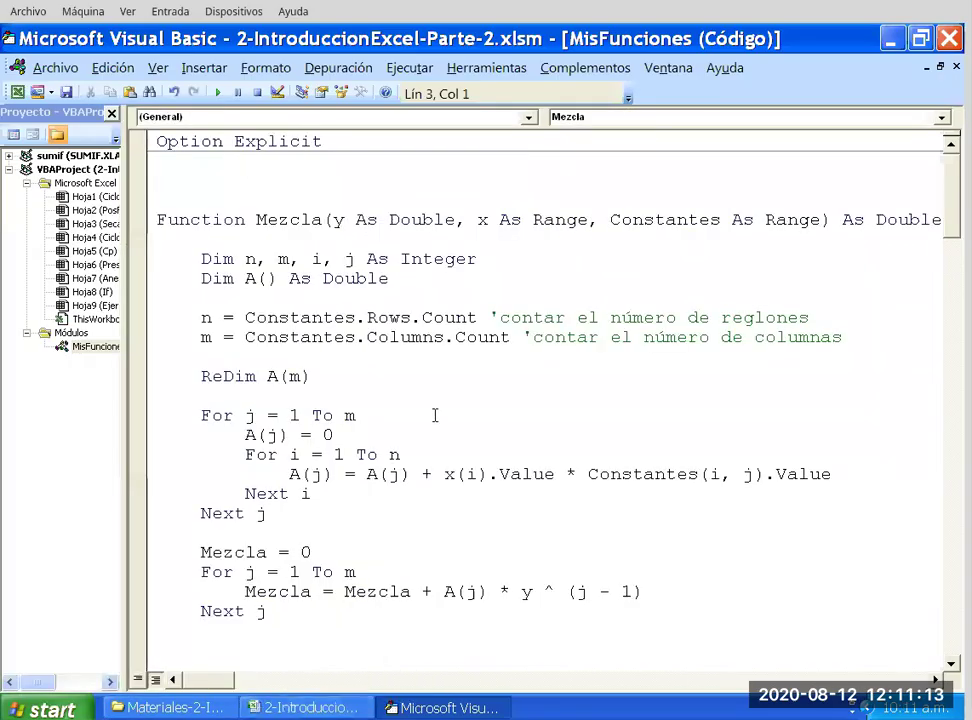
Above Mezcla, write the header Function Mezcla2(y As Double, x As Range, Constantes As Range) As Double.
left_click_drag(323, 220, 301, 220)
left_click_drag(291, 177, 252, 177)
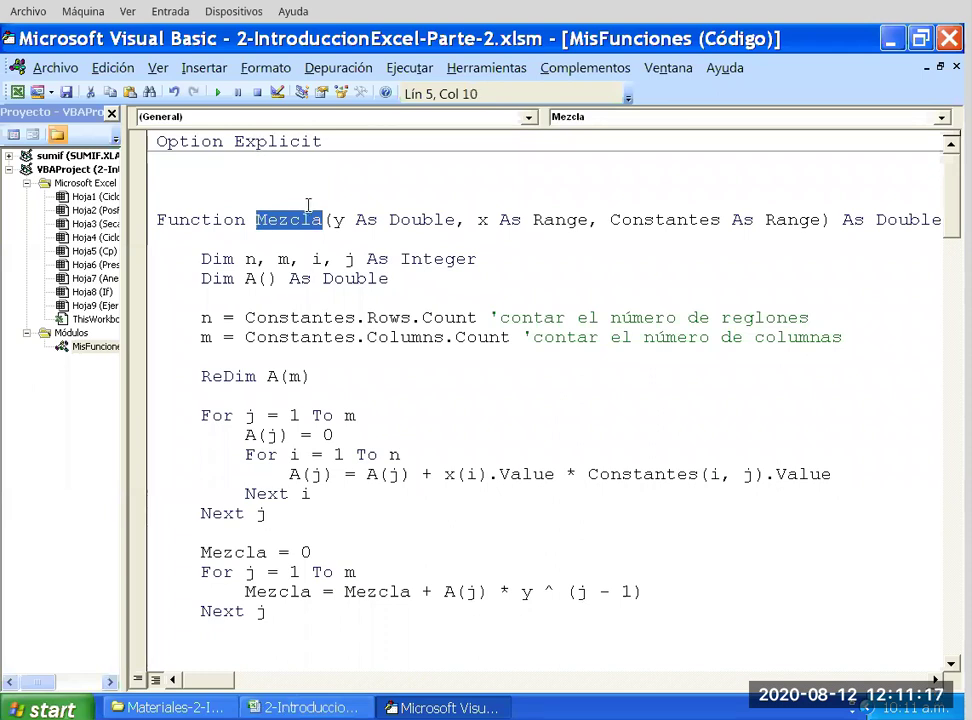
key("Up")
key("Up")
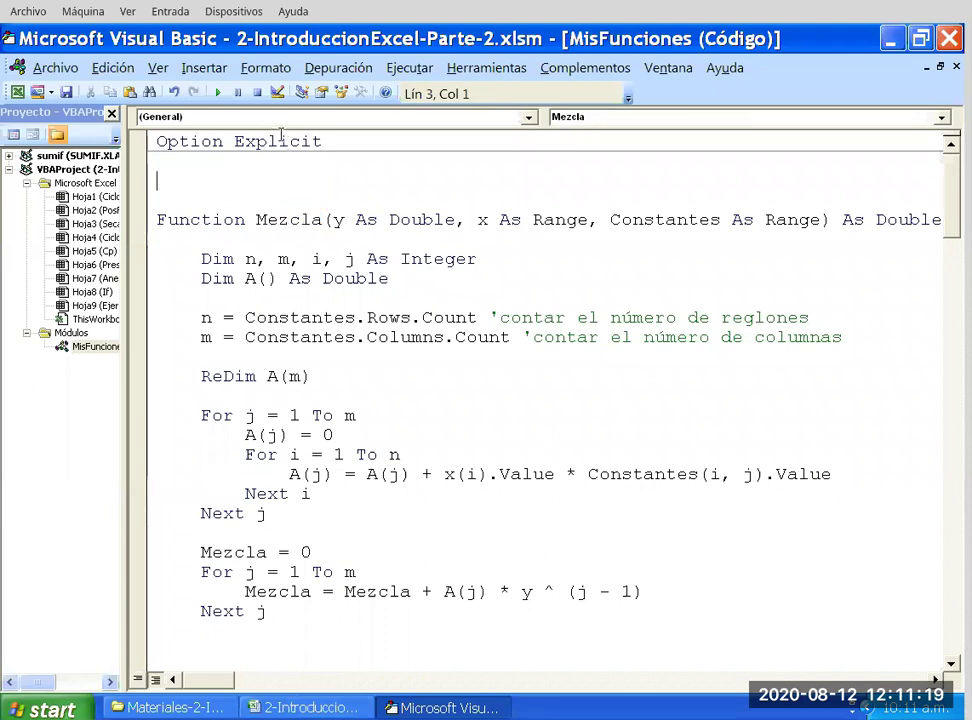
type("Function Mezcla2(y ")
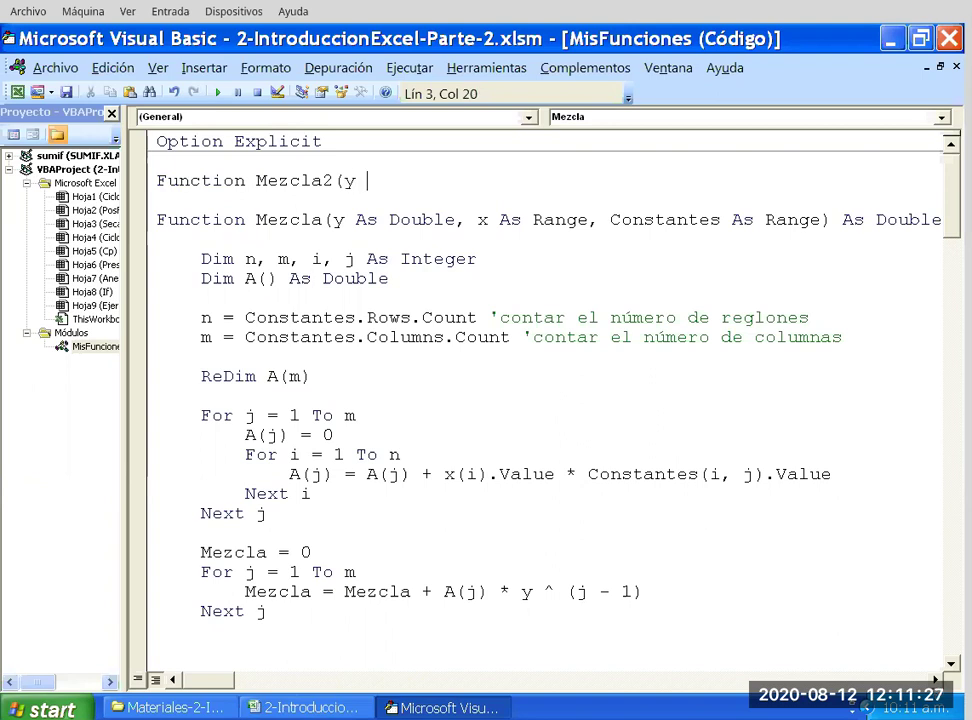
type("as ")
type("Daoy")
key("BackSpace")
key("BackSpace")
key("BackSpace")
type("o")
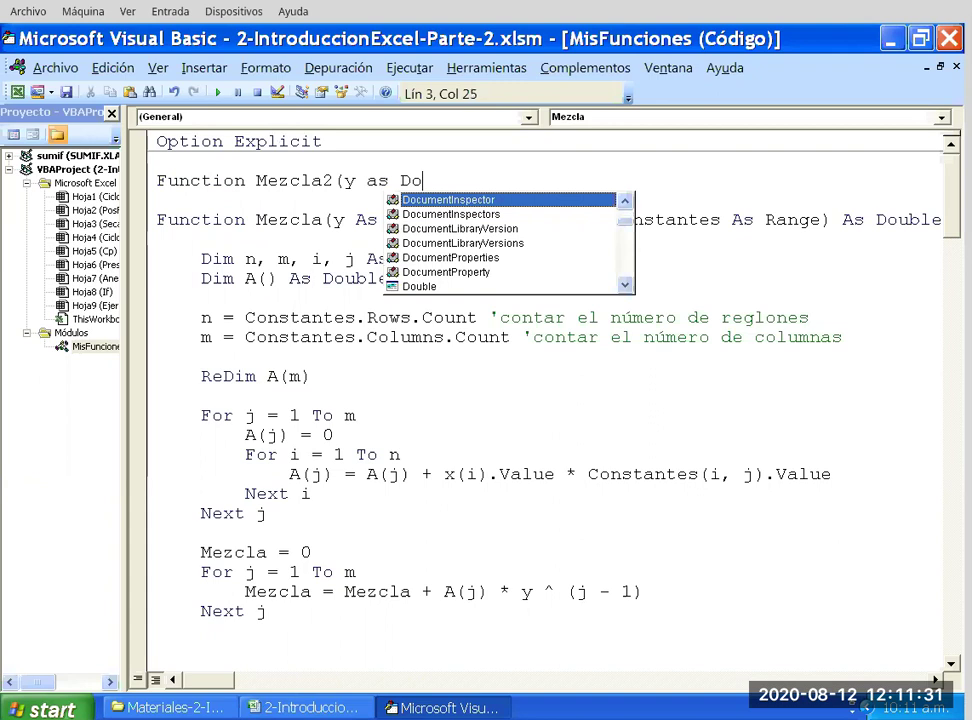
type("uble")
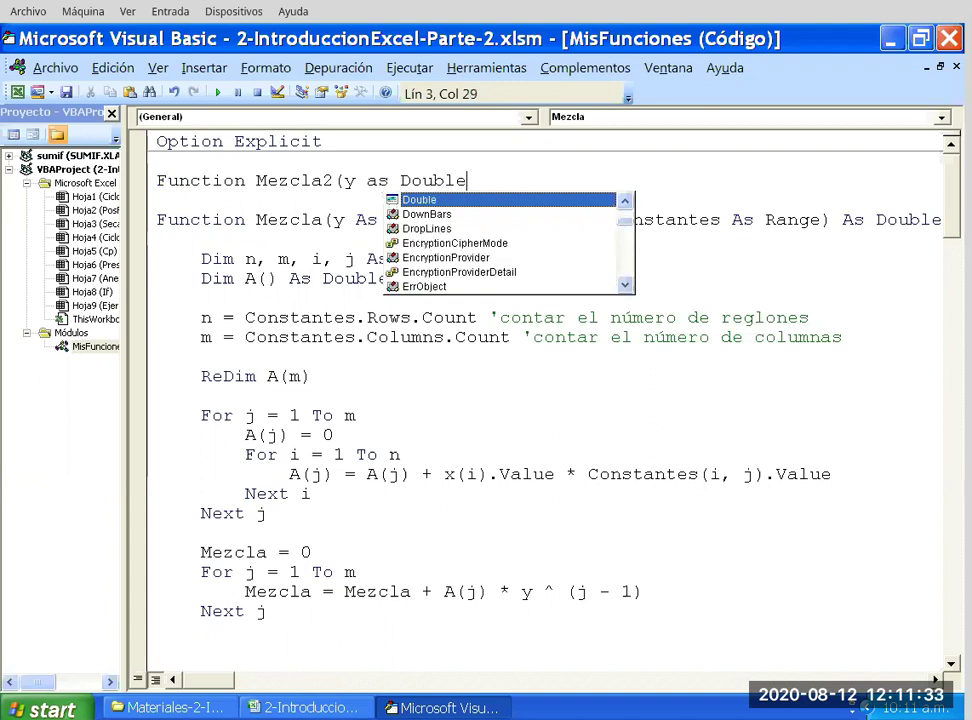
type(", x as Range")
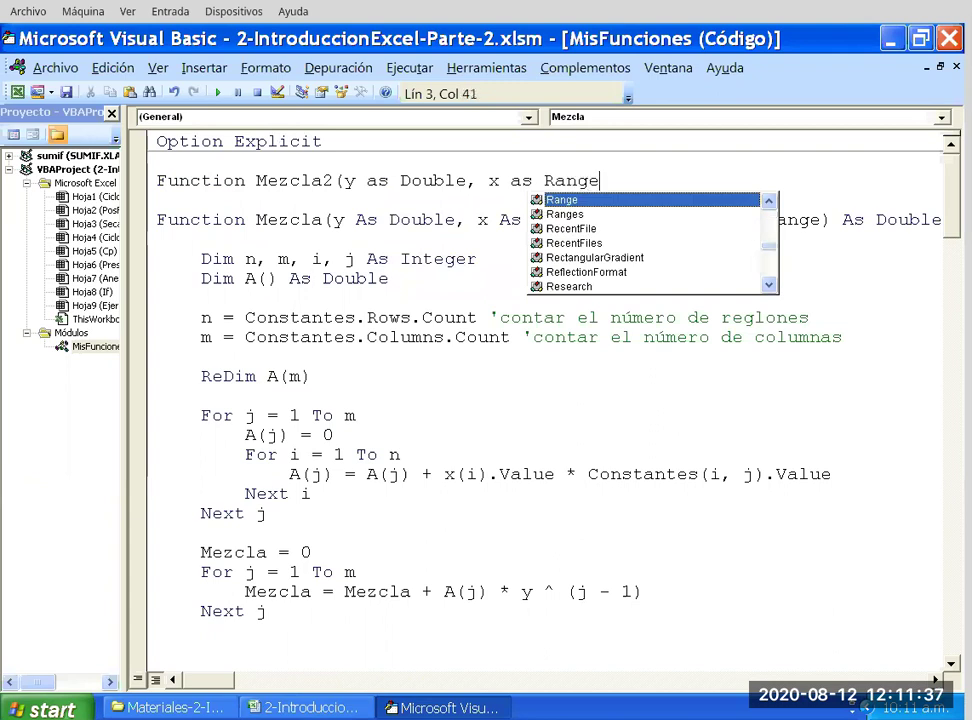
type(", Constantes as")
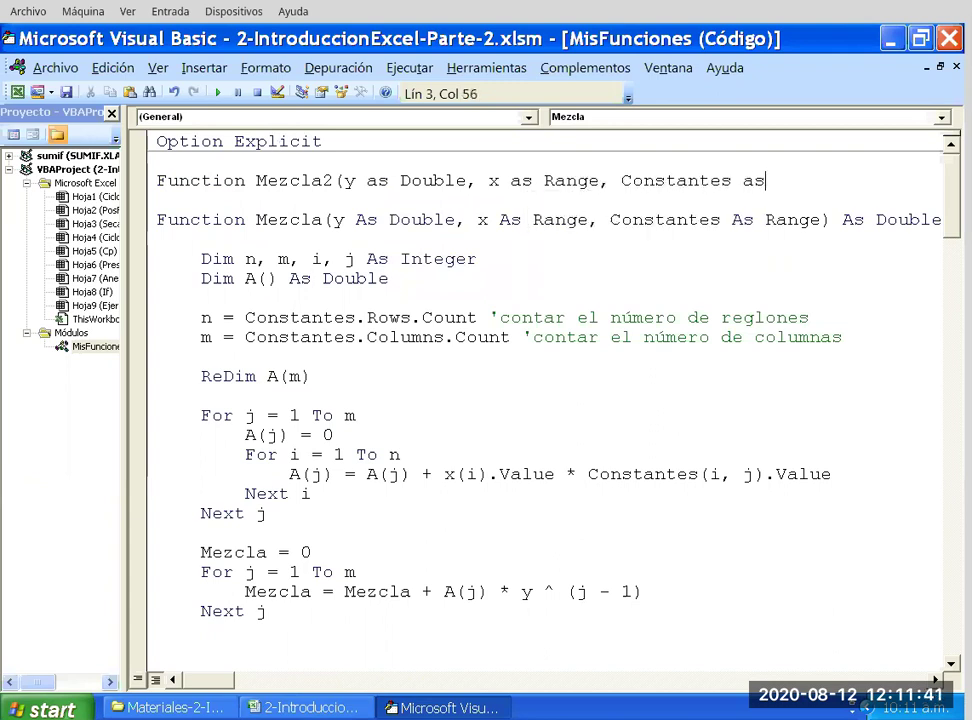
type(" Range")
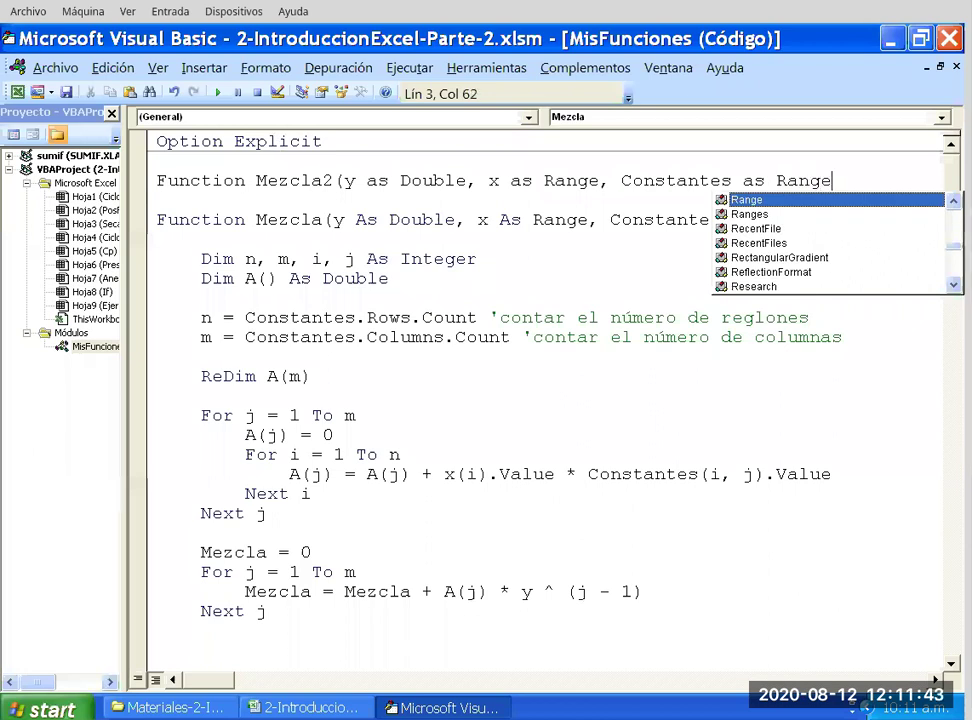
type(")as ")
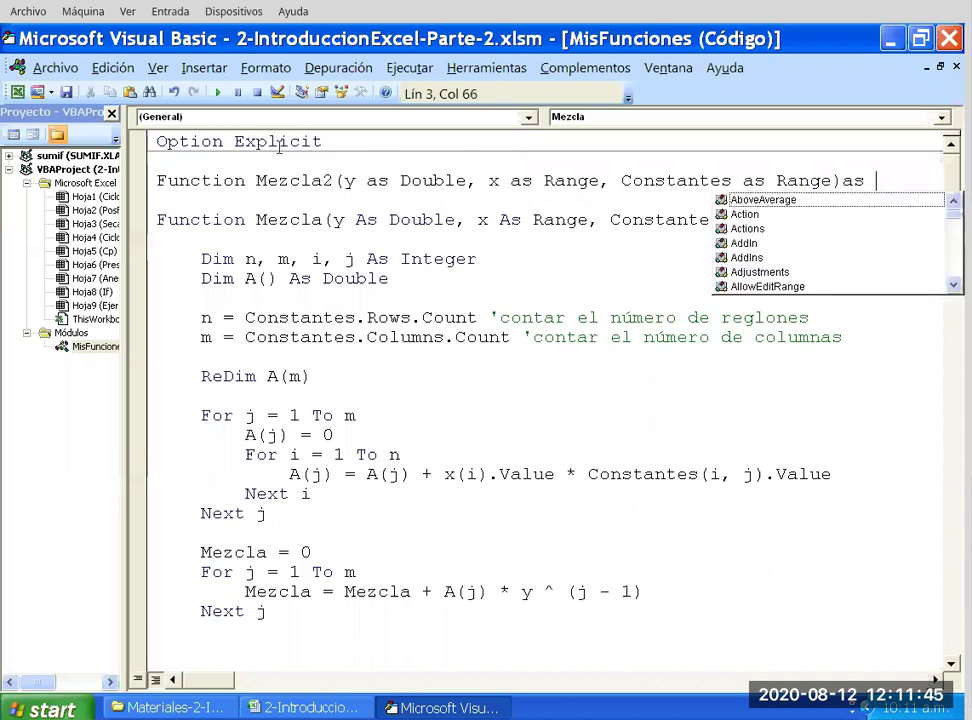
type("as")
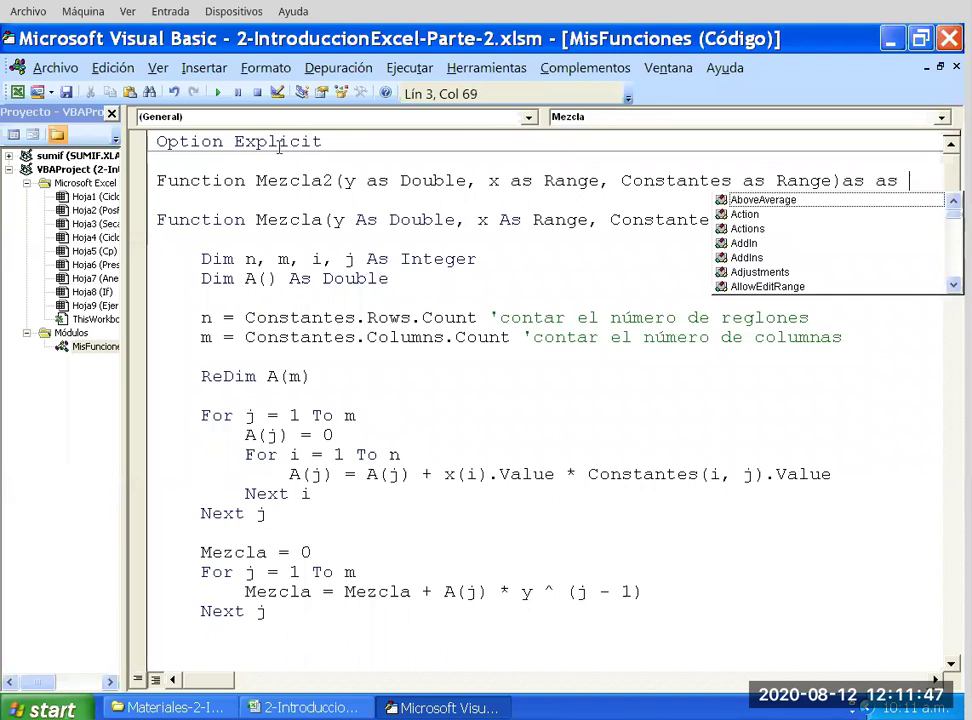
key("BackSpace")
key("BackSpace")
key("BackSpace")
type("Do")
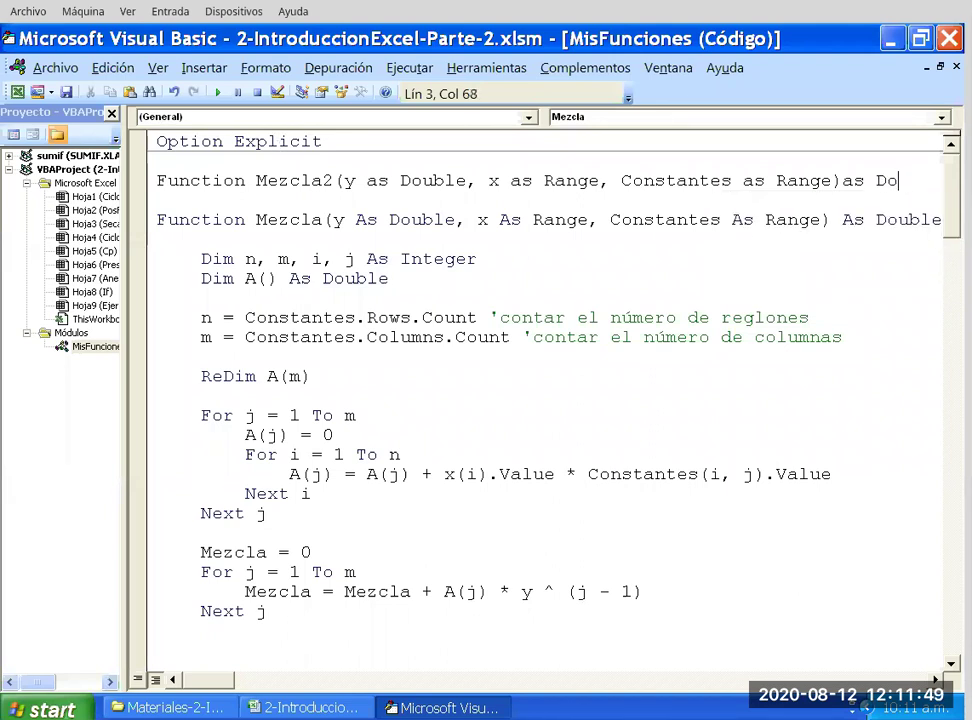
type("uble")
key("Return")
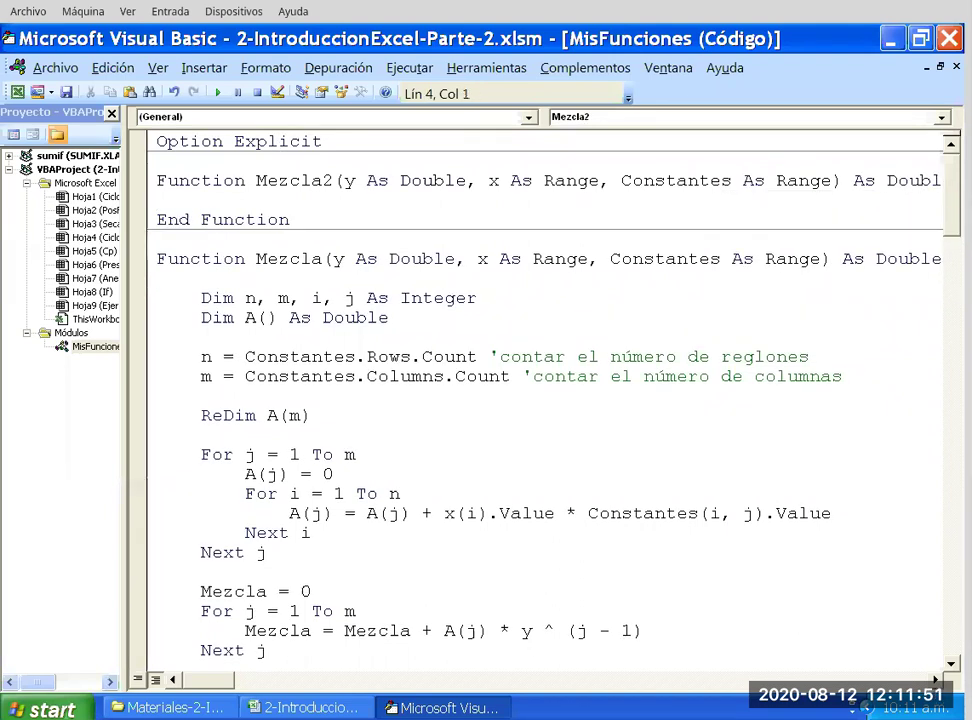
On an indented first body line of Mezcla2, declare Dim n, m, i, j As Integer.
key("Return")
key("Up")
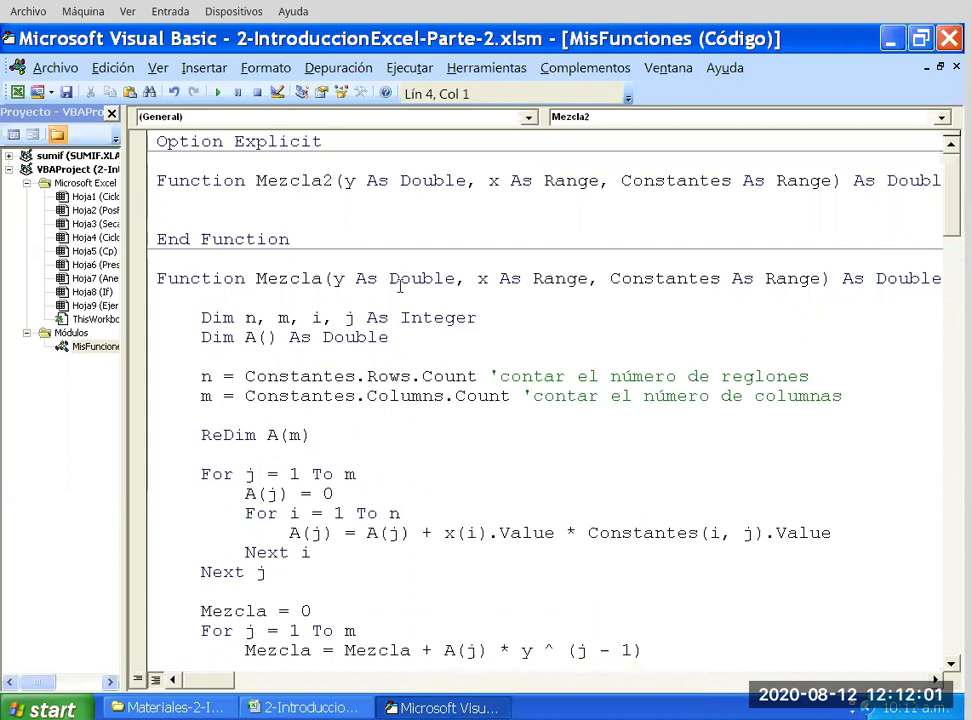
left_click(289, 181)
key("Down")
key("Down")
key("Up")
key("Tab")
type("Dim n,m,i,j a")
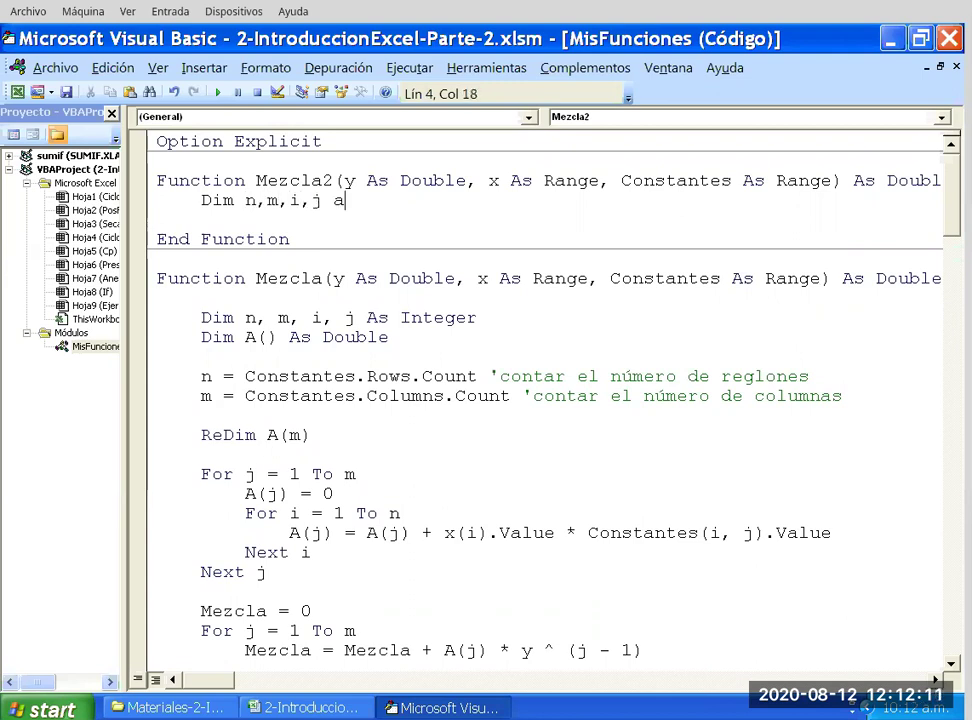
type("s Inter")
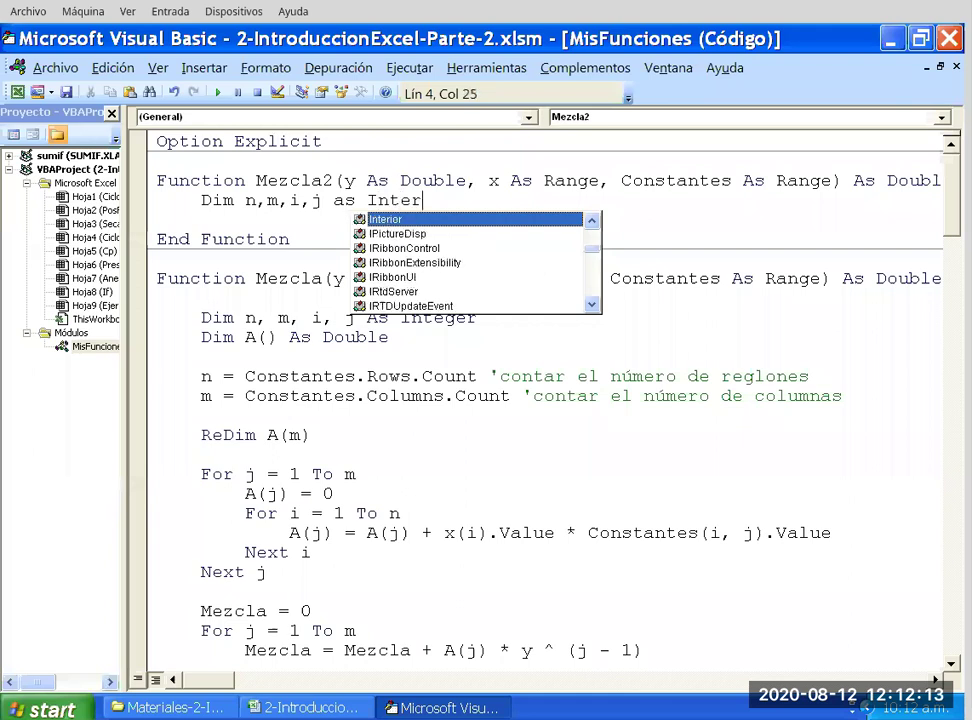
key("BackSpace")
type("ger")
key("Return")
Declare the dynamic array Dim A() As Double.
type("Di")
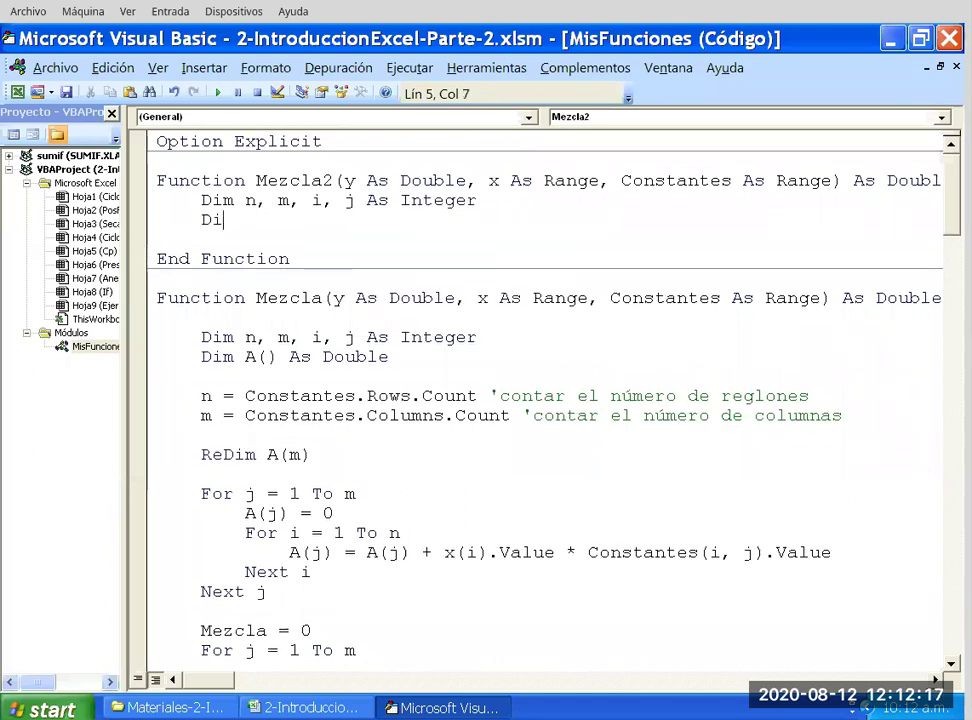
type("m ")
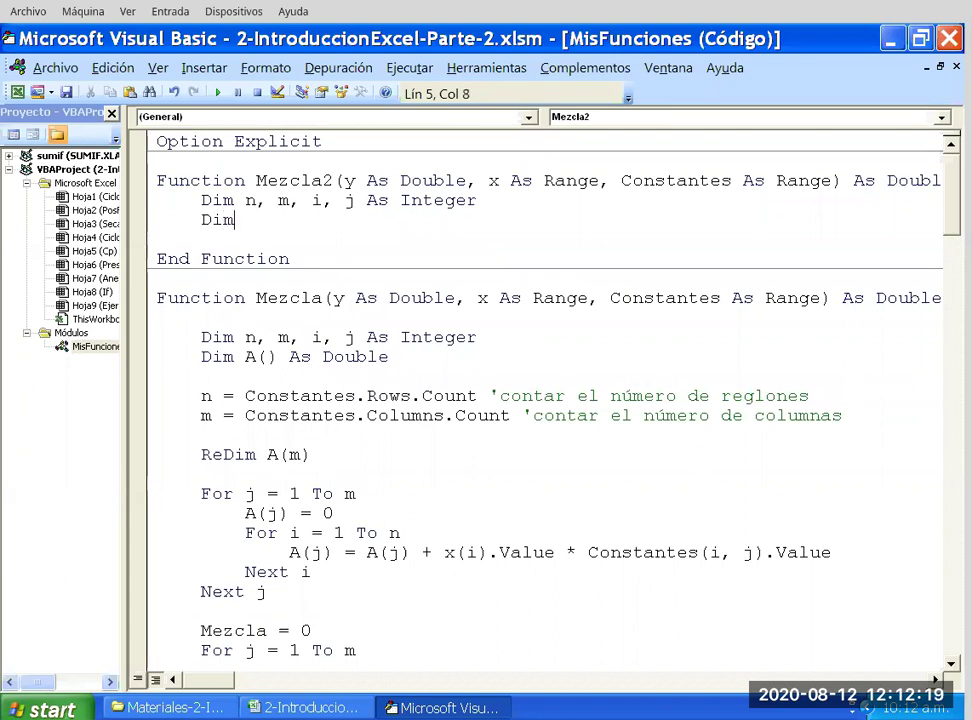
type("A")
type("()")
type(",")
key("BackSpace")
key("BackSpace")
type("as ")
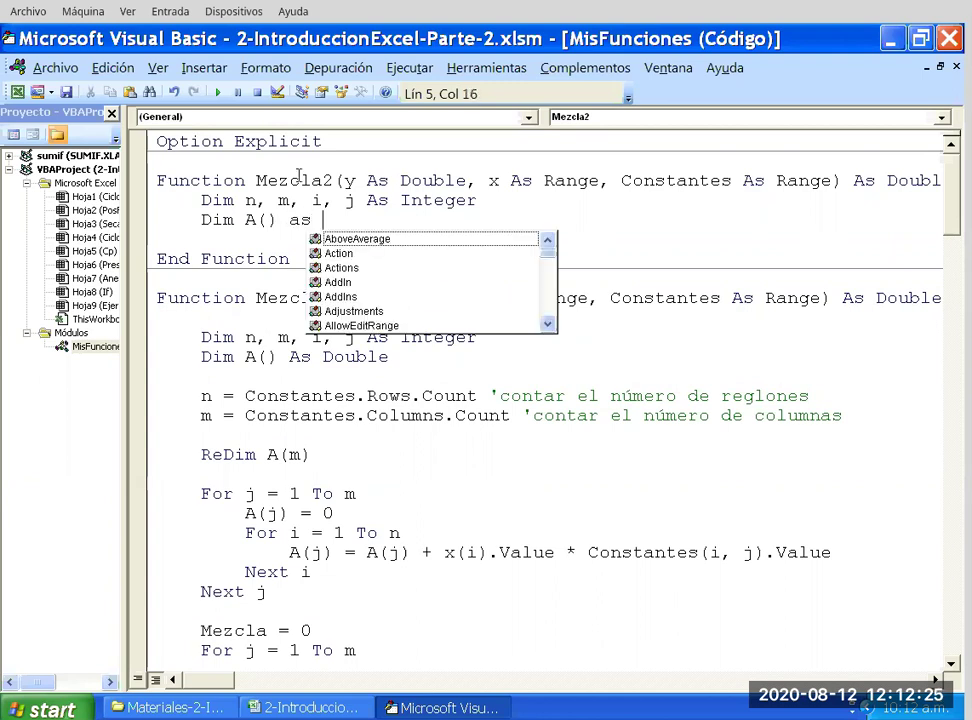
type("Double")
key("Return")
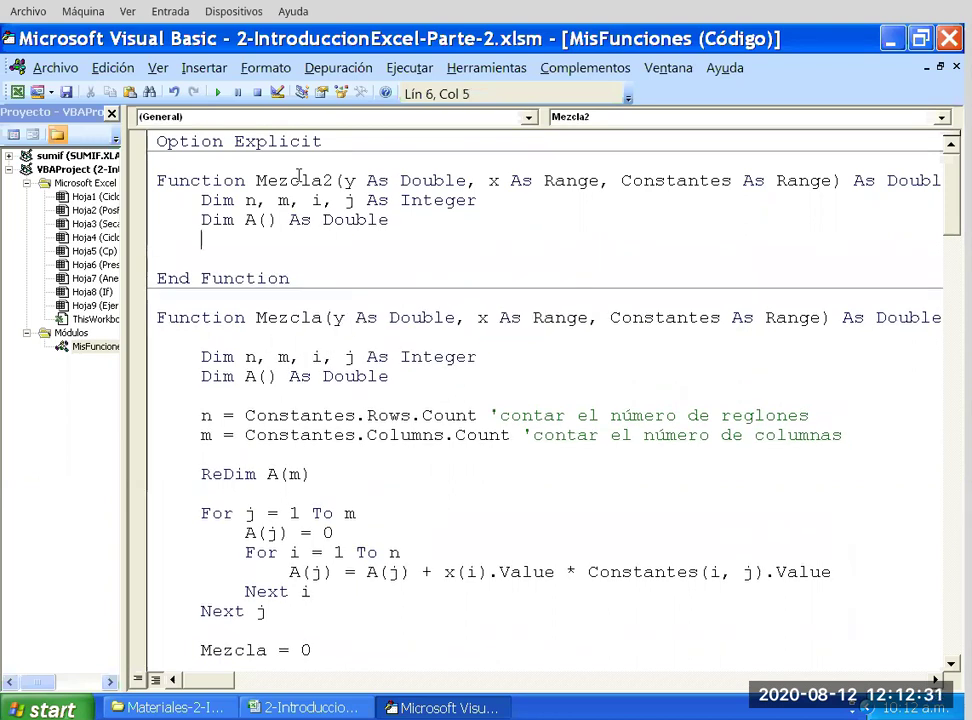
Set n to the row count with n = Constantes.Rows.Count.
type("n")
key("Left")
key("Return")
key("Right")
type("= ")
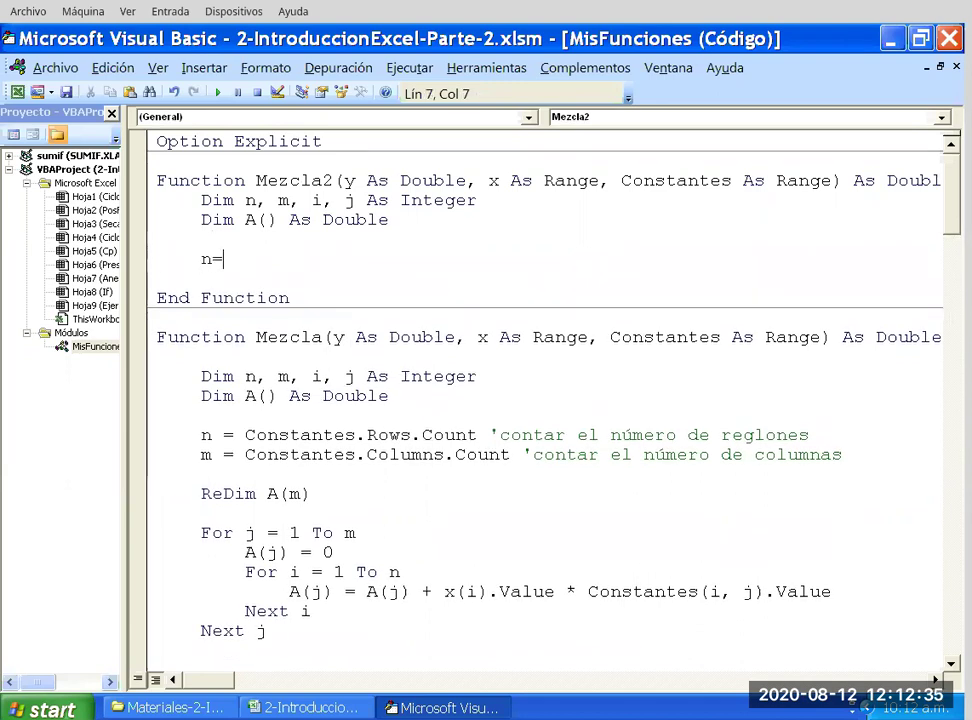
type("Constantes")
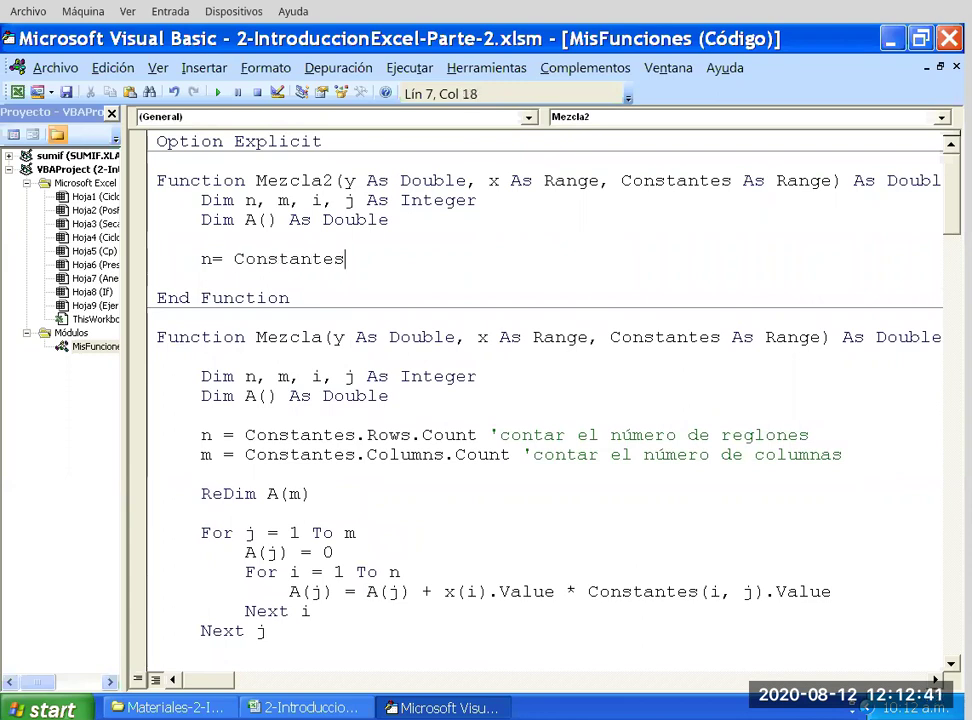
type(".Roes")
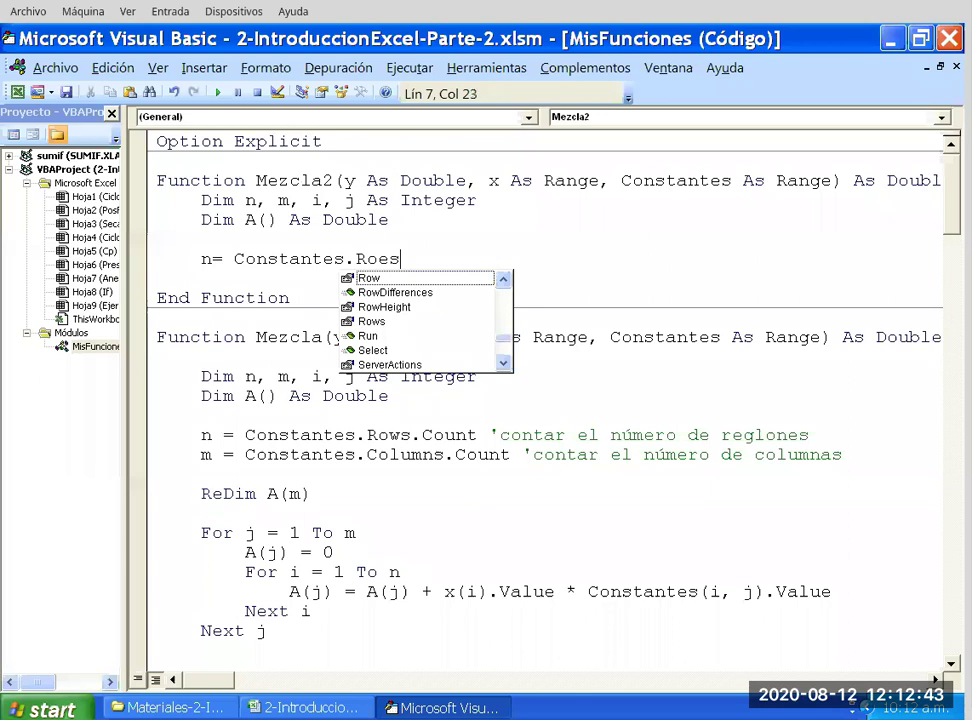
type(".")
key("BackSpace")
key("BackSpace")
key("BackSpace")
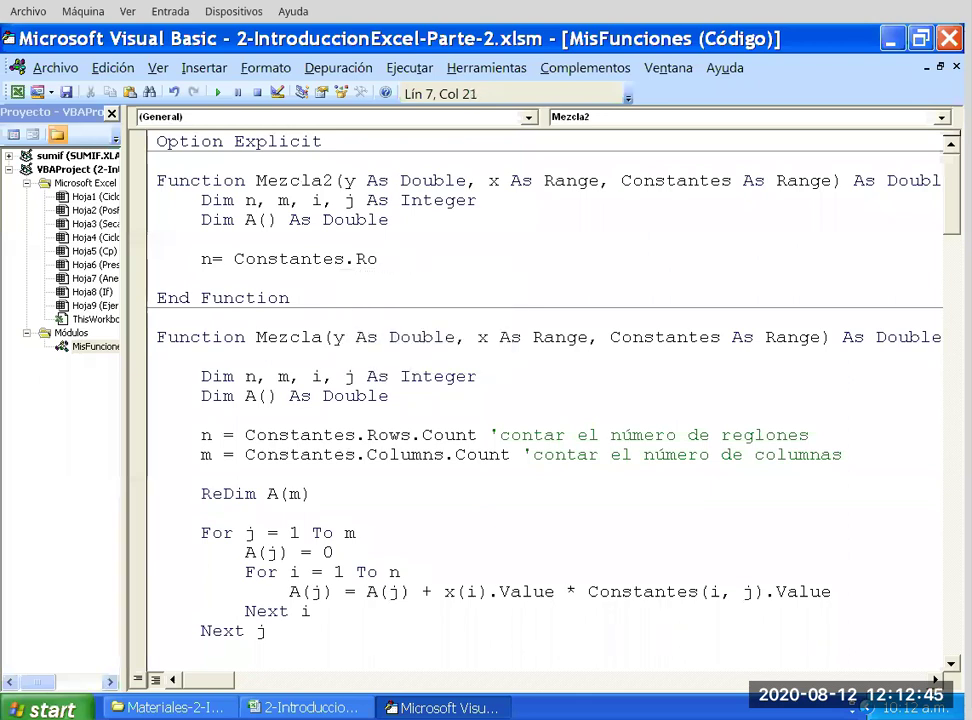
type("ws")
type(".")
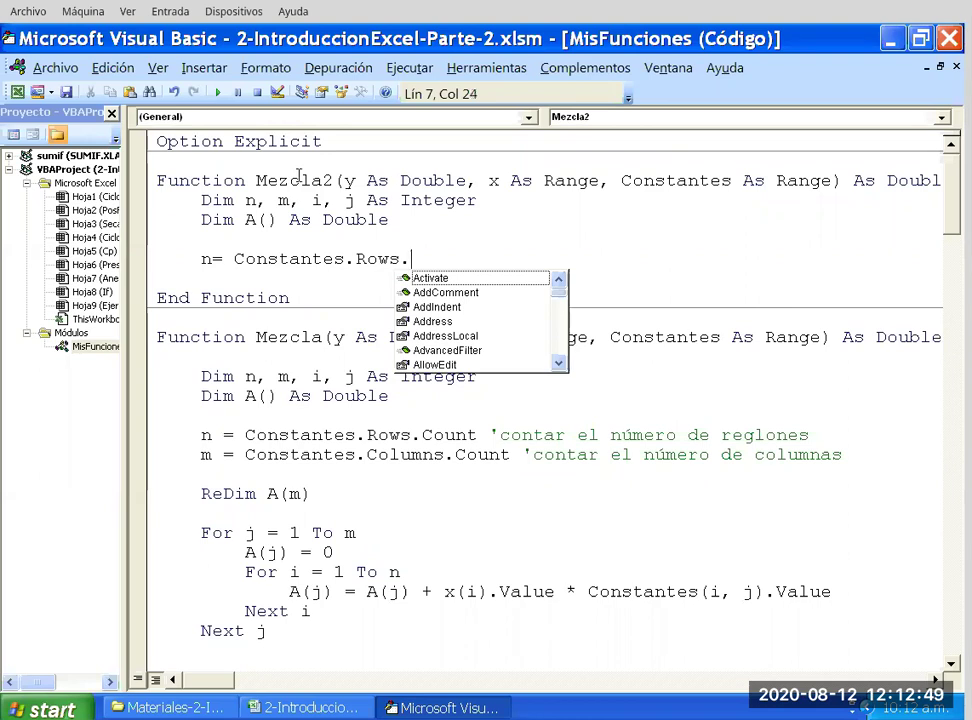
type("count")
key("Return")
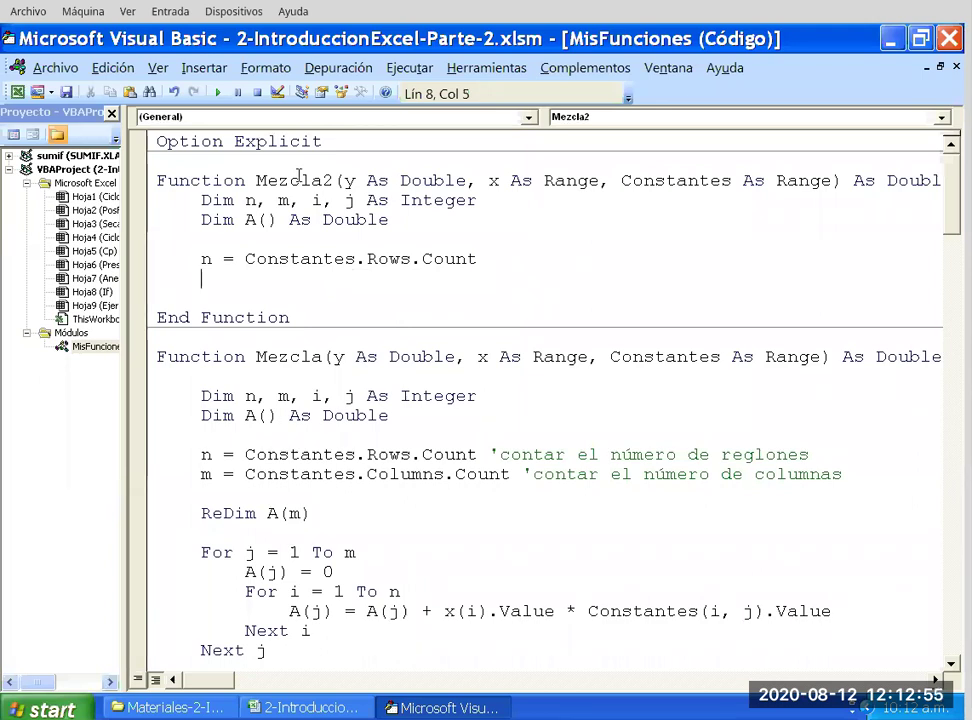
Set m to the column count with m = Constantes.Columns.Count.
type("m= Constantes.Columns")
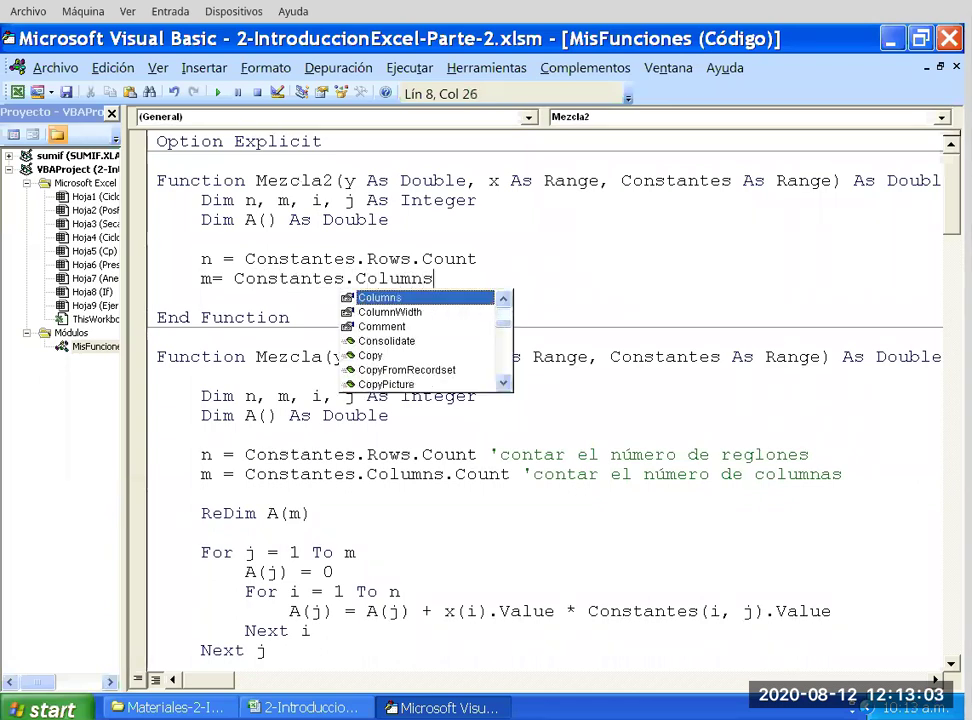
type(".count")
key("Return")
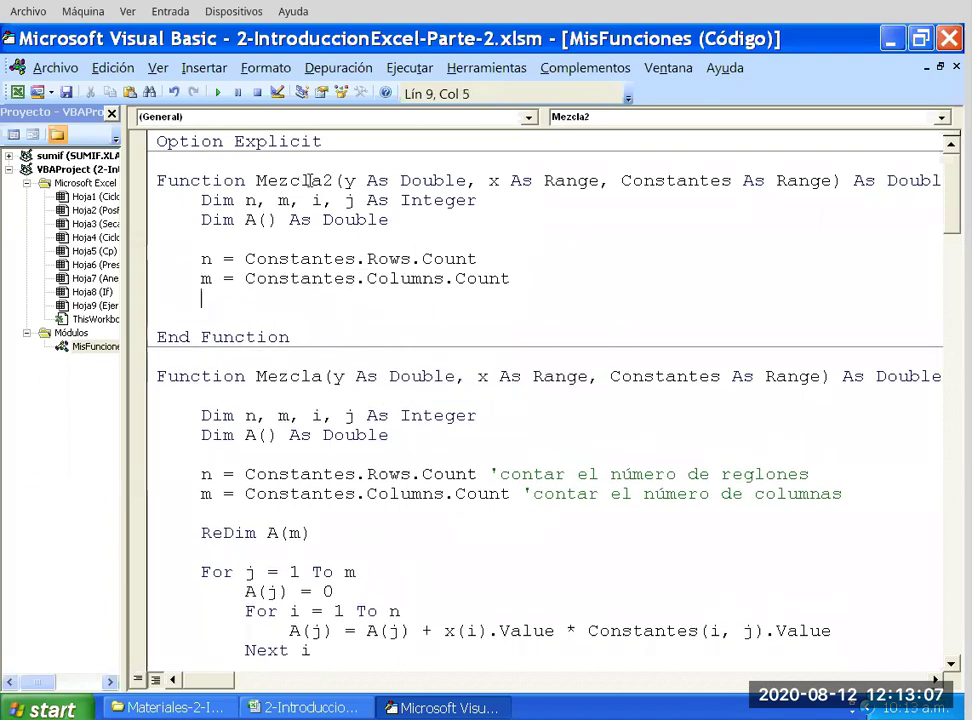
left_click_drag(245, 278, 510, 278)
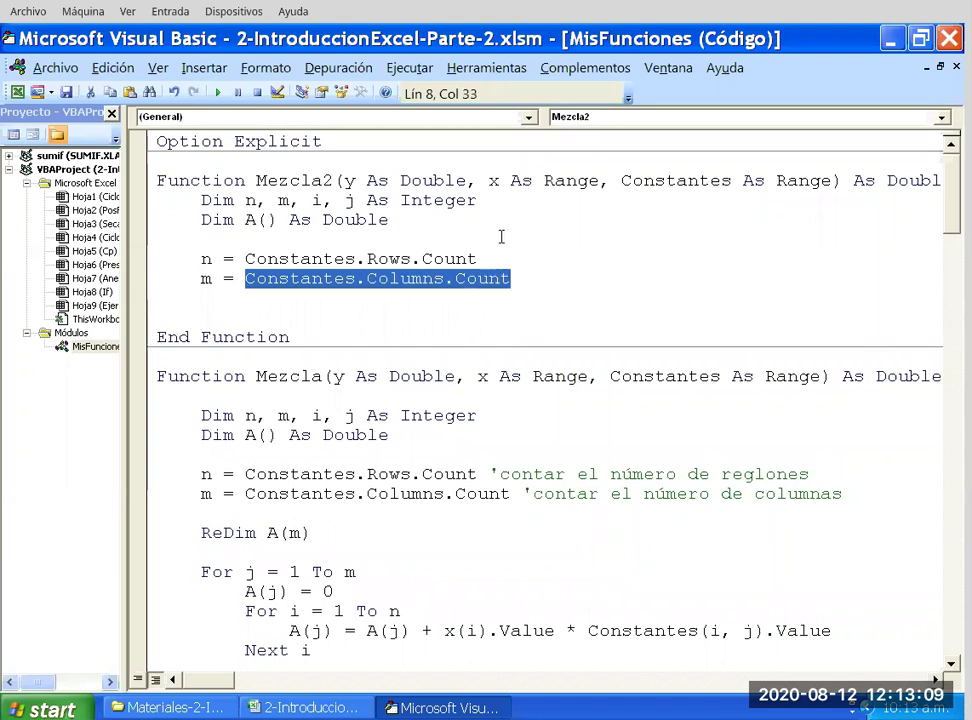
left_click(421, 278)
left_click(245, 278)
key("shift+Right")
key("shift+Right")
key("shift+Right")
key("End")
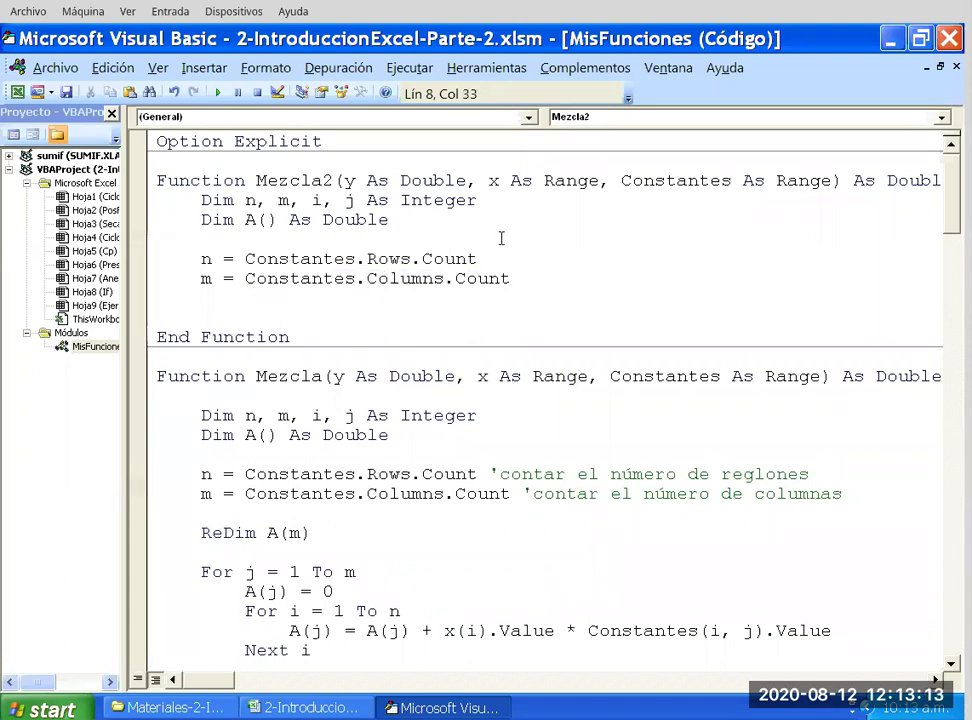
key("Return")
key("Return")
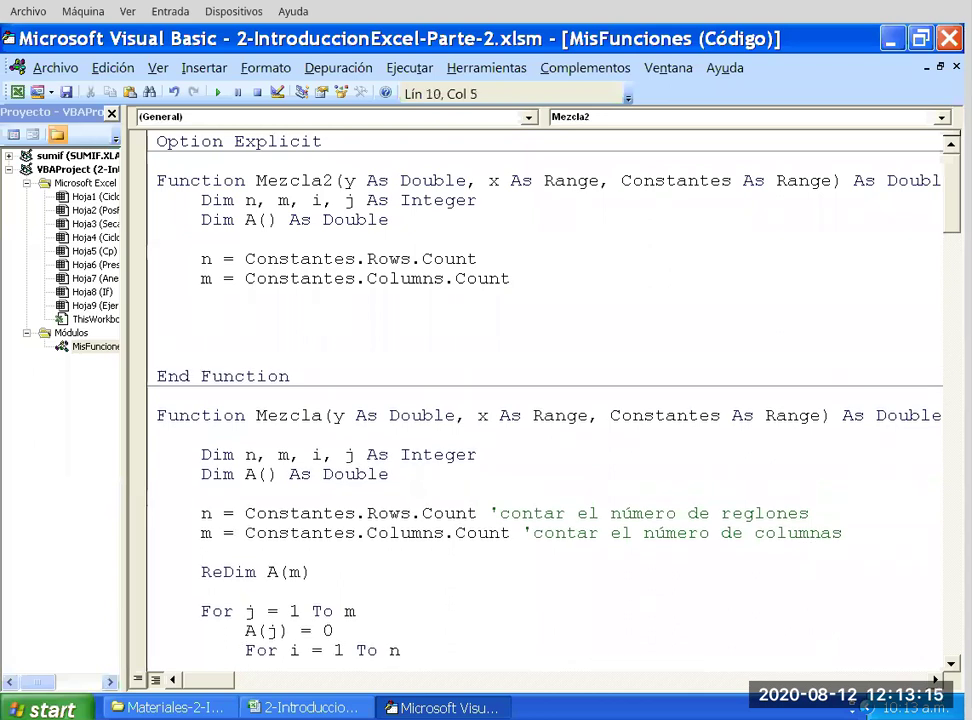
Resize the array with ReDim A(m).
type("Redi")
key("BackSpace")
key("BackSpace")
type("D")
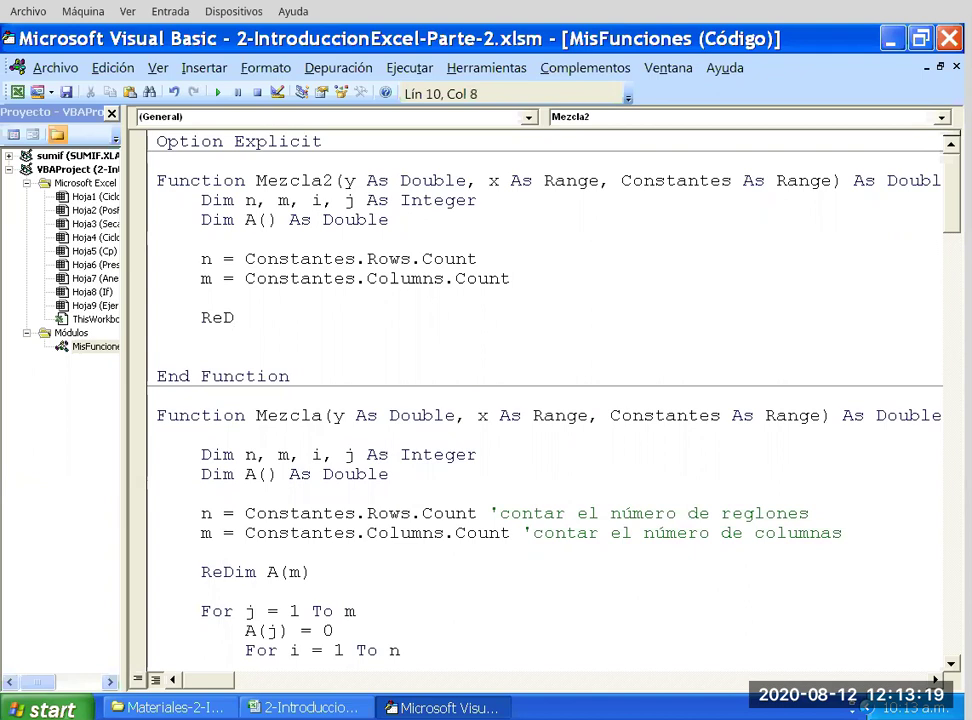
type("r")
key("BackSpace")
type("im A")
type("(m")
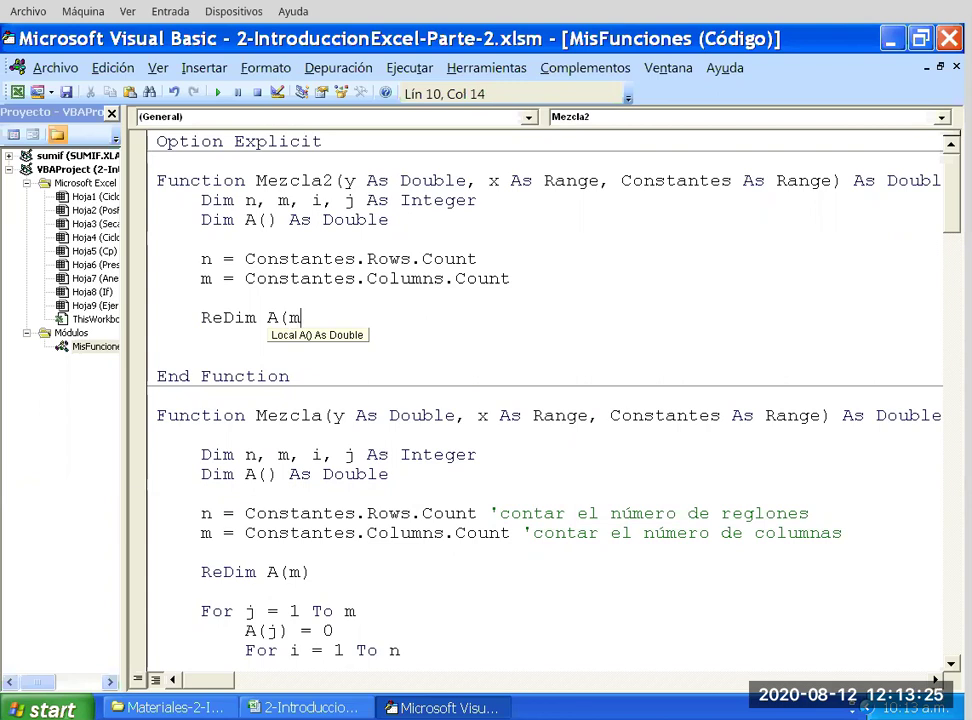
type(")")
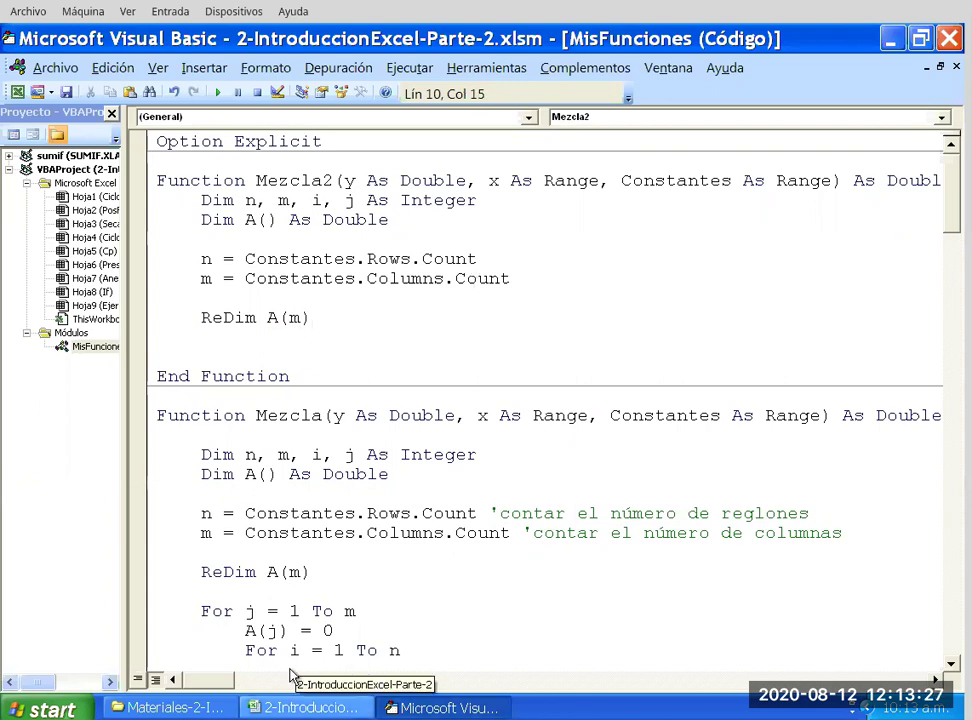
left_click(295, 678)
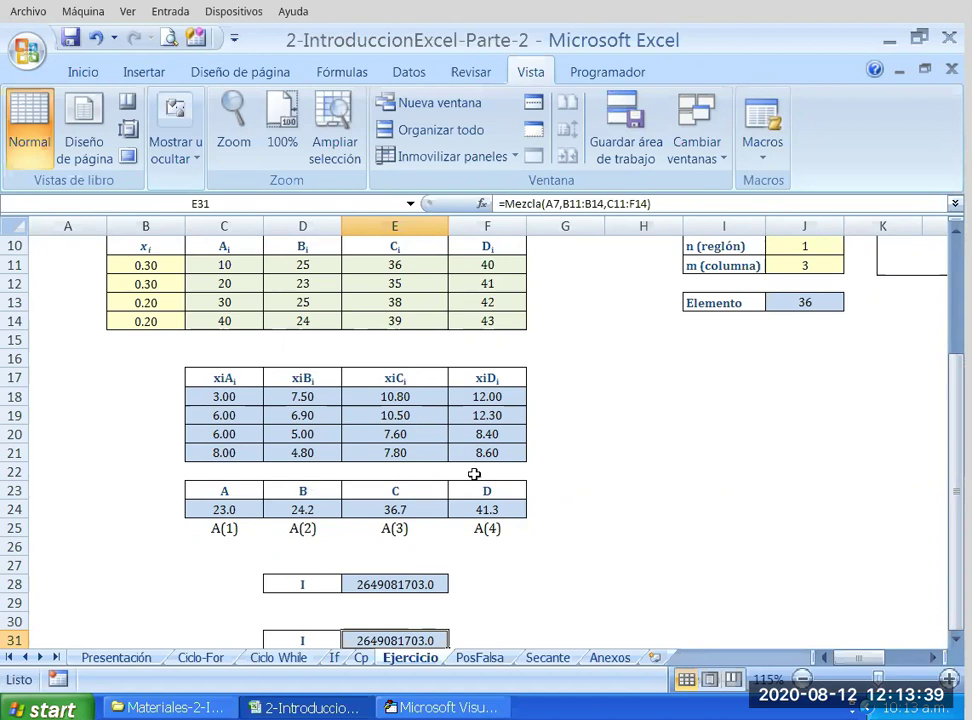
scroll(488, 440, "up", 1)
scroll(420, 400, "up", 1)
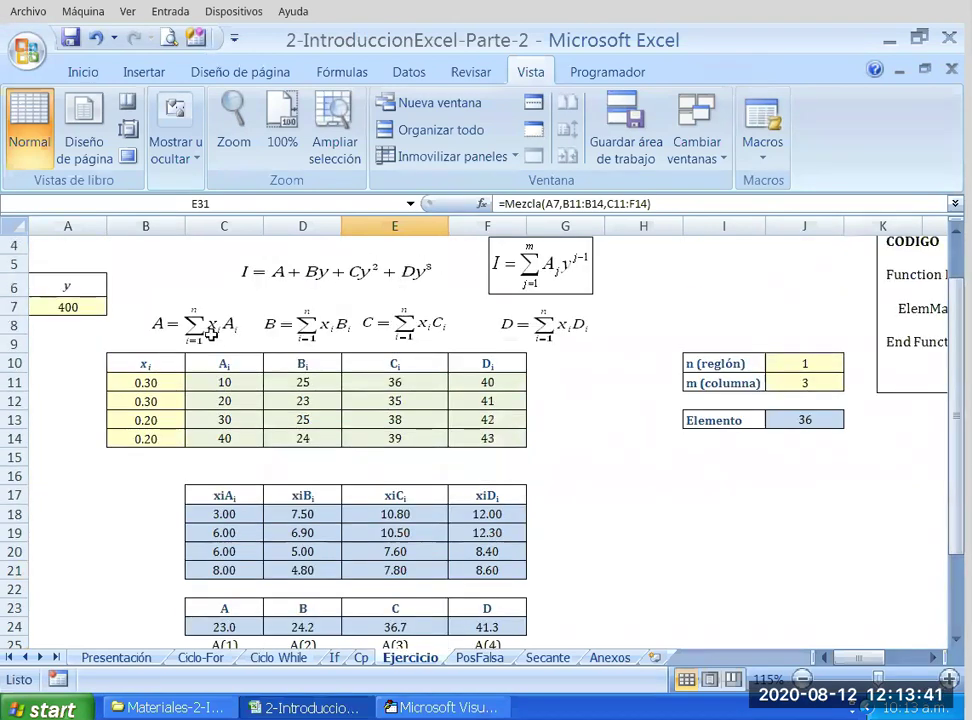
left_click_drag(224, 382, 461, 390)
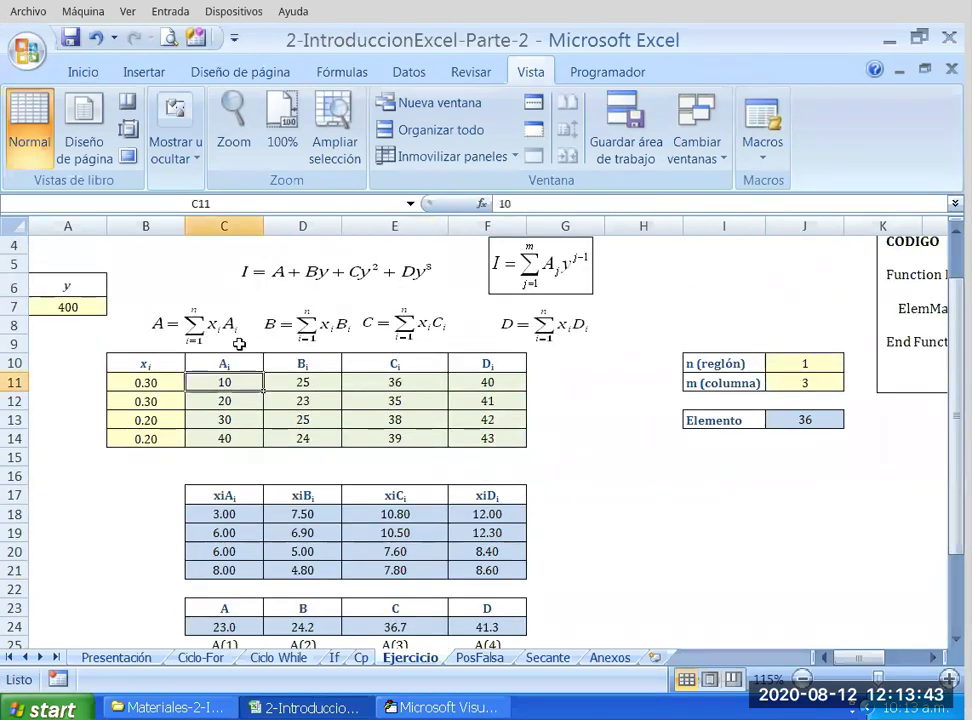
scroll(461, 395, "down", 2)
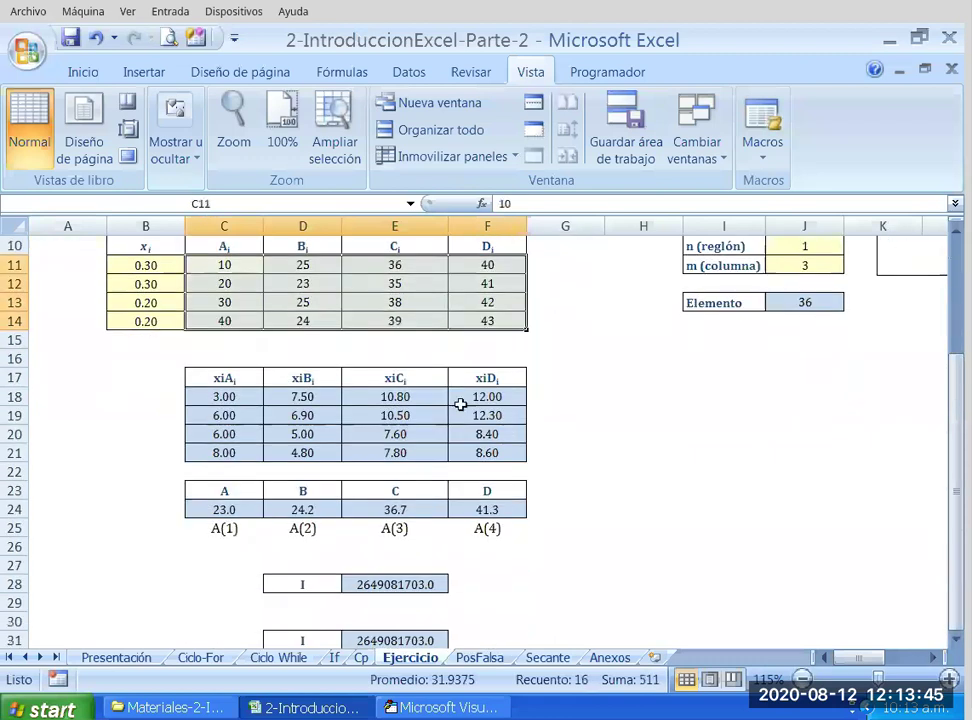
left_click(303, 528)
left_click(224, 528)
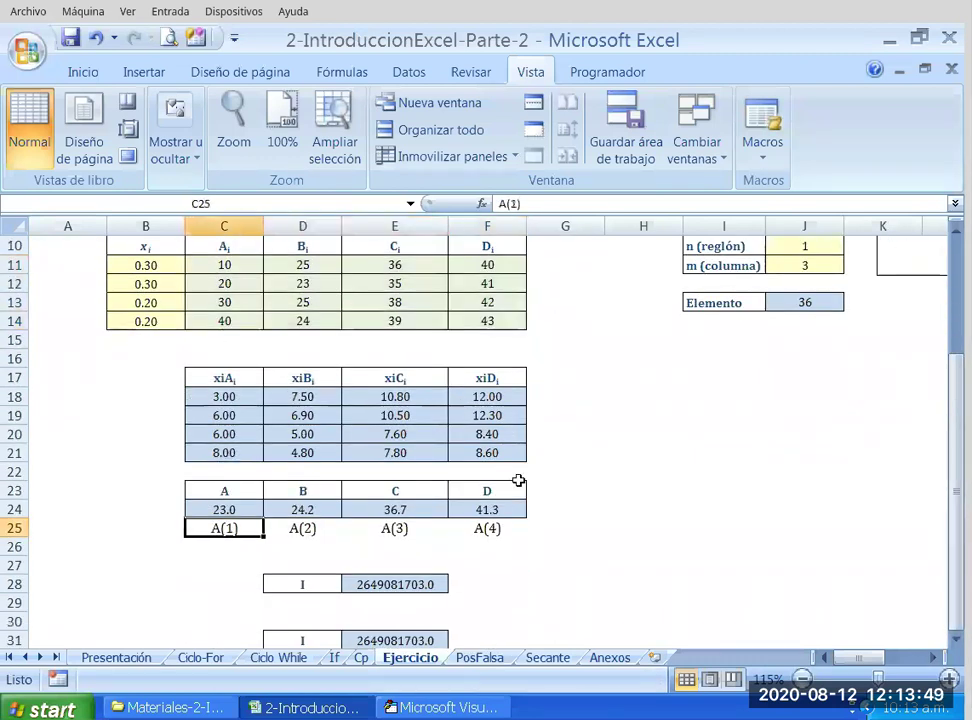
left_click(440, 707)
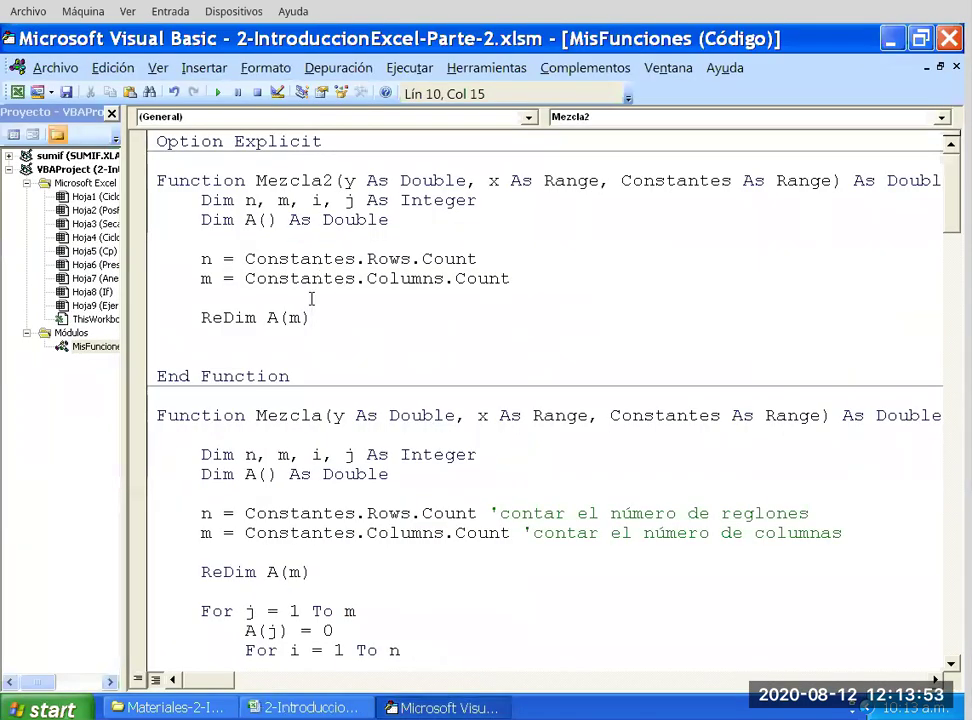
Add a blank line after ReDim A(m), then highlight x(i).Value in Mezcla's loop.
key("Return")
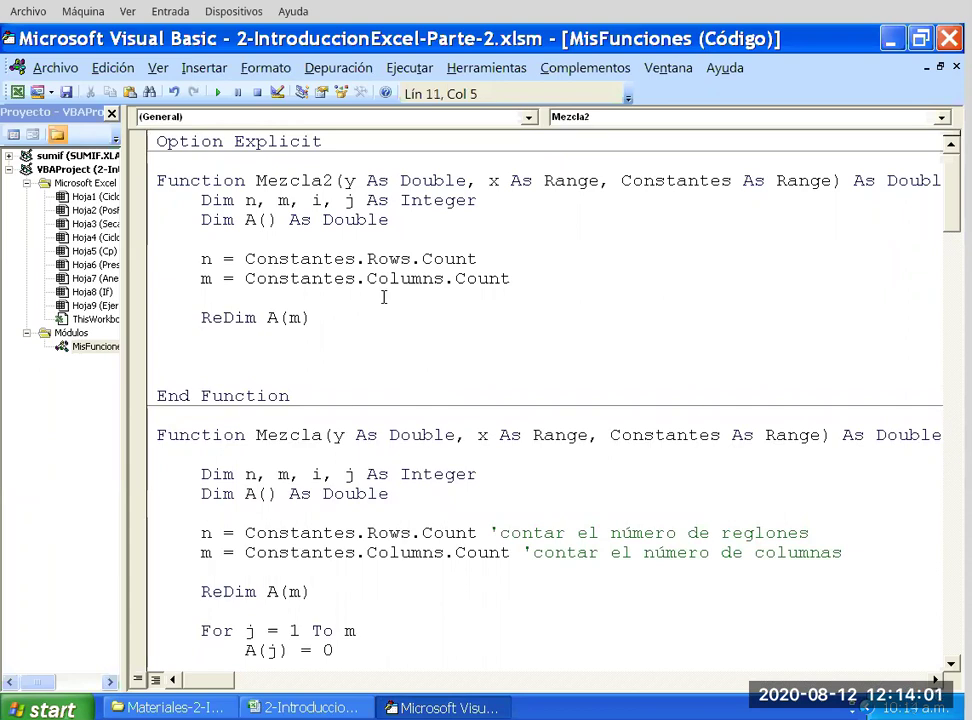
scroll(388, 298, "down", 2)
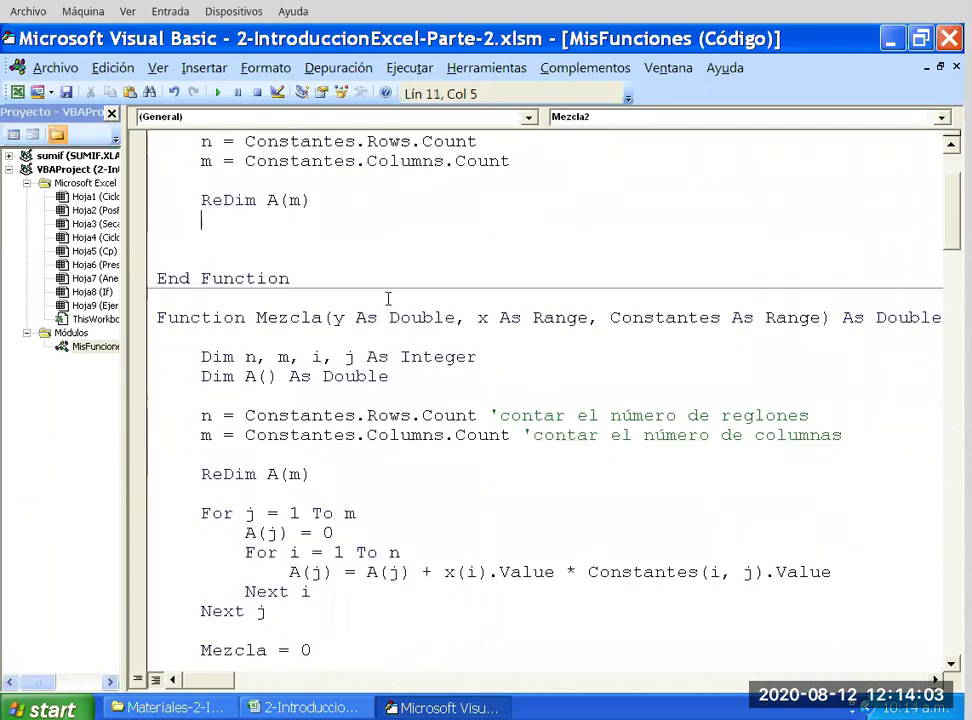
scroll(388, 298, "down", 1)
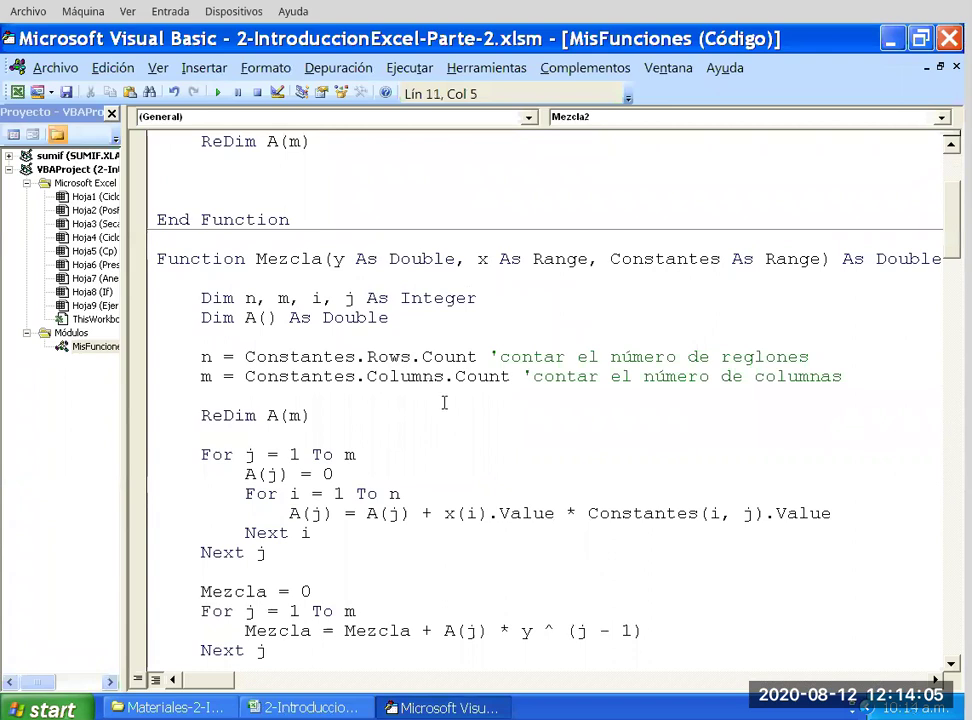
left_click_drag(444, 470, 544, 469)
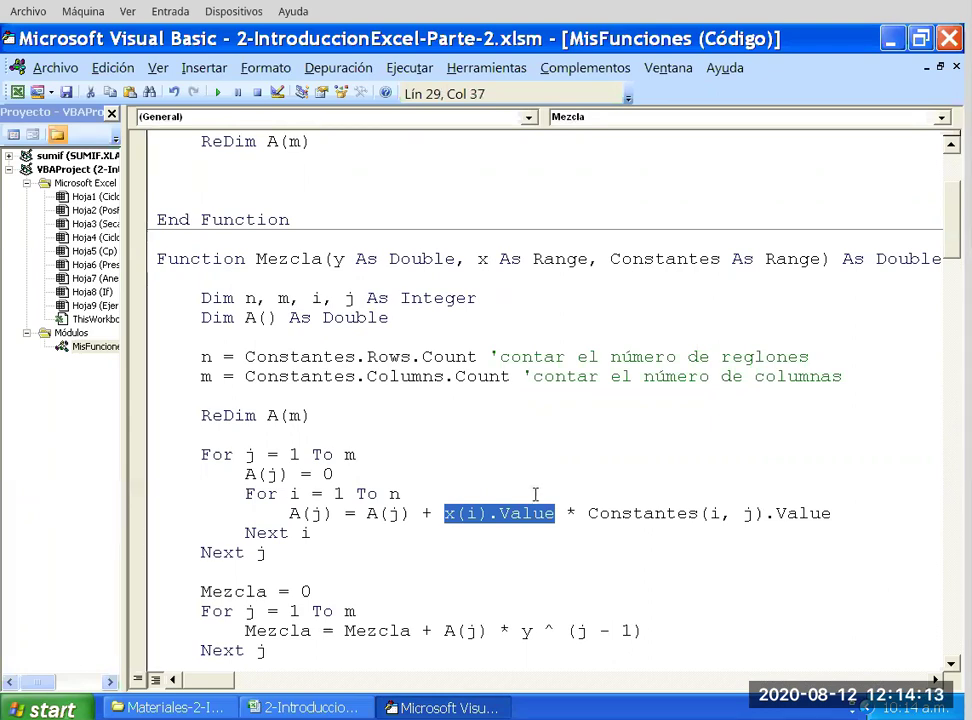
left_click(460, 486)
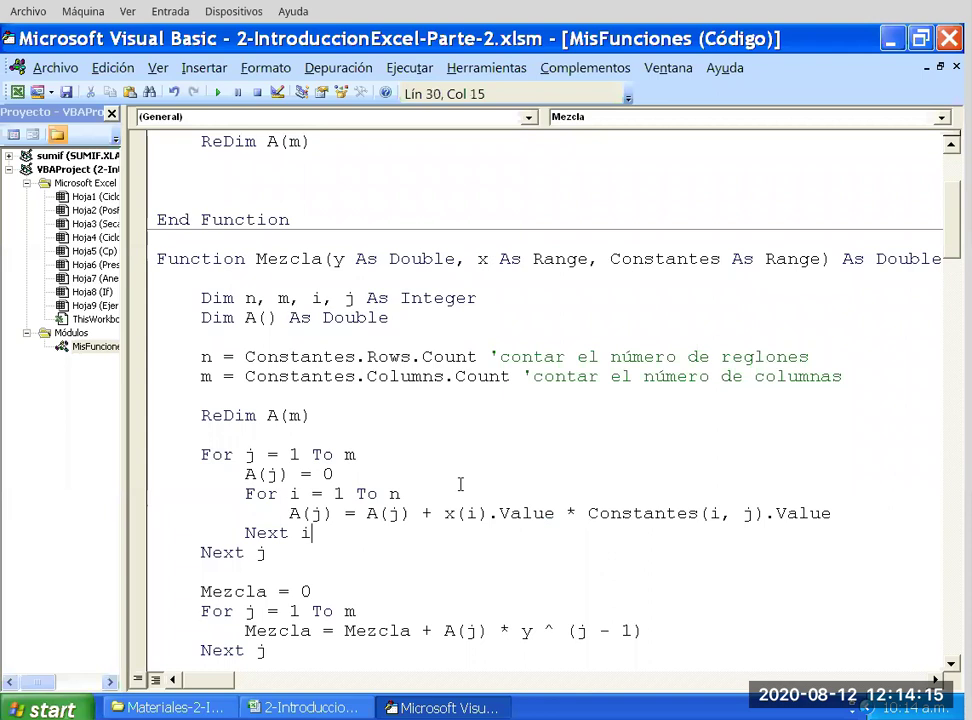
left_click_drag(436, 473, 544, 468)
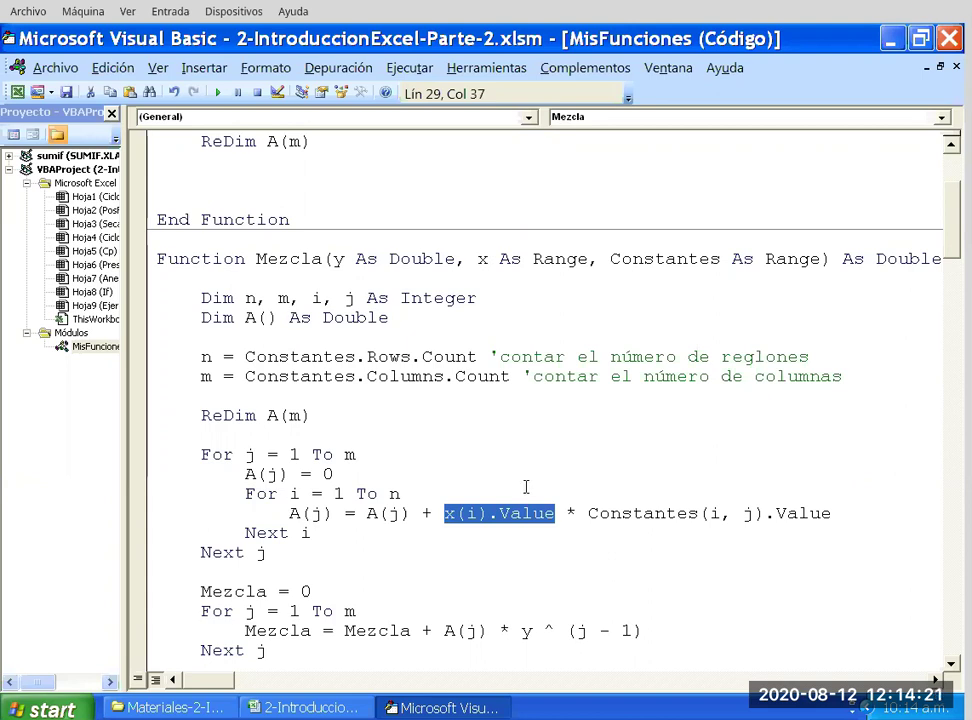
key("Down")
key("Up")
key("shift+Right")
key("shift+Right")
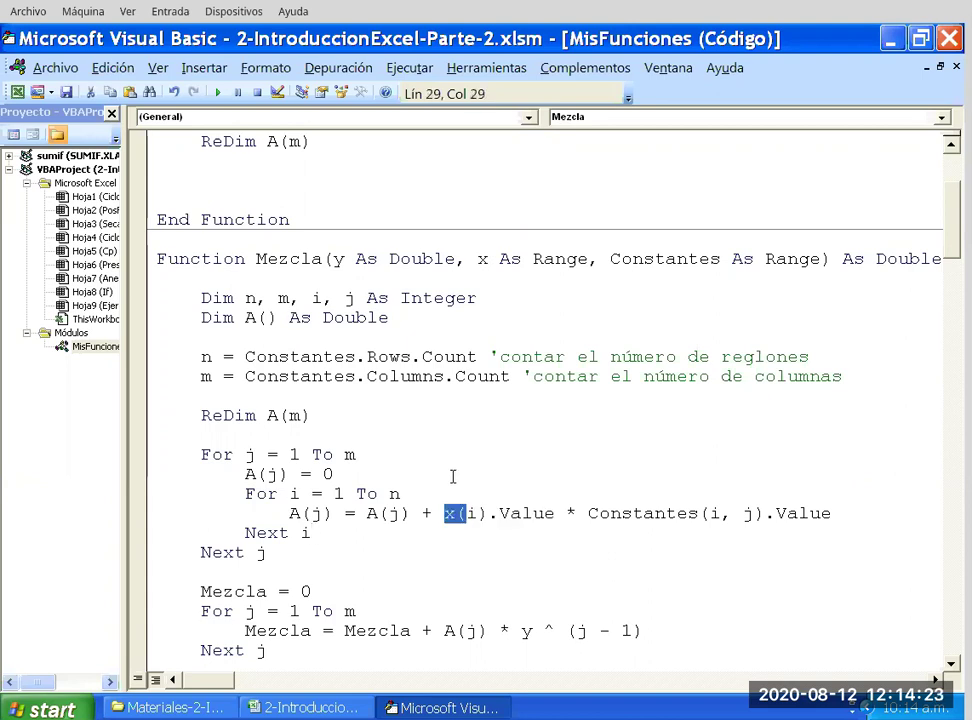
key("shift+Right")
key("shift+Right")
key("shift+Right")
key("shift+Right")
key("shift+Right")
key("shift+Right")
key("shift+Right")
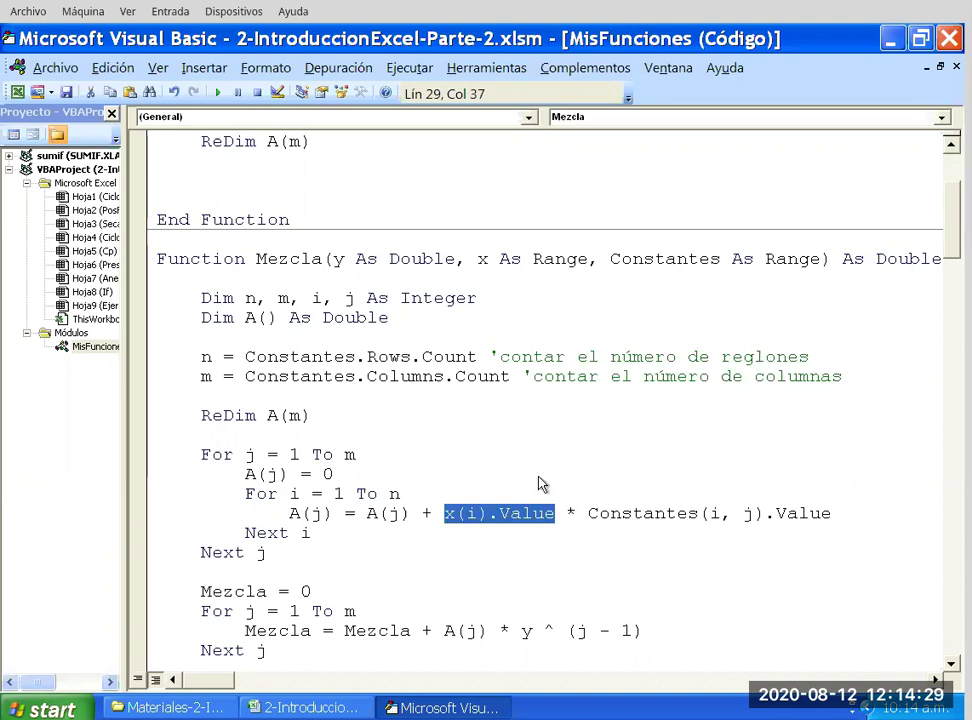
Highlight Constantes(i, j).Value and x(i).Value in Mezcla's loop to compare them.
left_click_drag(579, 469, 826, 472)
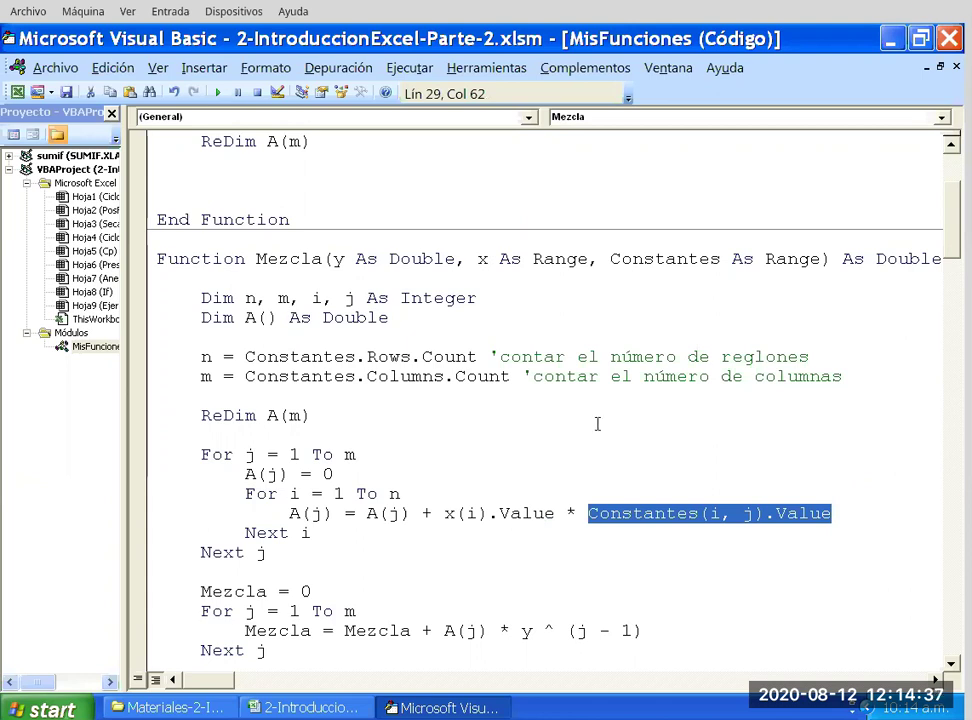
scroll(663, 423, "up", 1)
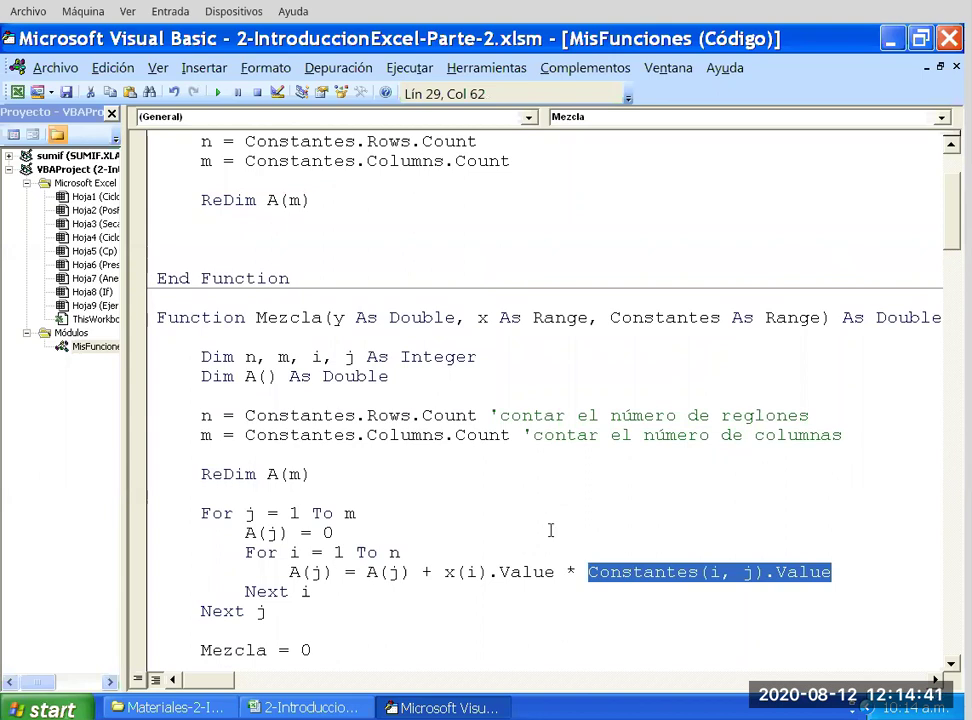
key("Left")
key("Left")
key("Left")
key("shift+Left")
key("shift+Left")
key("shift+Left")
key("shift+Left")
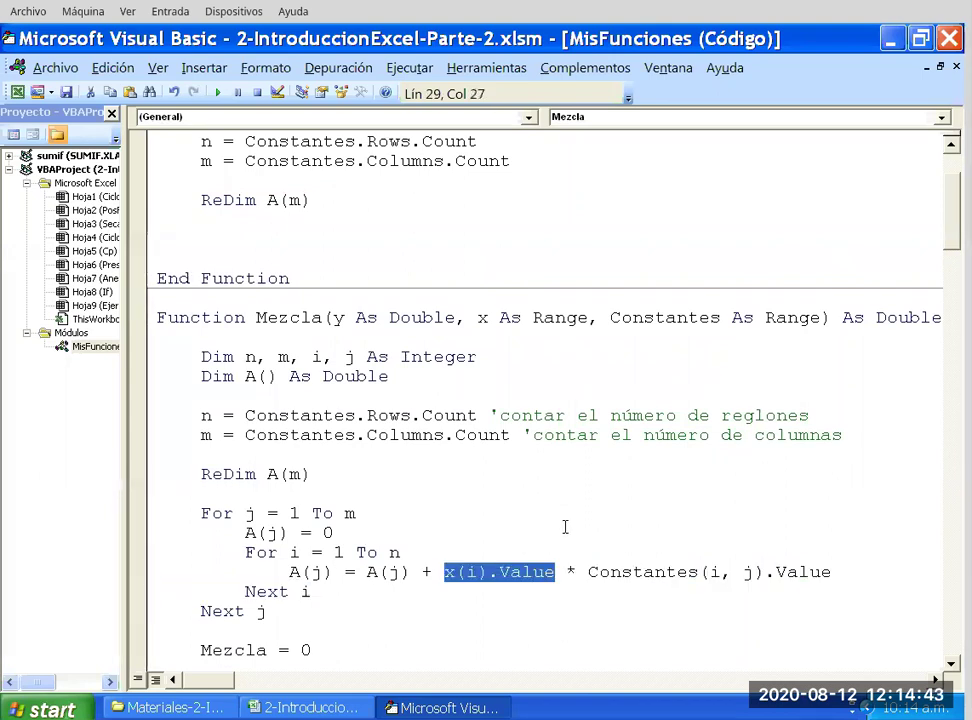
key("Right")
key("Right")
key("Right")
key("shift+End")
key("shift+Left")
key("shift+Right")
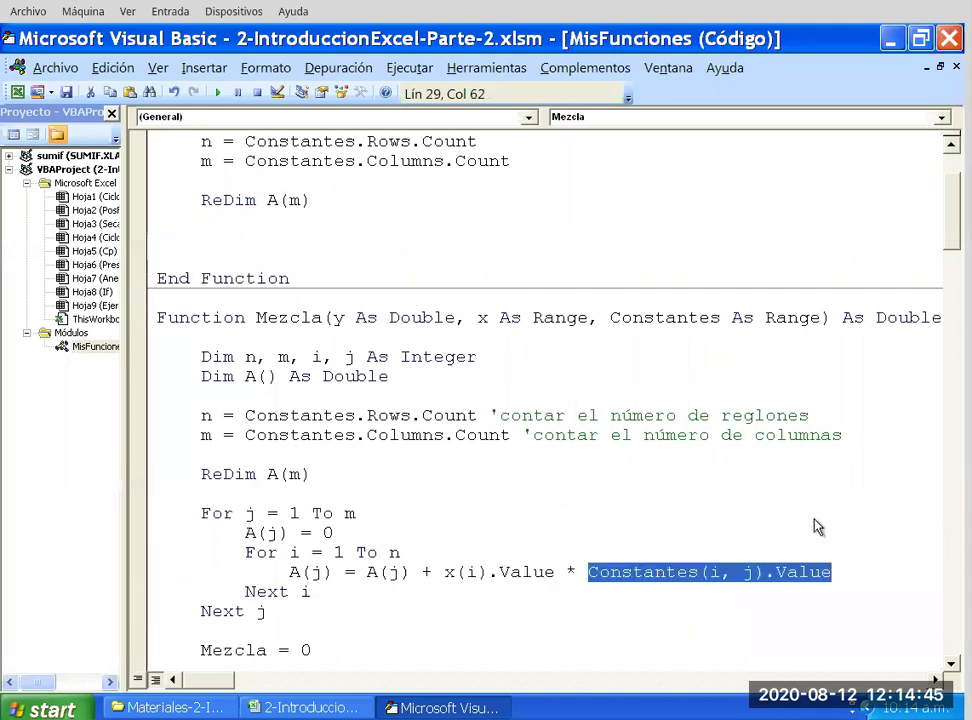
key("Left")
key("Left")
key("Left")
key("shift+Right")
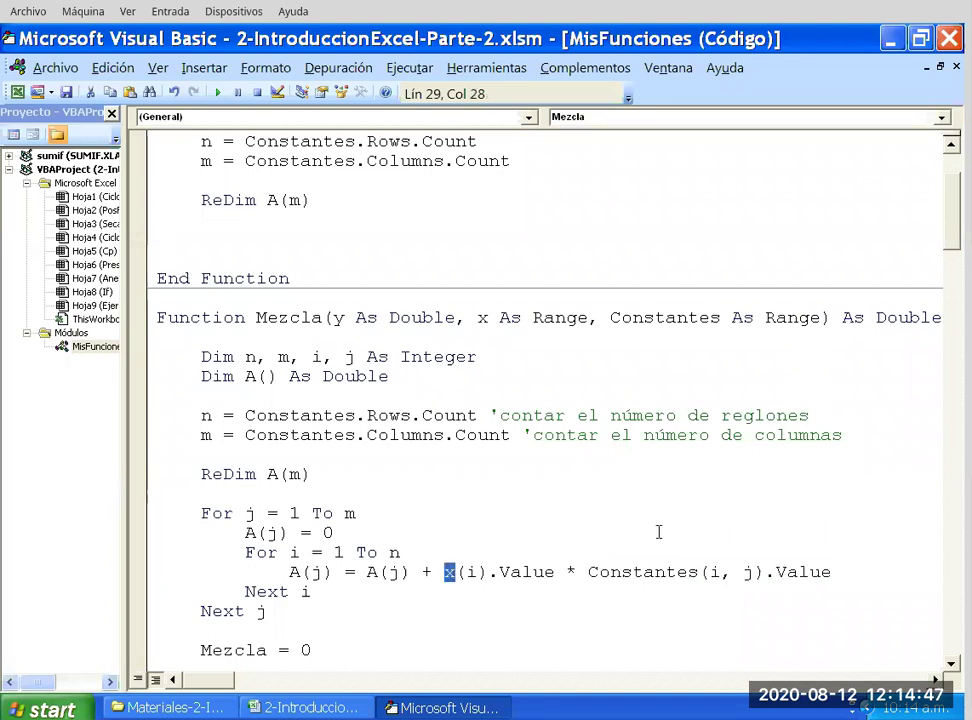
key("Right")
key("Right")
key("Right")
key("Right")
key("shift+Right")
key("shift+Right")
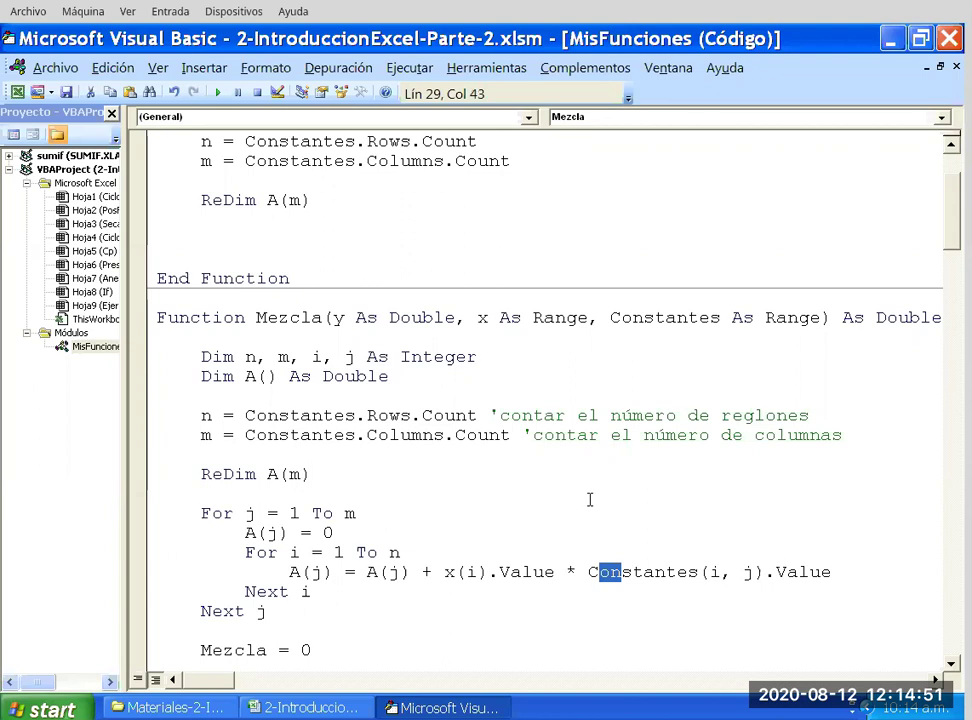
Mark the x( and Constantes terms in the loop, then return to Mezcla2's Dim A() line.
left_click(315, 200)
scroll(334, 186, "up", 1)
scroll(334, 186, "up", 1)
left_click(278, 219)
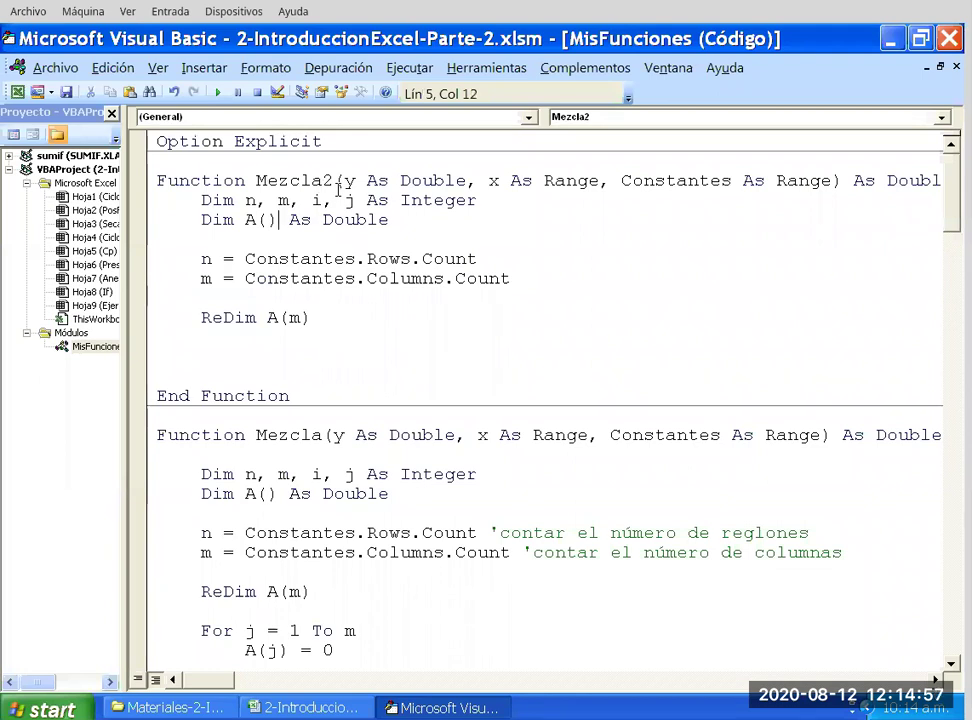
scroll(549, 471, "down", 2)
left_click_drag(433, 572, 694, 572)
key("shift+Right")
left_click_drag(445, 572, 463, 572)
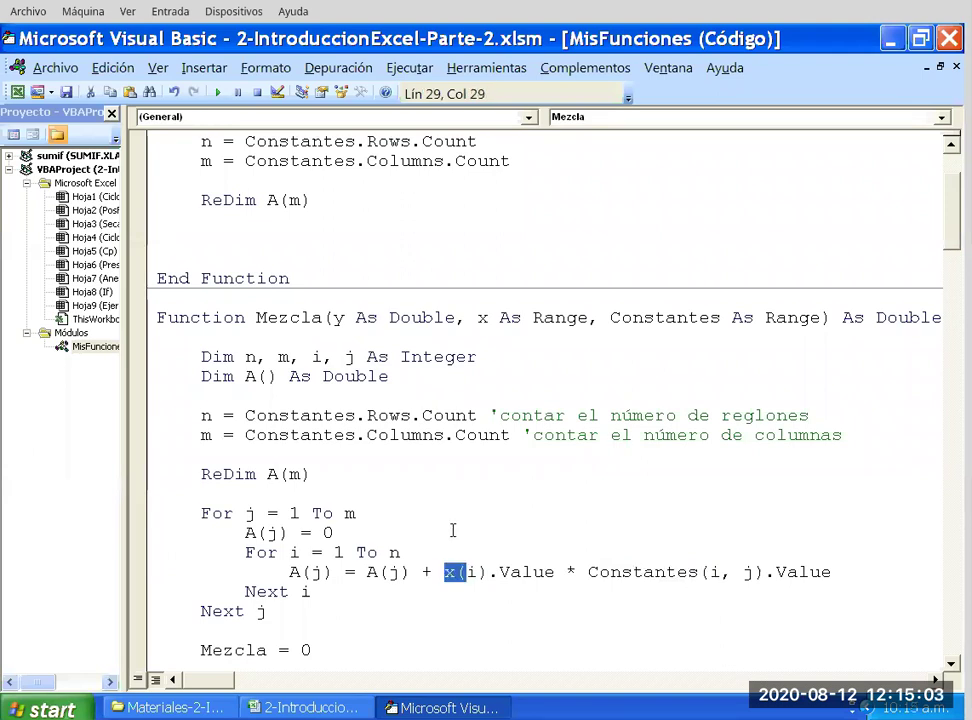
left_click_drag(588, 572, 630, 572)
key("shift+Right")
key("shift+Right")
key("shift+Right")
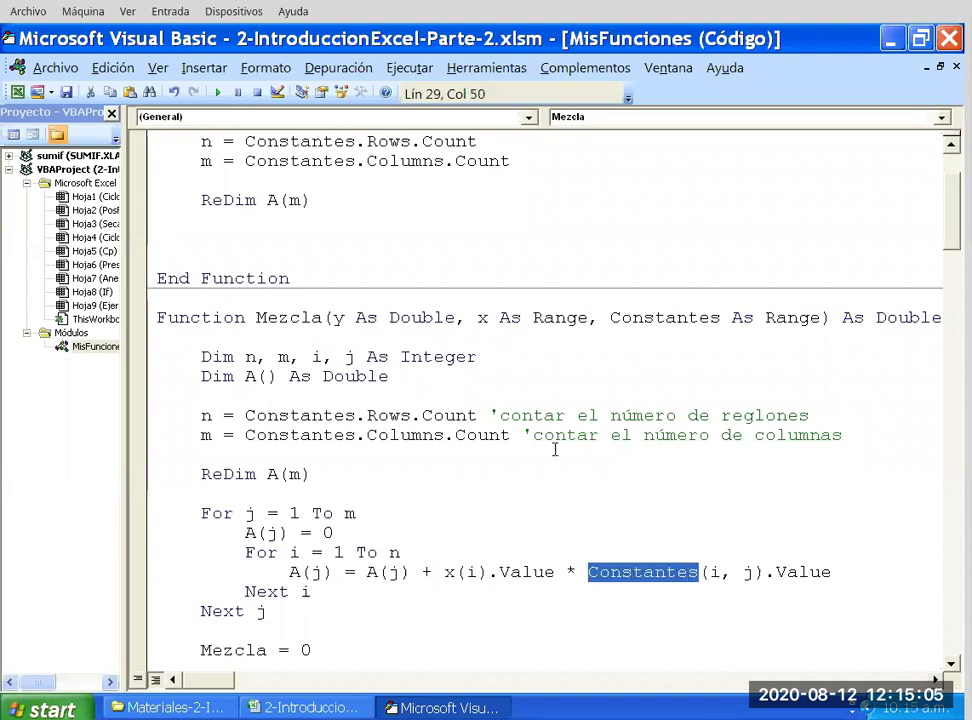
scroll(555, 450, "up", 2)
left_click(274, 181)
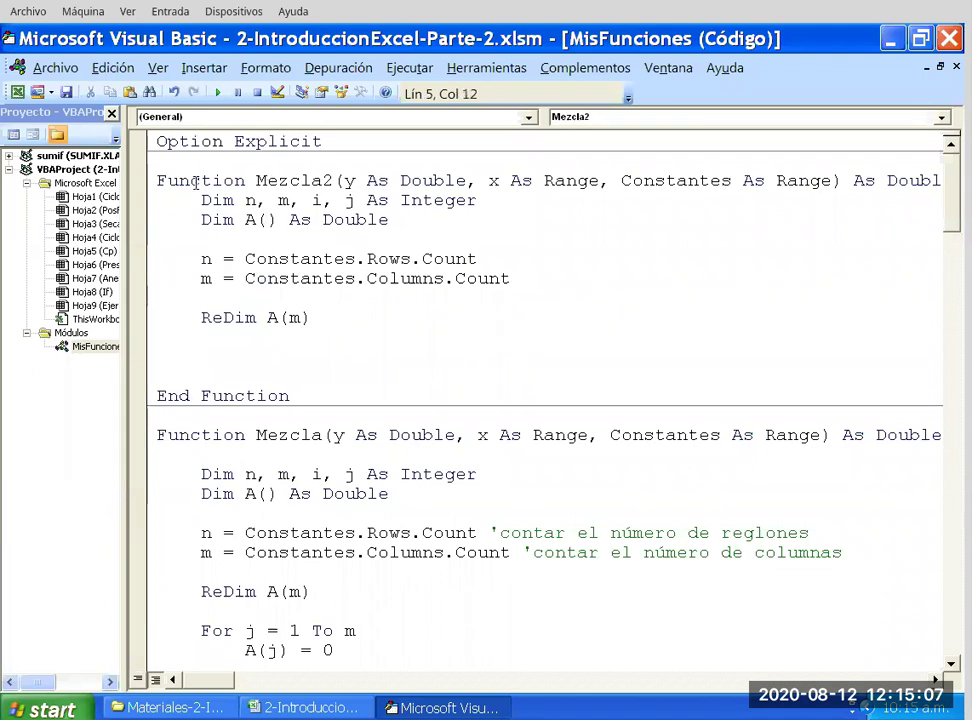
left_click_drag(200, 183, 350, 181)
Extend the Dim line to declare A(), Mc(), x() As Double.
left_click(278, 219)
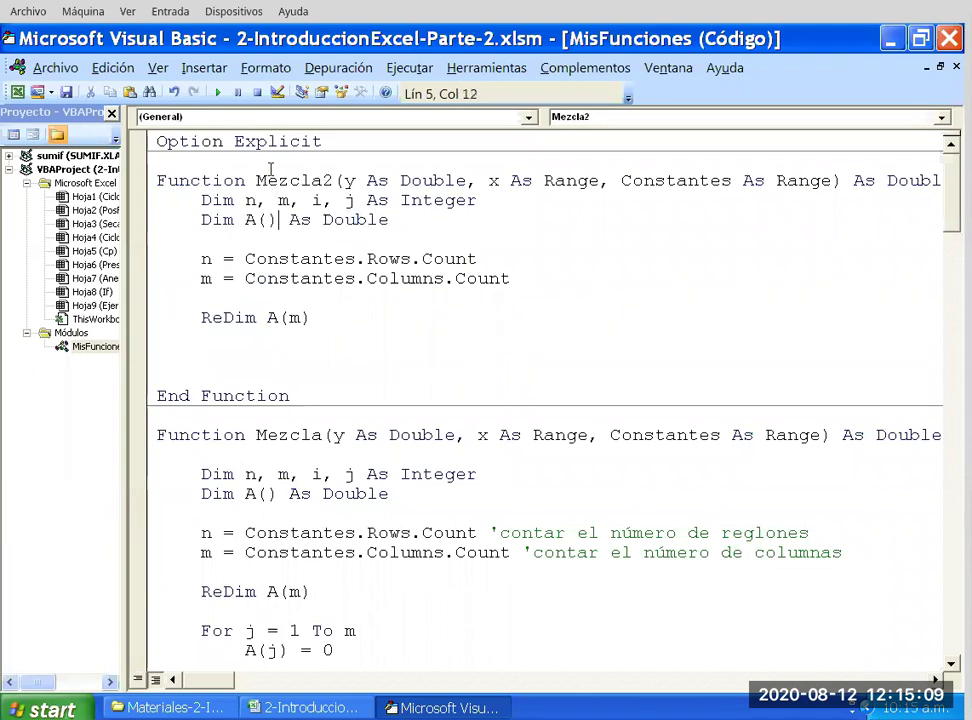
type(",")
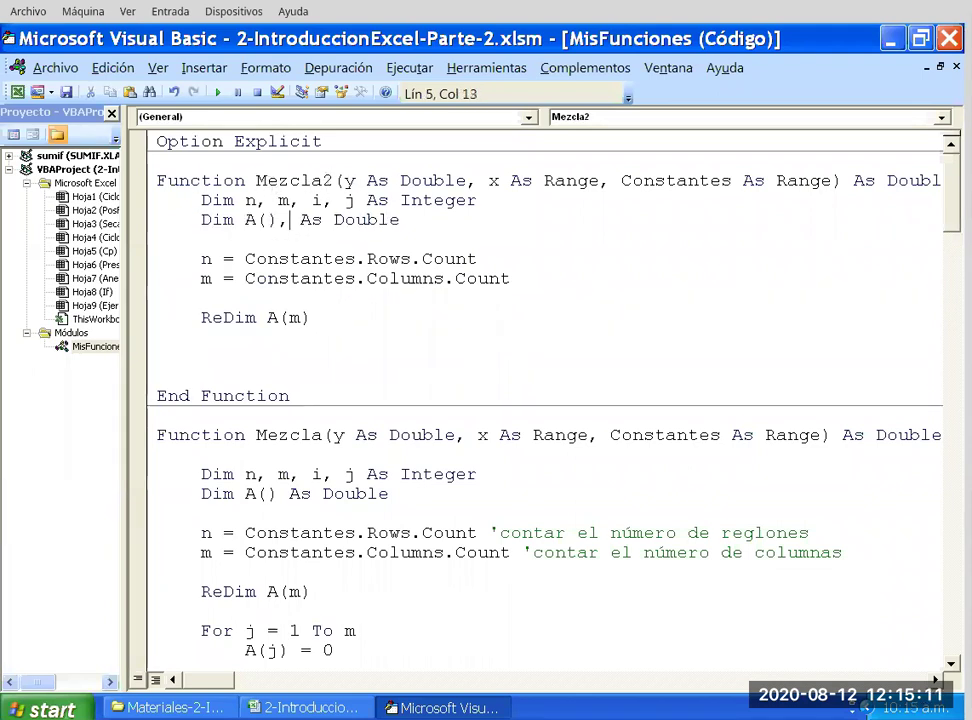
type("Mc")
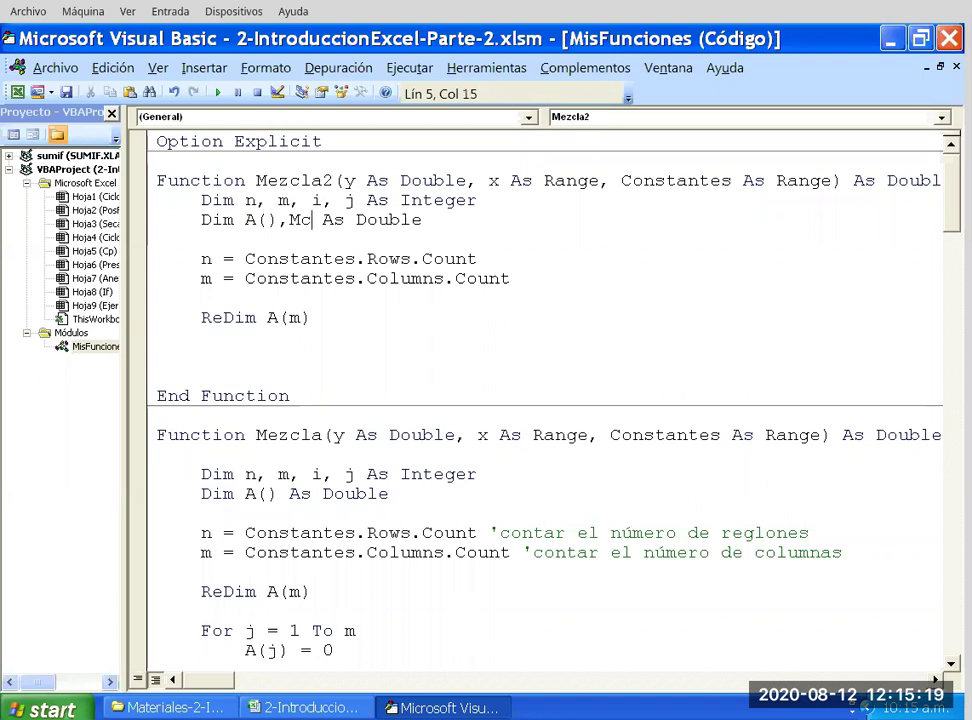
type("()")
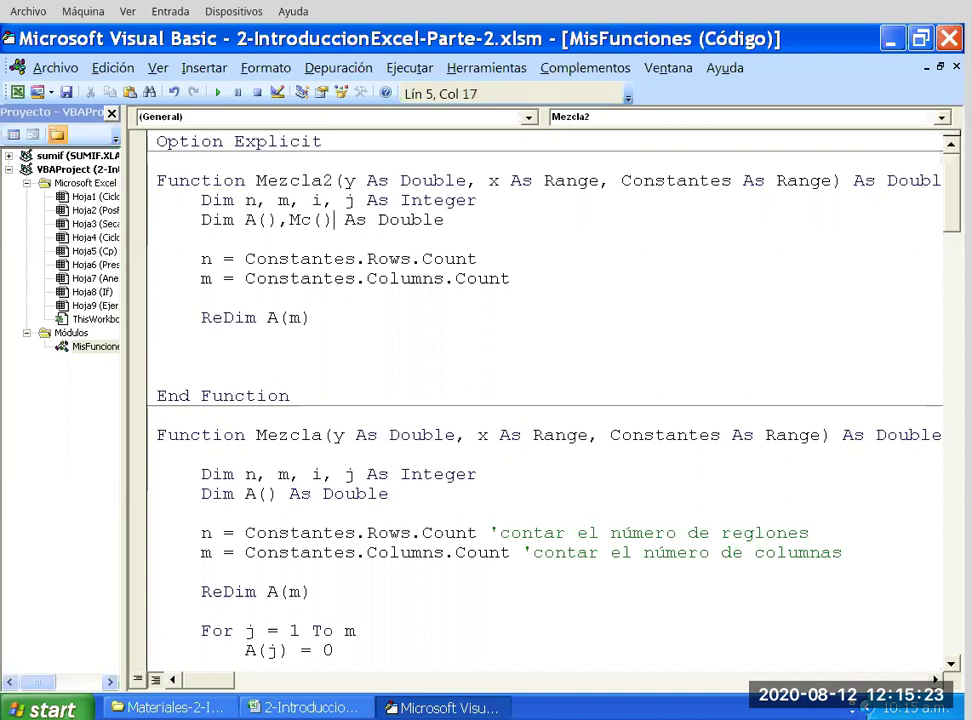
type(",,")
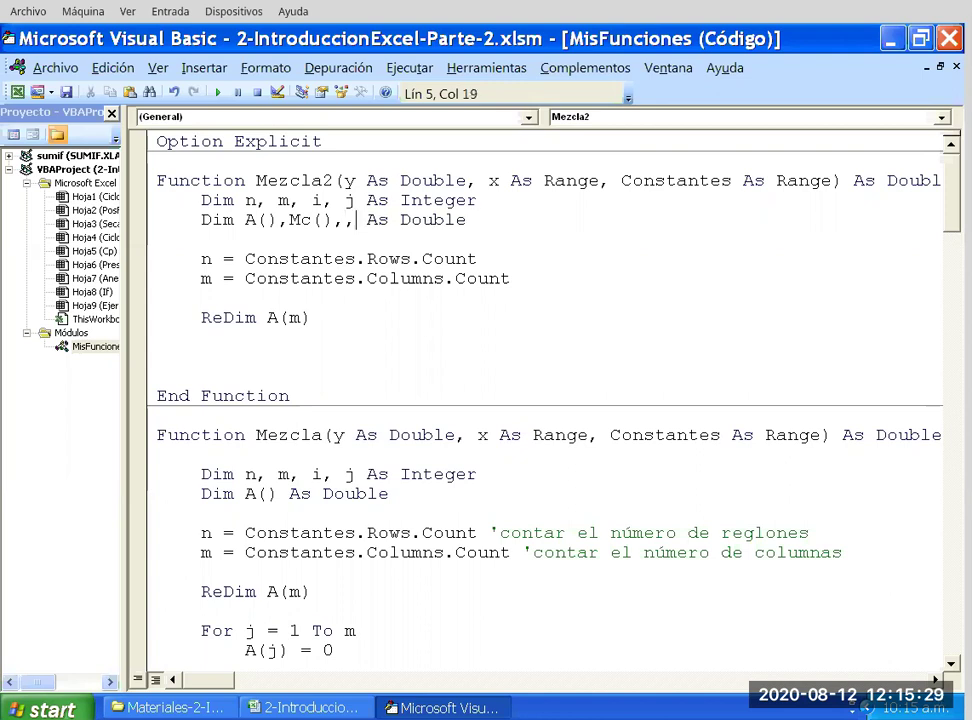
type("x")
type("()")
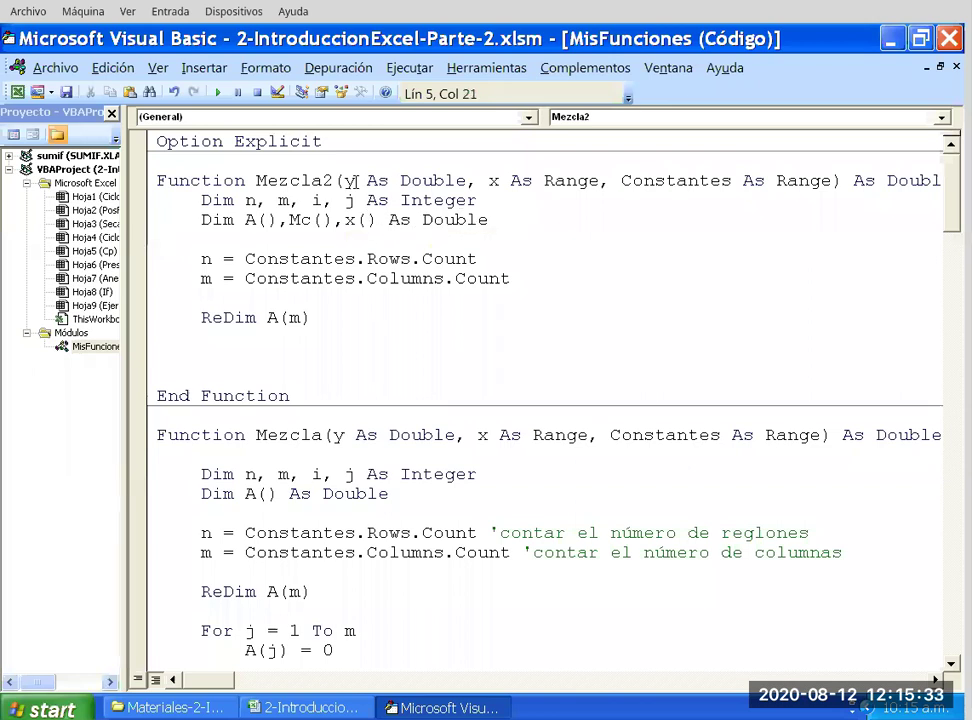
Compare the new x() array with the x parameter in the Mezcla2 header.
key("Left")
key("Left")
key("Left")
key("shift+Right")
key("shift+Right")
key("shift+Right")
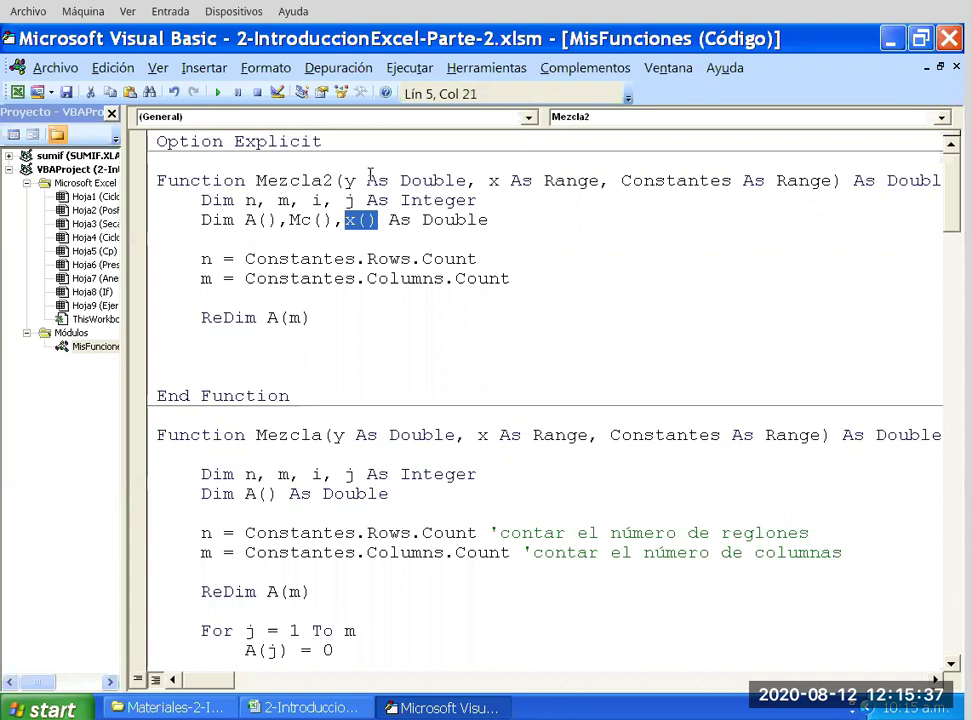
left_click(497, 180)
key("shift+Left")
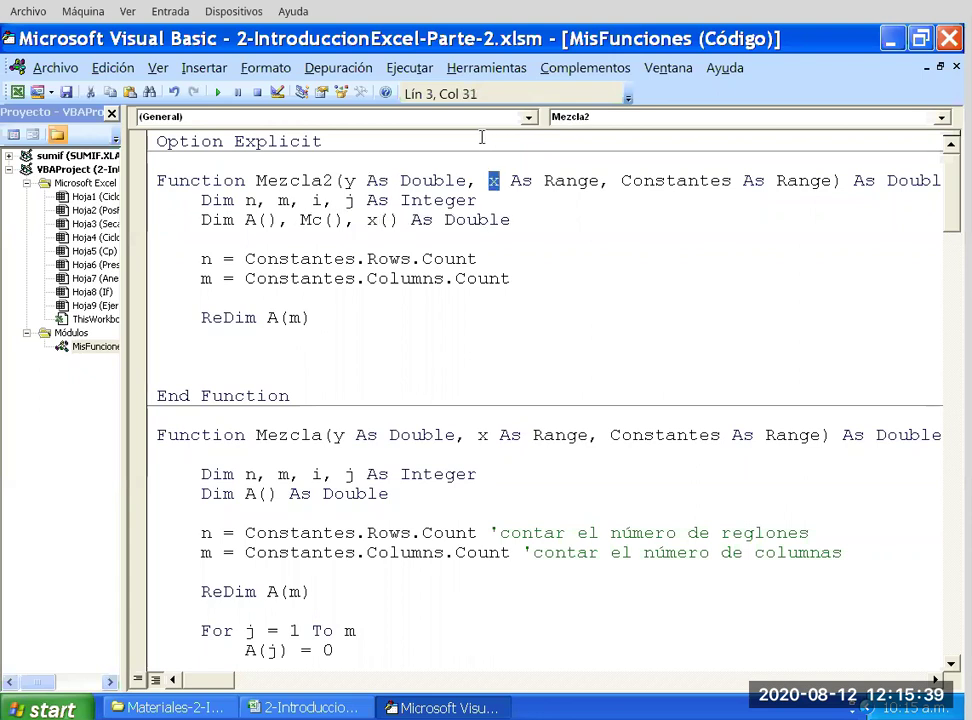
key("Left")
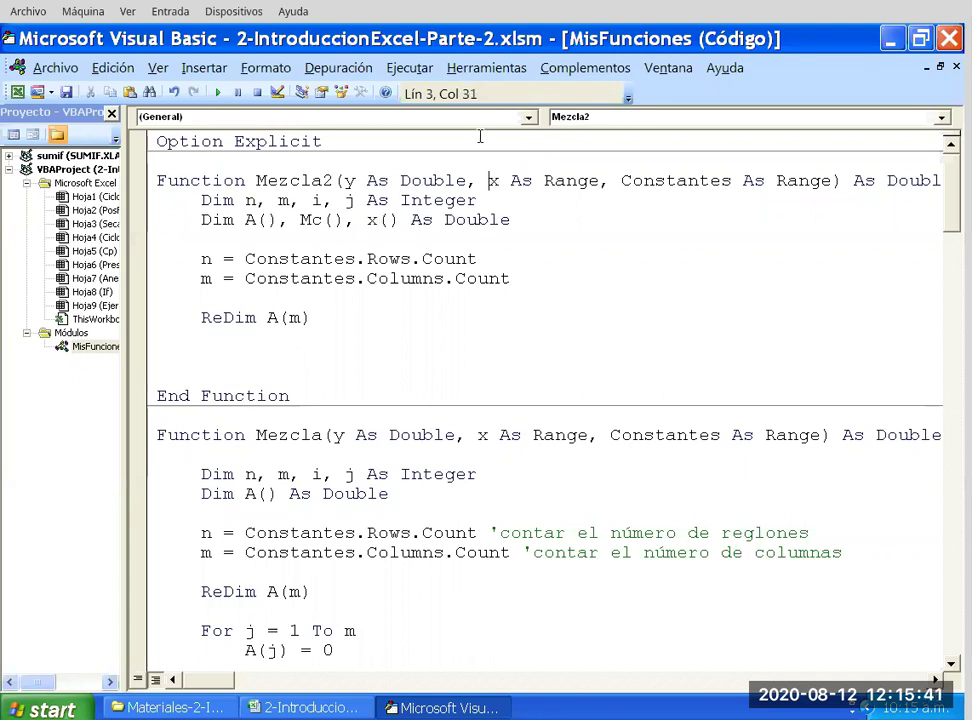
key("shift+Right")
key("Down")
key("Down")
key("ctrl+Left")
key("ctrl+Left")
key("ctrl+Left")
key("shift+Right")
key("shift+Right")
key("shift+Right")
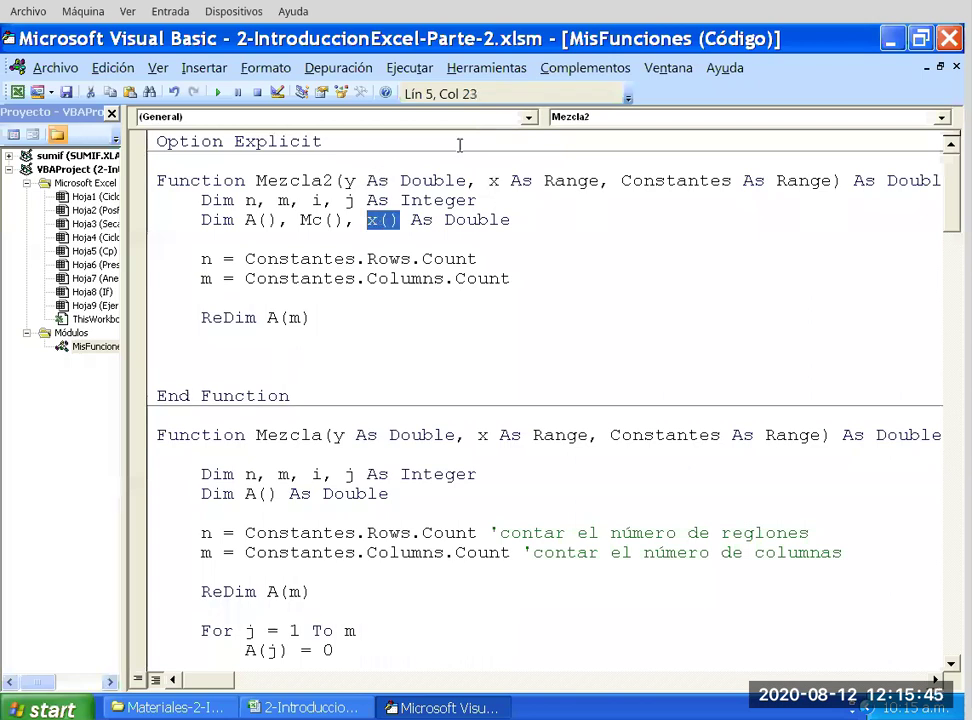
left_click(487, 180)
Rename the x parameter to Tabx by prefixing 'Tab', then highlight Tabx and x().
type("Tab")
left_click(480, 317)
left_click_drag(489, 180, 499, 180)
key("shift+Right")
key("shift+Right")
key("shift+Right")
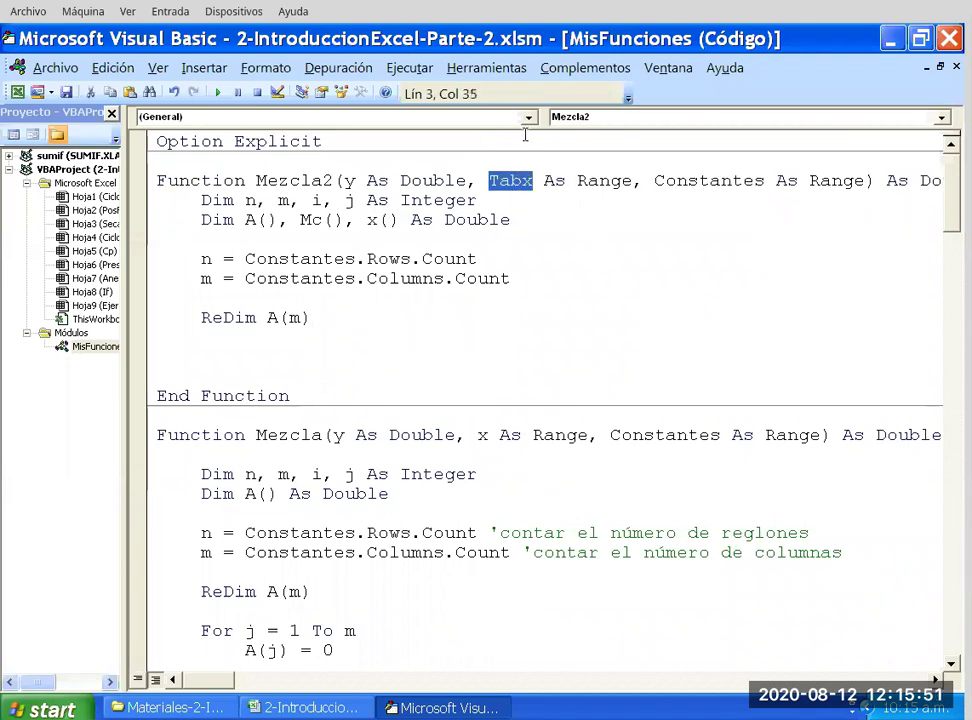
double_click(372, 220)
Highlight the Constantes parameter and the Mc() array to compare them.
key("shift+Right")
key("shift+Right")
left_click(656, 180)
key("shift+Right")
key("shift+Right")
key("shift+Right")
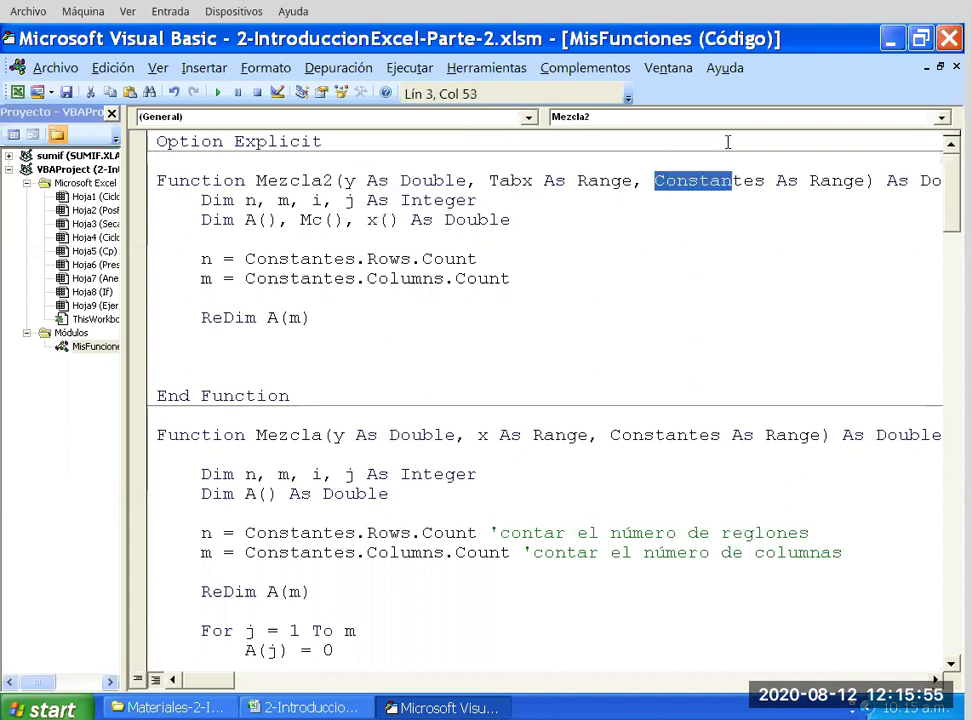
key("shift+Down")
key("shift+Up")
key("shift+Right")
key("shift+Right")
key("shift+Right")
left_click(301, 220)
key("shift+Right")
key("shift+Right")
key("shift+Right")
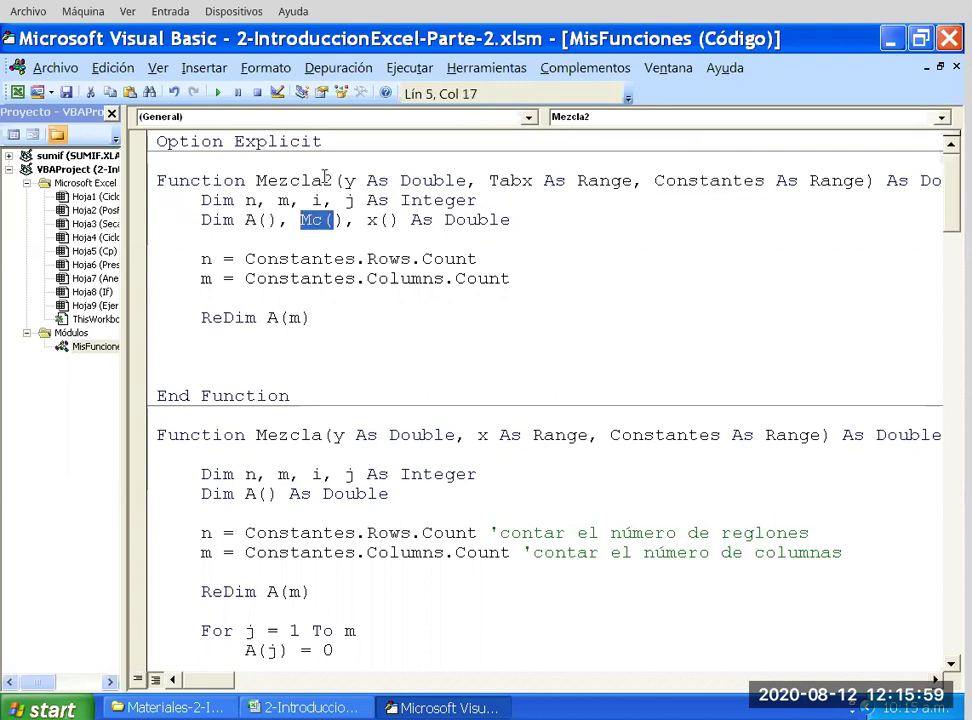
key("shift+Right")
left_click(656, 180)
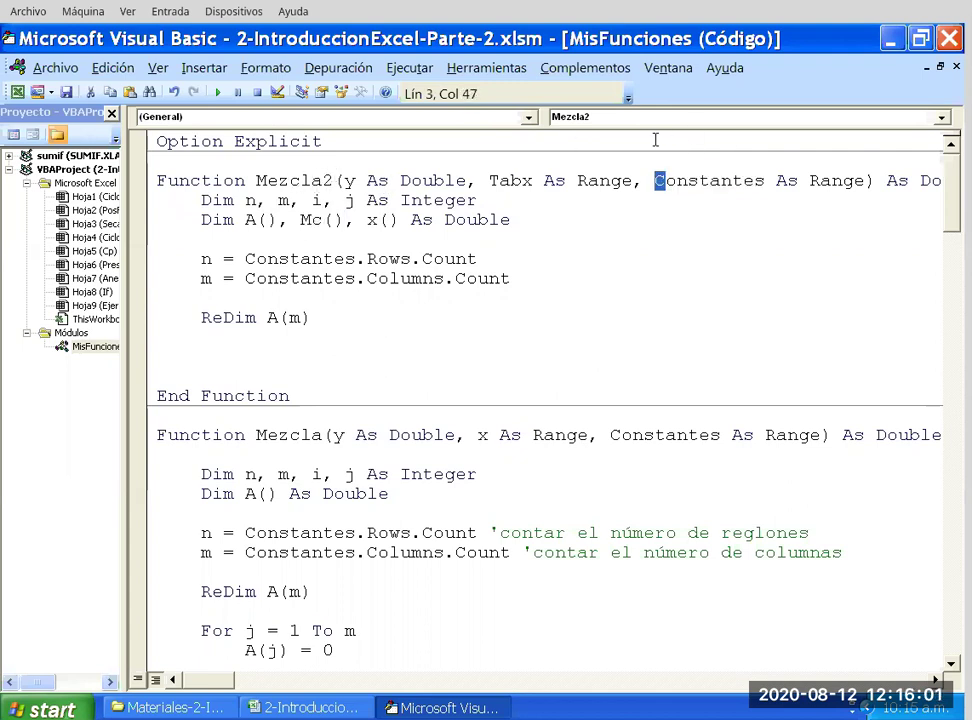
Highlight the Double type and the array names A(), Mc(), x() on the Dim line.
key("shift+Right")
key("shift+Right")
key("shift+Right")
key("ctrl+shift+F2")
key("shift+Right")
key("shift+Right")
key("End")
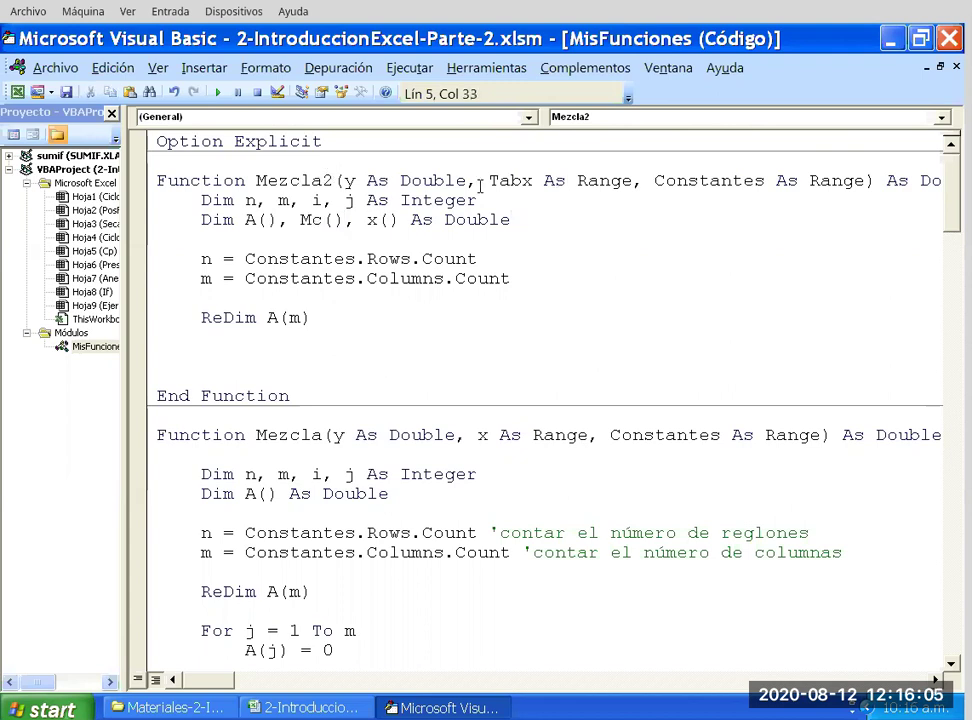
key("ctrl+Left")
key("shift+Right")
key("shift+Right")
key("shift+Right")
key("shift+Right")
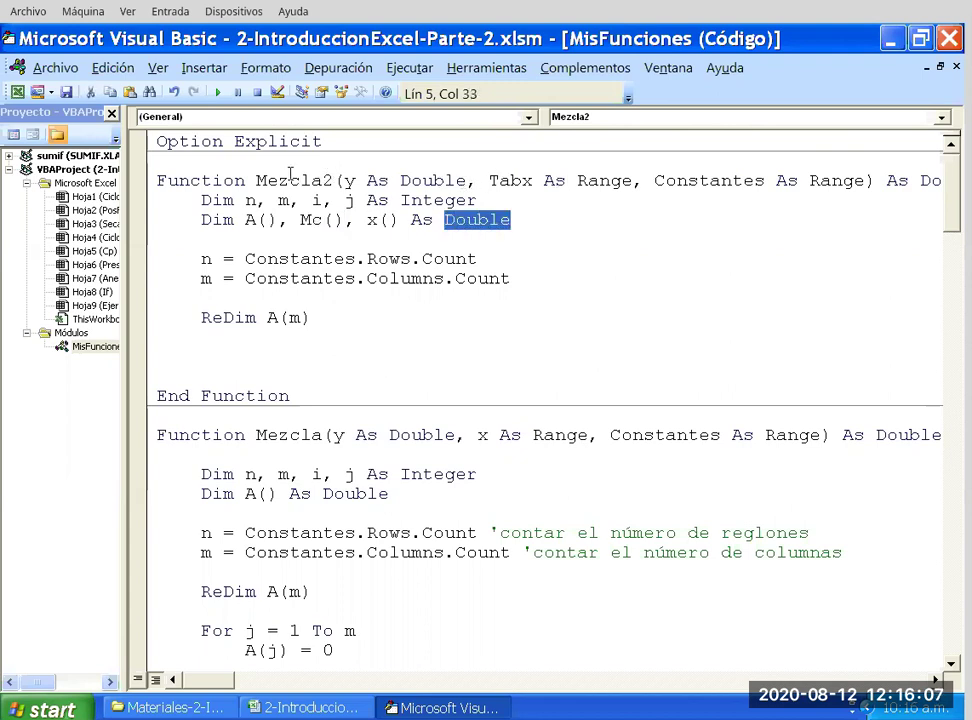
key("ctrl+Left")
key("ctrl+Left")
key("ctrl+Left")
key("shift+Right")
key("shift+Right")
key("shift+Right")
key("shift+Right")
key("shift+Right")
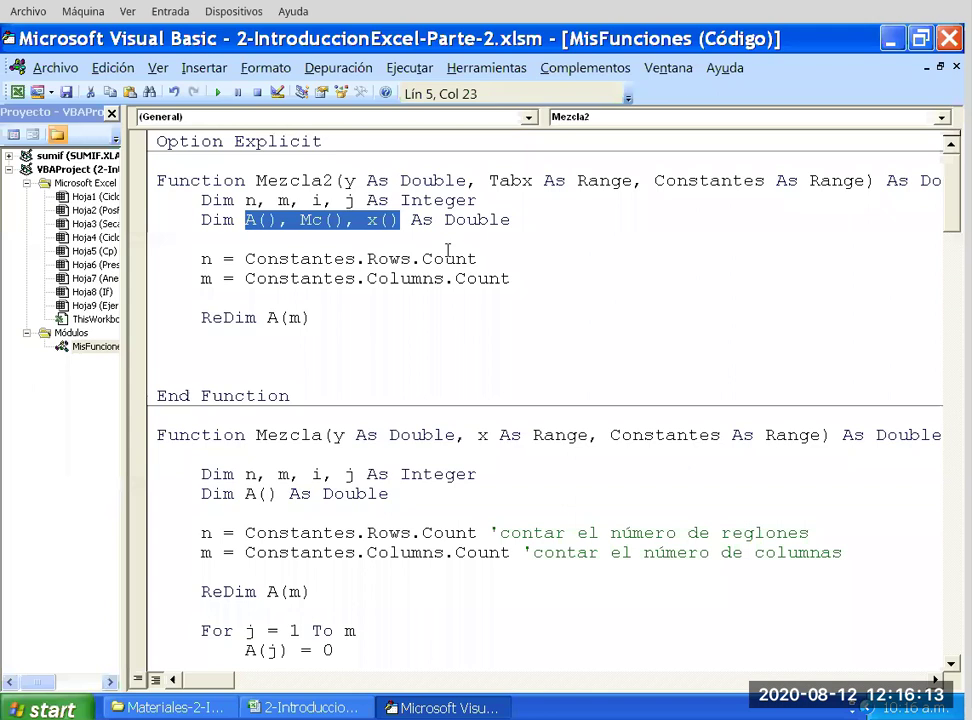
Begin extending the ReDim A(m) line with a comma and dismiss the resulting compile error.
left_click(282, 300)
key("Down")
key("Down")
key("Up")
key("End")
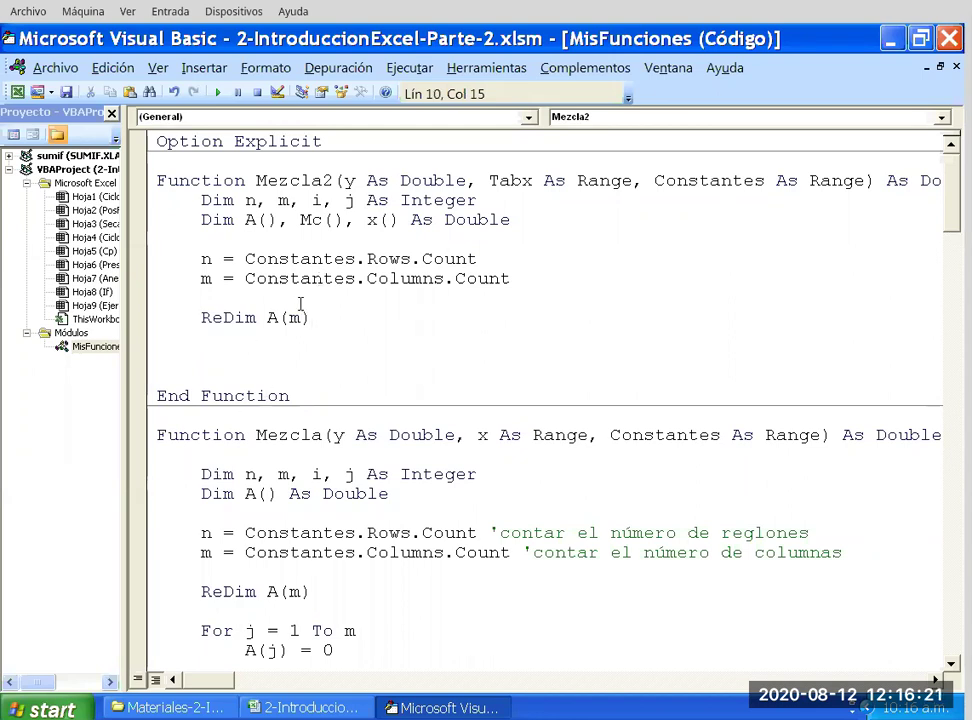
type(",")
left_click(295, 180)
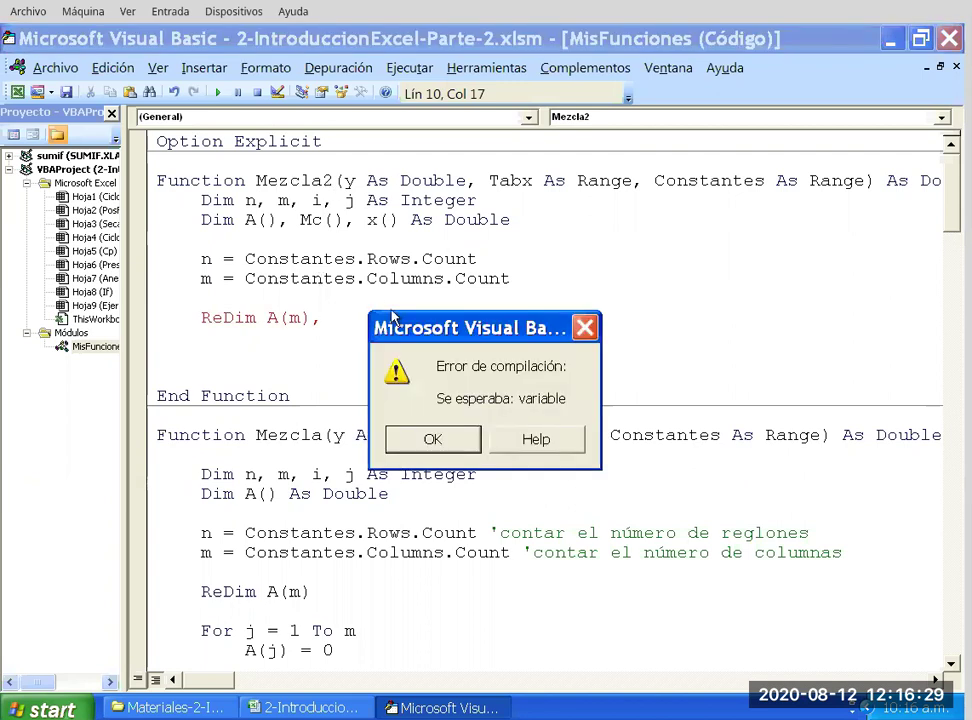
key("Return")
Check the Mc() declaration, the Constantes parameter and the m variable before continuing the ReDim line.
left_click_drag(300, 219, 345, 219)
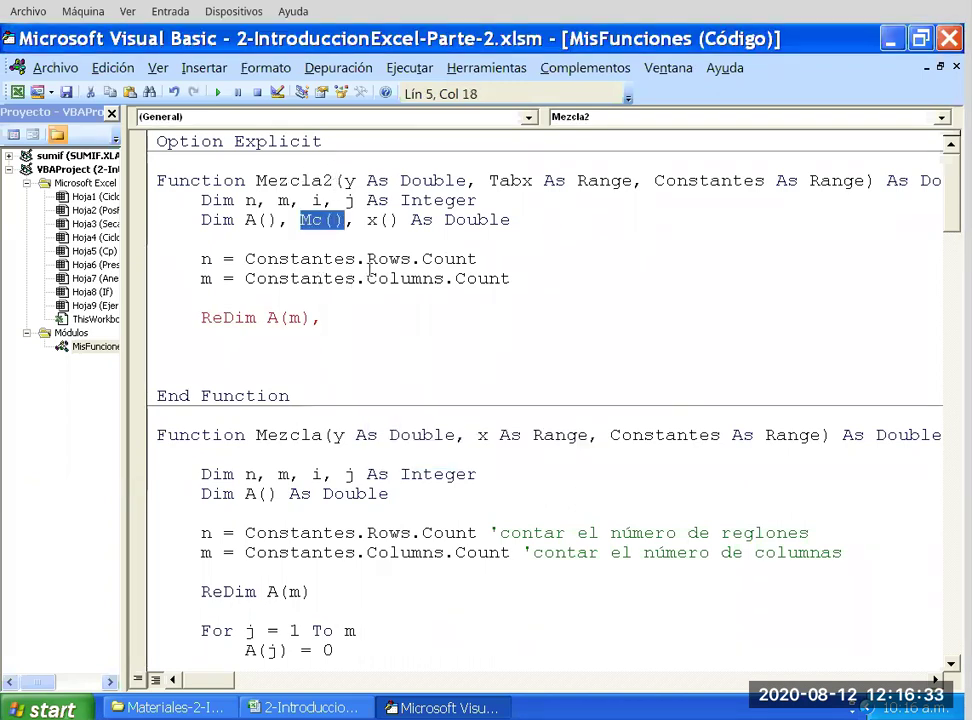
mouse_move(655, 180)
left_mouse_down()
mouse_move(710, 180)
mouse_move(754, 137)
left_mouse_up()
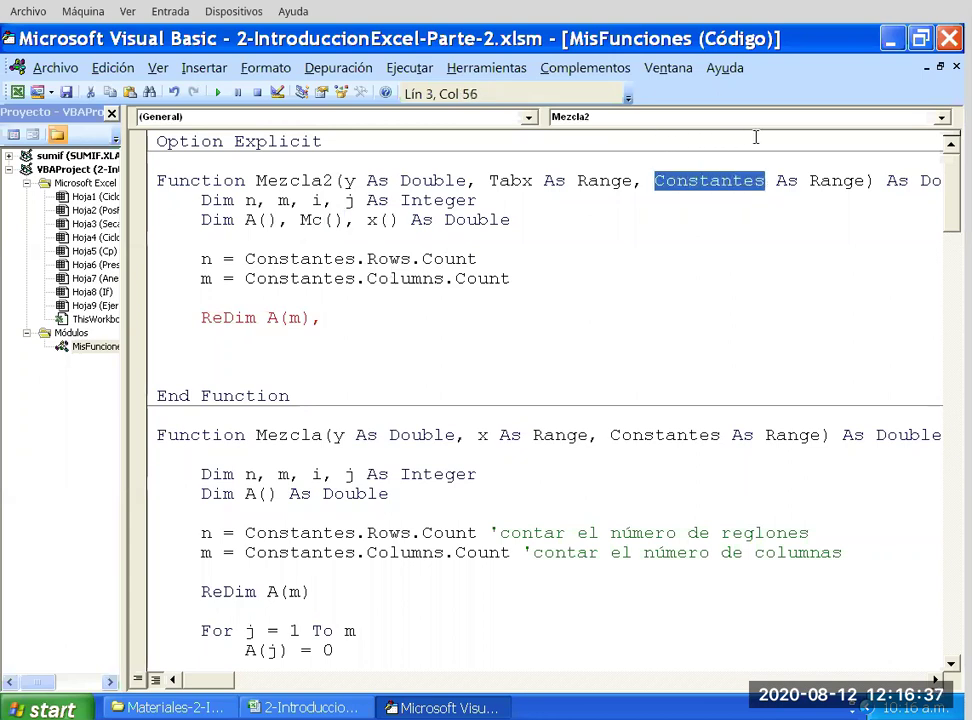
left_click(340, 317)
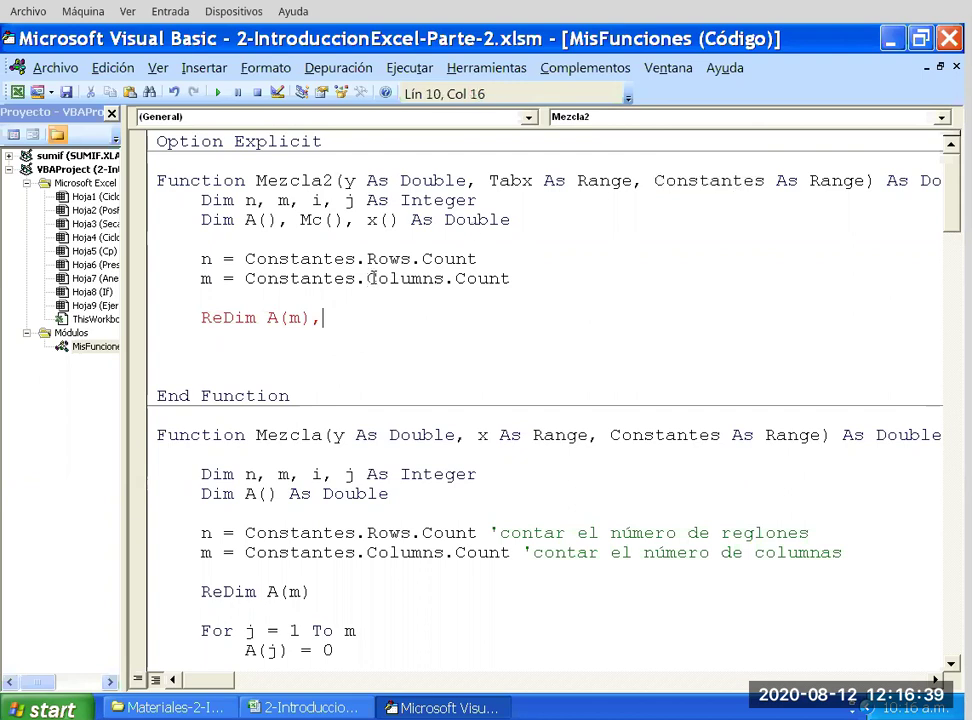
left_click_drag(651, 136, 753, 136)
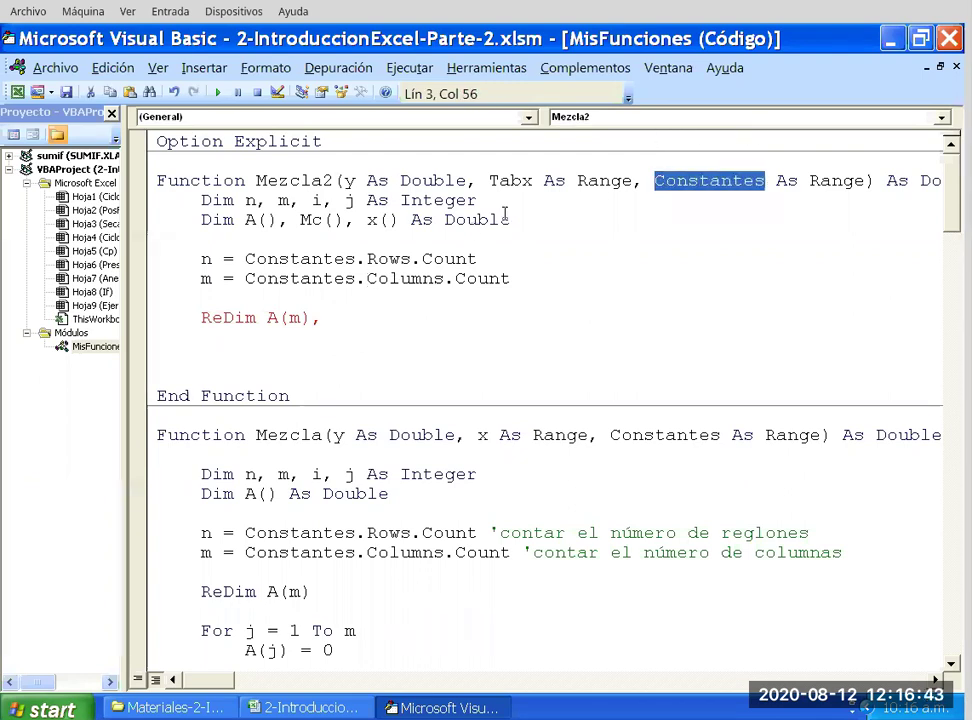
double_click(206, 278)
left_click(206, 259)
left_click(210, 278)
left_click(336, 318)
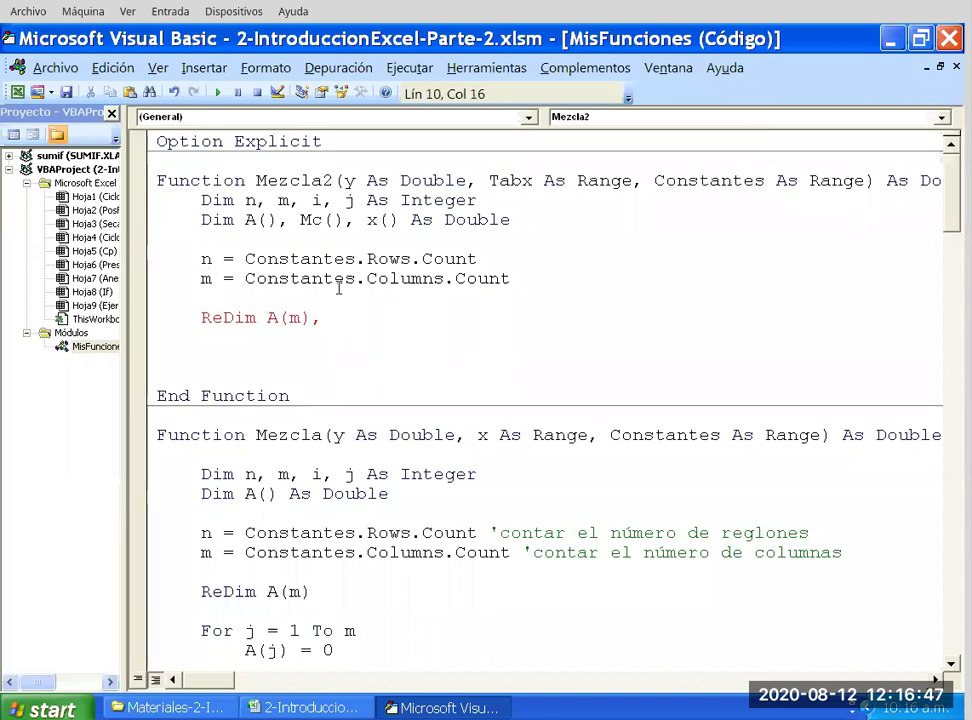
Complete the line as ReDim A(m), Mc(n,m), x(n), dismissing the compile error along the way.
type("Mc(n")
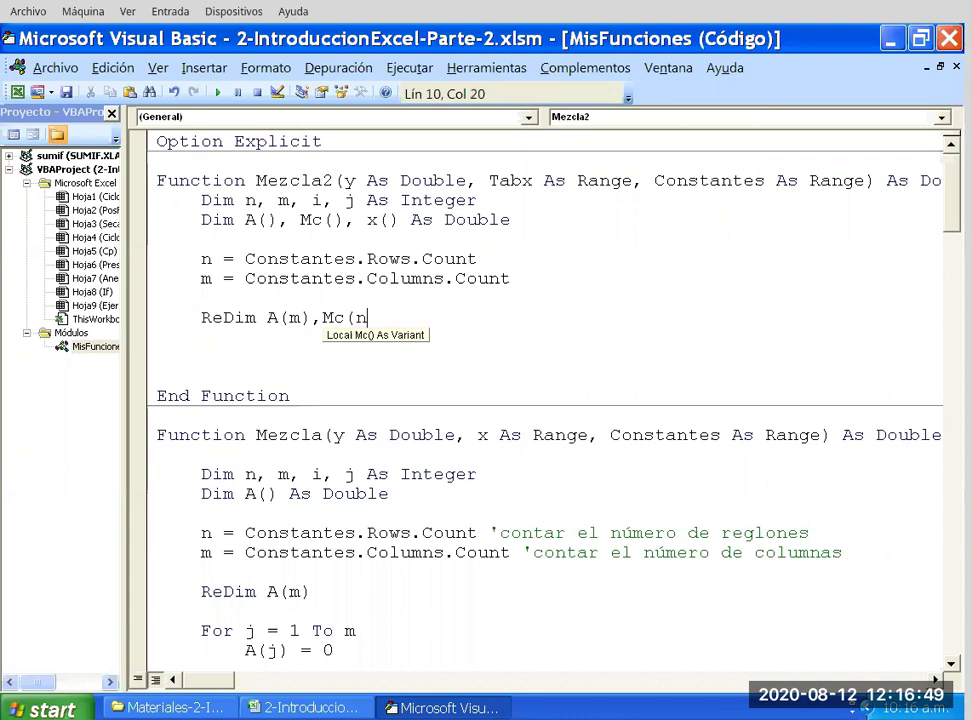
type(",m),")
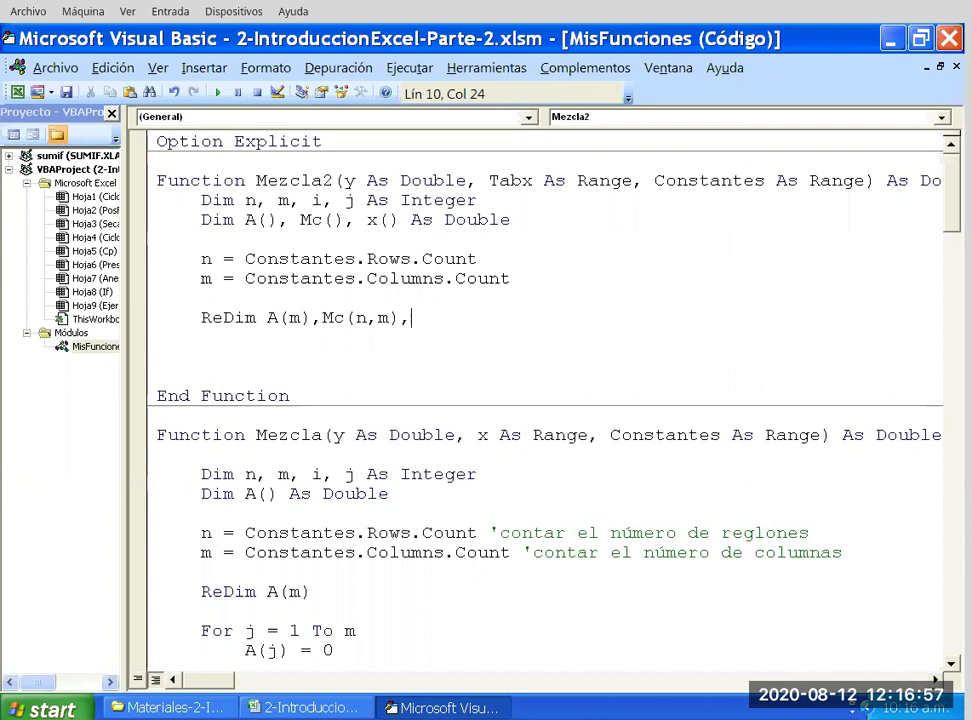
type("x(")
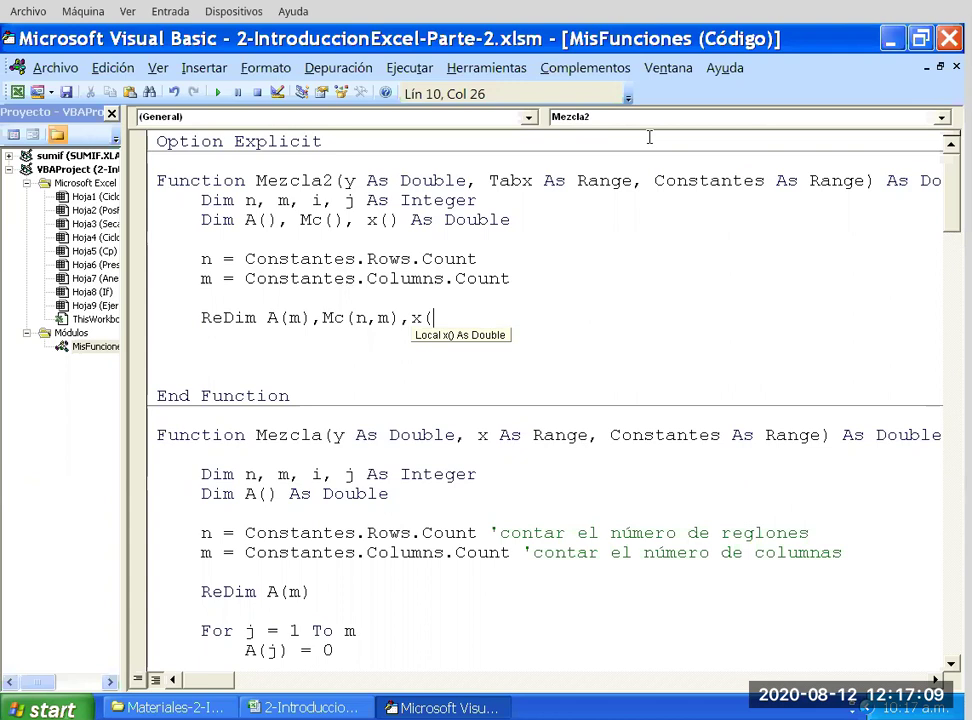
left_click(684, 146)
key("Return")
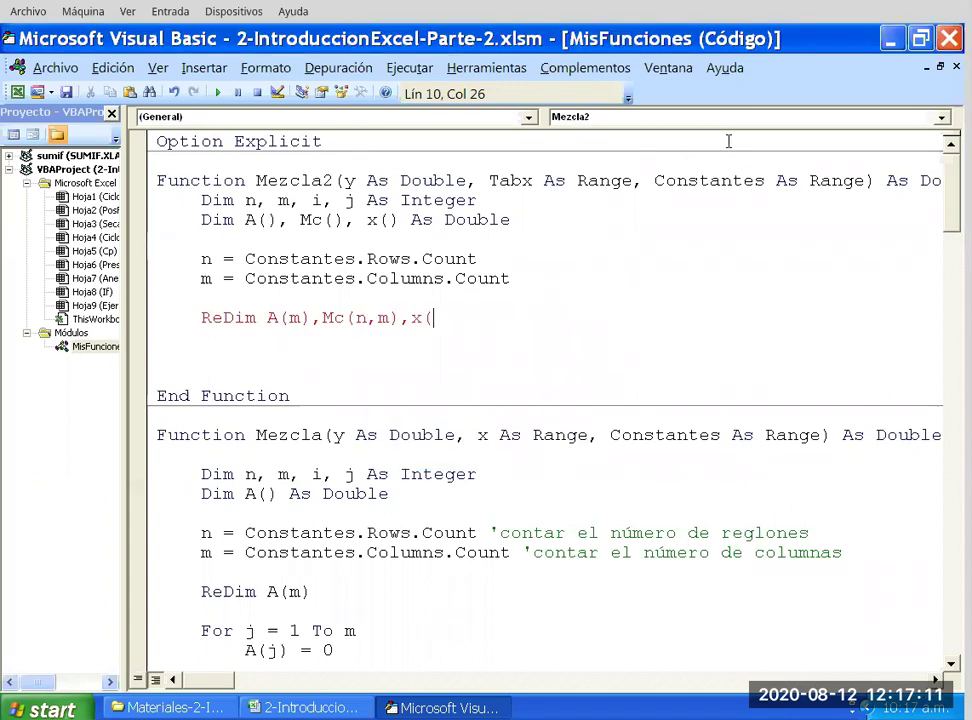
double_click(705, 180)
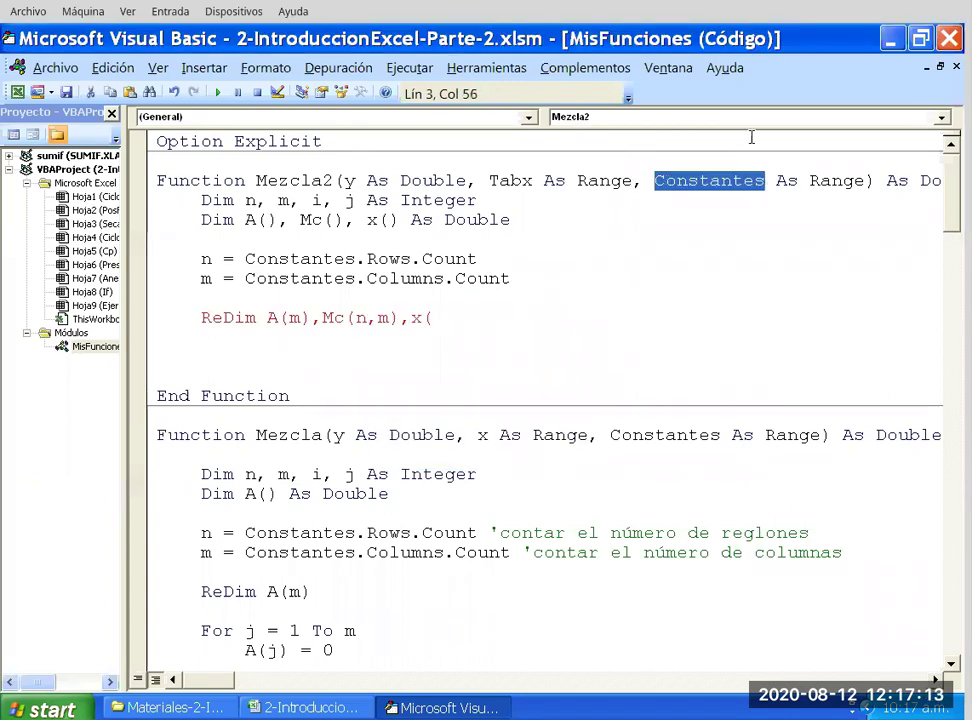
double_click(206, 259)
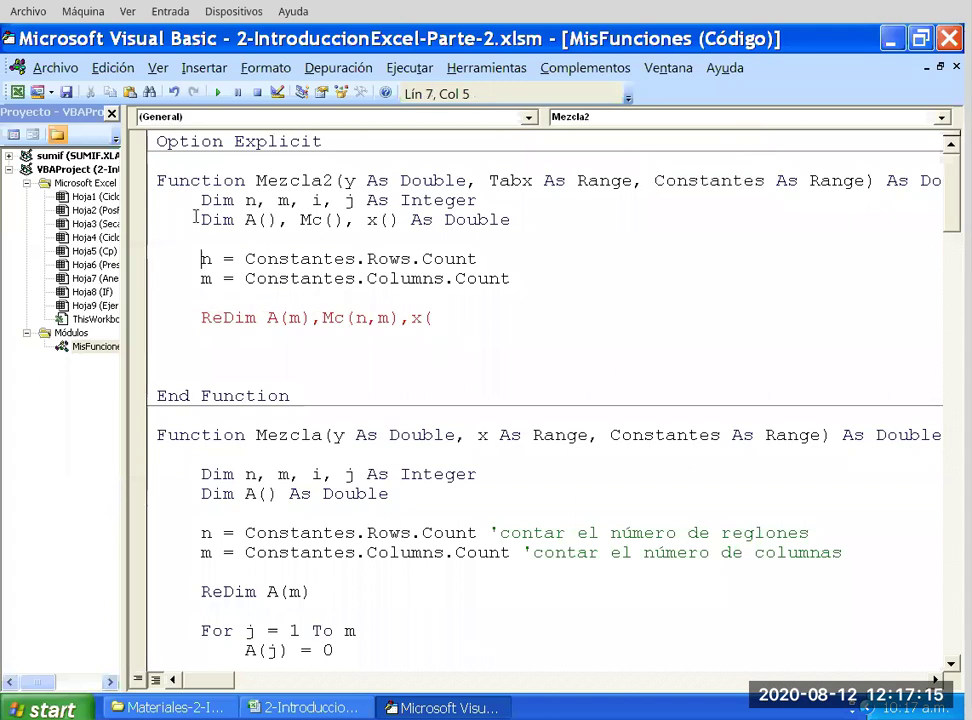
key("Down")
key("Down")
key("Down")
key("End")
type("n)")
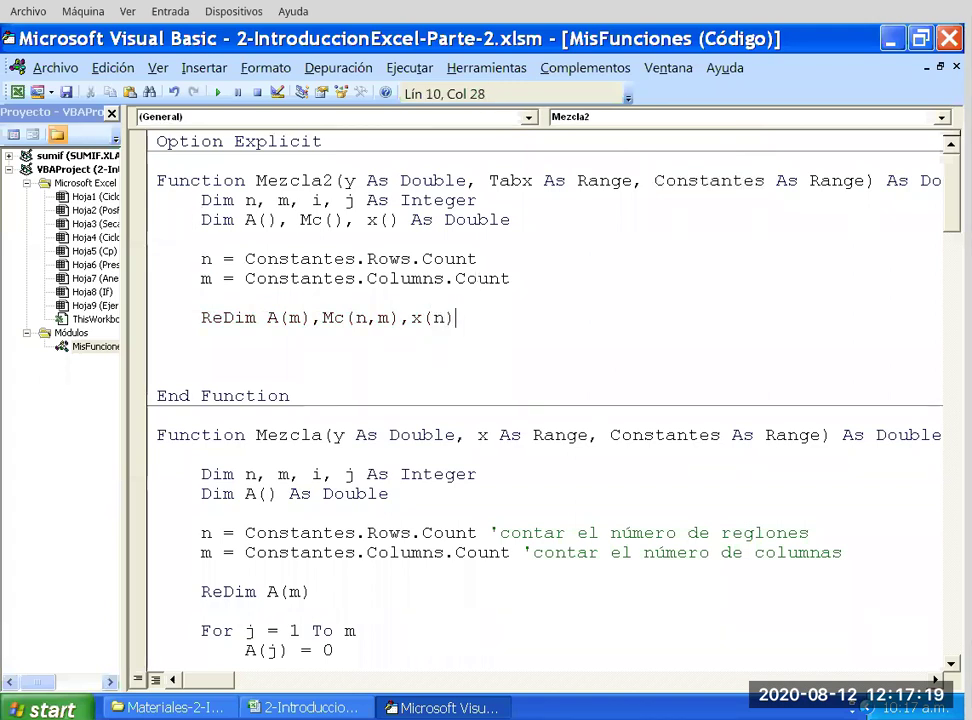
key("Return")
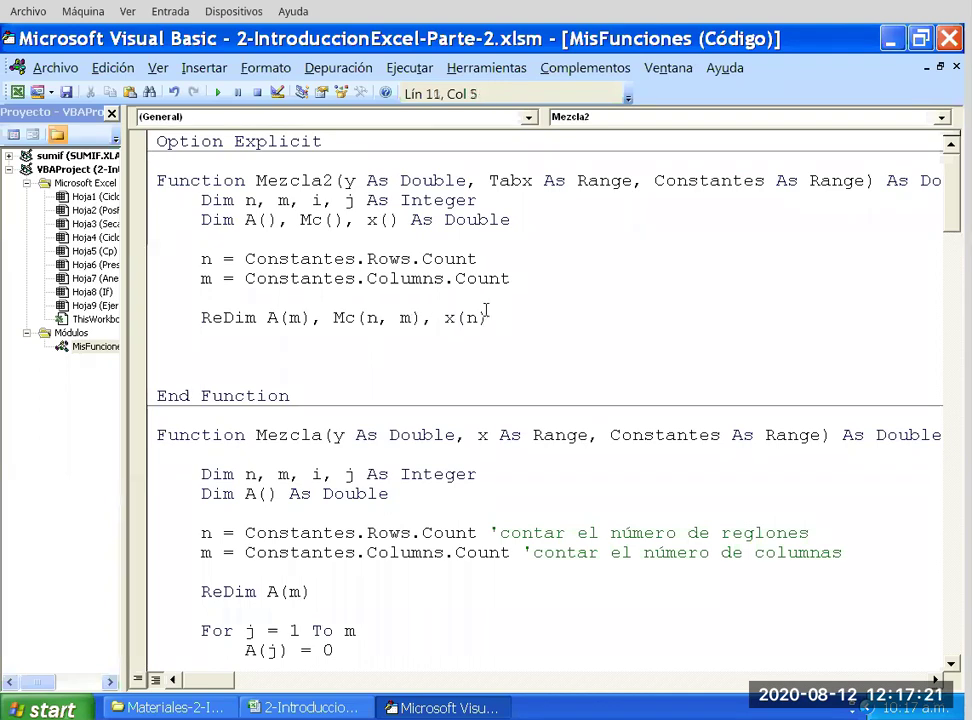
Switch back to Excel and show the Ejercicio sheet in full-screen view.
key("alt+F11")
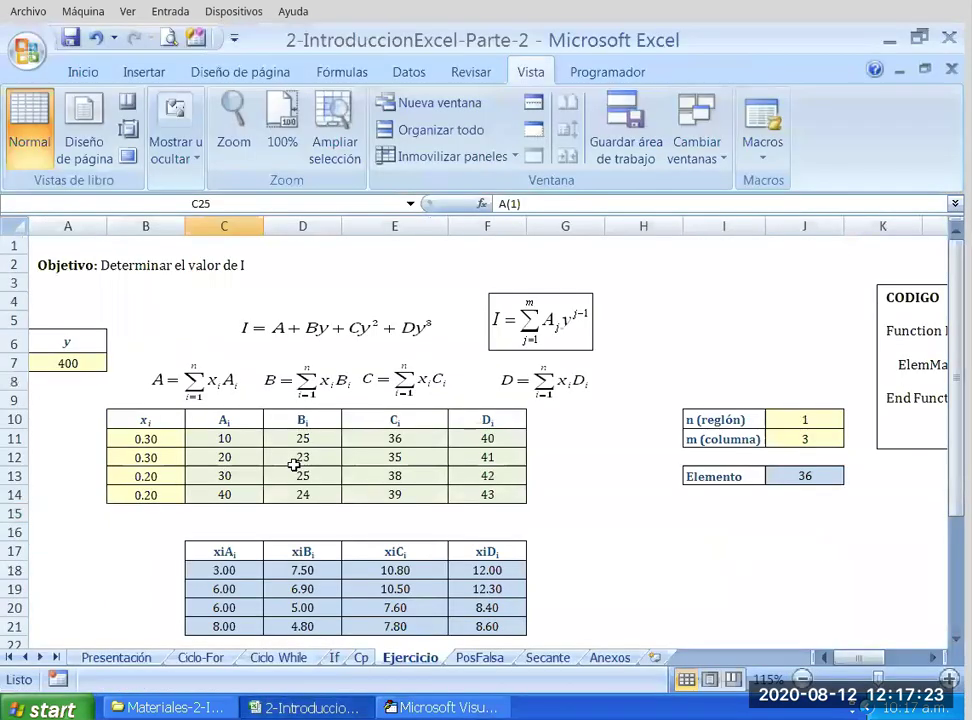
scroll(294, 464, "down", 2)
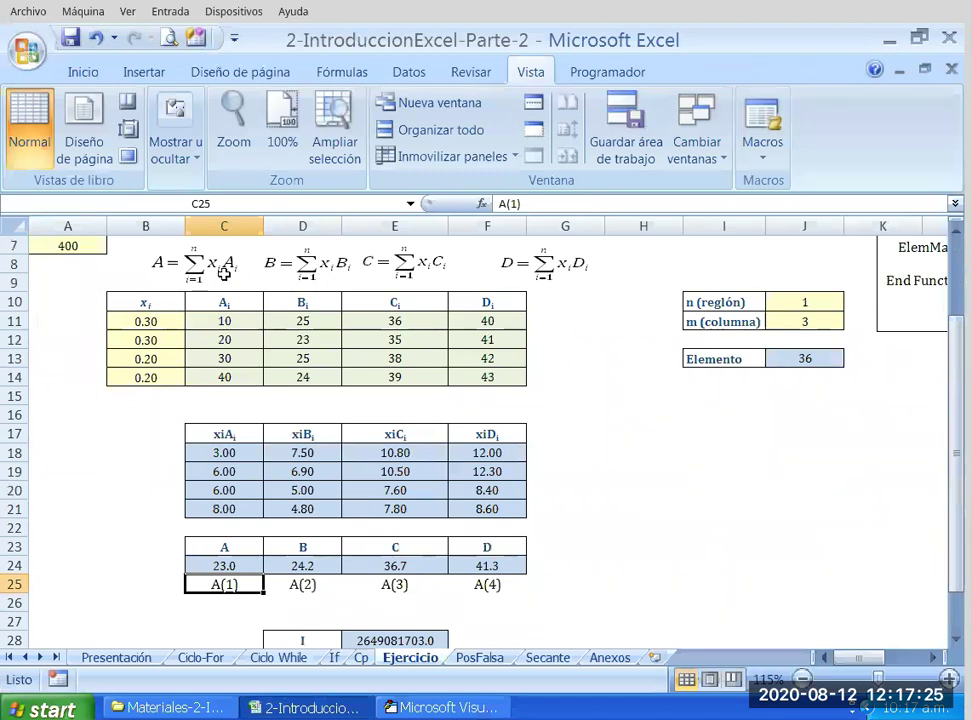
left_click_drag(240, 321, 240, 340)
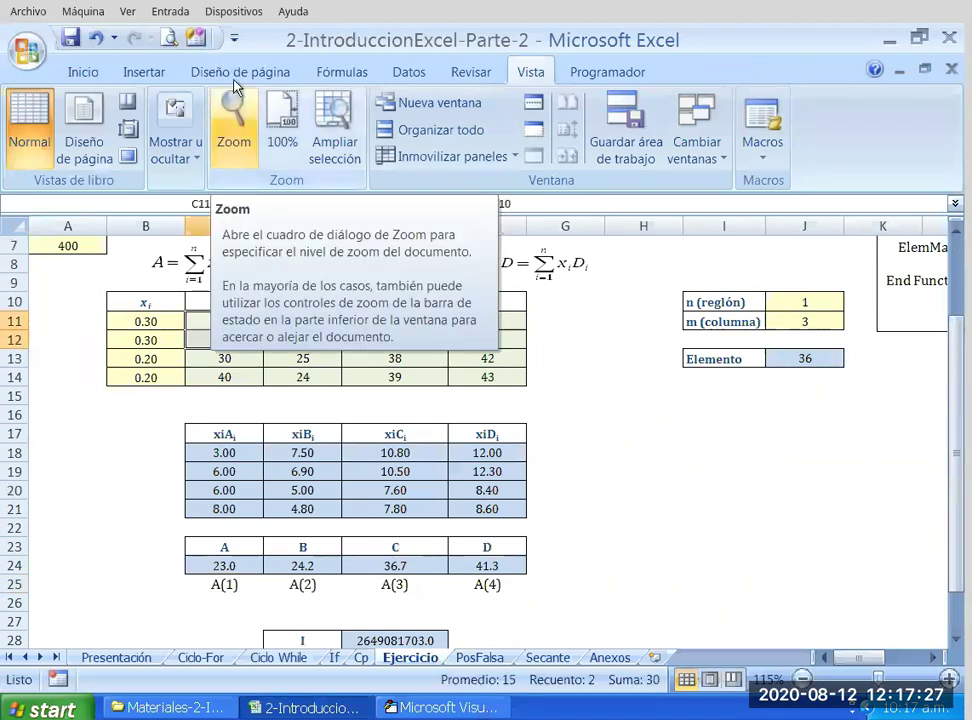
left_click(470, 72)
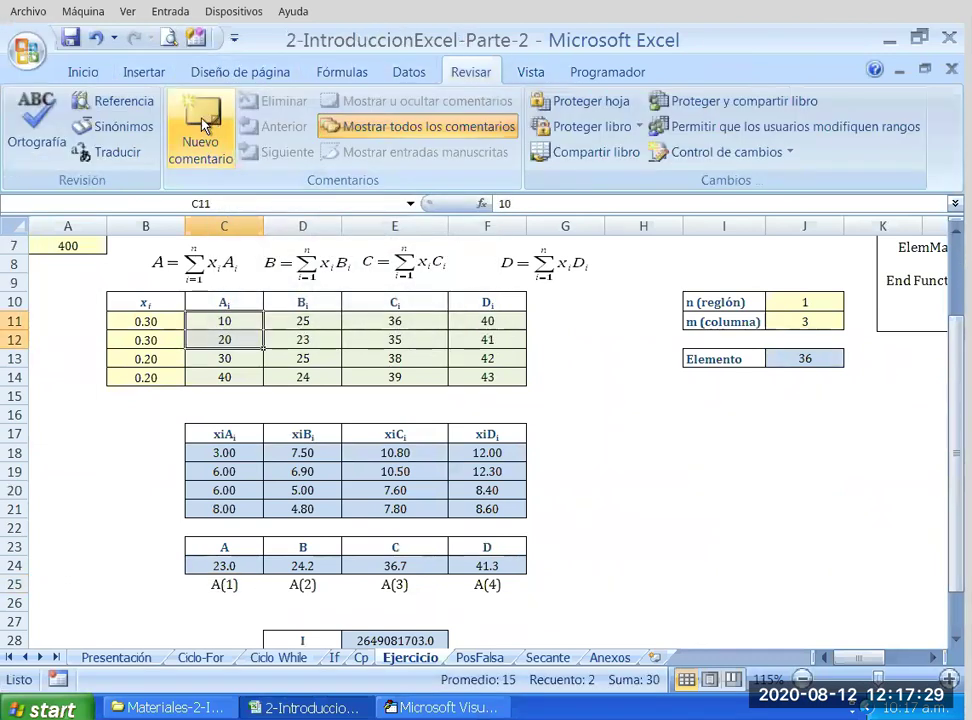
left_click(530, 72)
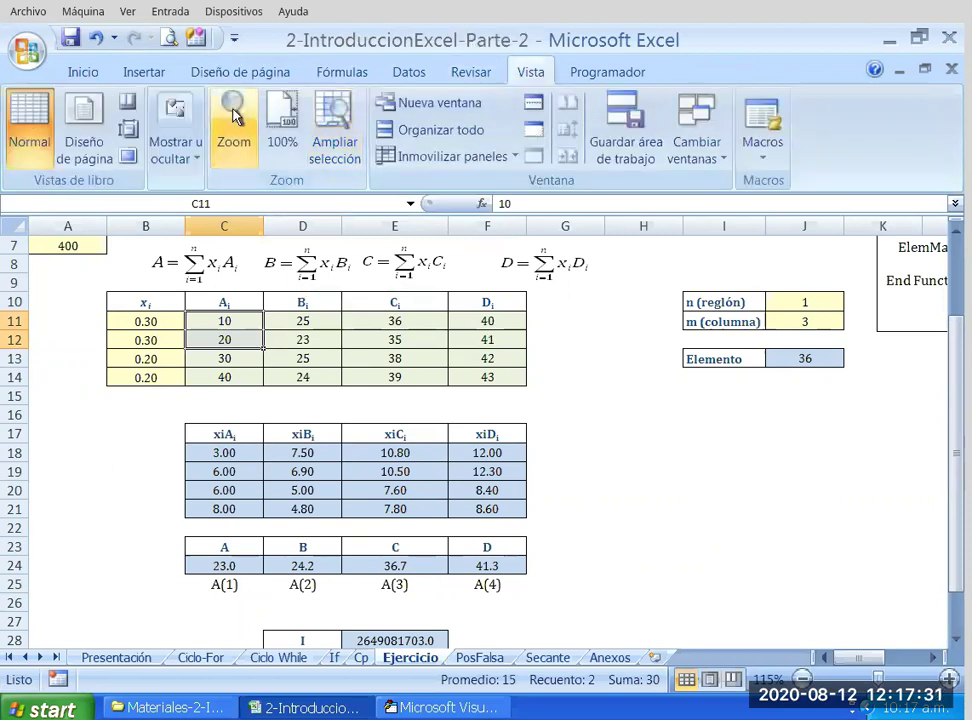
left_click(124, 128)
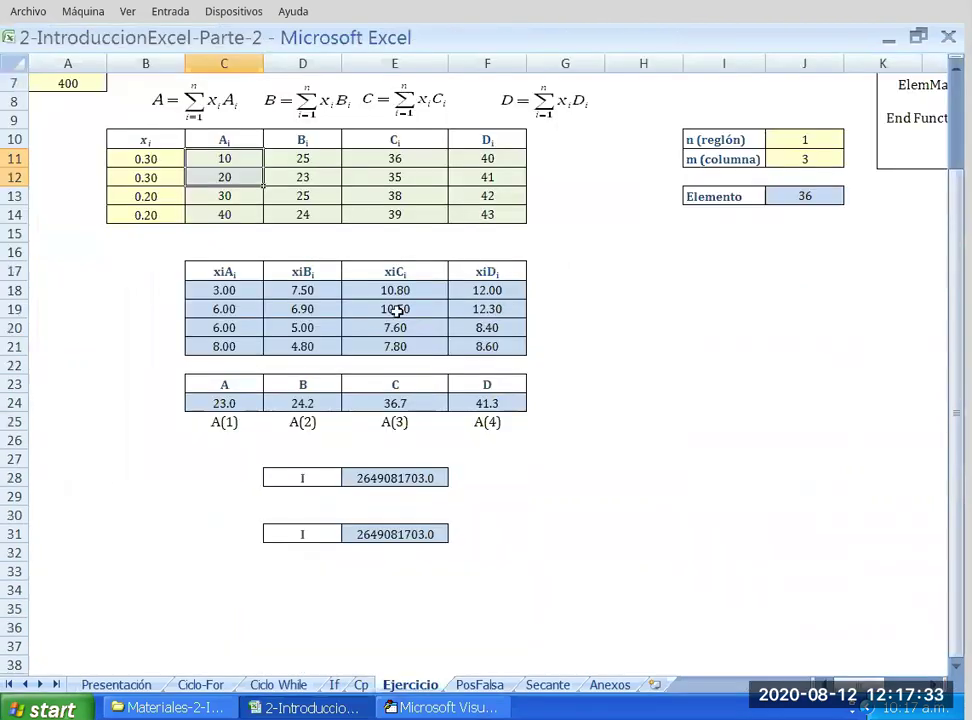
Select the constants table C11:F14, then the x_i values B11:B14.
left_click(235, 219)
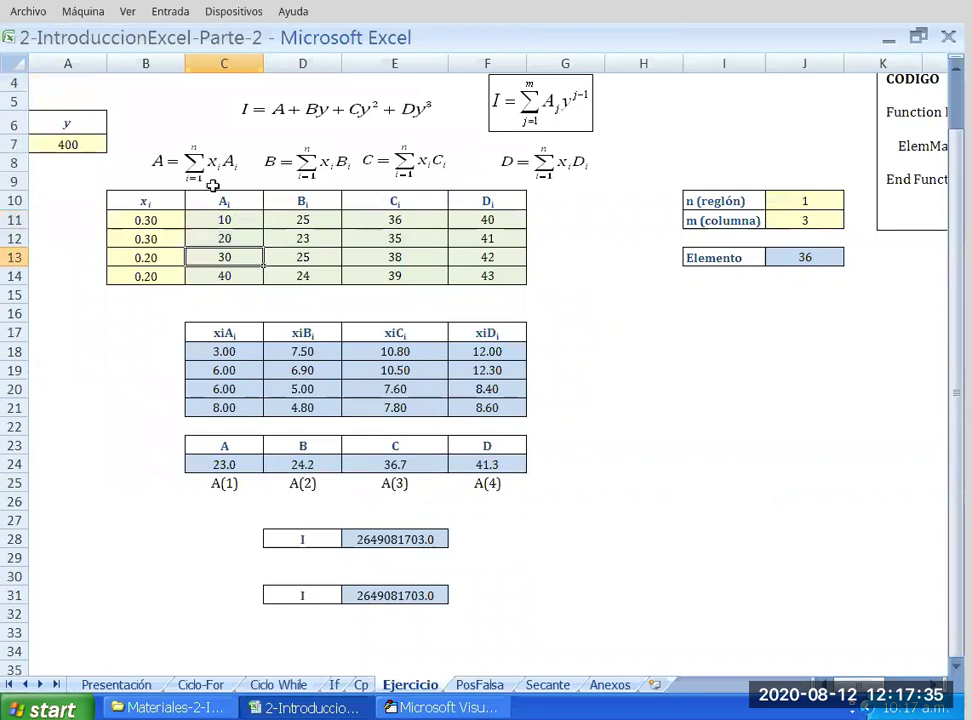
left_click_drag(224, 276, 496, 222)
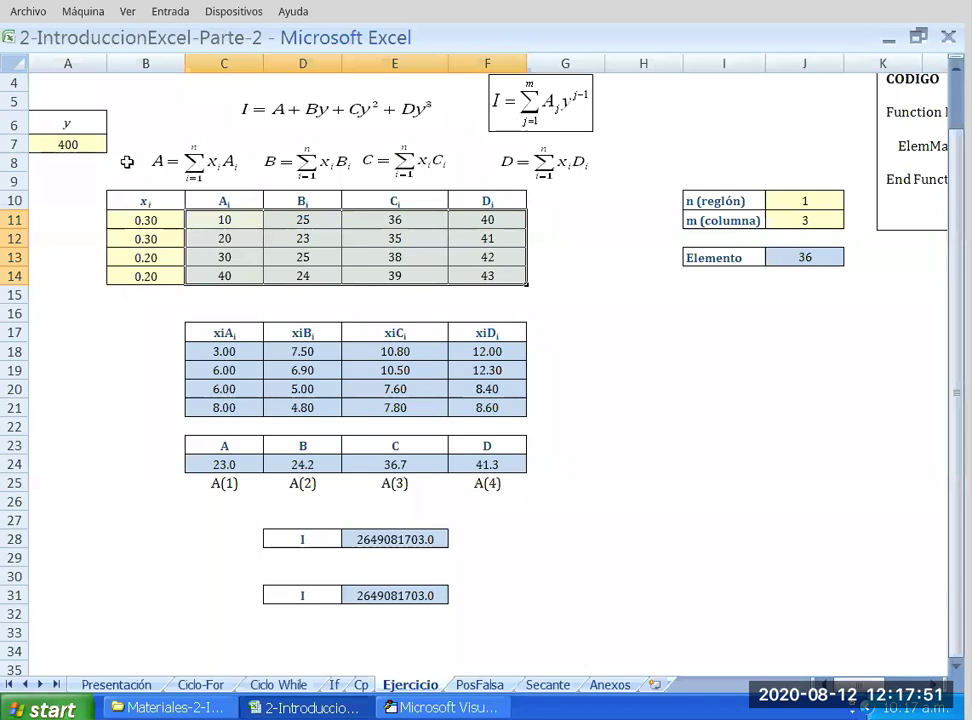
left_click_drag(140, 220, 140, 276)
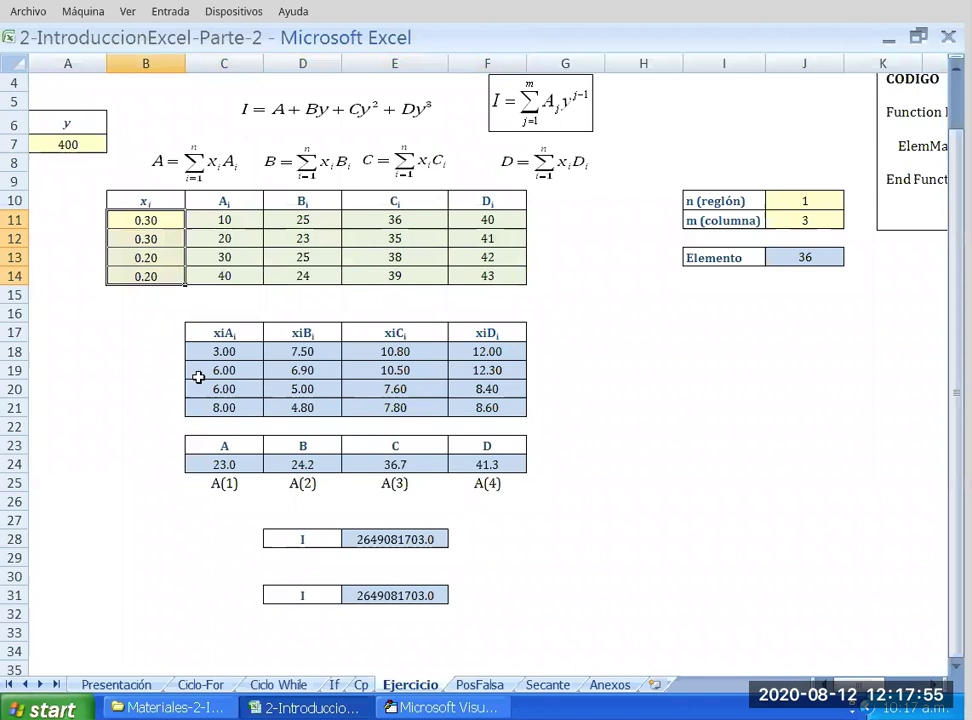
Back in Mezcla2, highlight x(n) in the ReDim line and the Constantes parameter.
left_click(440, 707)
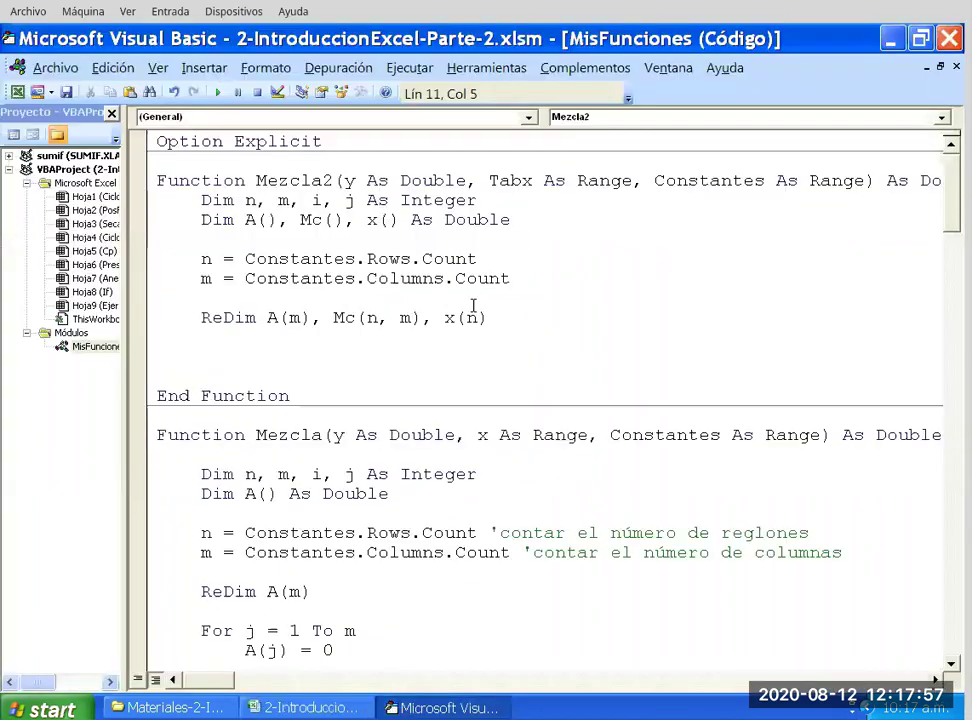
key("Up")
key("End")
key("shift+Left")
key("shift+Left")
key("shift+Left")
key("shift+Left")
key("Down")
key("Up")
key("End")
key("shift+Left")
key("shift+Left")
key("shift+Left")
key("shift+Left")
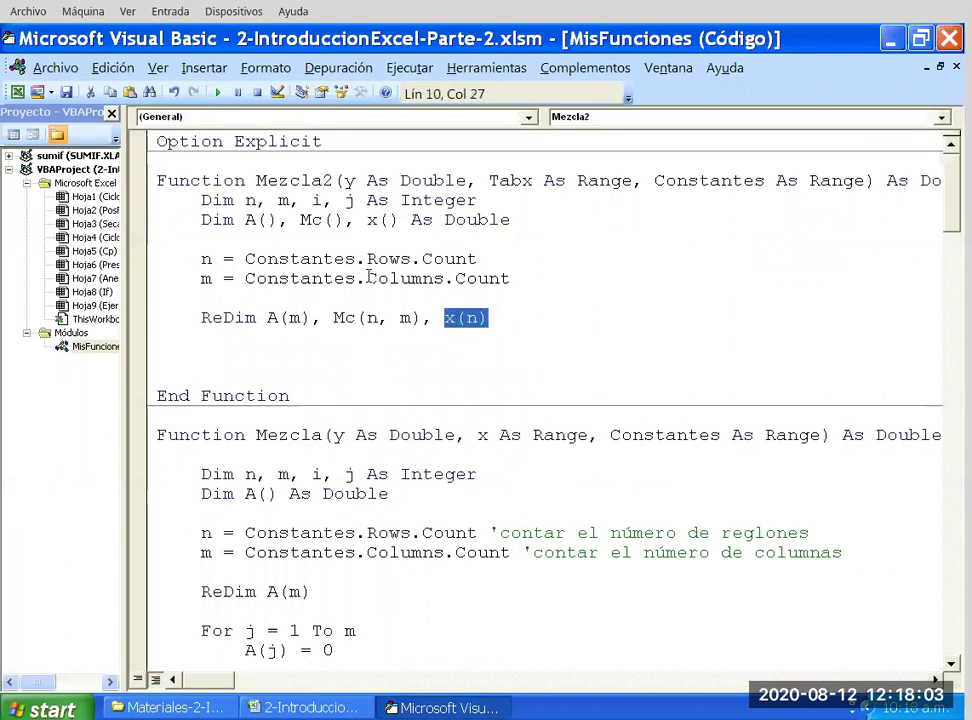
left_click(655, 180)
key("shift+Right")
key("shift+Right")
key("shift+Right")
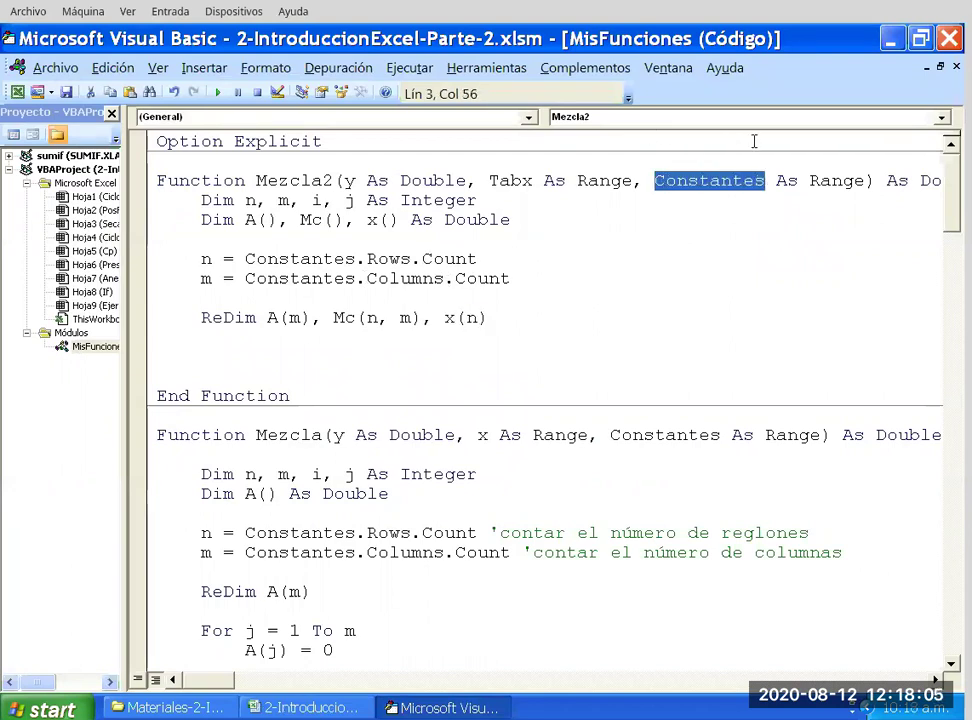
key("Down")
key("Down")
key("Down")
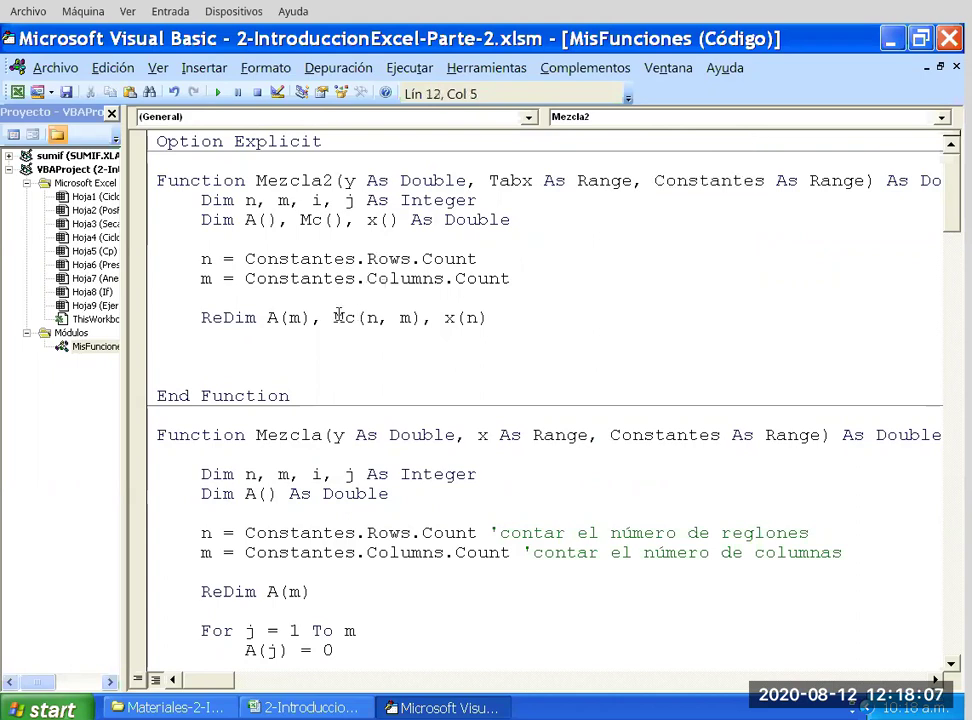
key("Up")
Highlight Tabx, Constantes, x(n) and Mc(n, m) to cross-check the names.
key("F3")
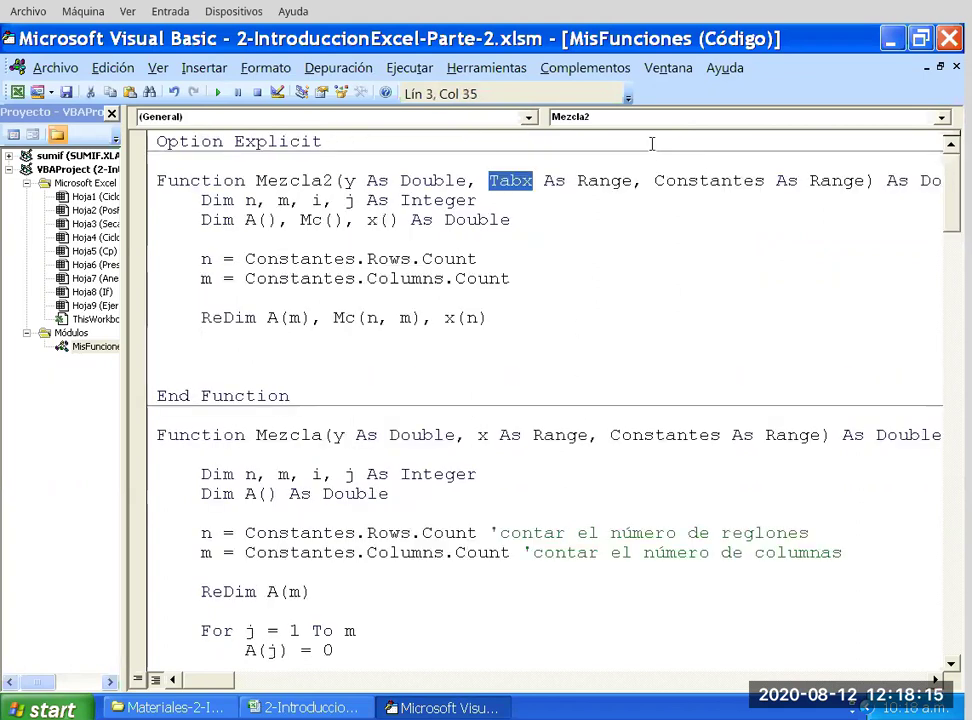
key("ctrl+Right")
key("ctrl+Right")
key("ctrl+Right")
key("ctrl+shift+Right")
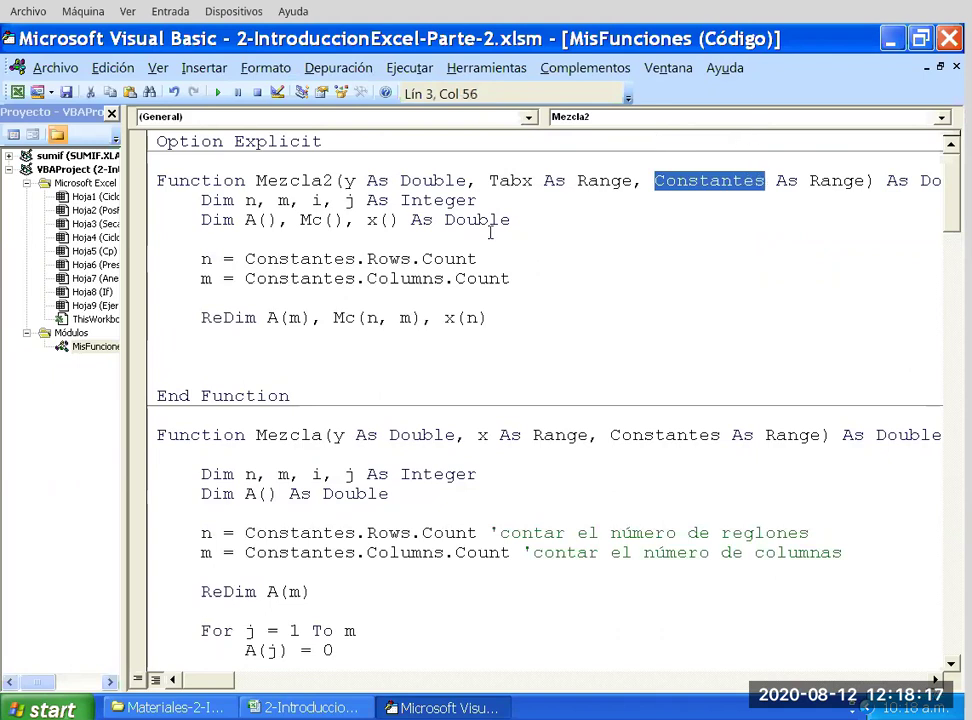
key("ctrl+shift+F2")
key("Left")
key("shift+Right")
key("shift+Right")
key("shift+Right")
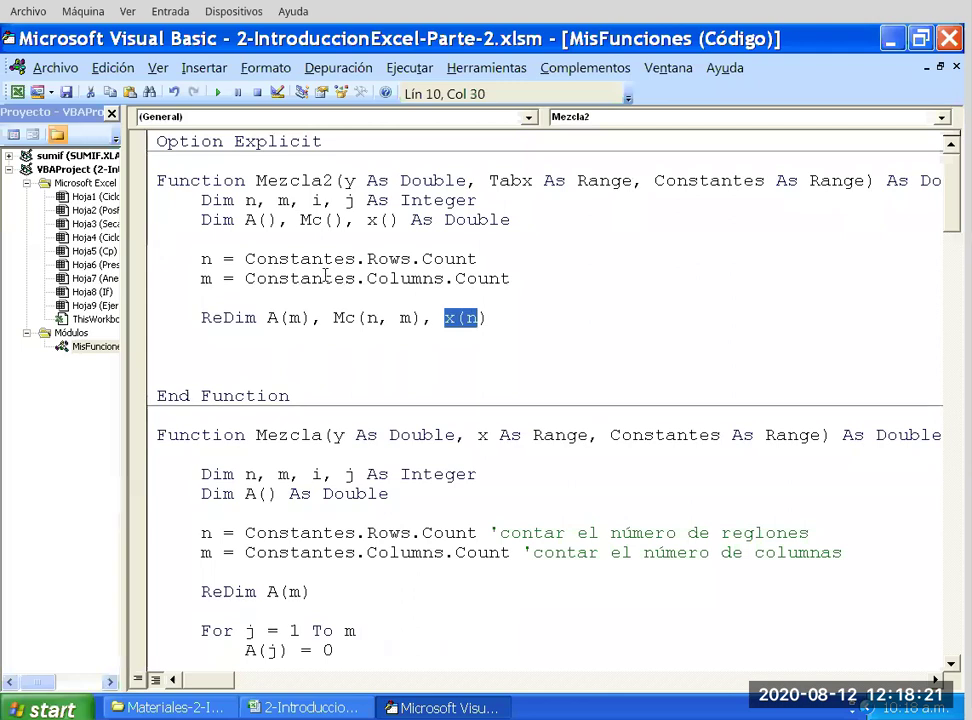
key("ctrl+Left")
key("ctrl+Left")
key("ctrl+Left")
key("shift+Right")
key("shift+Right")
key("shift+Right")
key("shift+Right")
key("shift+Right")
key("shift+Right")
key("shift+Right")
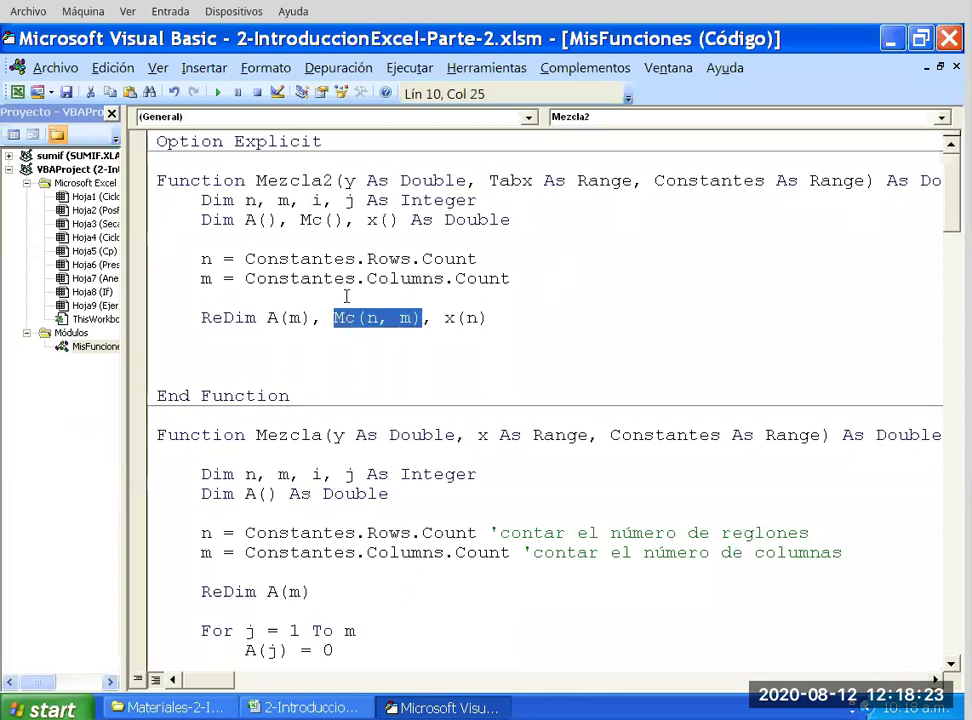
Insert a blank line after the ReDim statement, before End Function.
key("Down")
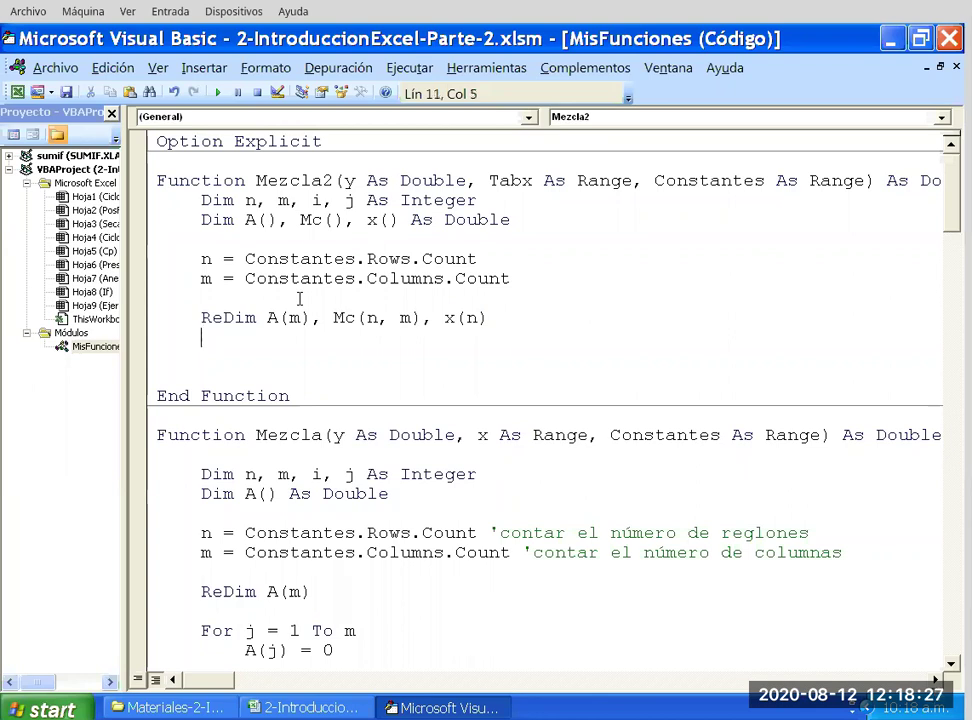
key("Return")
key("Up")
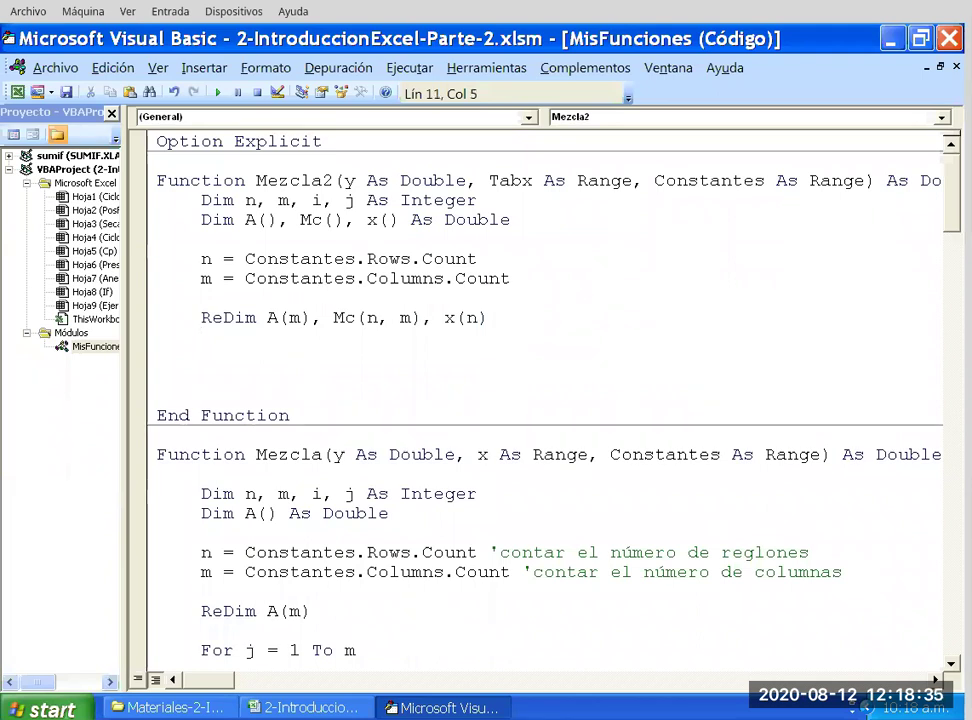
Write a For i = 1 To n … Next i loop below the ReDim line.
type("f")
key("BackSpace")
key("Return")
type("or i =1 to n")
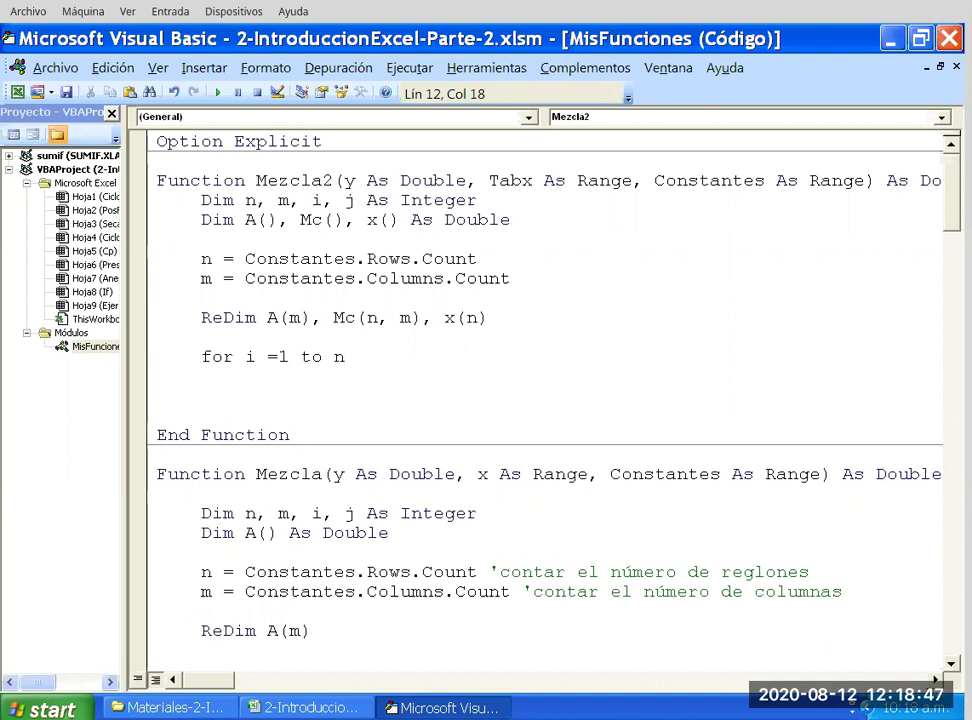
key("Return")
type("Next ")
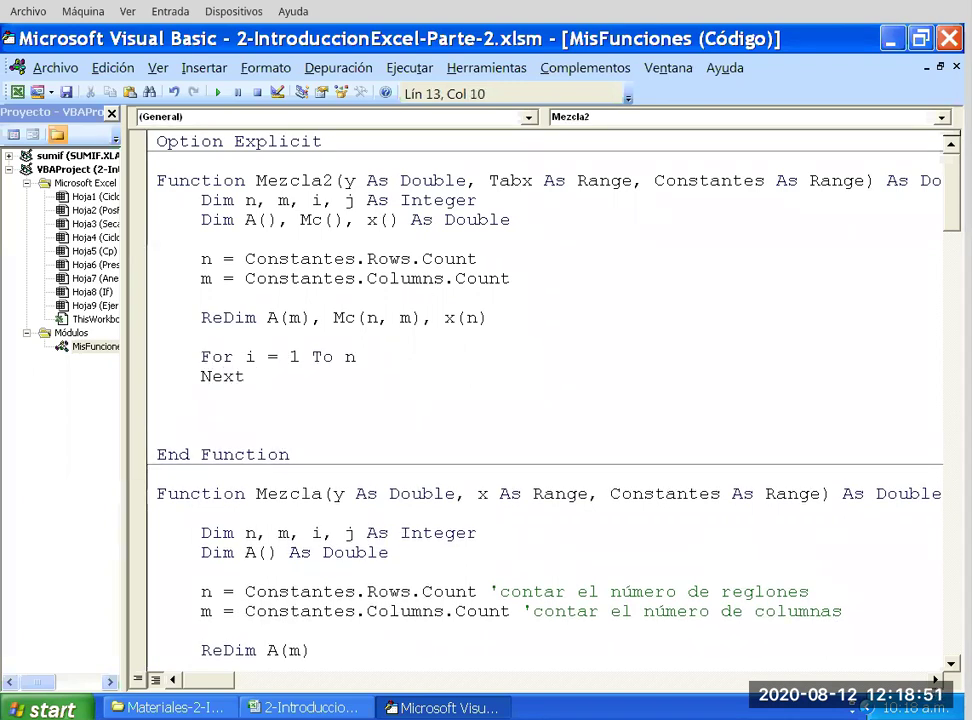
type("i")
Open an indented blank line inside the i loop, checking the i declaration.
key("Up")
key("End")
key("Return")
key("Up")
key("Right")
key("Right")
key("Right")
key("Right")
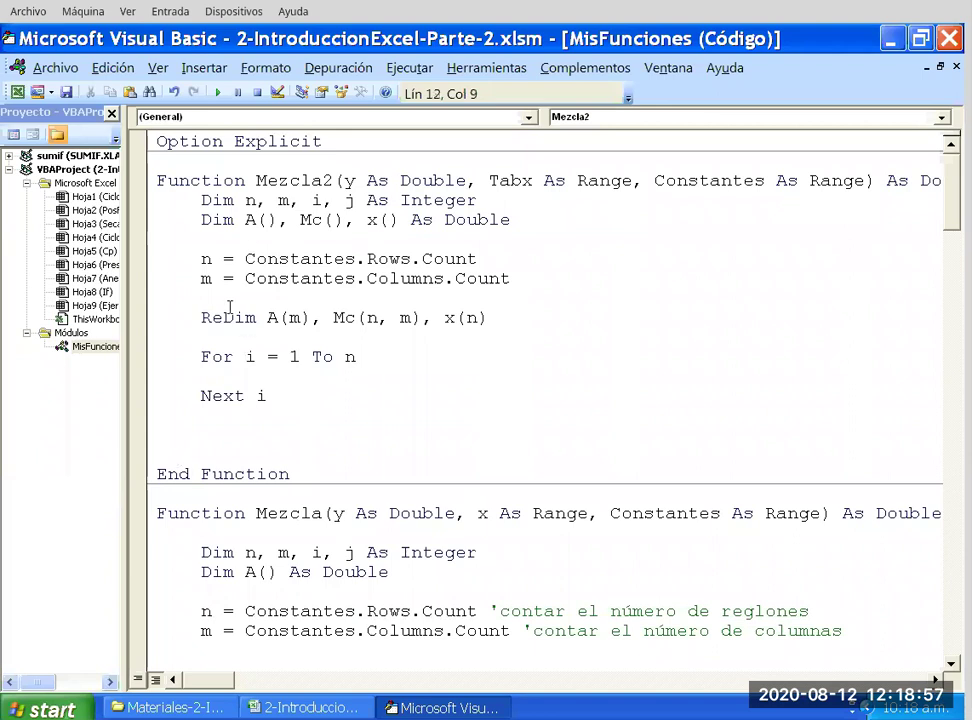
double_click(317, 200)
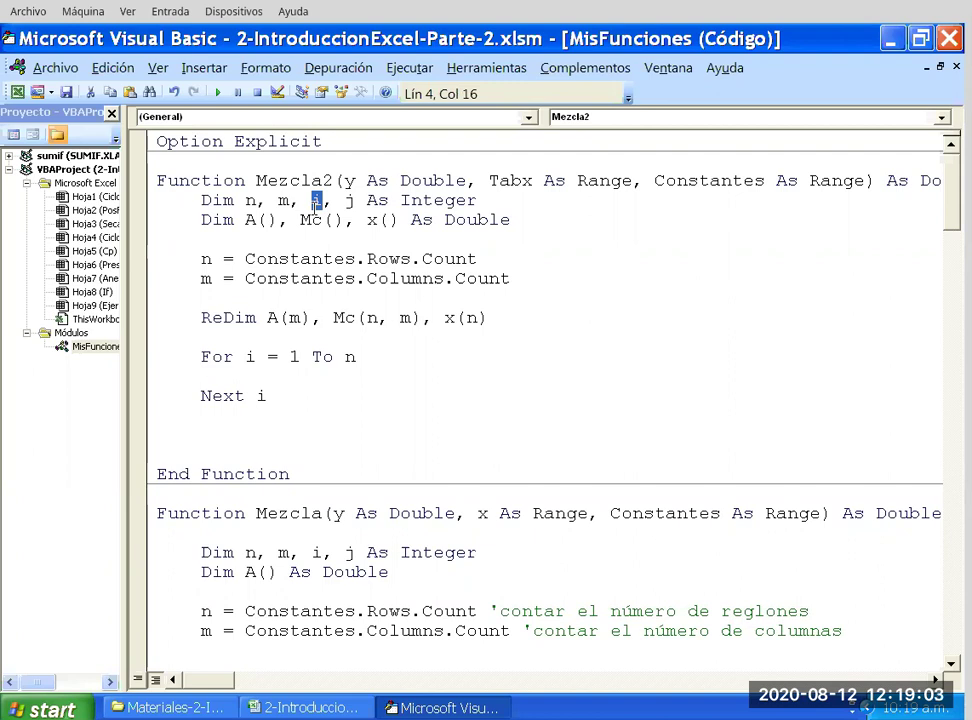
left_click(432, 375)
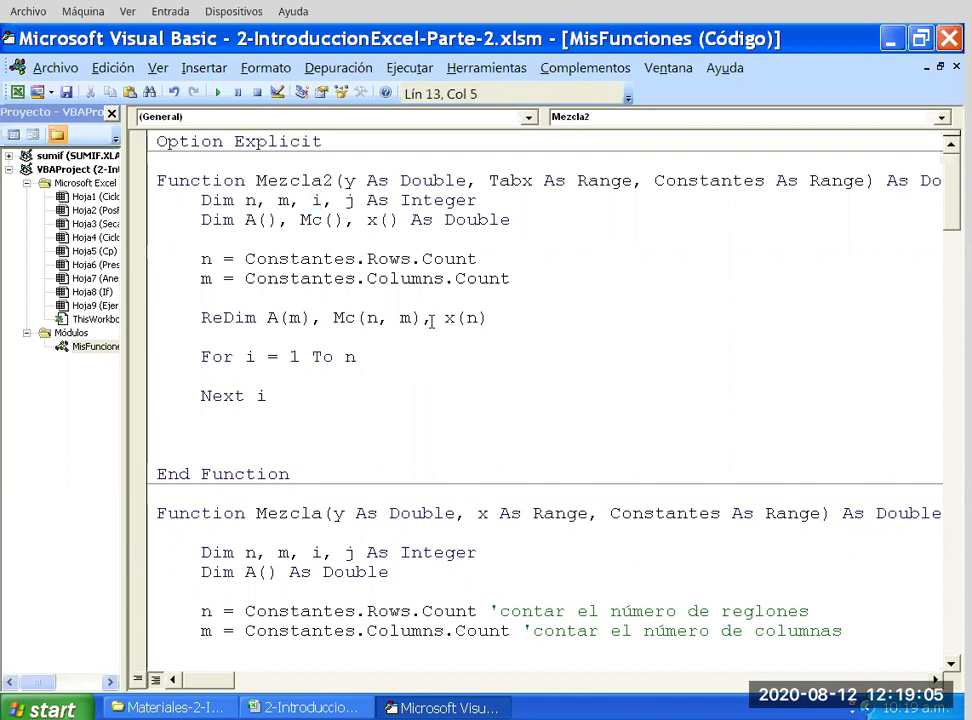
key("Up")
key("Down")
key("Tab")
type("x")
type("(i")
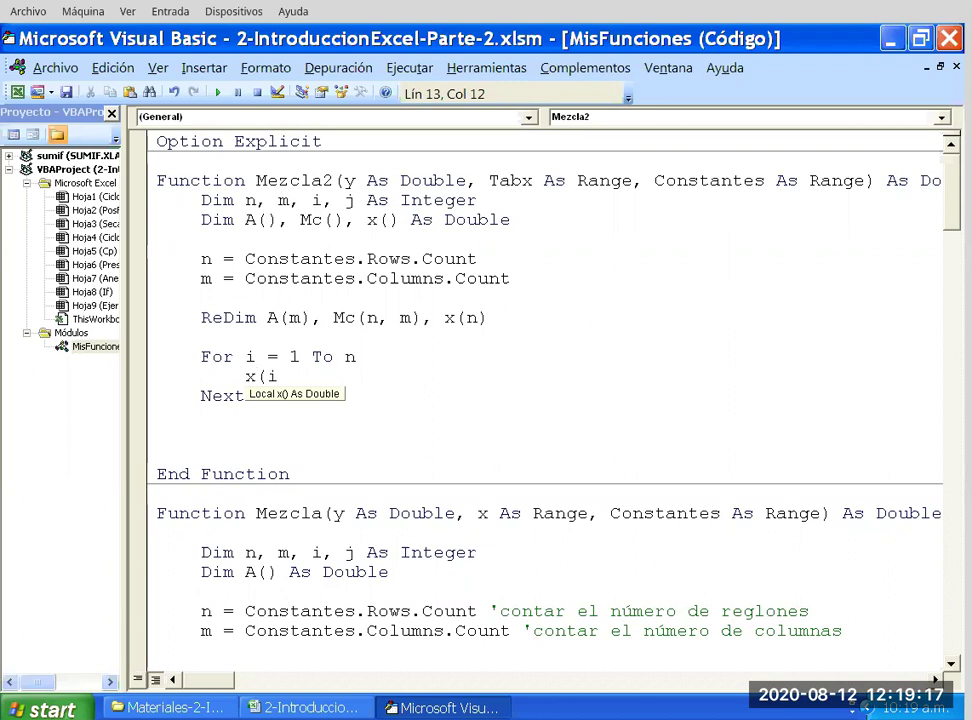
type(")")
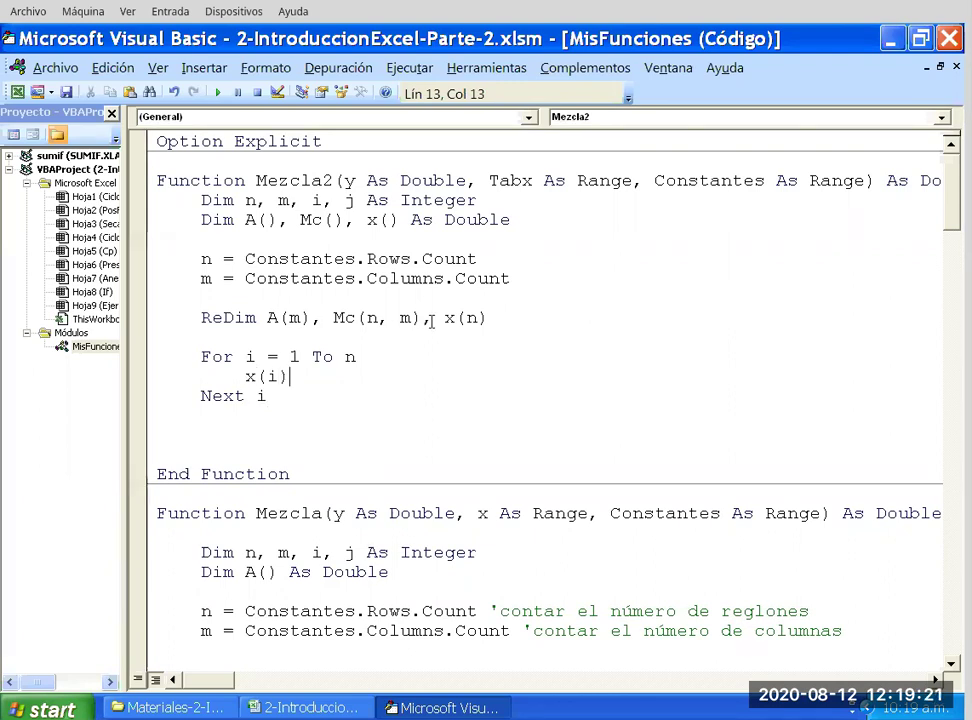
type("=Tabx")
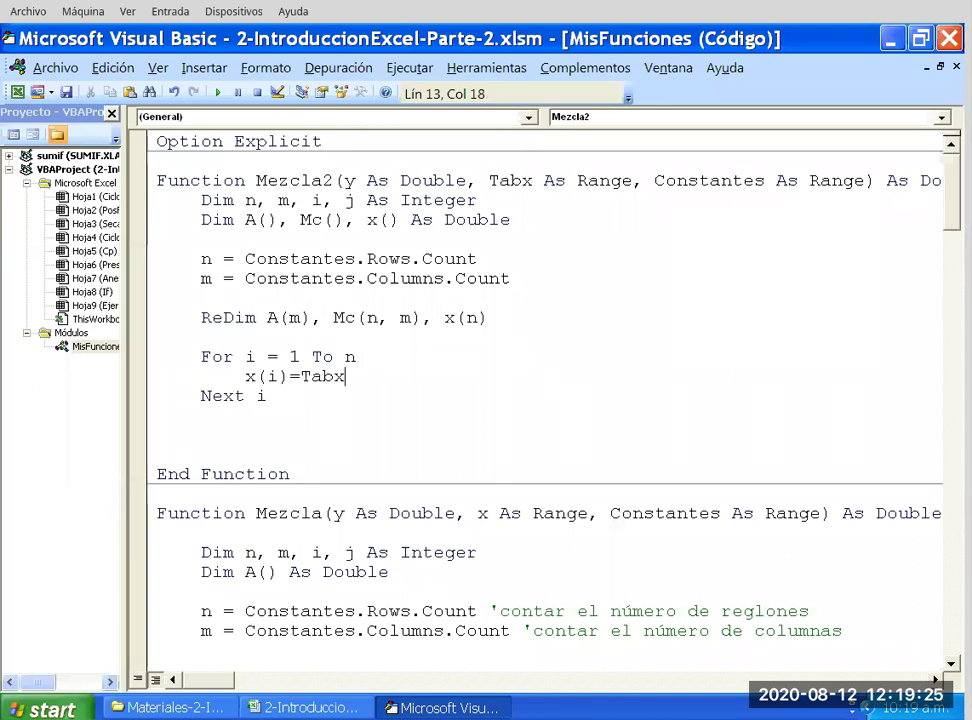
type("(i")
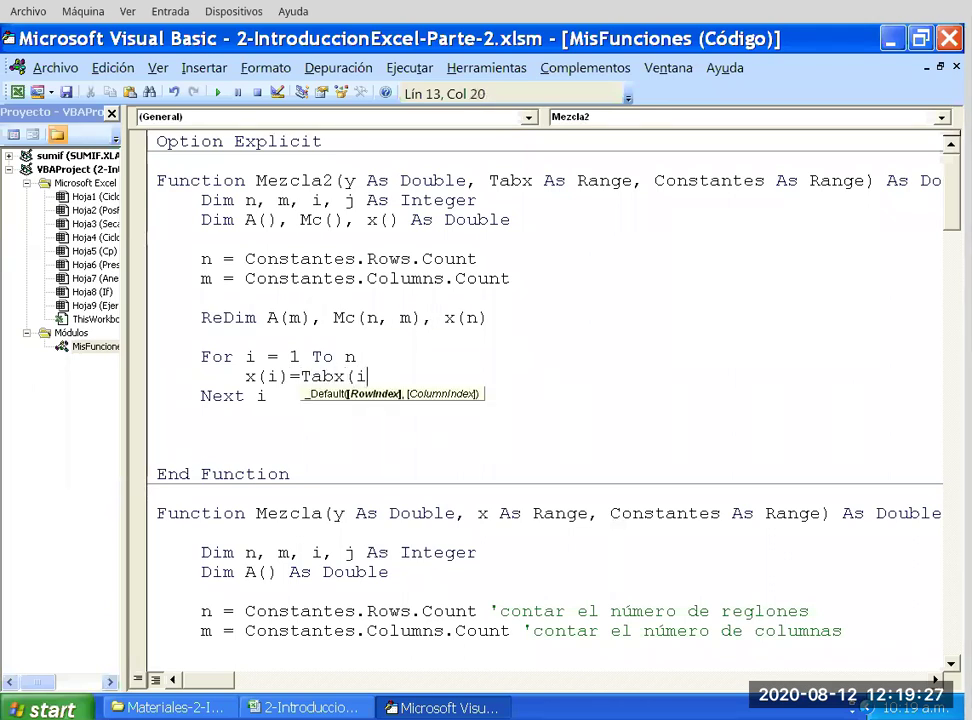
type(").")
key("Left")
key("Left")
key("Right")
key("Right")
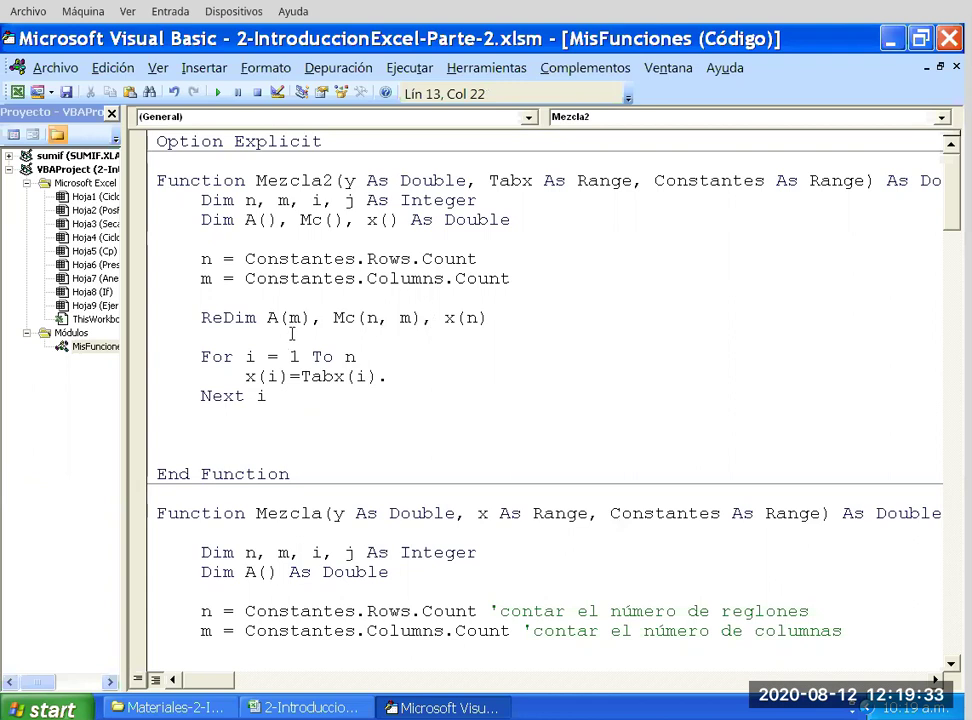
left_click_drag(300, 376, 378, 376)
left_click(372, 376)
type("vo")
key("BackSpace")
type("alue")
key("Return")
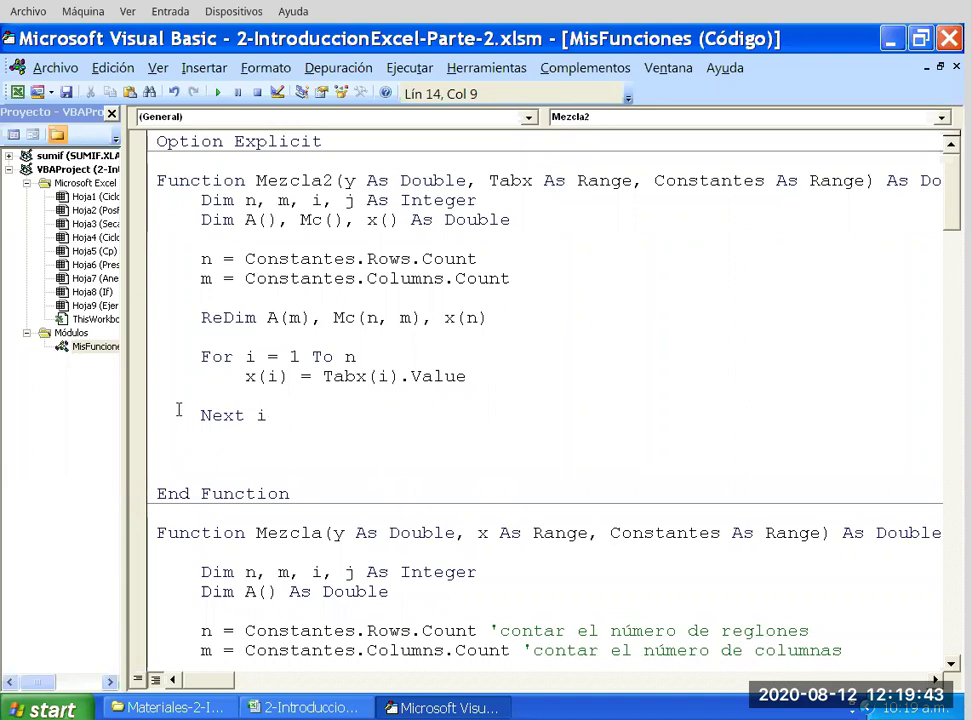
left_click(245, 376)
key("shift+Right")
key("shift+Right")
key("shift+Right")
key("shift+Right")
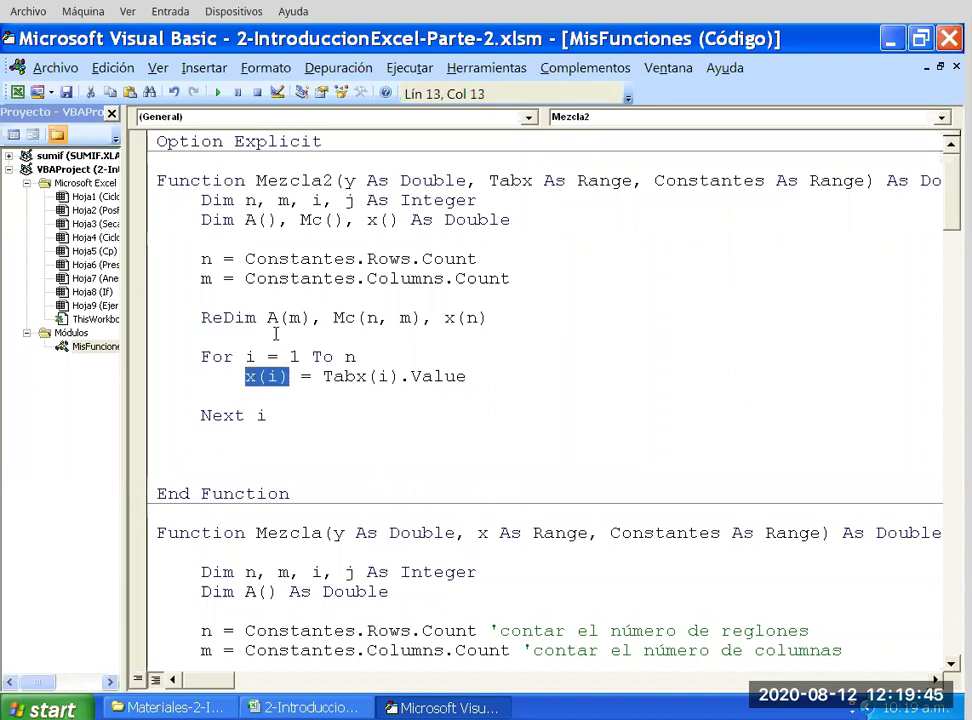
key("Left")
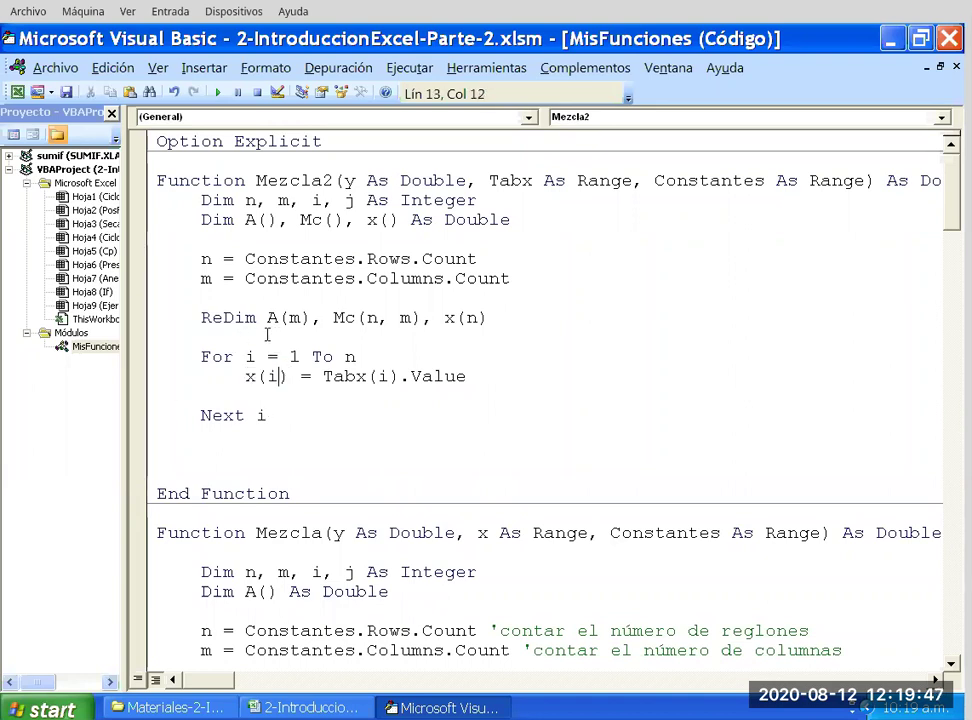
key("Left")
key("Left")
key("Left")
key("shift+Right")
key("shift+Right")
key("shift+Right")
key("shift+Right")
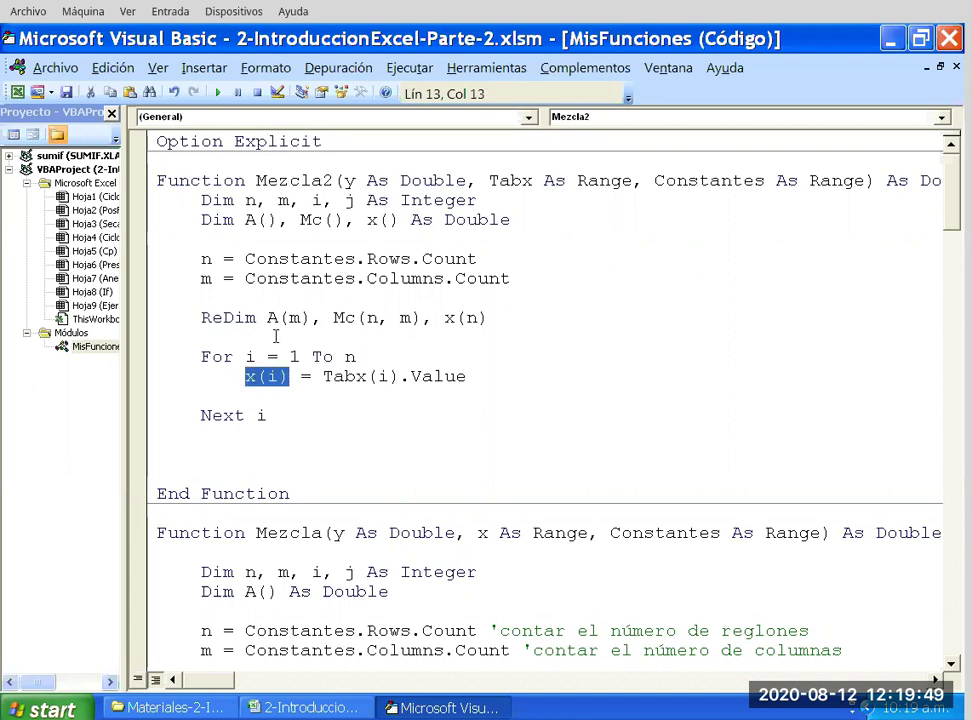
key("Right")
key("Right")
key("Right")
key("shift+Right")
key("shift+Right")
key("shift+Right")
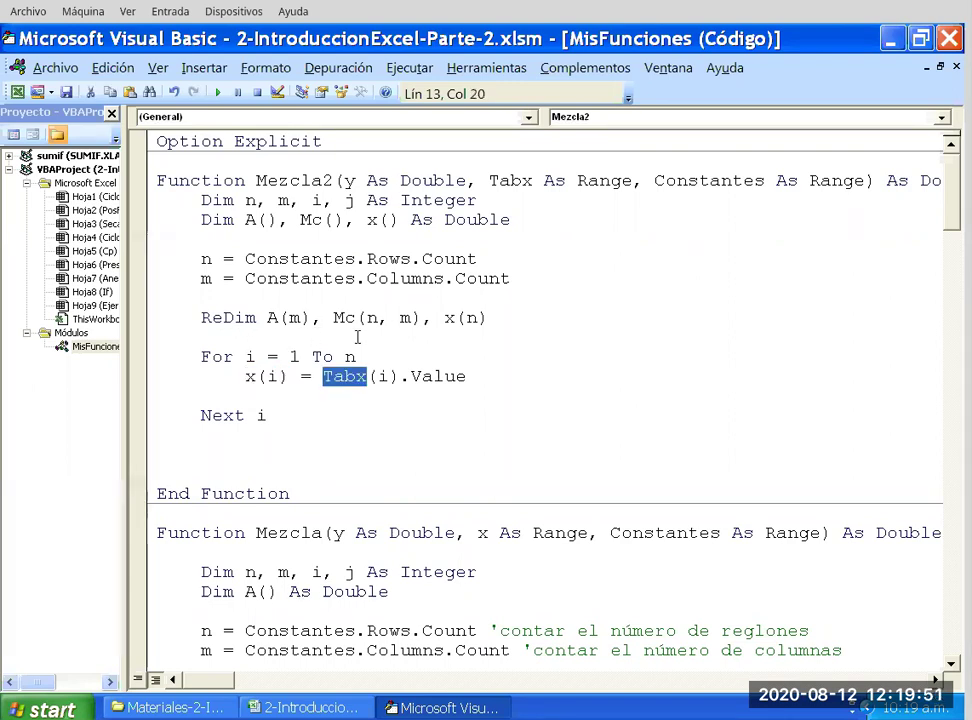
key("Right")
key("shift+Right")
key("Left")
key("Left")
key("Left")
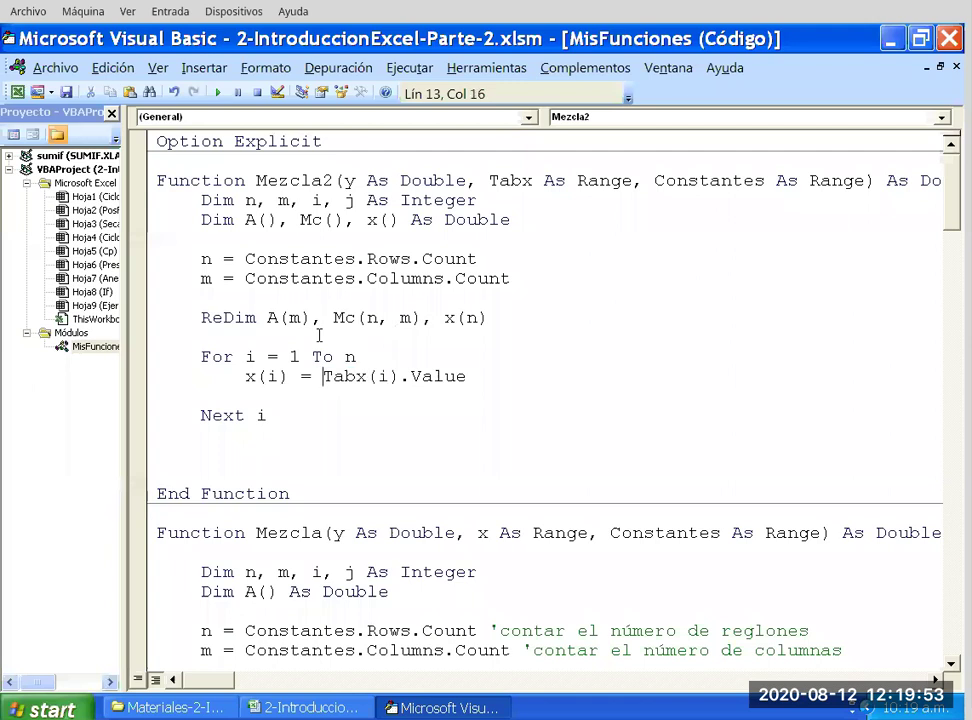
key("shift+Right")
key("shift+Right")
key("shift+Right")
key("shift+Right")
key("shift+Right")
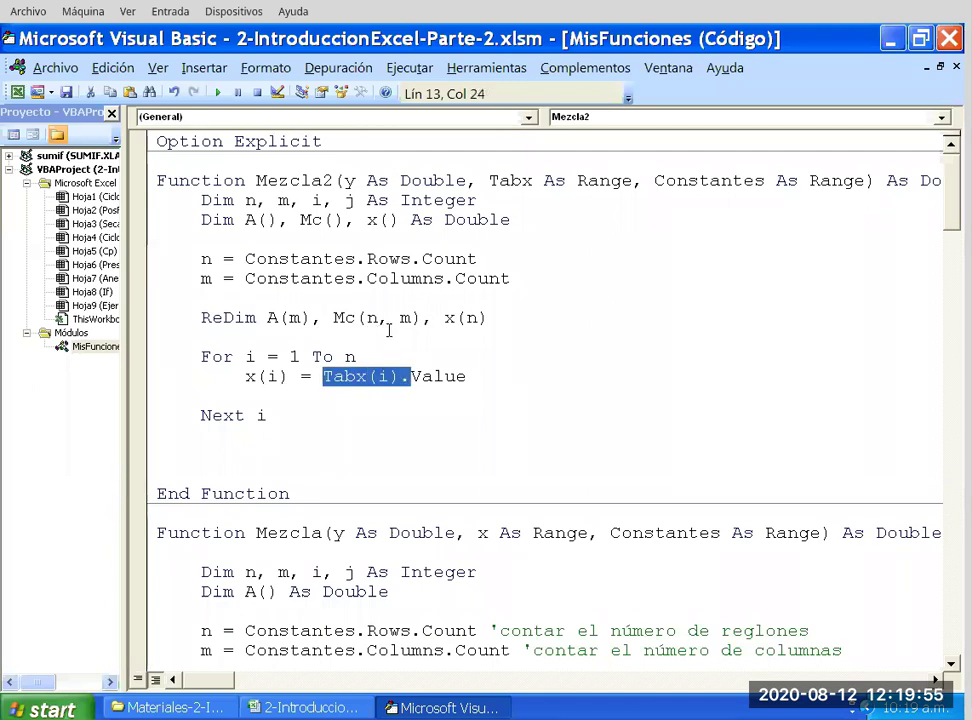
key("End")
key("shift+Left")
key("shift+Left")
key("shift+Left")
key("shift+Left")
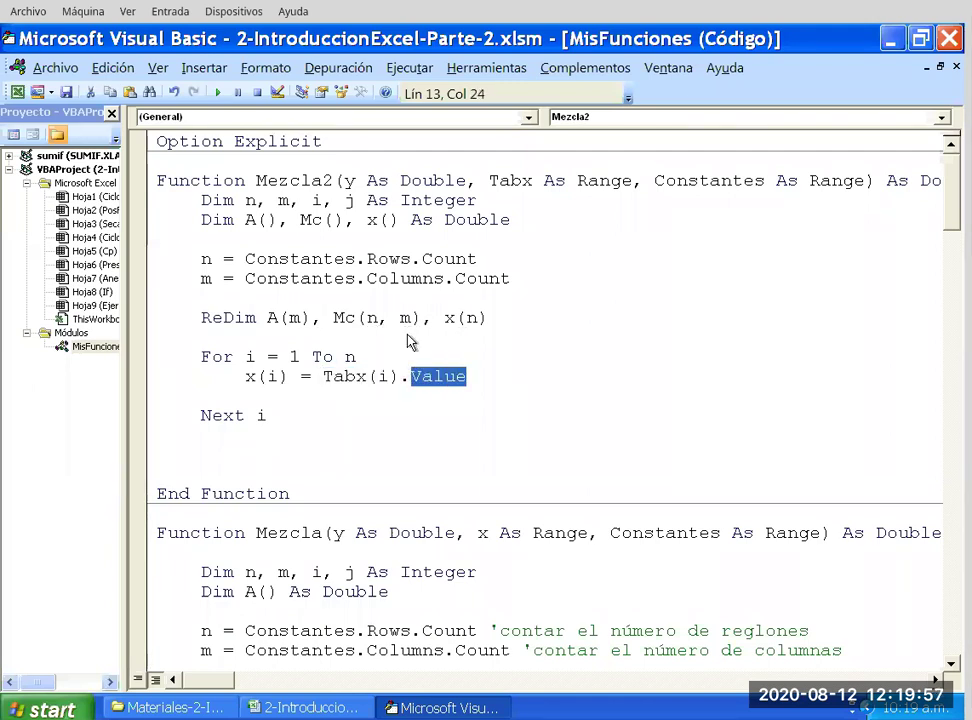
key("End")
key("Return")
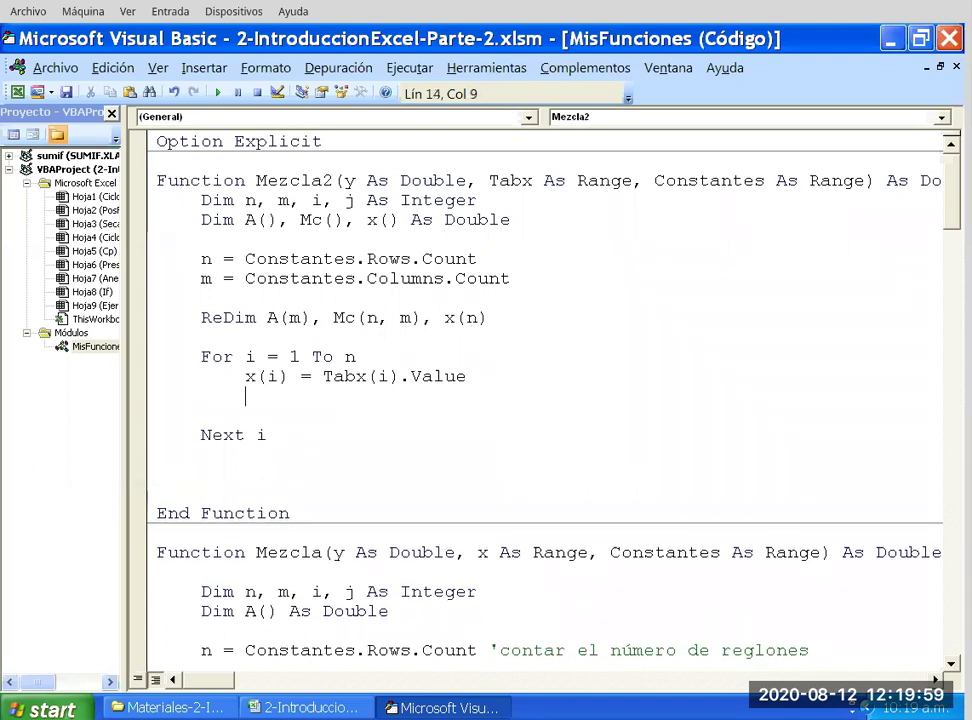
key("Up")
key("Right")
key("Right")
key("Right")
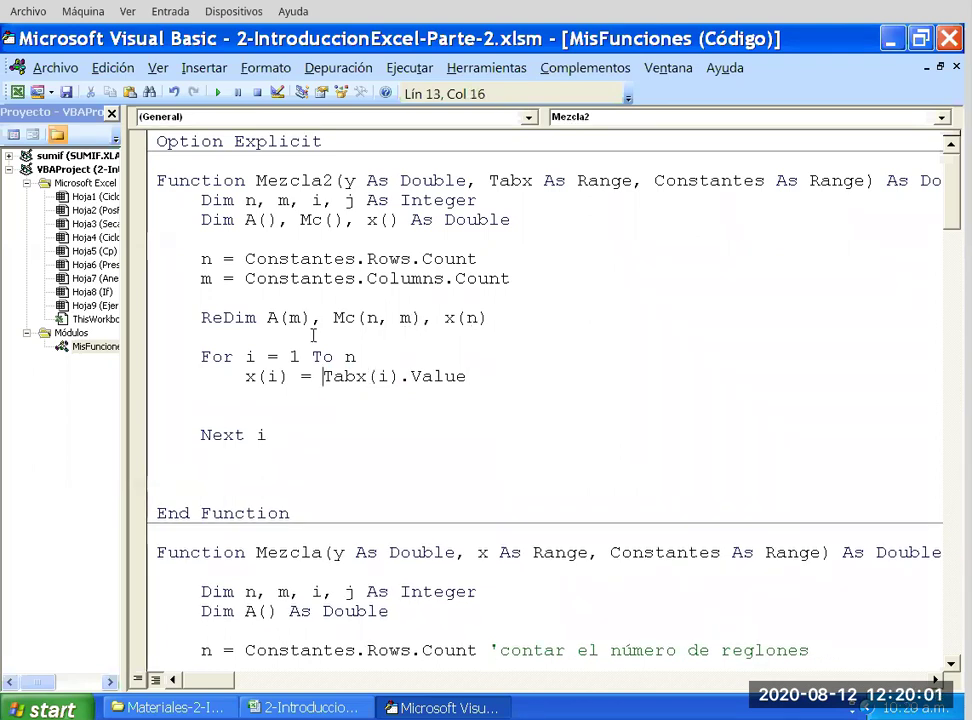
key("shift+Right")
key("shift+Right")
key("shift+Right")
key("shift+Right")
key("shift+Right")
key("Home")
key("shift+Right")
key("shift+Right")
key("shift+Right")
key("shift+Right")
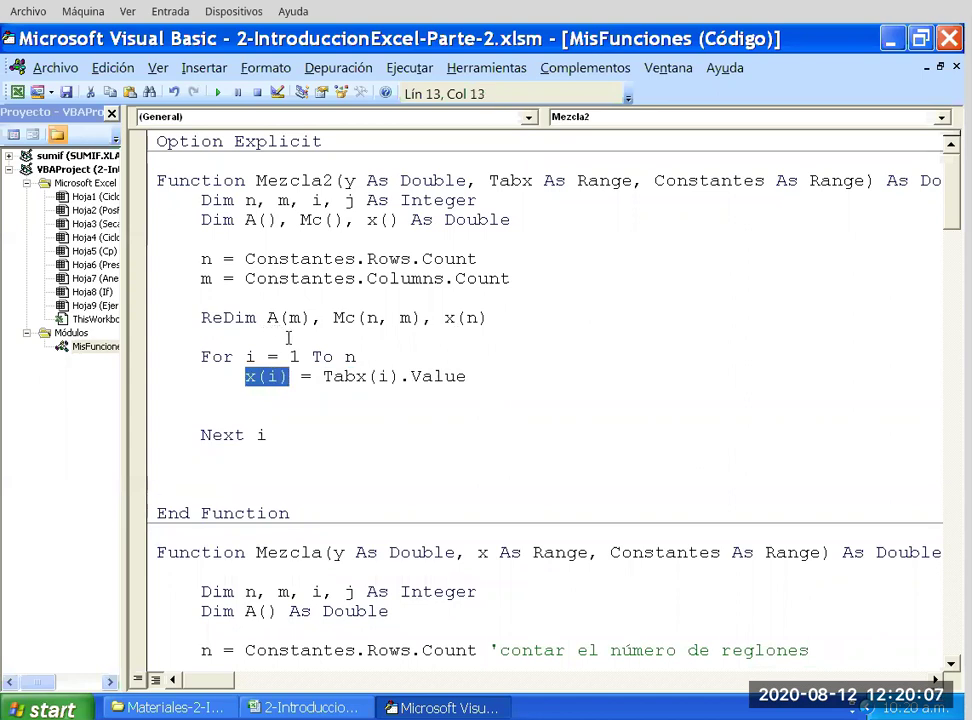
key("Down")
key("Up")
key("shift+Right")
key("shift+Right")
key("shift+Right")
key("Right")
key("Right")
key("Right")
key("shift+Right")
key("shift+Right")
key("shift+Right")
key("shift+Right")
key("shift+Right")
key("shift+Right")
key("Right")
key("shift+Left")
key("shift+Left")
key("shift+Left")
key("shift+Left")
key("shift+Left")
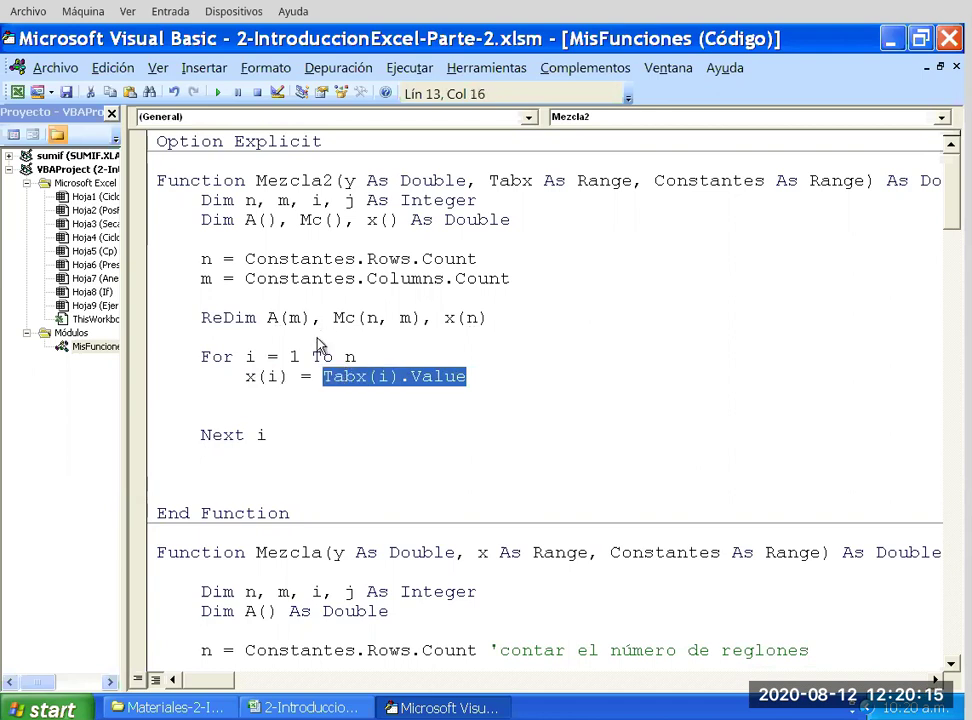
key("Down")
key("Up")
key("Right")
key("Right")
key("Right")
key("shift+Left")
key("shift+Left")
key("shift+Left")
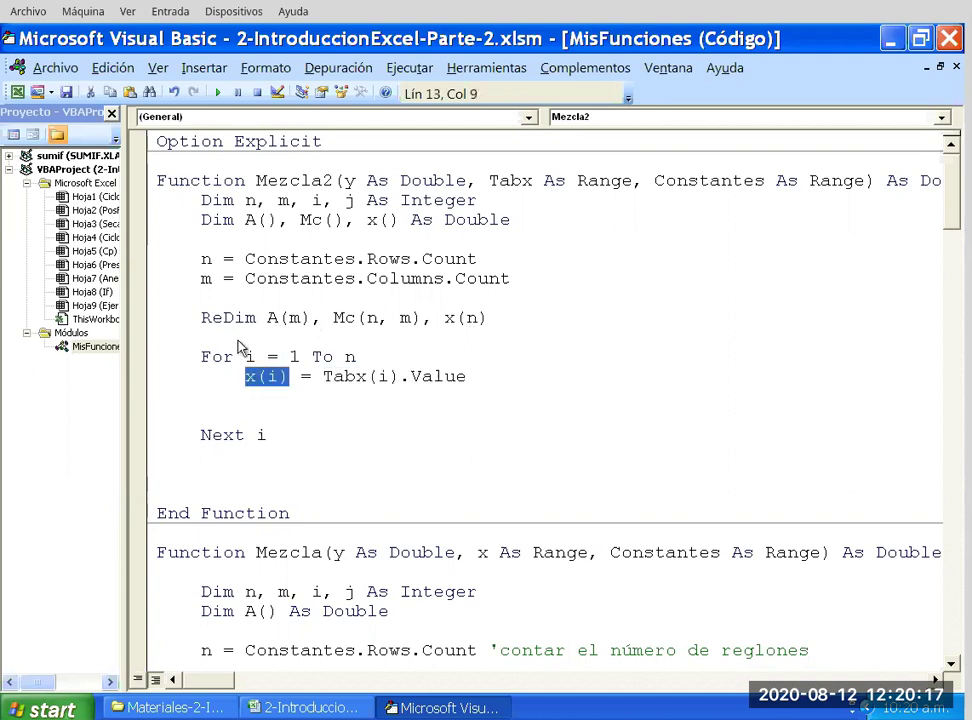
key("Down")
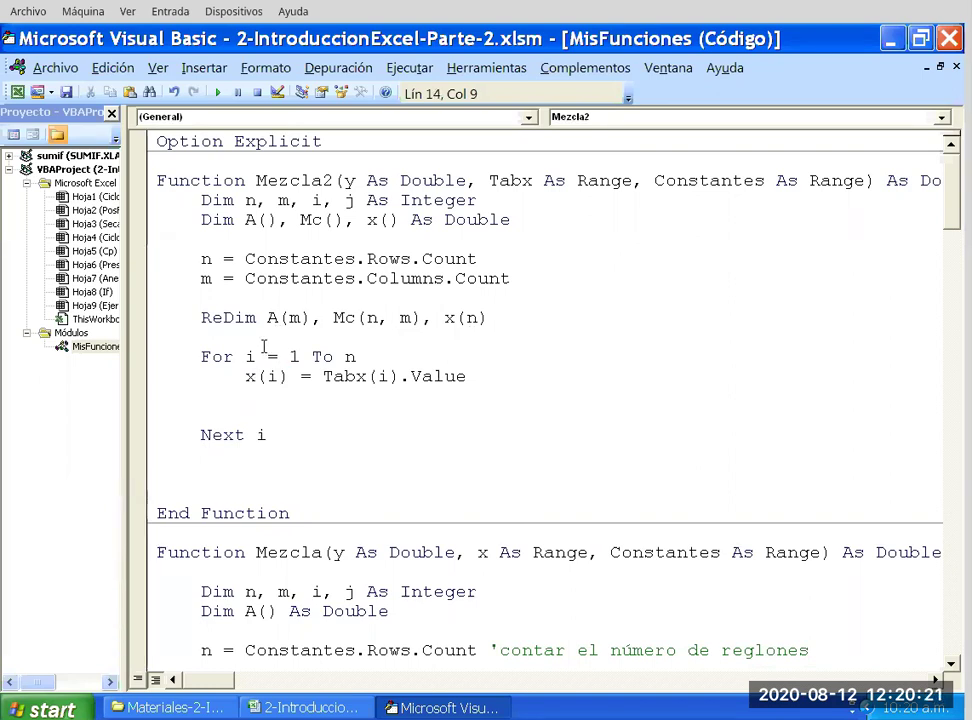
type("For")
key("BackSpace")
key("BackSpace")
key("BackSpace")
key("Up")
key("Up")
key("Down")
key("Down")
Add an inner For j = 1 To m … Next j loop with an indented blank line inside.
type("For j=")
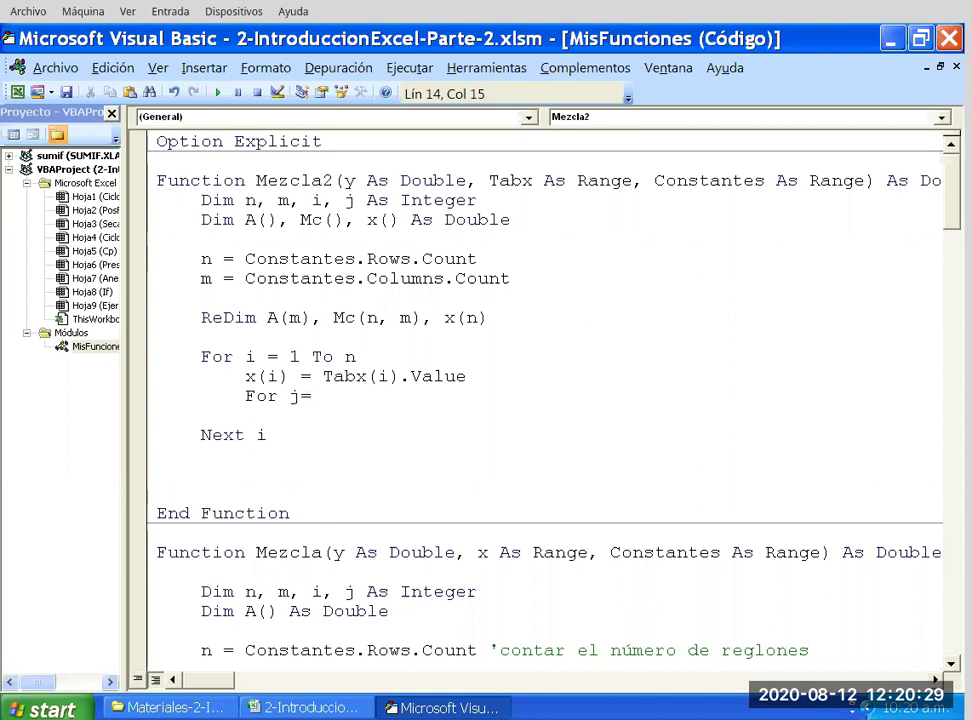
type("1 to m")
key("Return")
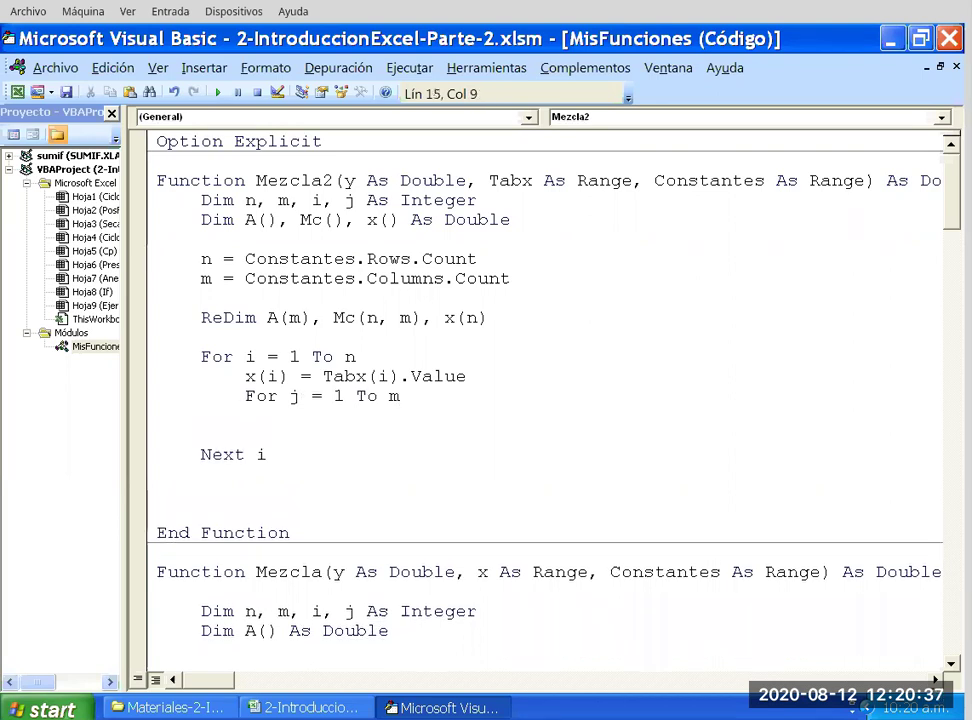
type("Next ")
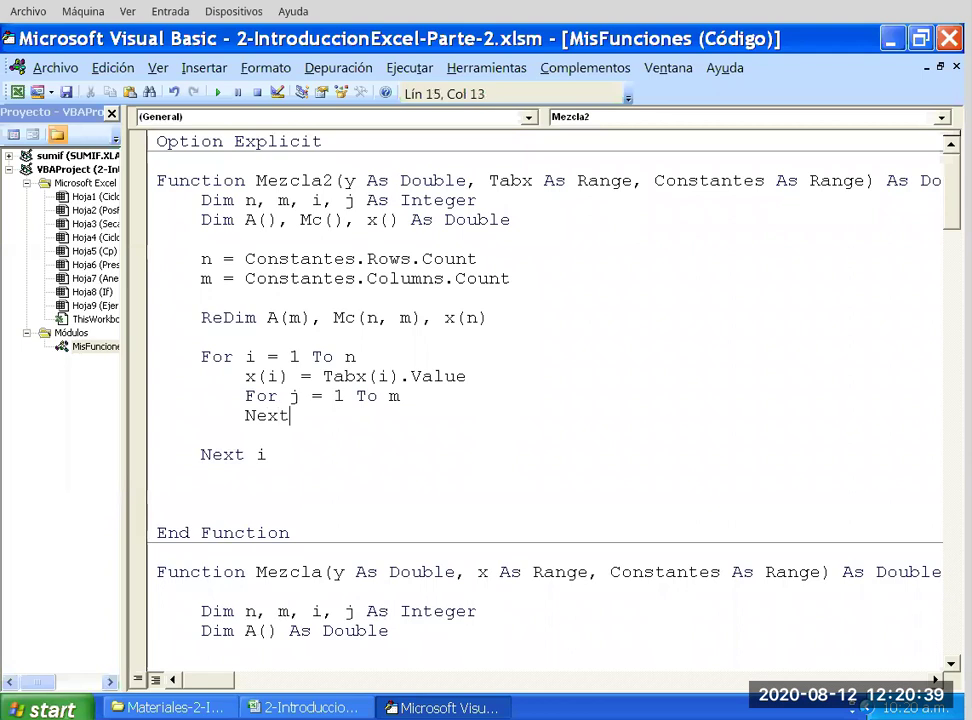
type("j")
key("Up")
key("End")
key("Return")
key("Tab")
key("BackSpace")
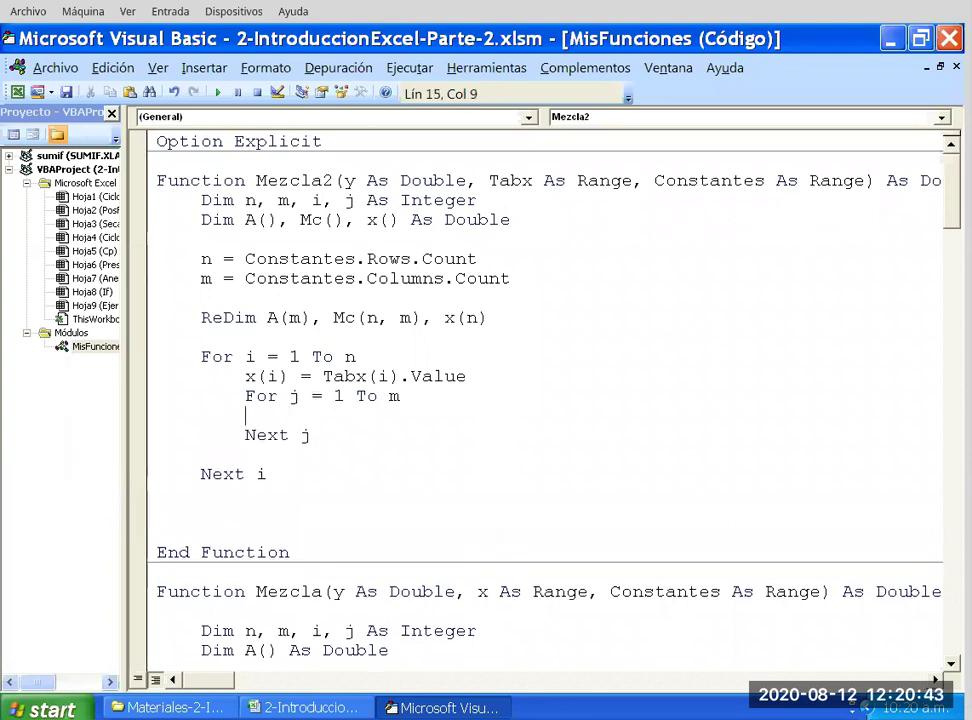
key("Tab")
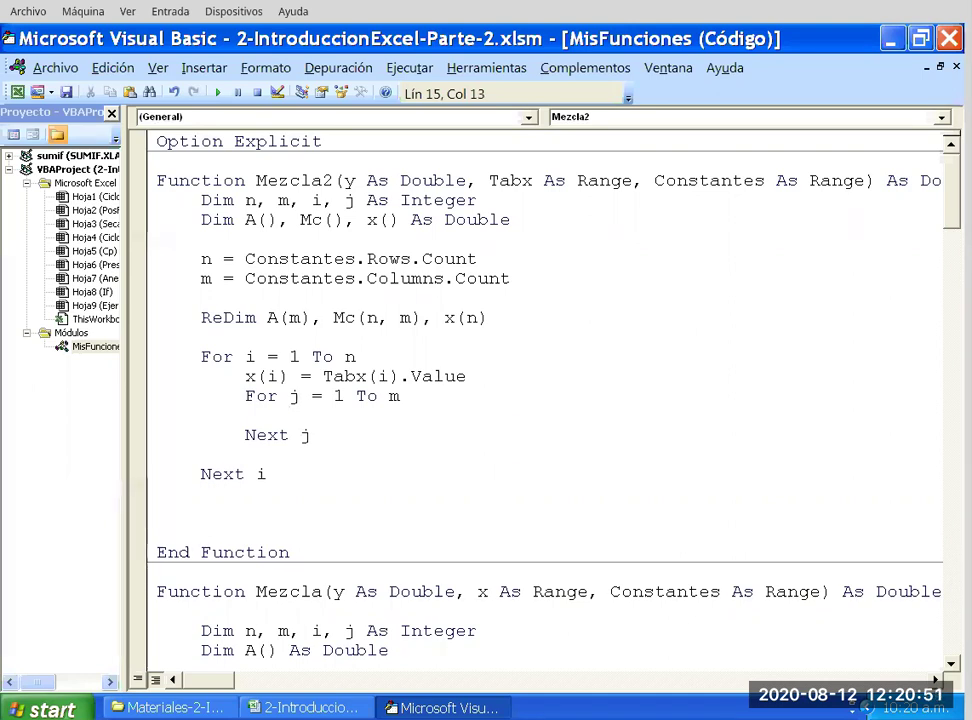
Type Mc(i,j) inside the inner loop and check its i and j indices.
type("M")
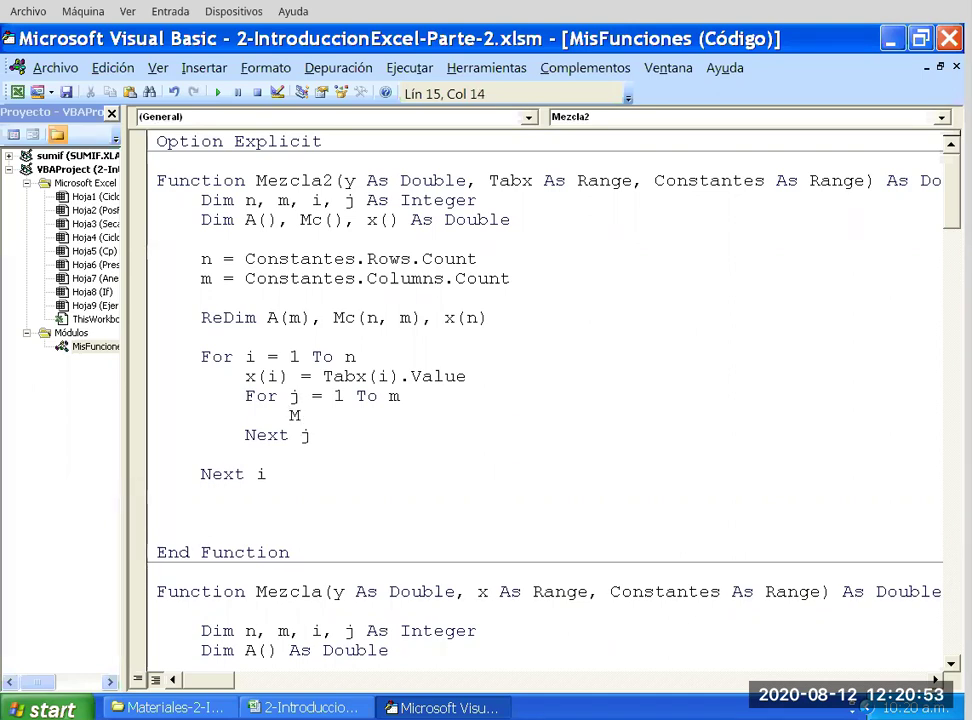
type("c(")
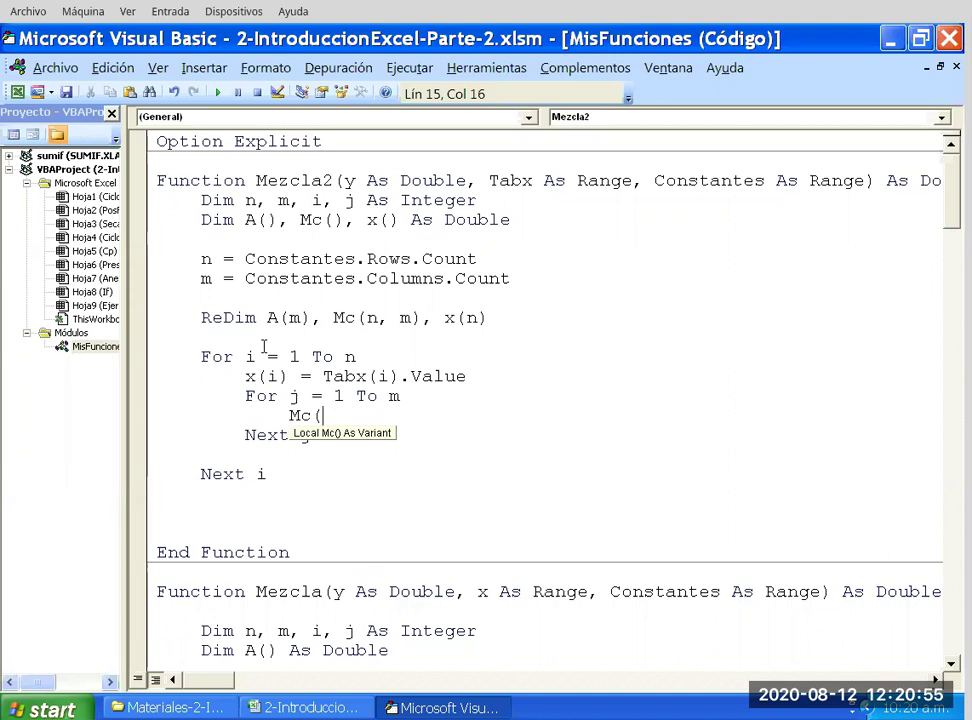
type("i,j")
type(")")
key("Left")
key("Left")
key("Left")
key("Left")
key("shift+Right")
key("Right")
key("Right")
key("shift+Right")
key("Left")
key("Left")
key("Left")
key("Left")
key("Left")
key("Left")
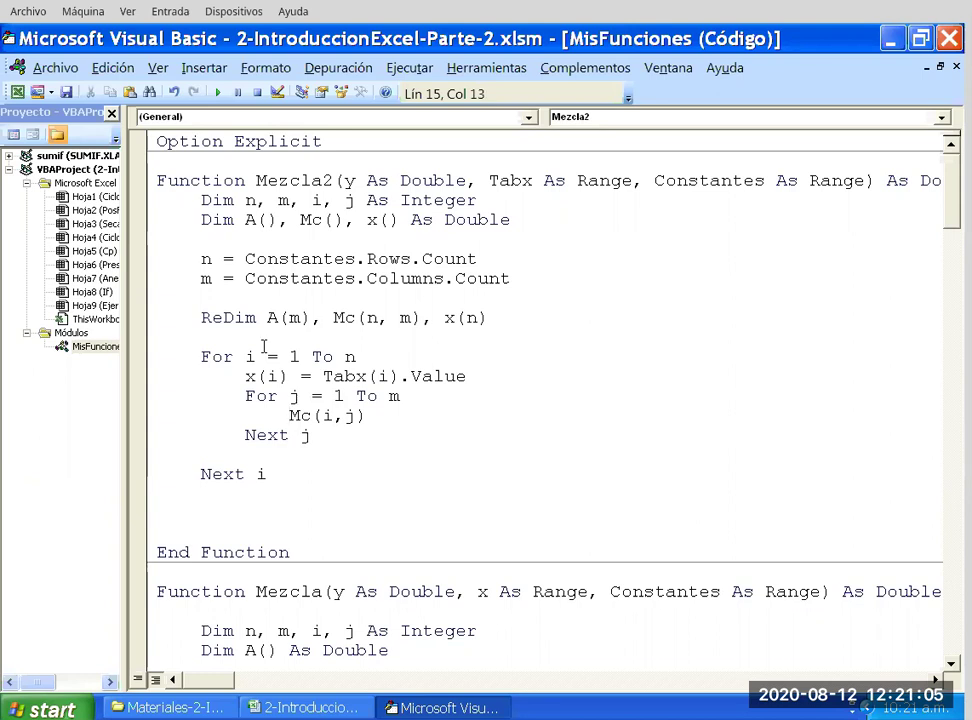
key("shift+Right")
key("shift+Right")
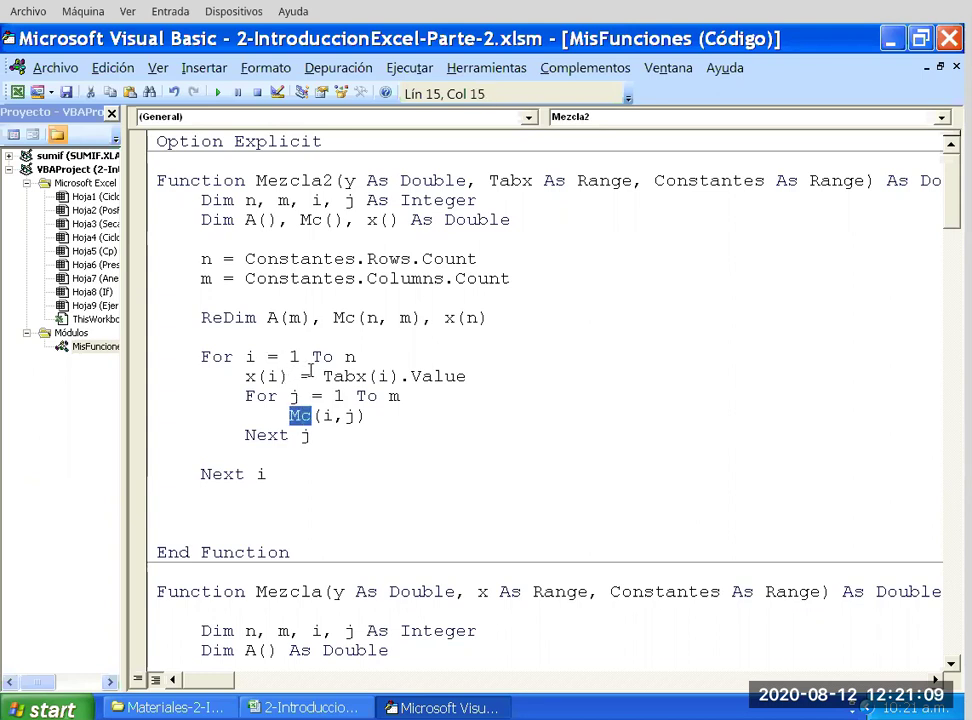
key("Right")
key("Right")
key("Right")
key("Right")
Finish the assignment as = Constantes(i,j).Value, fixing the misspelled Constantes.
type("=")
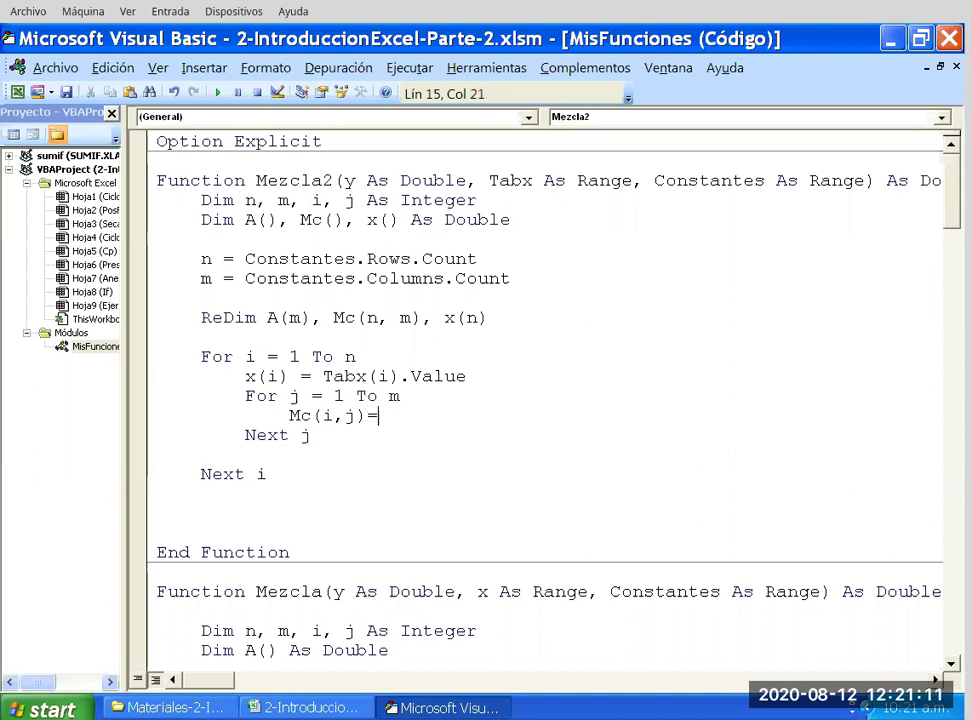
type("Constanters")
key("BackSpace")
key("BackSpace")
type("s")
key("BackSpace")
type(".")
key("BackSpace")
type("(")
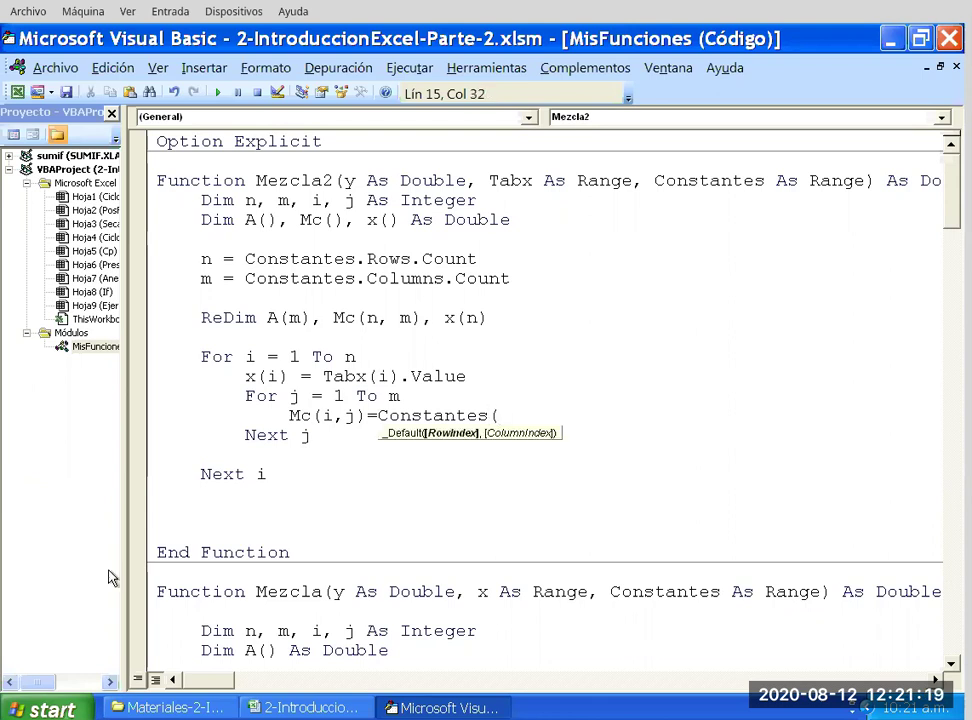
type("i")
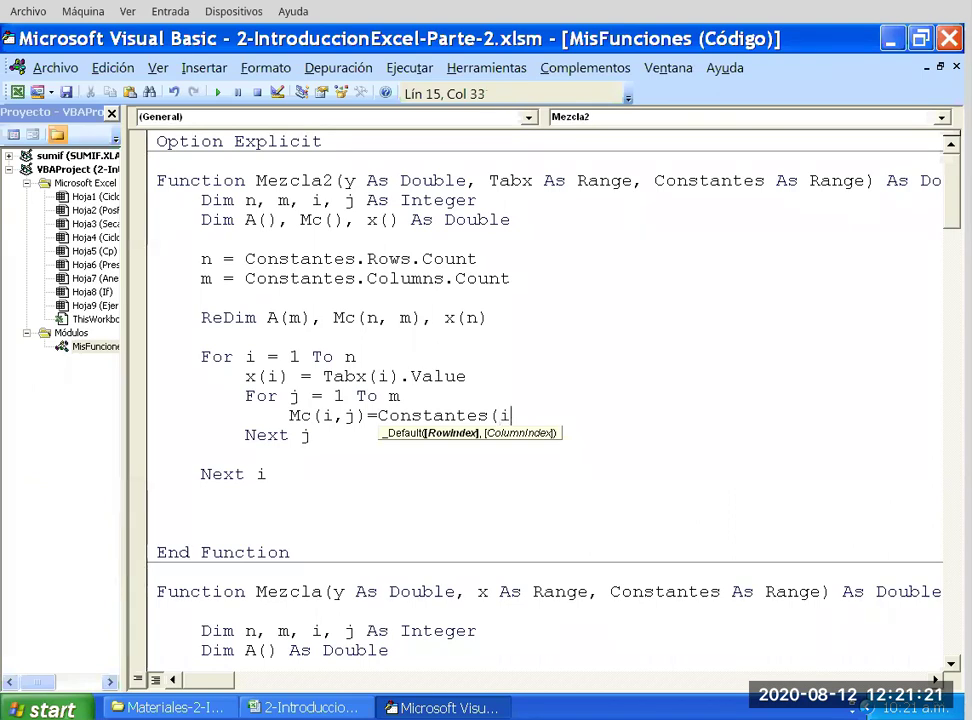
type(",j)")
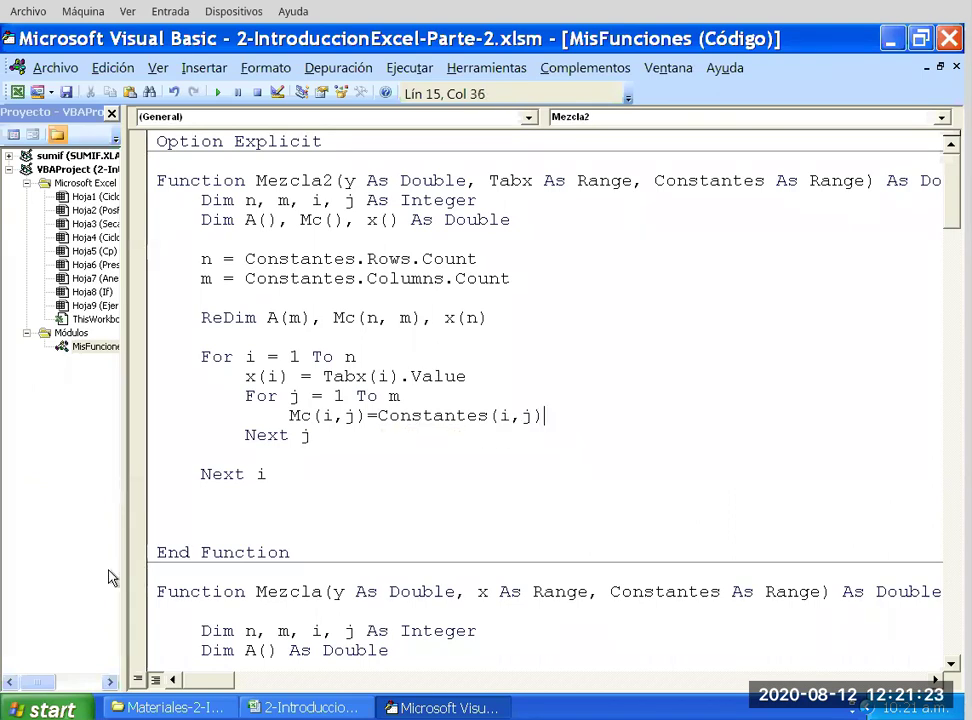
type(".V")
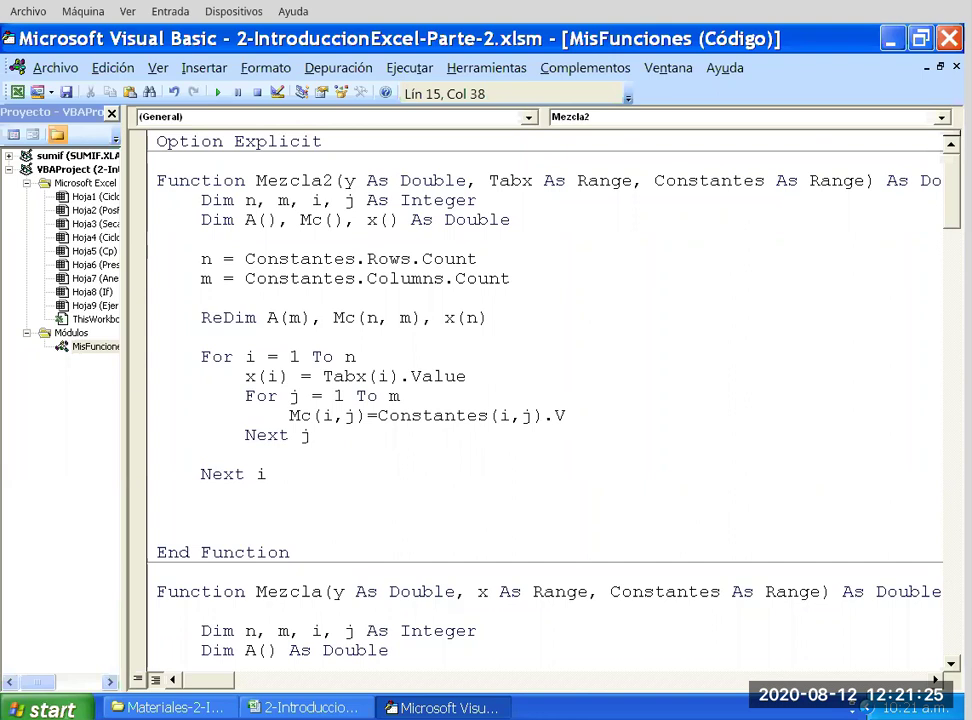
type("alue")
left_click(311, 435)
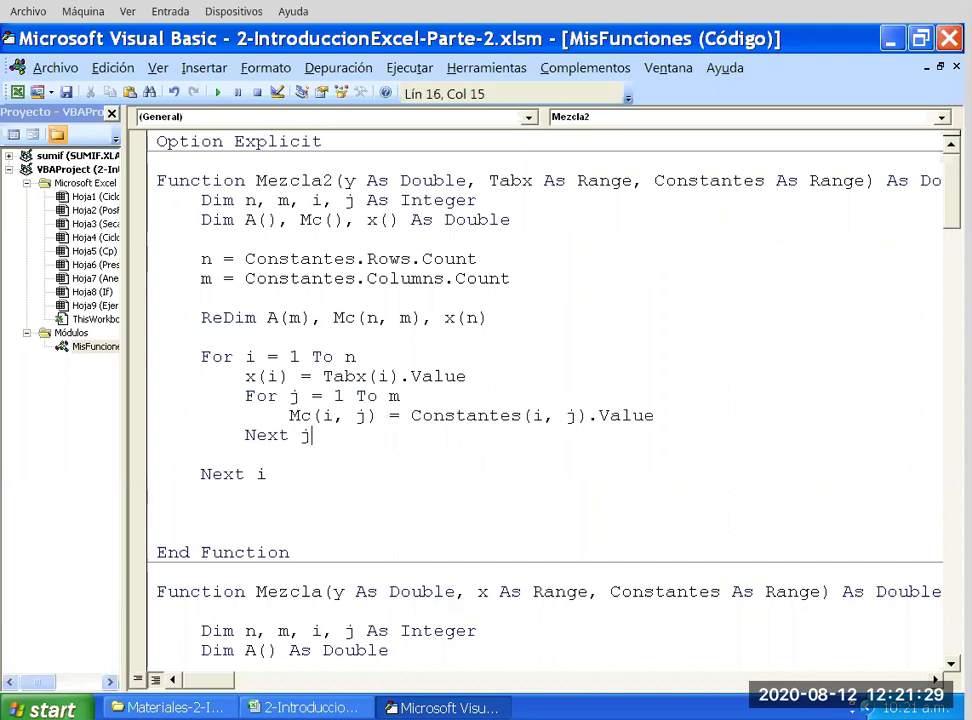
left_click(246, 454)
Remove the empty line between Next j and Next i.
key("Home")
key("BackSpace")
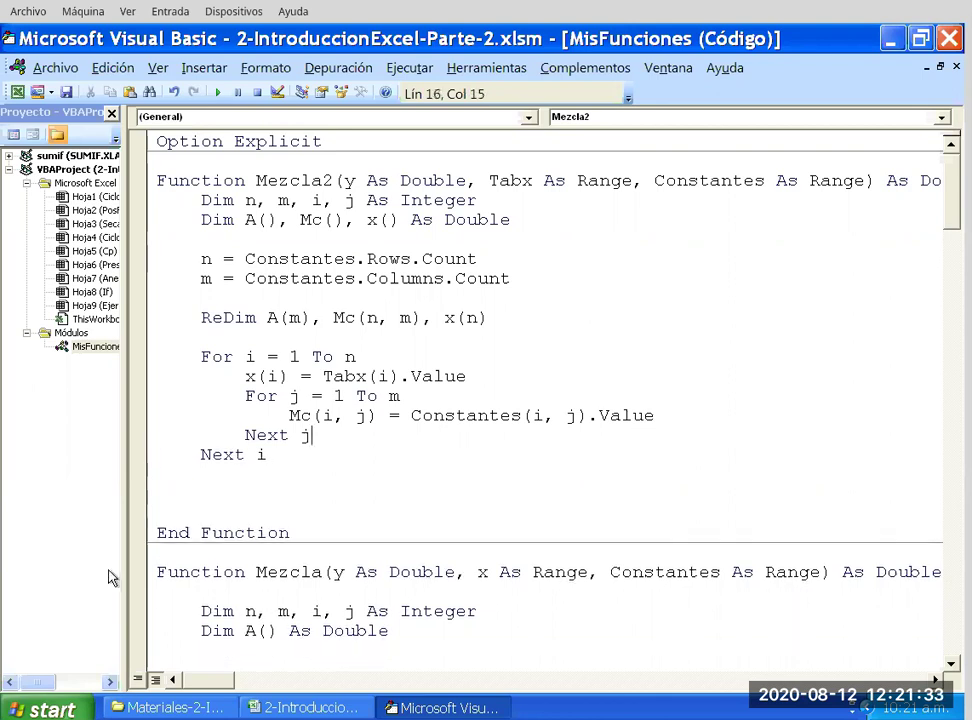
scroll(306, 434, "down", 1)
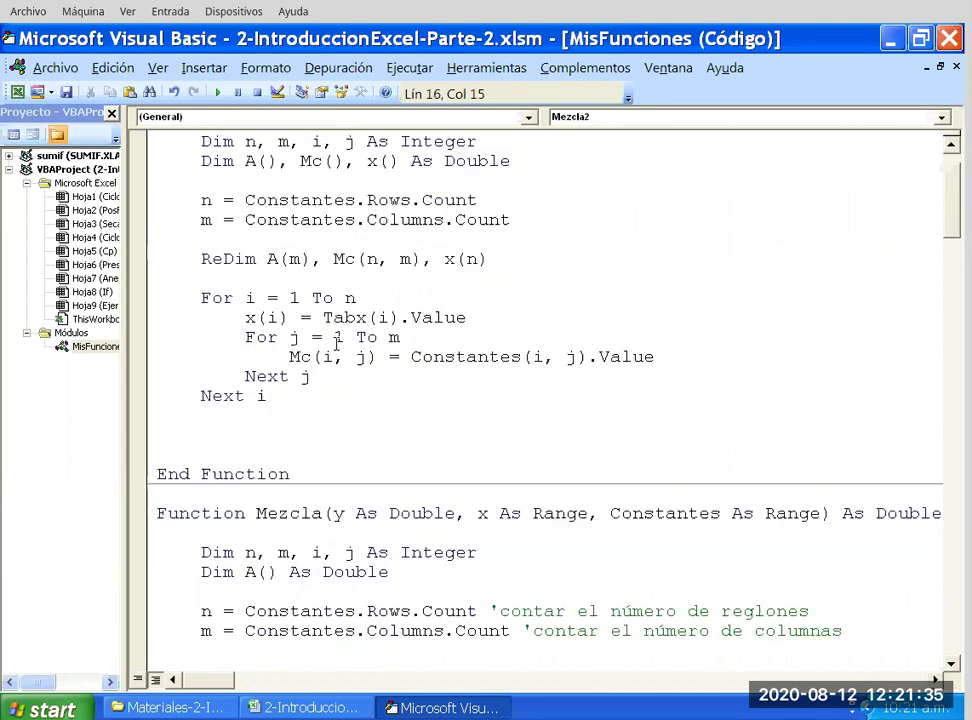
Review x(i), Tabx, Constantes, Mc and both For lines in the loop code.
left_click_drag(322, 317, 378, 317)
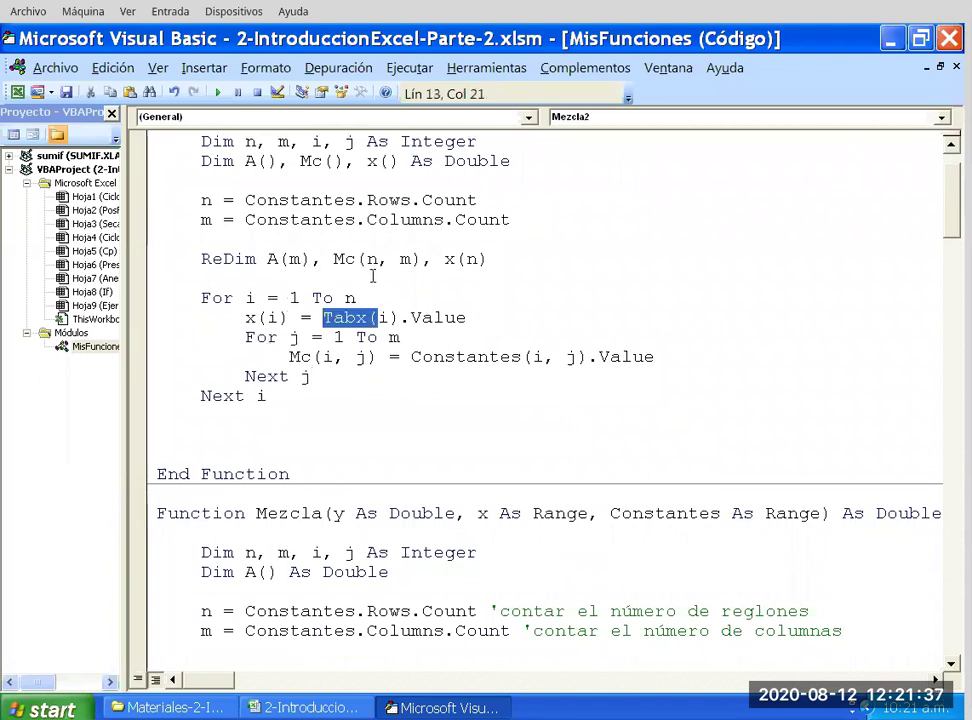
left_click_drag(245, 317, 267, 317)
key("shift+Right")
key("shift+Right")
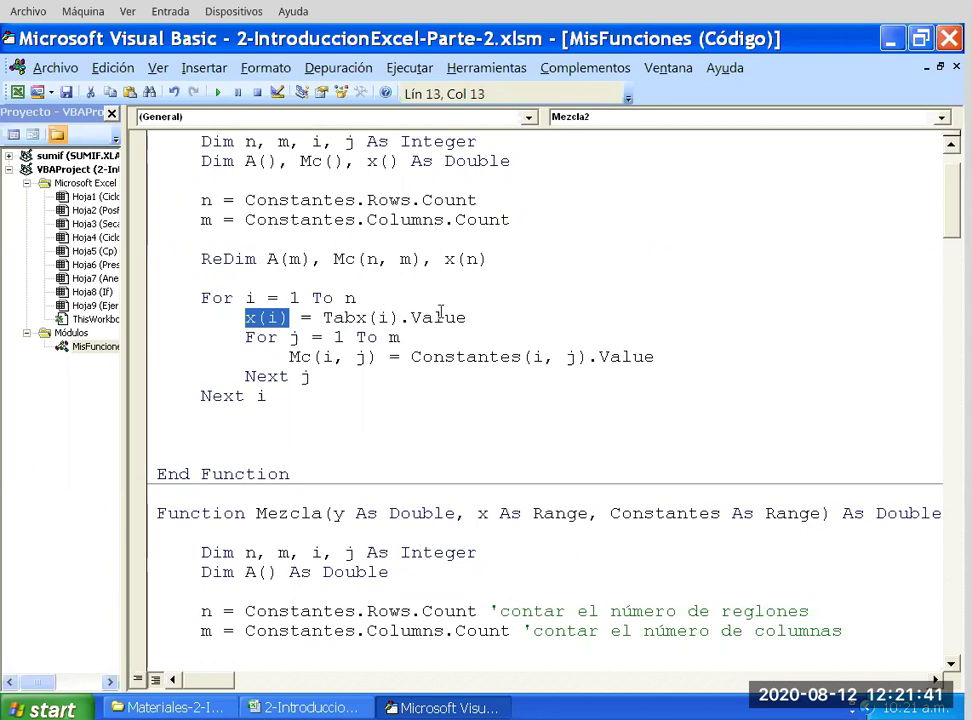
left_click_drag(411, 356, 521, 356)
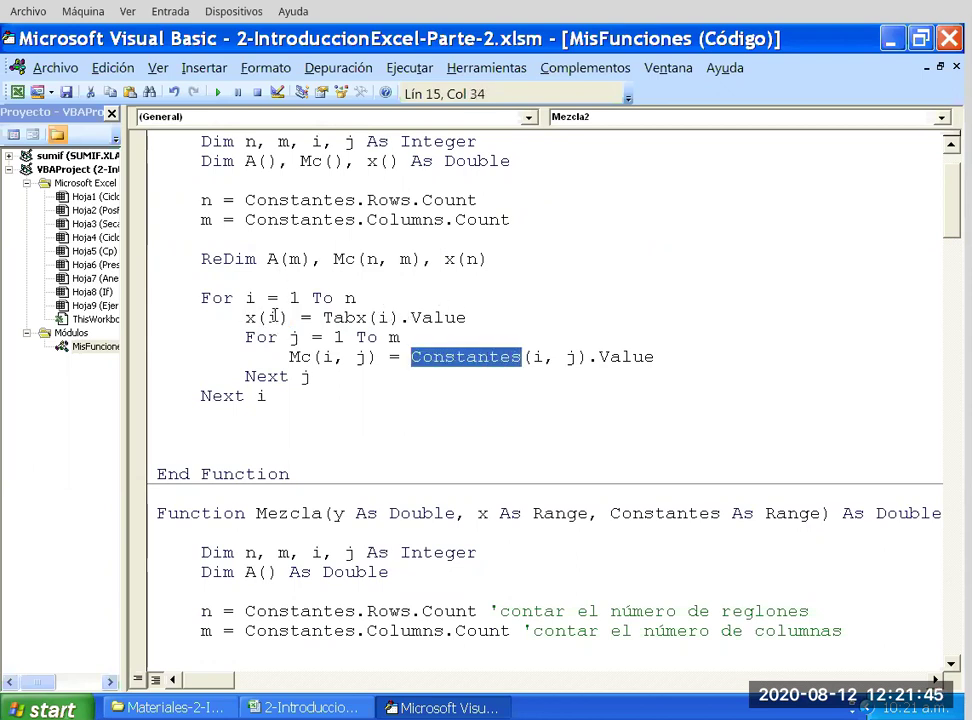
key("Home")
key("shift+Right")
key("shift+Right")
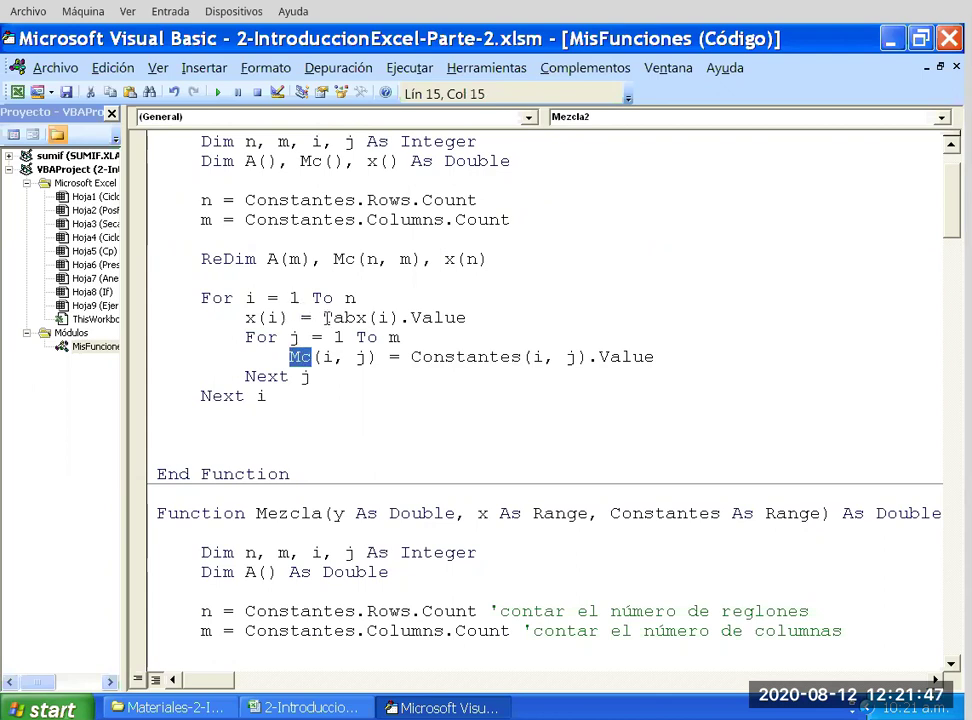
key("Down")
key("Down")
key("Down")
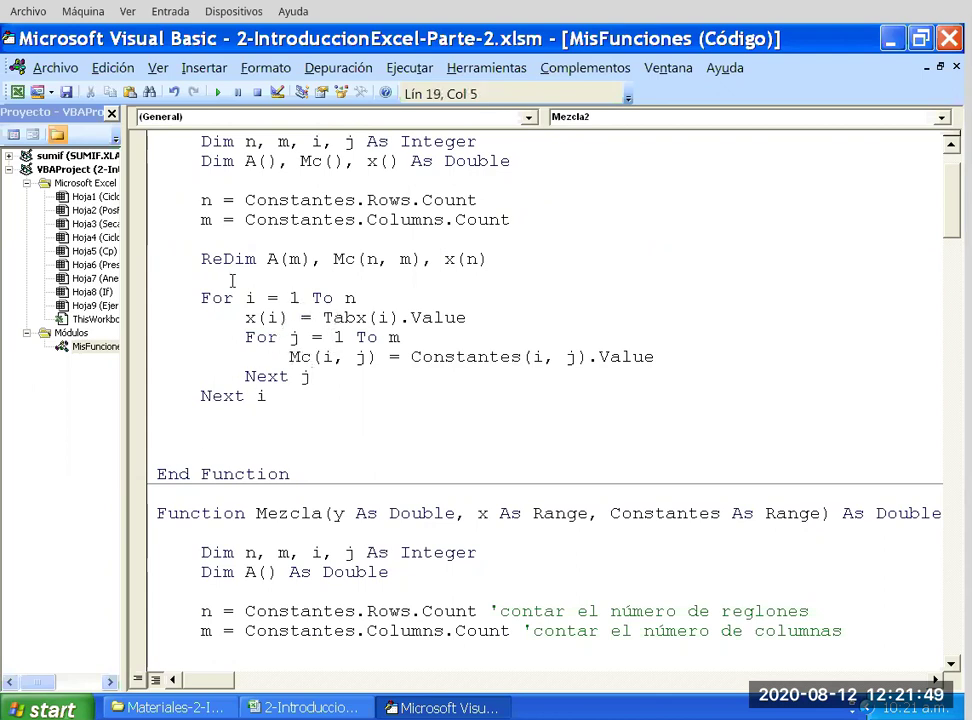
key("Up")
key("Up")
key("Up")
key("shift+End")
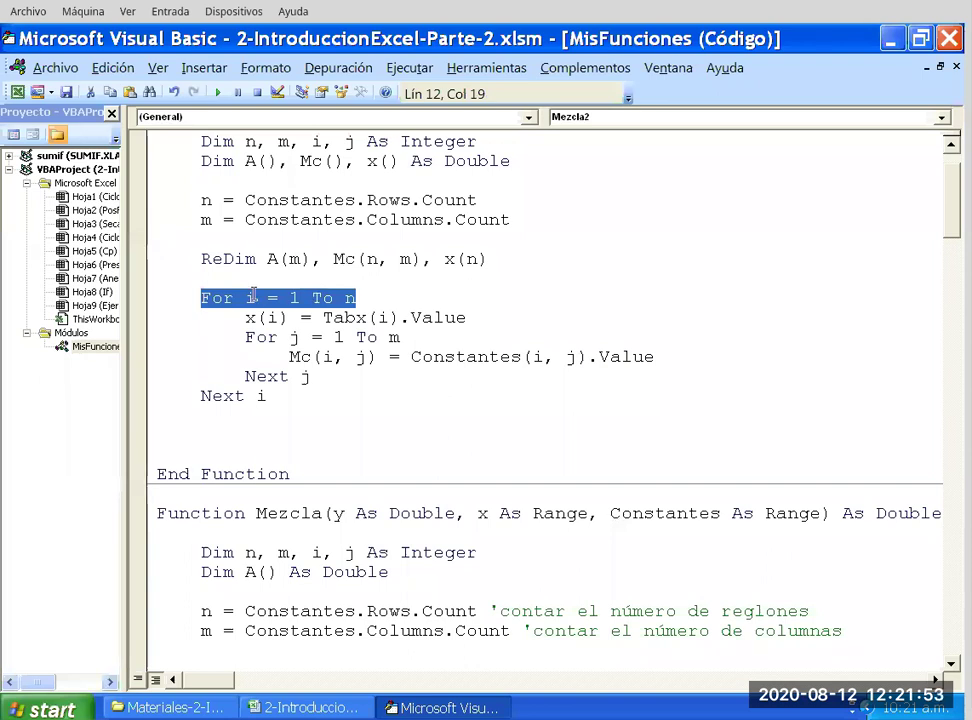
key("Left")
key("Down")
key("Down")
key("ctrl+shift+Right")
key("ctrl+shift+Right")
key("ctrl+shift+Right")
key("ctrl+shift+Right")
key("ctrl+shift+Right")
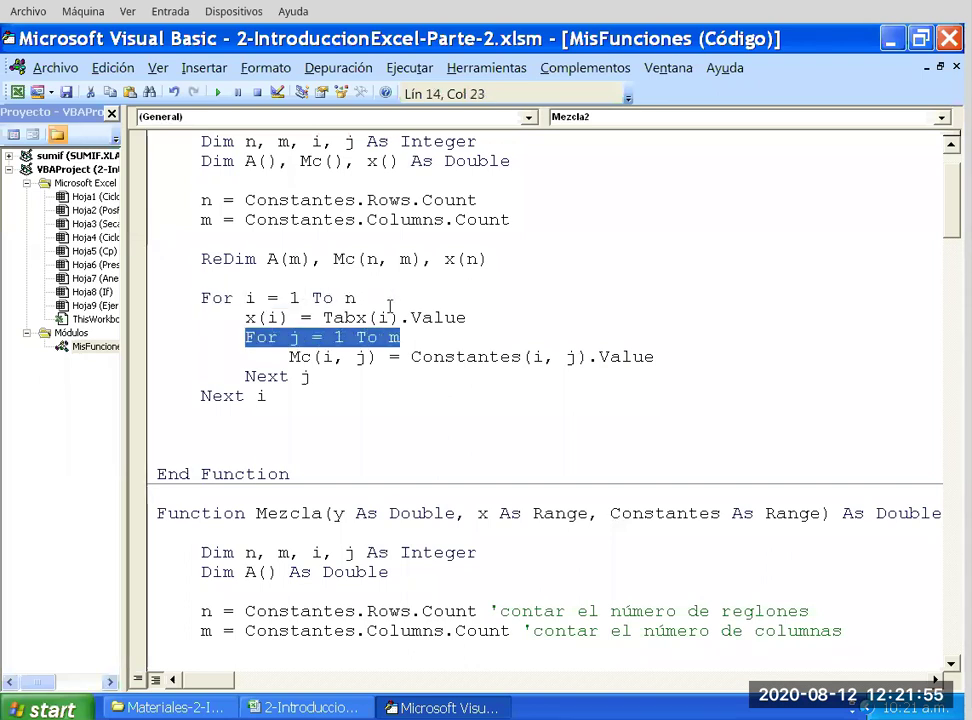
Add three blank lines after Next i, before End Function.
key("Down")
key("Down")
key("Down")
scroll(347, 220, "down", 2)
key("Return")
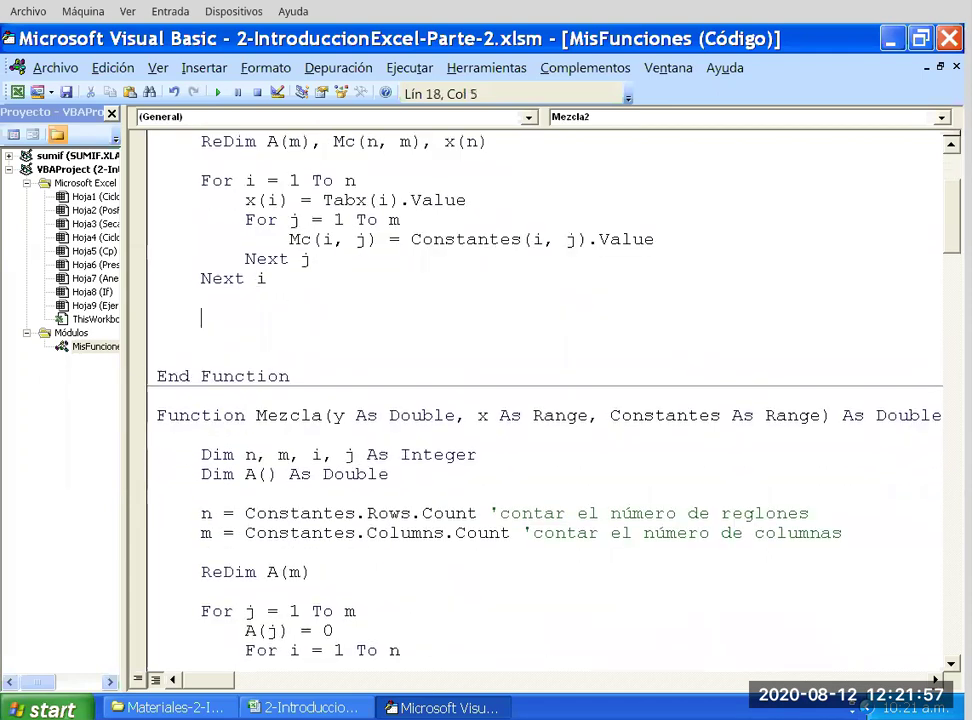
key("Return")
scroll(281, 297, "up", 1)
key("Up")
key("Up")
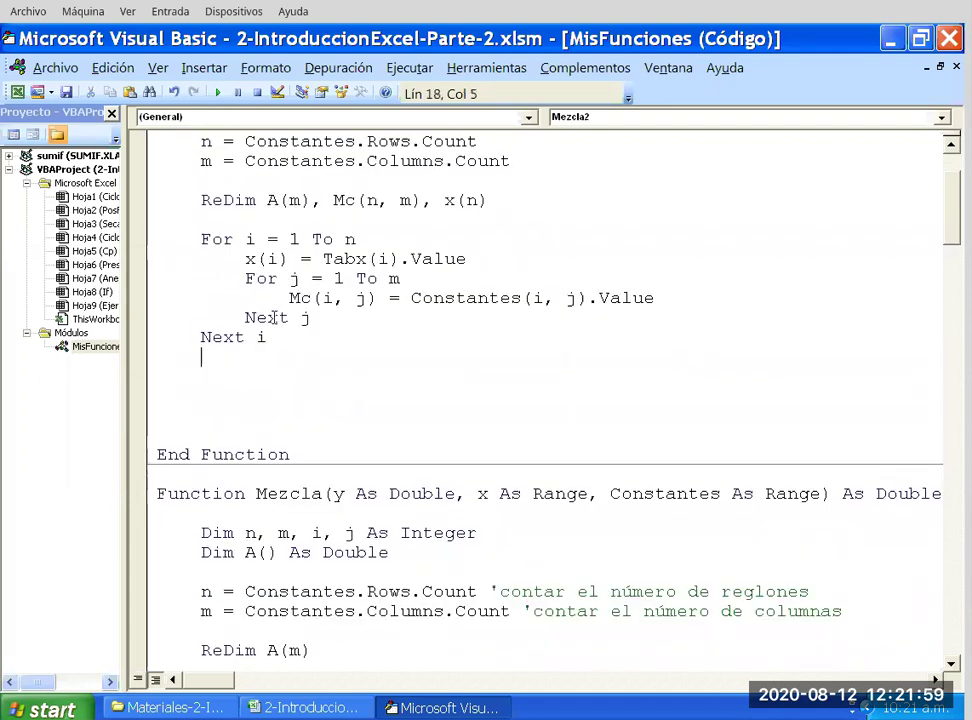
key("Return")
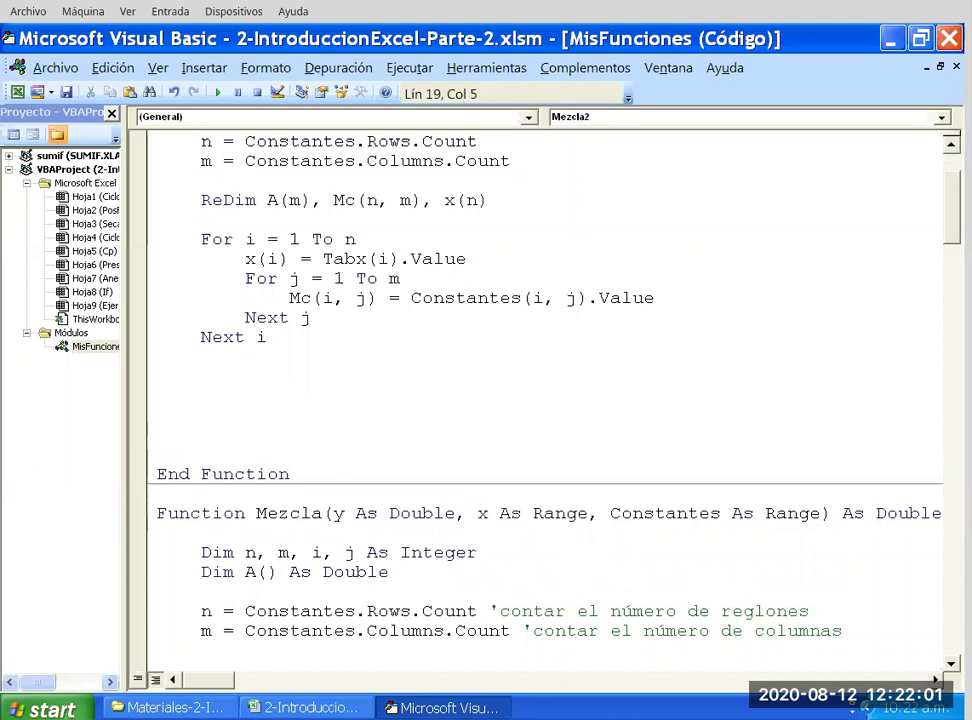
scroll(315, 321, "down", 4)
scroll(351, 400, "down", 1)
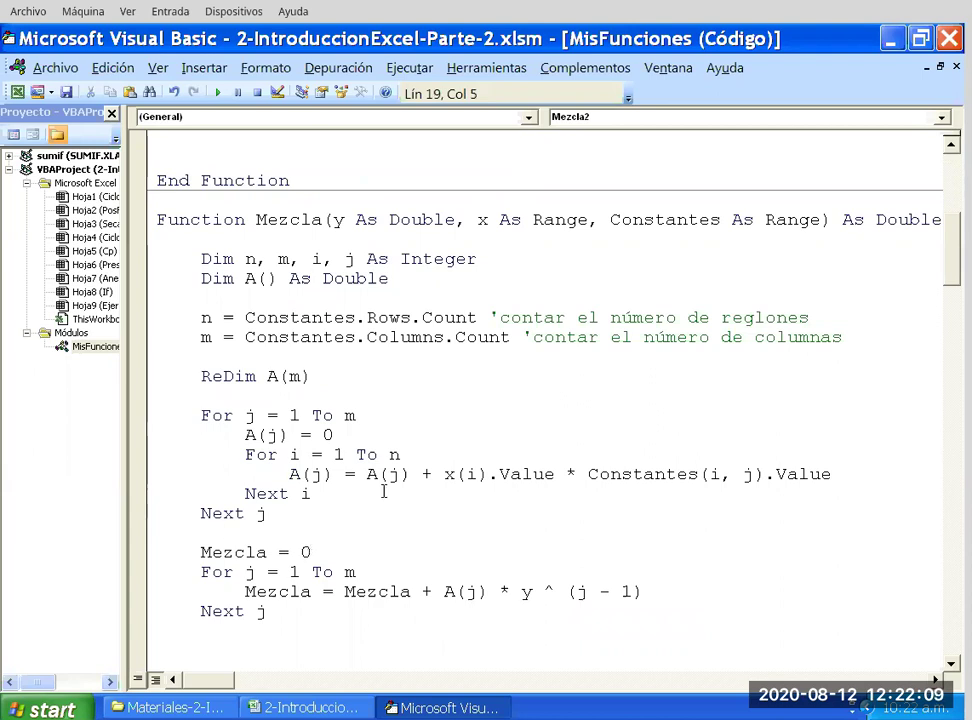
left_click(444, 474)
key("shift+Right")
key("shift+Right")
key("shift+Right")
key("shift+Right")
key("shift+Right")
key("shift+Right")
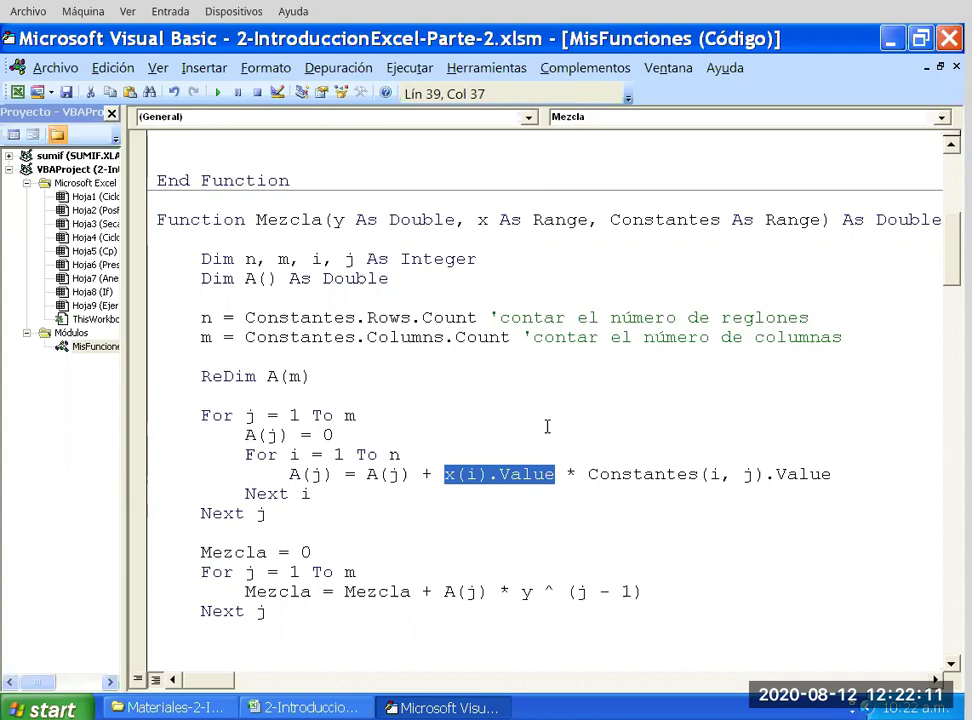
scroll(520, 425, "up", 5)
left_click_drag(288, 259, 258, 259)
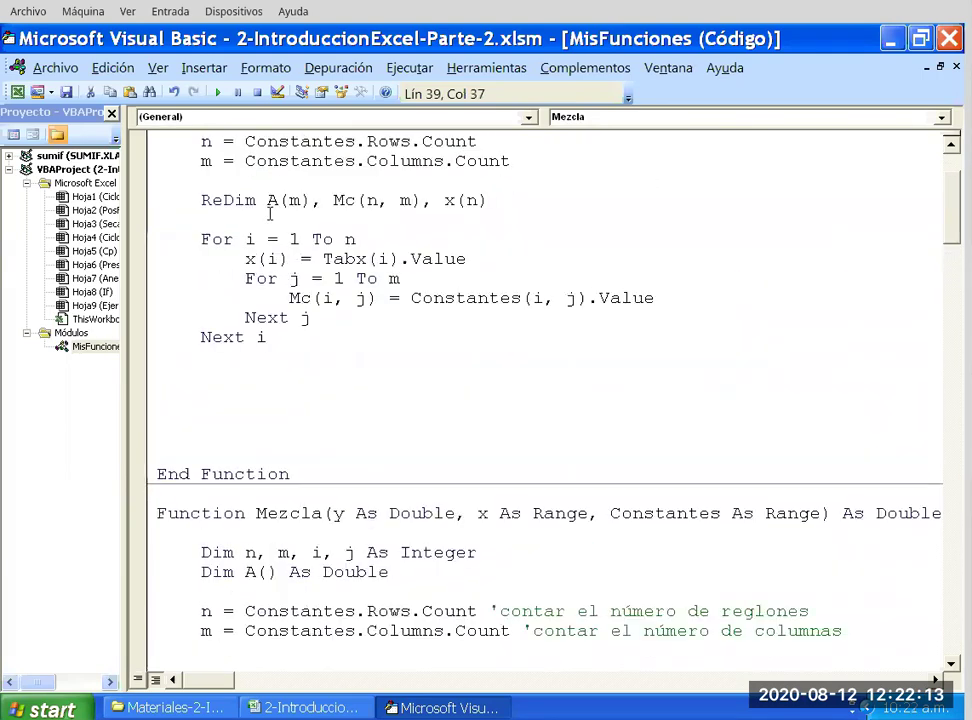
scroll(510, 353, "down", 4)
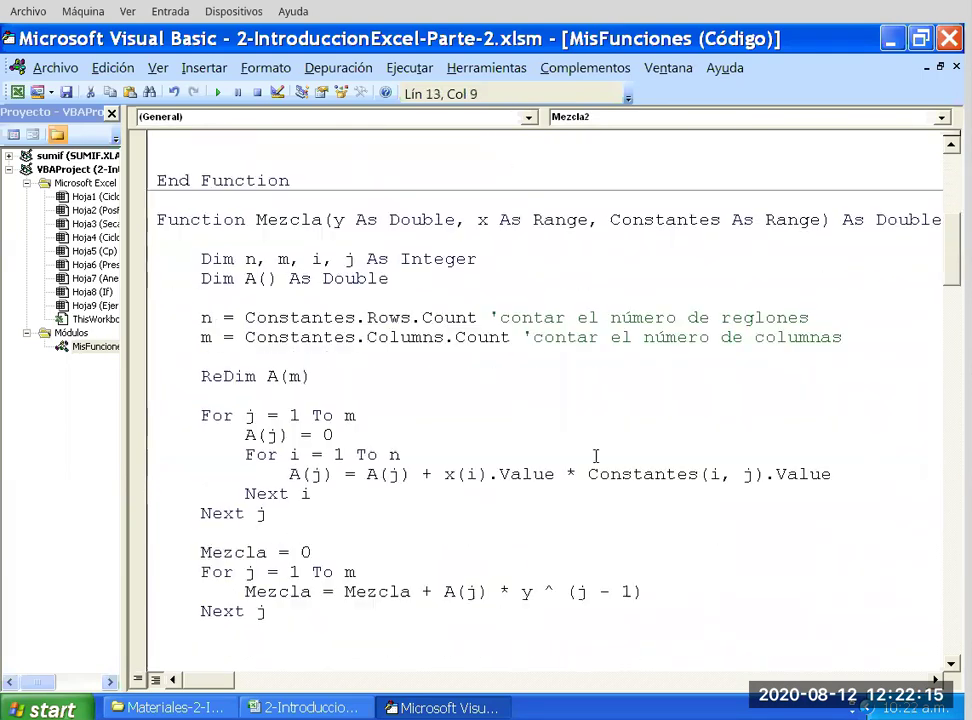
scroll(594, 455, "down", 3)
left_click(591, 356)
key("shift+End")
scroll(712, 340, "up", 4)
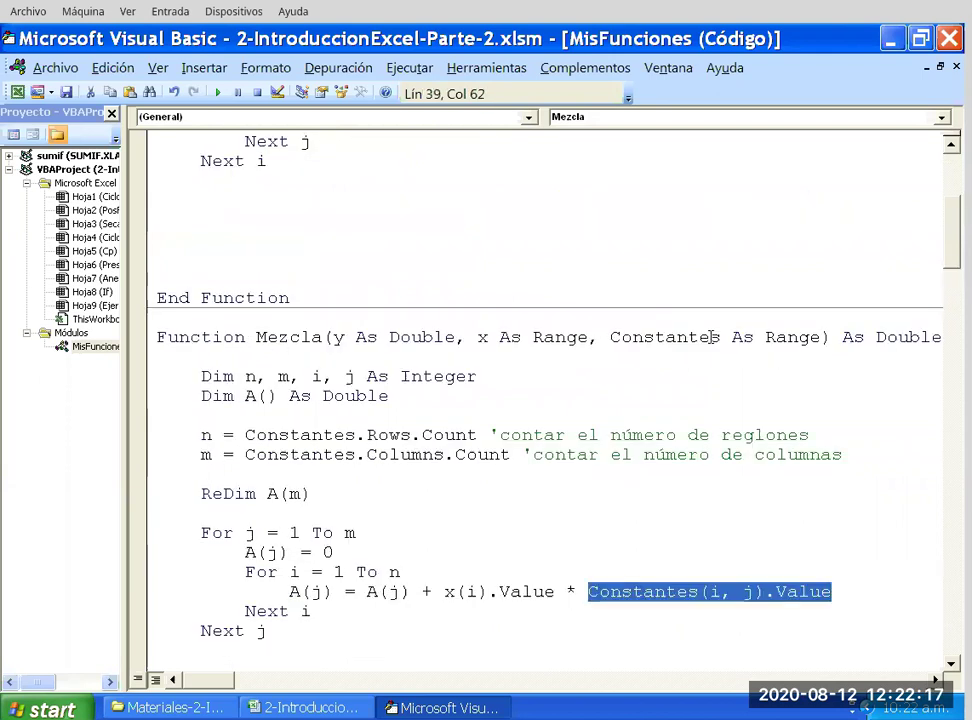
scroll(300, 290, "up", 3)
left_click_drag(289, 298, 375, 298)
key("Down")
key("Down")
key("Down")
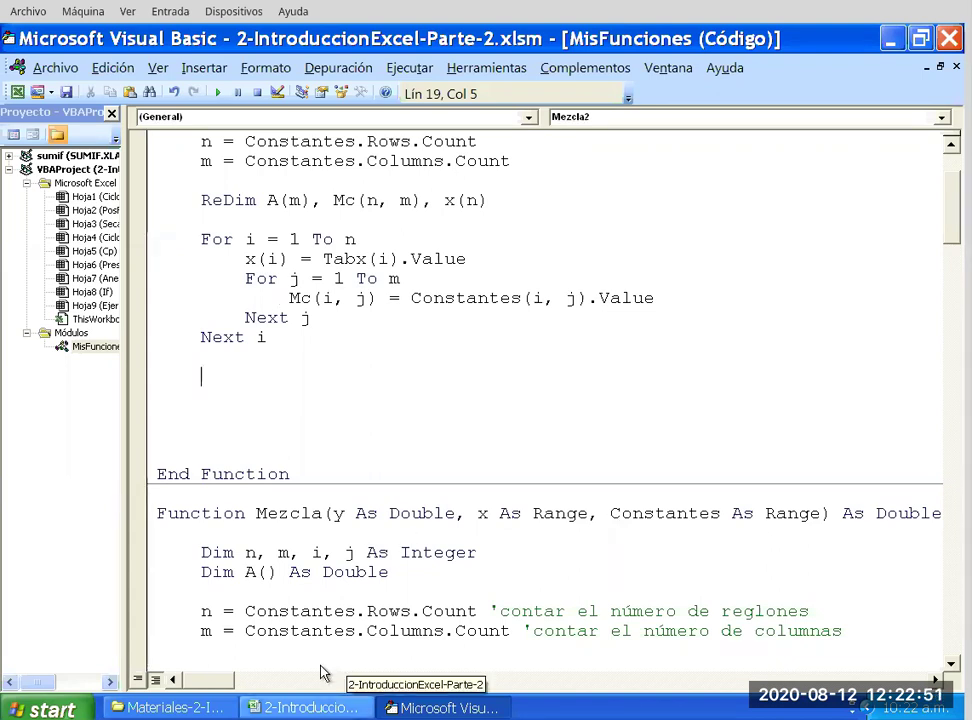
left_click(318, 707)
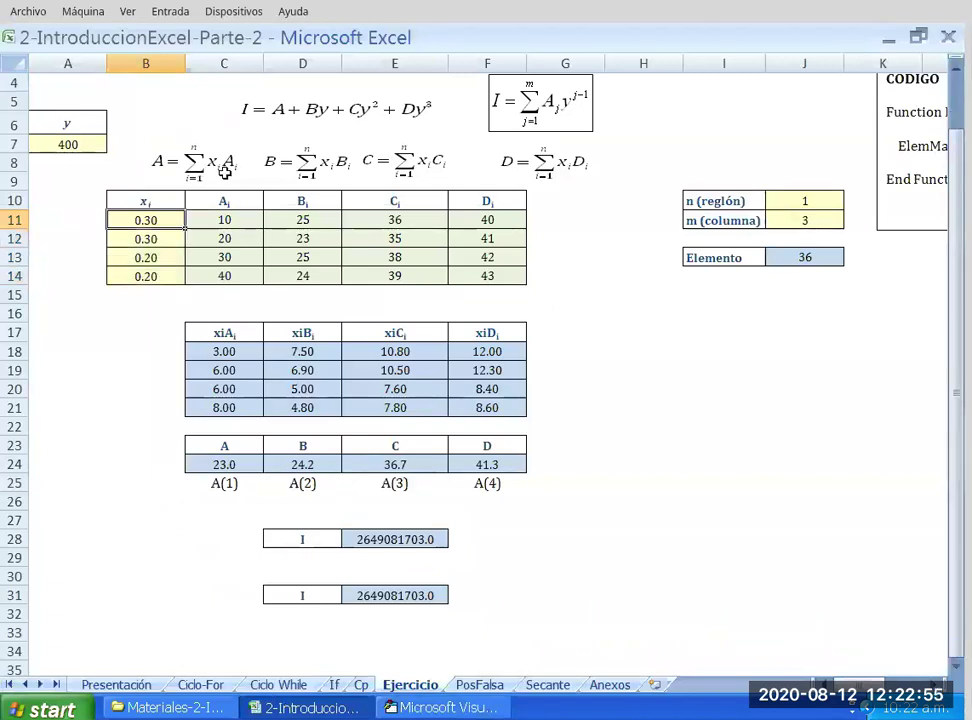
key("Right")
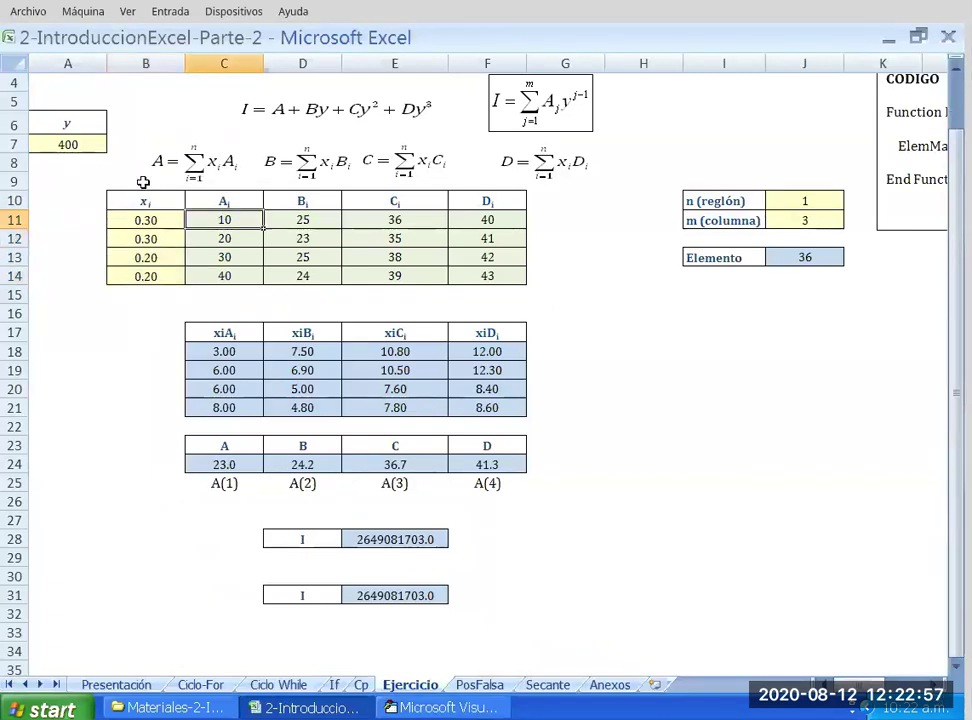
left_click(224, 464)
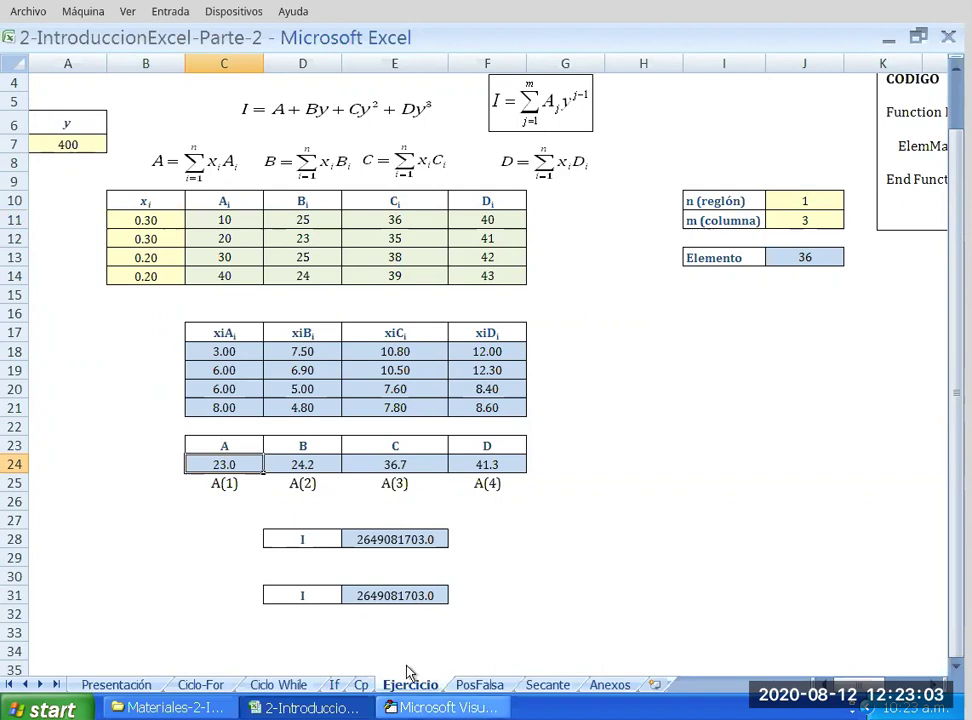
left_click(432, 707)
Add a For j = 1 To m … Next j loop whose first body line sets A(j) = 0.
type("for ")
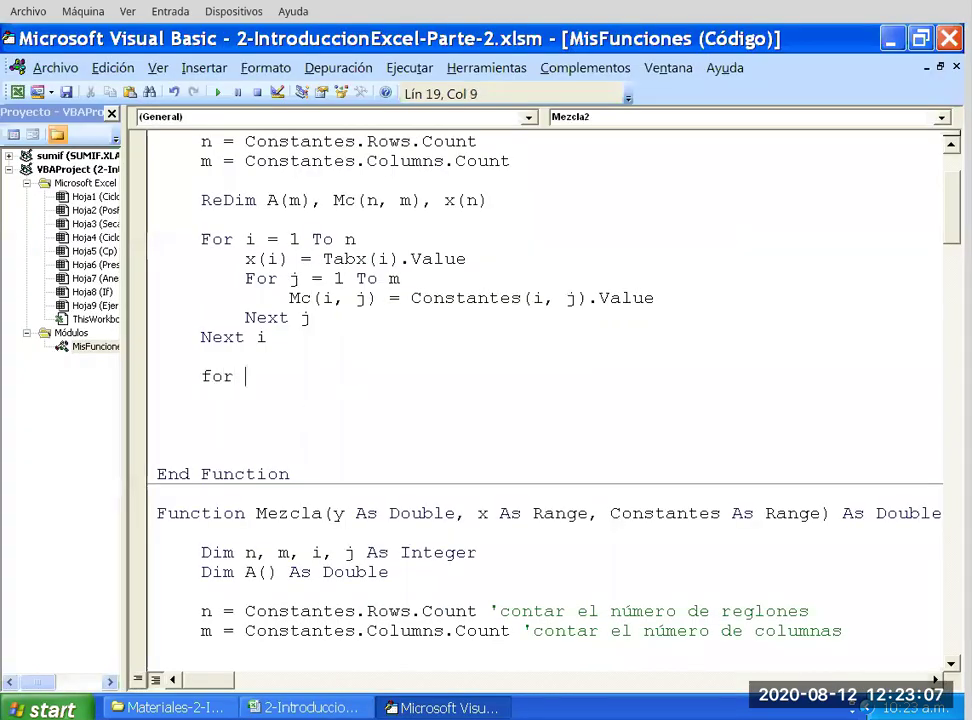
type("j=")
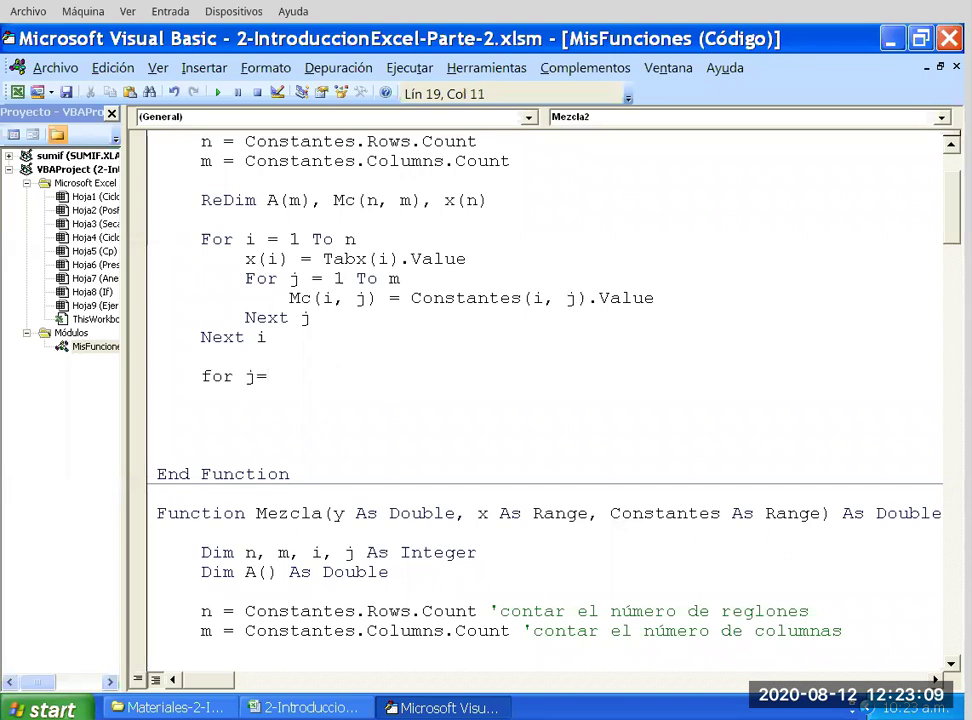
type("1 ")
type("to m")
key("Return")
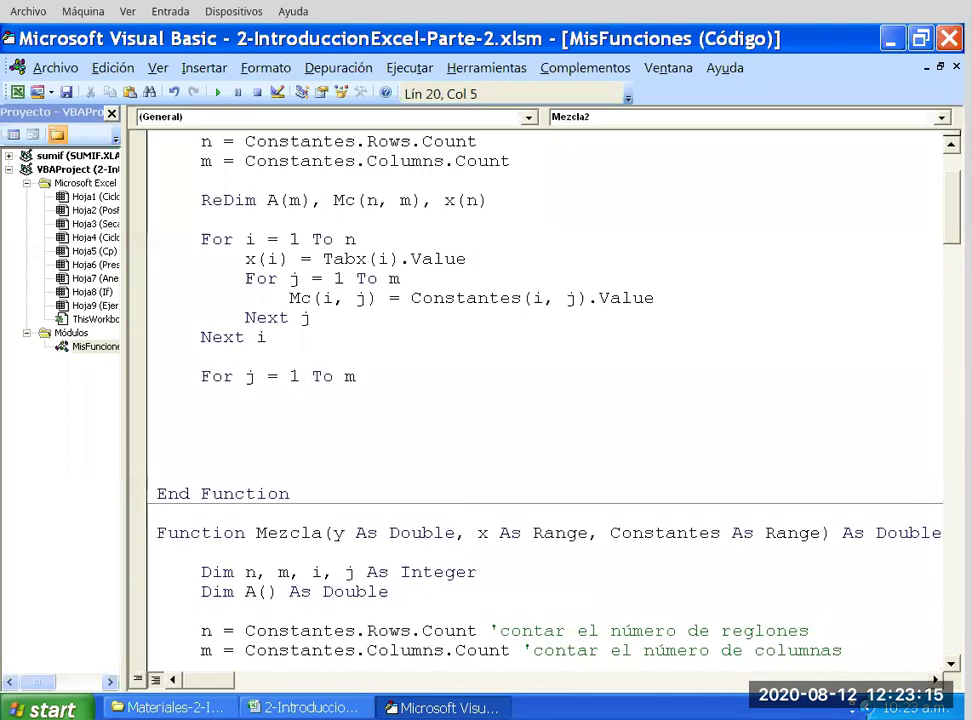
type("Next")
type(" j")
key("Up")
key("End")
key("Return")
key("Tab")
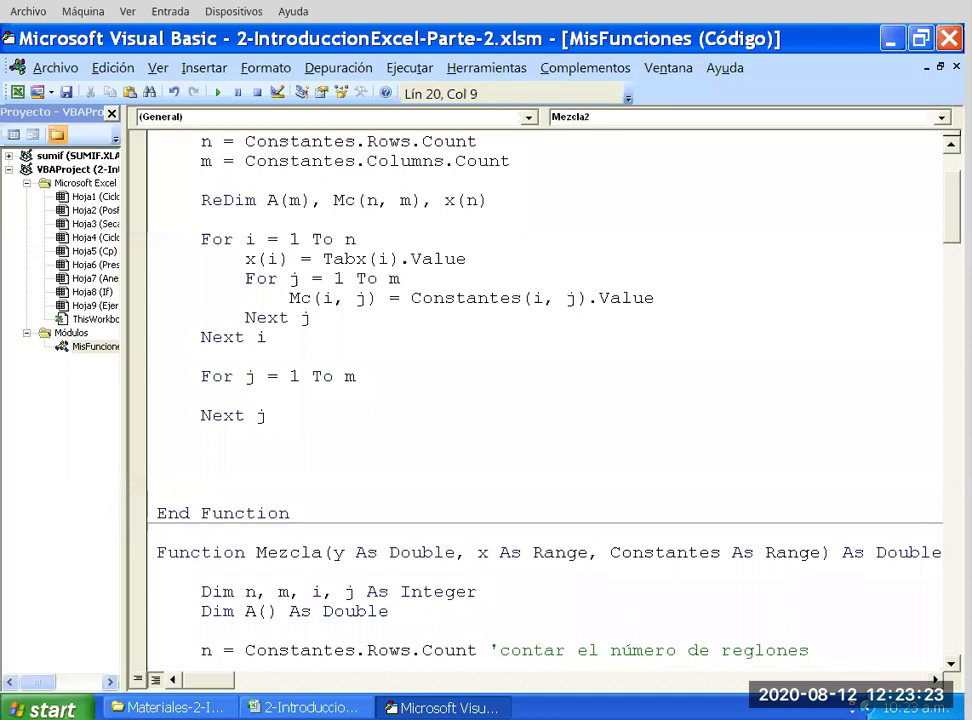
type("A")
type("(j)= 0")
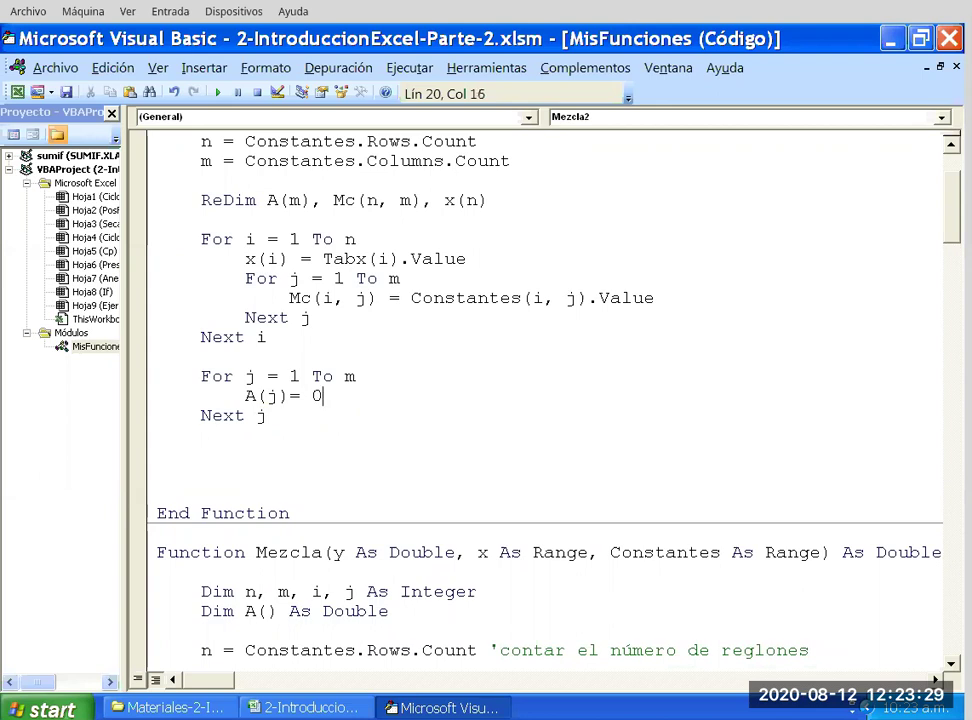
key("Return")
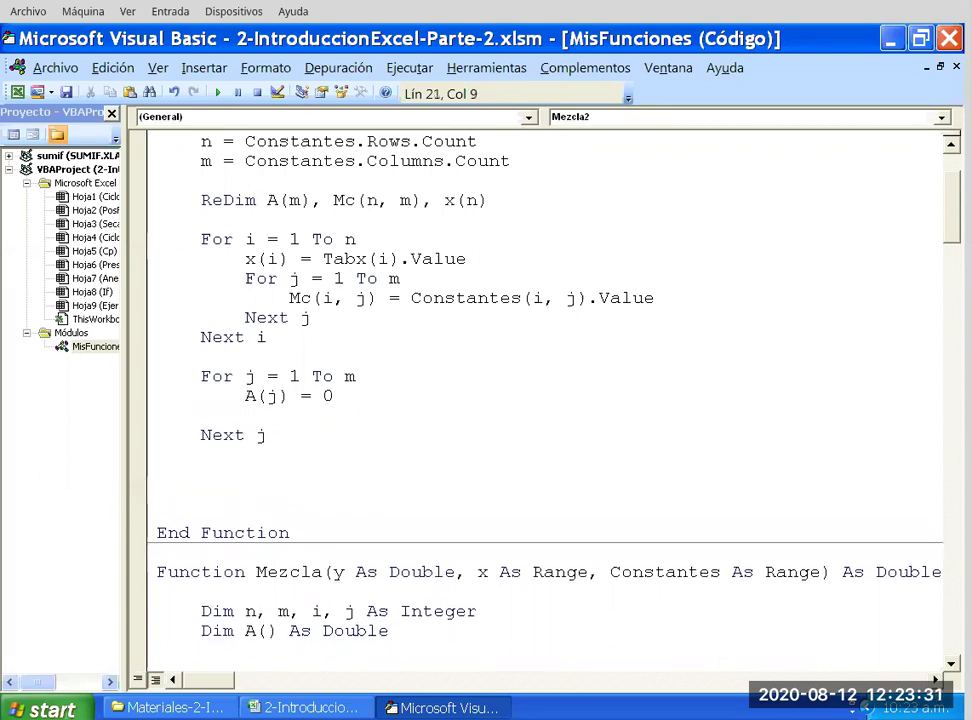
Nest a For i = 1 To n … Next i loop that accumulates A(j) = A(j) + x(i).
type("for")
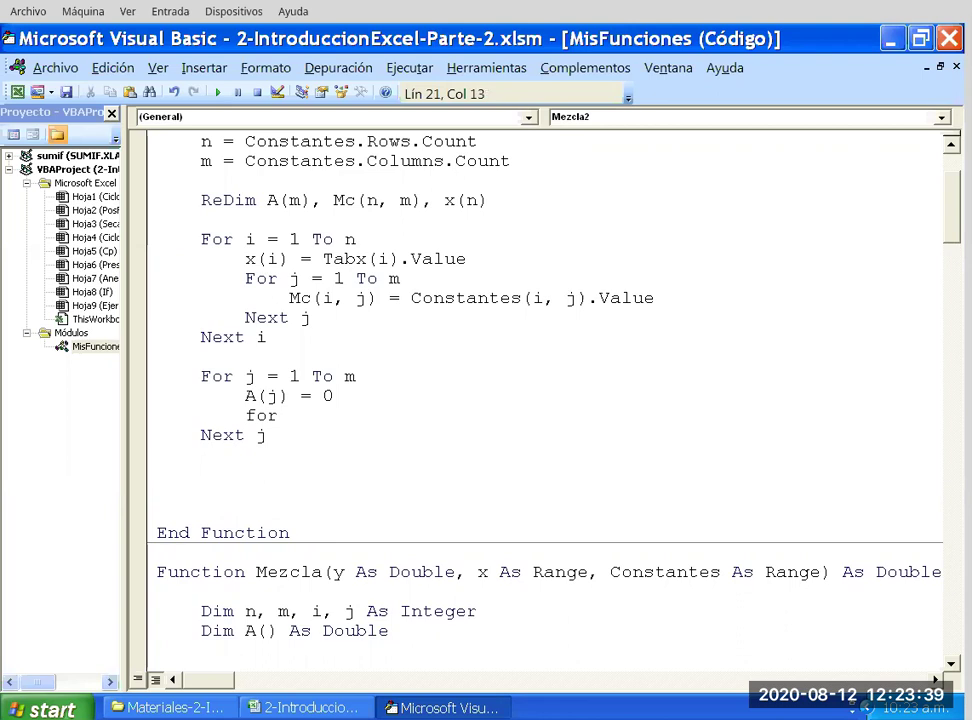
type("i=1 t")
type("o n")
key("Return")
type("Nest")
key("BackSpace")
key("BackSpace")
type("xt ")
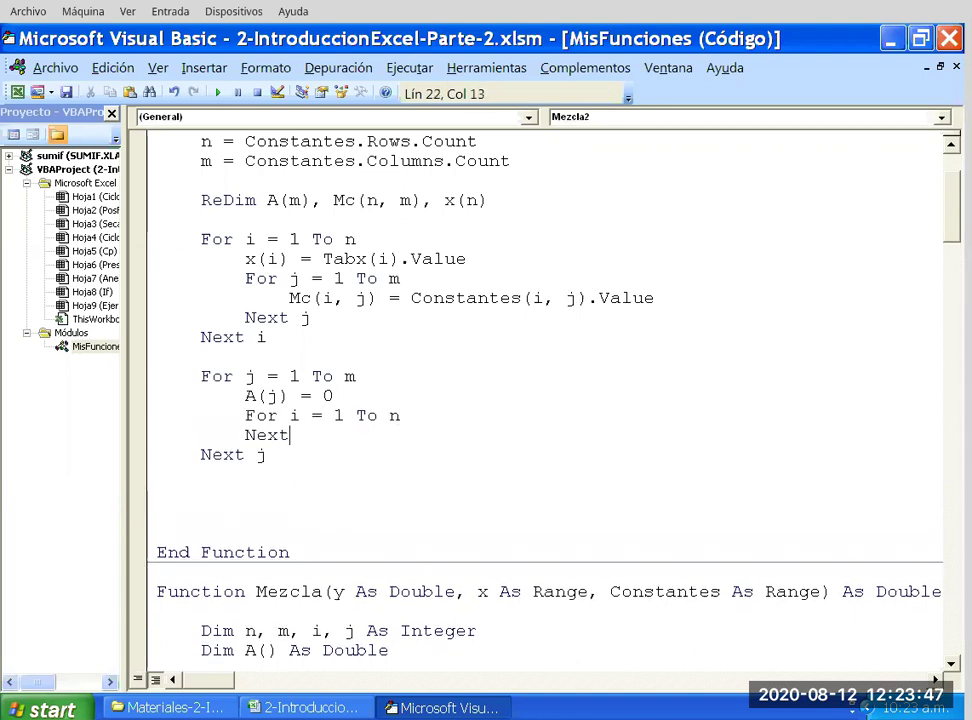
type("i")
left_click(402, 415)
key("Return")
key("Tab")
type("A(j)")
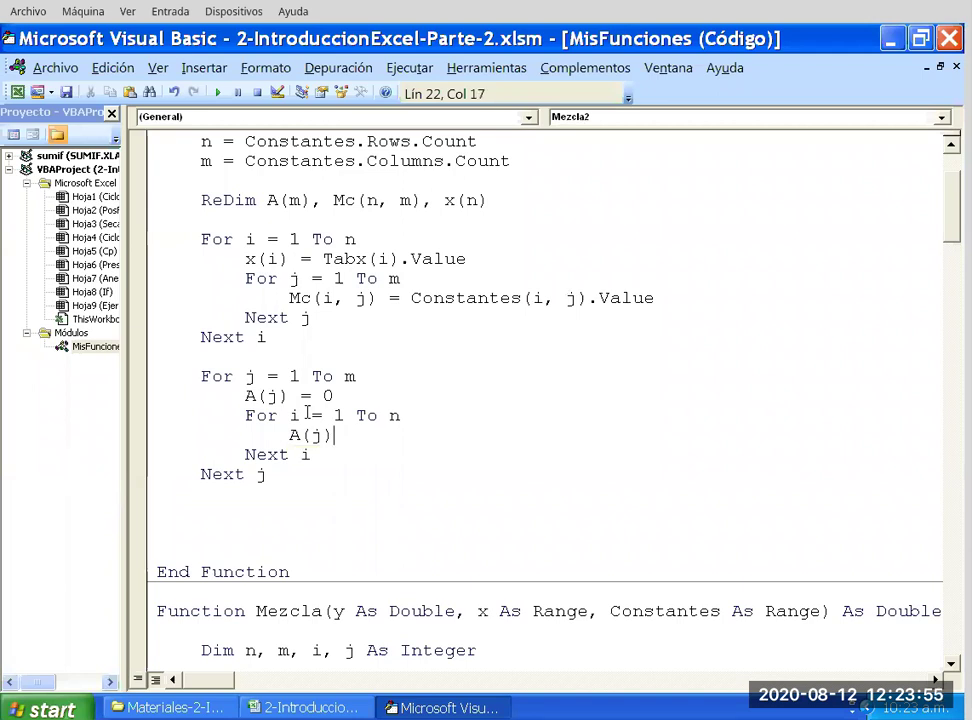
type("=A")
type("(j)")
key("Up")
key("Up")
key("Down")
key("Down")
key("End")
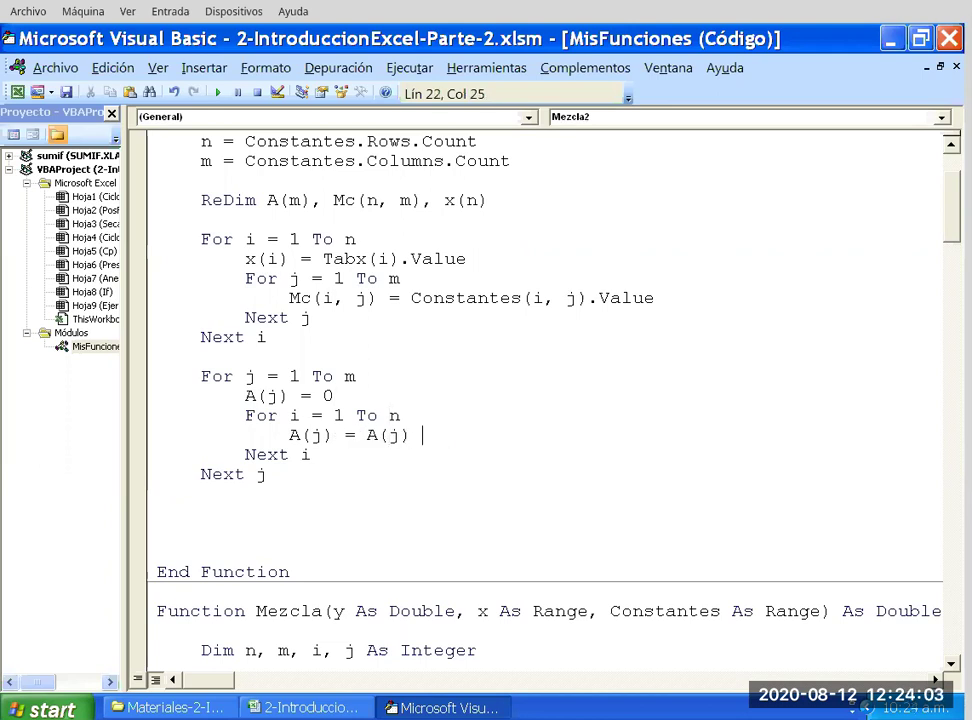
type("+ x(")
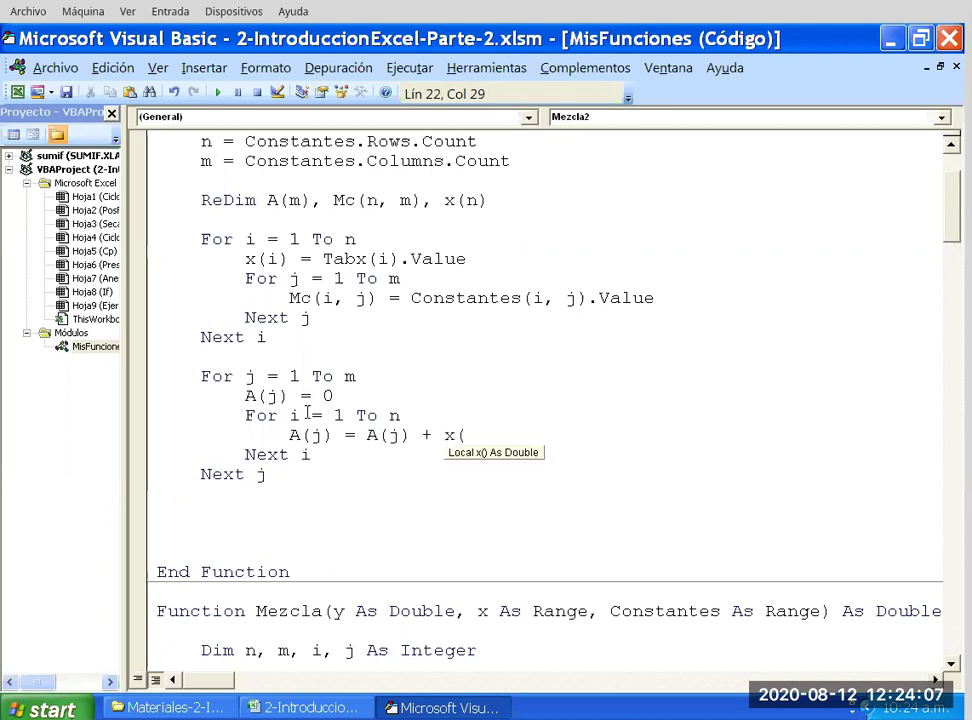
type("i)")
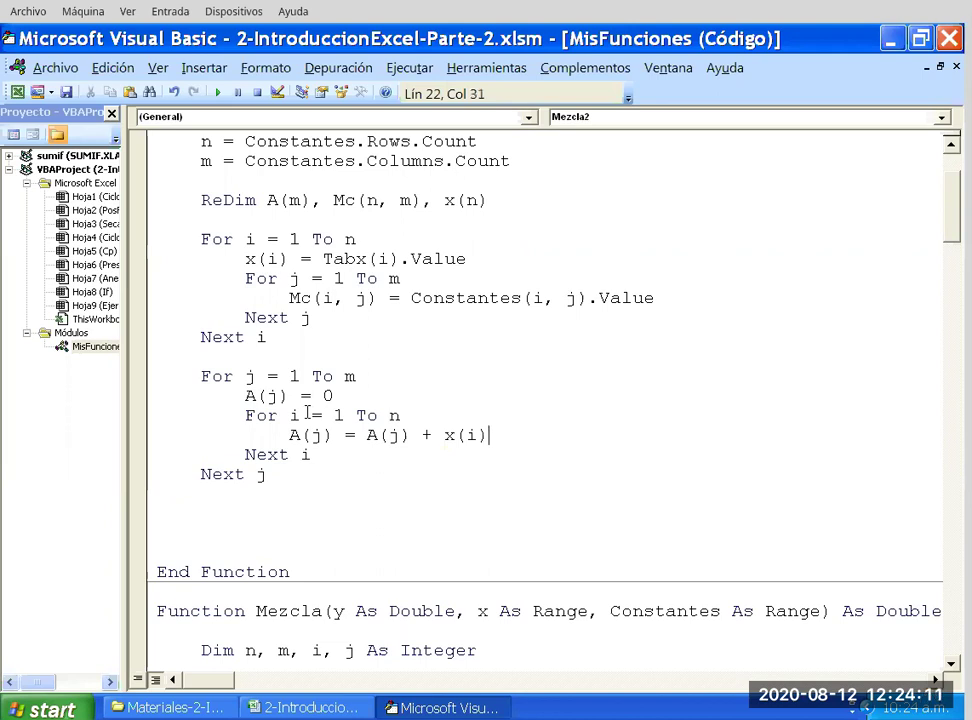
Complete the inner accumulation as A(j) = A(j) + x(i) * Mc(i, j).
scroll(631, 523, "down", 5)
scroll(575, 529, "down", 1)
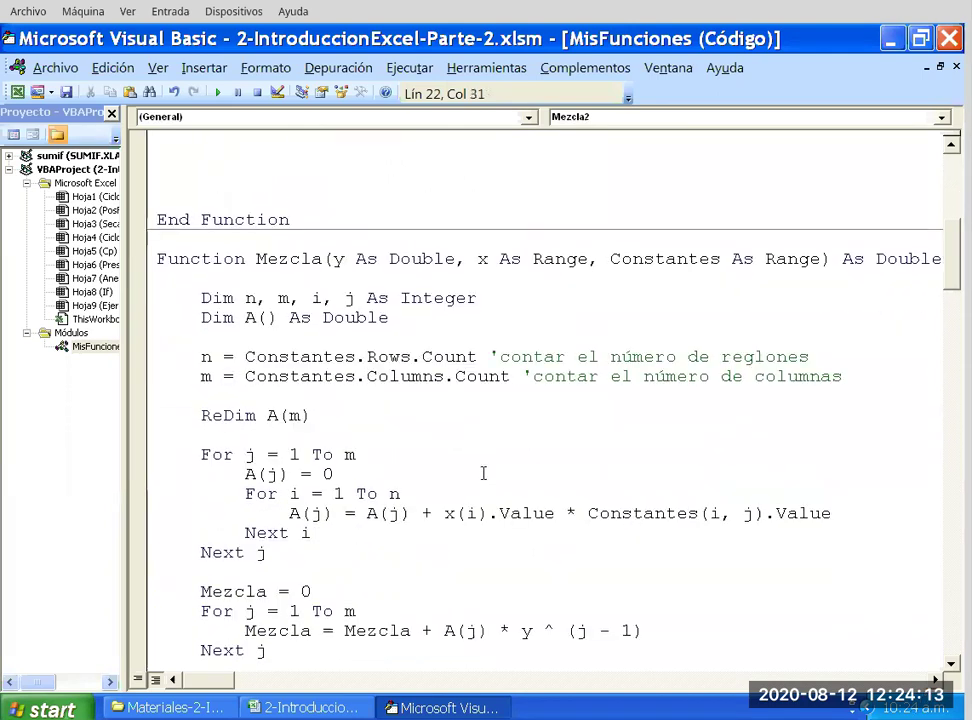
scroll(483, 473, "up", 4)
scroll(481, 471, "up", 2)
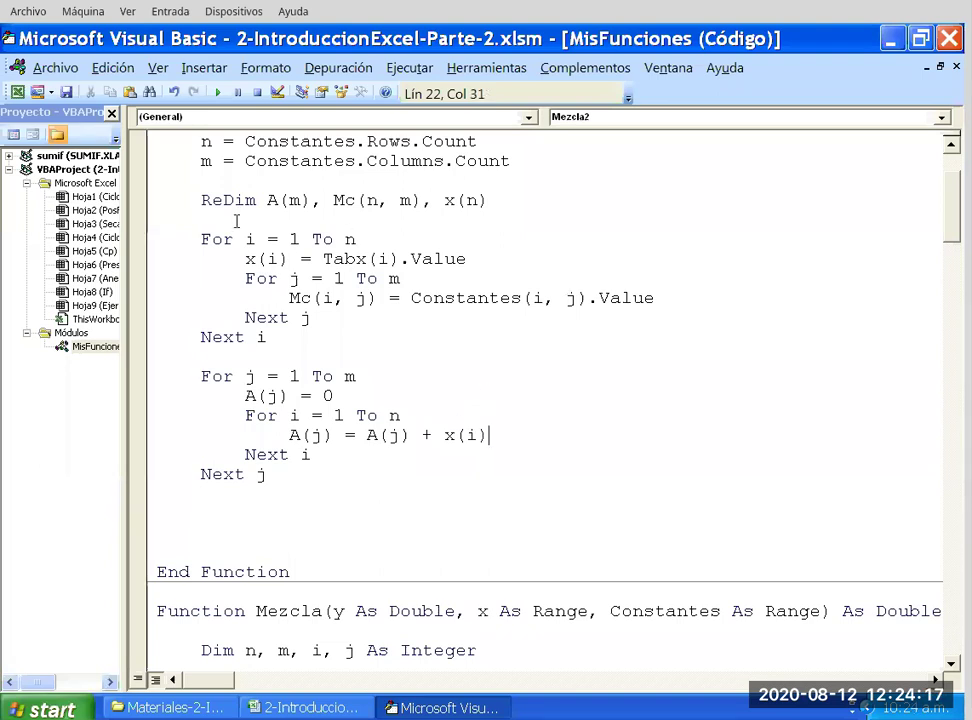
left_click_drag(245, 259, 289, 259)
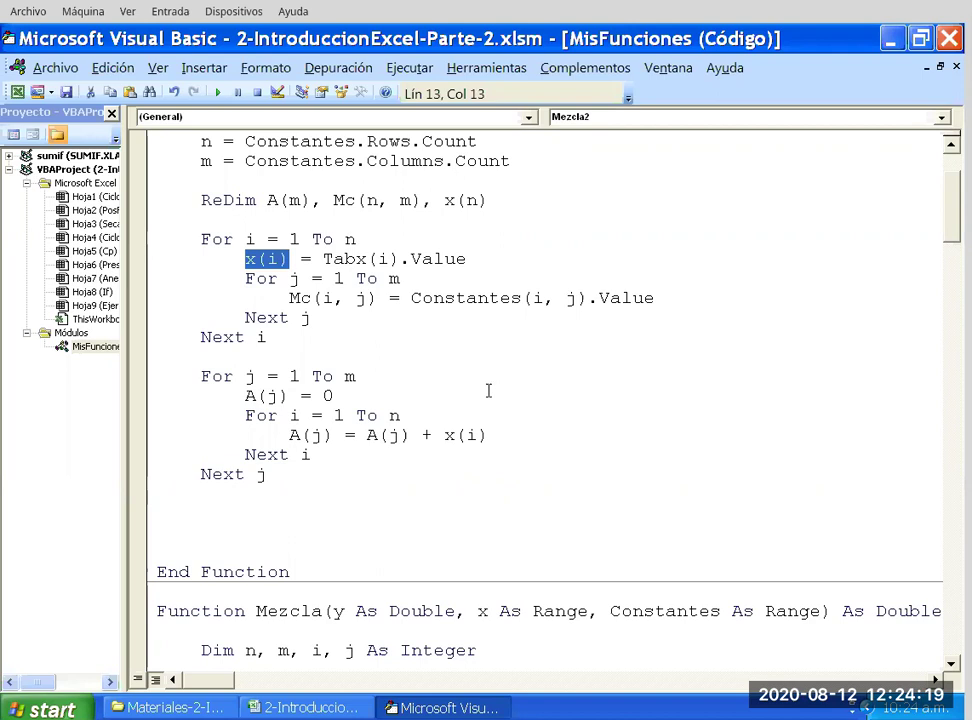
key("ctrl+shift+F2")
type("*Mc")
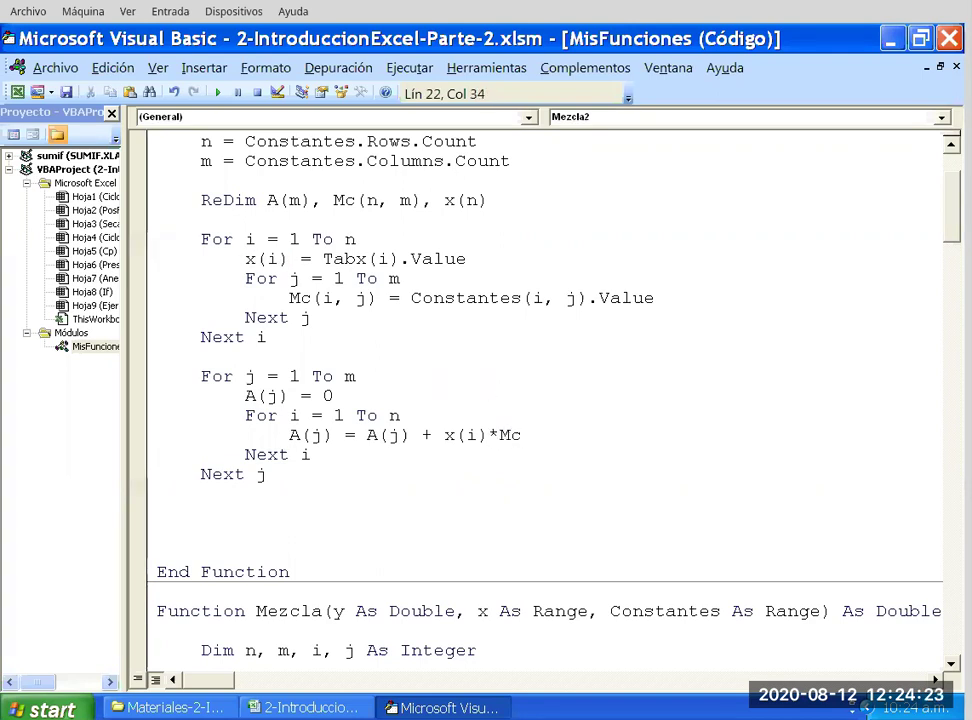
type("(")
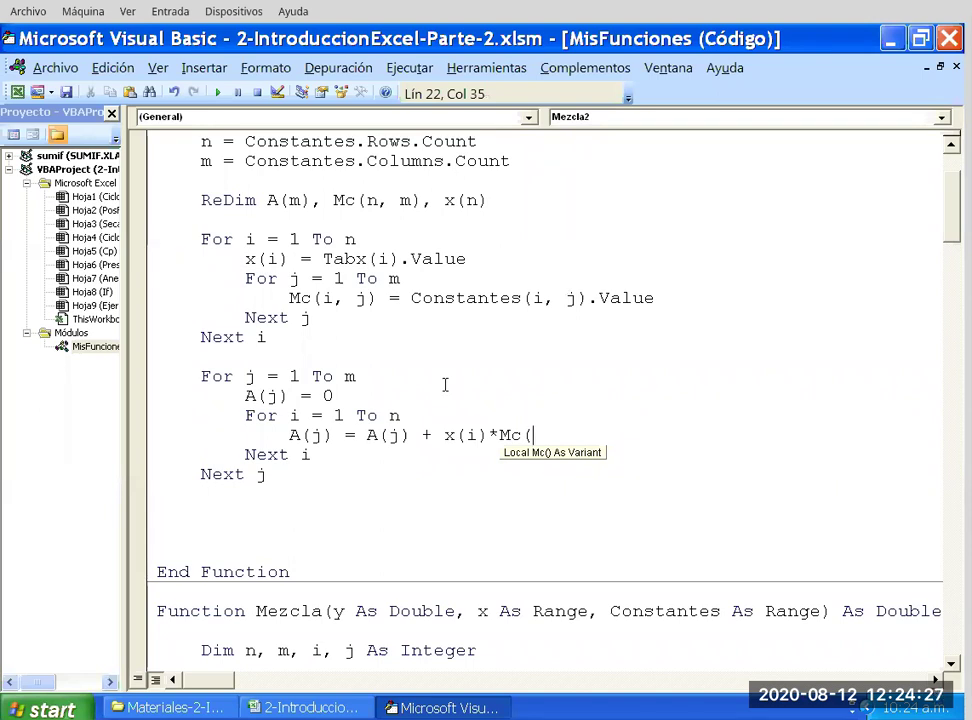
scroll(470, 395, "up", 1)
scroll(488, 403, "up", 1)
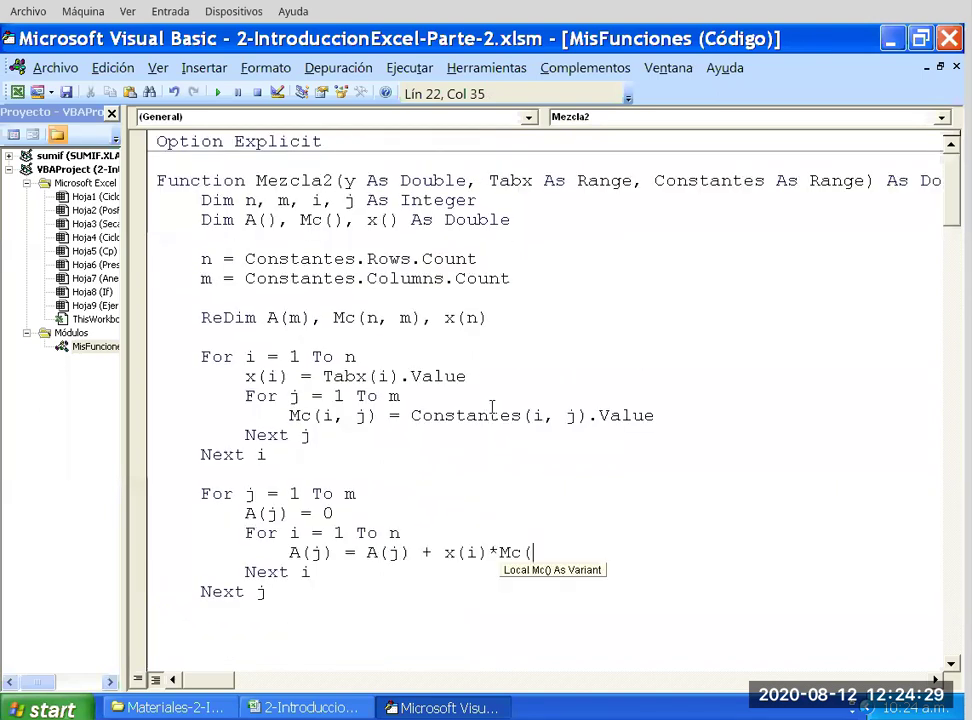
left_click(647, 142)
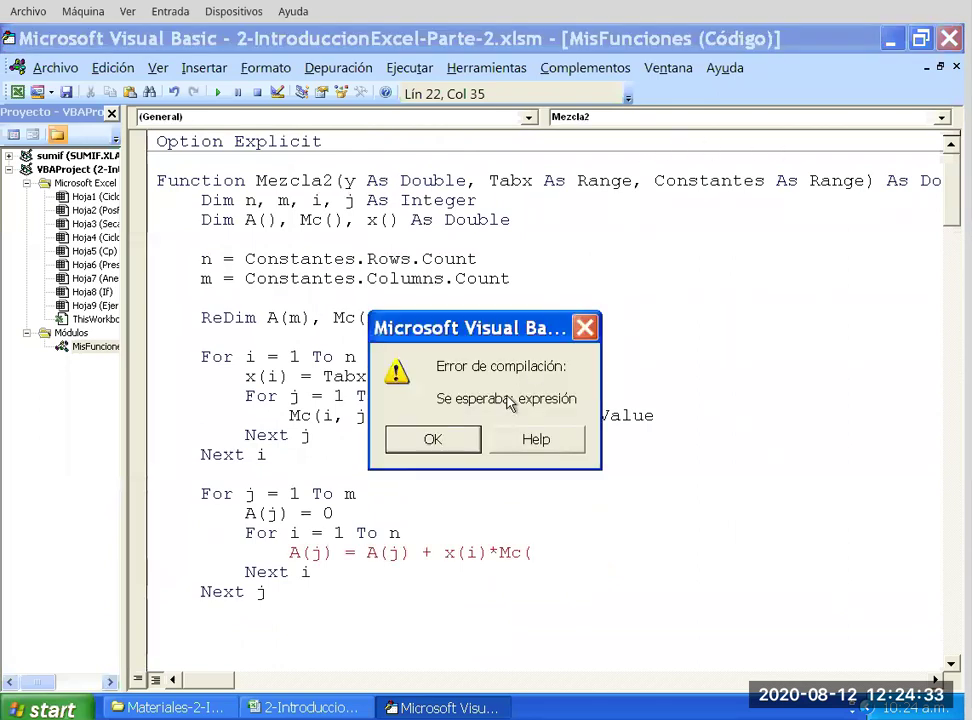
left_click(432, 439)
type("i,j")
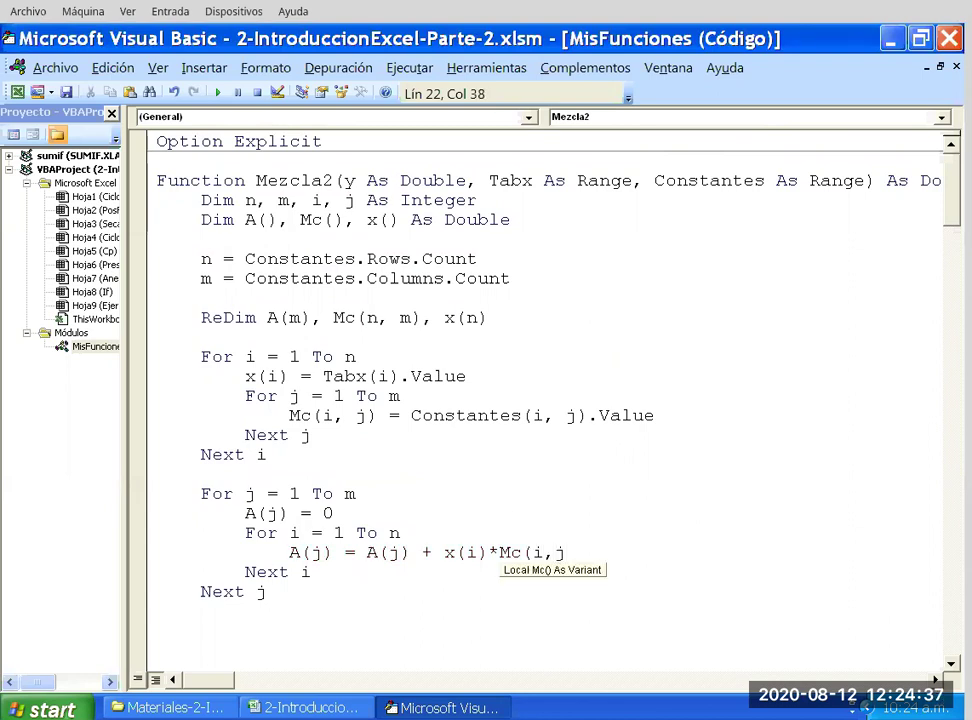
type(")")
Compare Mc(i, j) with Mezcla's Constantes(i, j).Value term to confirm they match.
scroll(505, 516, "down", 1)
scroll(510, 512, "down", 1)
scroll(547, 496, "down", 4)
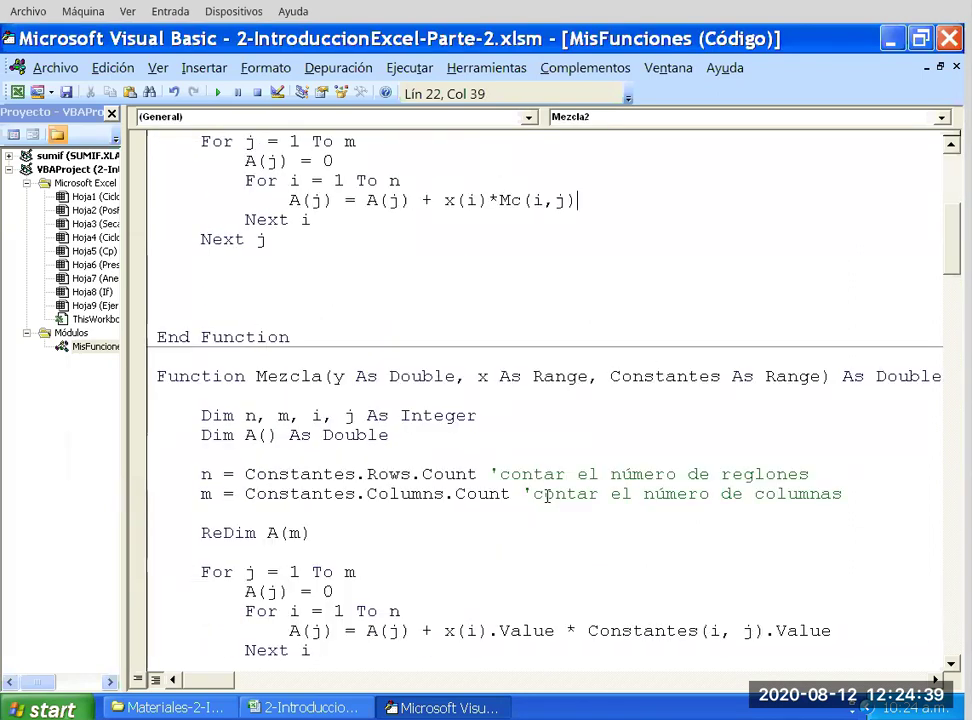
scroll(600, 510, "down", 2)
left_click_drag(588, 513, 815, 470)
key("shift+Right")
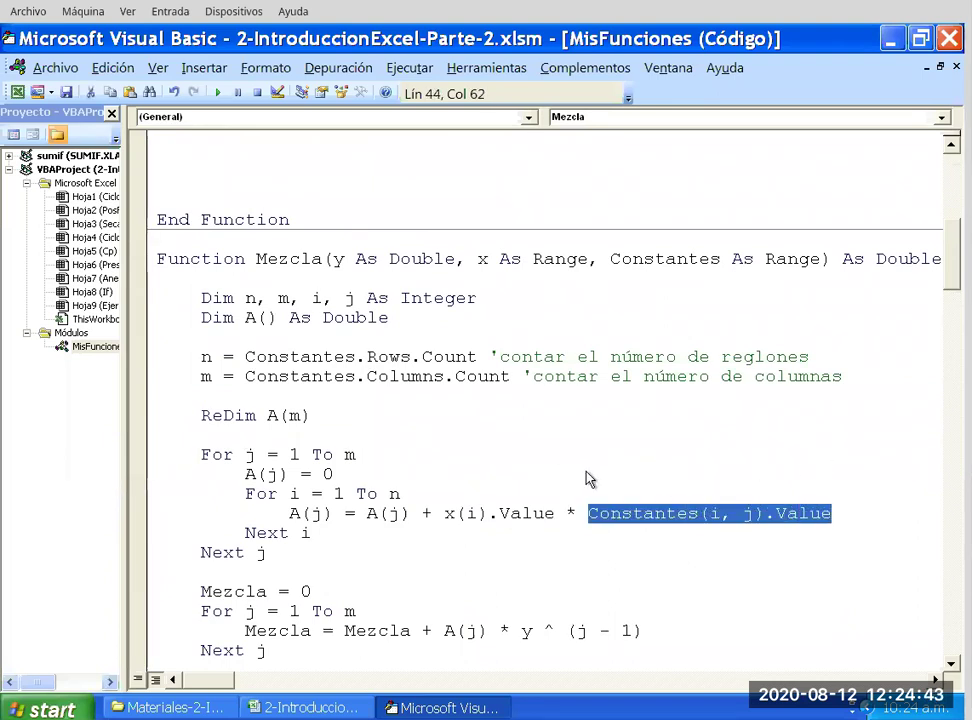
scroll(538, 257, "up", 4)
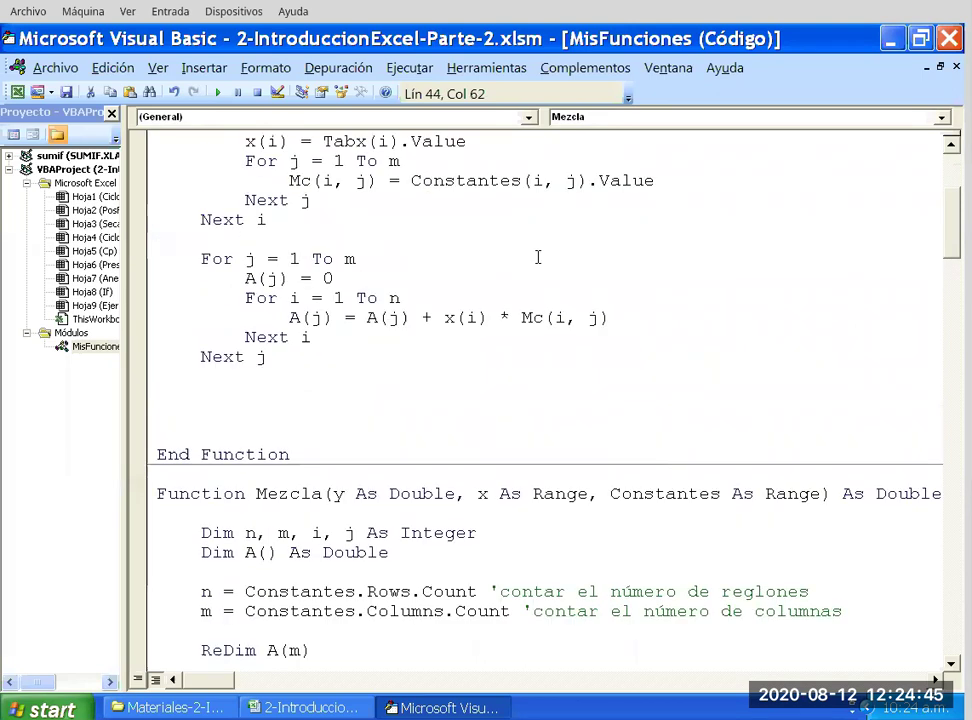
left_click_drag(521, 317, 587, 317)
key("shift+Right")
key("shift+Right")
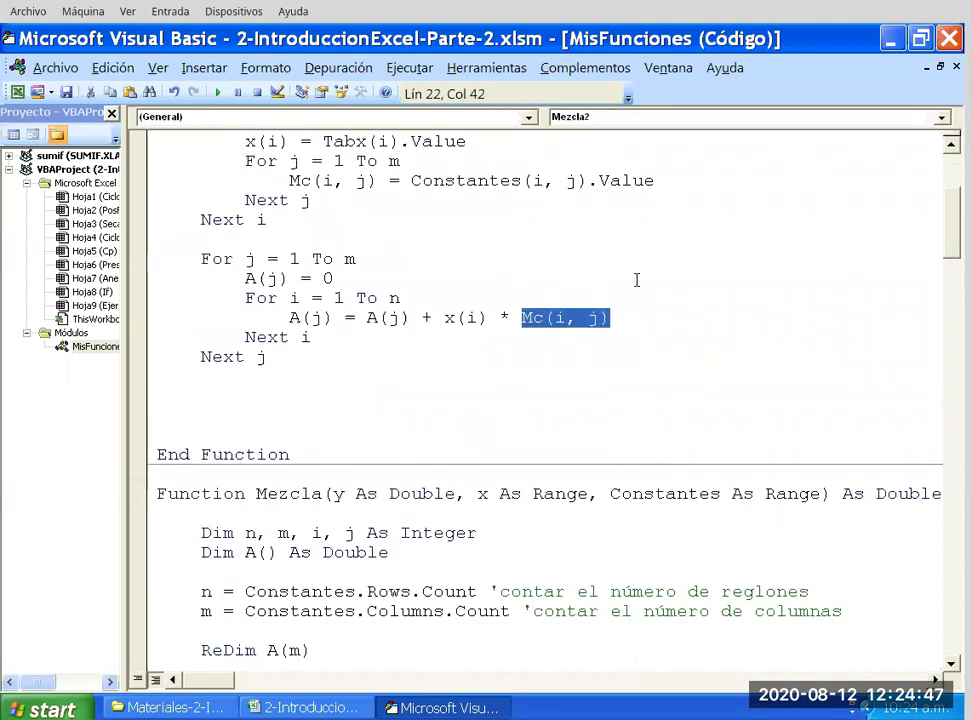
key("Right")
Add blank lines below Next j in Mezcla2 and scroll back over the code.
key("Down")
key("Down")
key("Return")
key("Return")
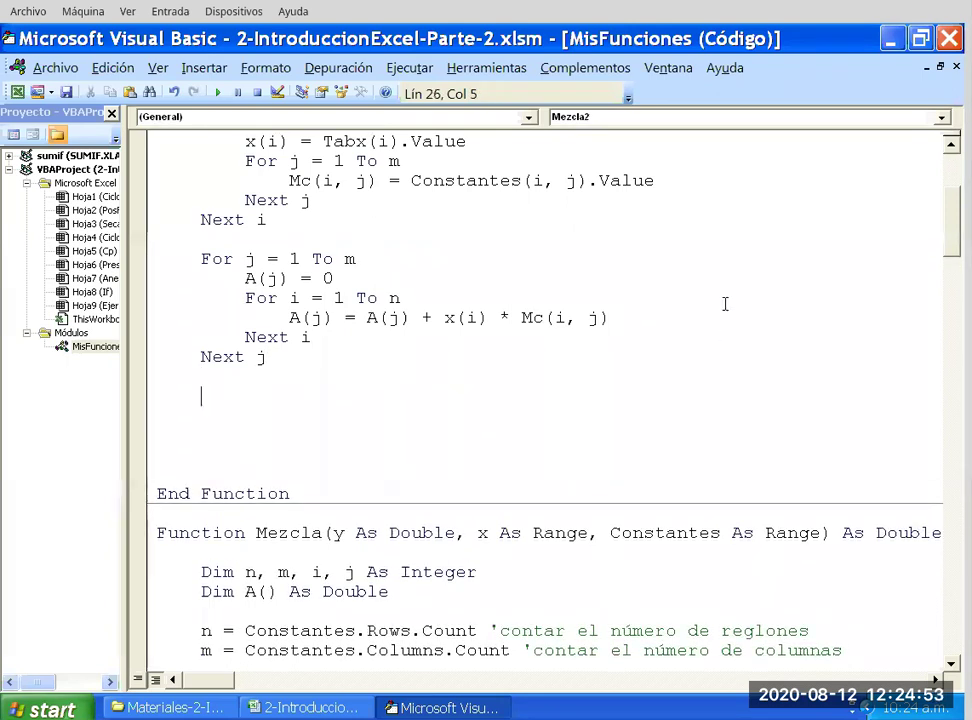
scroll(640, 204, "up", 2)
scroll(629, 215, "up", 1)
scroll(637, 236, "down", 6)
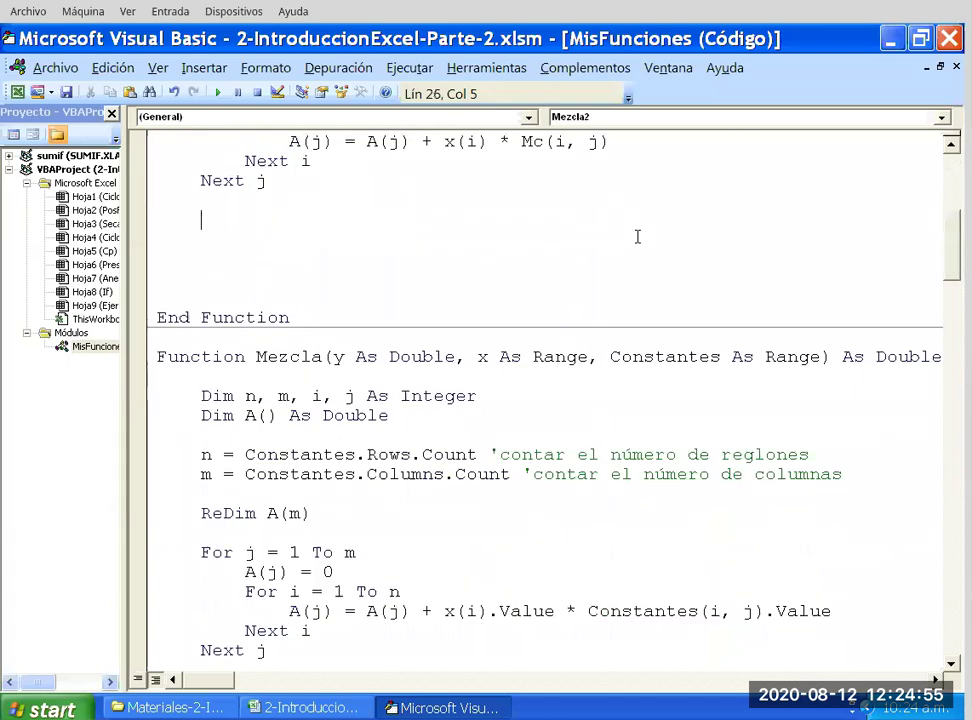
scroll(637, 236, "down", 4)
scroll(603, 224, "up", 2)
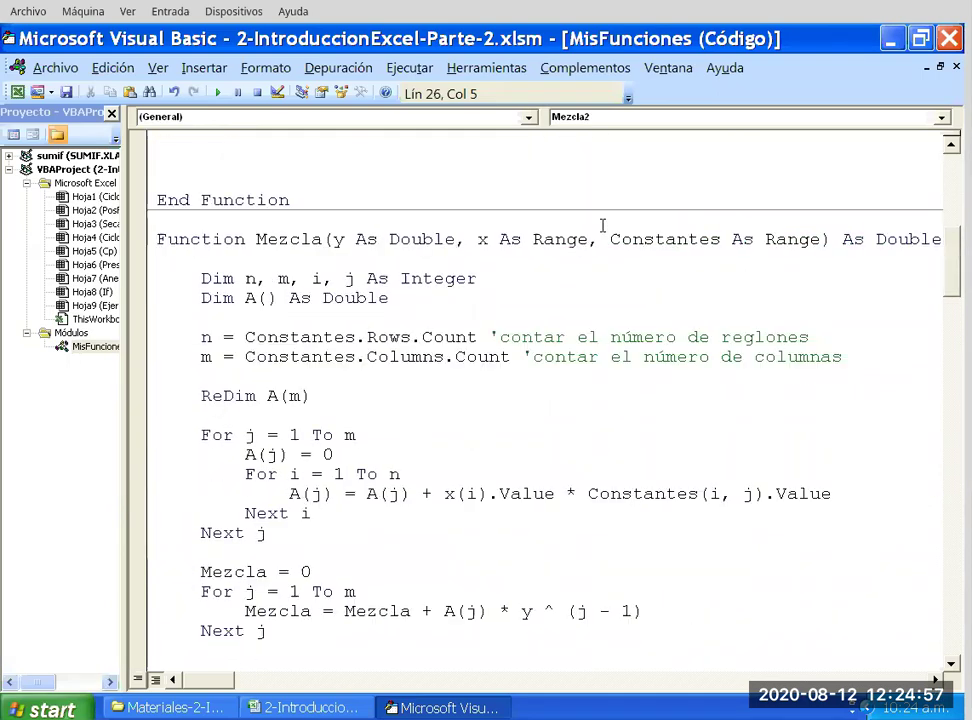
scroll(603, 224, "up", 3)
Check the B, C and D header, value and label cells on the Ejercicio sheet, then return to the VBA editor.
left_click(310, 708)
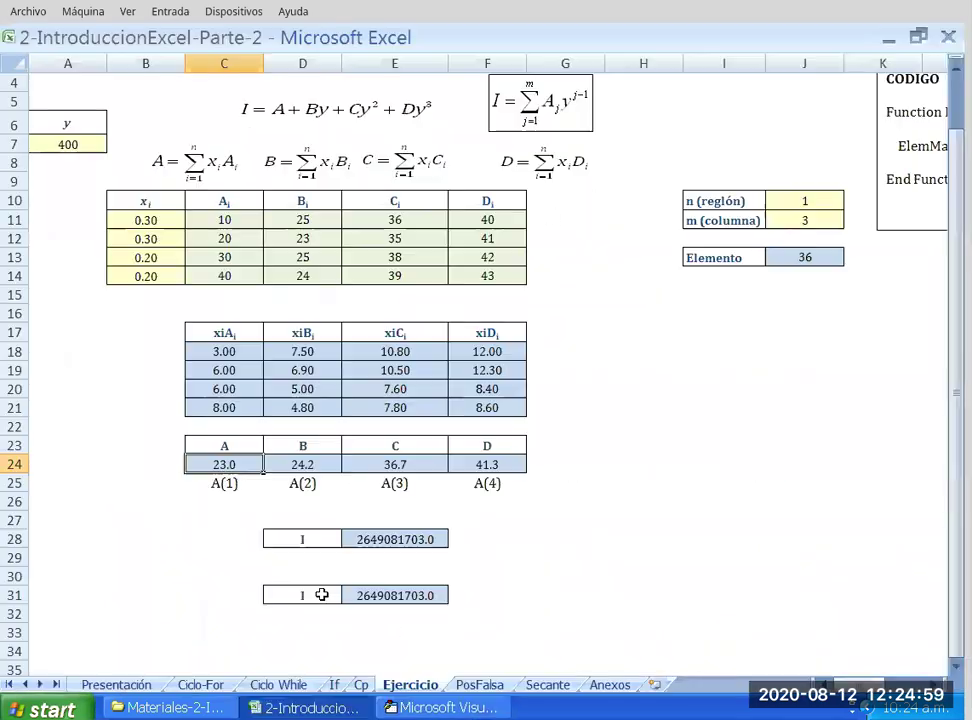
key("Down")
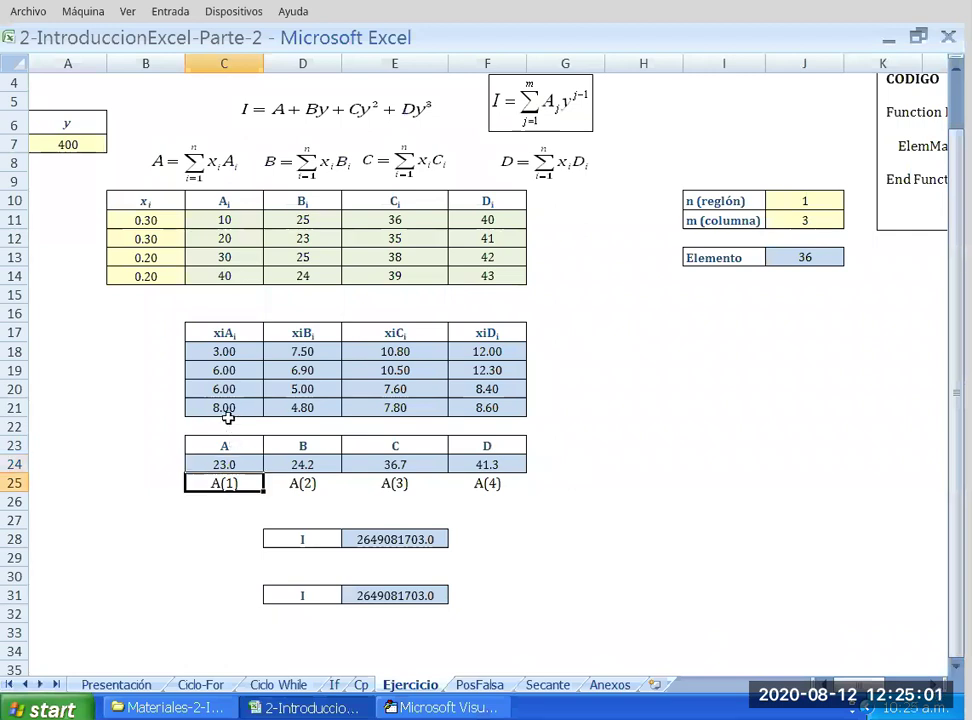
left_click(212, 442)
key("Right")
left_click_drag(303, 445, 303, 483)
left_click_drag(395, 445, 395, 483)
left_click_drag(487, 445, 487, 483)
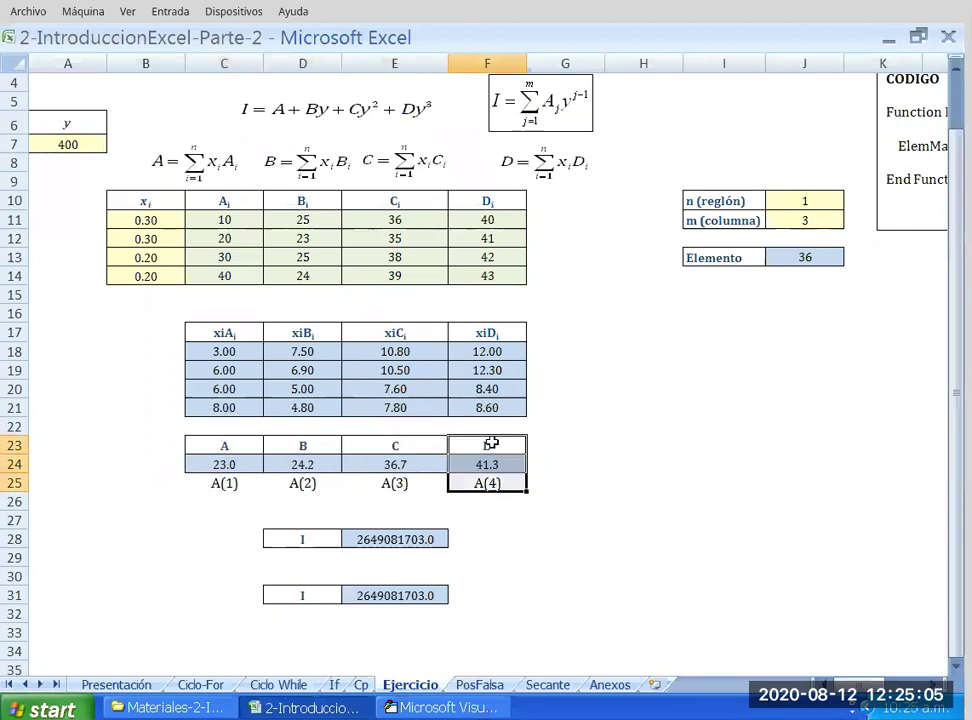
scroll(479, 386, "up", 1)
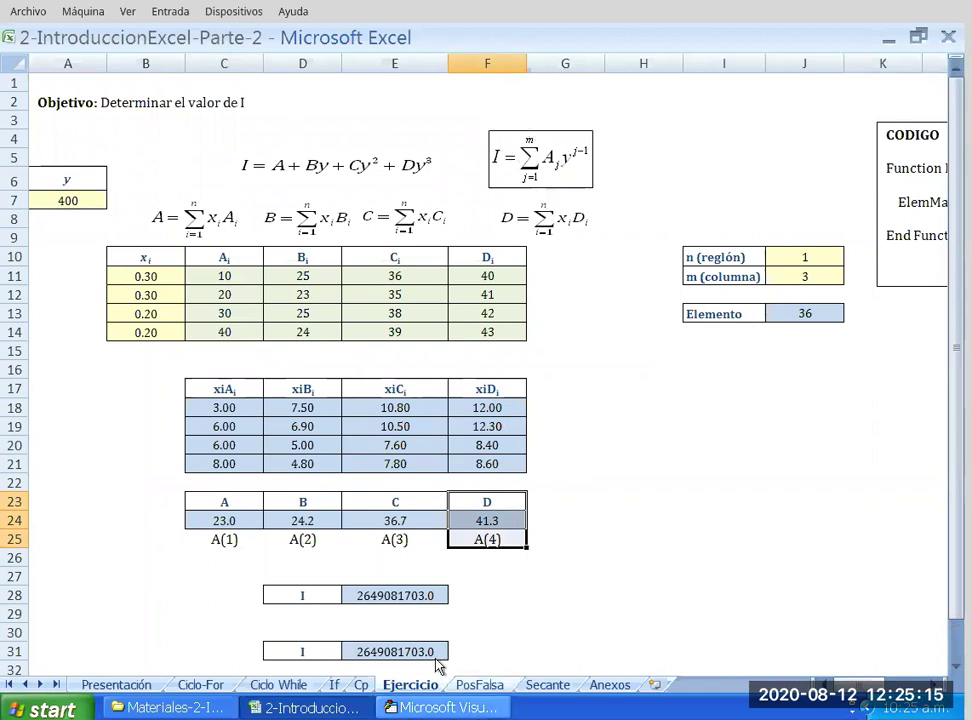
left_click(440, 707)
scroll(404, 330, "up", 2)
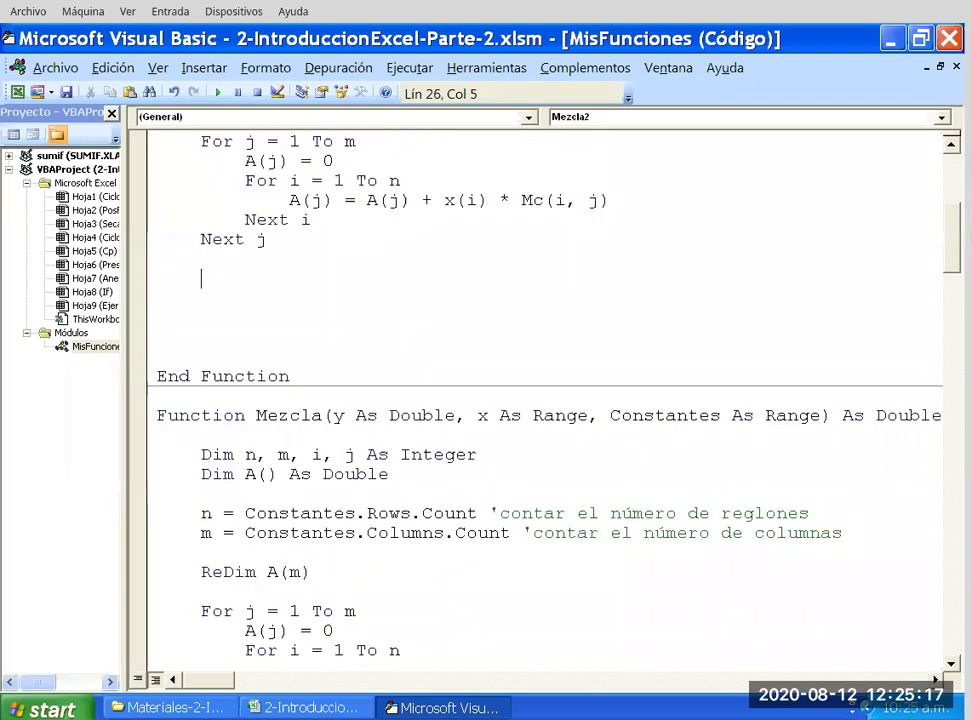
Initialize the result with Mezcla2 = 0 below the coefficient loops.
scroll(228, 297, "up", 1)
scroll(277, 338, "up", 2)
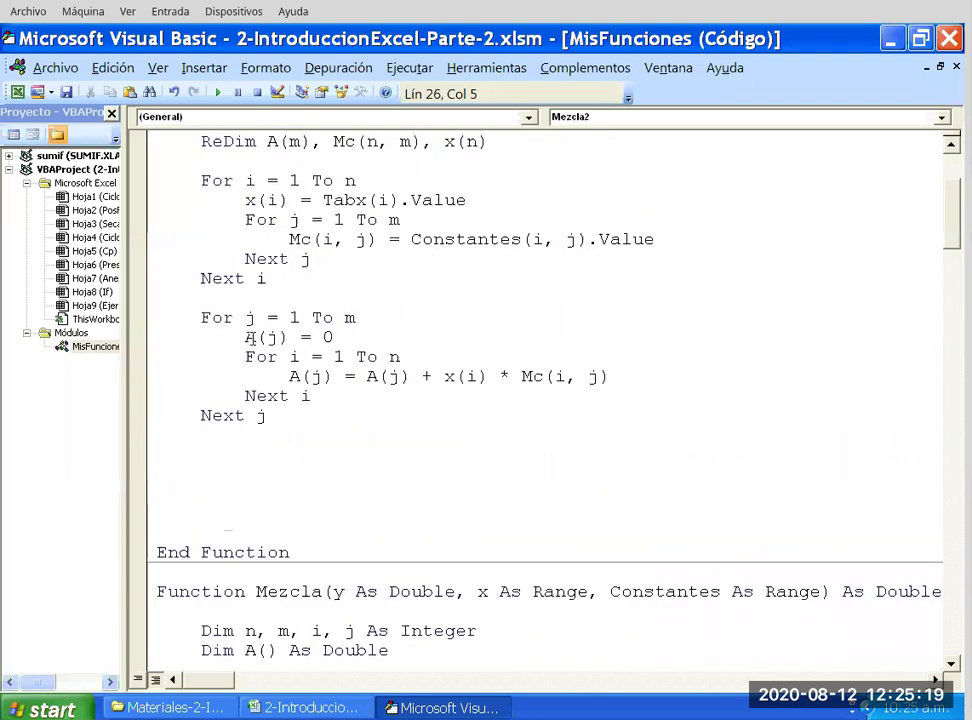
type("Mezcla ")
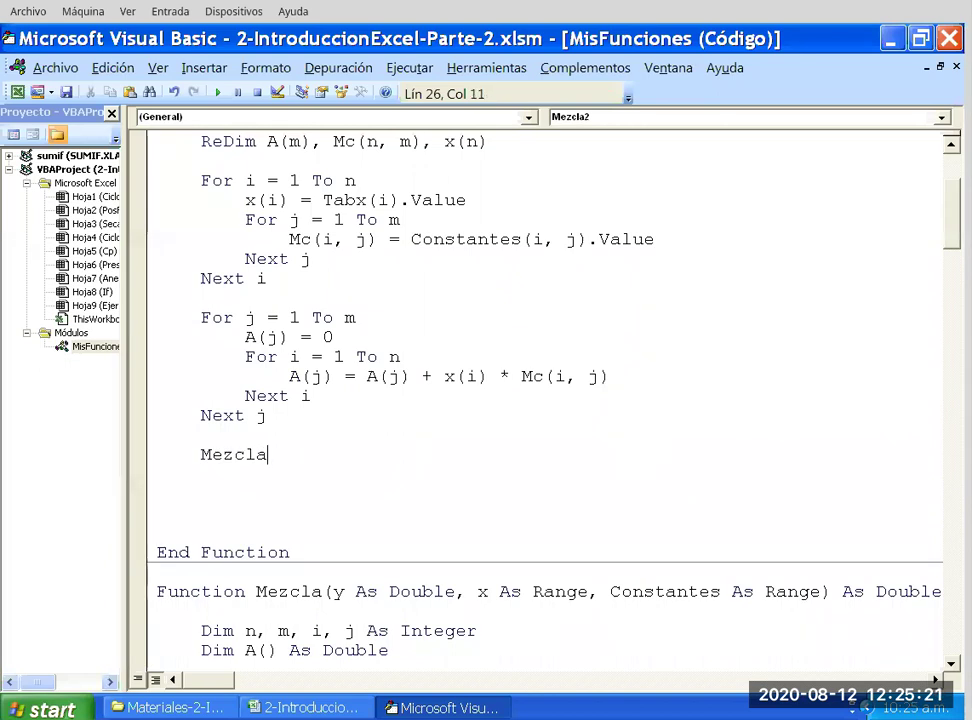
type("=0")
key("shift+Down")
key("Left")
scroll(339, 228, "up", 3)
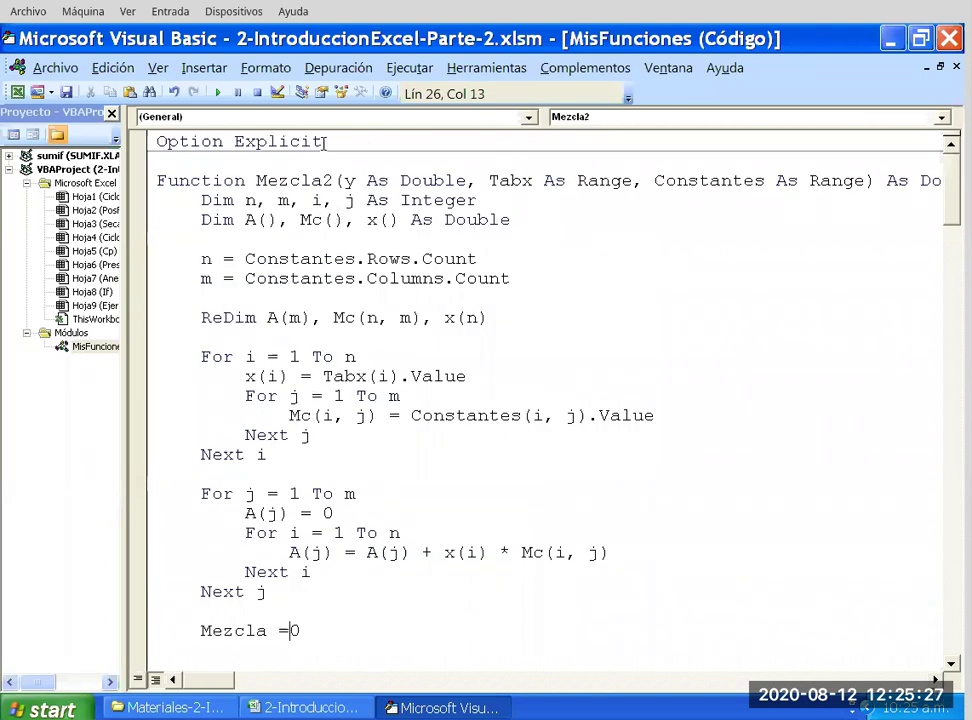
double_click(275, 180)
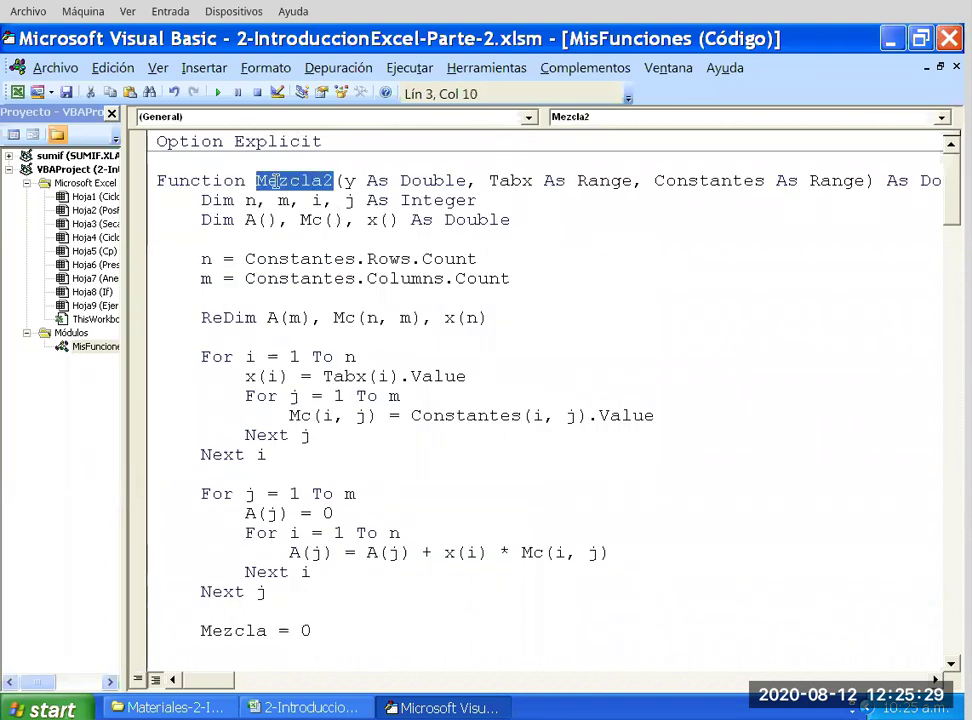
scroll(245, 536, "down", 1)
left_click(268, 571)
type("2")
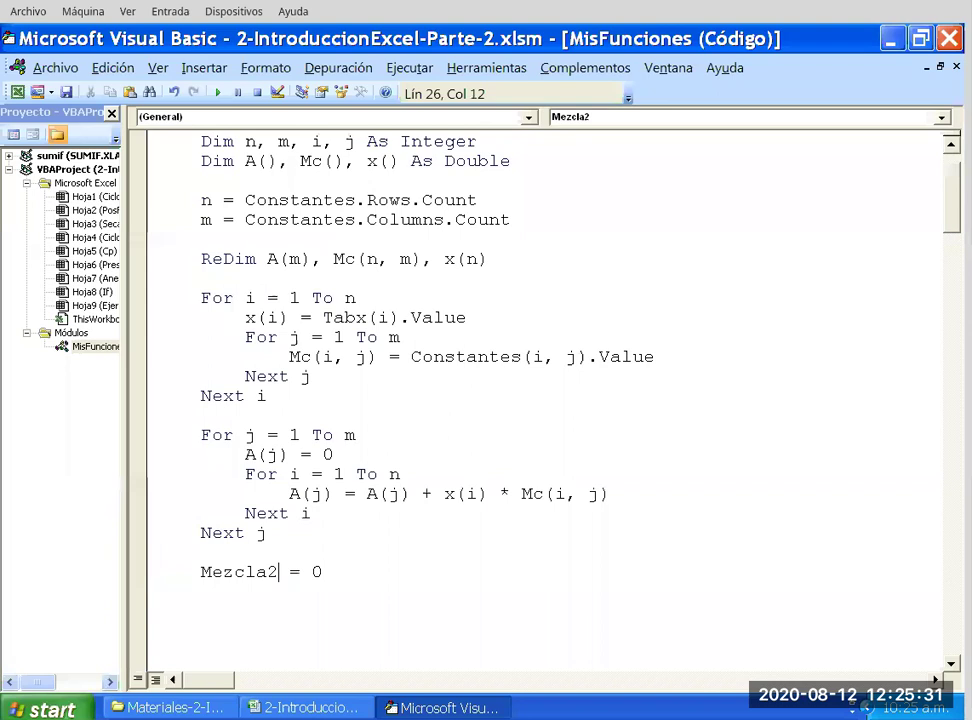
key("Home")
key("shift+Right")
key("shift+Right")
key("shift+Right")
key("shift+Right")
key("shift+Right")
key("shift+Right")
key("shift+Right")
key("shift+Right")
key("End")
key("Return")
Add an empty For j = 1 To m … Next j loop below it.
type("f")
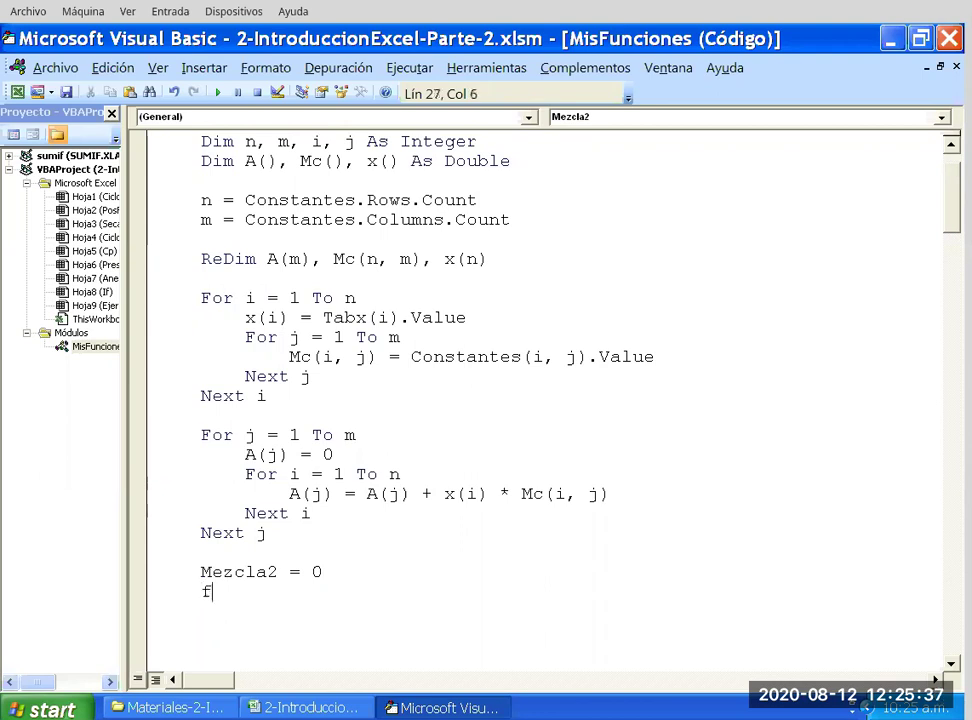
type("or")
type(" ji")
key("BackSpace")
type("=1 to m")
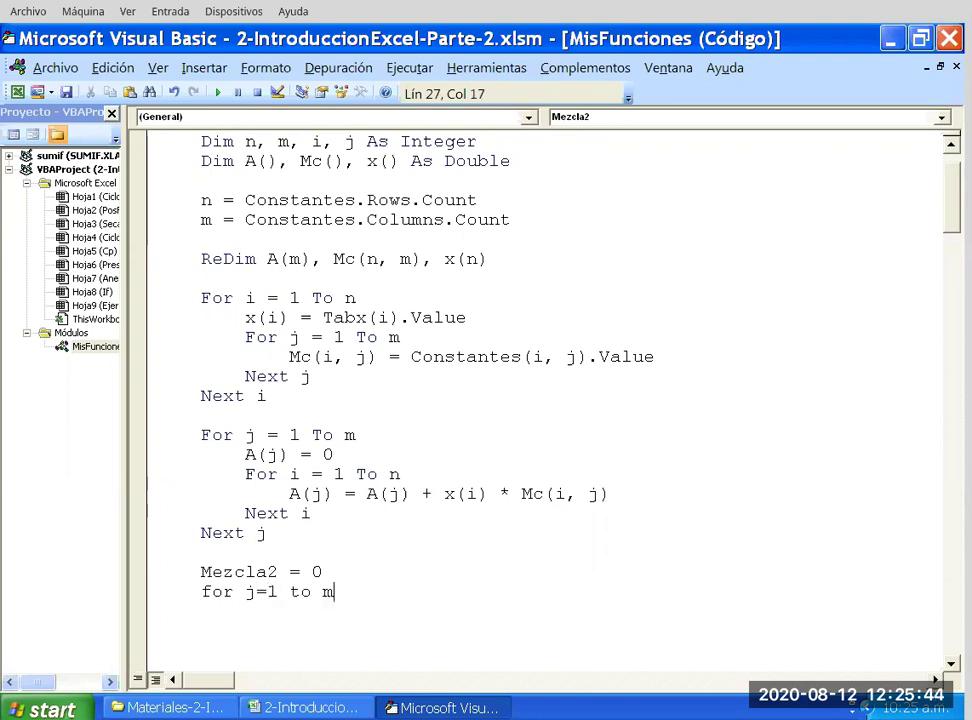
key("Return")
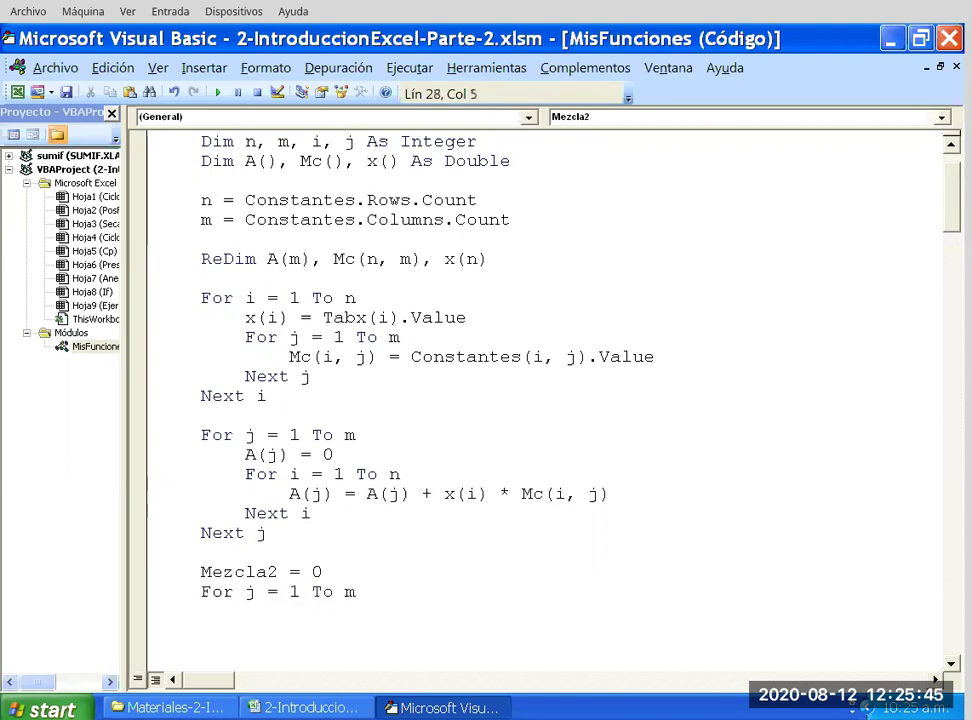
scroll(757, 515, "down", 3)
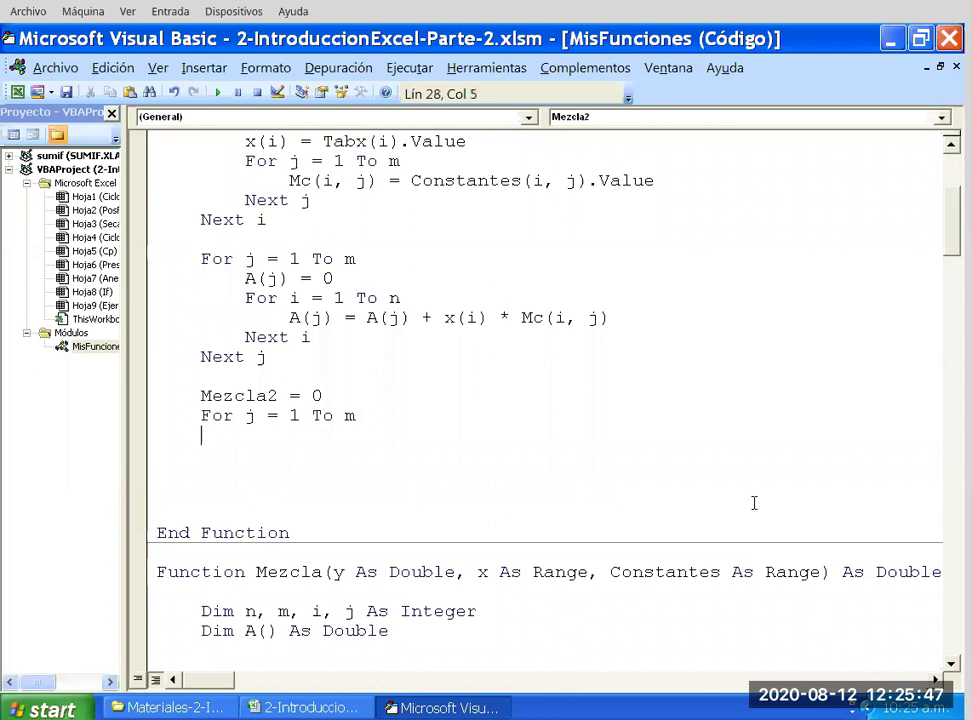
type("Next j")
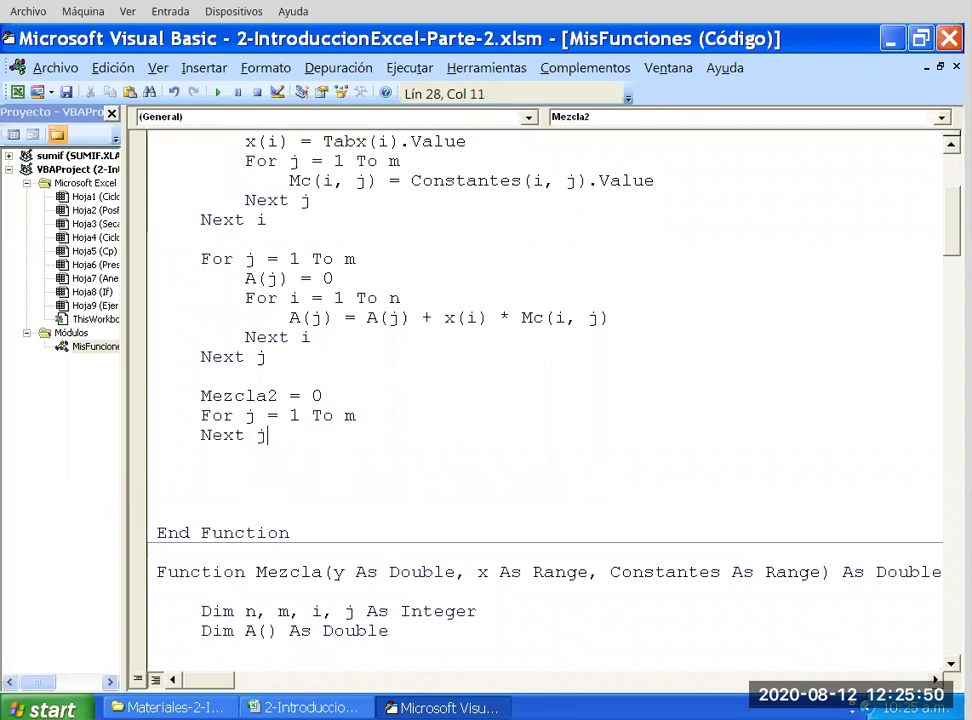
key("Up")
key("Return")
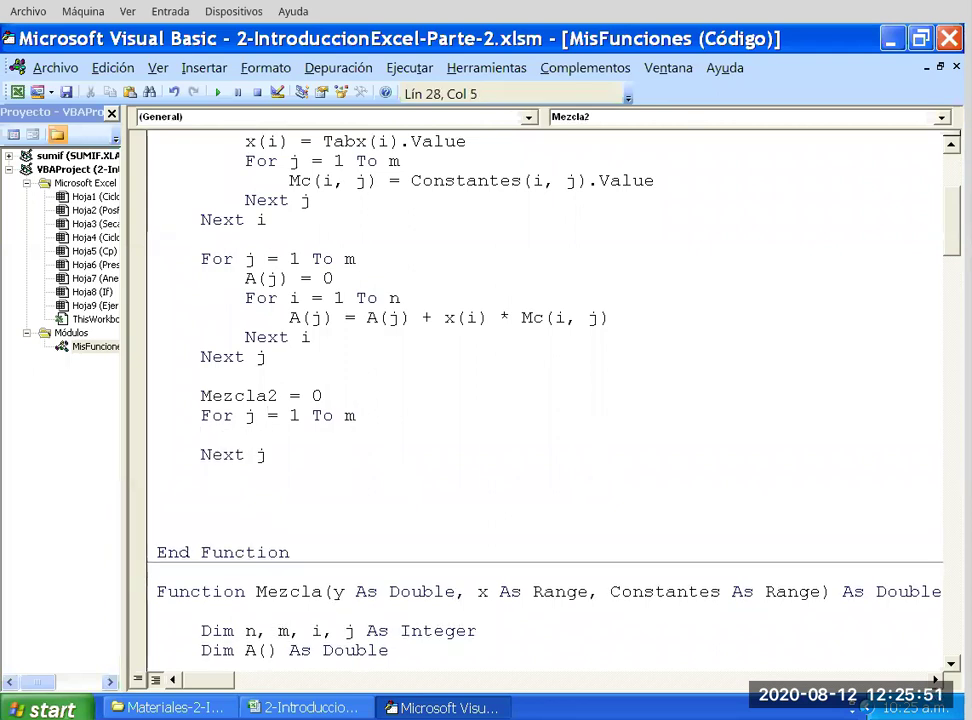
key("Tab")
Fill the loop body with Mezcla2 = Mezcla2 + A(j) * y ^ (j - 1).
type("Mezcla2=")
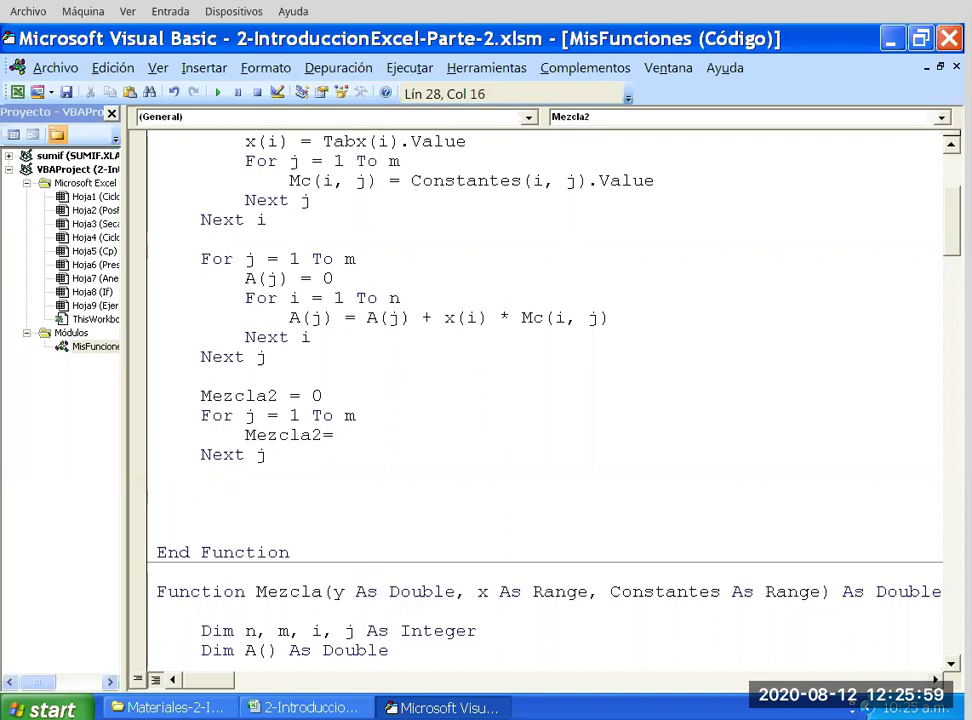
type("Mezcla2")
type("+")
type("A(")
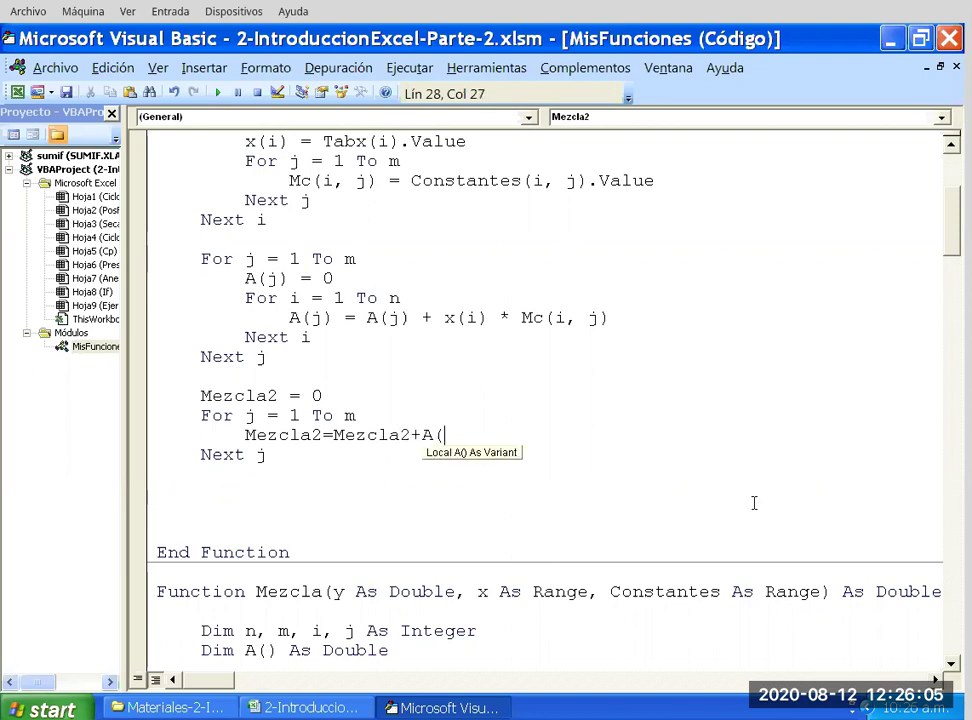
type("j)")
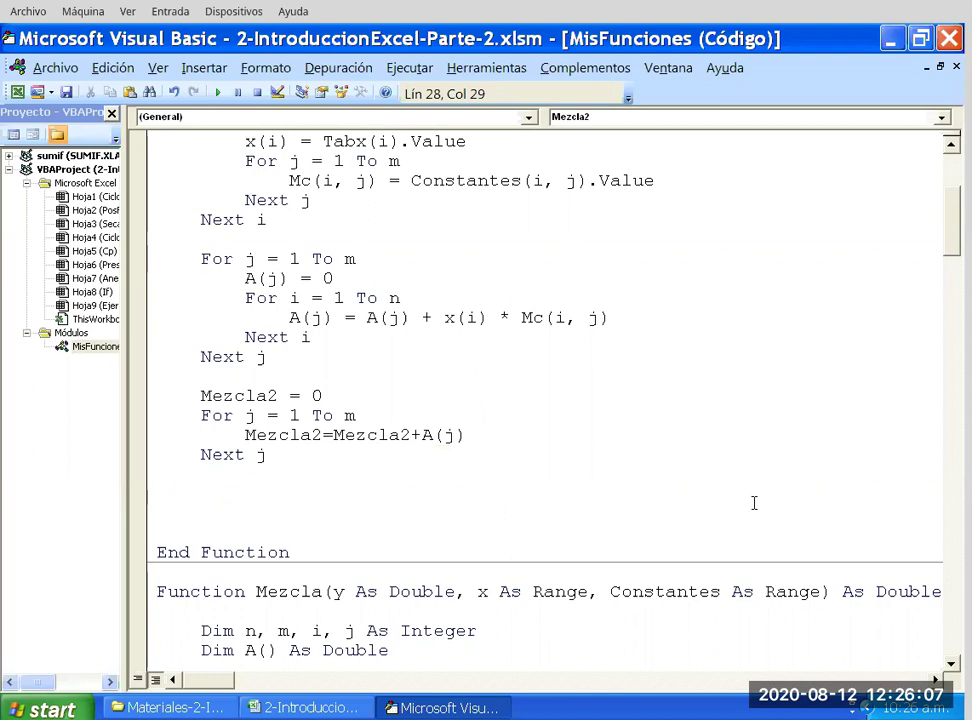
type("*y^(")
type("j-1])")
key("BackSpace")
key("BackSpace")
type(")")
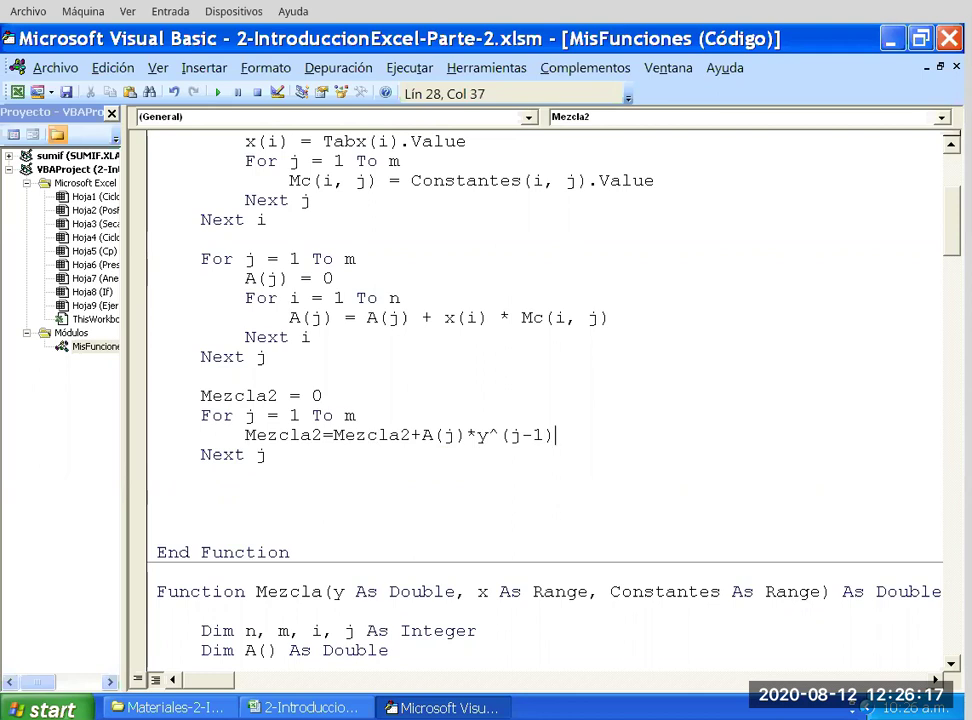
left_click(310, 708)
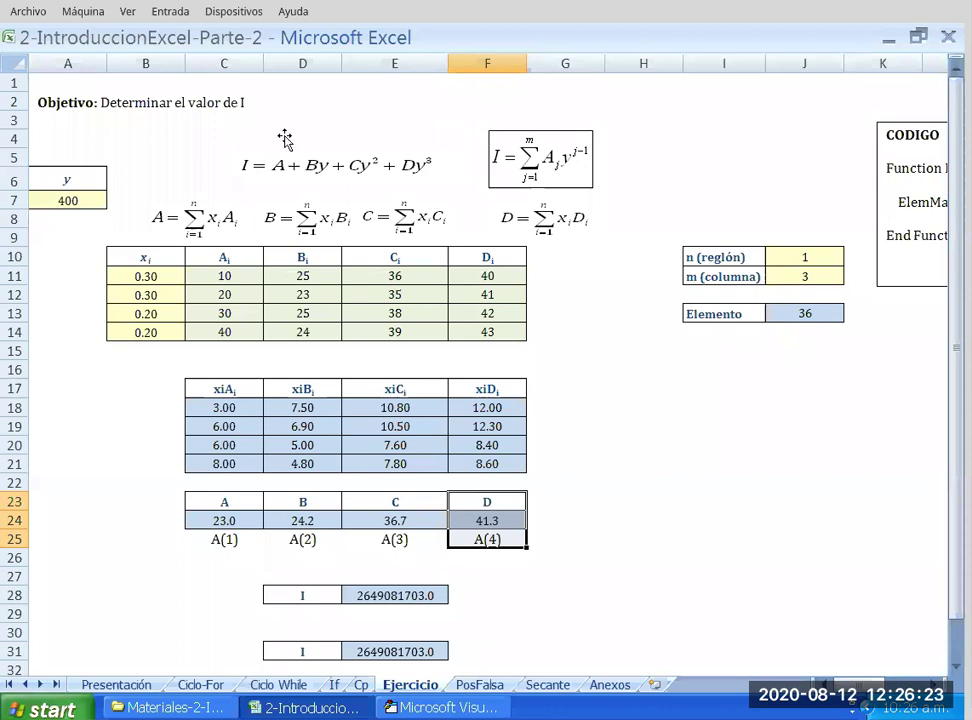
left_click(448, 707)
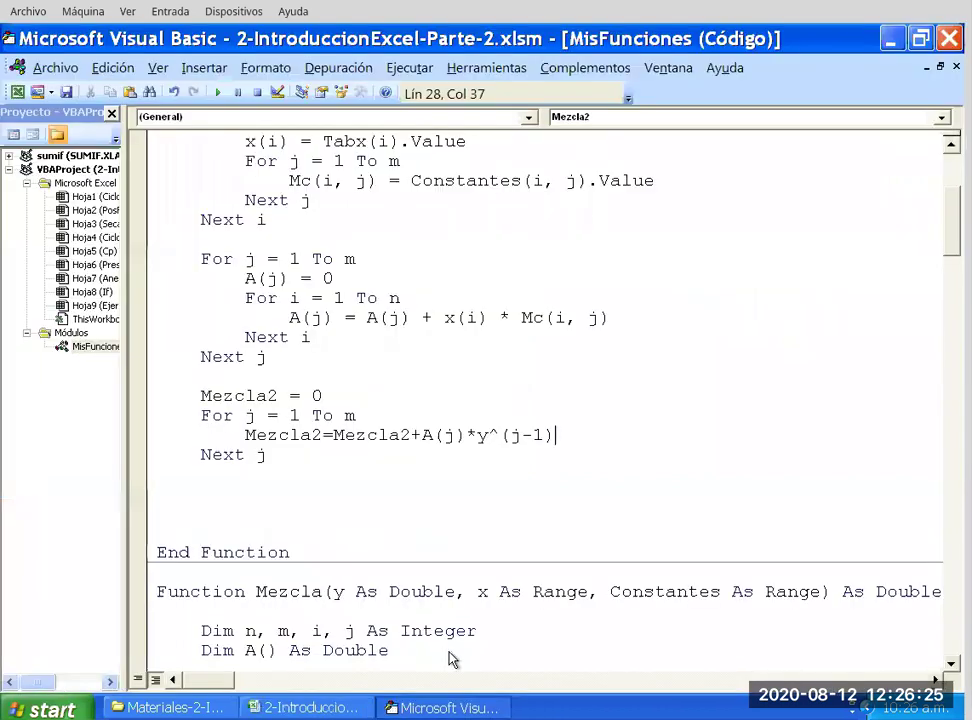
left_click(432, 488)
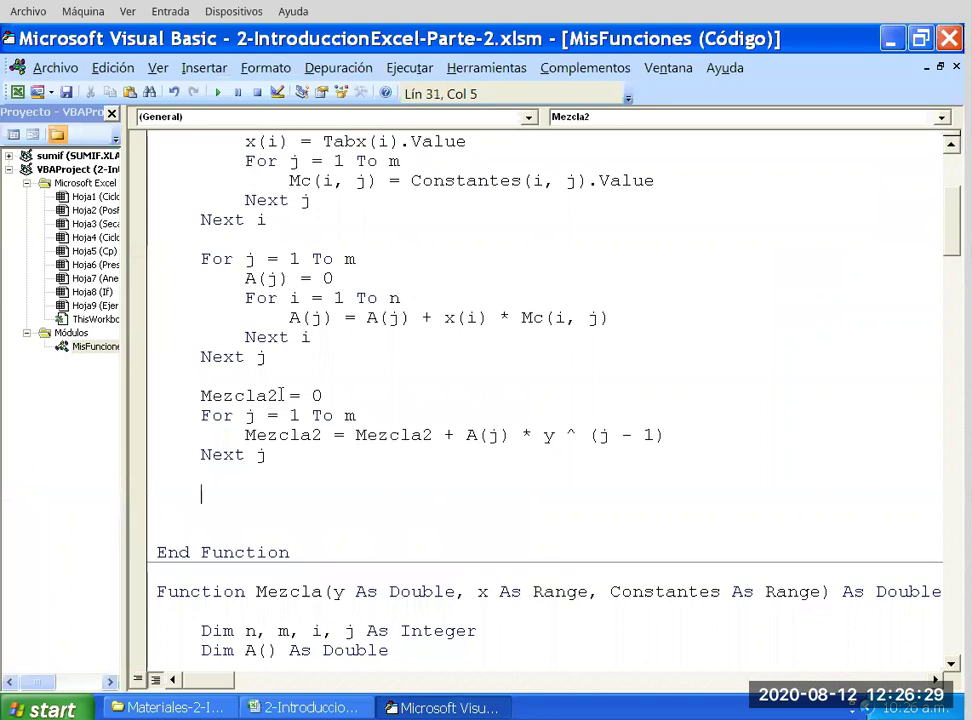
Compare the Mezcla2 and Mezcla function names in their headers.
scroll(301, 137, "up", 4)
left_click(256, 180)
key("shift+Right")
key("shift+Right")
key("shift+Right")
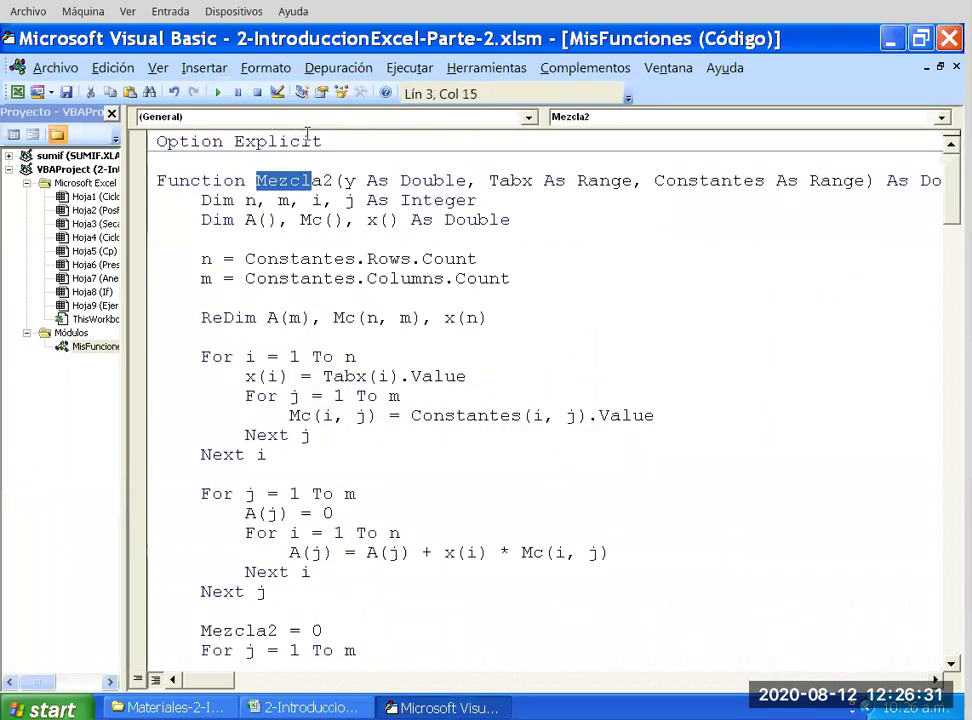
key("shift+Right")
key("shift+Right")
scroll(434, 256, "down", 3)
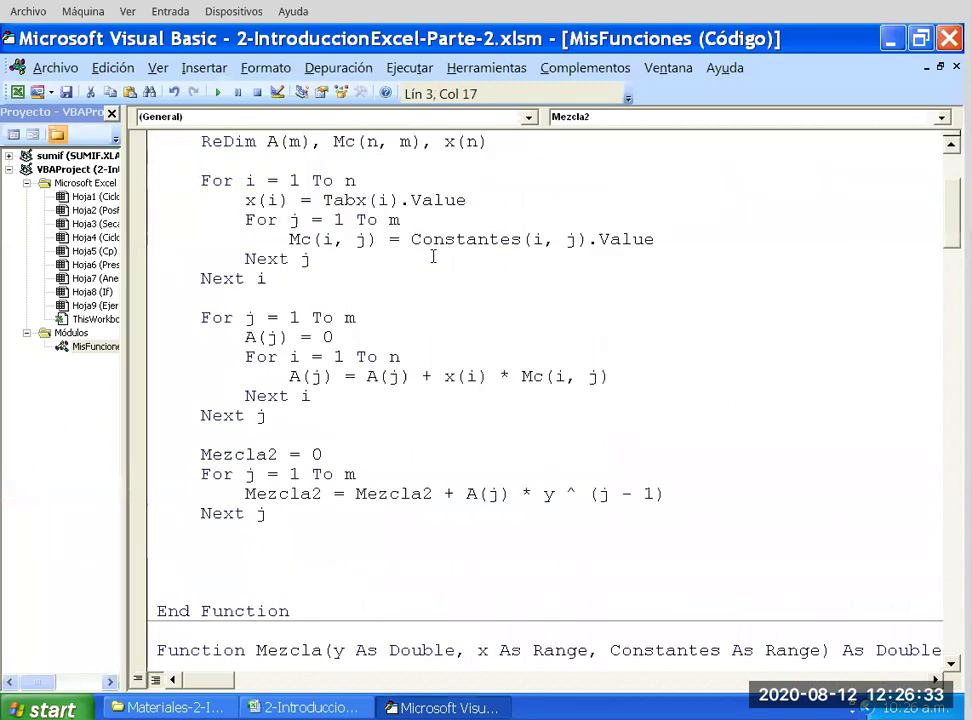
scroll(232, 455, "down", 1)
left_click(260, 455)
scroll(341, 425, "down", 3)
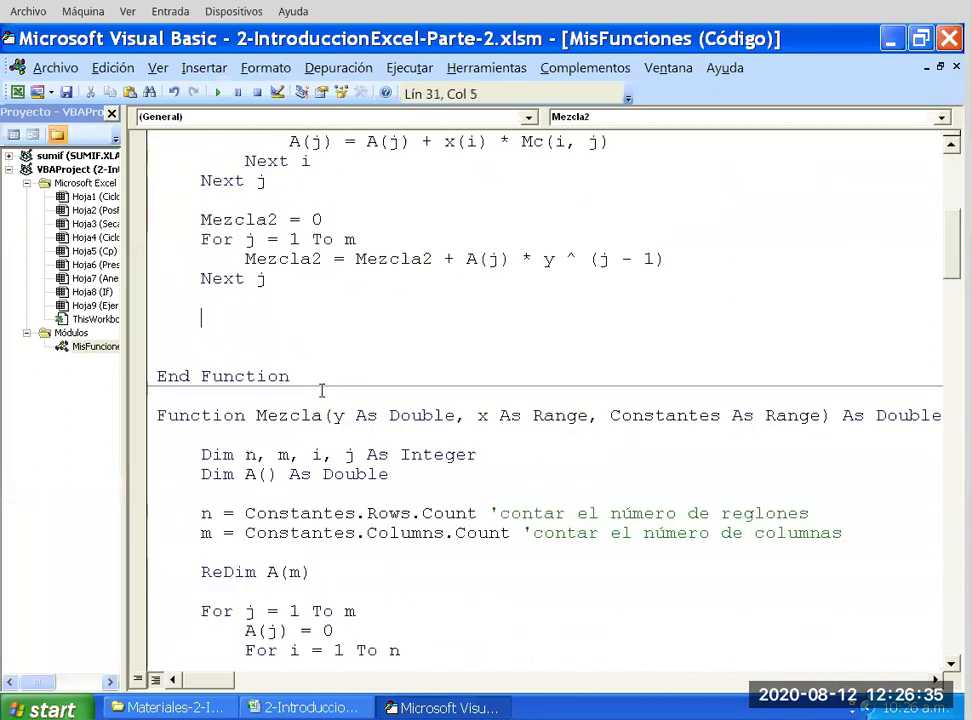
left_click(322, 415)
key("shift+Left")
key("shift+Left")
key("shift+Left")
key("shift+Left")
key("shift+Left")
key("shift+Left")
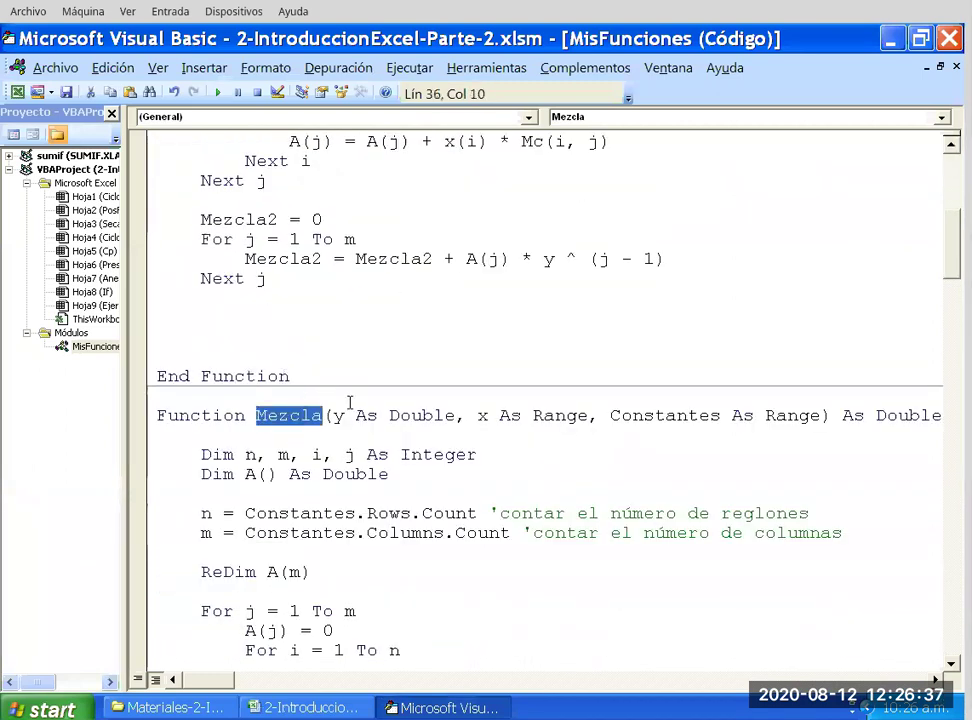
scroll(443, 382, "up", 2)
Delete the blank lines before End Function and select Mezcla2 in the Function header.
key("ctrl+shift+F2")
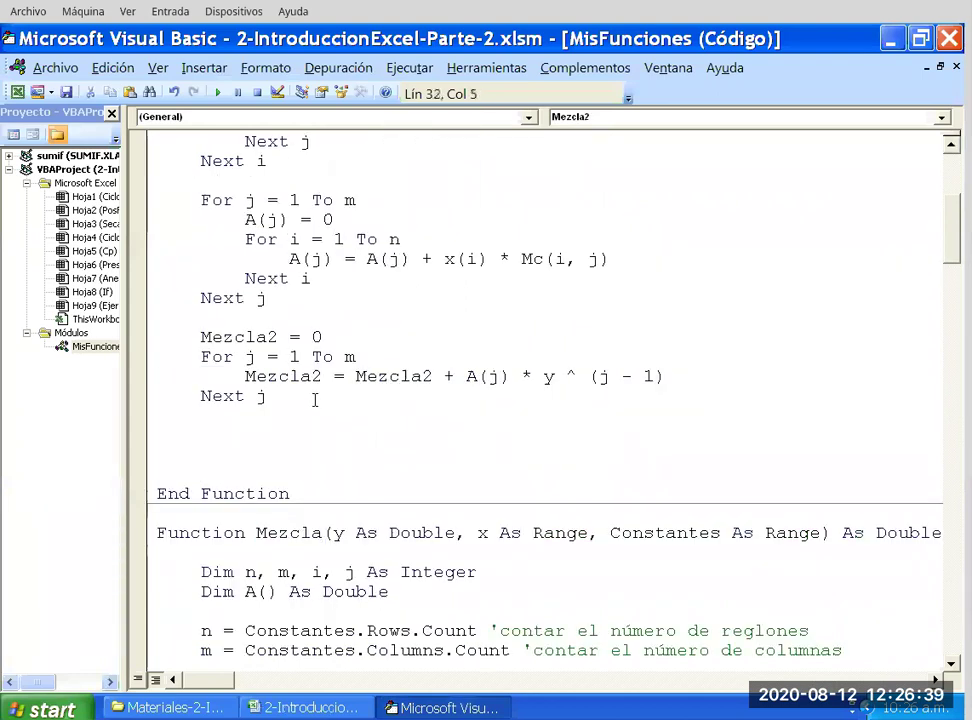
key("BackSpace")
key("BackSpace")
key("BackSpace")
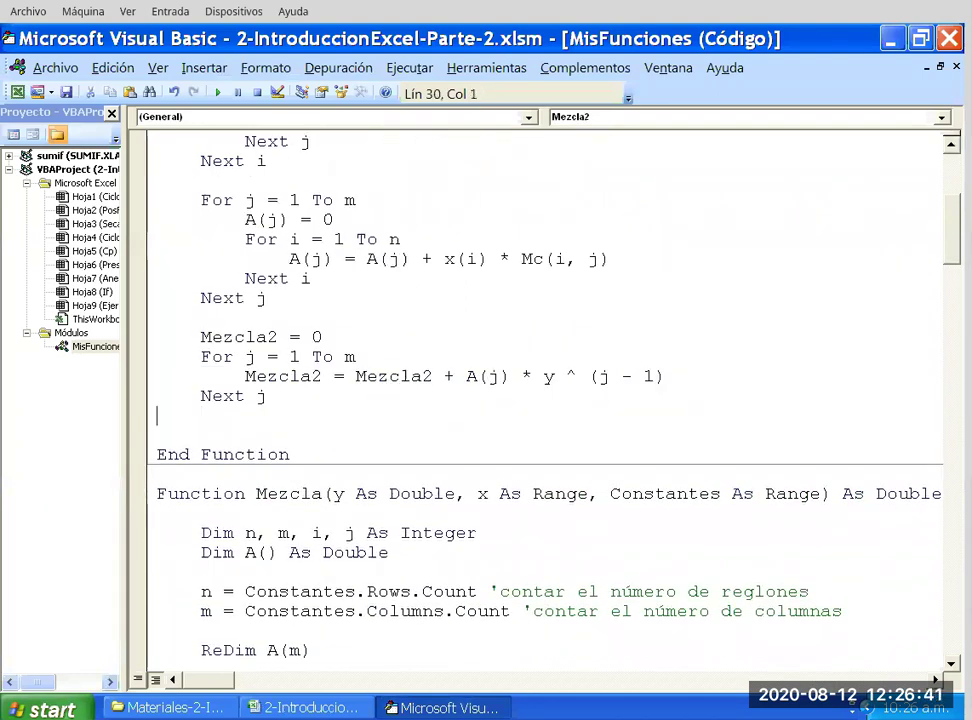
key("BackSpace")
scroll(522, 379, "up", 3)
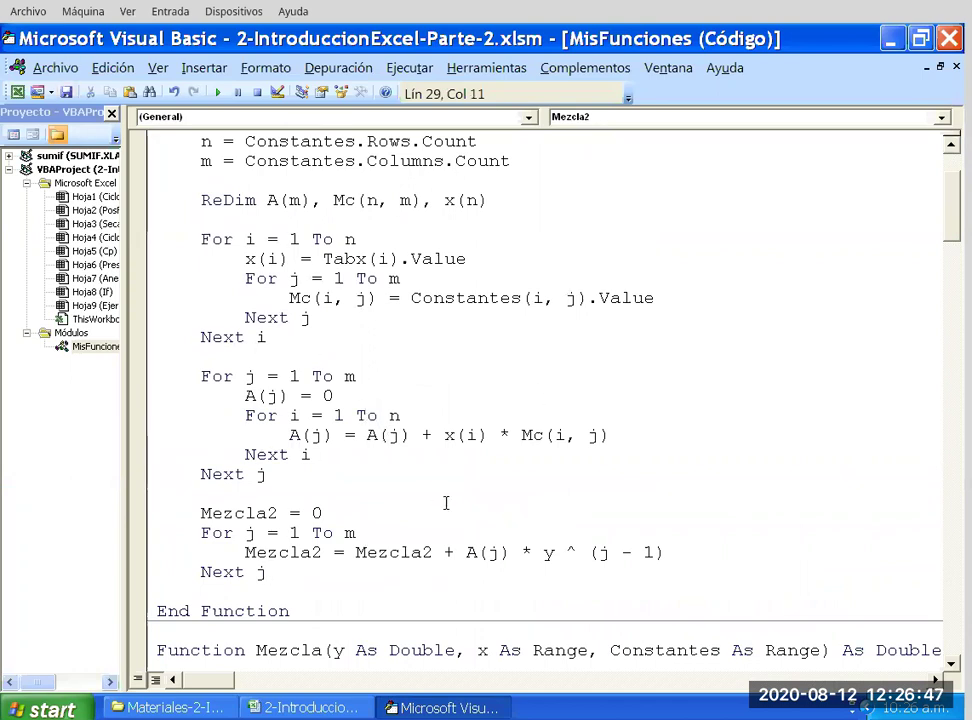
scroll(440, 495, "up", 1)
scroll(420, 475, "up", 1)
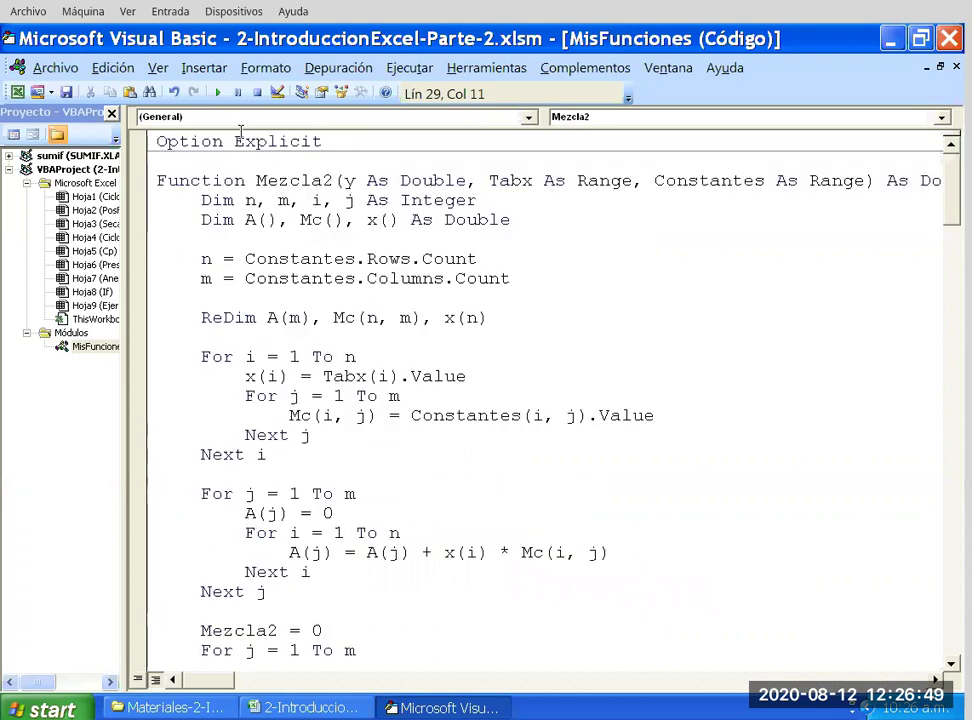
double_click(293, 181)
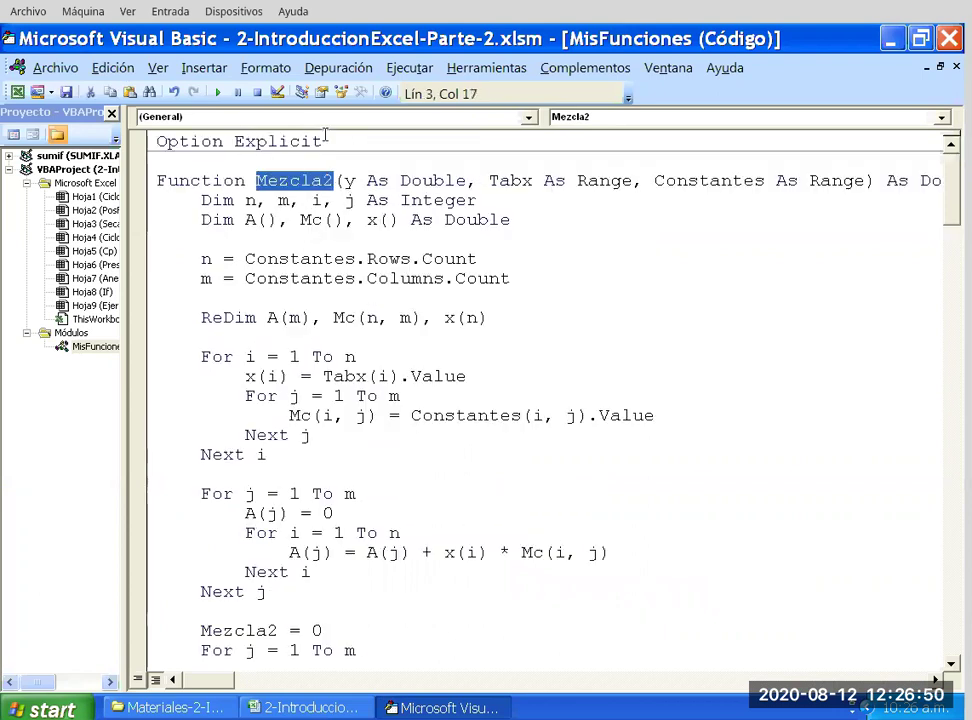
Copy the I label from D31 into D33 on the Ejercicio sheet.
left_click(279, 676)
scroll(300, 600, "down", 2)
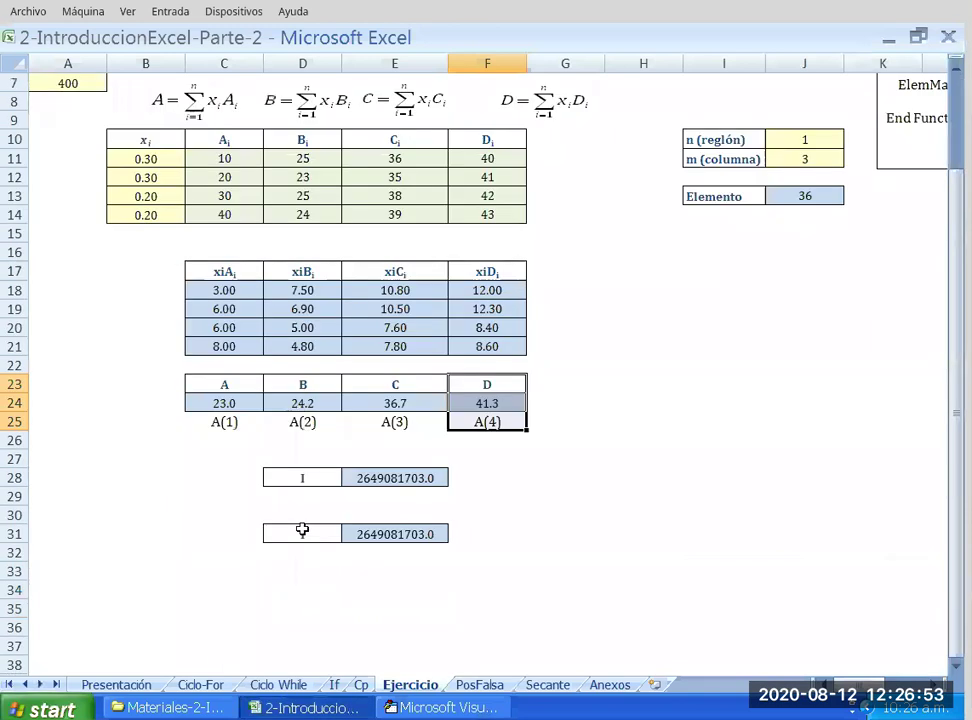
scroll(315, 450, "down", 1)
key("ctrl+c")
key("Down")
key("Down")
key("ctrl+v")
key("Escape")
key("Right")
Replace the Mezcla formula pasted from E31 into E33 with a new formula starting =Mezcla2(.
key("Up")
key("Up")
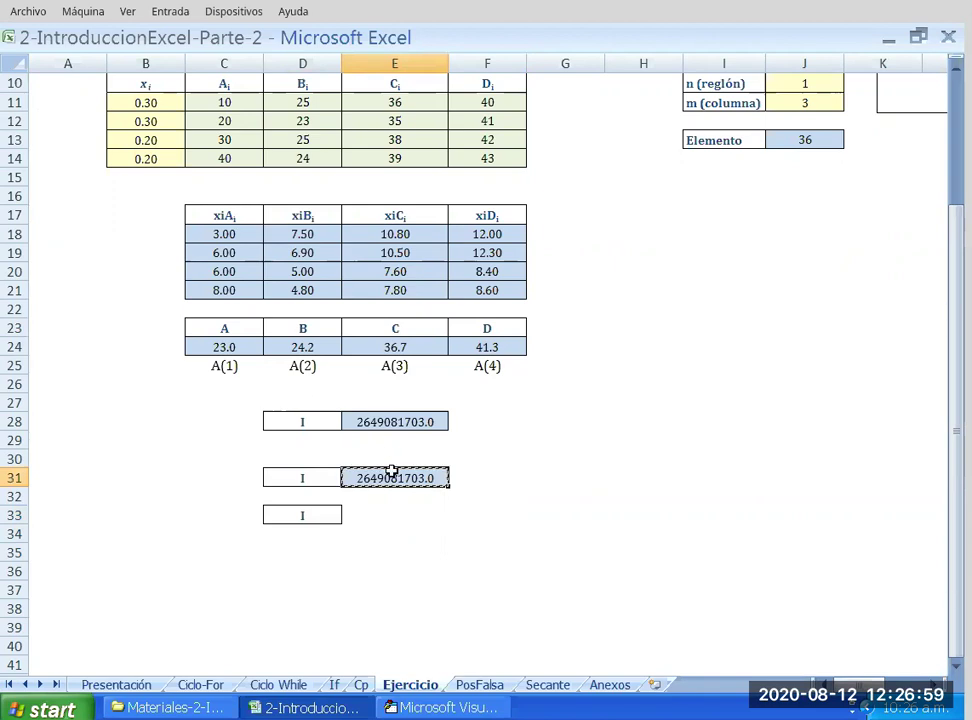
key("ctrl+c")
key("Down")
key("Down")
key("ctrl+v")
key("Escape")
key("Delete")
type("=")
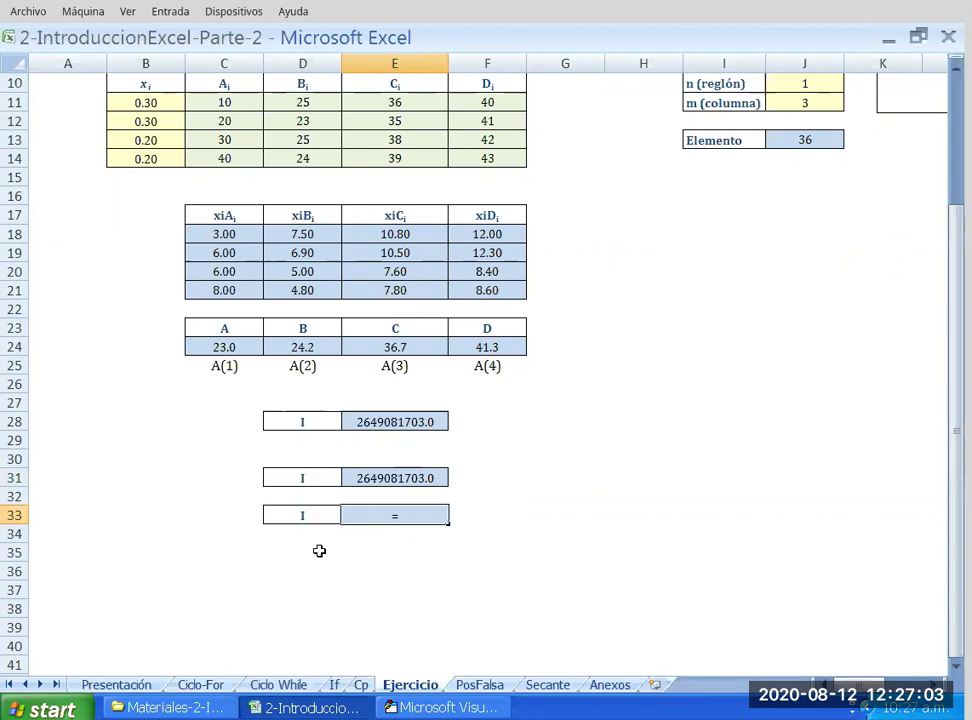
type("Mezcla2")
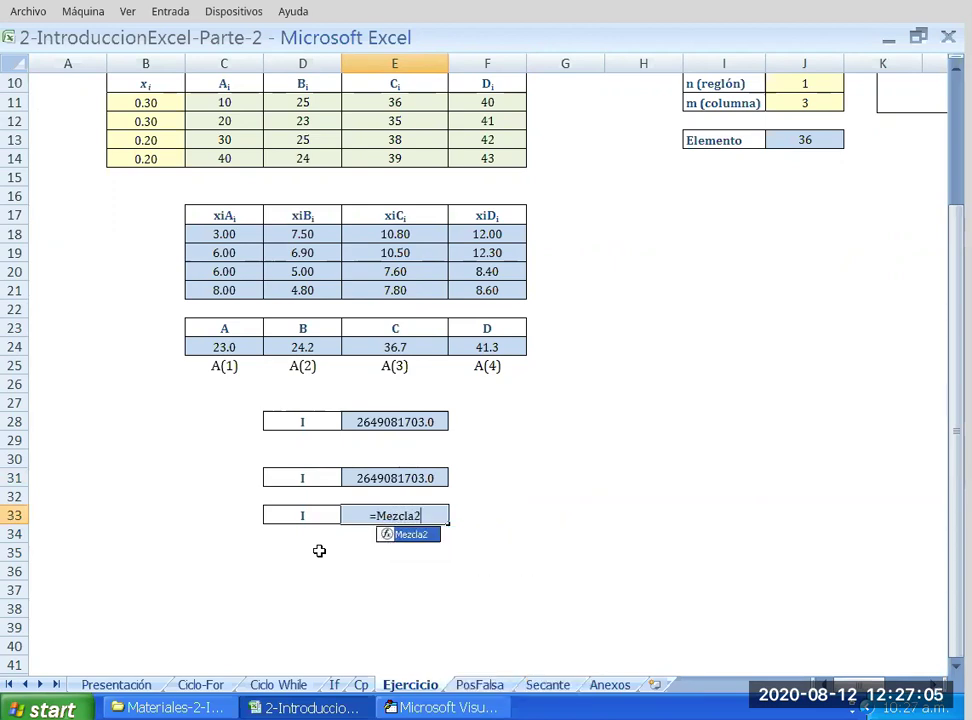
type("(")
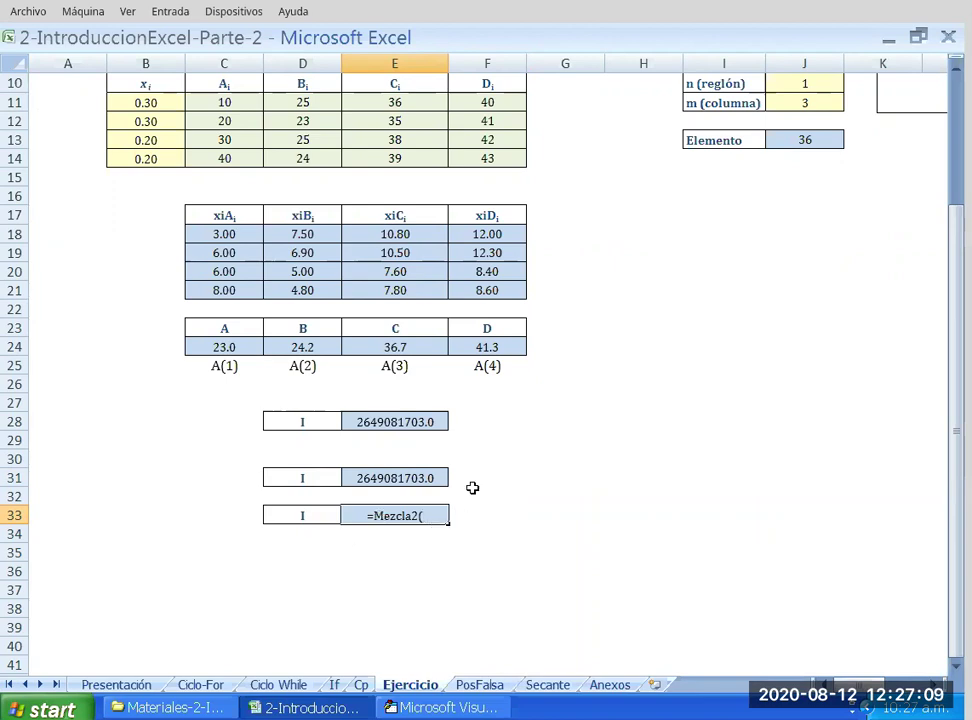
key("Escape")
key("Escape")
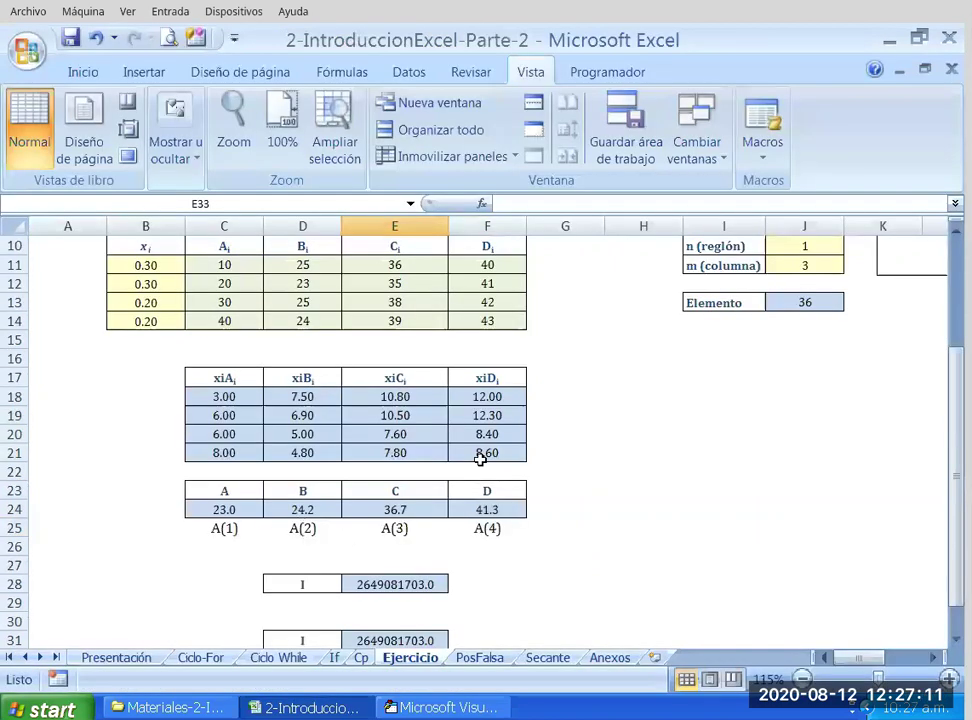
type("=")
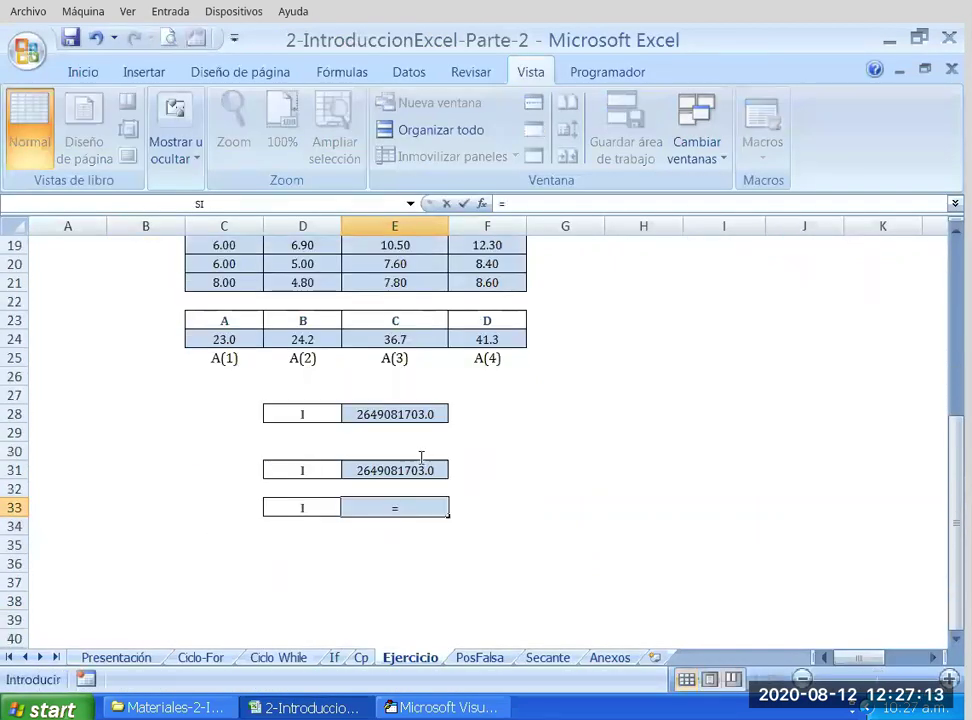
type("Mezcla2(")
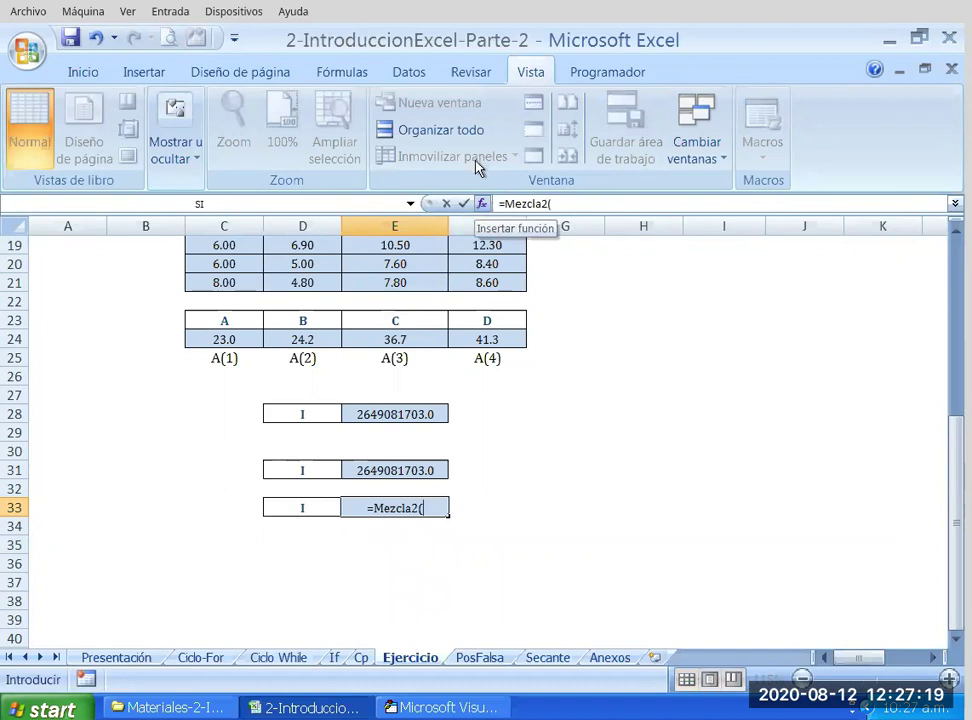
Start the Mezcla2 formula in E33 and set its y argument to cell A7.
left_click(481, 203)
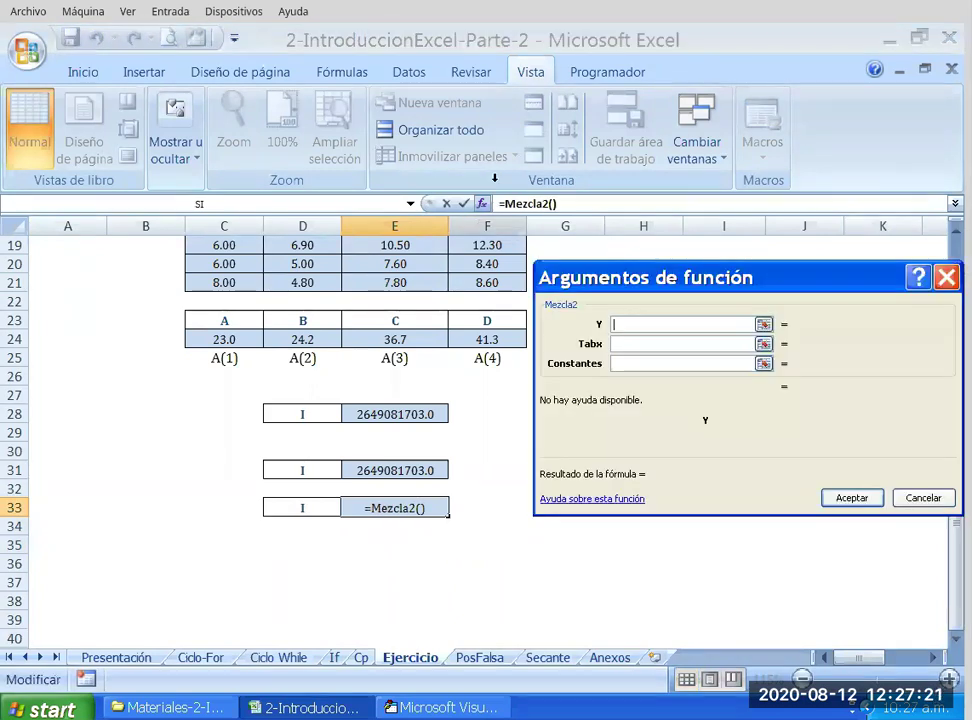
left_click(764, 324)
scroll(466, 270, "up", 1)
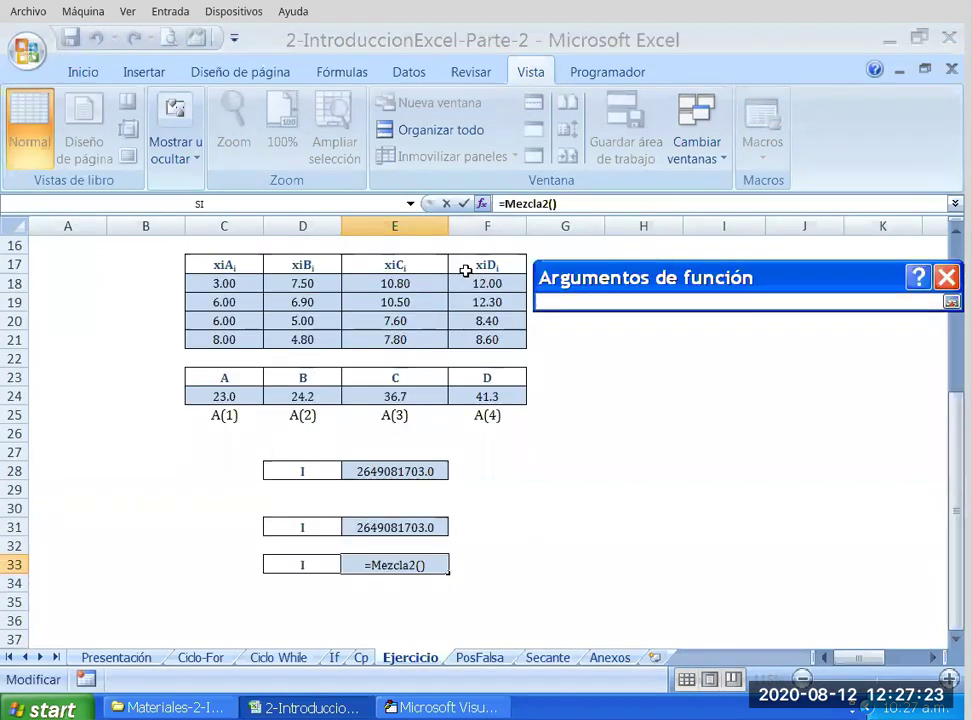
scroll(466, 270, "up", 4)
left_click(67, 305)
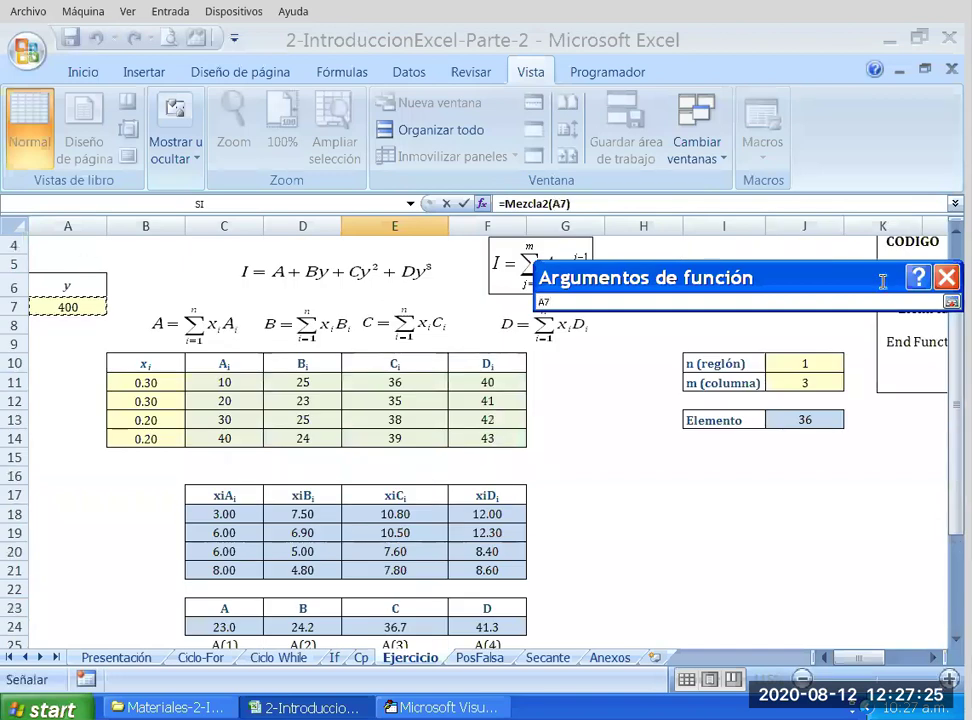
left_click(951, 301)
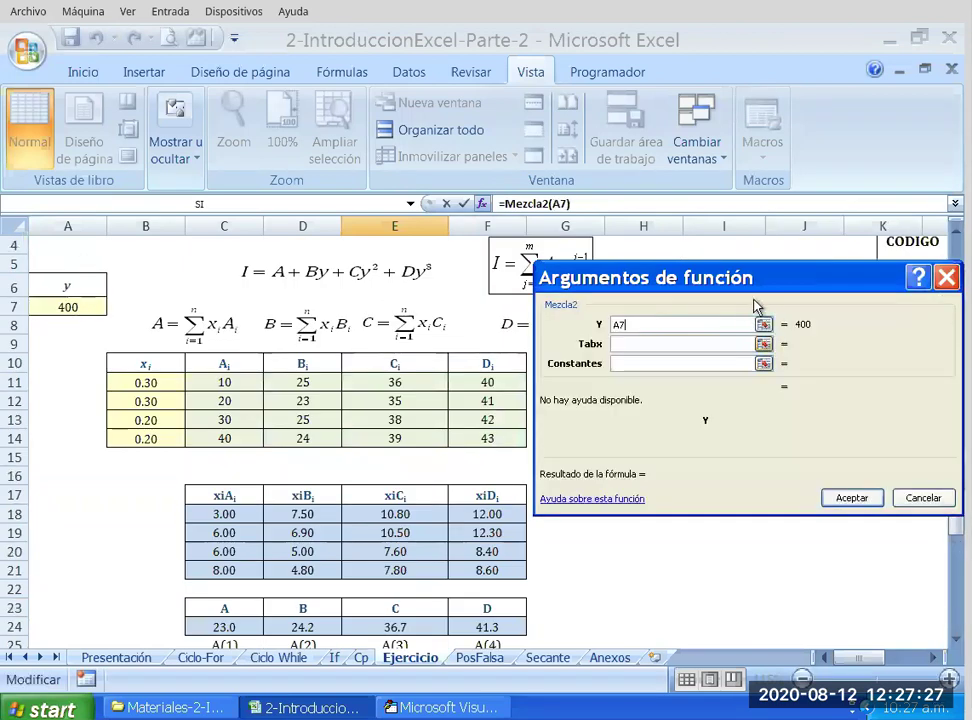
Set Tabx to B11:B14 and Constantes to C11:F14, then confirm the formula returning 2649081703.0.
left_click(764, 344)
left_click_drag(145, 382, 145, 438)
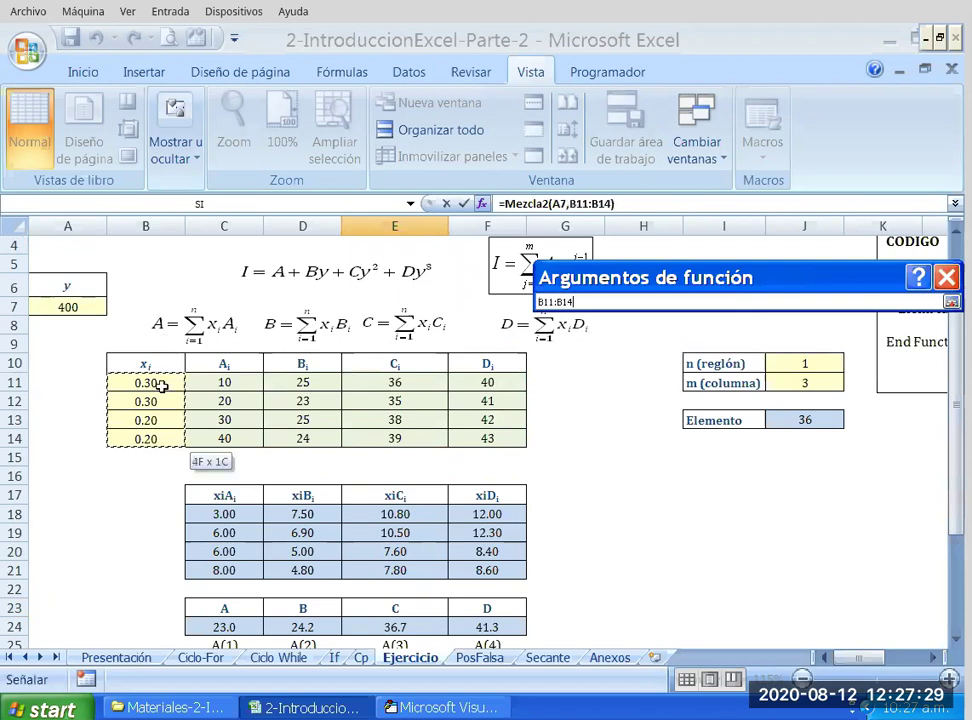
left_click(951, 301)
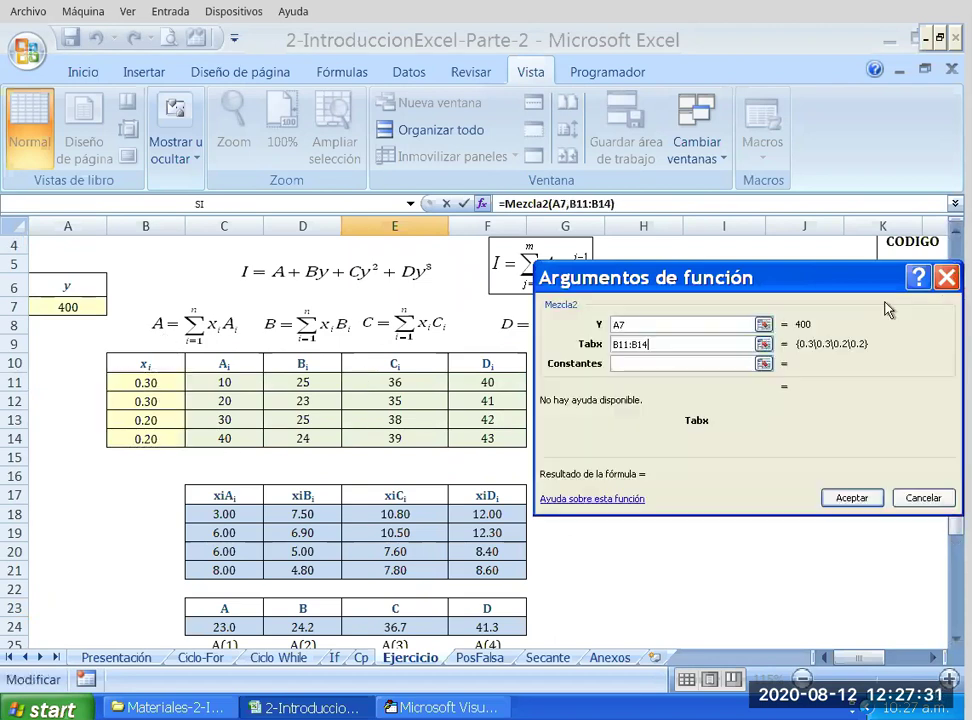
left_click(764, 363)
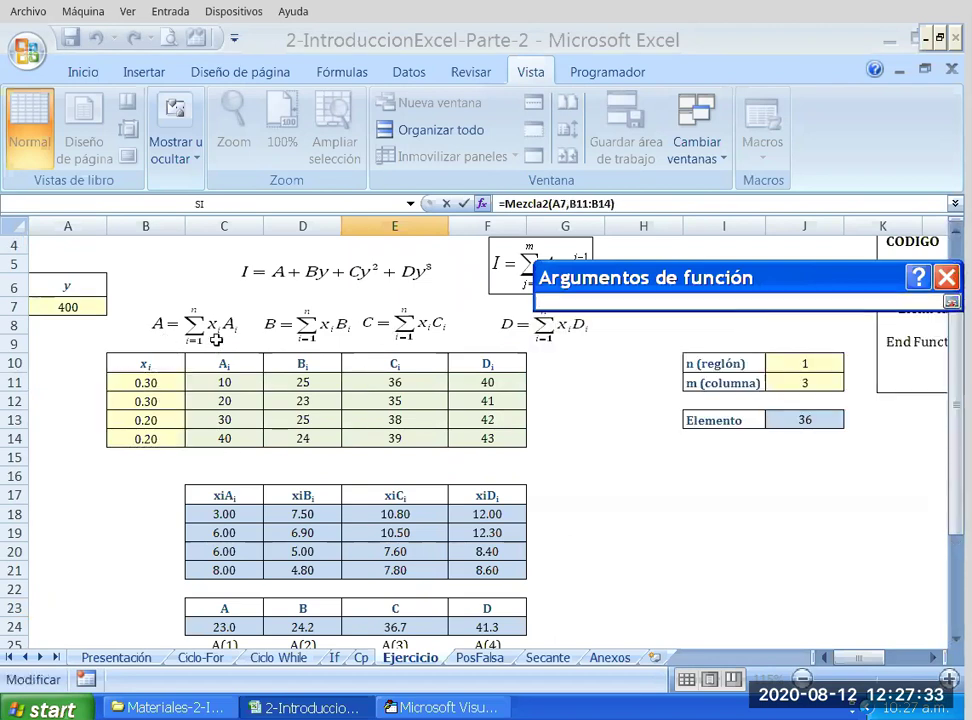
left_click_drag(224, 382, 487, 438)
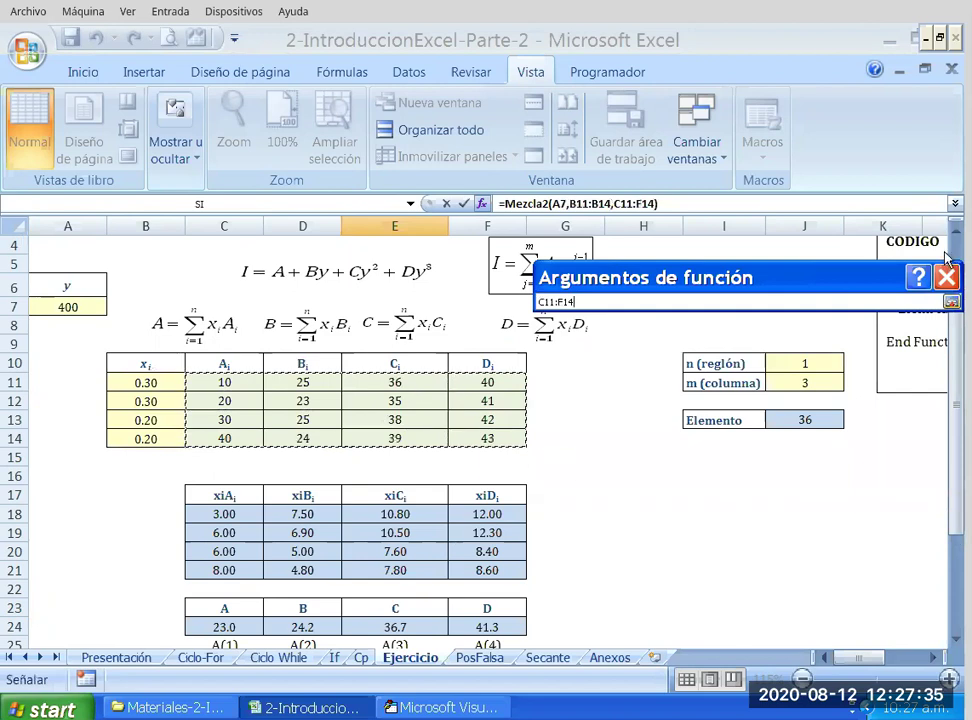
left_click(951, 301)
key("Return")
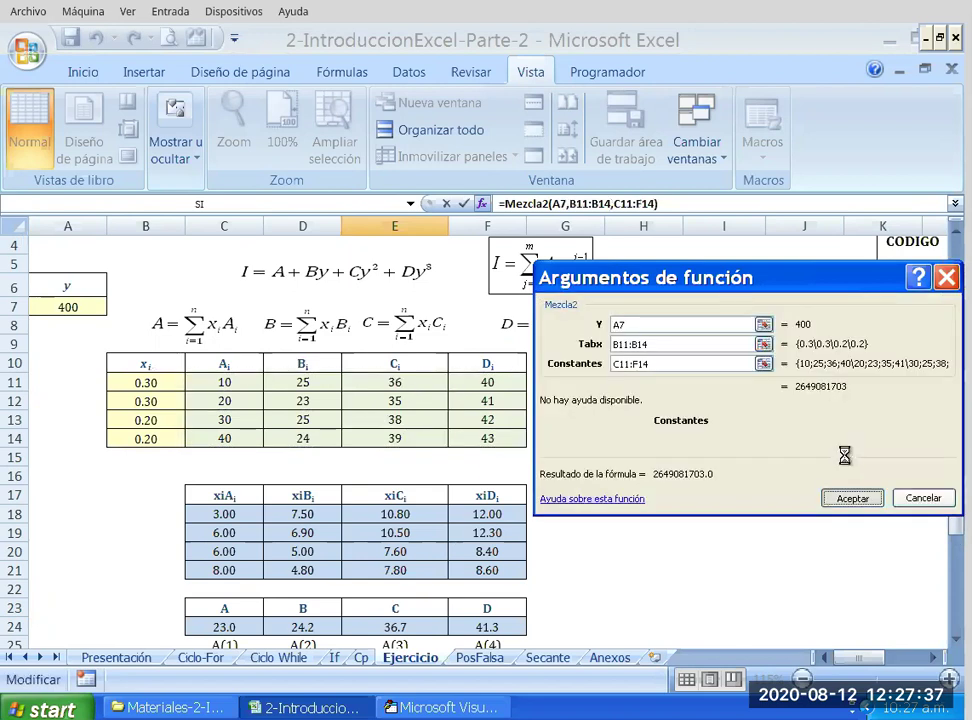
key("Down")
key("Down")
key("Down")
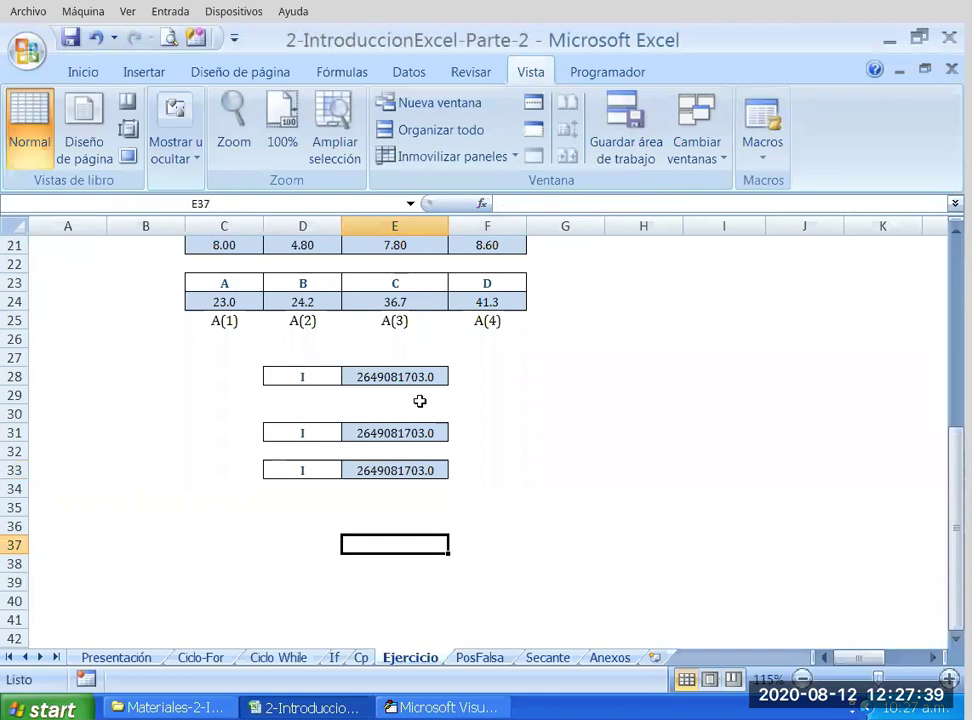
left_click(418, 428)
key("Down")
key("Down")
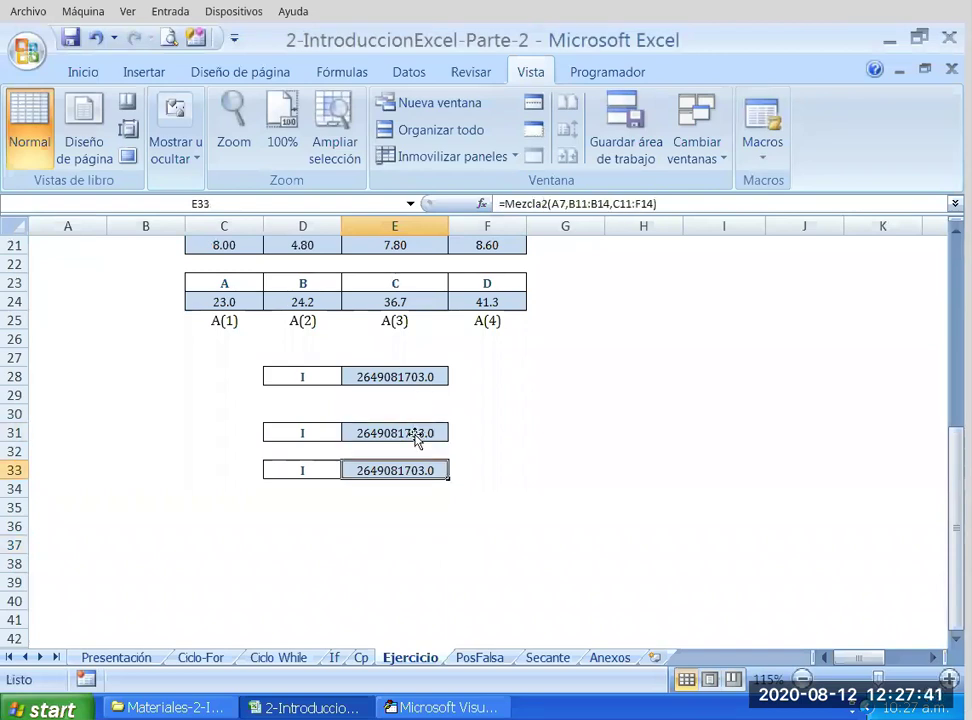
left_click(420, 432)
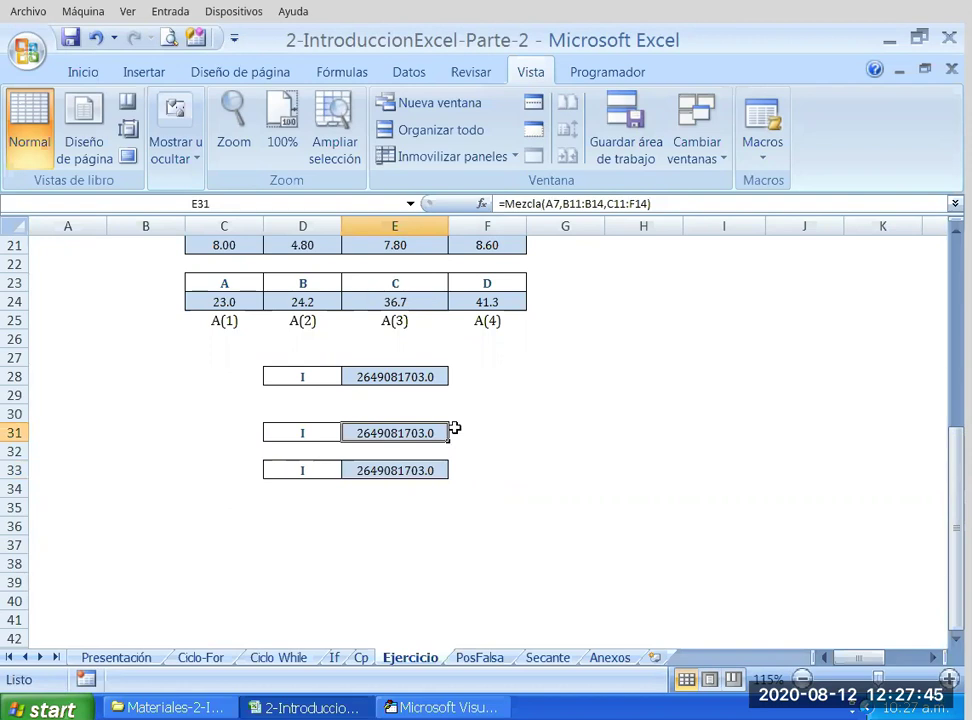
key("F2")
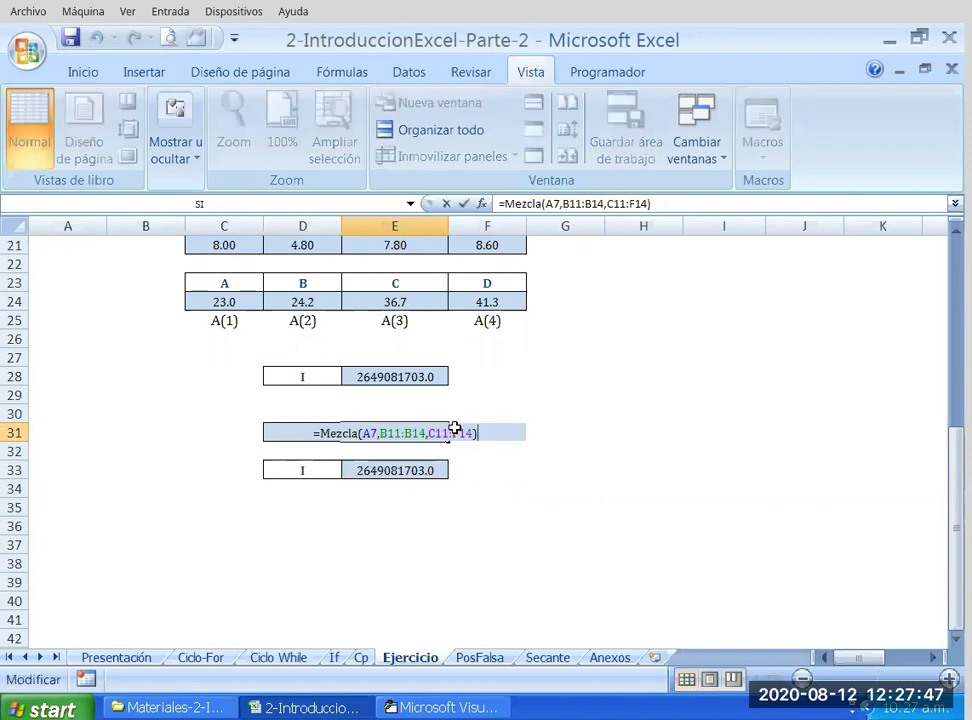
key("Return")
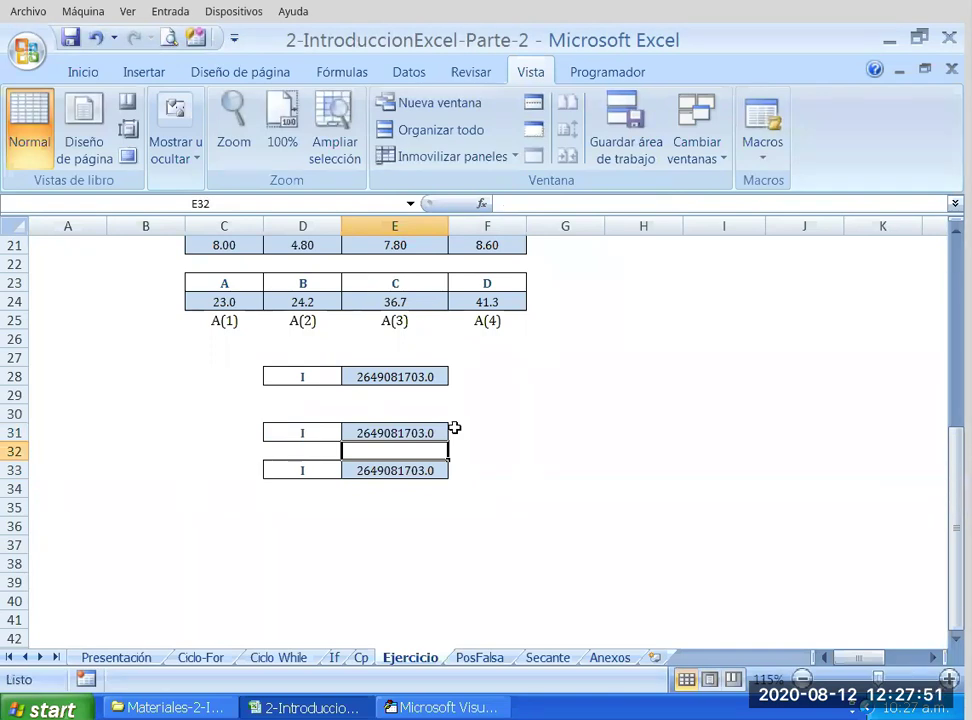
key("Up")
key("F2")
key("Return")
key("Down")
key("F2")
key("Return")
key("Up")
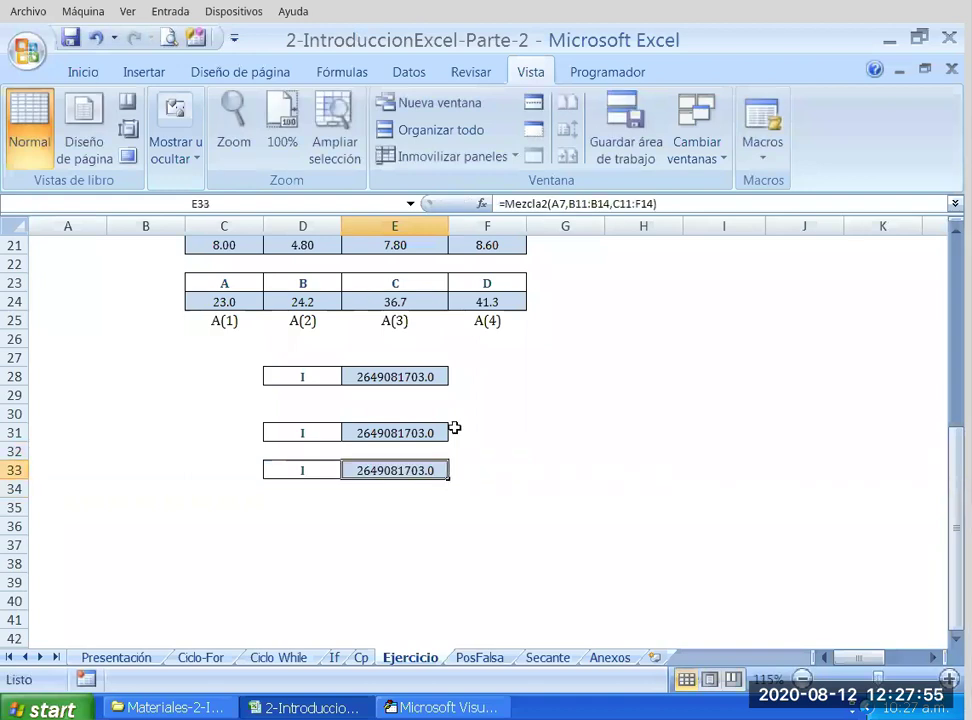
key("F2")
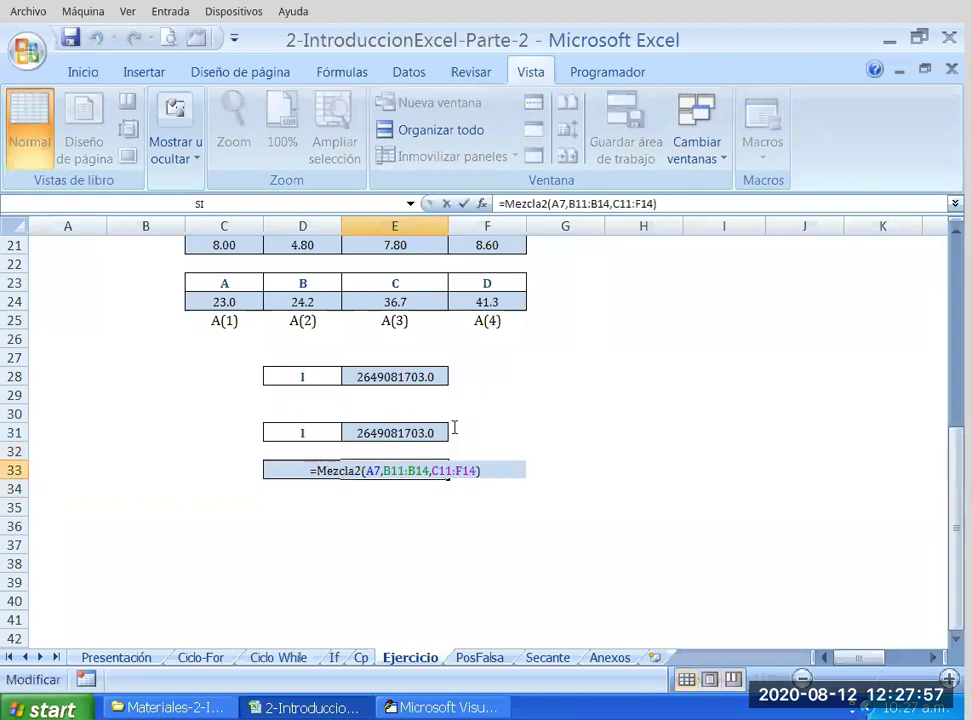
key("Return")
key("Up")
key("Up")
key("Up")
key("F2")
key("Return")
key("Up")
key("Down")
key("Down")
key("Down")
key("Up")
key("Up")
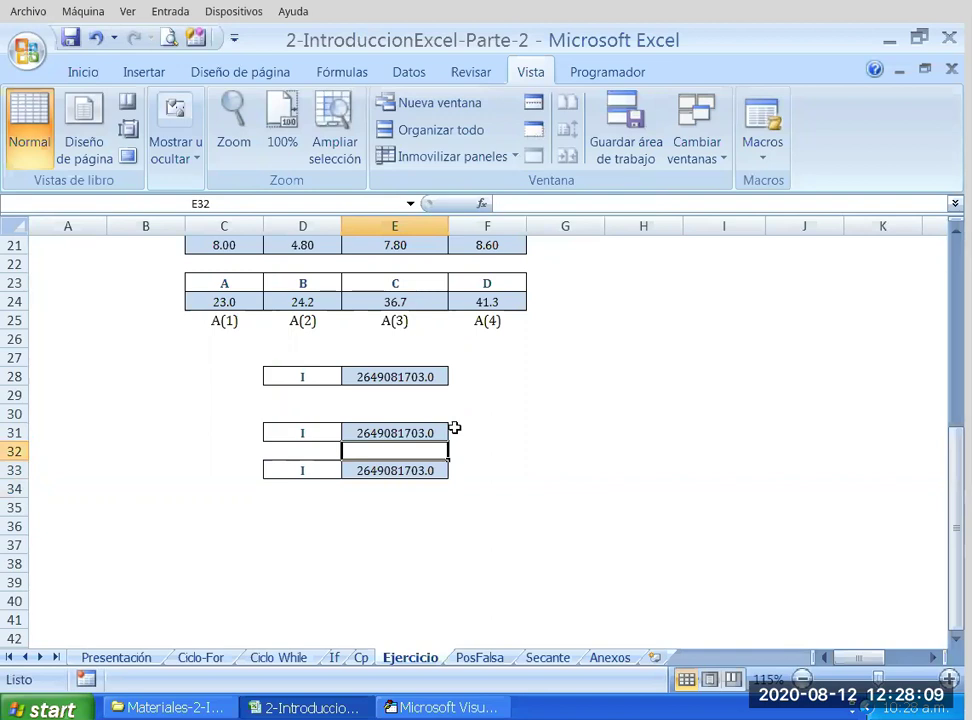
key("Up")
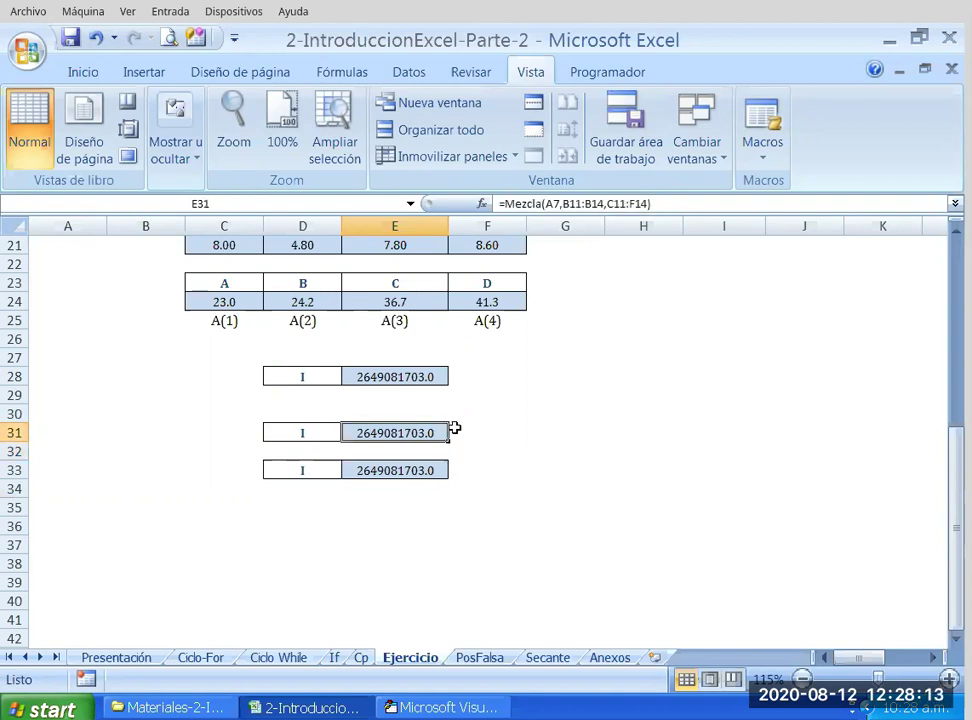
key("Down")
key("Down")
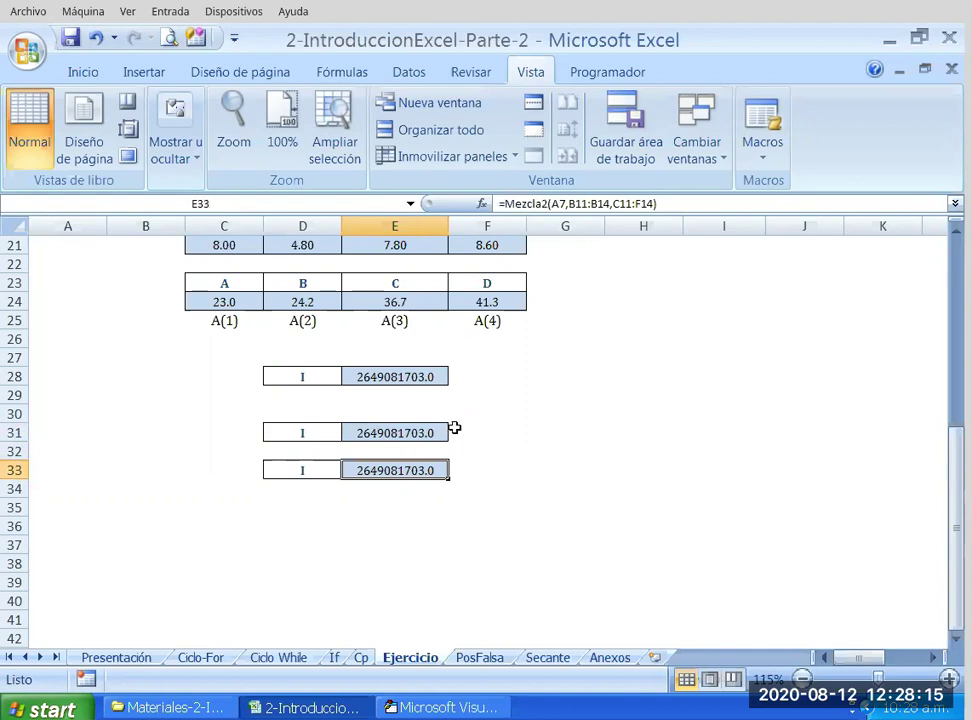
key("Left")
key("Right")
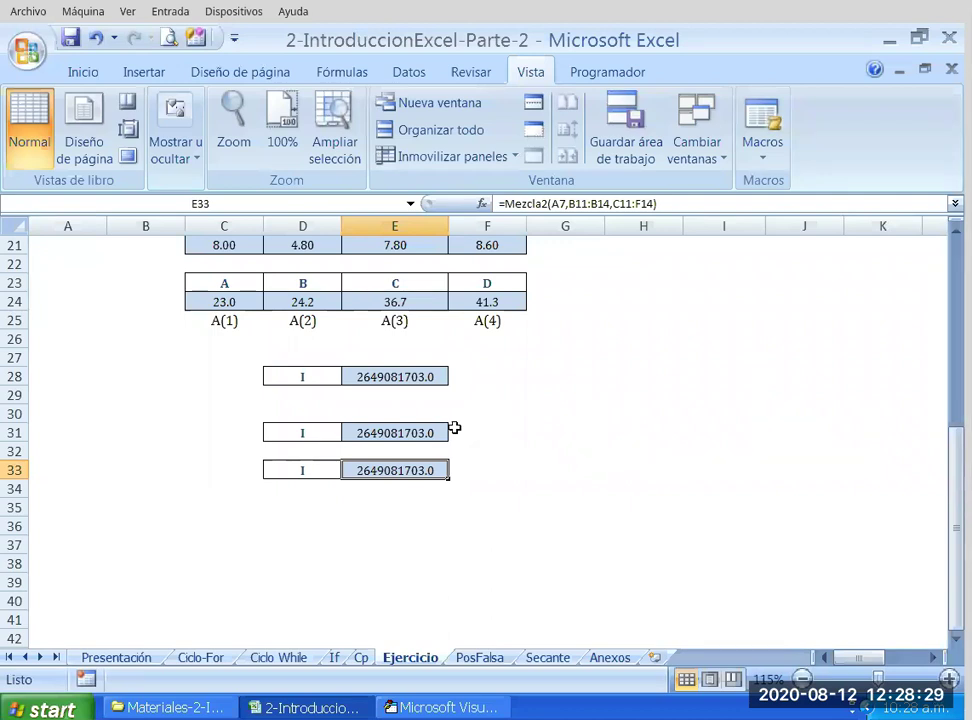
Enter the label Ncmax in cell D30.
key("Down")
key("Up")
key("Up")
key("Up")
key("Up")
key("Left")
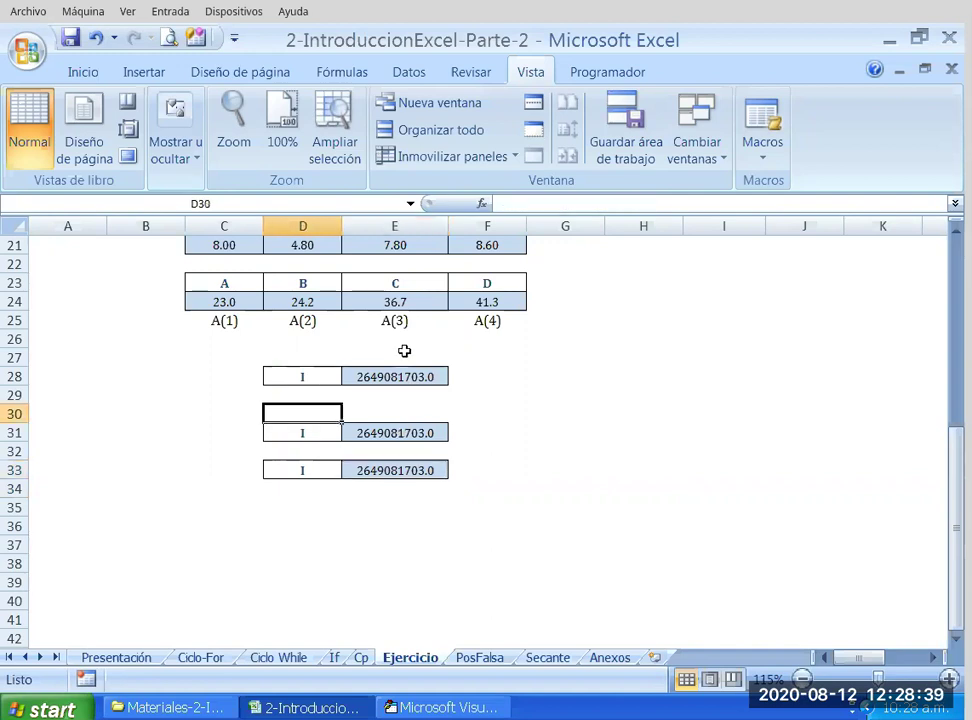
type("Ncm")
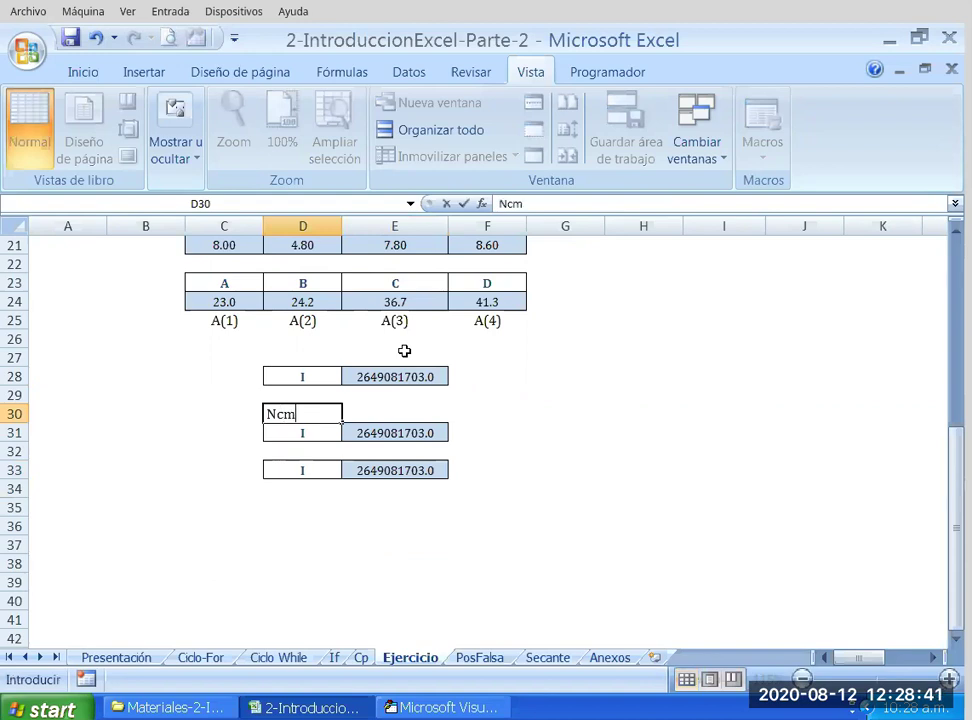
type("ax")
key("Return")
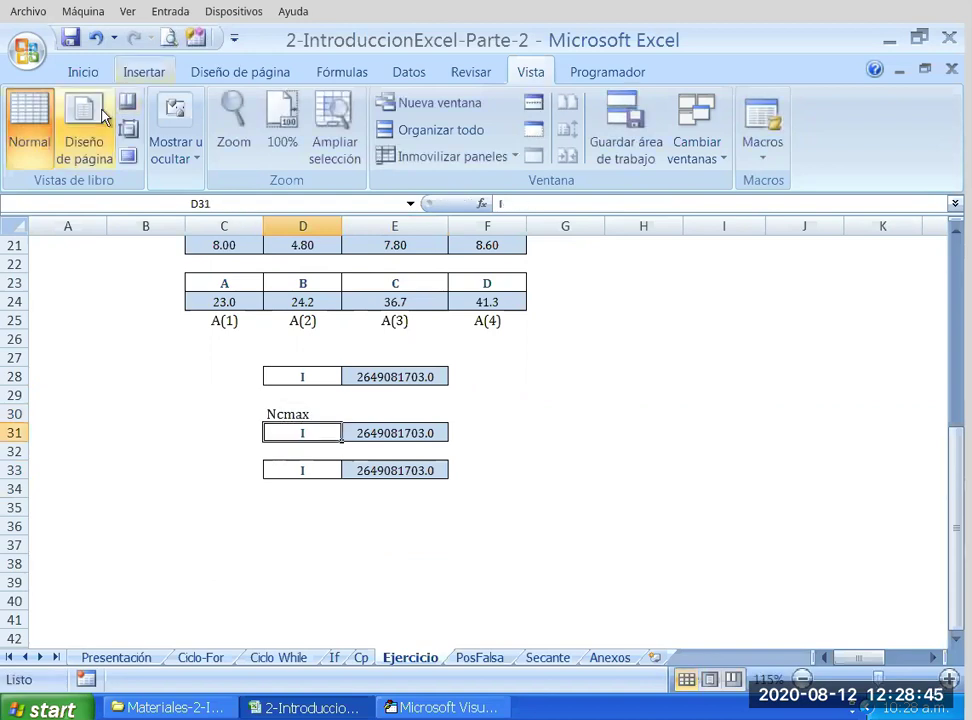
Copy D31's bold bordered label format onto D30 with Format Painter.
left_click(83, 72)
left_click(76, 151)
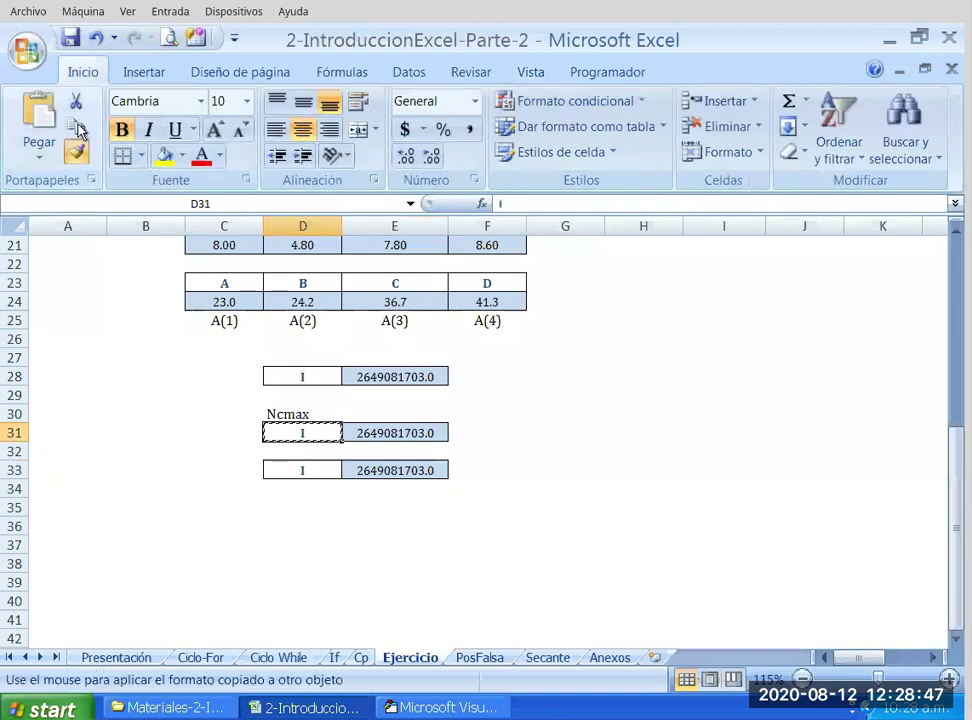
key("Up")
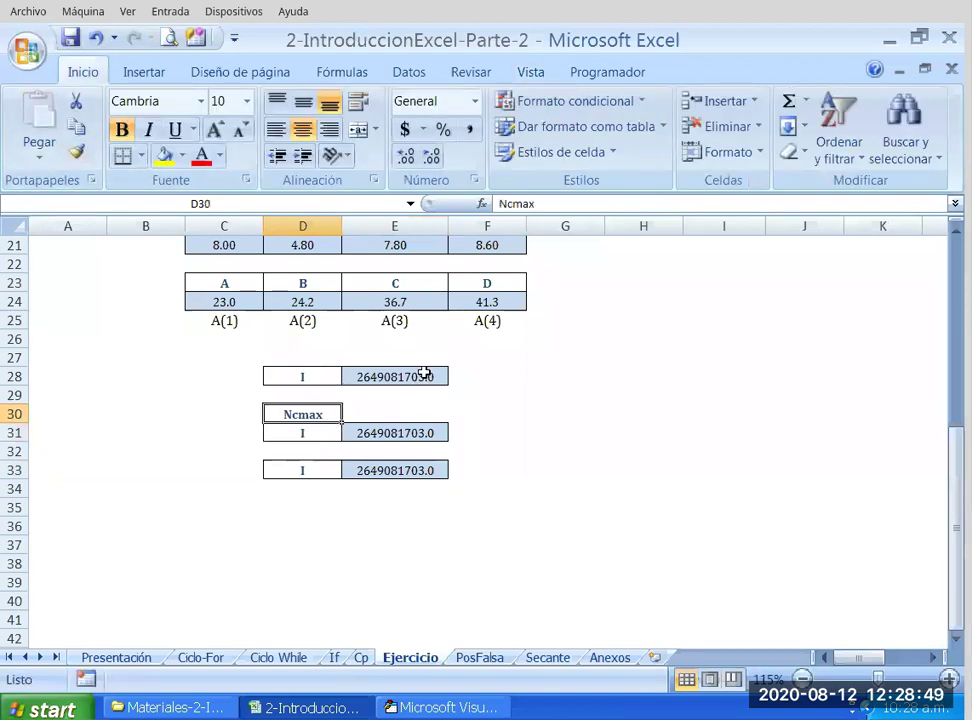
key("Return")
Paint A7's yellow input fill onto cell E30.
key("Right")
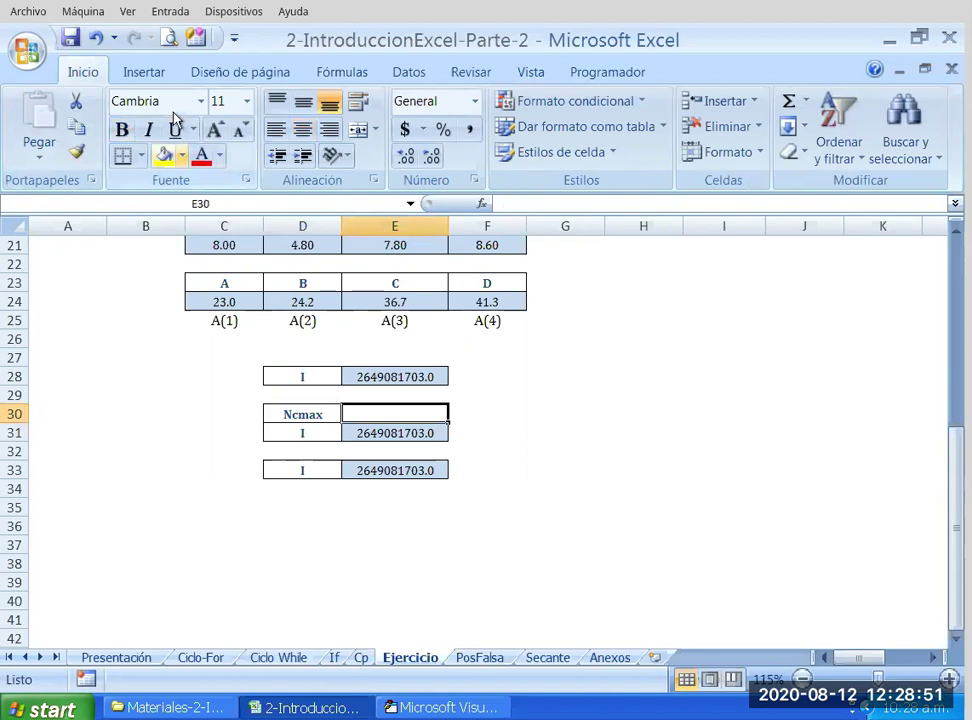
key("Right")
scroll(475, 373, "up", 5)
left_click(76, 269)
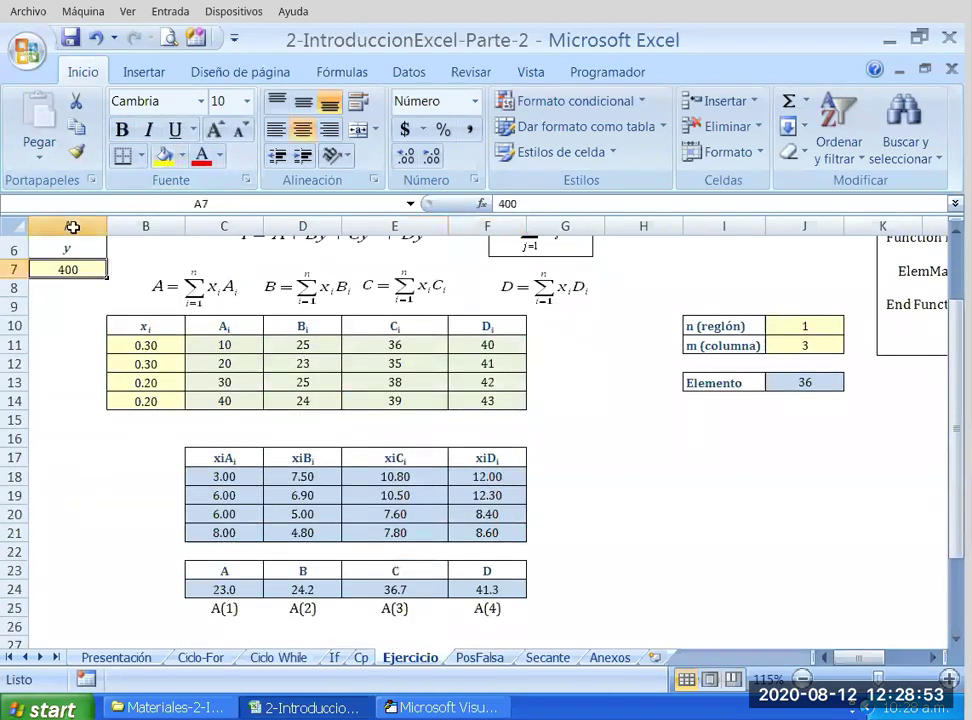
double_click(75, 150)
scroll(430, 450, "down", 3)
left_click(395, 527)
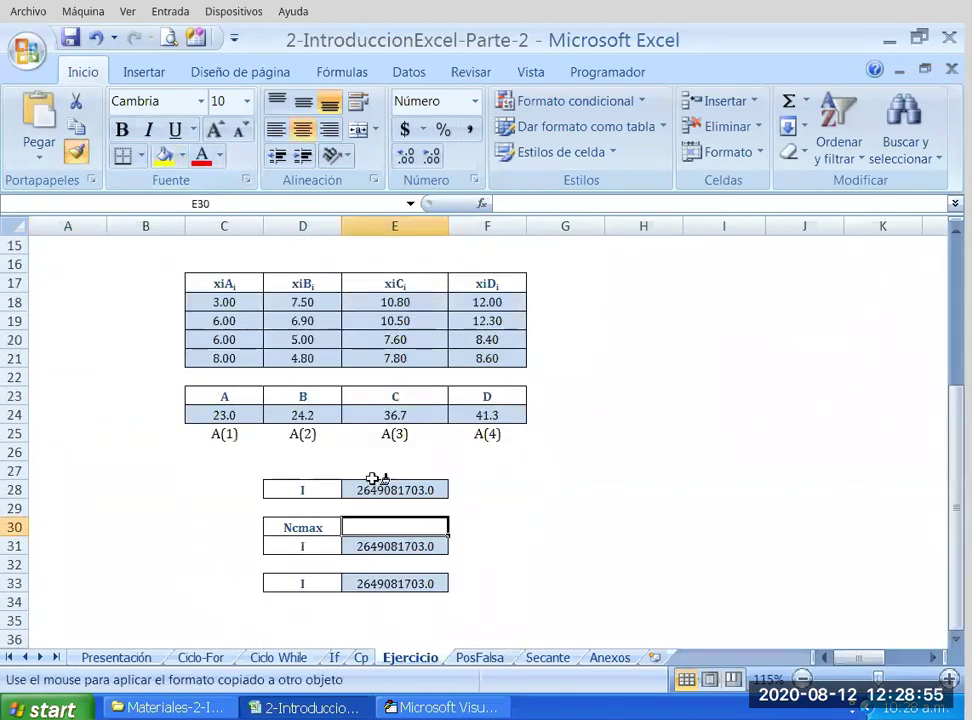
Enter 10000 as the Ncmax value in E30.
key("BackSpace")
scroll(390, 475, "down", 1)
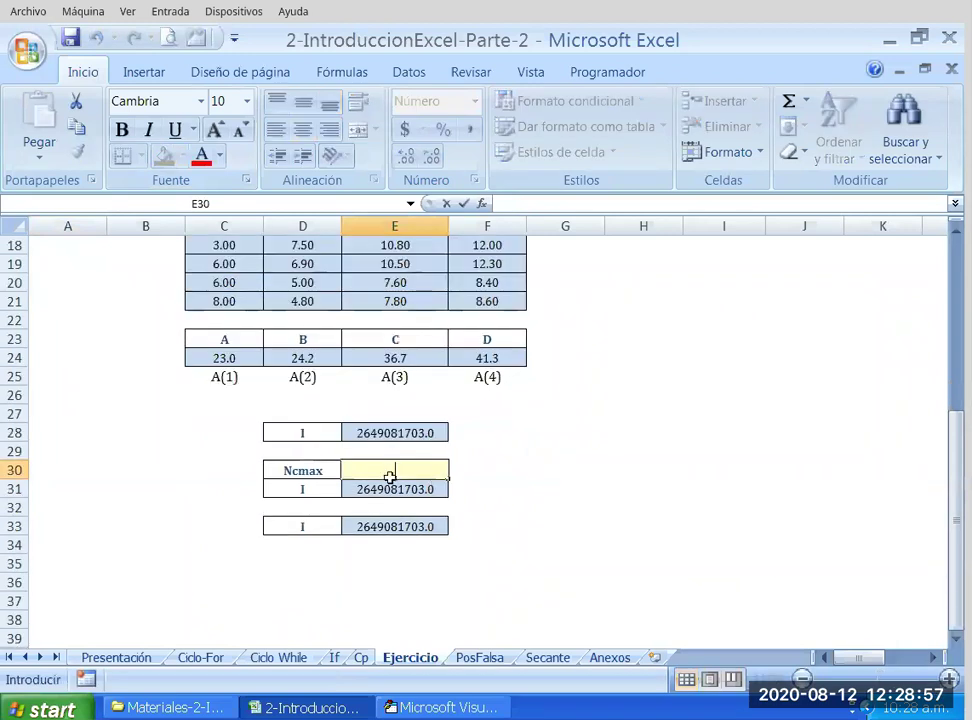
type("1000")
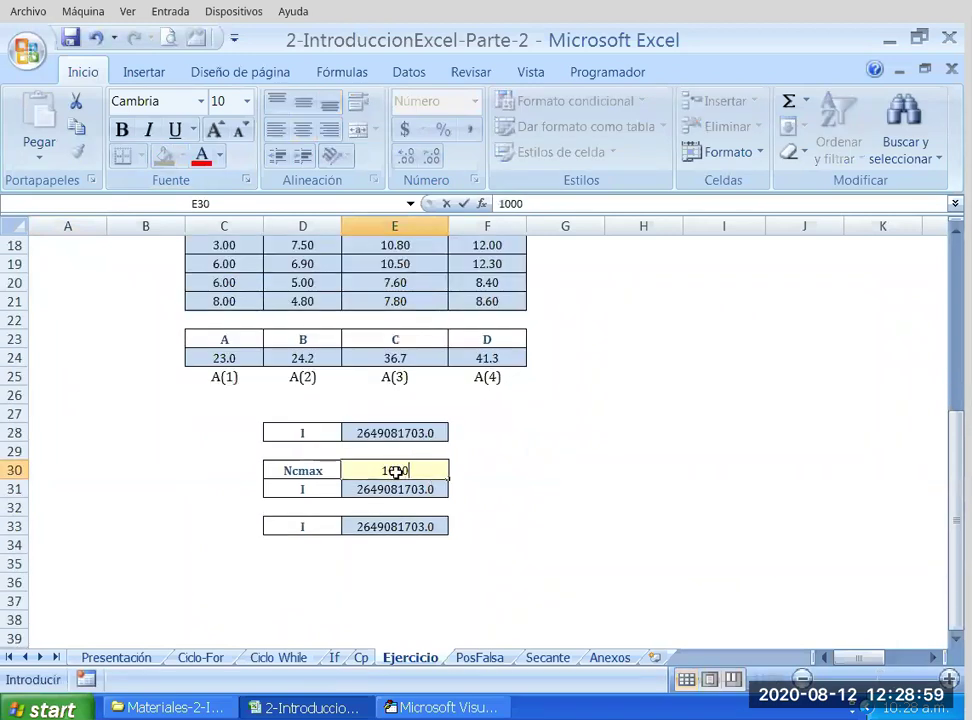
type("0")
key("Return")
left_click(395, 471)
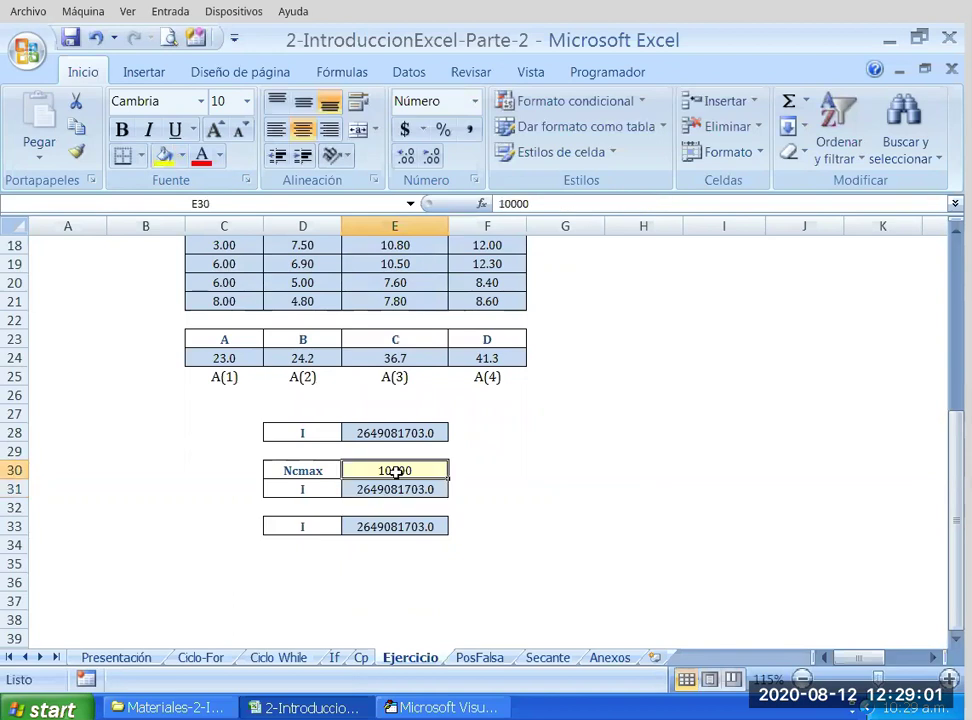
scroll(410, 393, "down", 1)
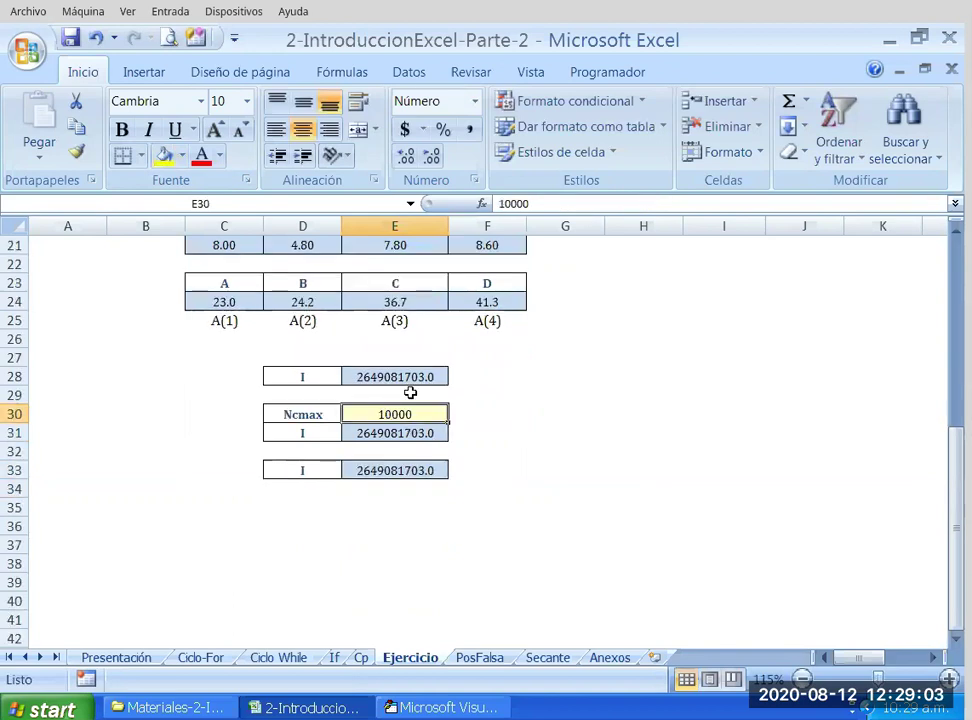
key("Down")
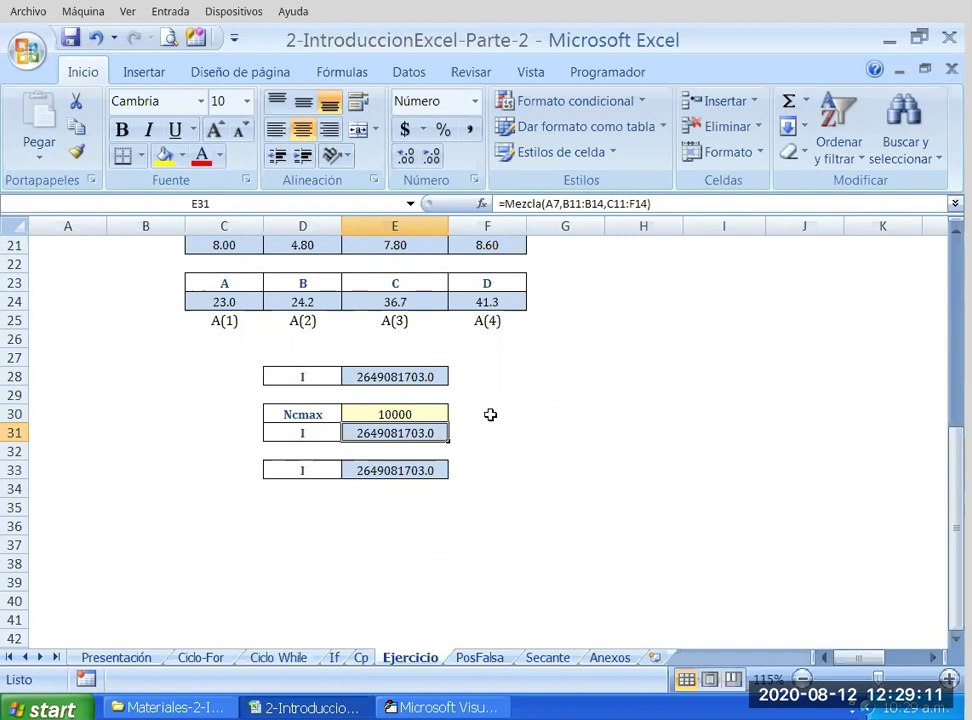
Review the E30–E33 cells, including the Mezcla and Mezcla2 results, and the Ncmax label.
key("Down")
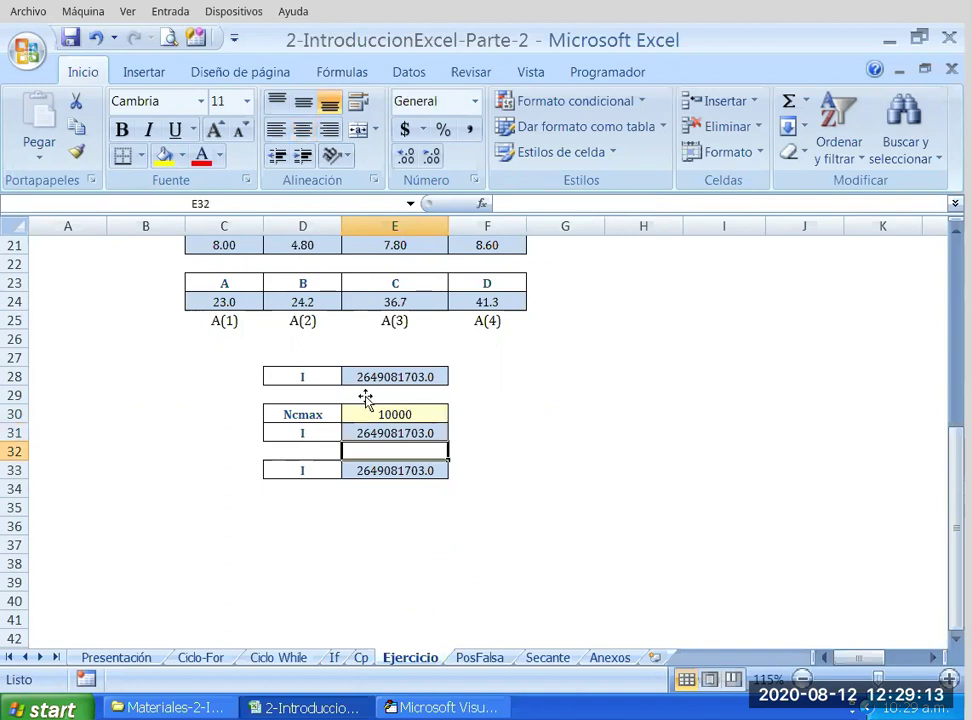
key("Up")
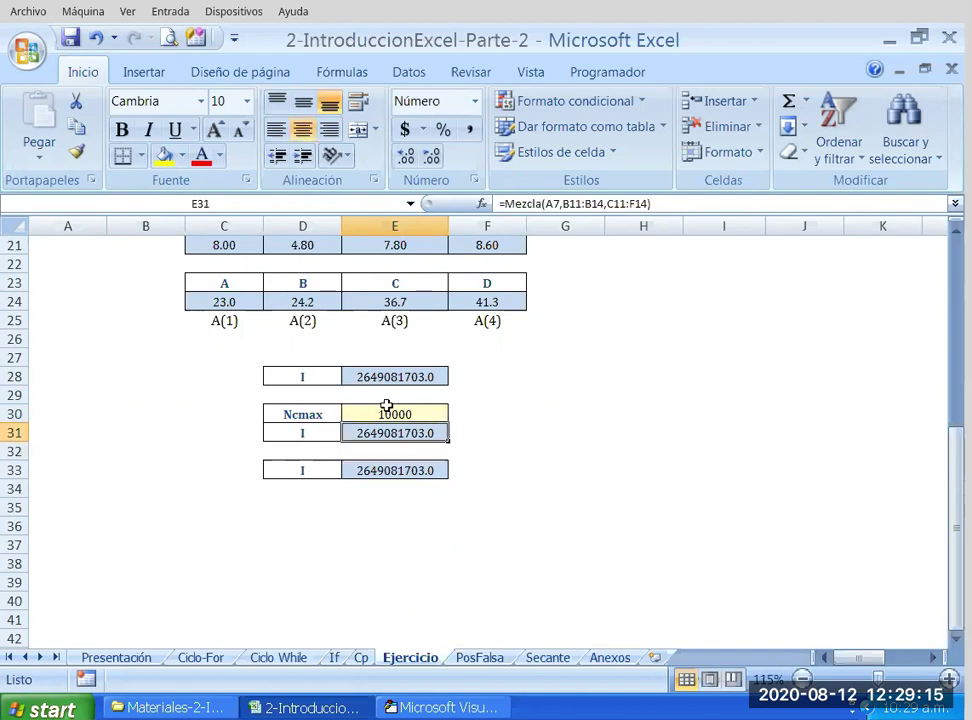
key("Up")
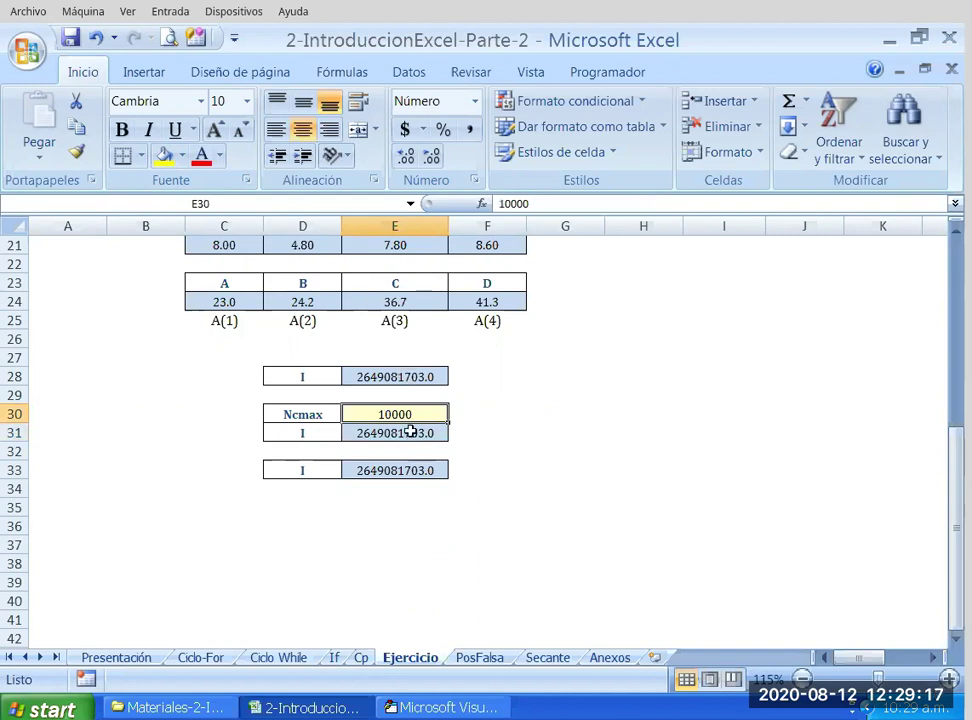
key("Down")
key("Down")
key("Down")
key("Right")
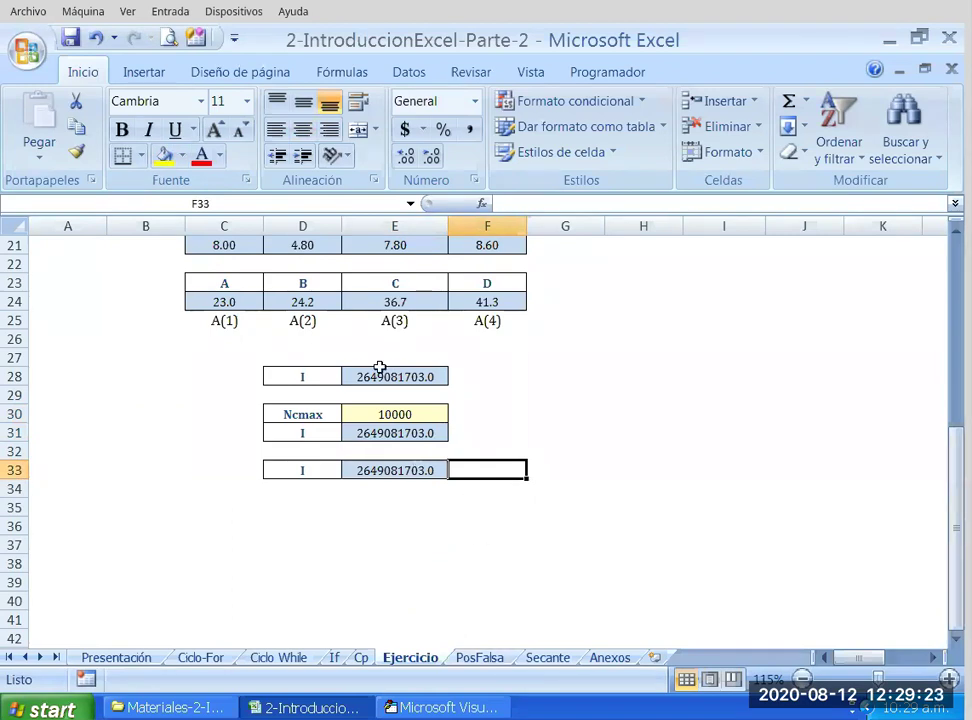
key("Up")
key("Up")
key("Up")
key("Left")
key("Left")
key("shift+Right")
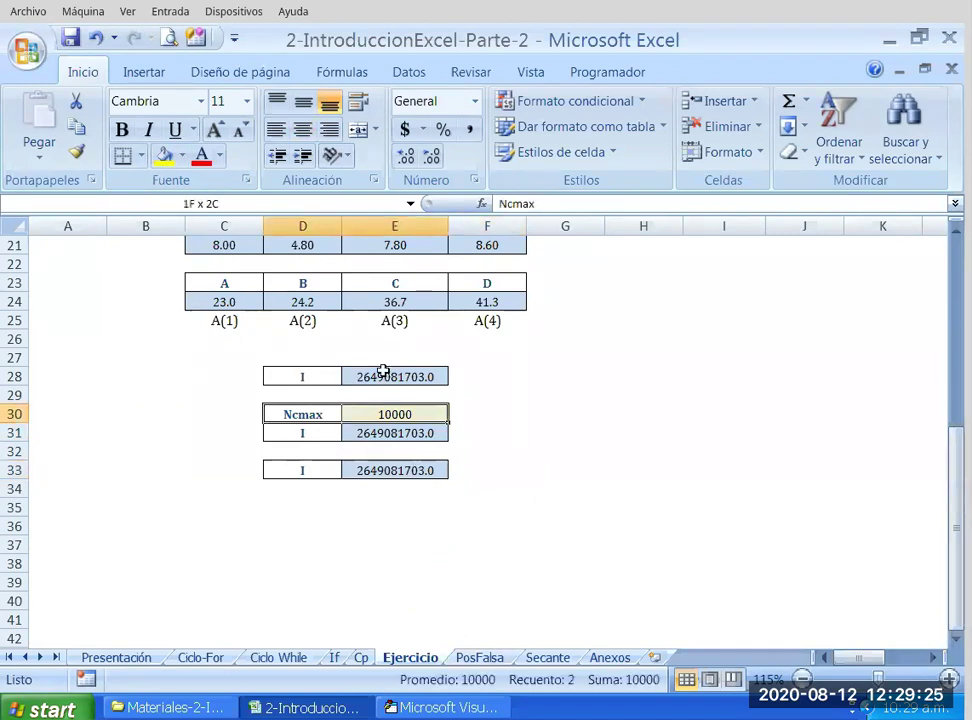
Recheck the 10000 Ncmax value and the Mezcla formula in E31.
key("Right")
key("Down")
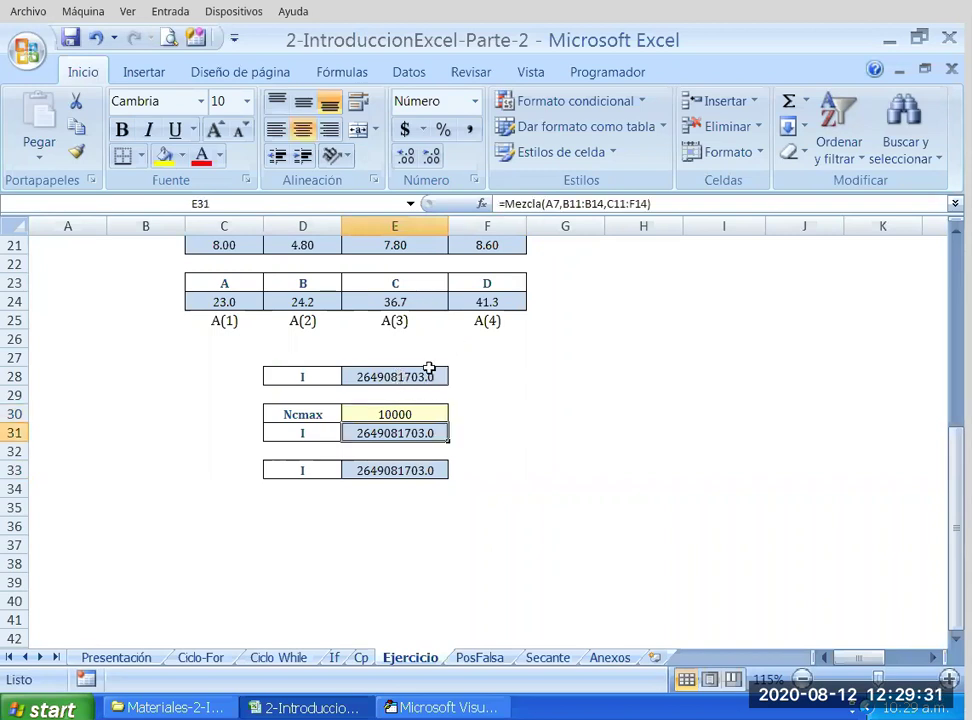
key("Up")
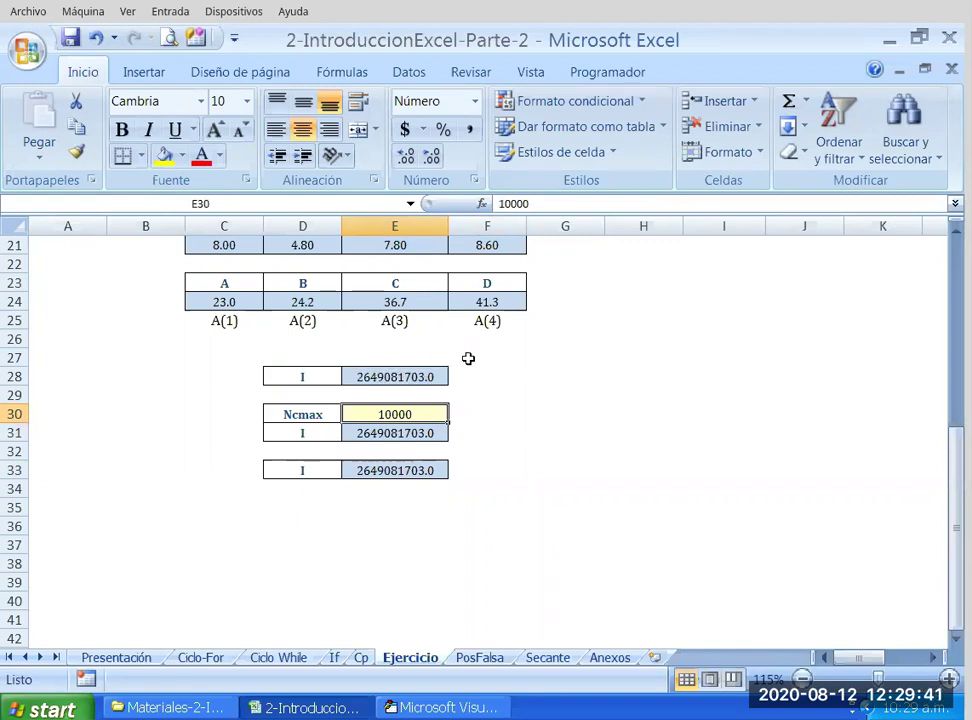
key("Return")
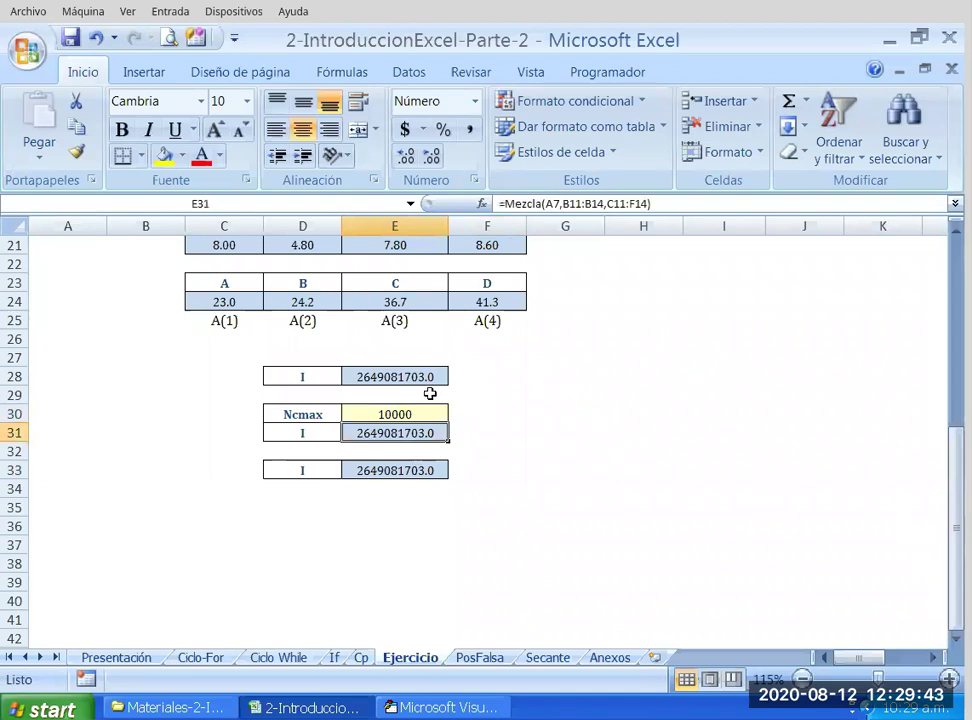
key("Right")
key("Right")
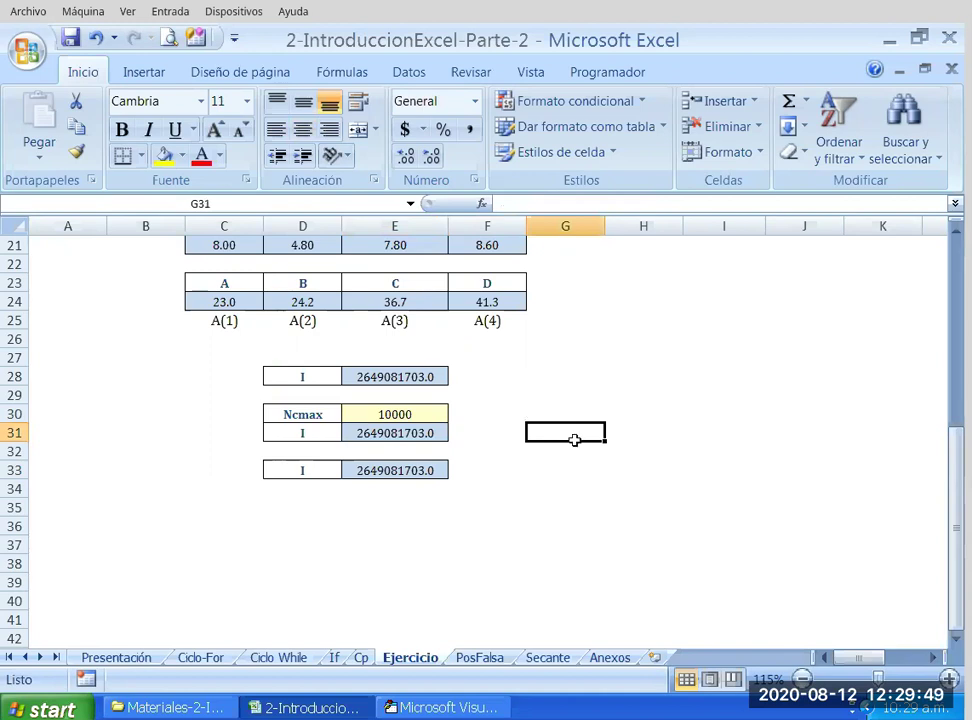
key("Down")
key("Down")
key("Down")
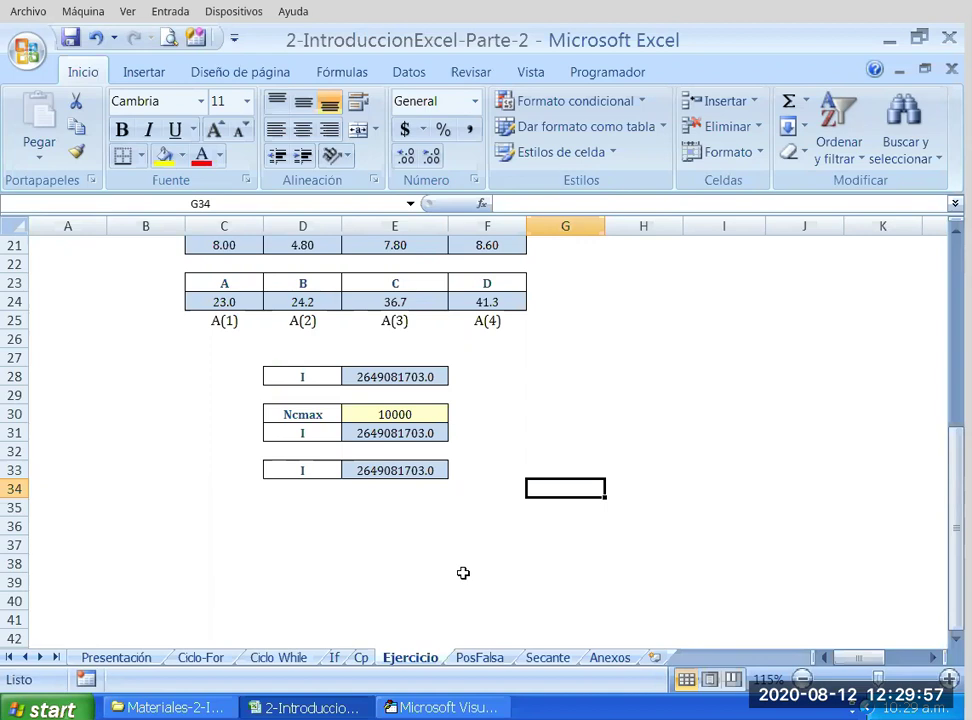
key("Down")
key("Down")
key("Down")
key("Left")
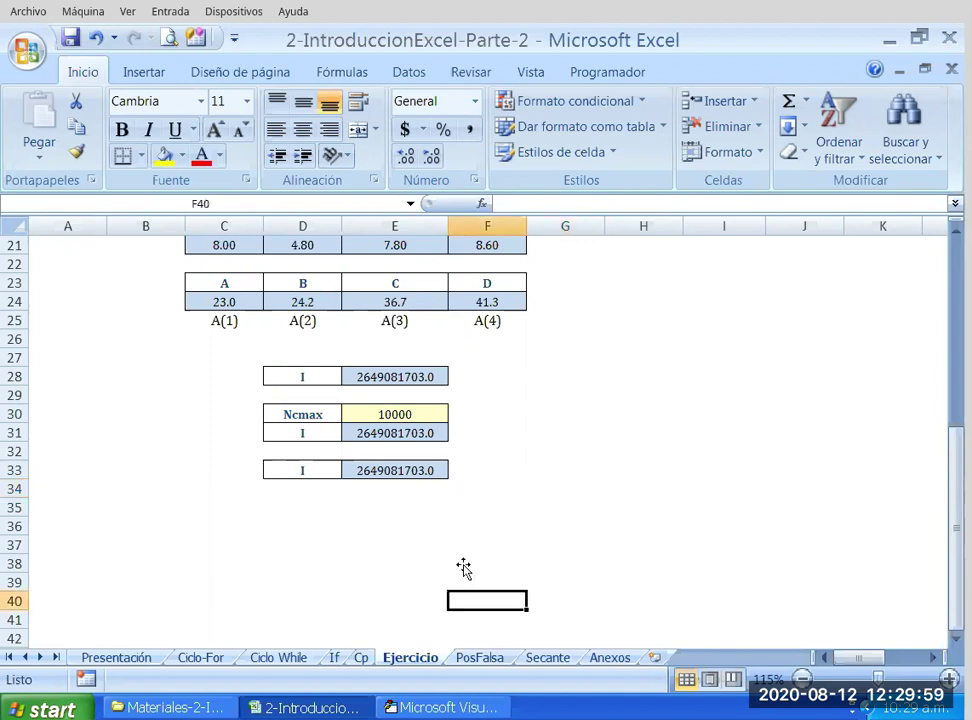
Bring the Visual Basic editor forward and scroll down to the Mezcla function.
left_click(440, 707)
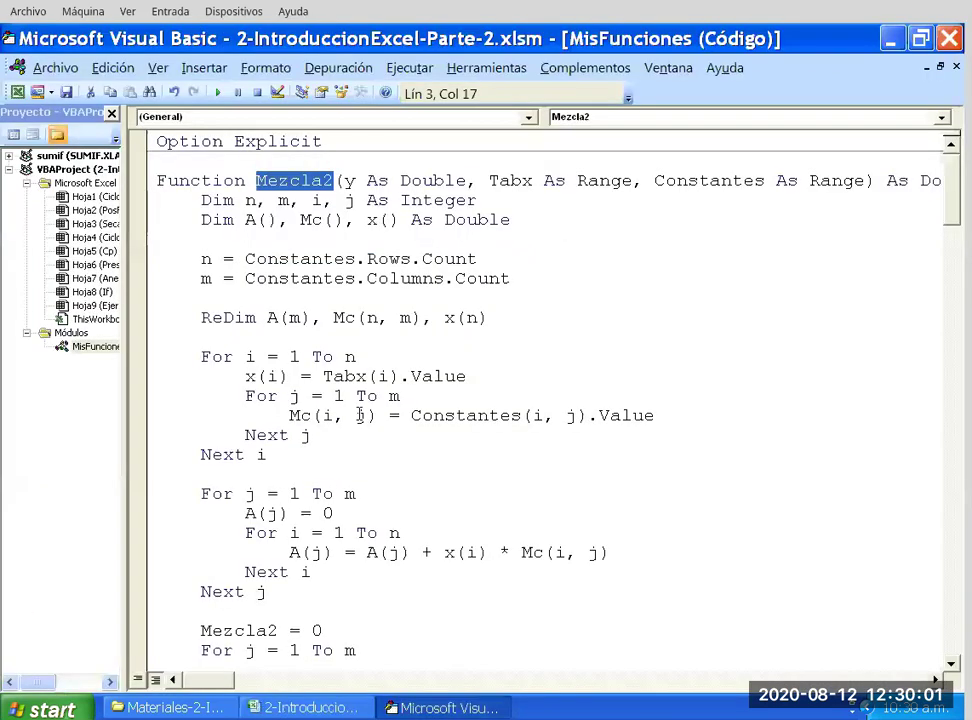
scroll(392, 394, "down", 3)
scroll(394, 395, "down", 1)
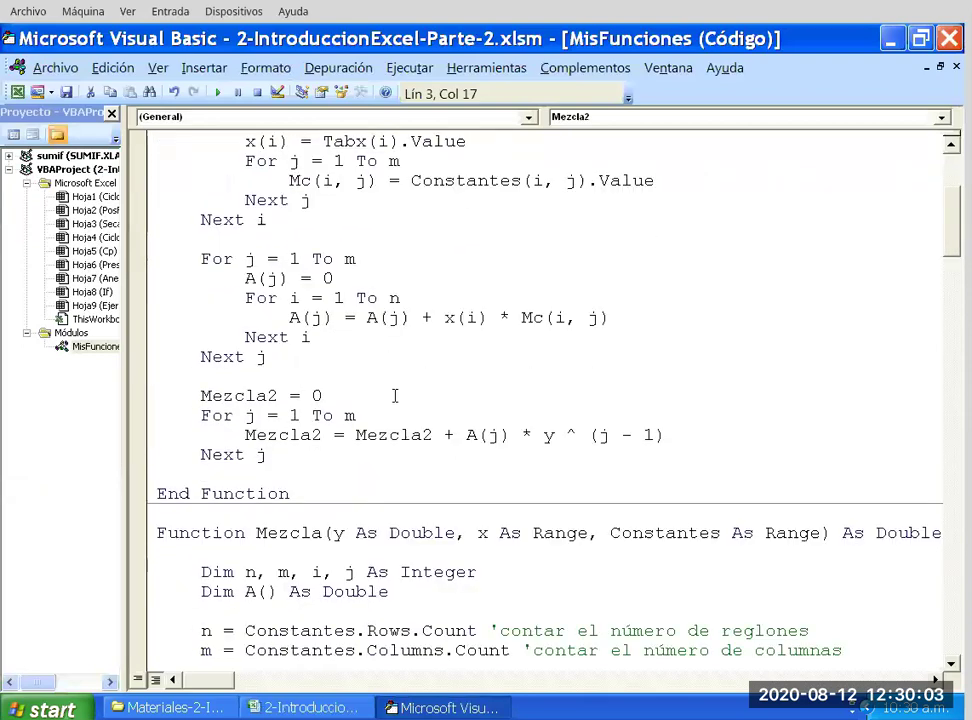
scroll(394, 395, "up", 4)
scroll(386, 141, "down", 1)
scroll(343, 191, "down", 4)
scroll(329, 396, "down", 1)
left_click(322, 410)
Insert a blank line before the ReDim line in Mezcla2.
scroll(318, 375, "down", 1)
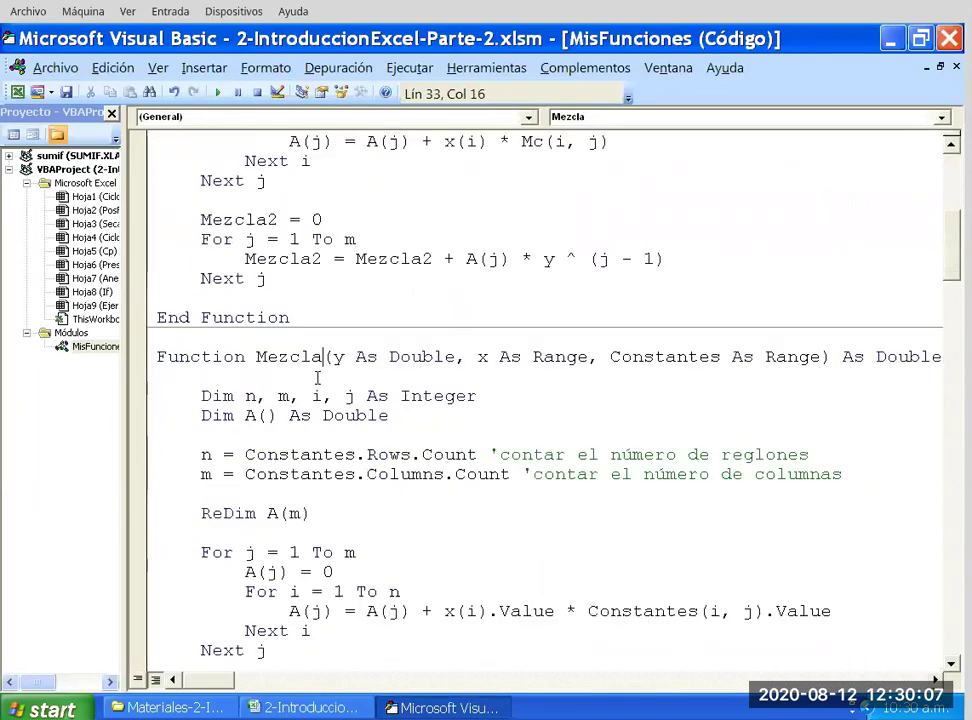
scroll(317, 374, "down", 2)
scroll(322, 376, "up", 3)
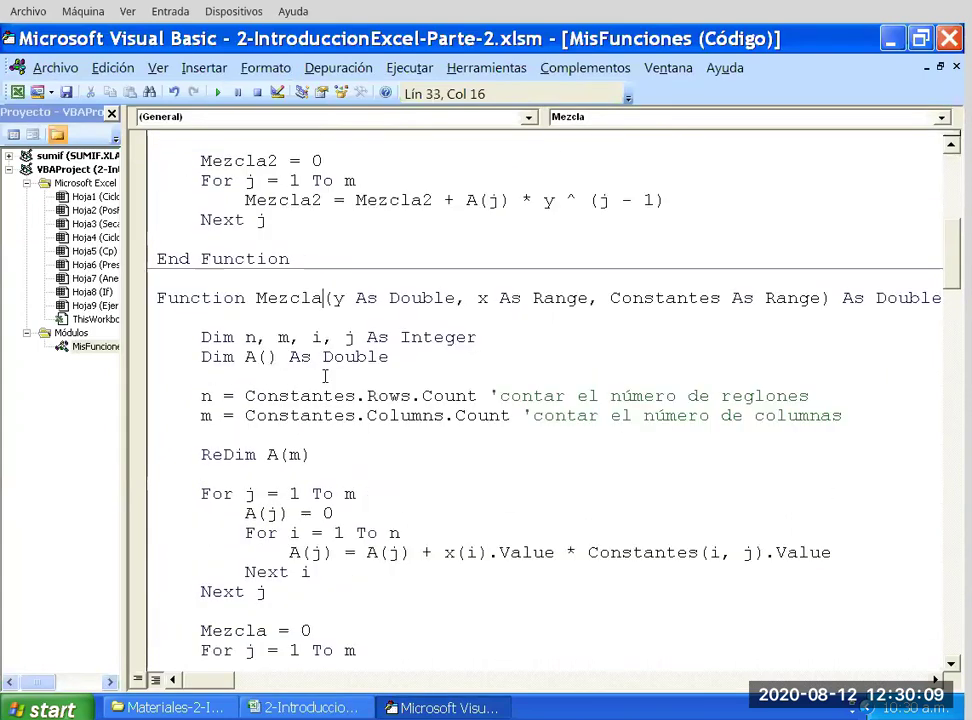
scroll(330, 365, "up", 3)
scroll(330, 357, "up", 3)
scroll(329, 356, "up", 1)
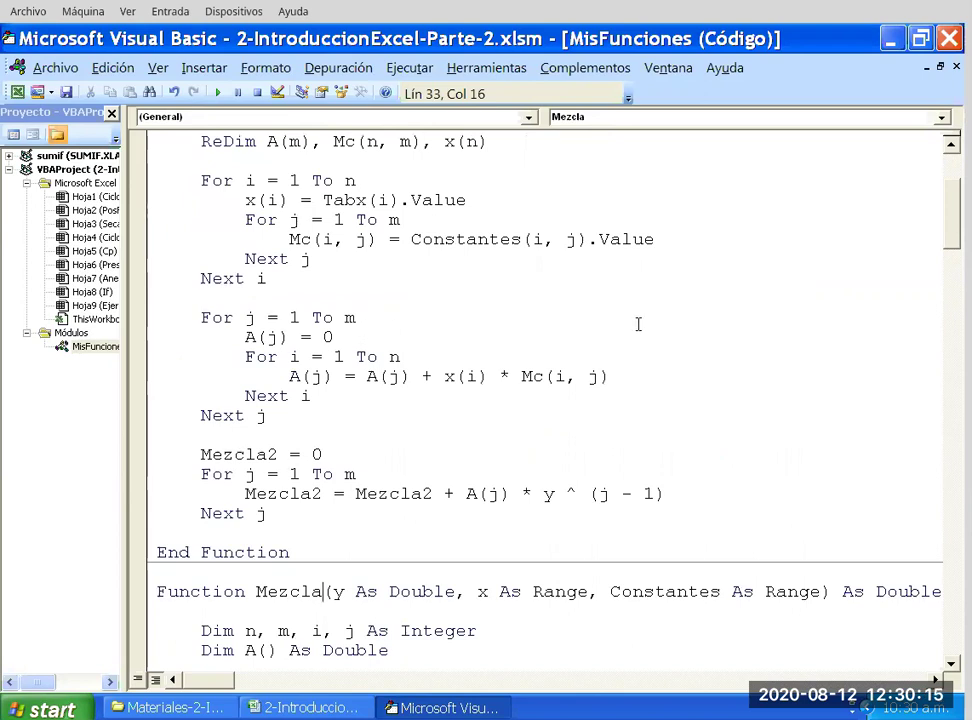
scroll(623, 366, "up", 2)
scroll(623, 362, "up", 1)
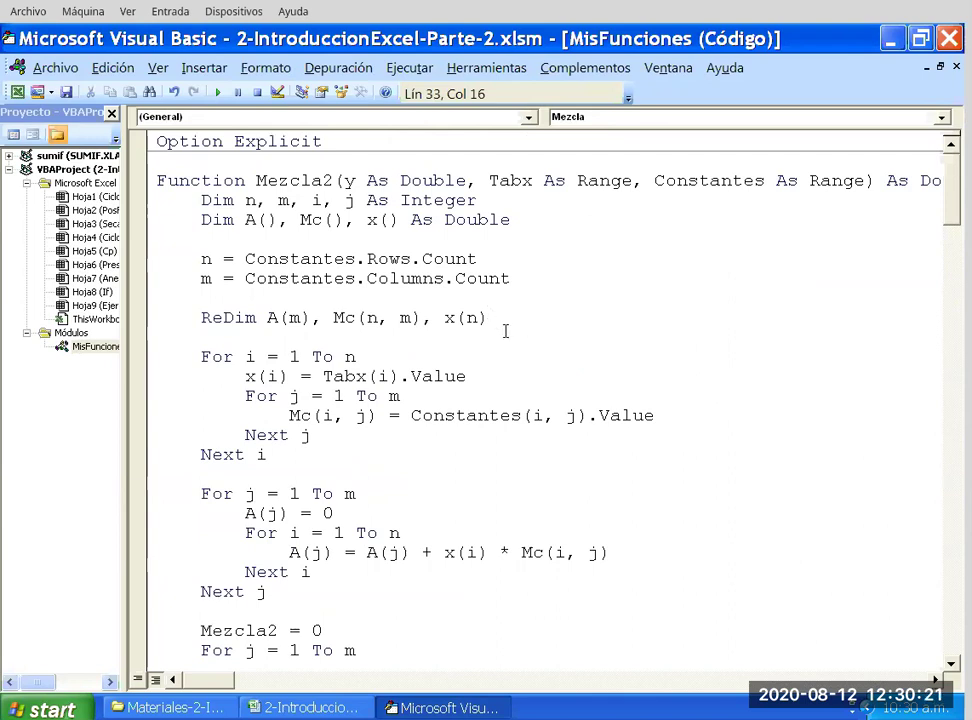
left_click(447, 259)
left_click(447, 239)
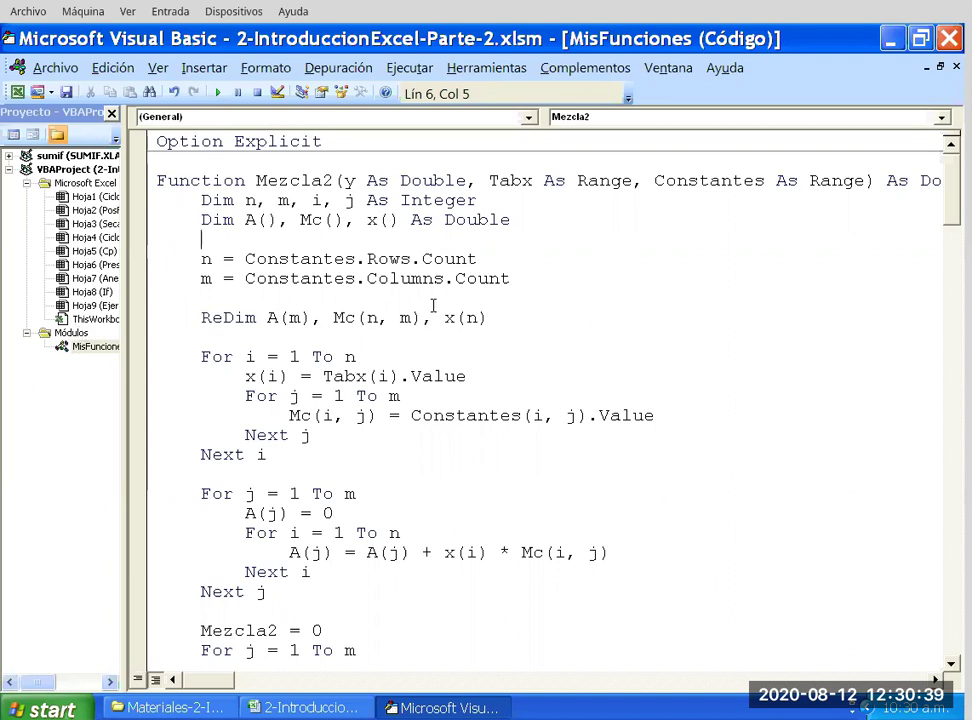
key("Down")
key("Down")
key("Down")
key("Return")
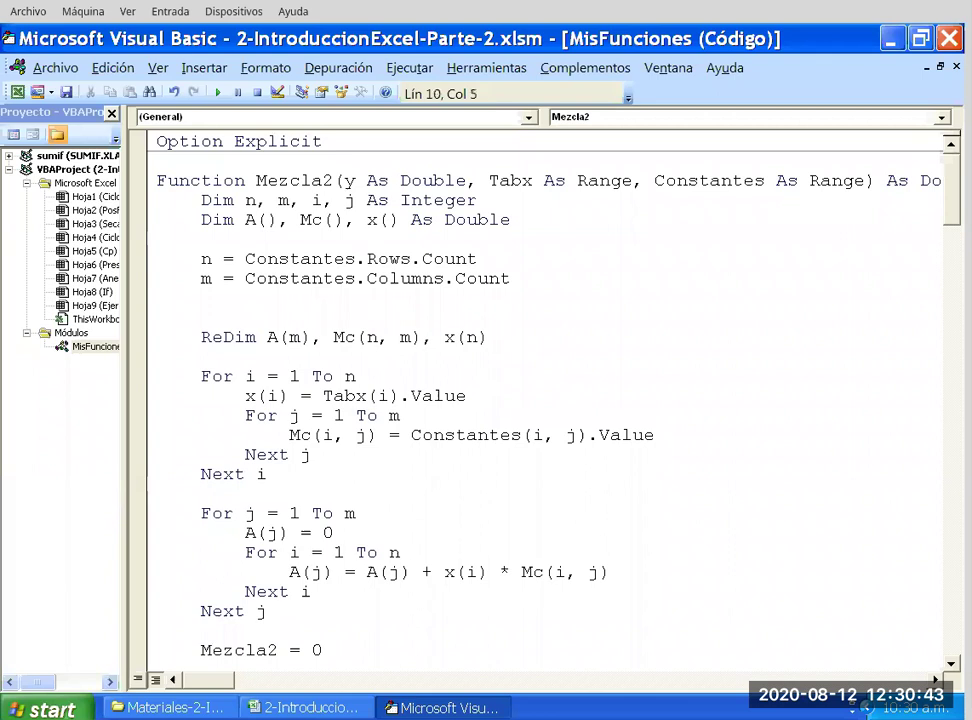
key("Up")
Place the cursor at the end of Mezcla's Dim A() As Double line.
left_click(201, 278)
scroll(397, 340, "down", 2)
scroll(397, 340, "down", 3)
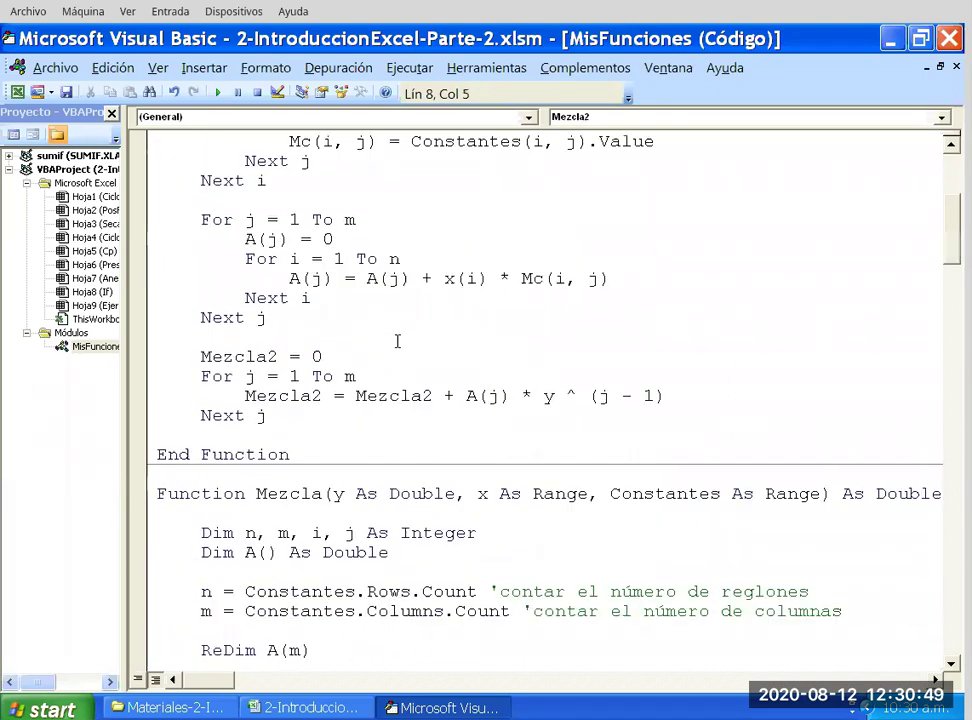
scroll(373, 351, "down", 5)
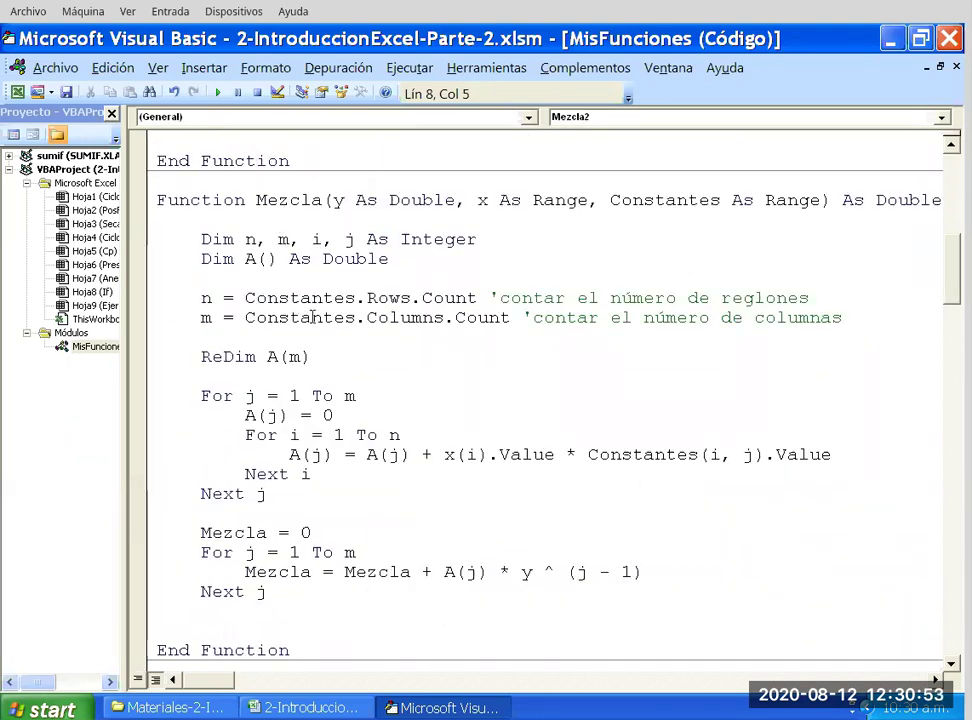
left_click(450, 259)
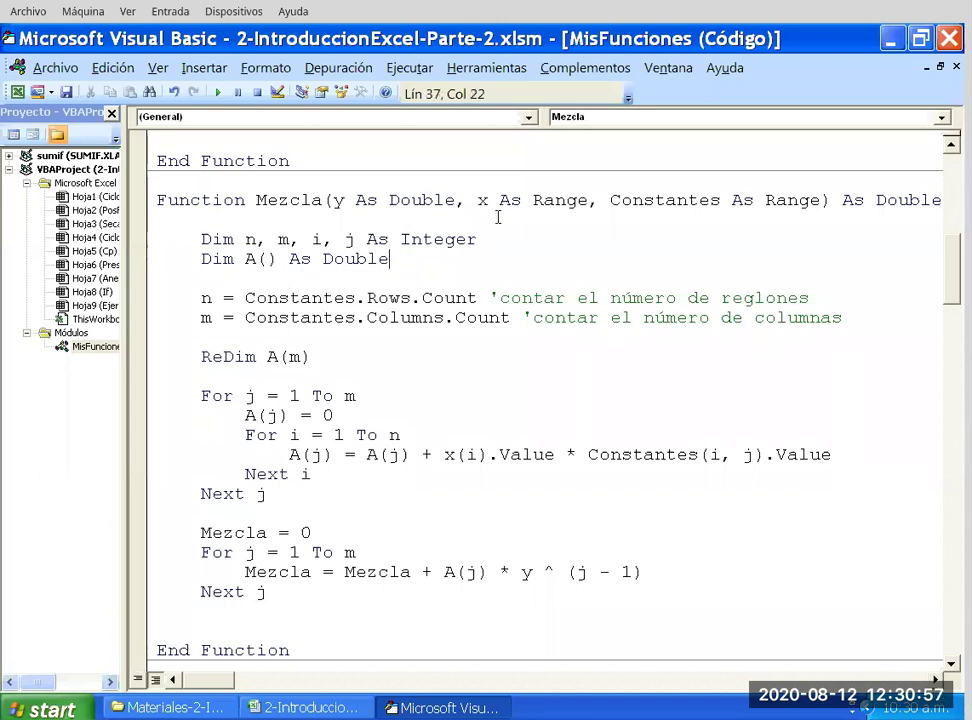
Add 'Dim seg1, seg2, tiempo As Double' below Dim A() As Double.
key("Return")
key("Return")
key("Up")
key("Return")
key("Up")
type("Dim")
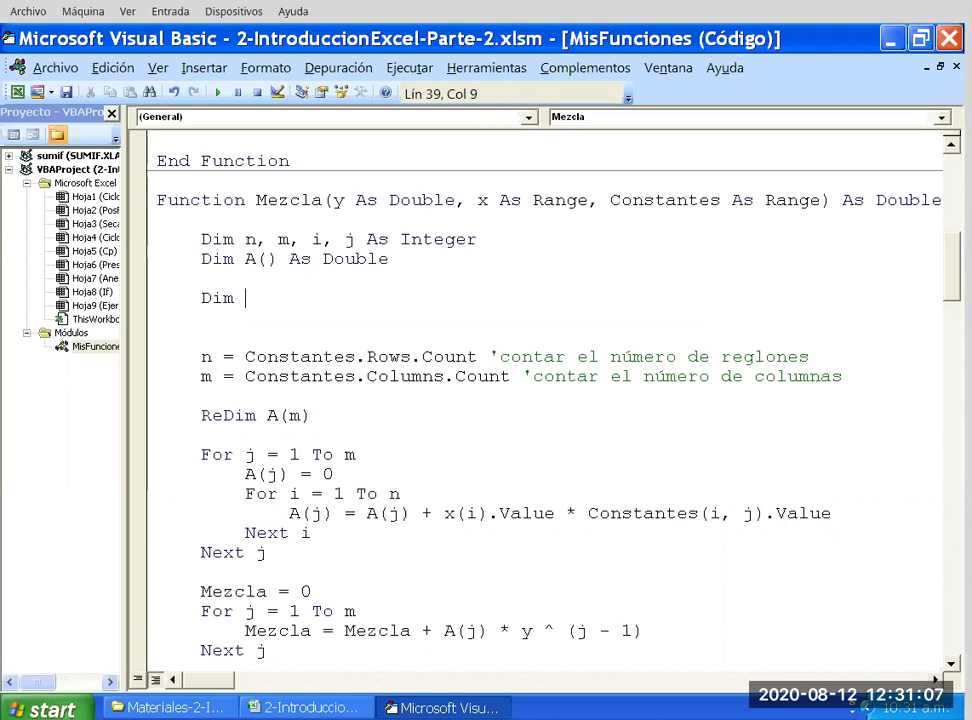
type("sen")
type("g1")
type(", se")
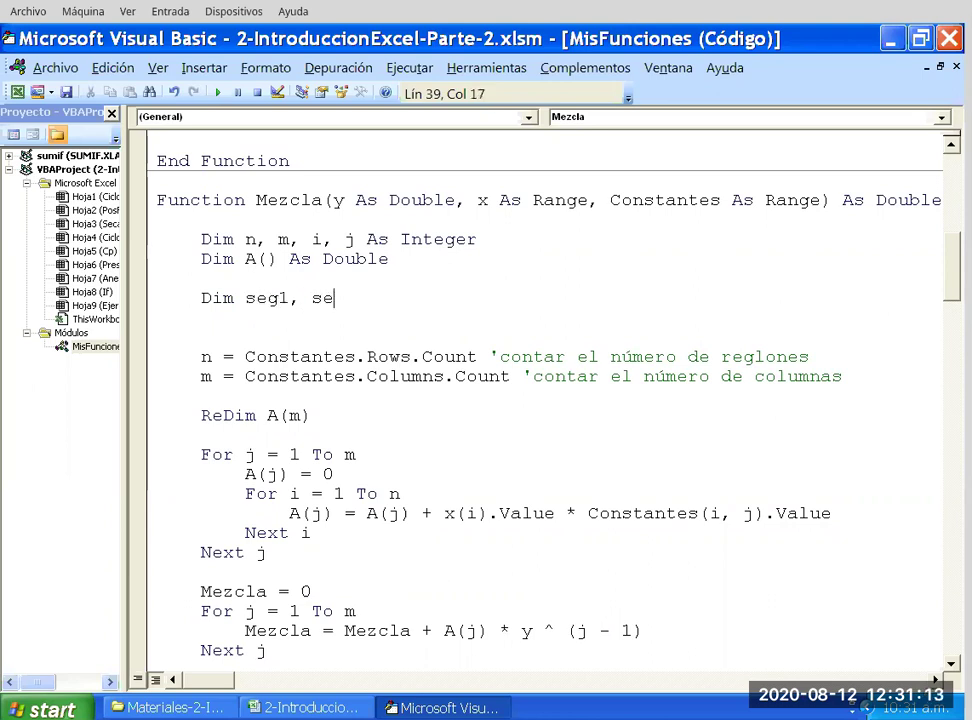
type("g2,tiempo ")
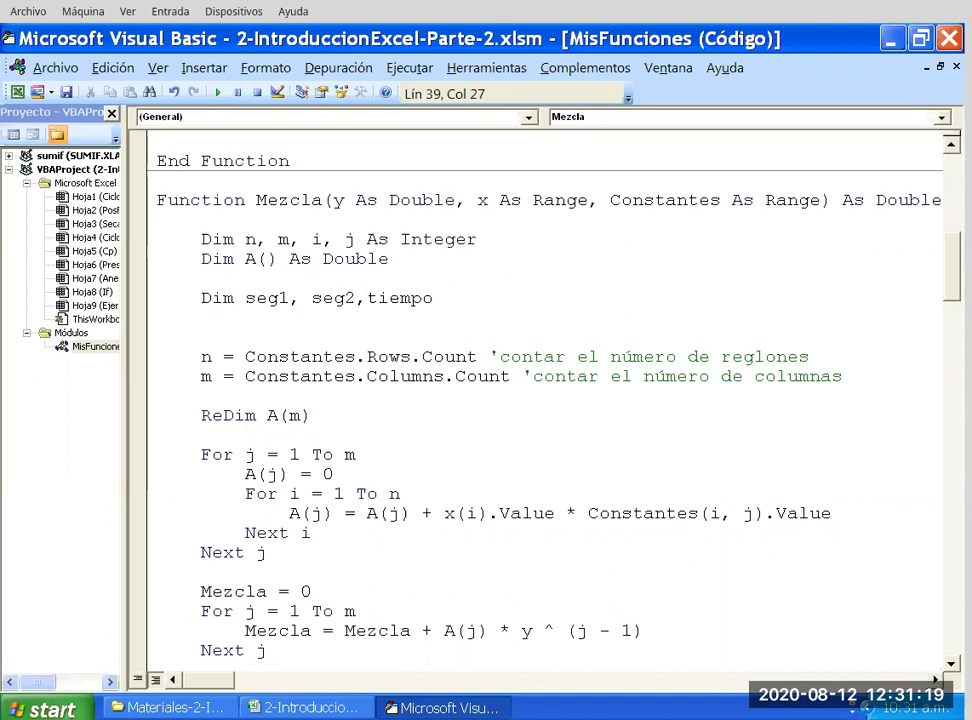
type("as Doubl")
key("Return")
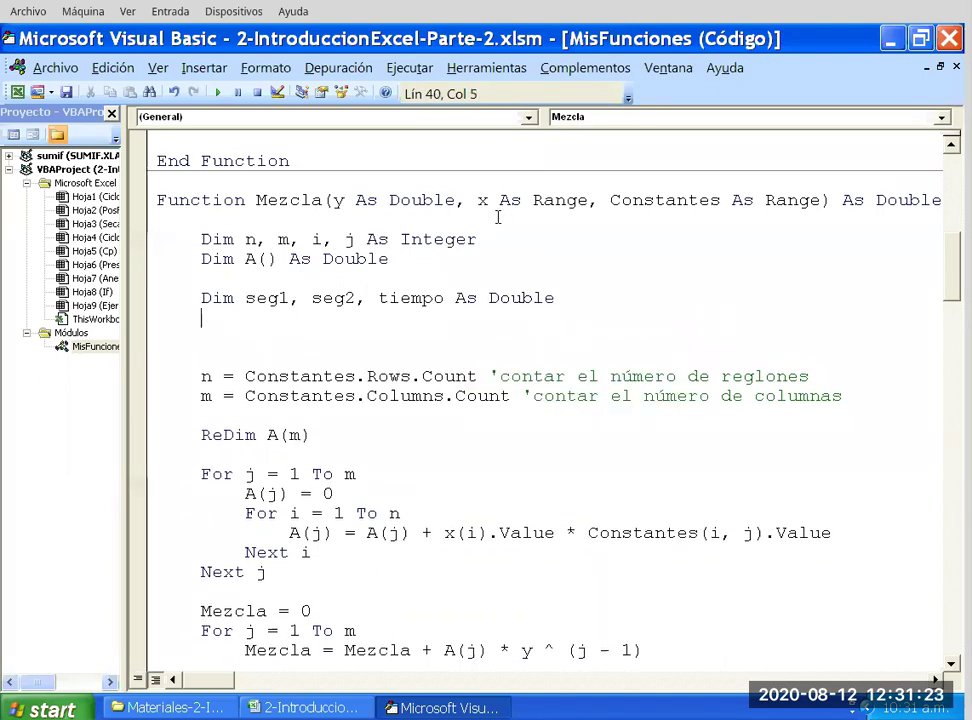
Declare 'Dim ciclos As Integer' on the next line.
key("Down")
key("Up")
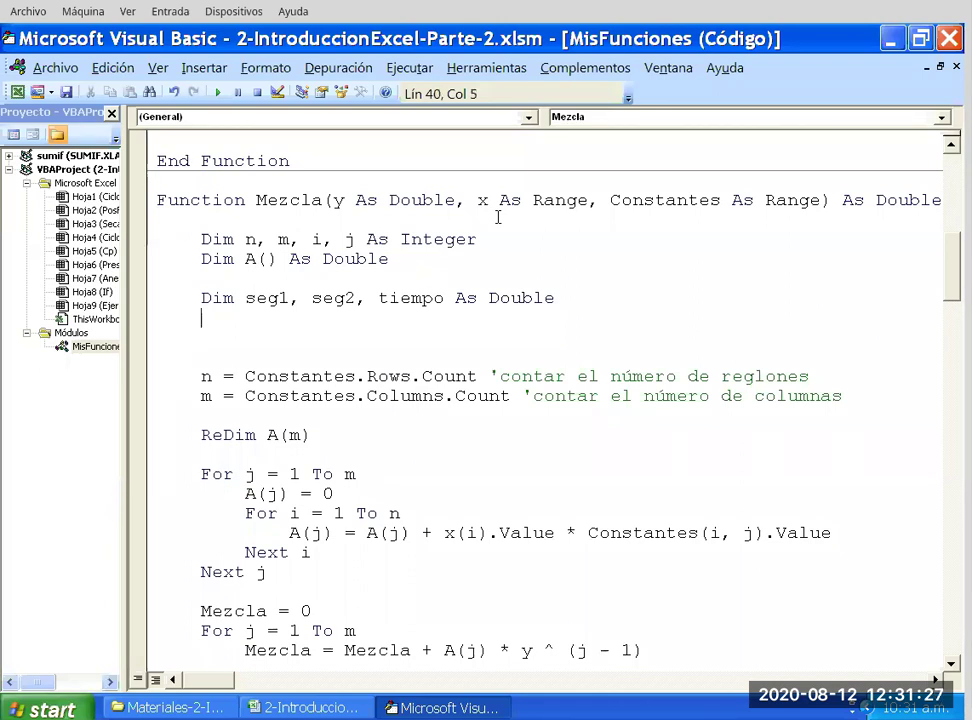
type("Dim ")
type("ciclos")
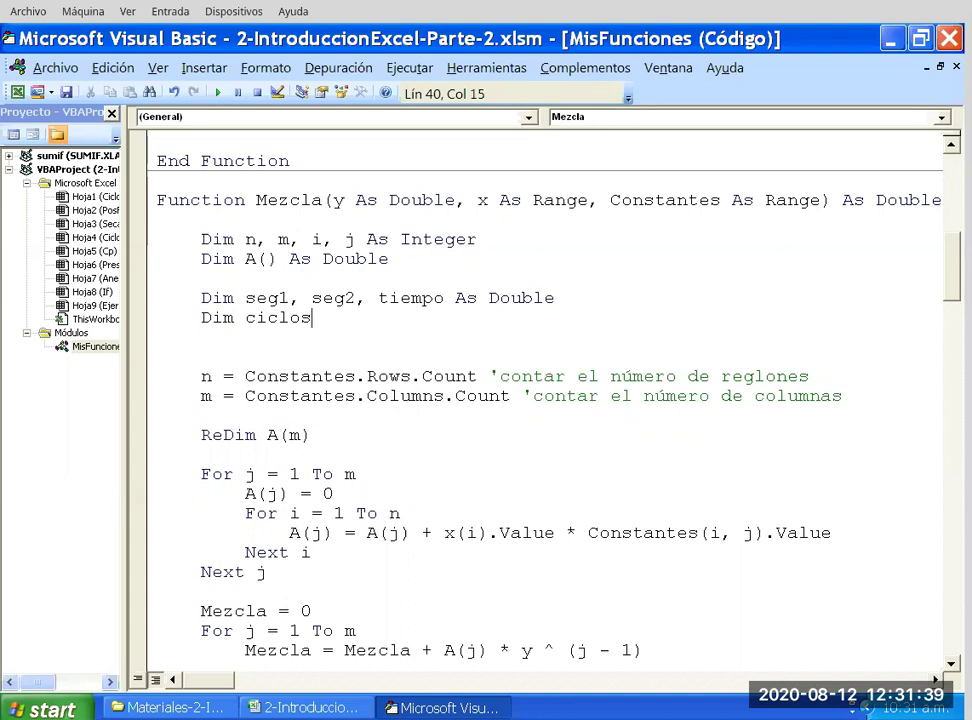
type(" as ")
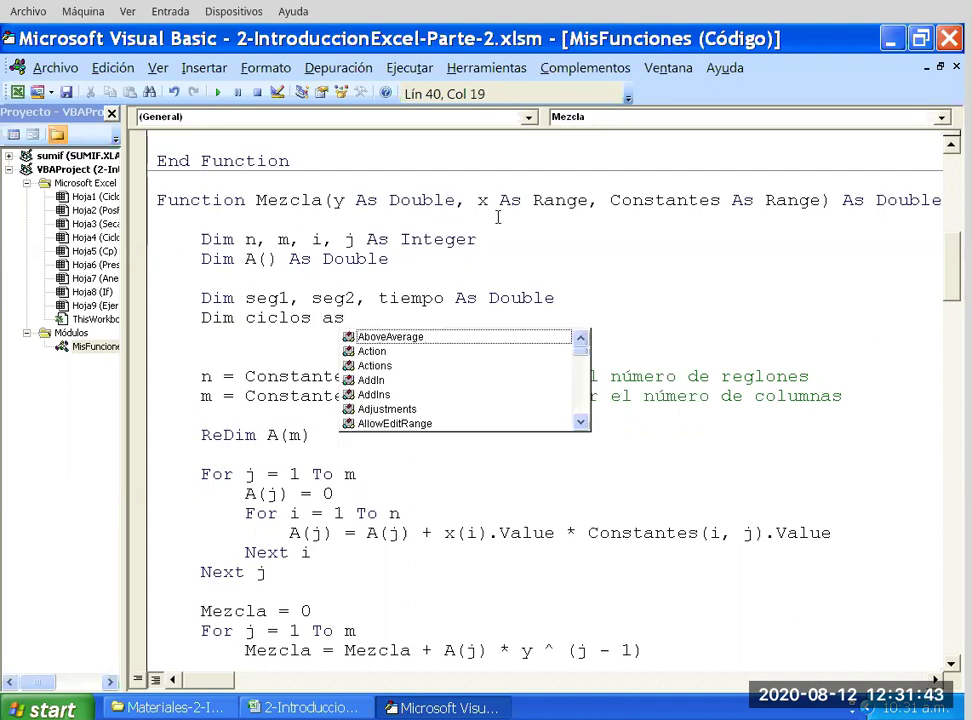
type("Inte")
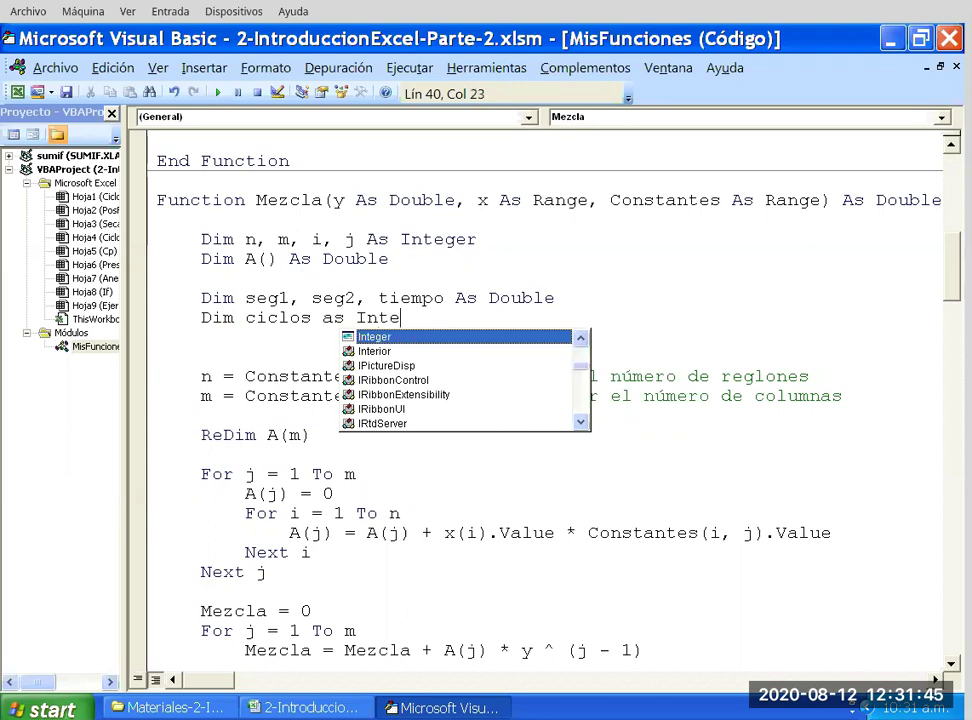
type("ger")
key("Return")
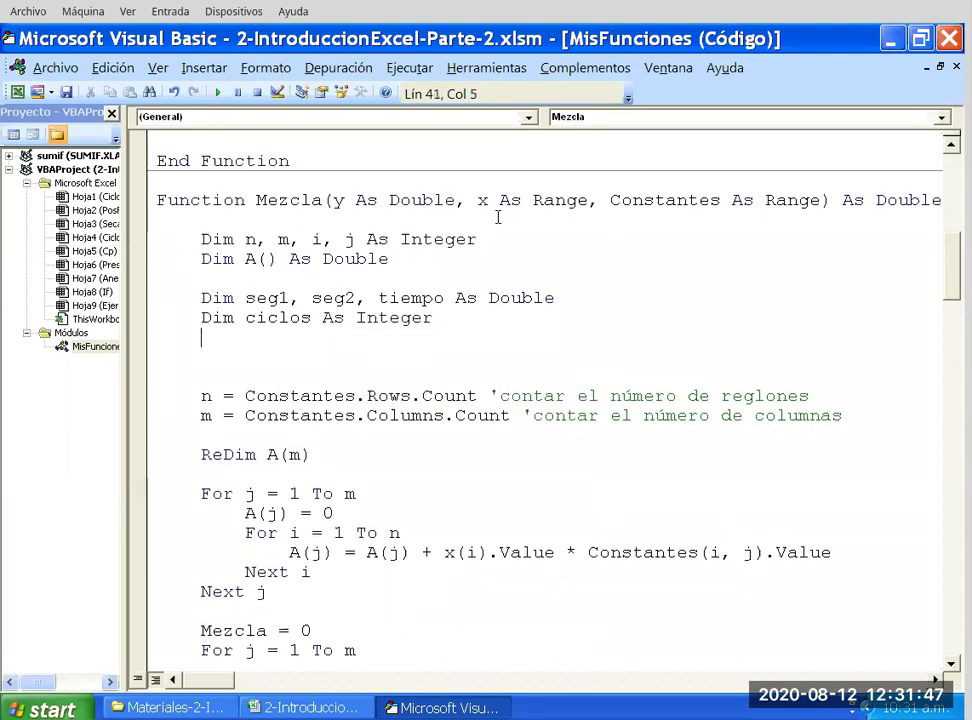
Inspect the ciclos As Integer declaration by selecting parts of it.
key("Up")
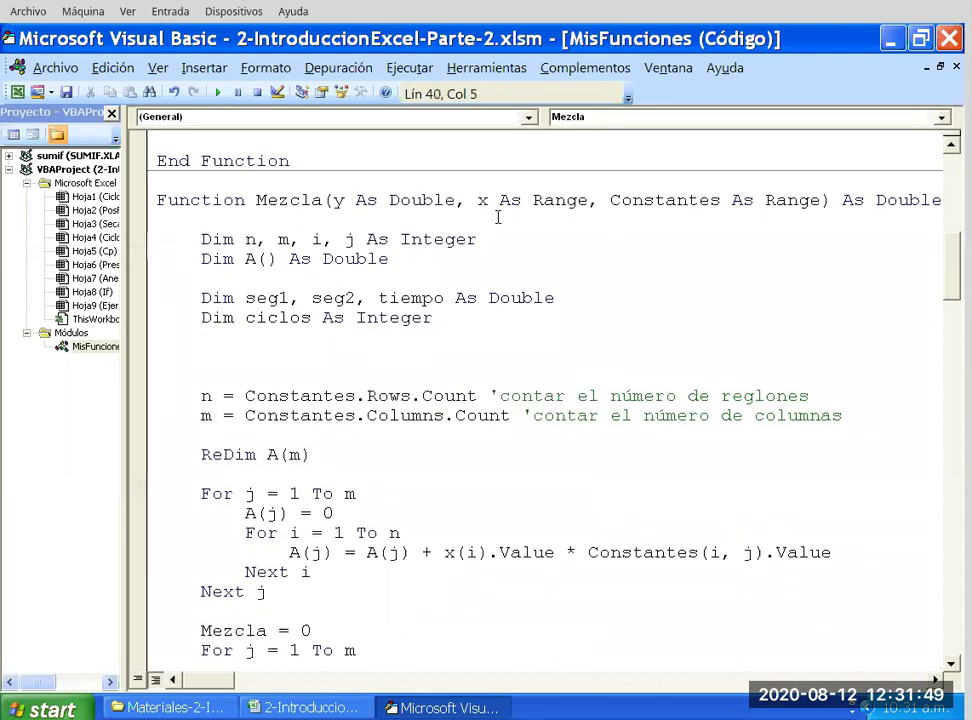
key("shift+End")
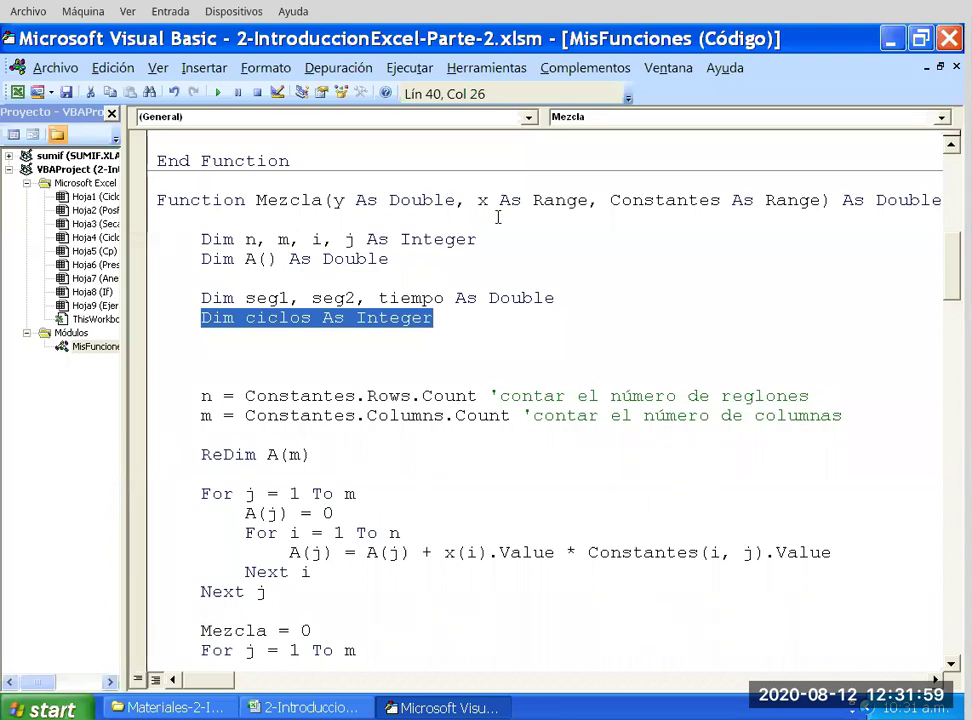
key("End")
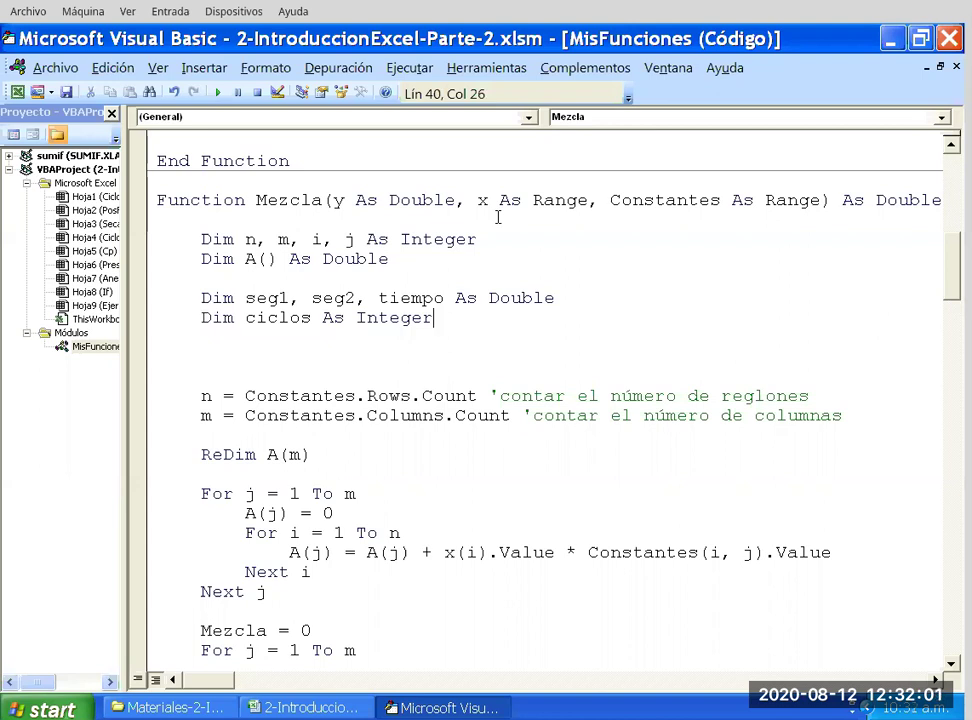
key("Home")
key("shift+Right")
key("shift+Right")
Open a new empty line below the ciclos declaration.
key("shift+Right")
key("shift+Right")
key("shift+Right")
key("shift+Right")
key("shift+Right")
key("shift+Right")
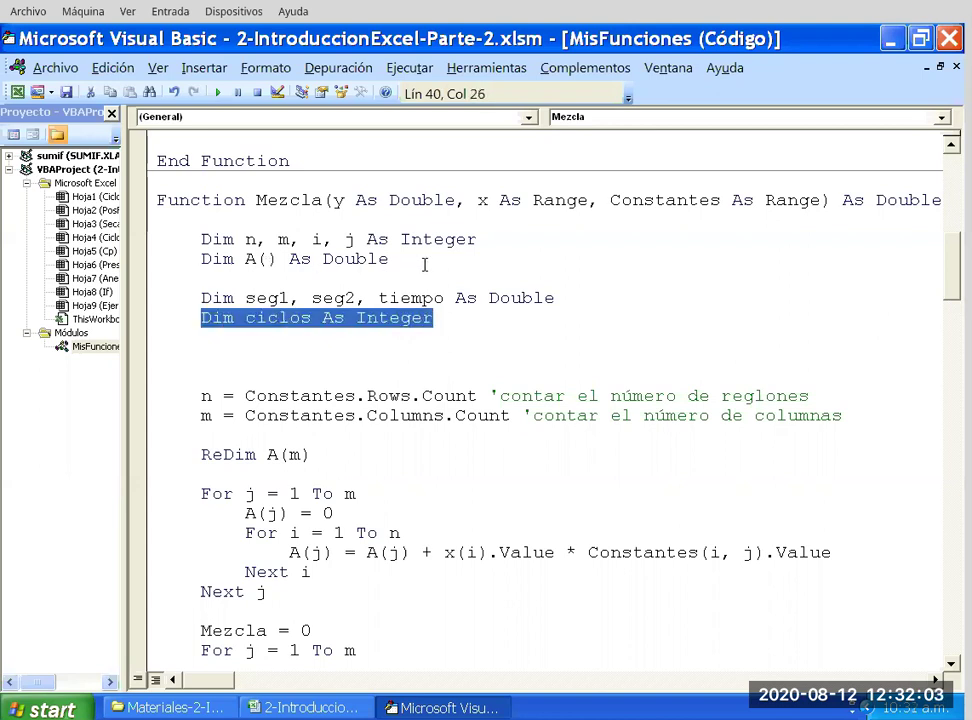
key("End")
key("ctrl+shift+Left")
key("ctrl+shift+Left")
key("ctrl+Right")
key("End")
key("ctrl+shift+Left")
key("ctrl+shift+Left")
key("shift+Down")
key("shift+Up")
key("shift+Right")
key("shift+Left")
key("Right")
key("Right")
key("End")
key("Return")
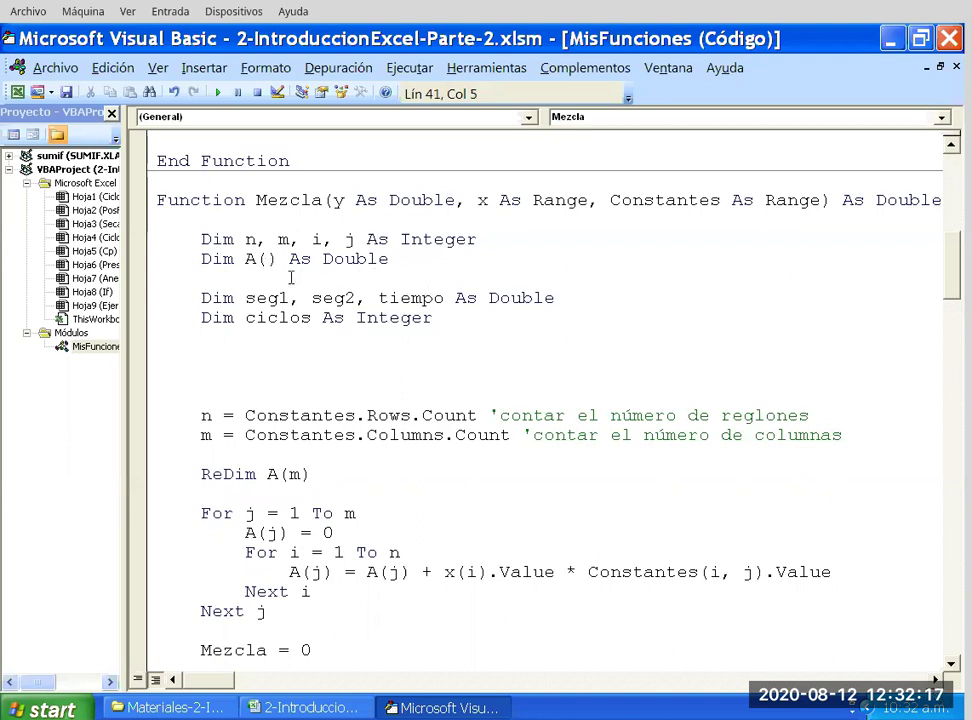
Remove surplus blank lines and add two empty lines below ReDim A(m).
scroll(328, 258, "down", 1)
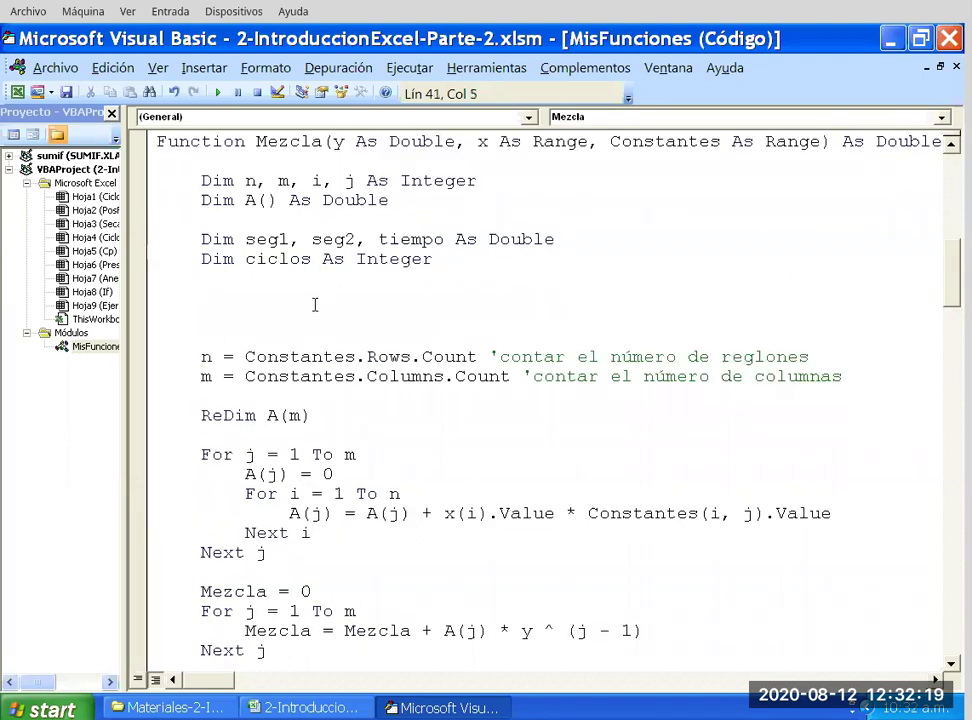
key("Down")
key("Down")
key("Delete")
key("Up")
key("Up")
key("Delete")
key("Down")
key("Down")
key("Down")
key("Down")
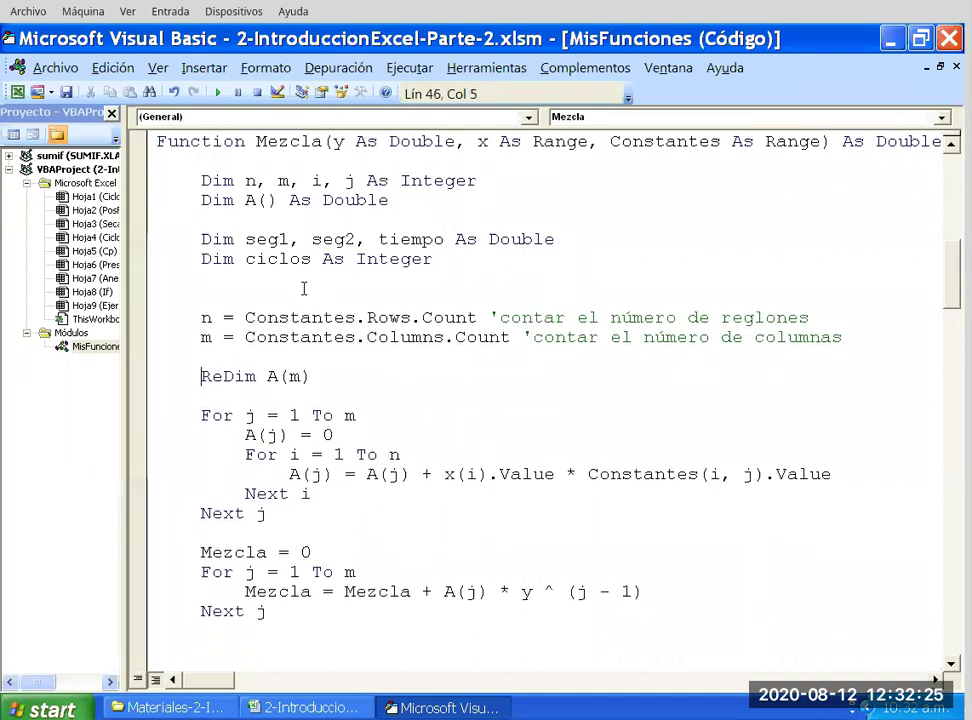
key("Down")
key("Return")
key("Return")
Select the nested For j loop block, then clear the selection.
scroll(341, 271, "down", 1)
scroll(341, 271, "down", 1)
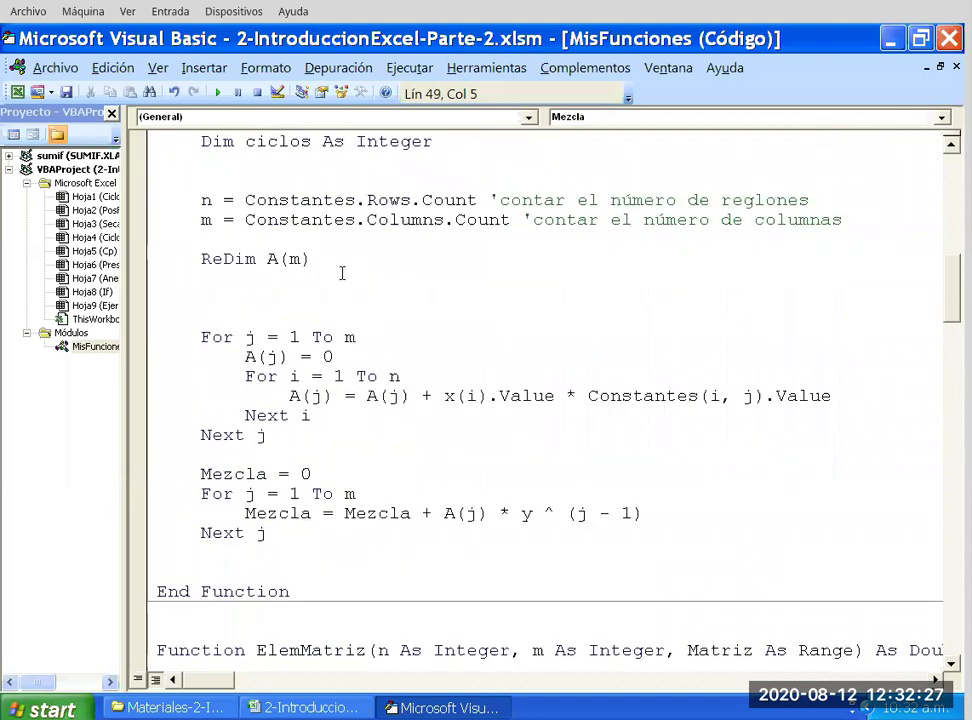
left_click_drag(201, 337, 269, 485)
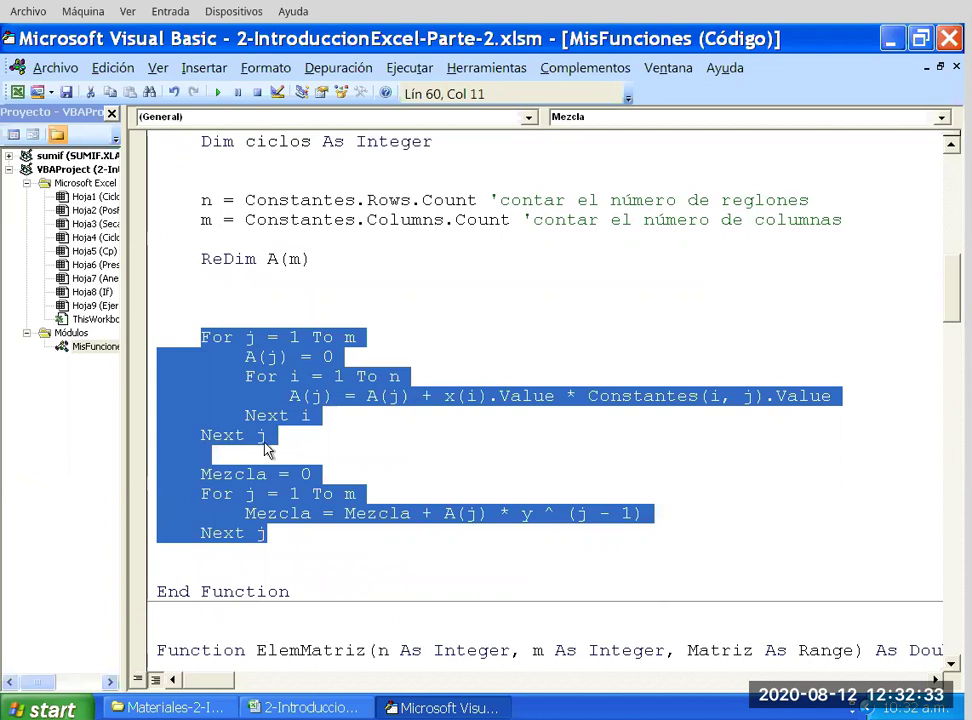
scroll(271, 445, "up", 2)
scroll(273, 443, "up", 3)
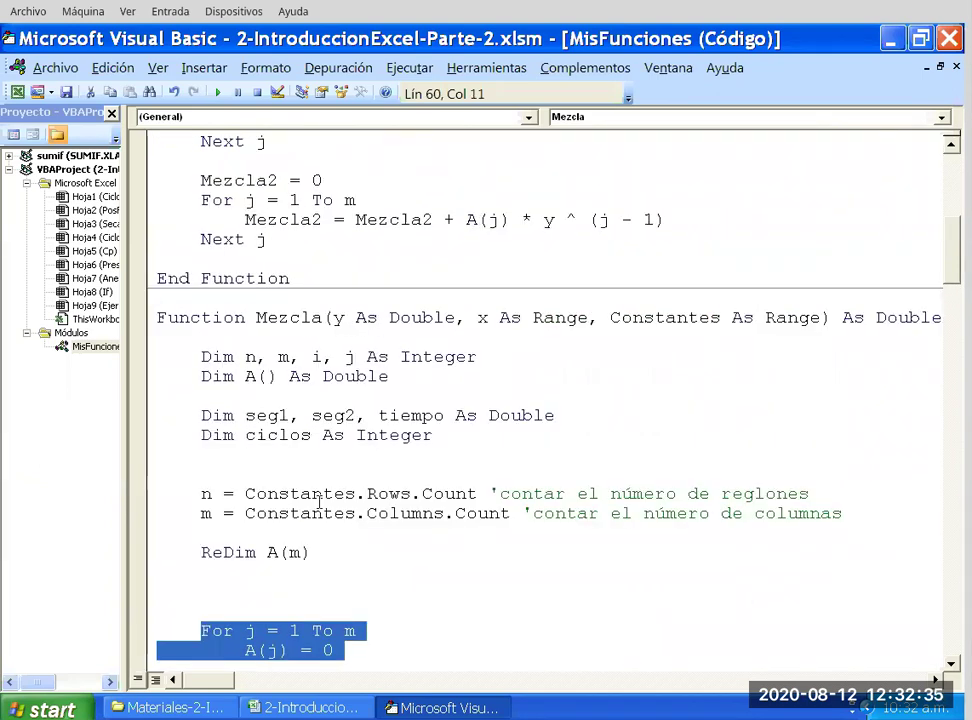
scroll(296, 546, "down", 2)
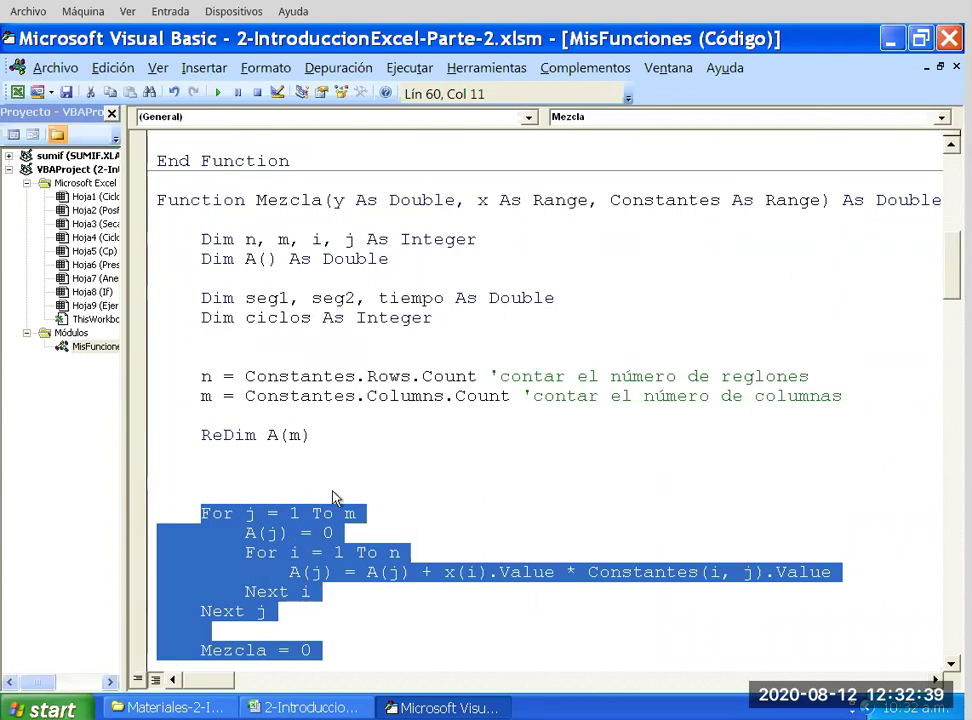
left_click(624, 232)
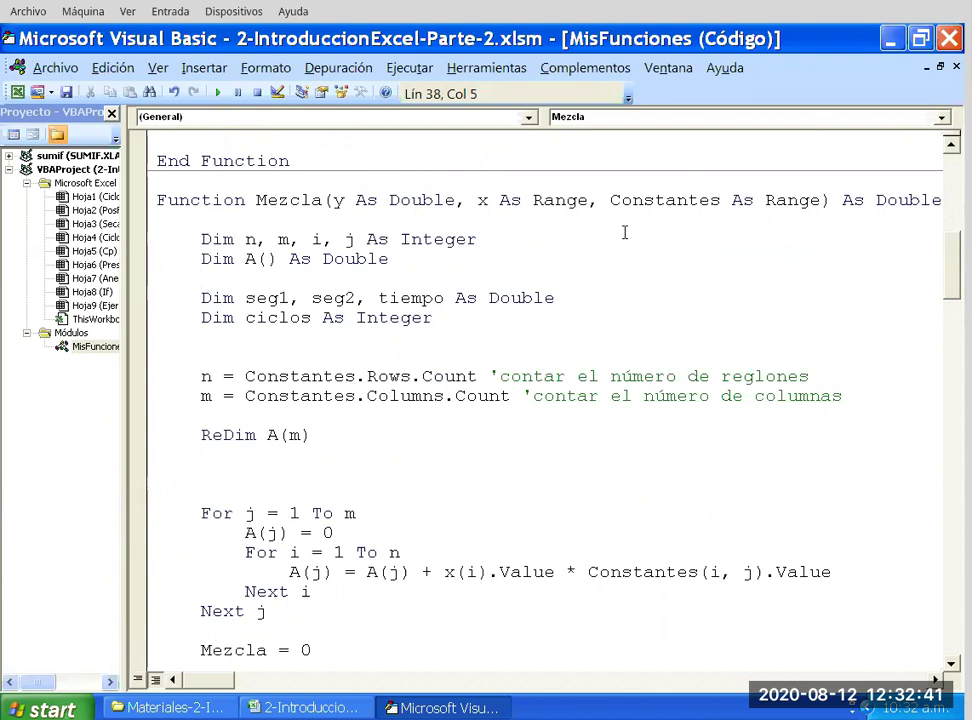
Add the parameter Ncmax As Integer after Constantes in Mezcla's header.
left_click(820, 200)
type(", Ncmz")
key("BackSpace")
type("ax ")
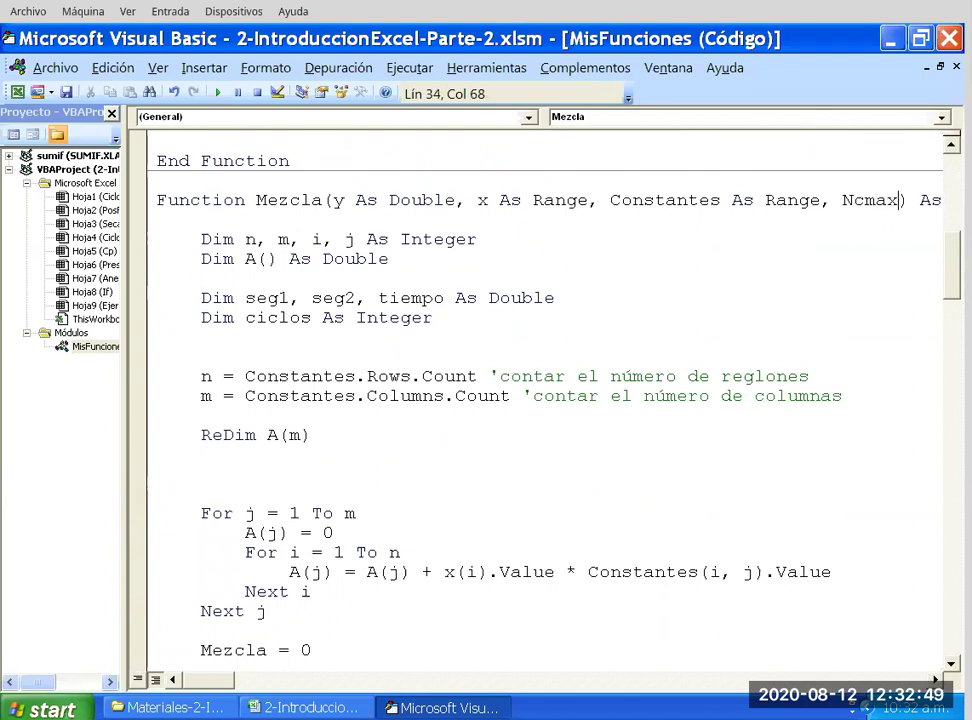
type("as ")
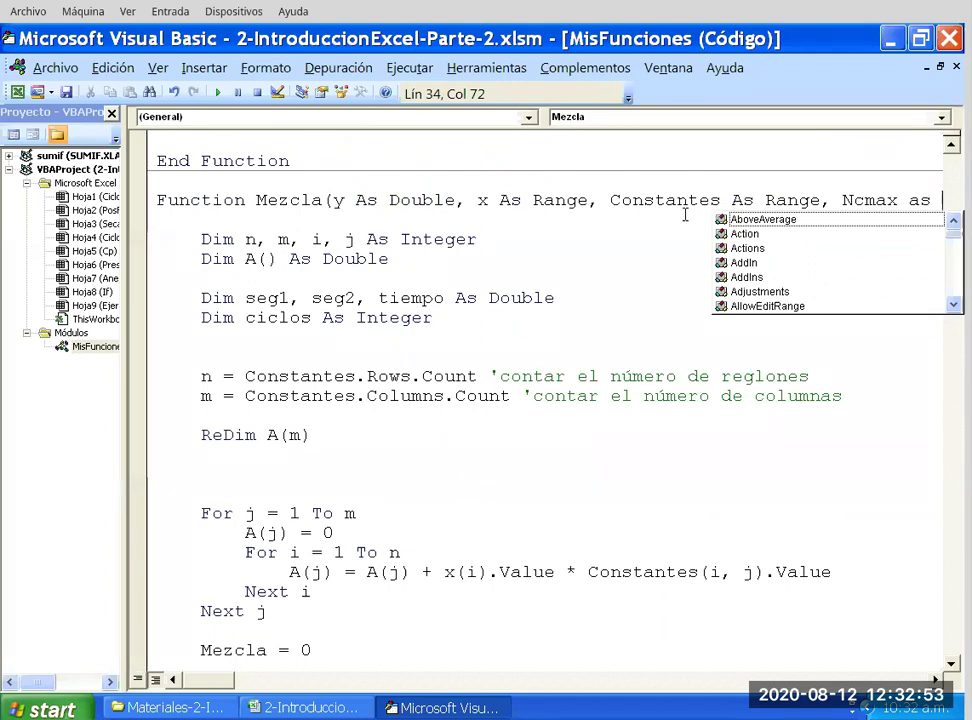
type("I")
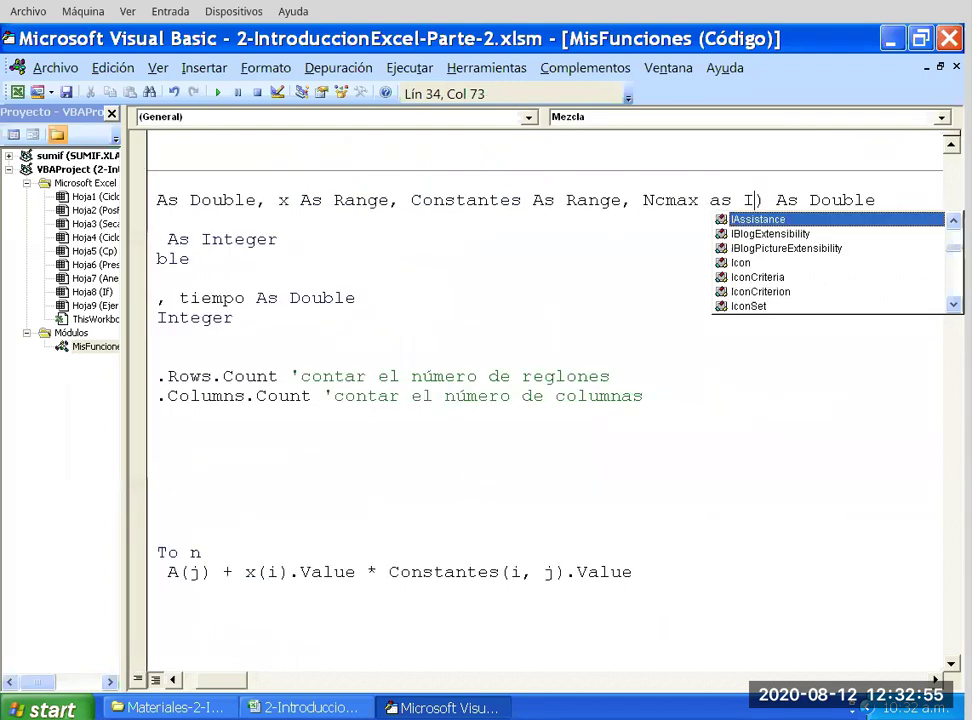
type("nteger")
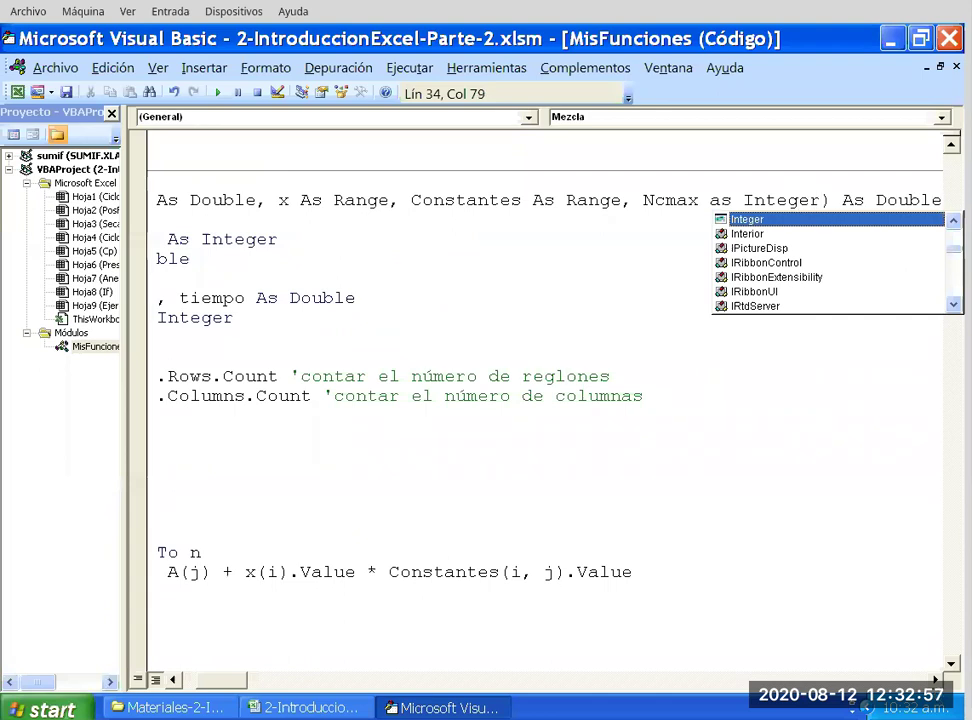
left_click(685, 214)
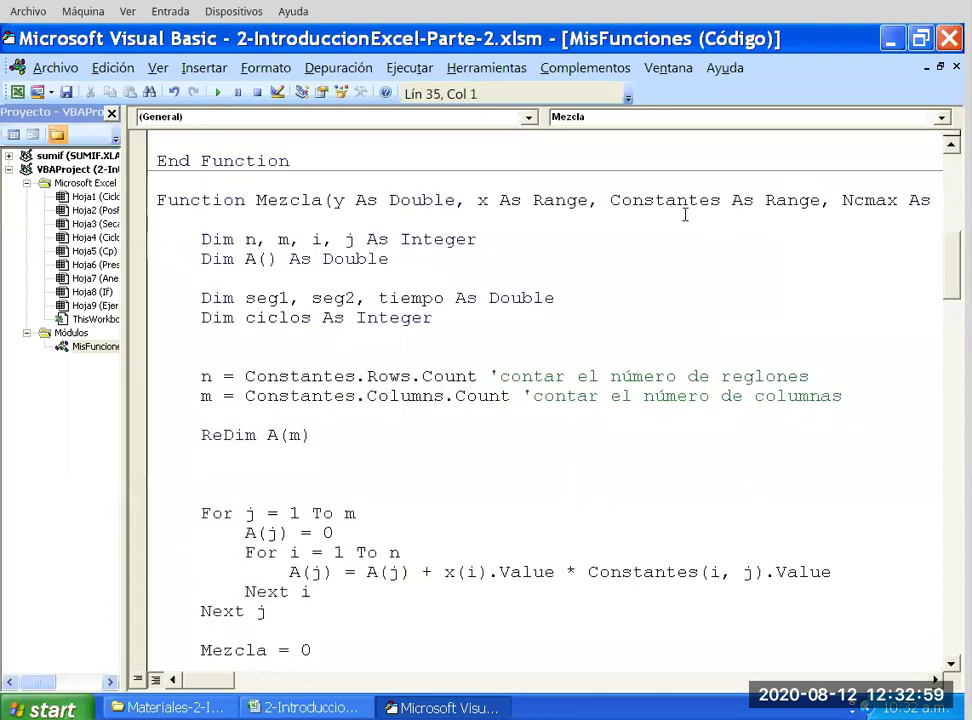
Split the header with ' _' before Ncmax onto an indented continuation line.
left_click(686, 200)
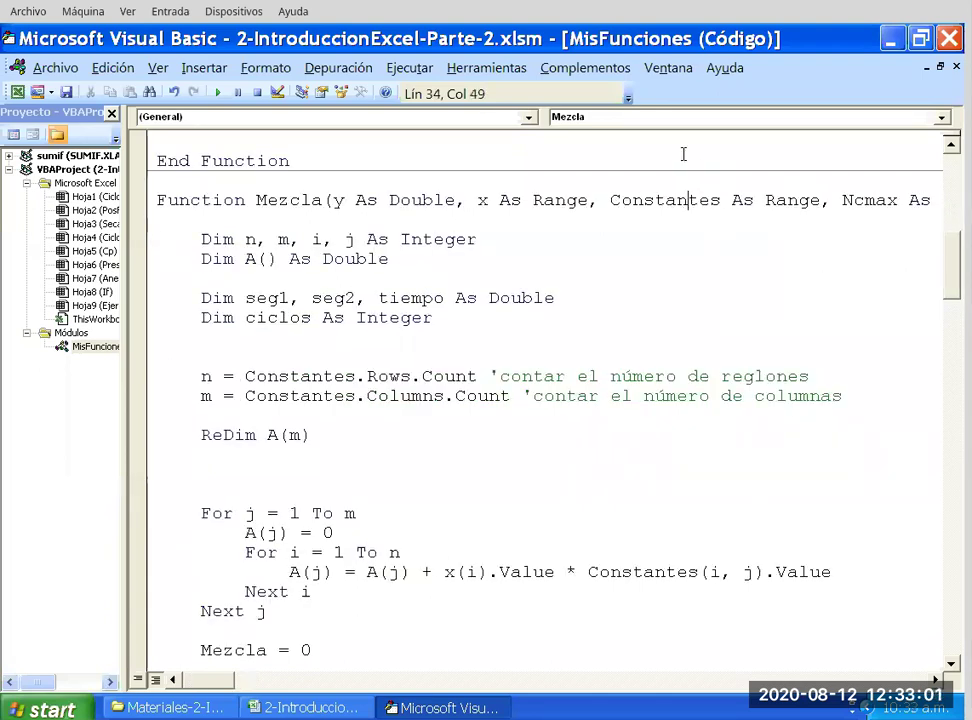
mouse_move(333, 200)
left_mouse_down()
mouse_move(906, 200)
mouse_move(930, 642)
left_mouse_up()
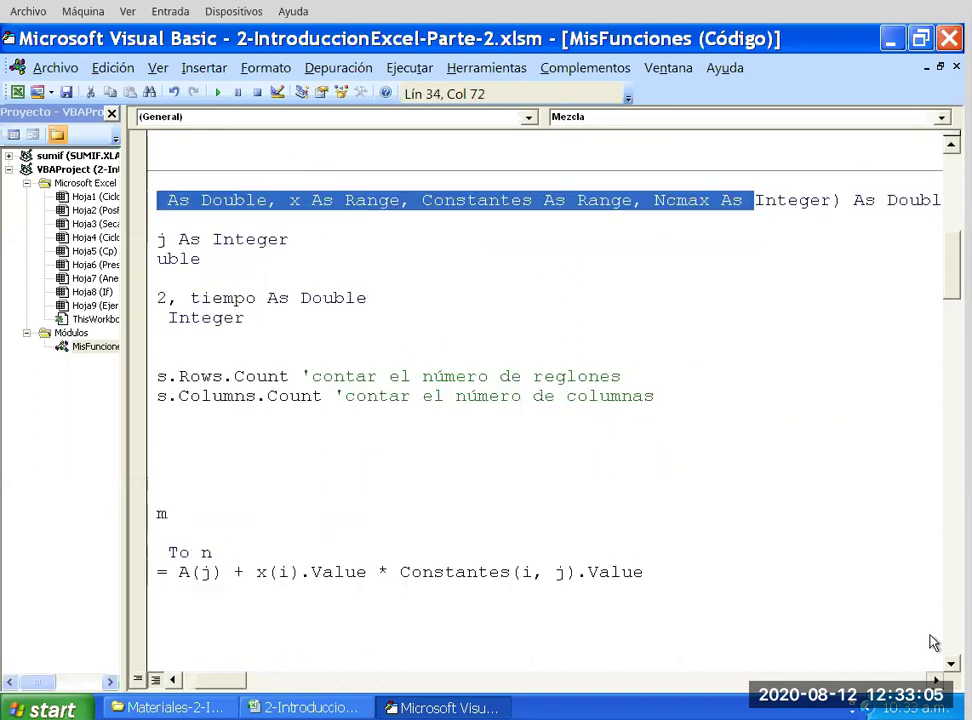
left_click(785, 156)
left_click(652, 158)
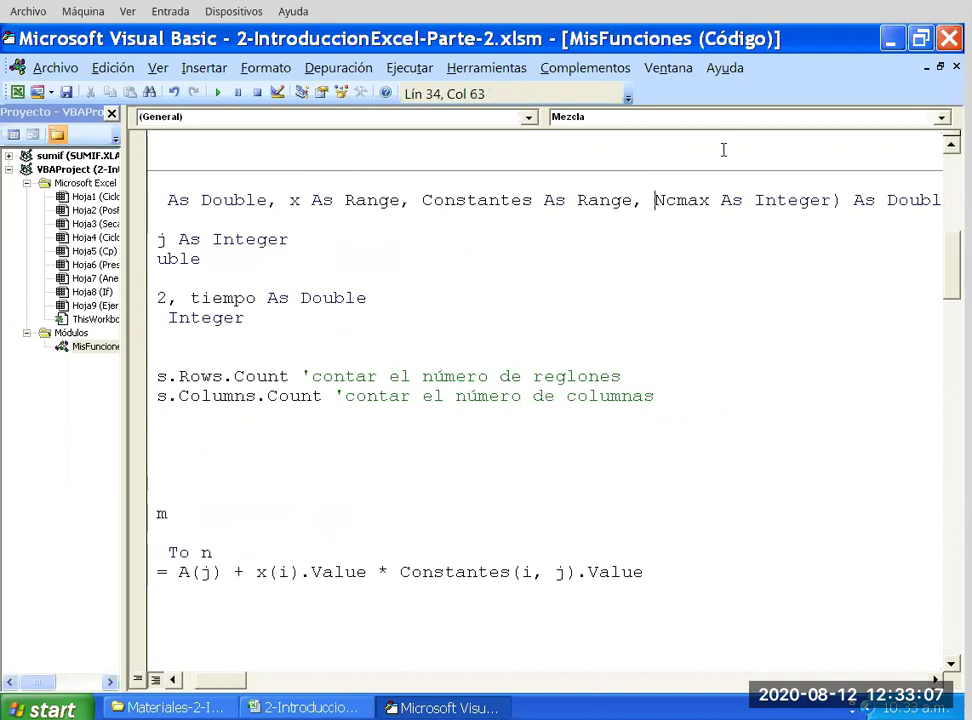
type("_")
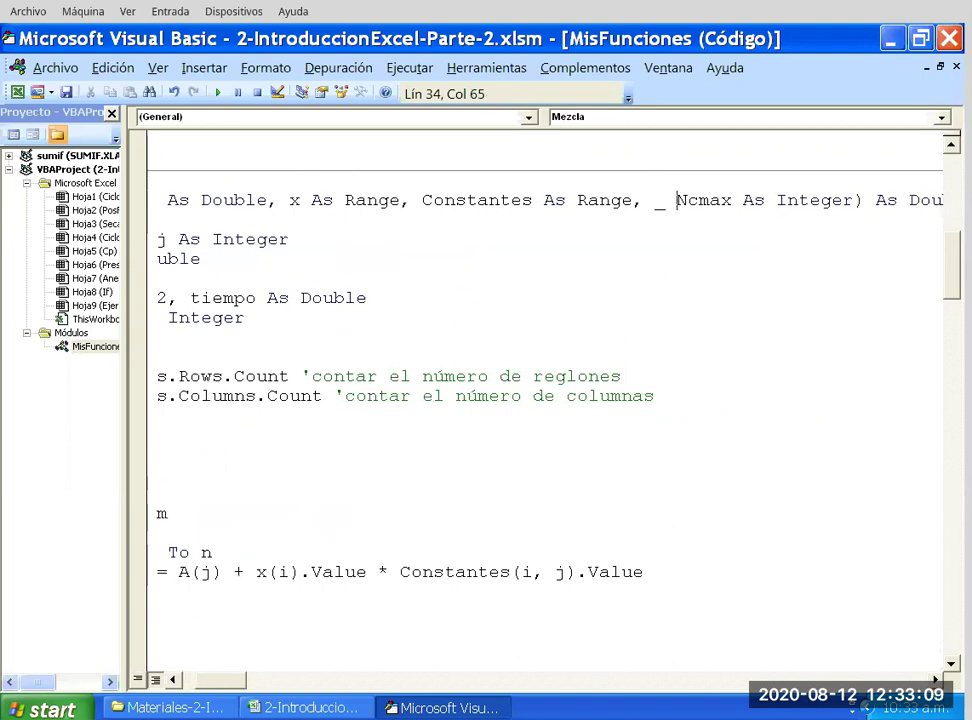
key("Return")
key("Tab")
key("Tab")
key("Tab")
key("shift+Tab")
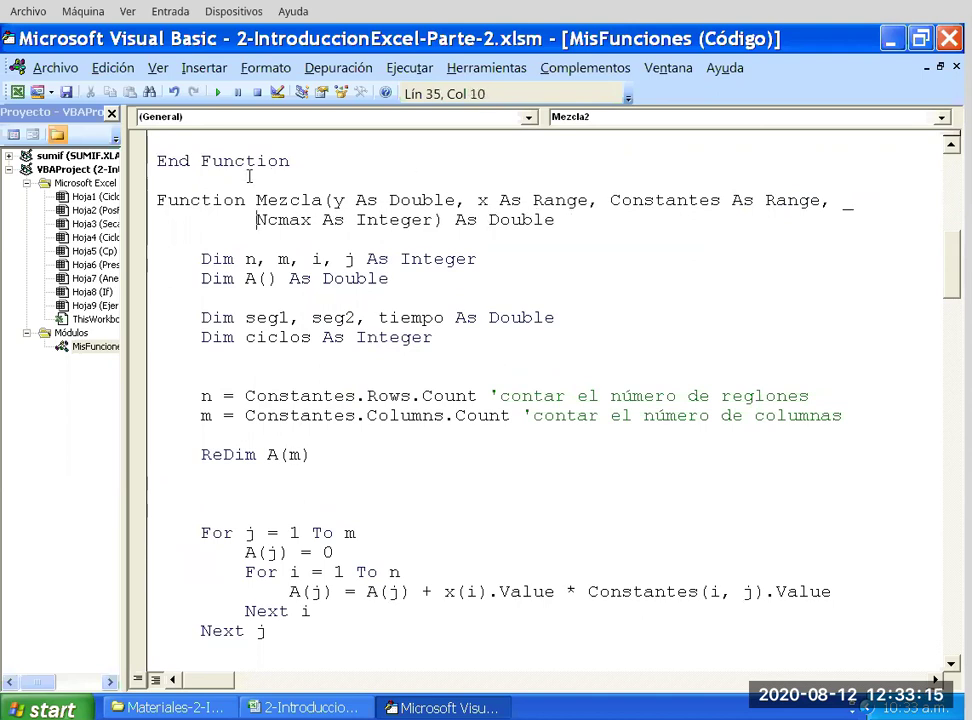
Highlight the Ncmax parameter name on the continued header line.
key("shift+Right")
key("shift+Right")
key("shift+Right")
key("shift+Right")
key("shift+Right")
key("shift+Right")
key("shift+Right")
key("shift+Right")
key("shift+Right")
key("shift+Right")
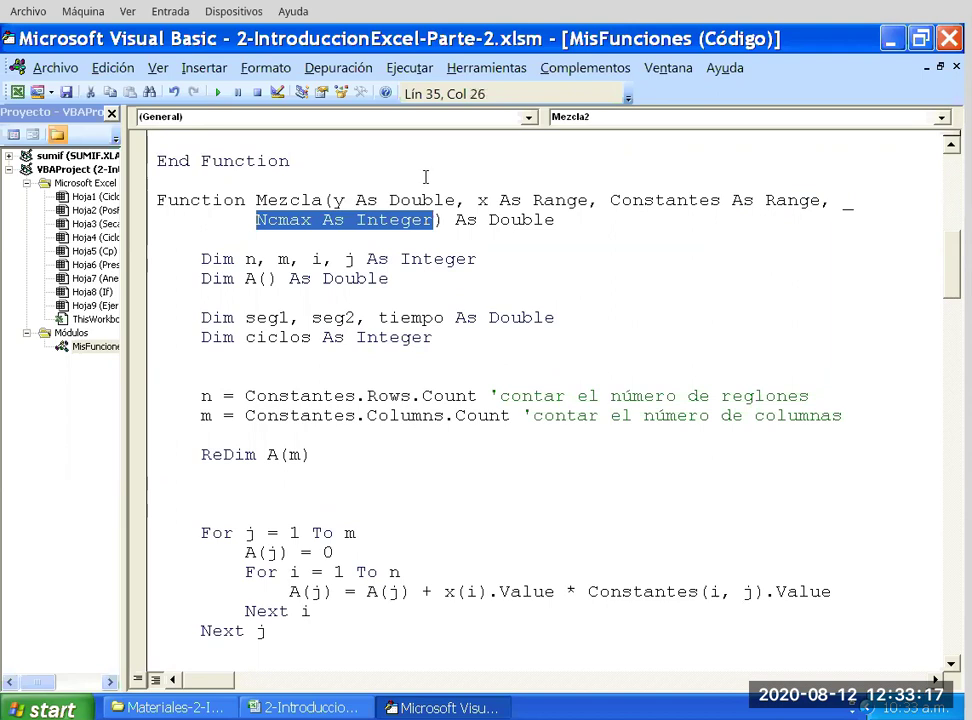
key("Left")
key("shift+Right")
key("shift+Right")
key("shift+Right")
key("shift+Right")
key("shift+Right")
key("shift+Right")
key("shift+Right")
key("shift+Right")
key("Left")
key("Left")
key("Left")
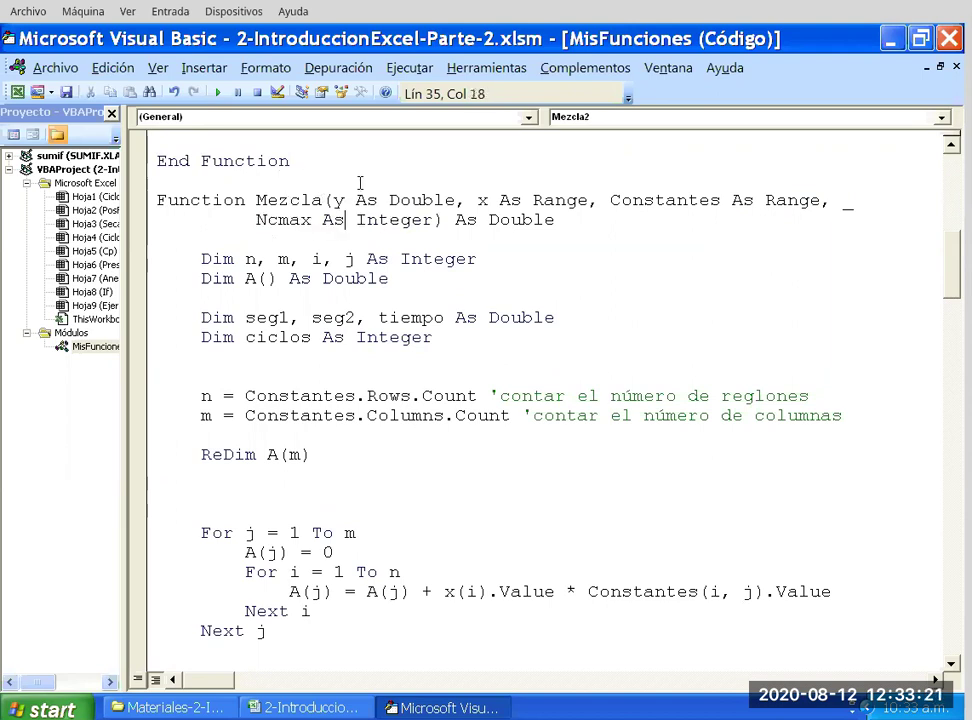
key("Home")
key("shift+Right")
key("shift+Right")
key("shift+Right")
key("shift+Right")
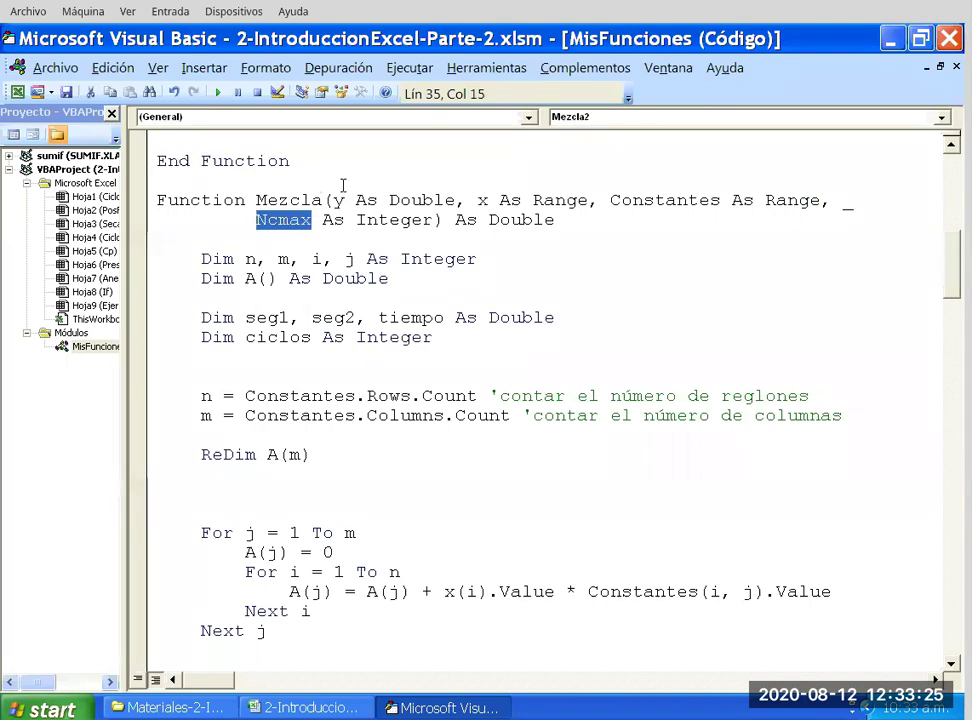
scroll(334, 330, "down", 1)
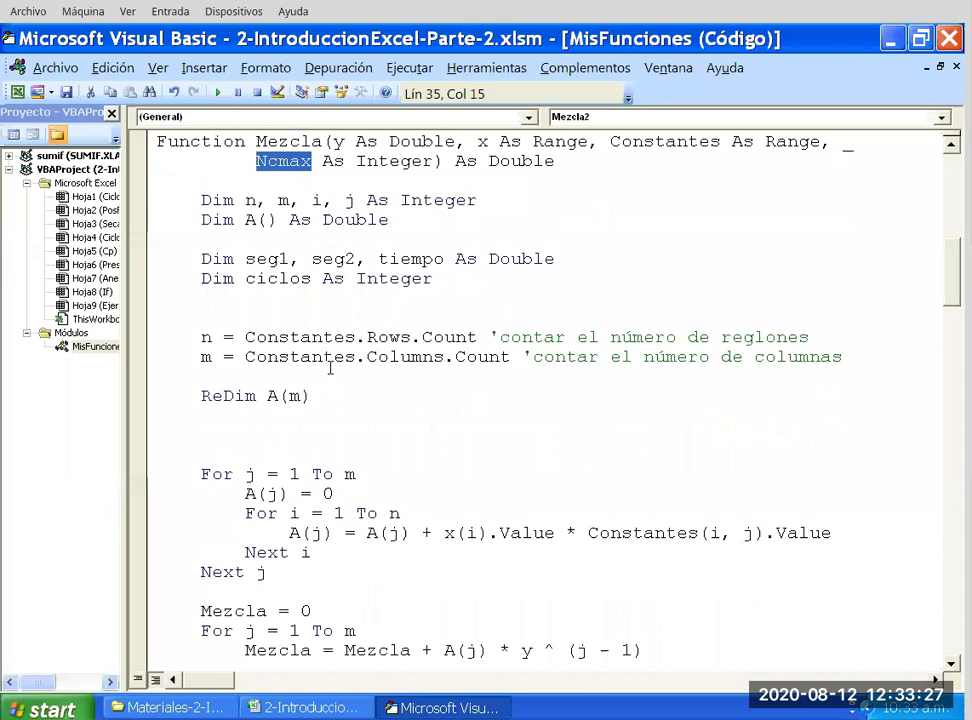
Add the line ciclos = 0 on the blank line below ReDim A(m), above the For loops.
scroll(317, 375, "down", 1)
scroll(276, 468, "down", 2)
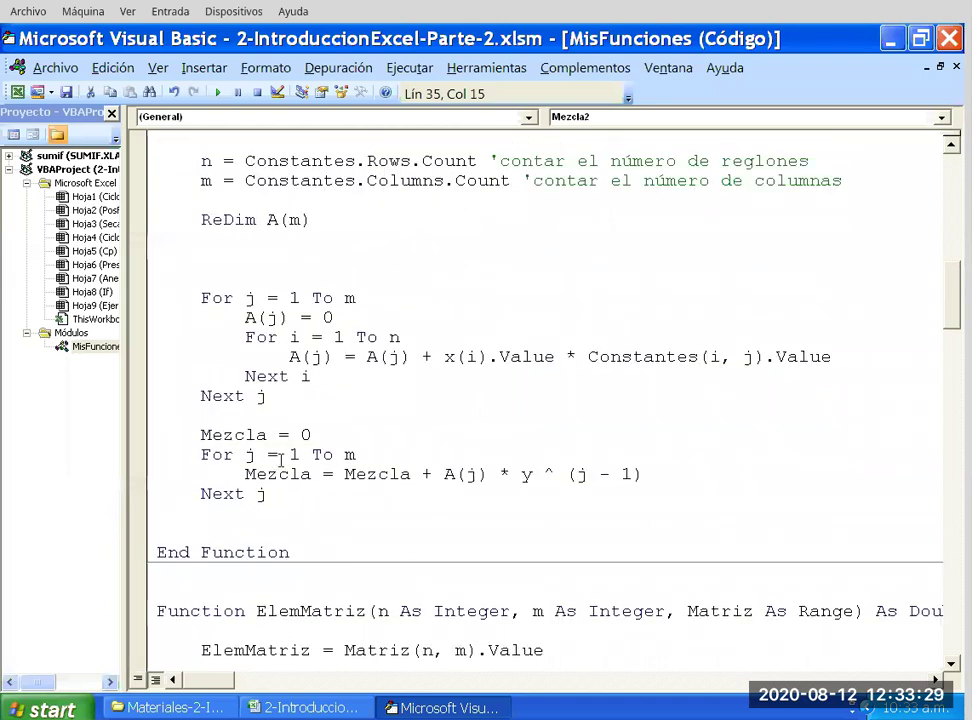
left_click_drag(268, 494, 150, 298)
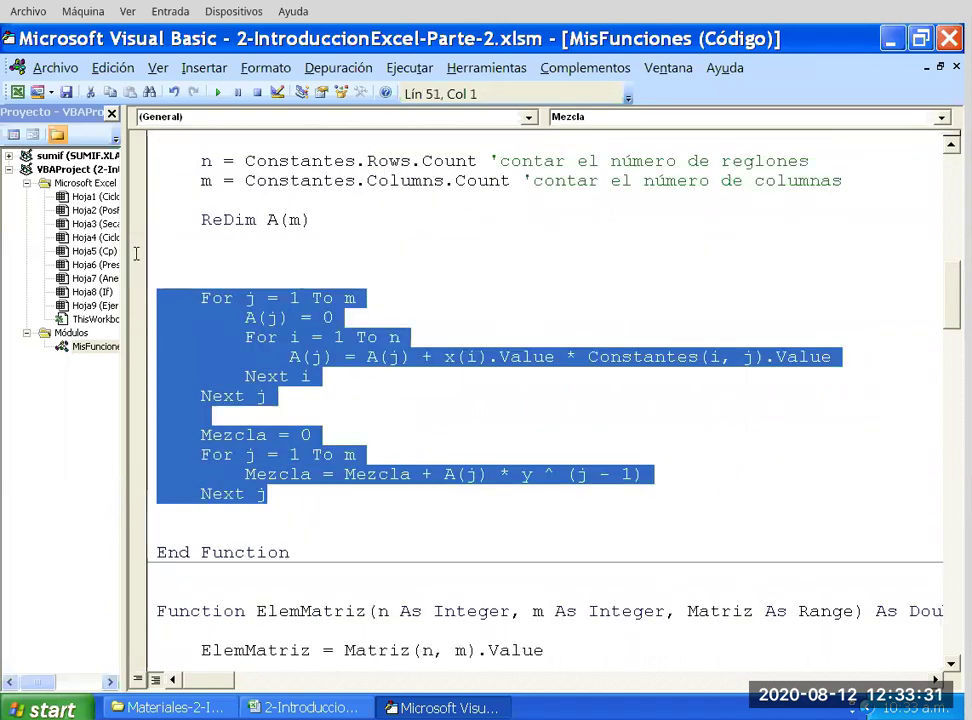
key("Left")
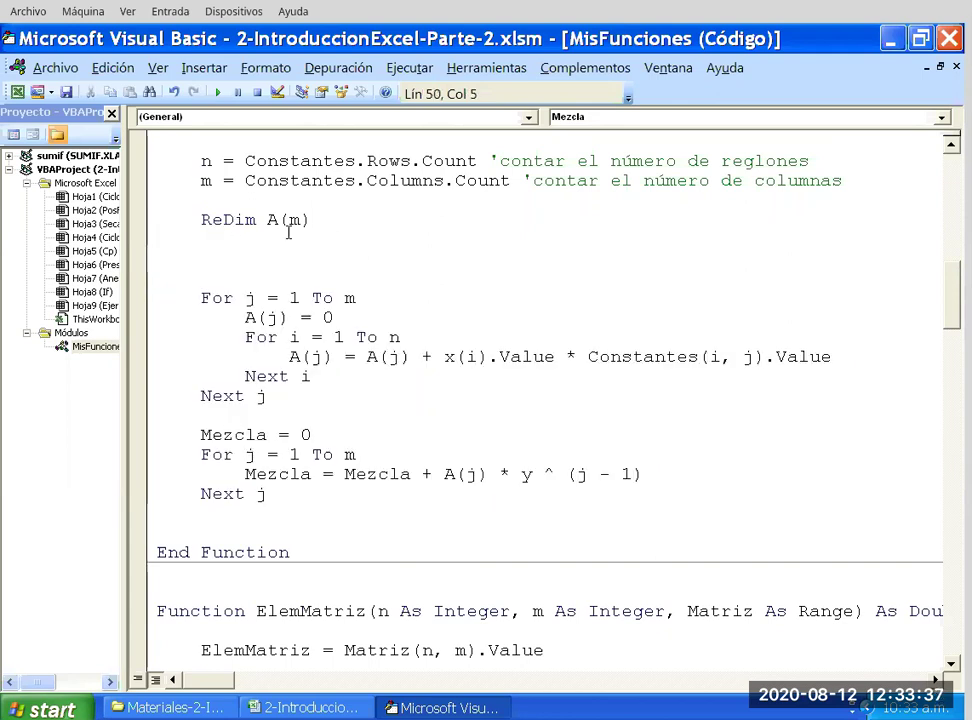
key("Up")
type("ciclos = 0")
key("Return")
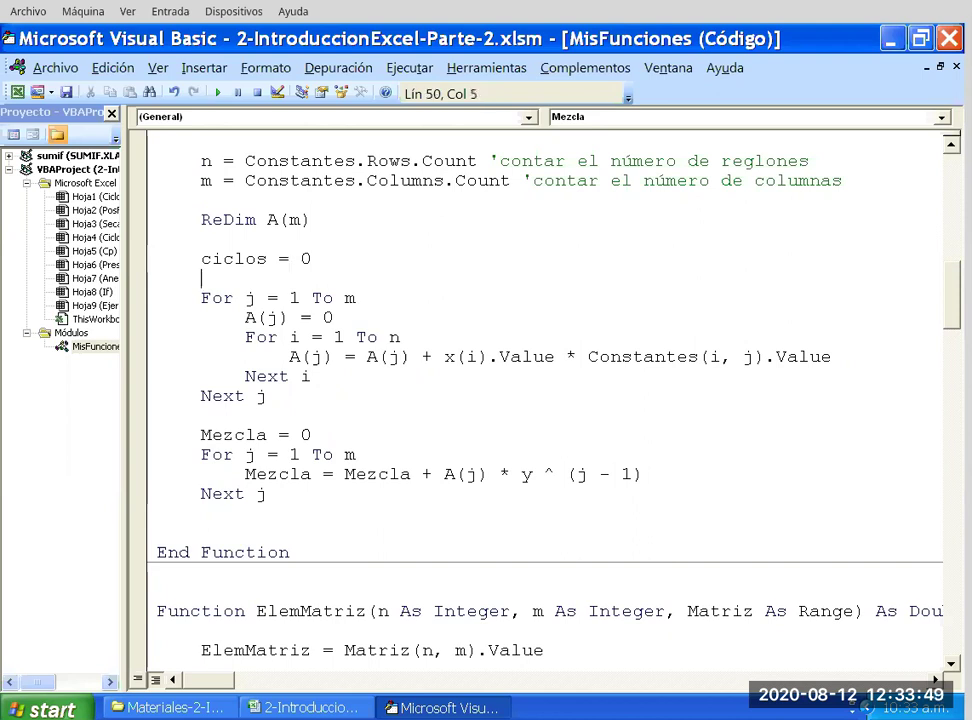
Write the loop header Do While ciclos <= Ncmax, dismissing the compile error midway.
type("Do while")
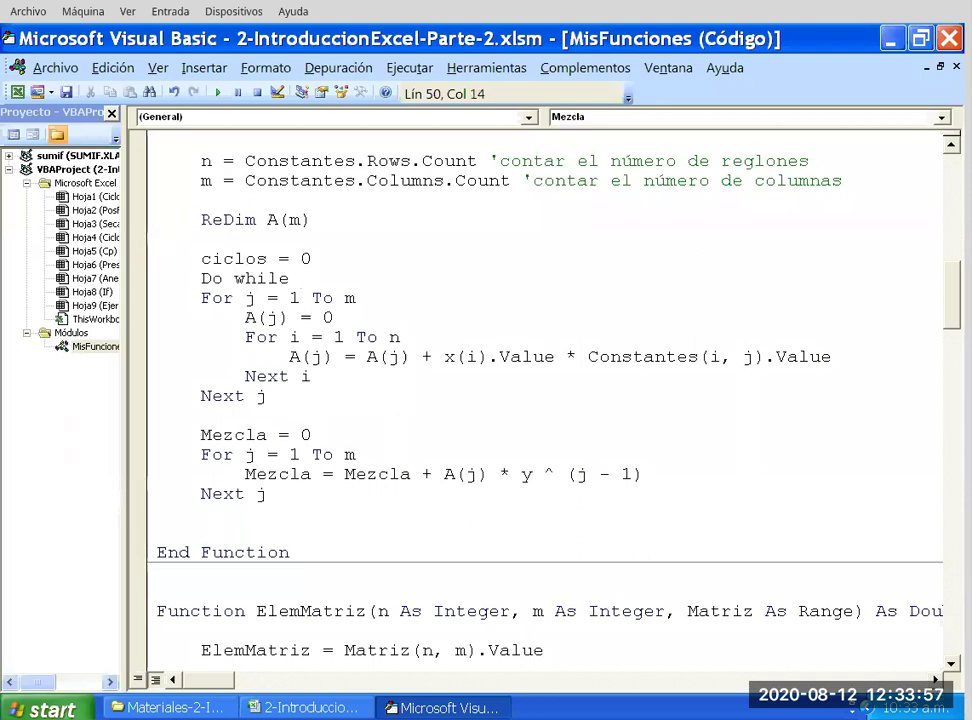
type(" ciclos")
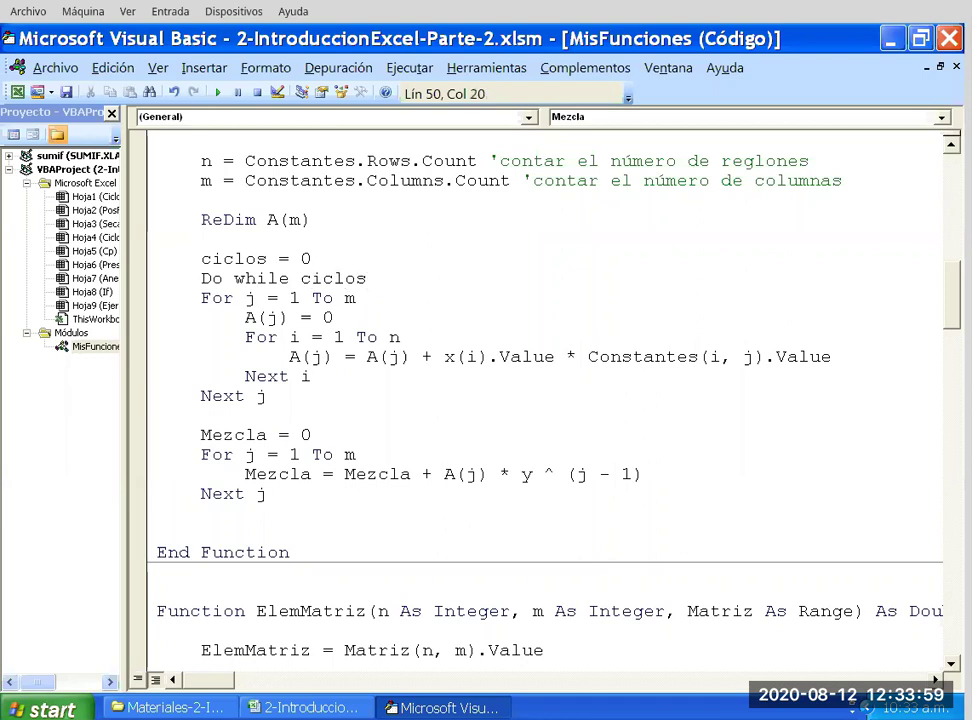
type("<=")
key("Left")
key("Left")
key("Right")
left_click(220, 229)
key("Return")
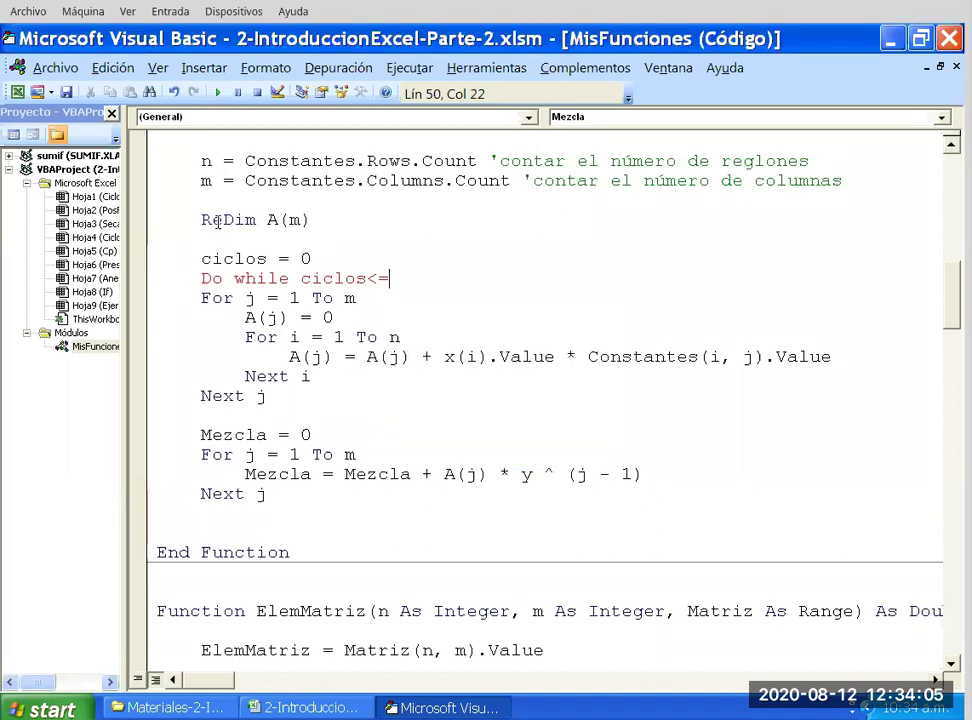
type("Ncmax")
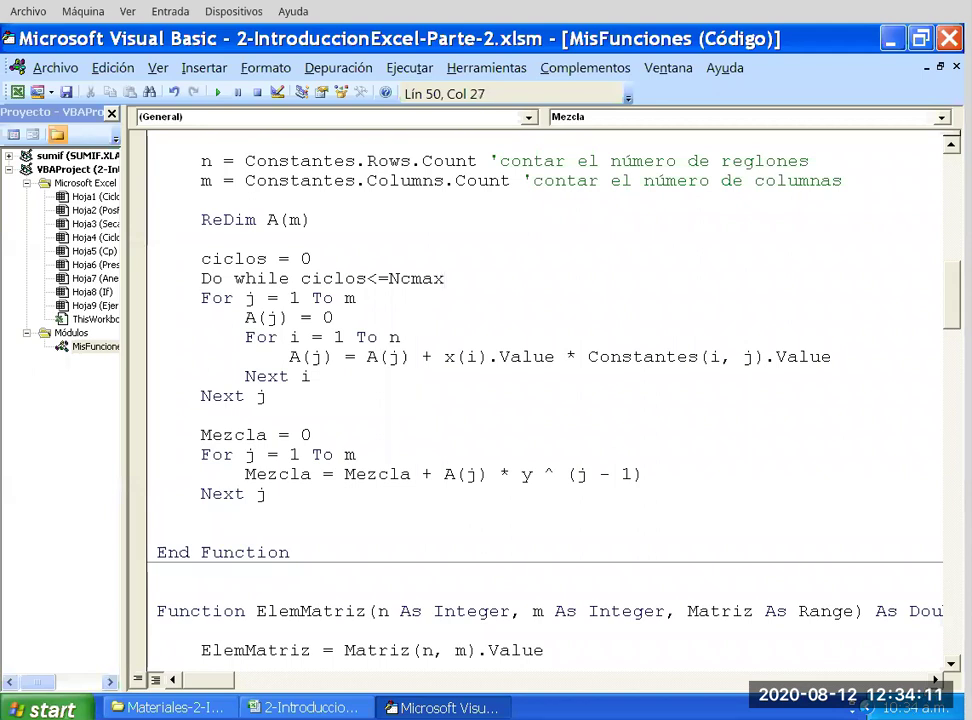
key("Return")
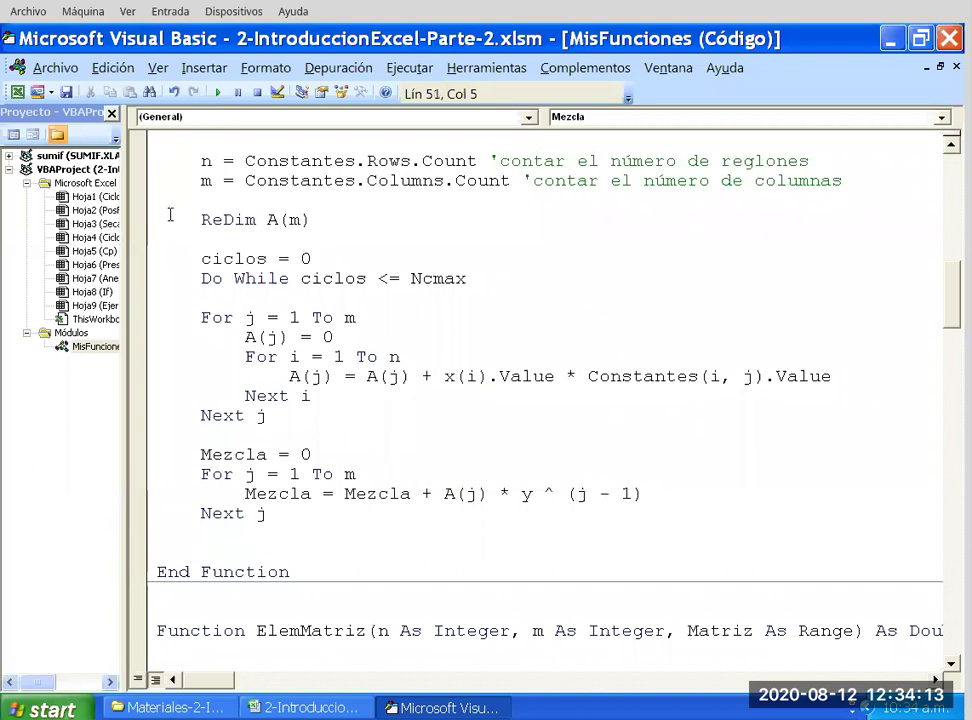
Highlight the new ciclos = 0 line and the Do While condition to review them.
left_click_drag(191, 212, 301, 211)
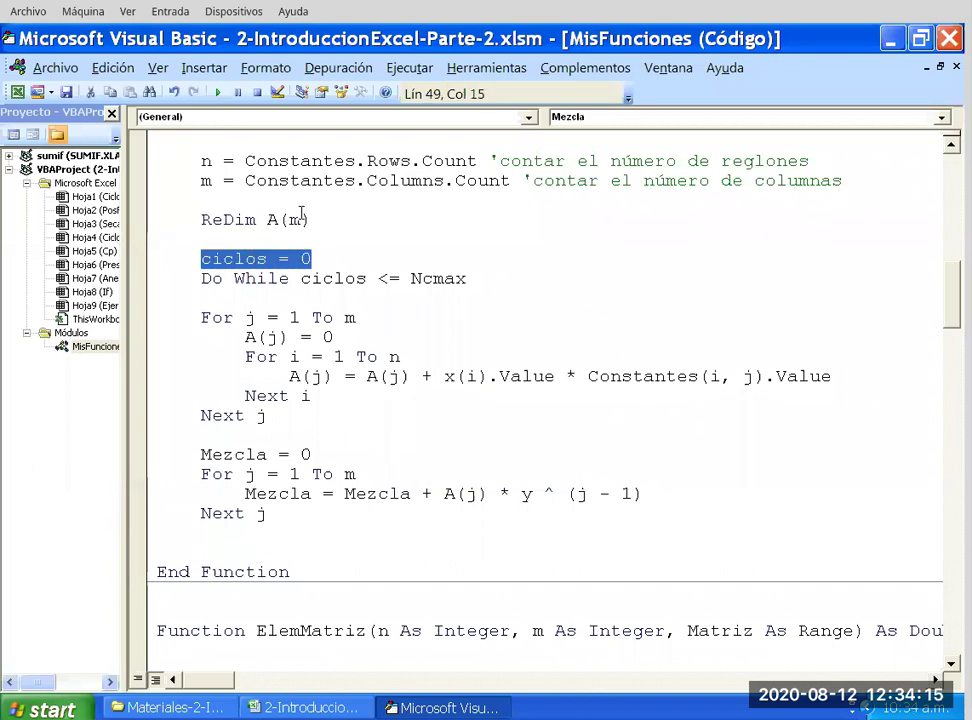
left_click(245, 278)
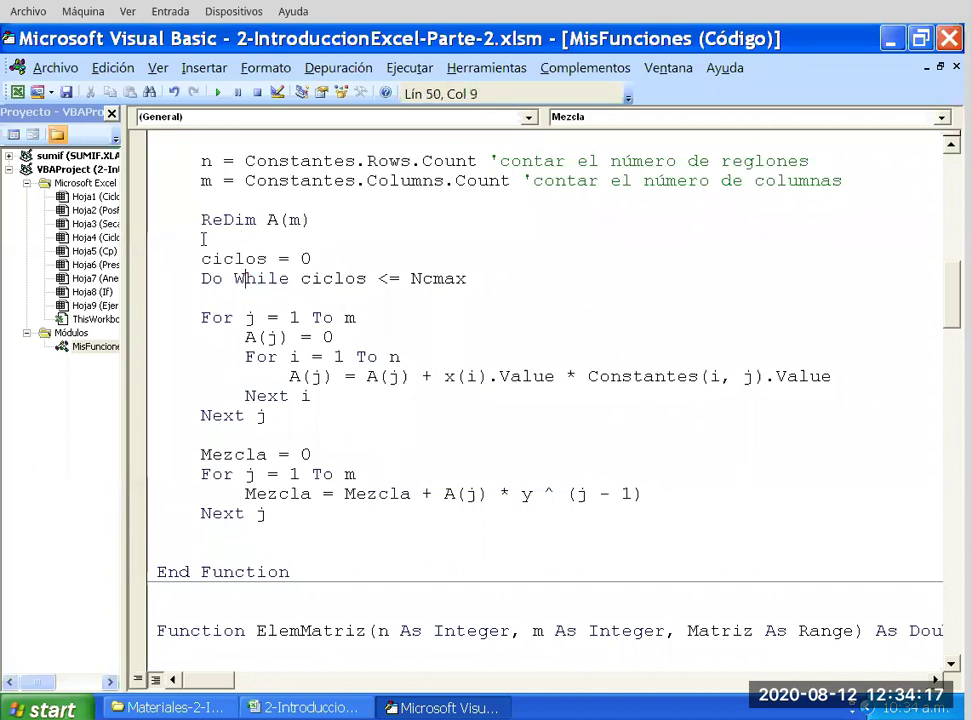
key("Left")
key("Left")
key("Left")
key("ctrl+shift+Right")
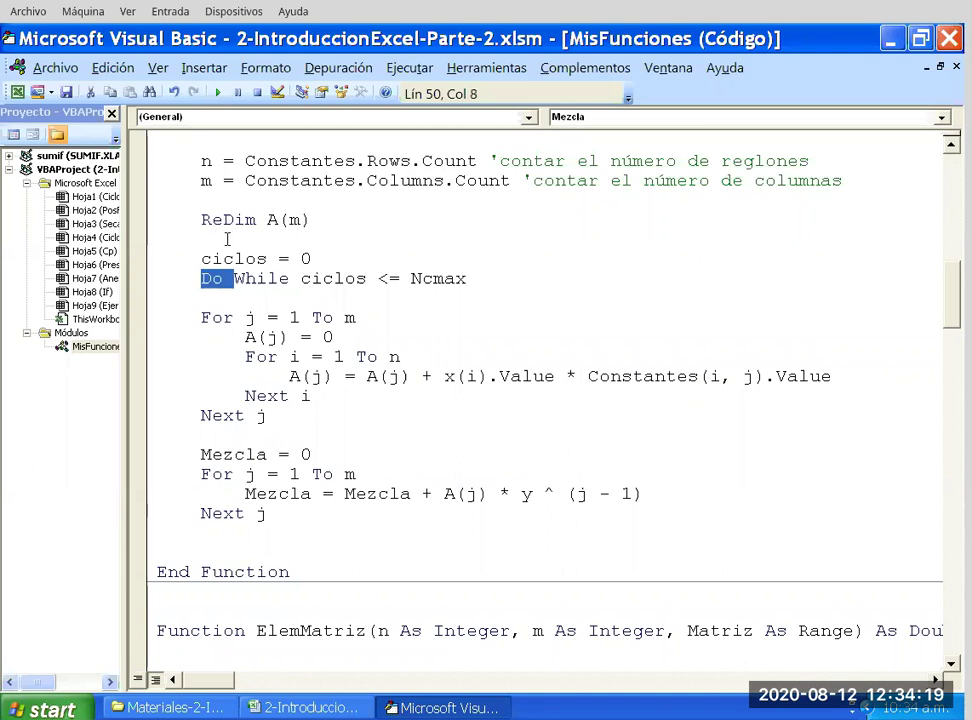
key("shift+Right")
key("shift+Right")
key("shift+Right")
key("shift+Right")
key("shift+Right")
key("shift+Right")
key("shift+Right")
key("shift+Right")
key("shift+Right")
key("shift+Right")
key("shift+Right")
key("shift+Right")
key("shift+Right")
key("shift+Right")
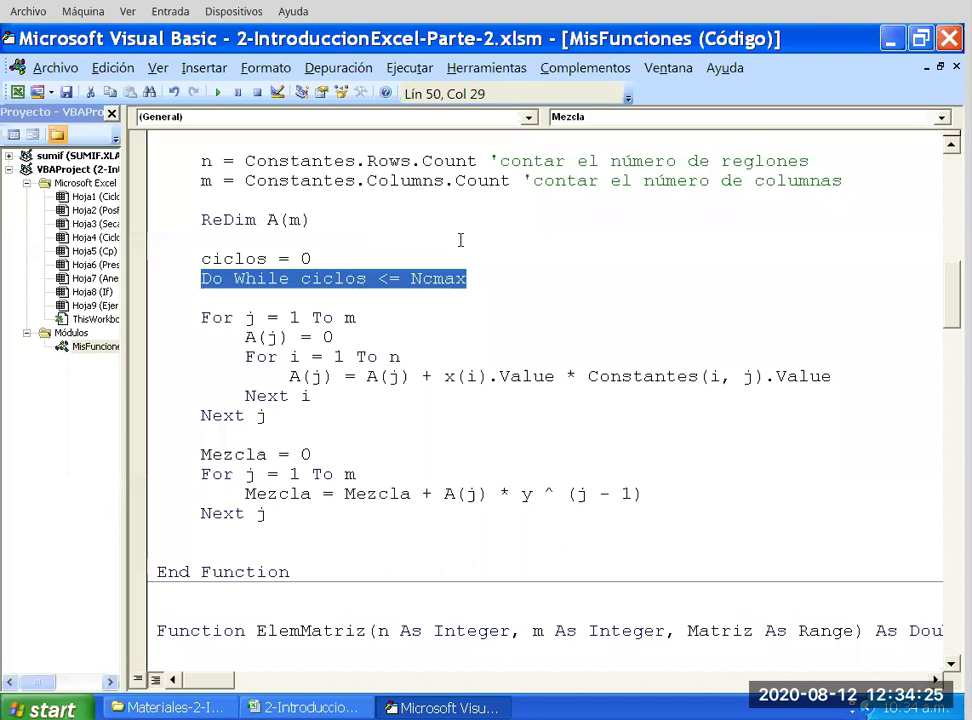
Indent both For loops one level inside the Do While block.
left_click(352, 279)
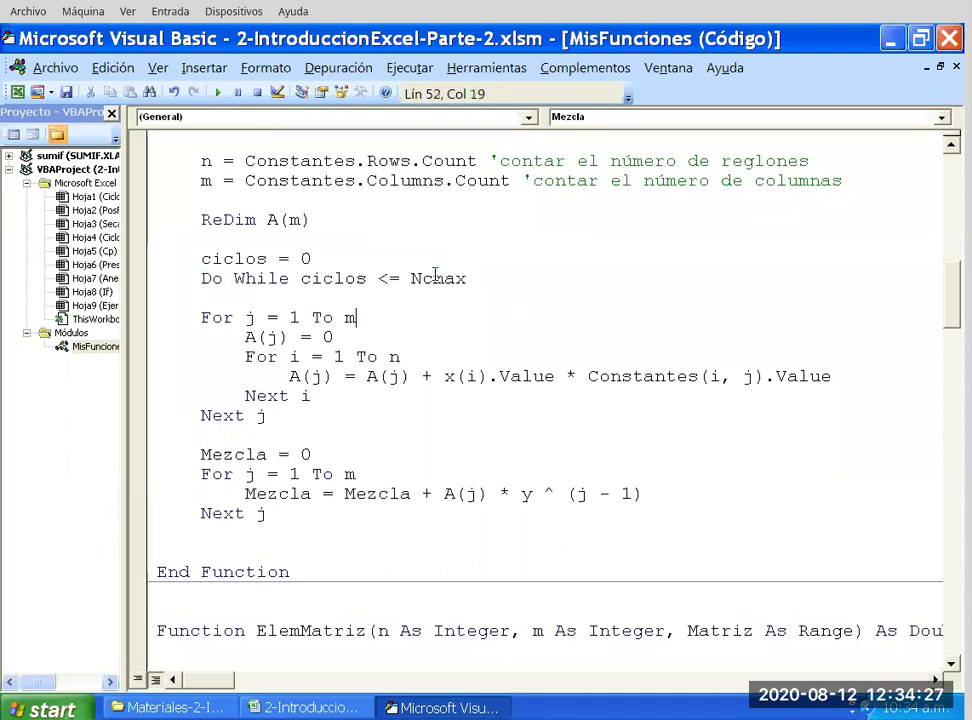
left_click_drag(160, 317, 268, 513)
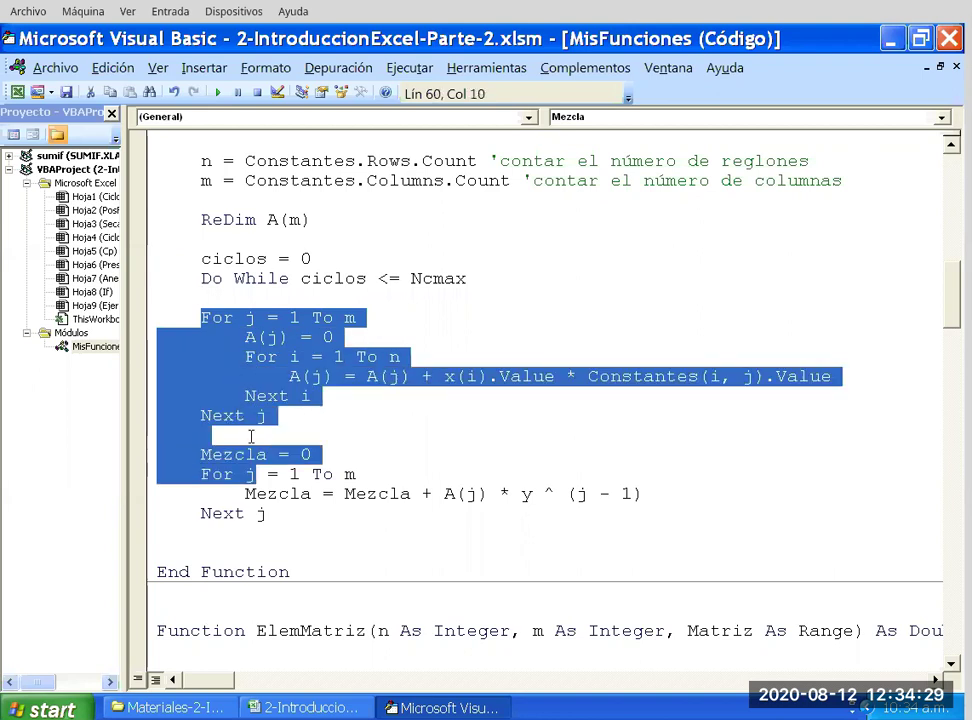
left_click_drag(201, 278, 466, 278)
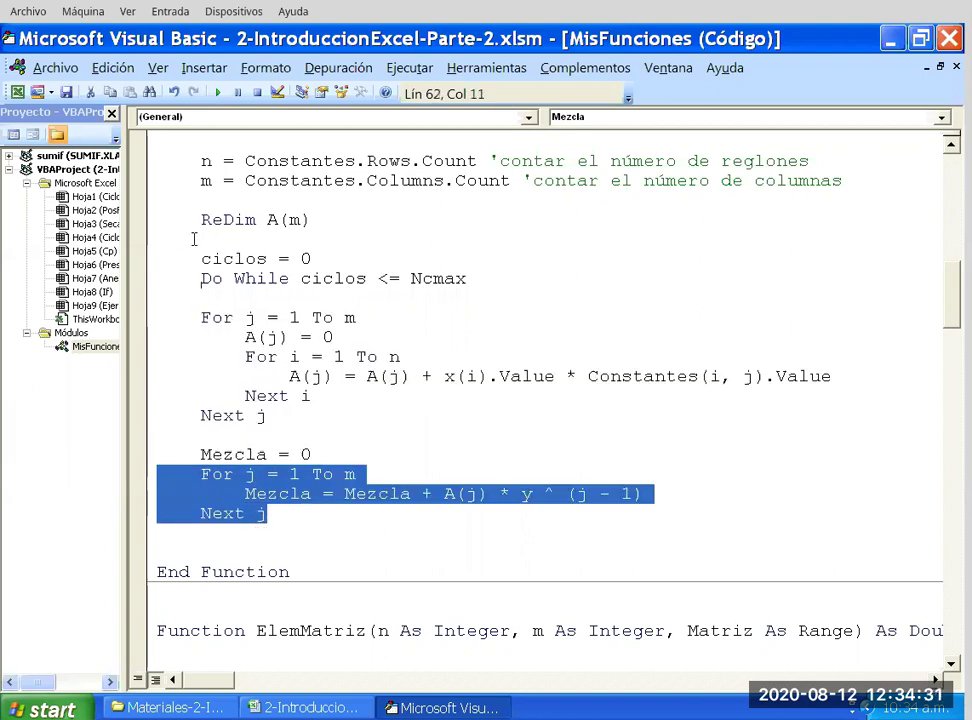
left_click(240, 337)
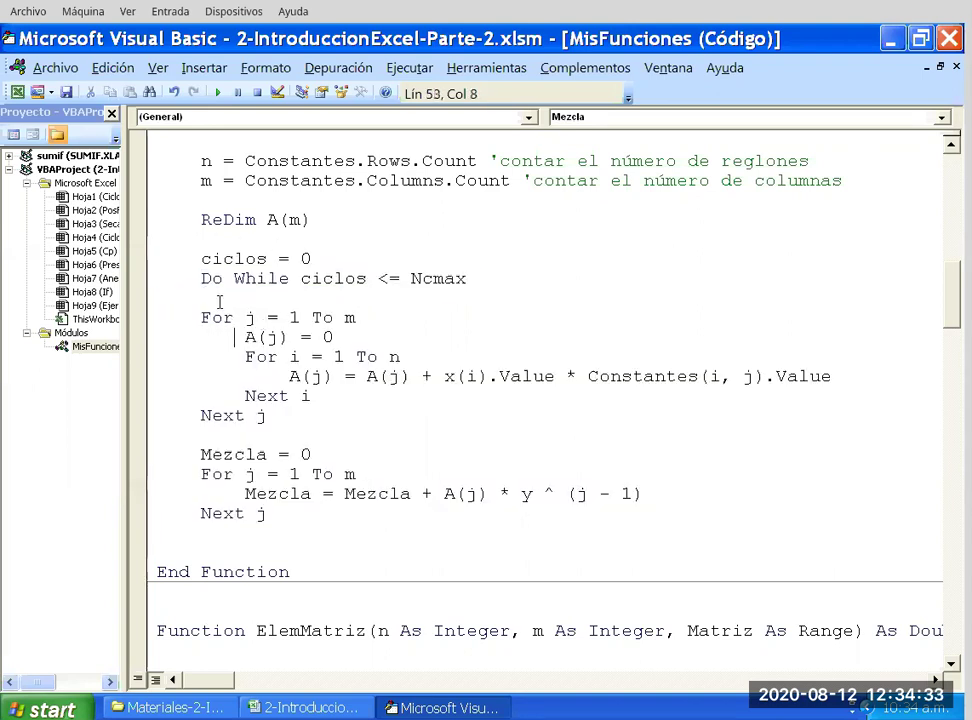
mouse_move(201, 318)
left_mouse_down()
mouse_move(222, 356)
mouse_move(266, 513)
left_mouse_up()
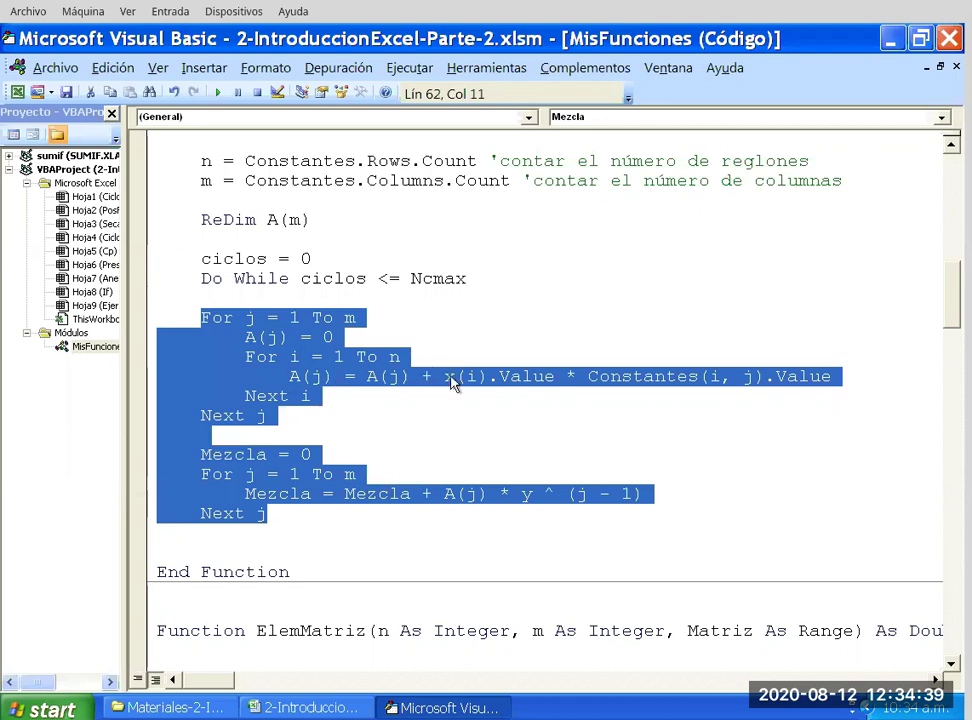
key("Tab")
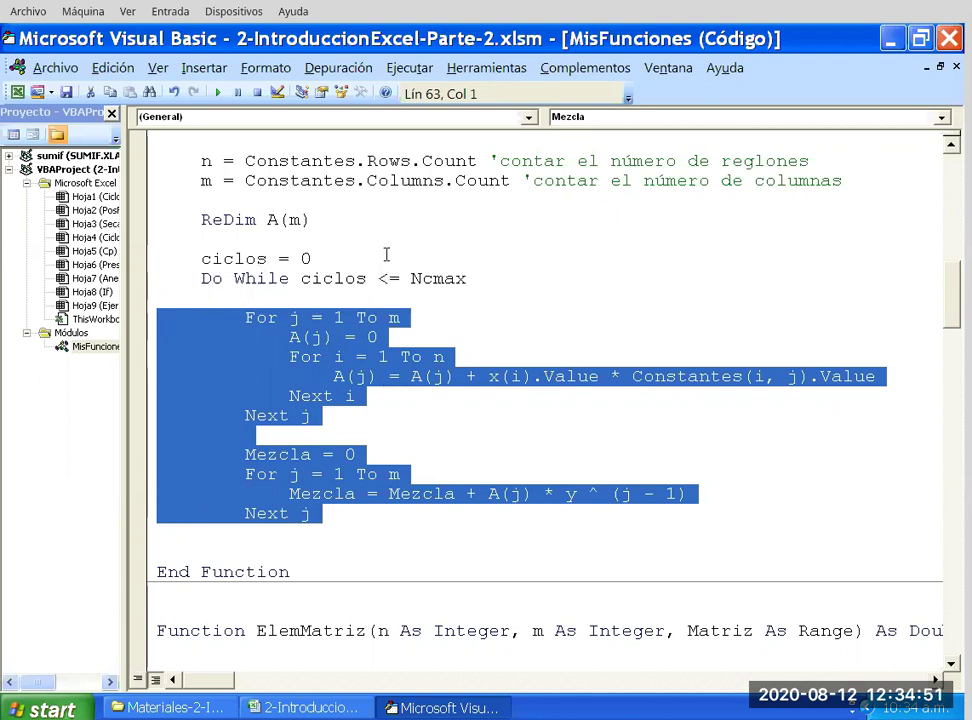
left_click(447, 297)
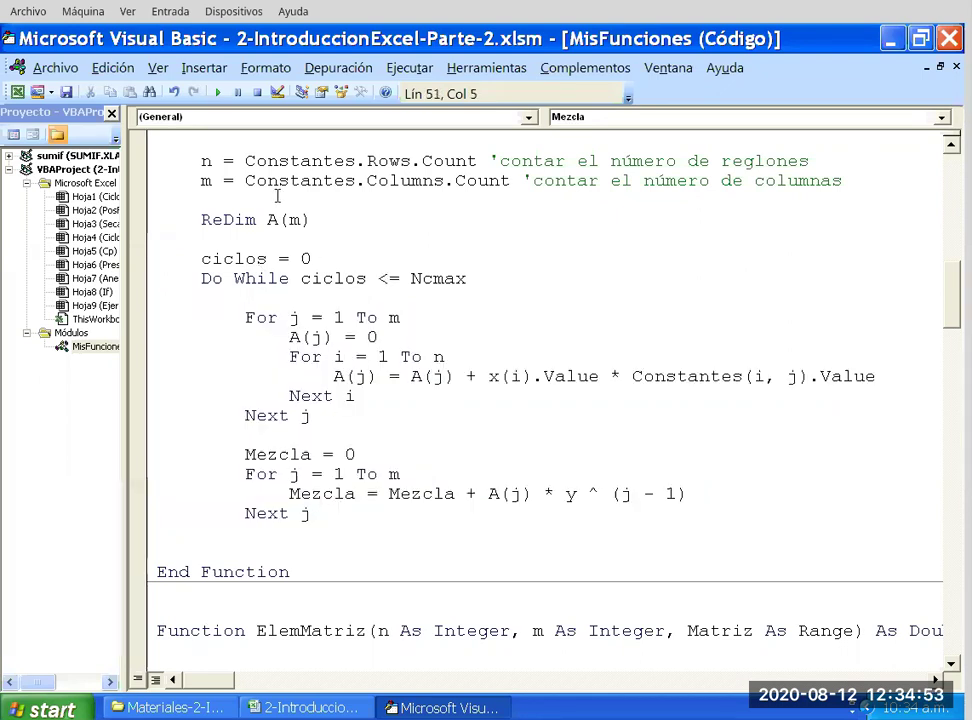
Add an indented blank line after the second loop's Next j, then select ciclos in the condition.
left_click_drag(201, 278, 467, 278)
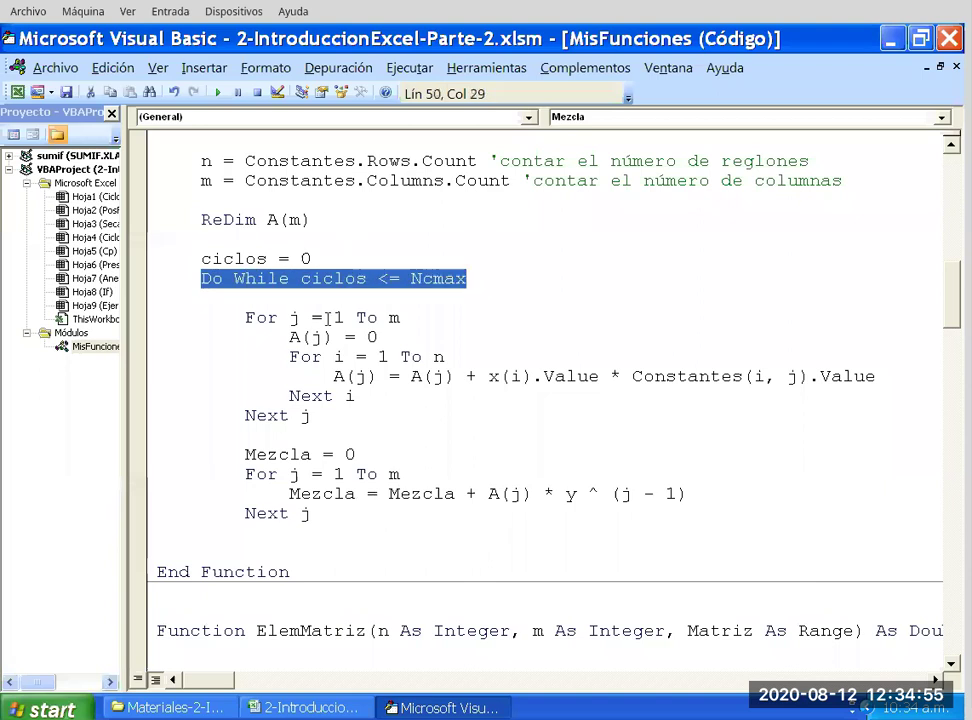
scroll(278, 312, "down", 2)
left_click(203, 415)
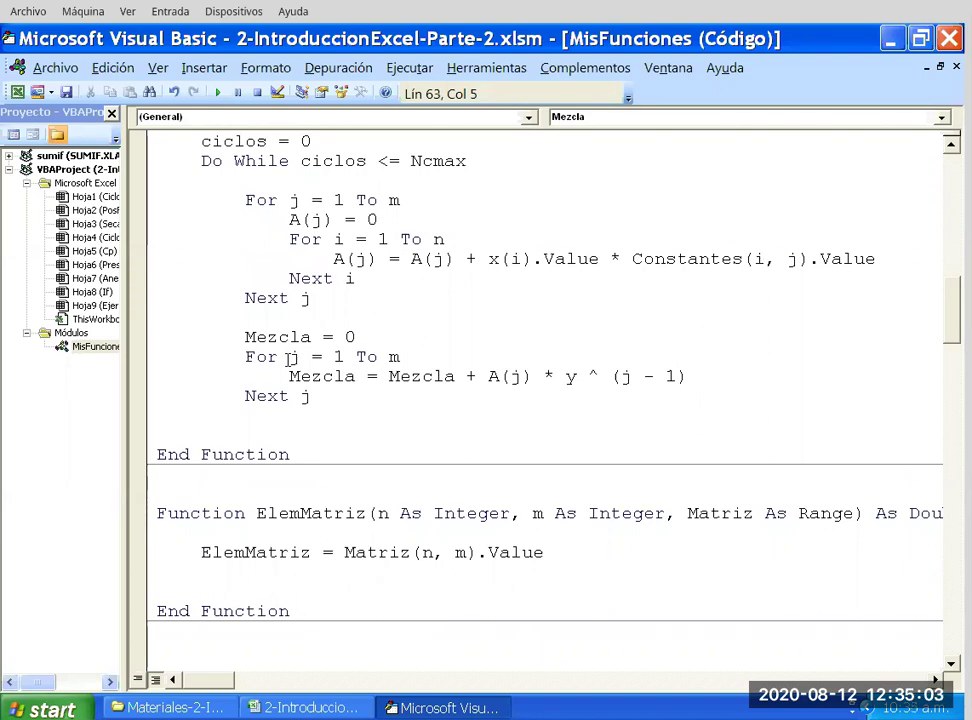
key("Tab")
key("Return")
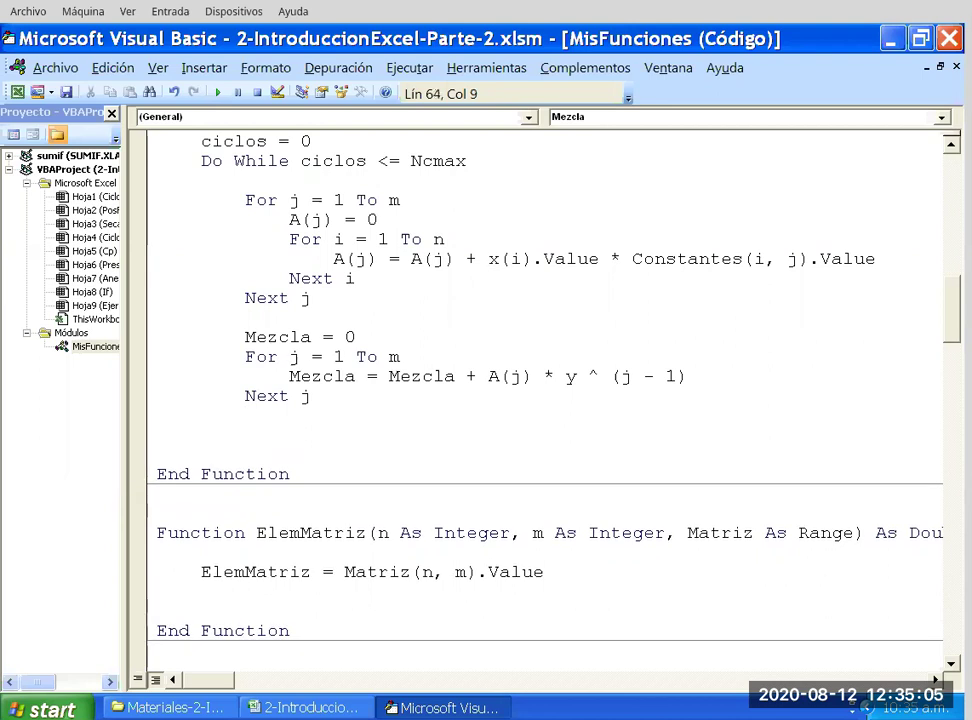
scroll(325, 300, "up", 1)
left_click_drag(300, 219, 333, 219)
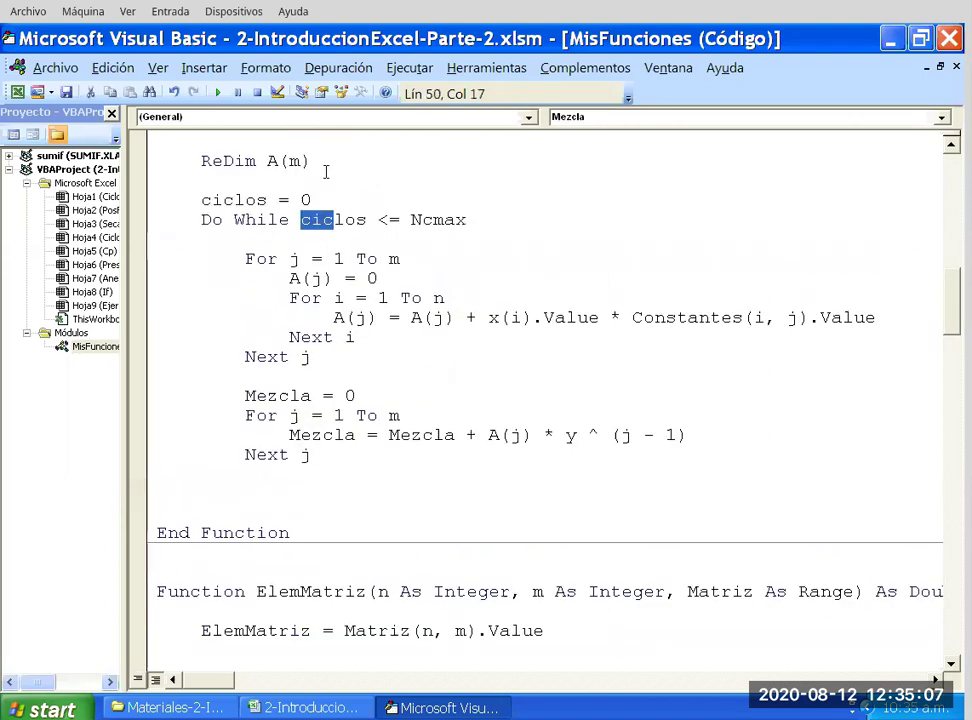
left_click_drag(325, 172, 358, 177)
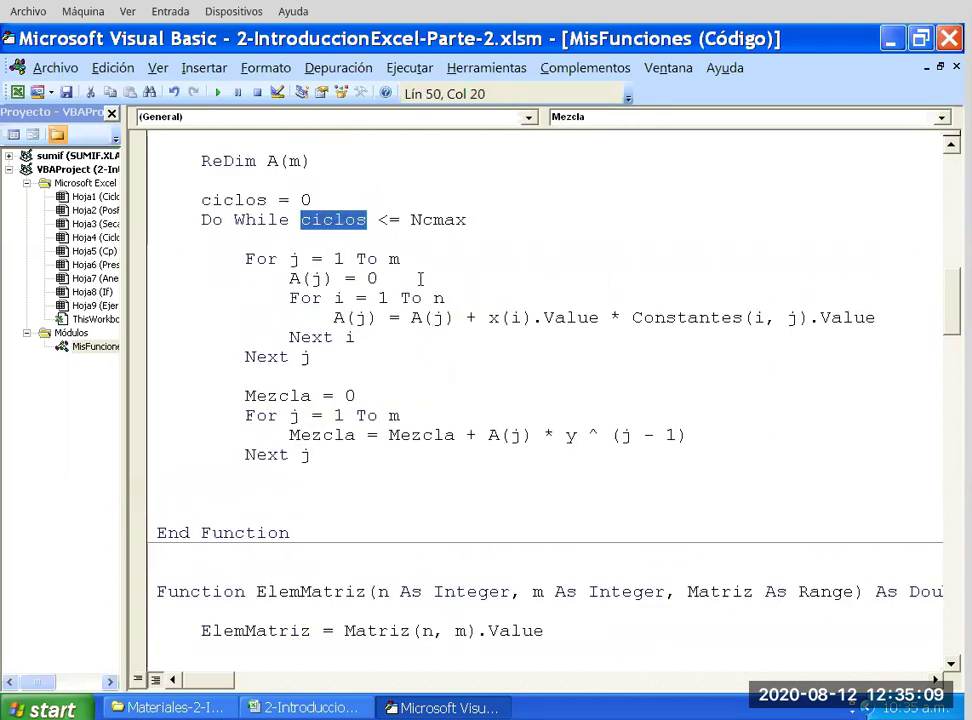
Type the counter increment ciclos = ciclos + 1 on the blank line after Next j.
left_click(259, 443)
left_click(246, 493)
type("ci")
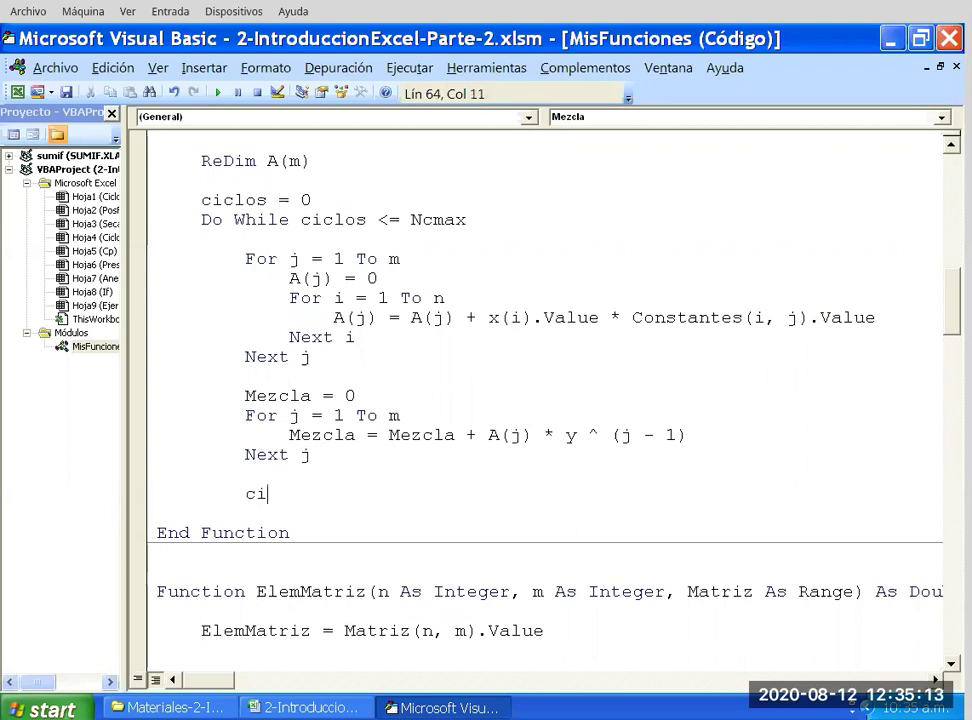
type("cl")
key("BackSpace")
type("clos ")
type("=")
key("Left")
key("Right")
type("ciclos")
key("Left")
key("Right")
type("+1")
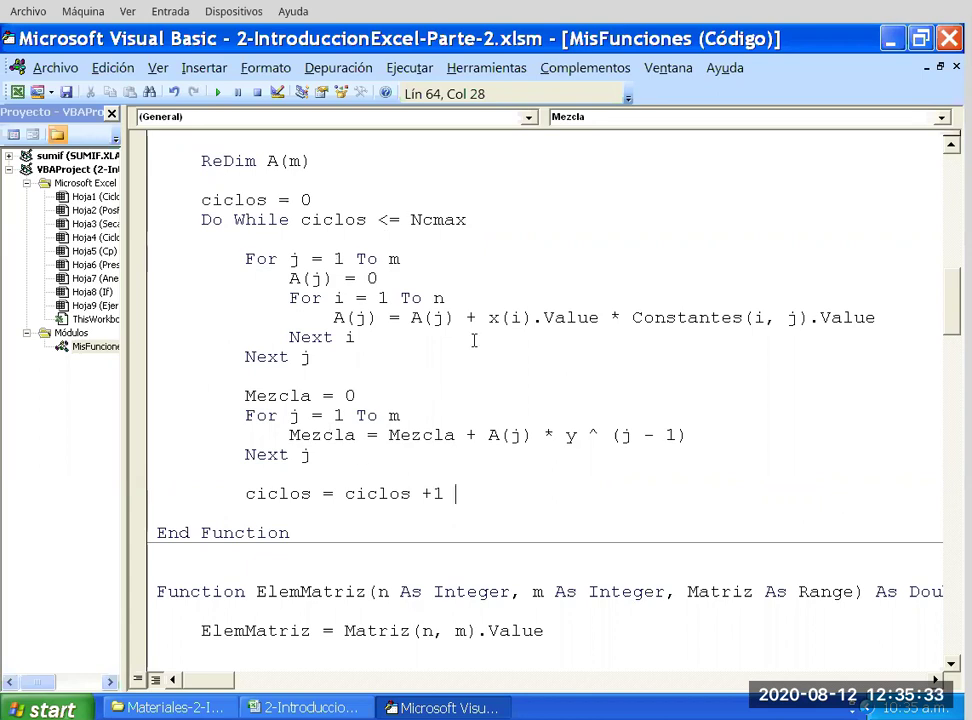
key("Return")
Close the block with an outdented Loop line and review the whole Do While…Loop.
key("BackSpace")
type("Loo")
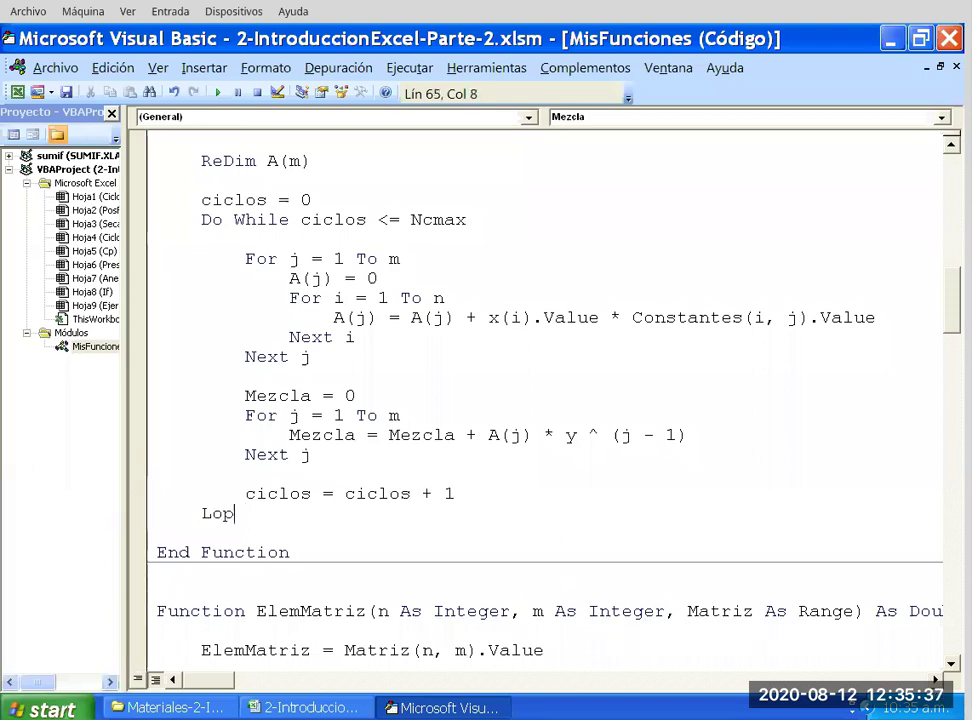
type("p")
key("Return")
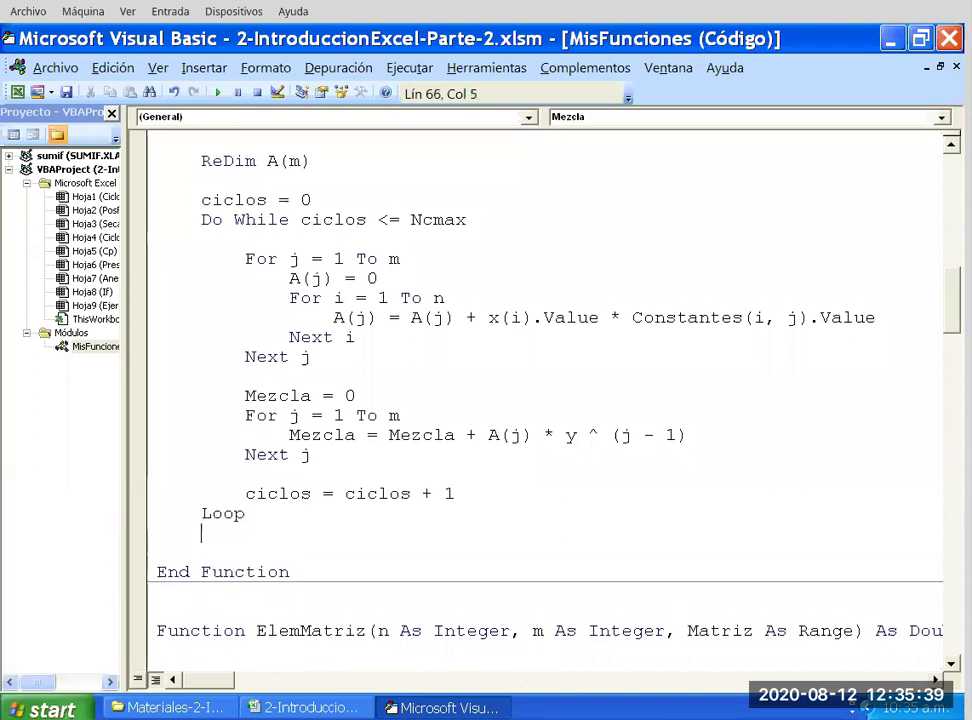
left_click_drag(245, 513, 100, 183)
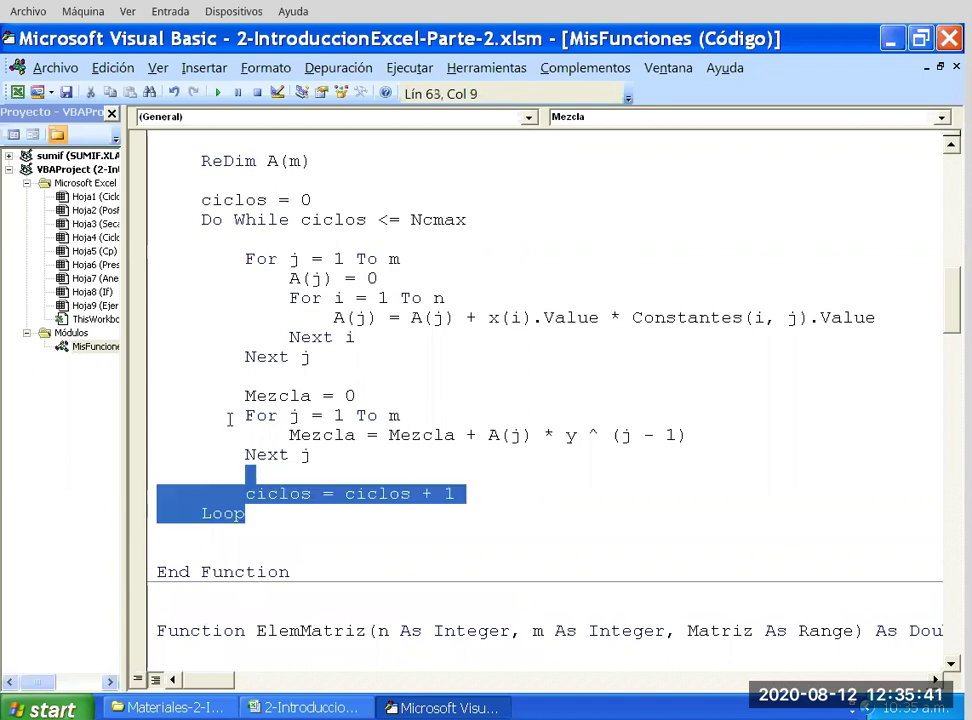
left_click(245, 278)
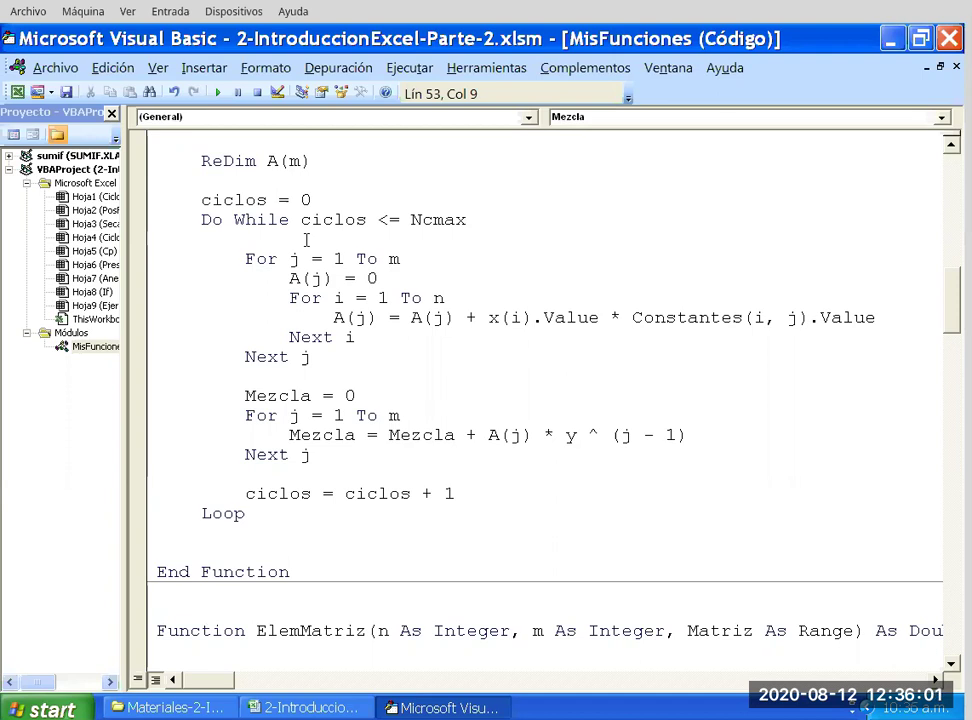
Insert seg1 = Timer() on a new line above ciclos = 0, dismissing the compile error.
left_click(293, 180)
key("Return")
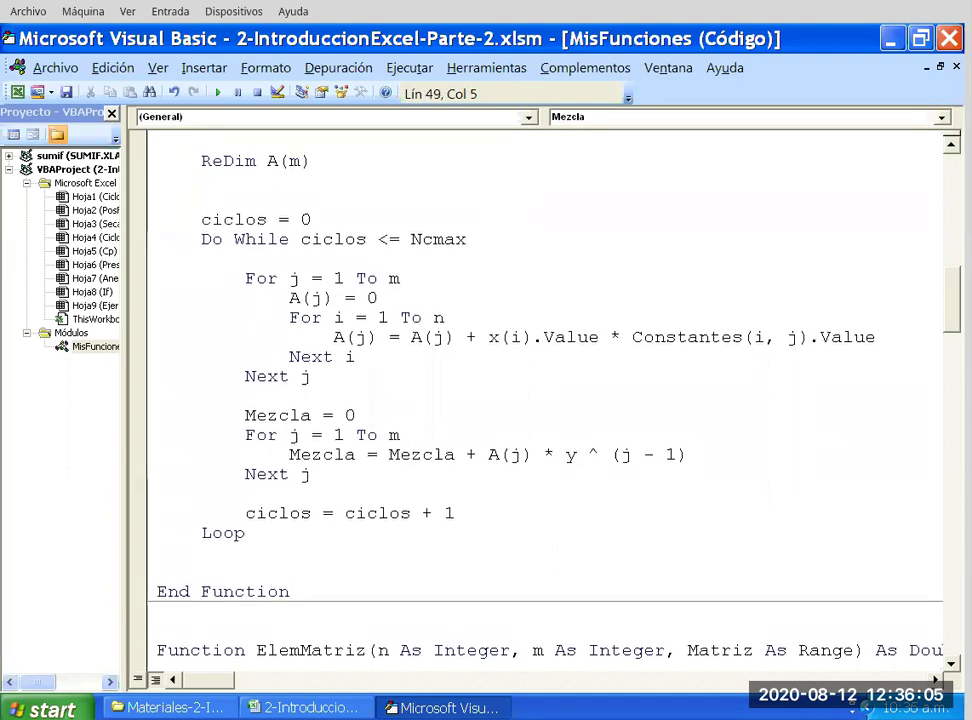
key("Down")
key("Right")
key("Right")
key("Right")
key("Right")
key("Up")
type("seg1=")
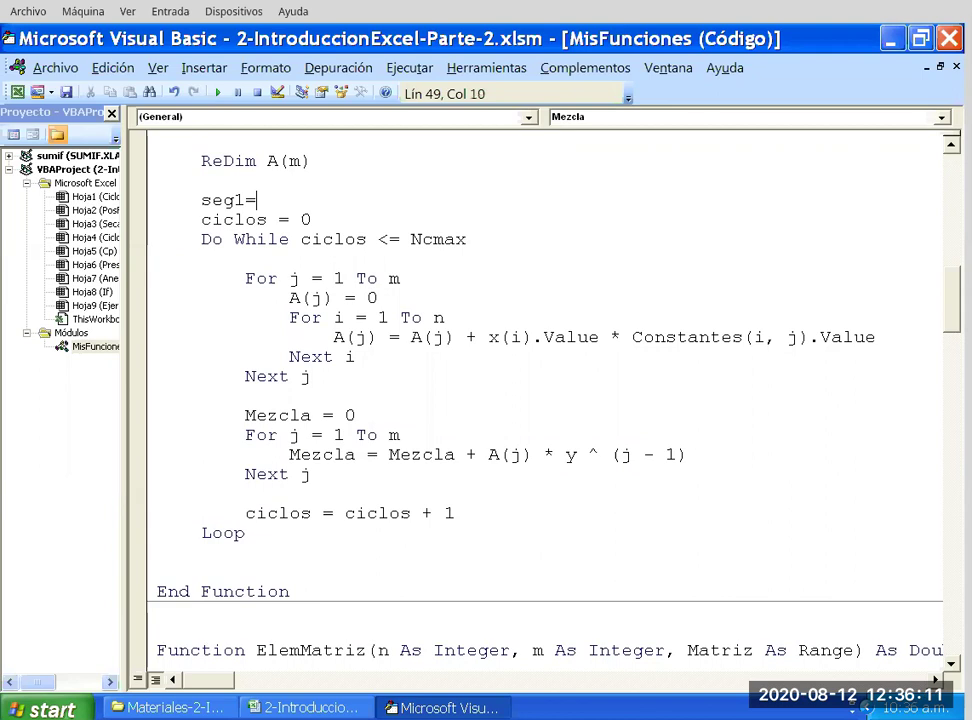
scroll(361, 200, "up", 4)
scroll(361, 200, "up", 1)
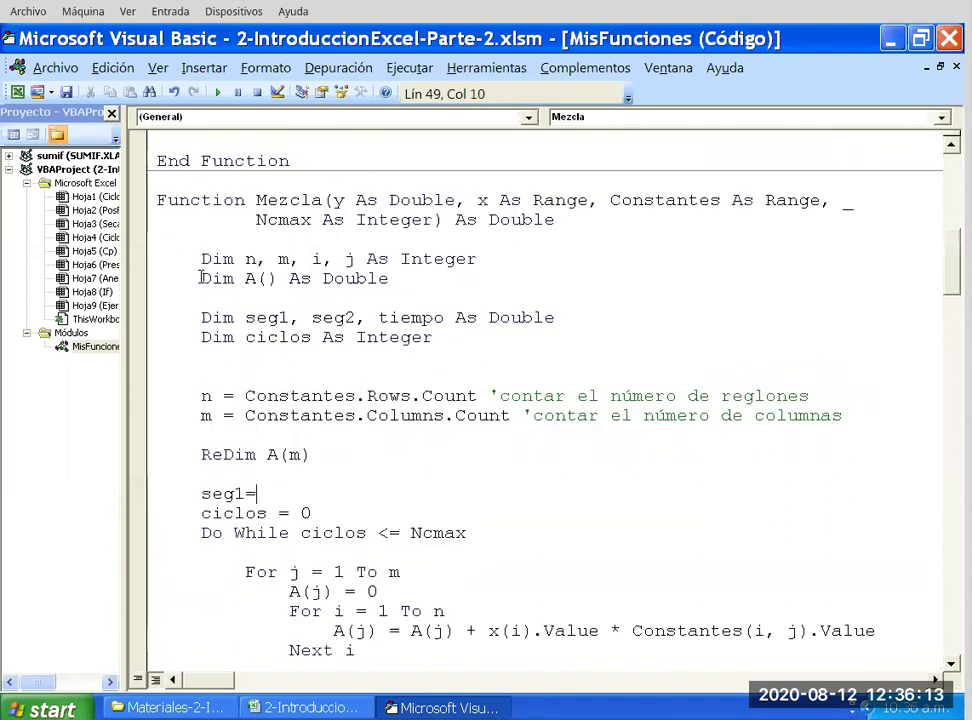
left_click(202, 278)
left_click(433, 439)
type("T")
type("imer(")
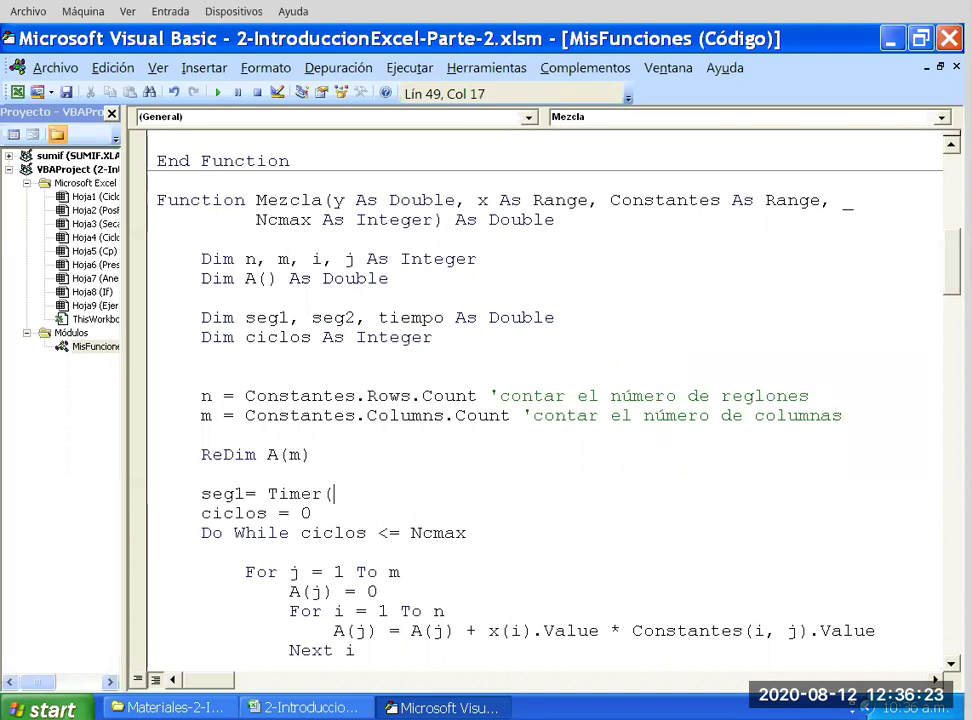
type(")")
Check the seg1 Timer() call, then type seg2=Temer() on the line after Loop.
scroll(293, 436, "down", 1)
left_click_drag(267, 436, 279, 436)
scroll(254, 332, "down", 1)
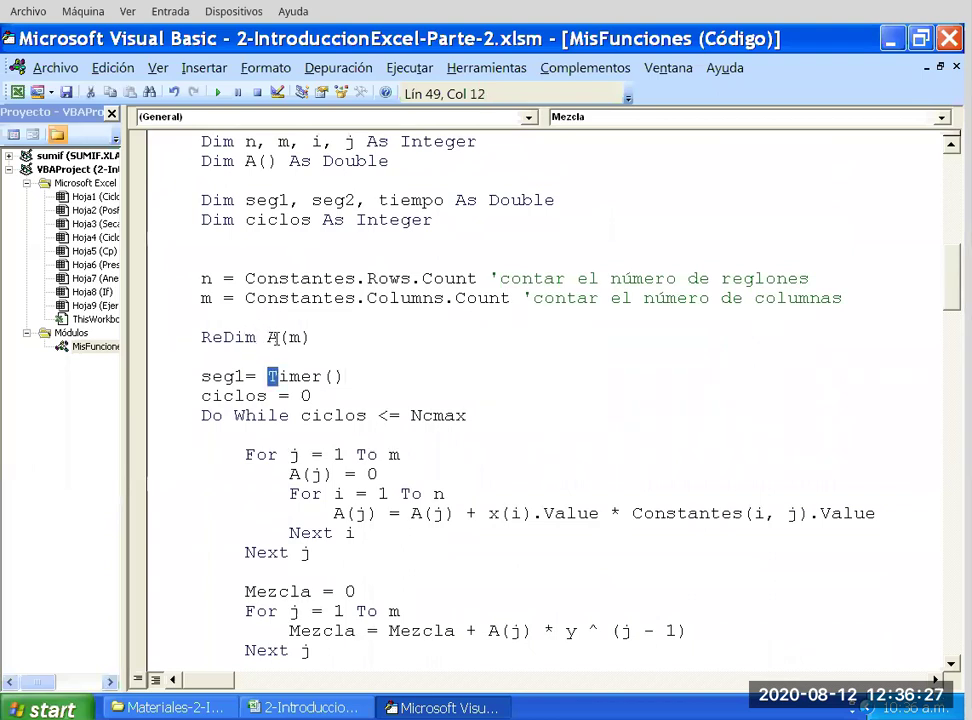
key("shift+End")
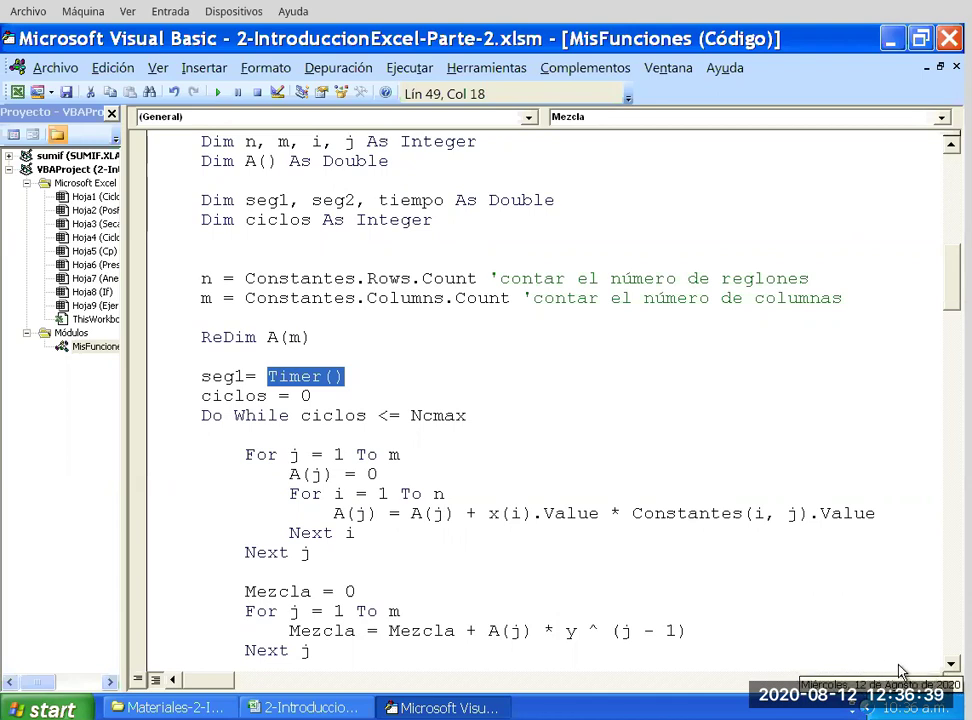
scroll(373, 326, "down", 1)
left_click(373, 326)
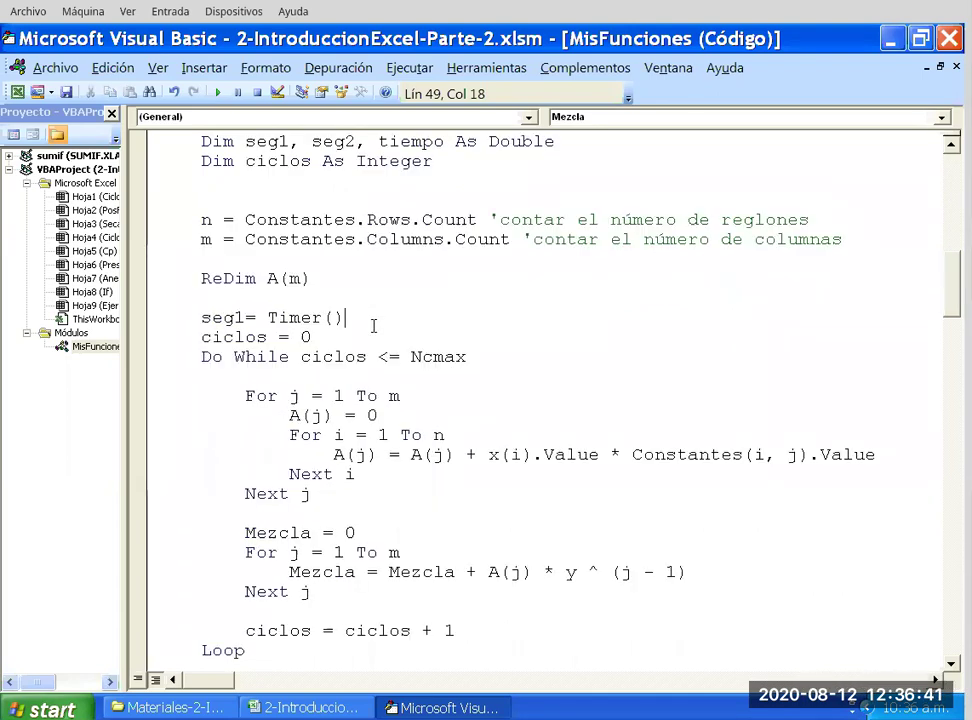
scroll(390, 262, "down", 1)
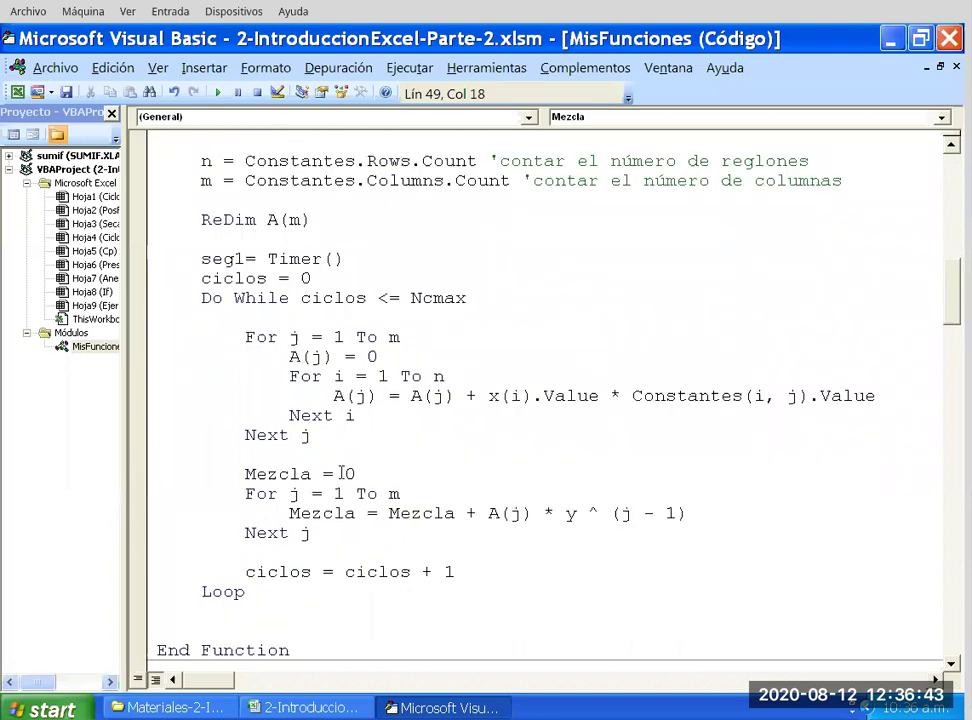
left_click(259, 563)
type("seg")
type("2")
type("=")
type("Te")
type("mer")
type("()")
Add the line tiempo = seg2 - seg1 below the seg2 timer line.
key("Return")
scroll(232, 566, "down", 1)
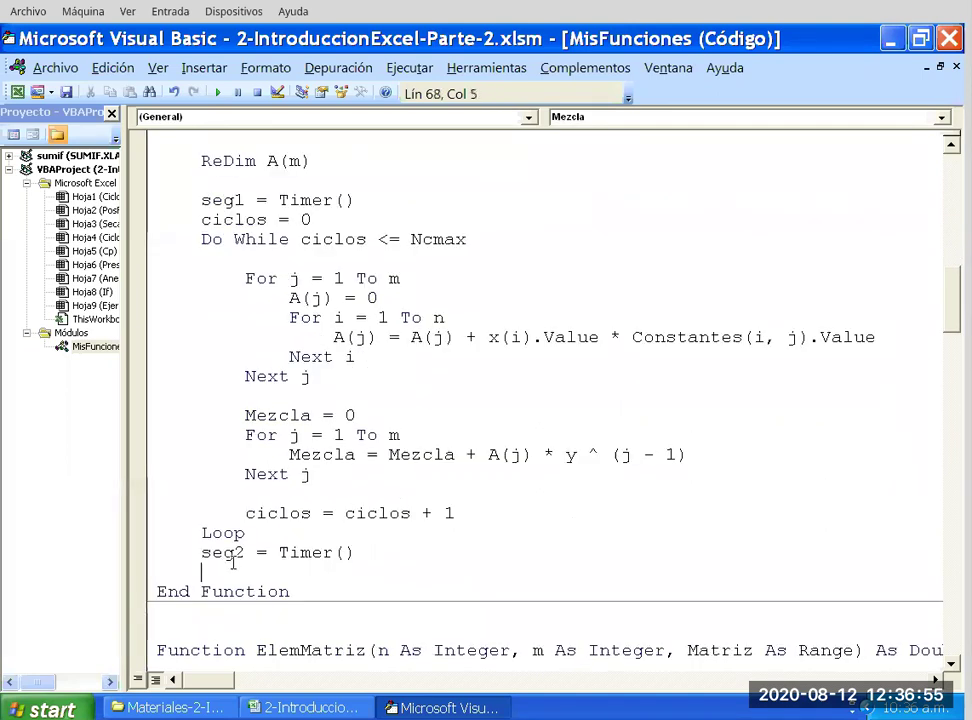
key("Return")
key("Return")
key("Up")
key("Up")
type("tiempi")
key("BackSpace")
type("o")
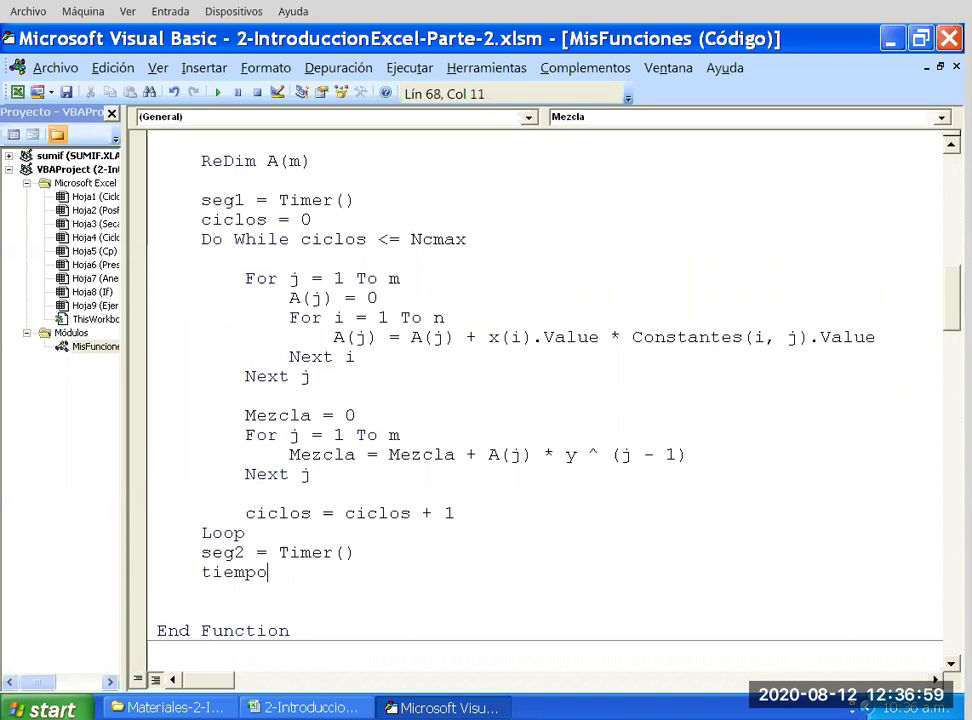
type(" = seg")
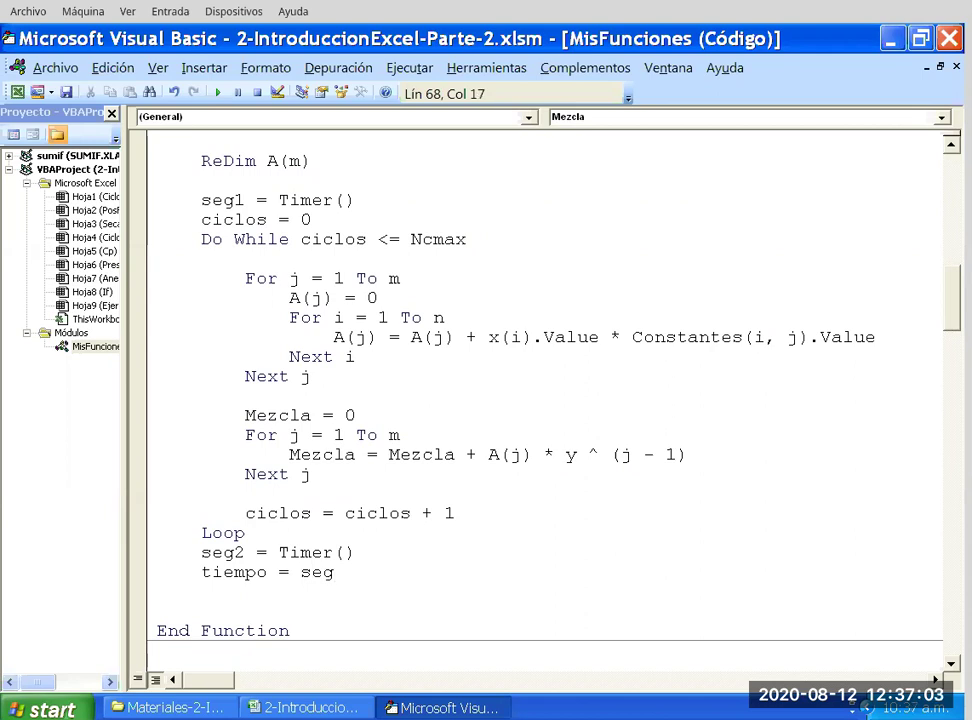
type("2")
type("()")
type("-se")
key("BackSpace")
key("BackSpace")
key("BackSpace")
key("BackSpace")
type("-seg1")
Review the seg1 = Timer(), seg2 = Timer() and seg2 - seg1 expressions by highlighting each.
left_click(201, 610)
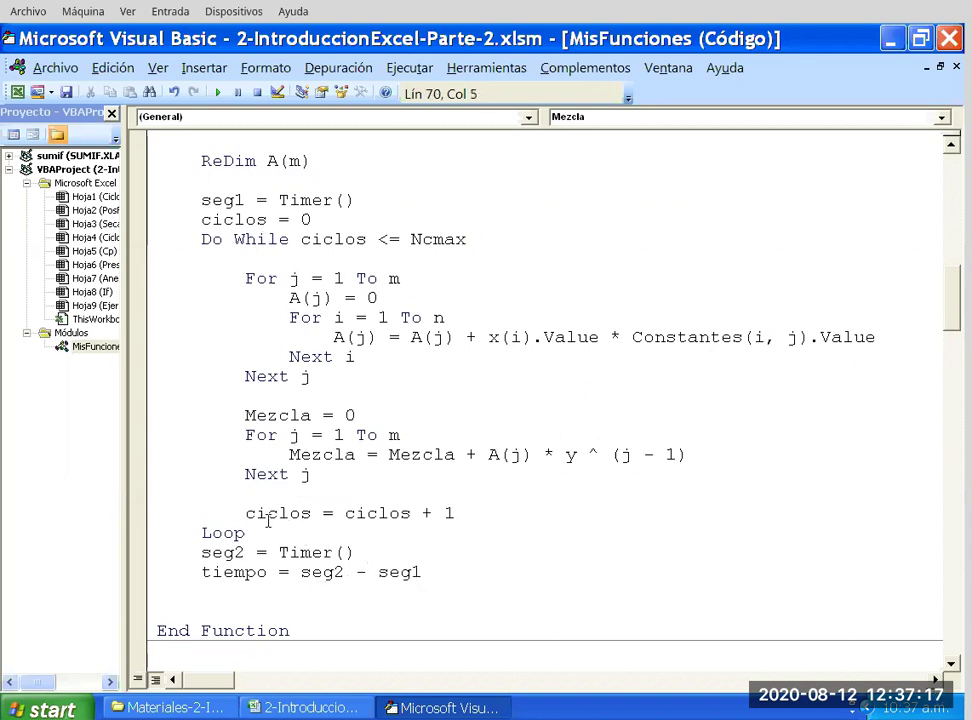
left_click_drag(301, 572, 323, 572)
key("shift+Right")
key("shift+Right")
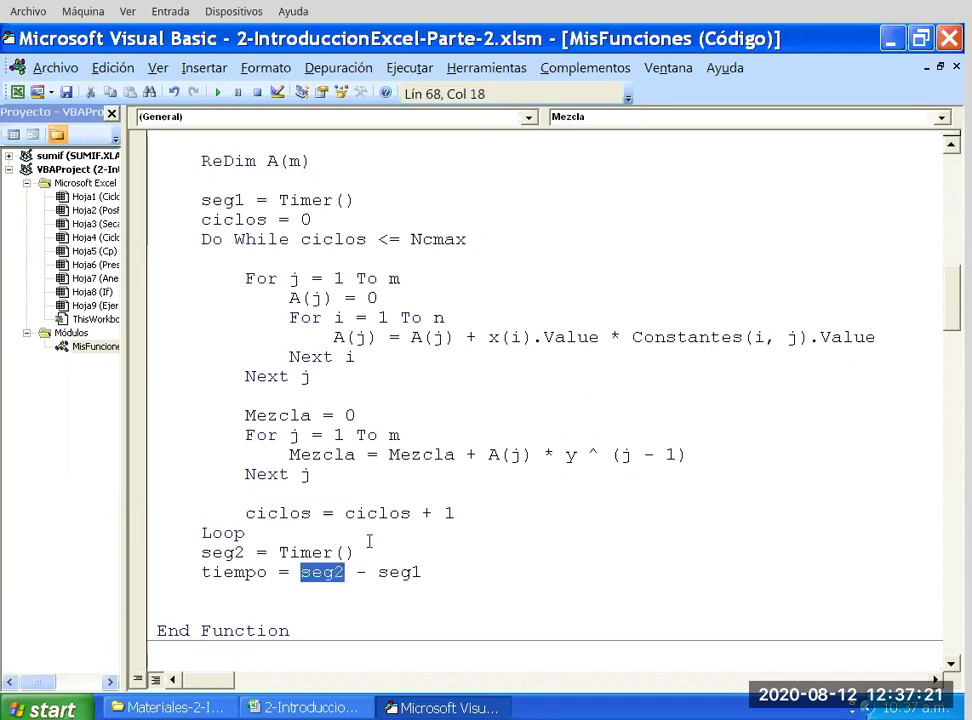
key("End")
key("shift+Left")
key("shift+Left")
key("shift+Left")
key("shift+Left")
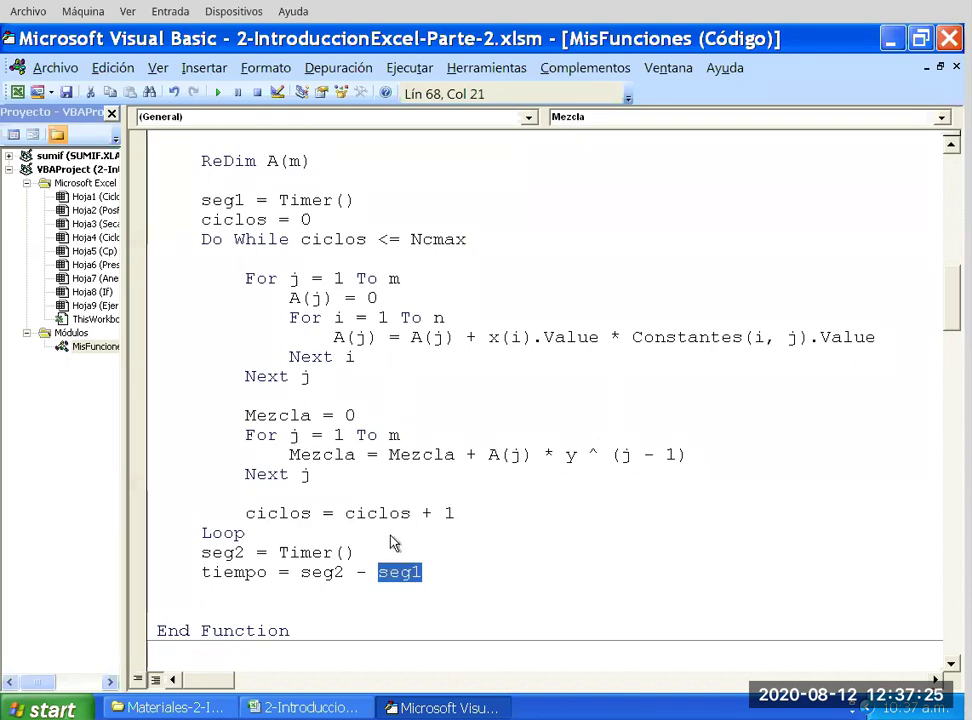
left_click_drag(193, 158, 360, 160)
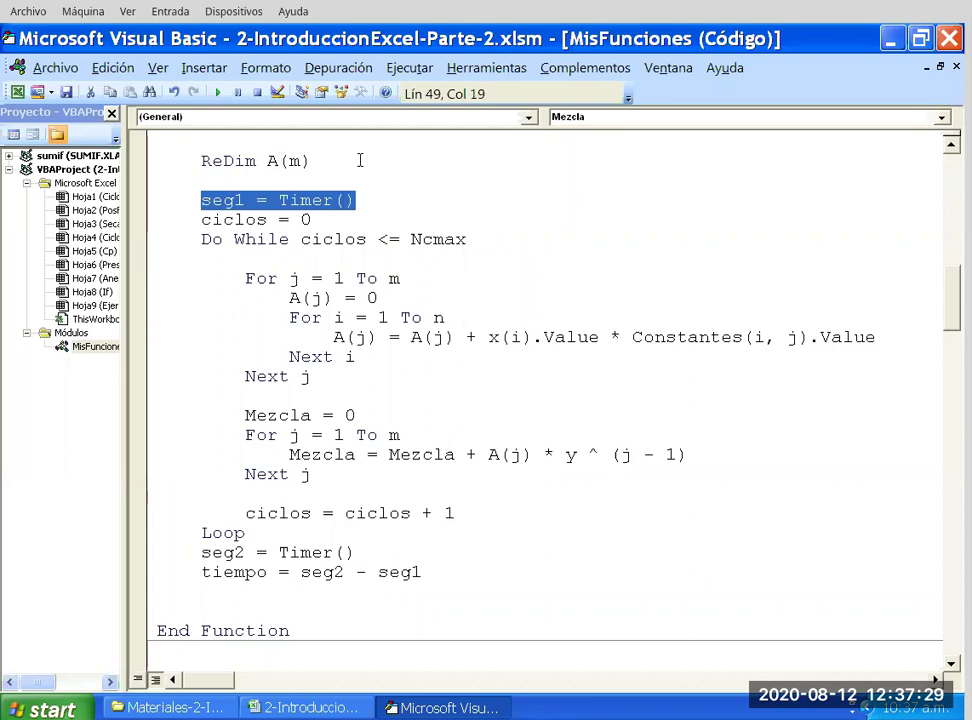
left_click_drag(197, 508, 375, 508)
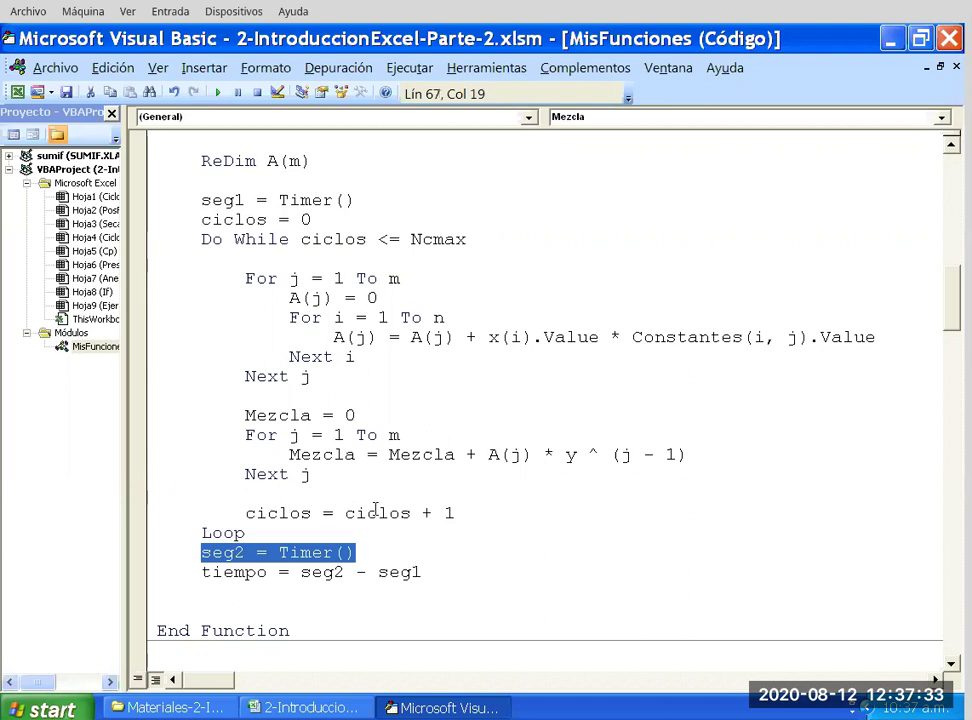
key("Down")
key("End")
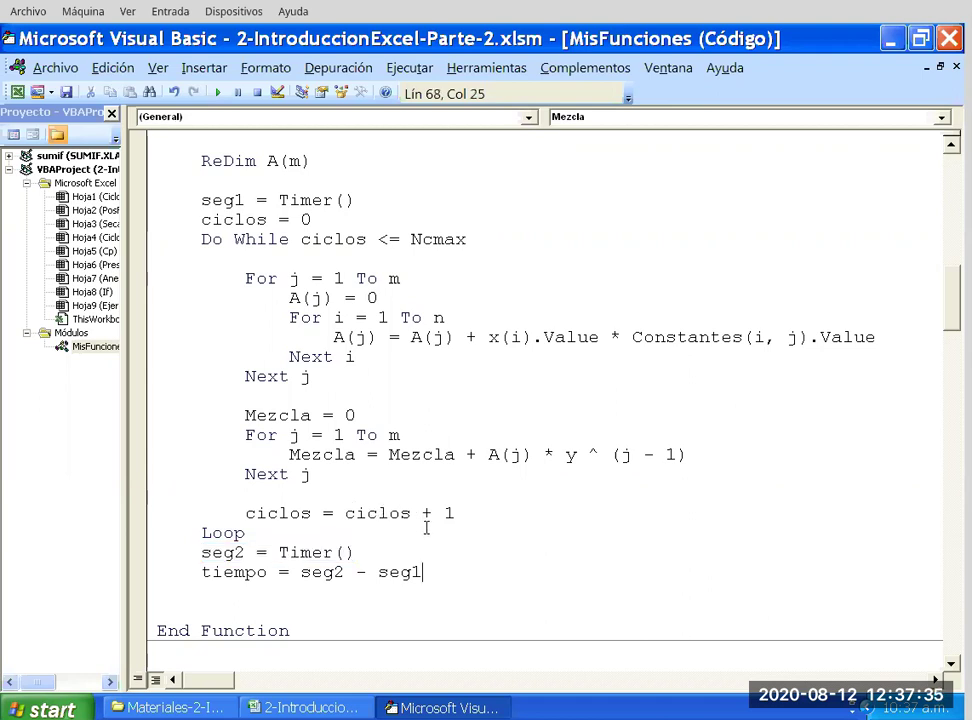
left_click_drag(195, 531, 413, 531)
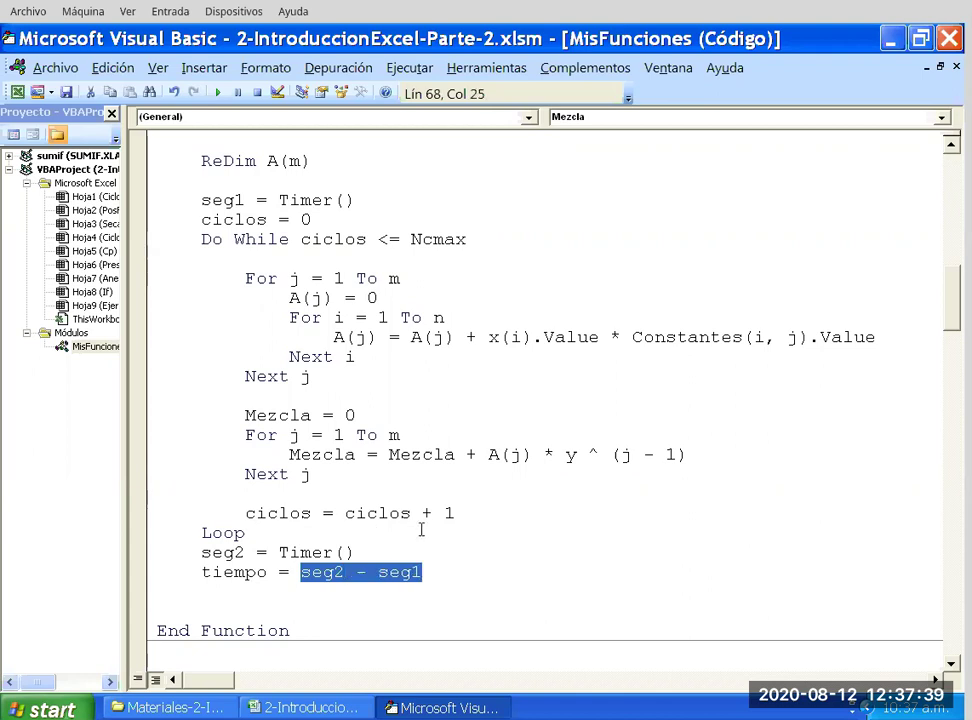
key("Left")
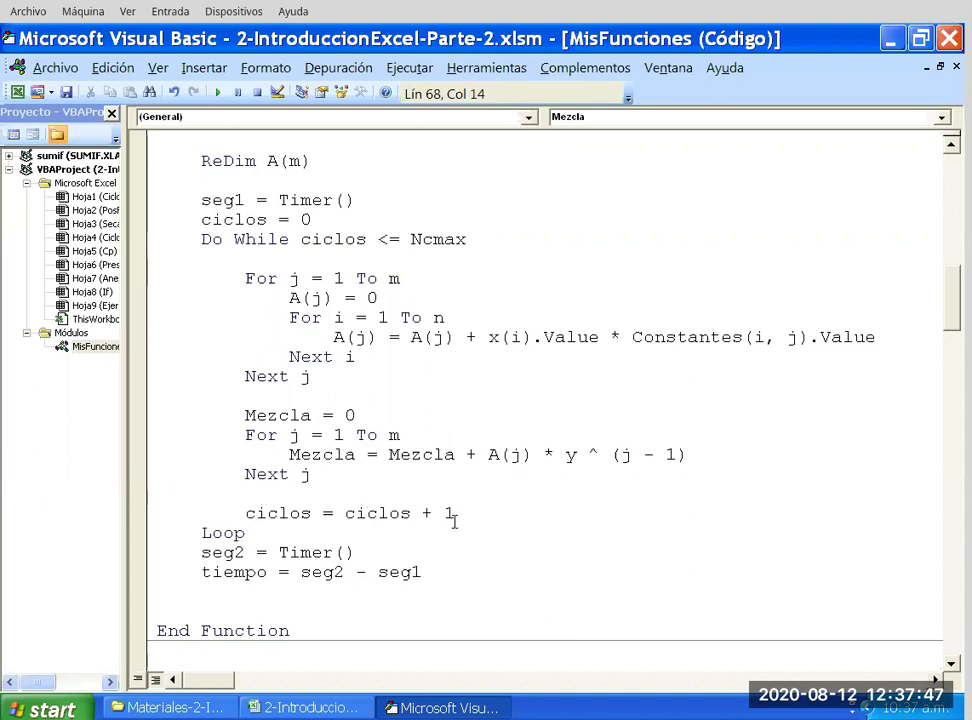
Start a new line below tiempo = seg2 - seg1 with the MsgBox keyword.
scroll(483, 465, "up", 2)
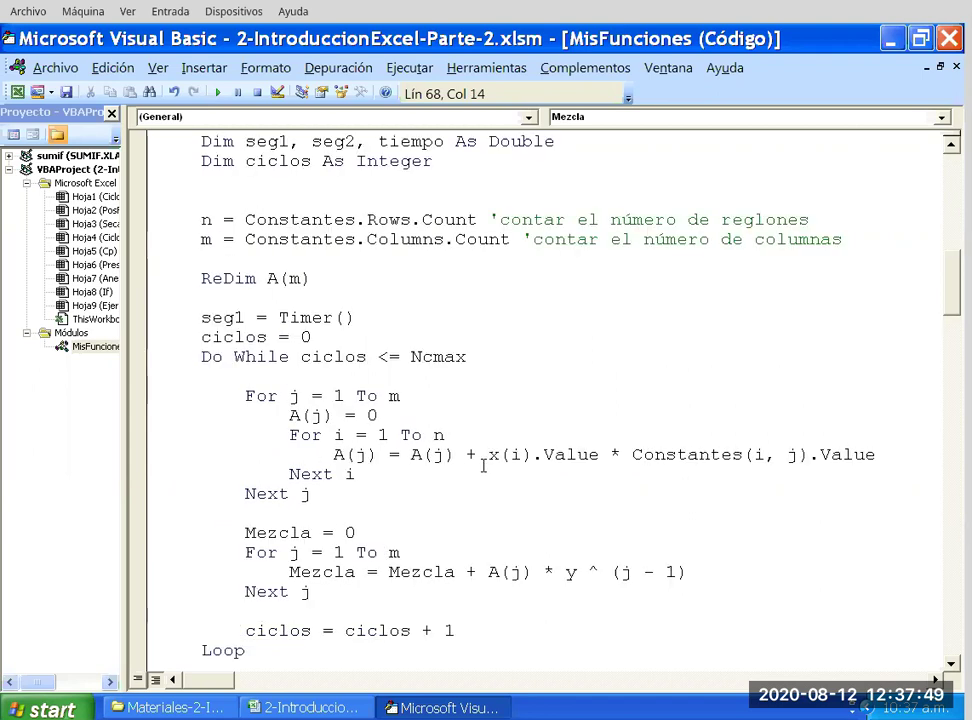
scroll(483, 465, "up", 3)
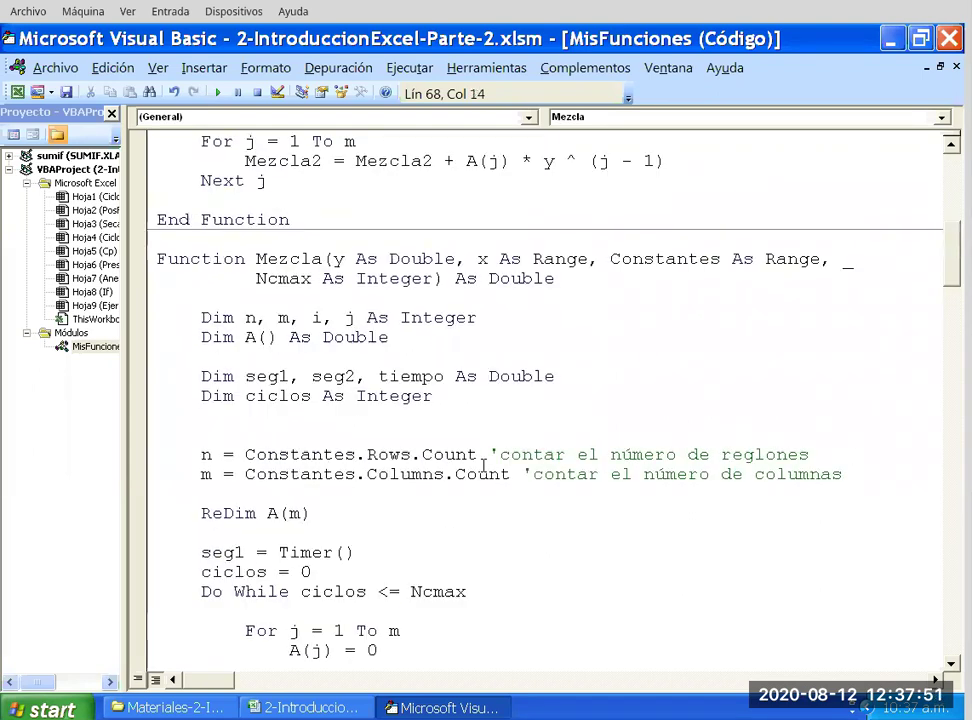
scroll(484, 464, "down", 6)
scroll(484, 465, "down", 2)
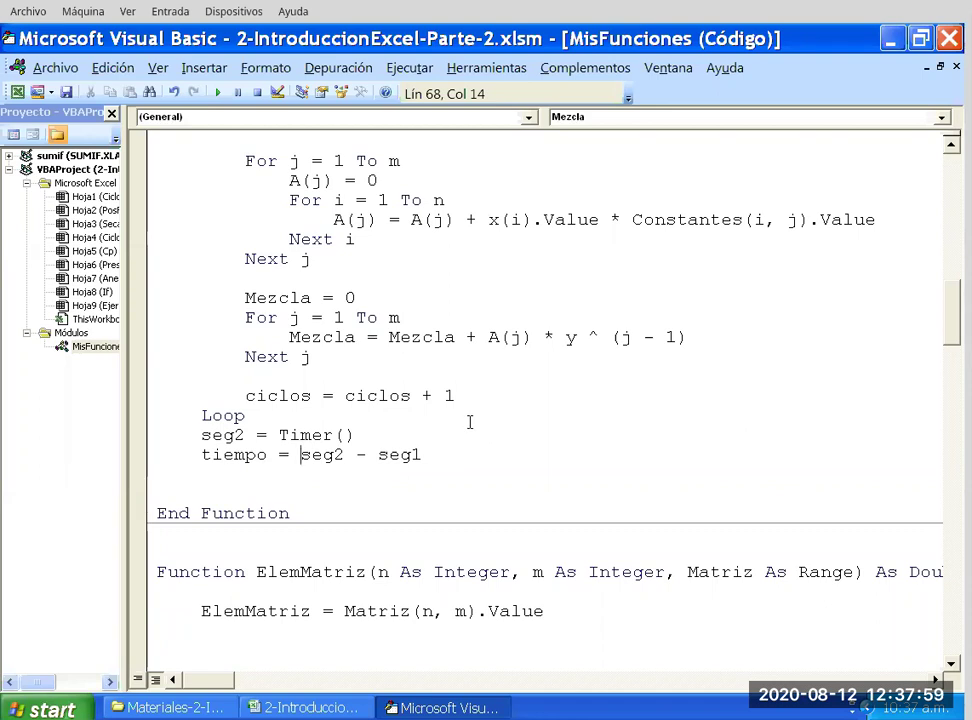
key("End")
key("Return")
key("Return")
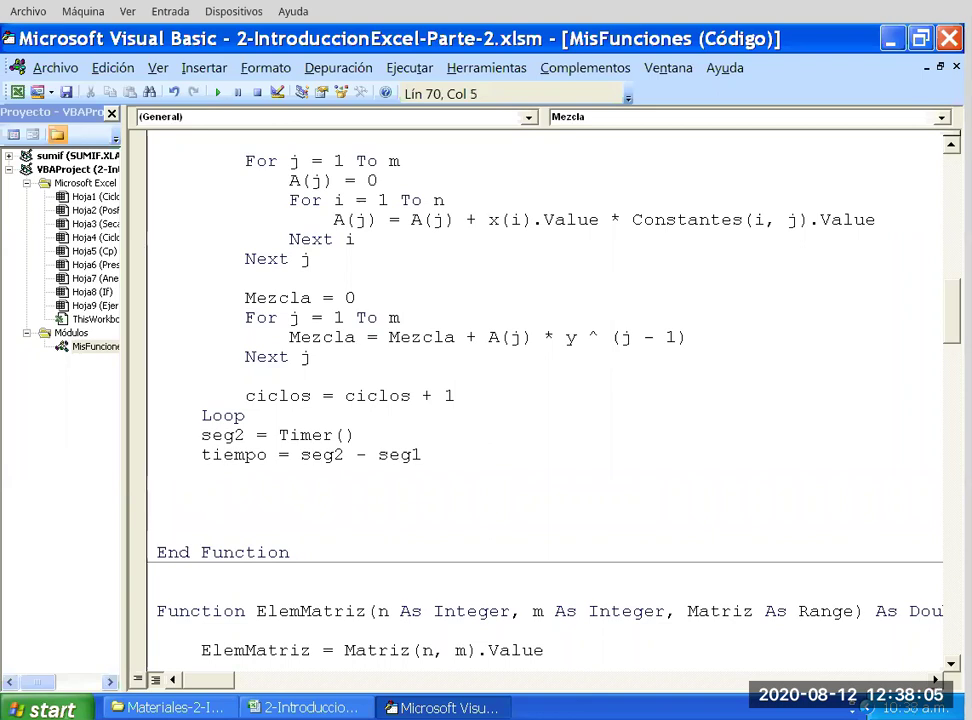
type("MsgBox")
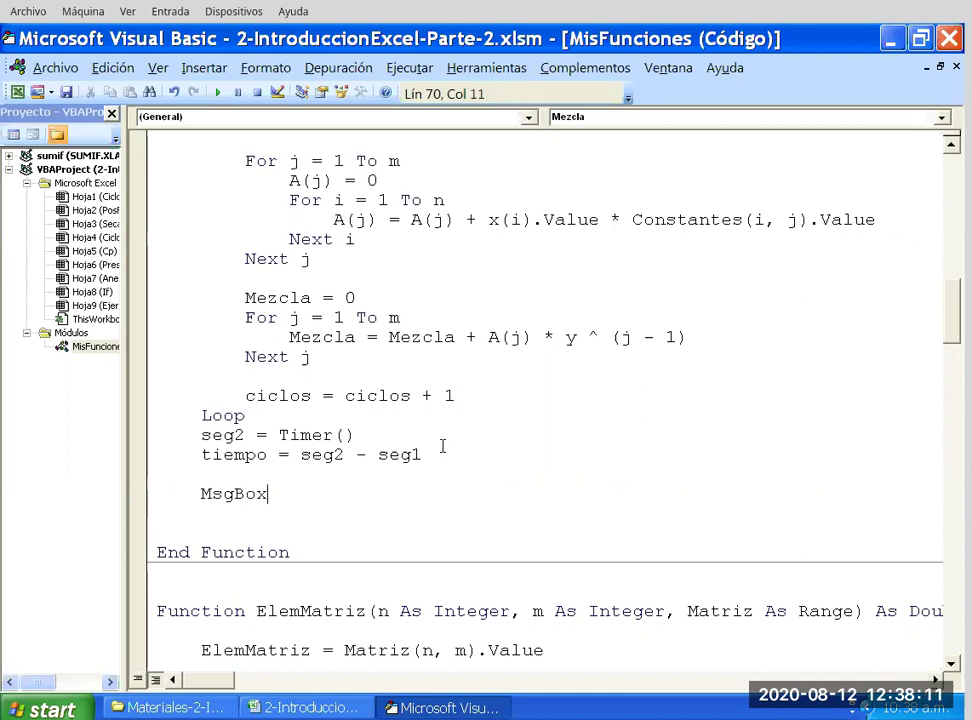
key("shift+Left")
key("shift+Left")
key("shift+Left")
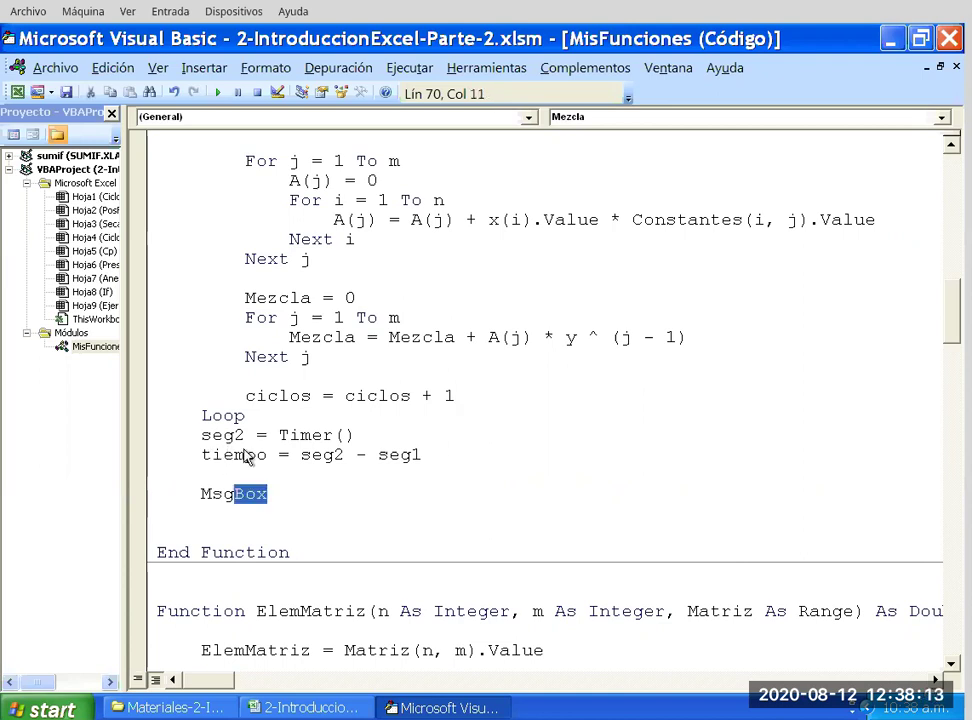
key("Left")
key("Left")
key("shift+Right")
key("shift+Right")
key("Right")
key("shift+Right")
key("shift+Right")
key("shift+Right")
key("Right")
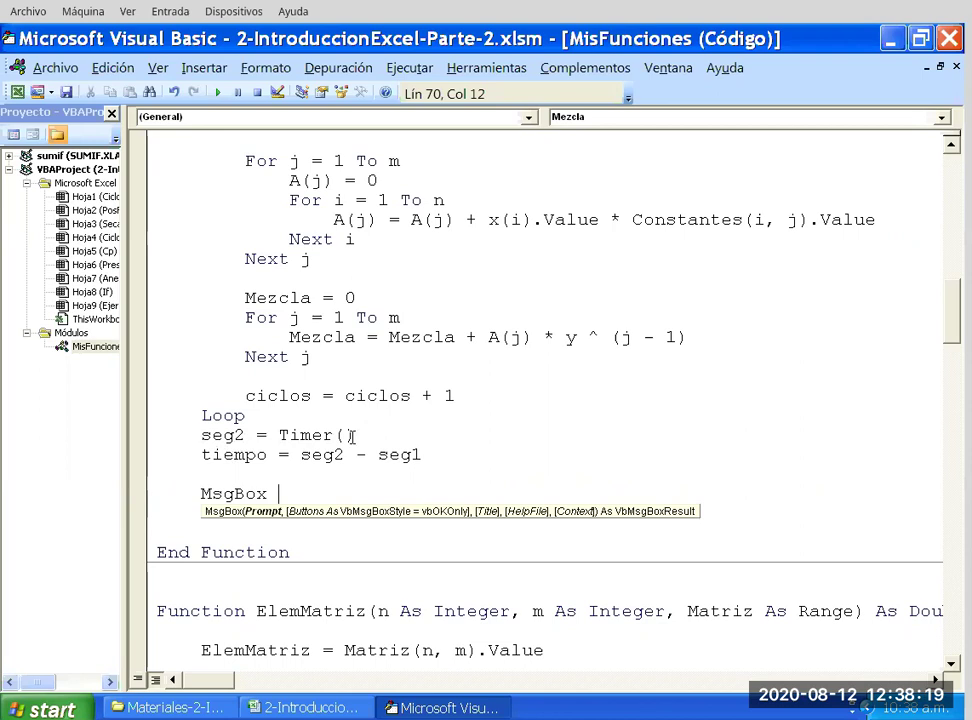
Add the message "El tiempo del ciclo " followed by + str.
type("\"El tiempo del ciclo")
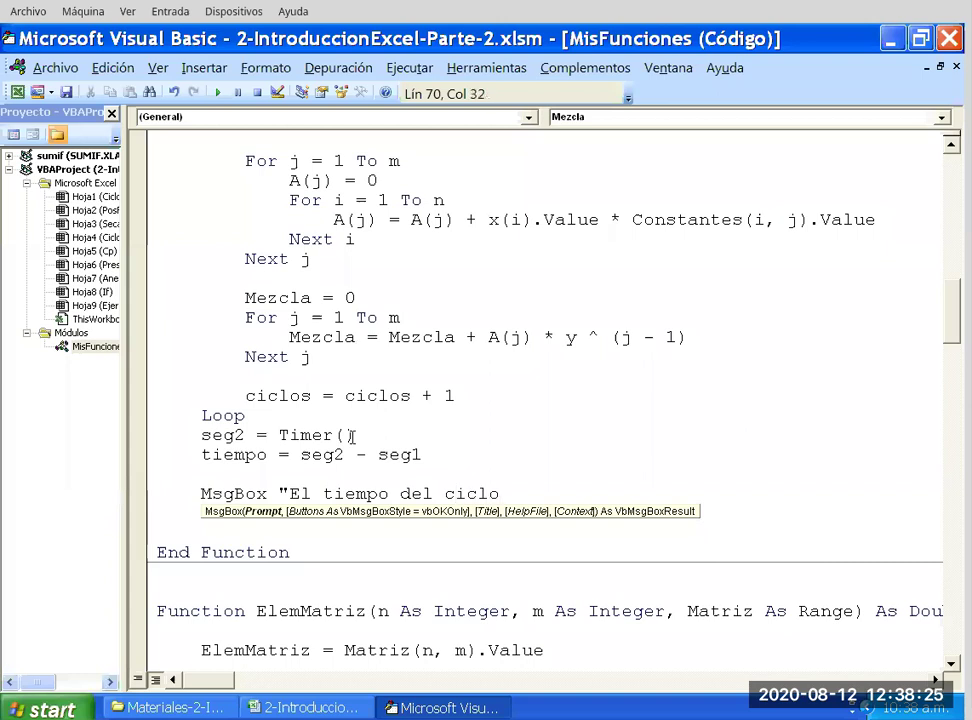
key("ctrl+Left")
key("ctrl+Left")
key("ctrl+Left")
key("shift+Left")
key("Right")
key("shift+Right")
key("shift+Right")
key("shift+Right")
key("shift+End")
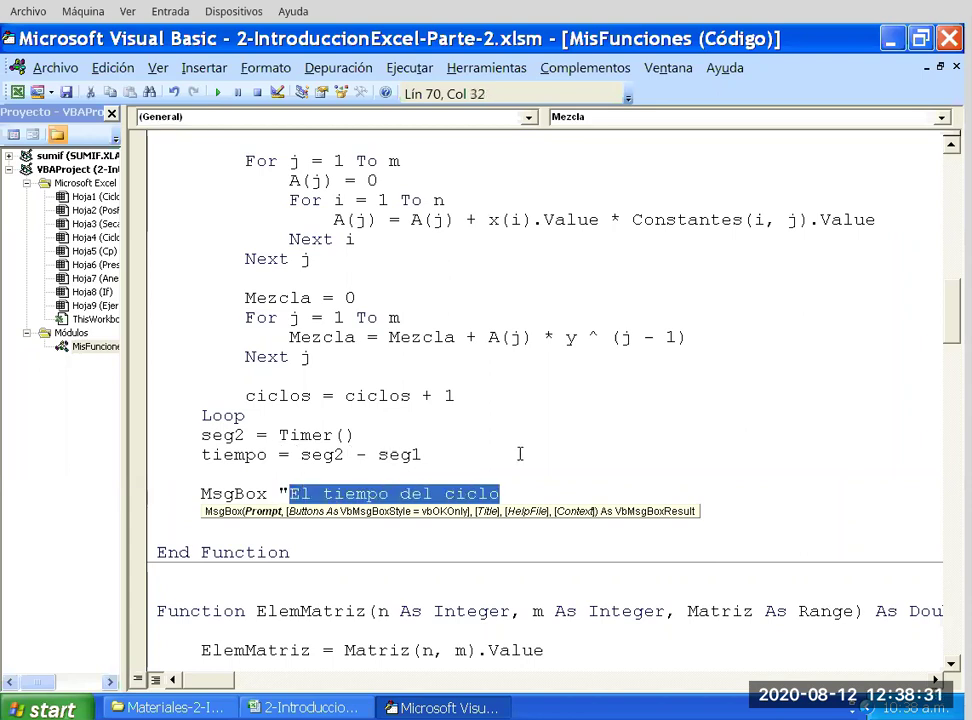
key("End")
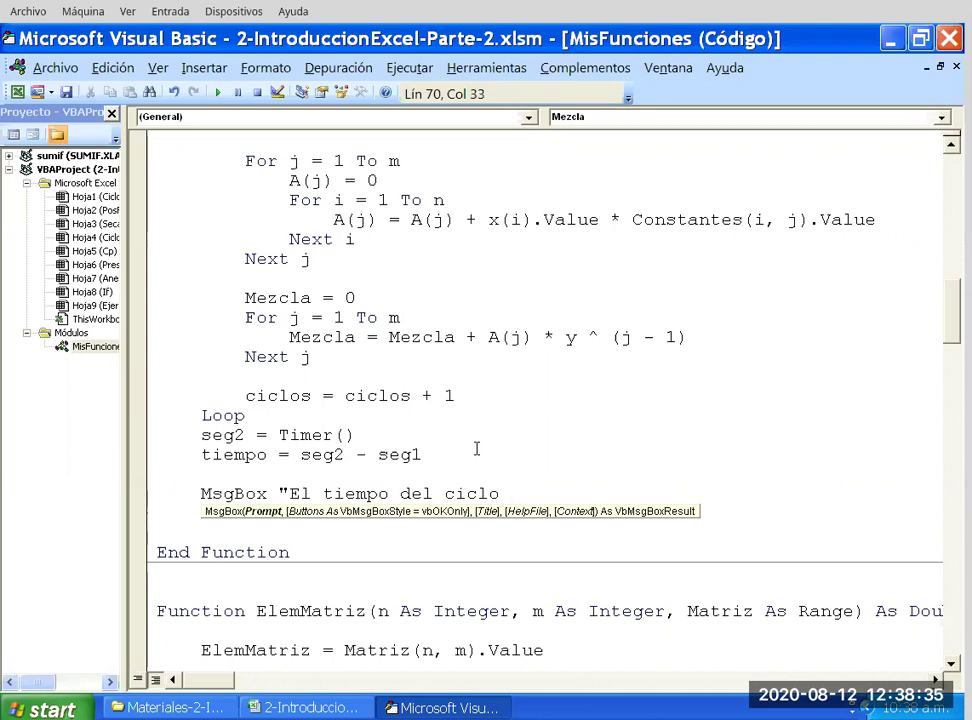
type("\"")
type(" + ")
type("ste")
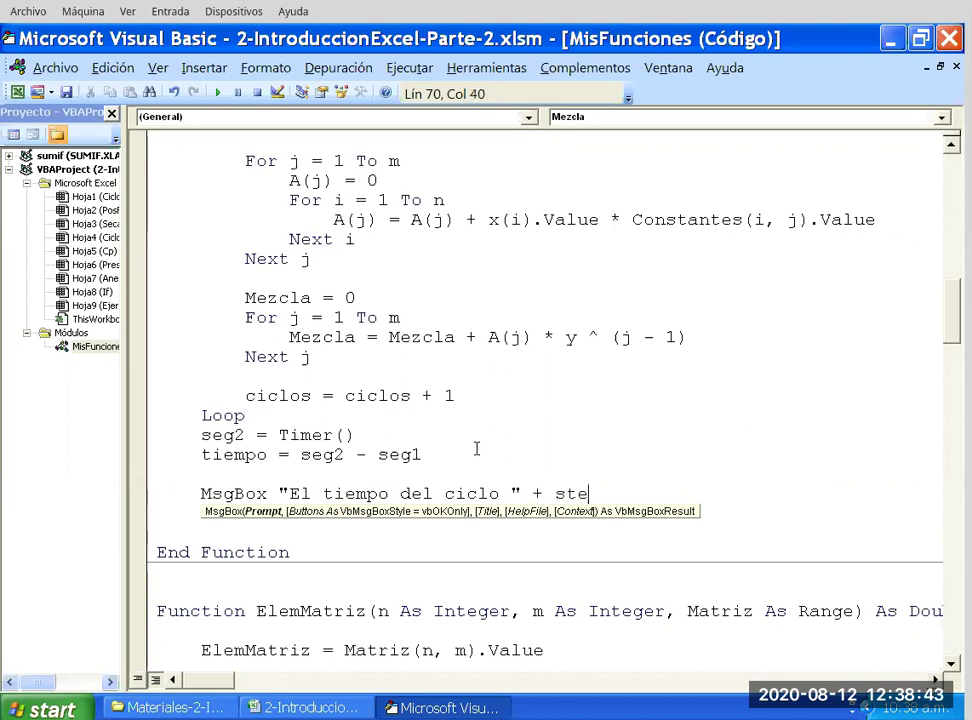
key("BackSpace")
type("r")
Complete the MsgBox argument with str(tiempo).
left_click(202, 494)
double_click(205, 494)
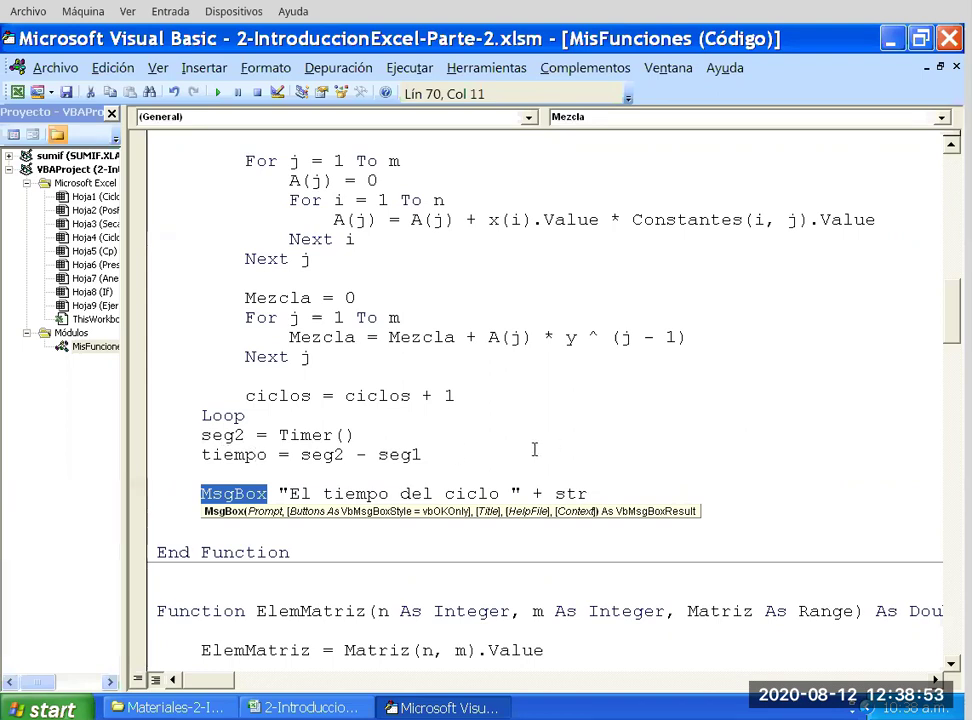
left_click_drag(555, 493, 566, 493)
left_click_drag(560, 450, 580, 451)
left_click(584, 451)
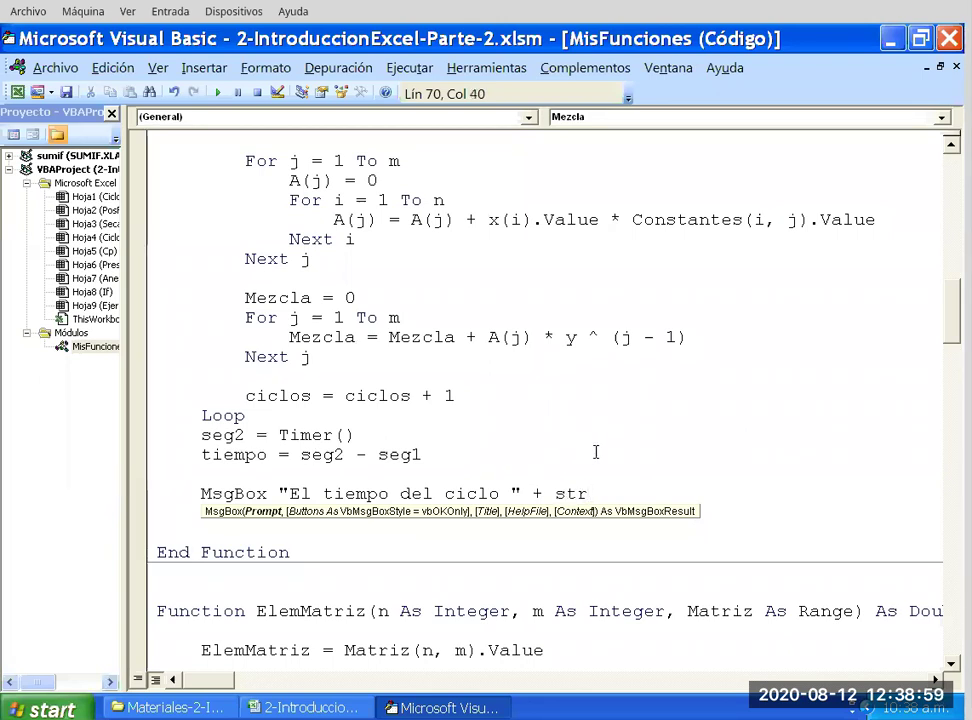
type("(")
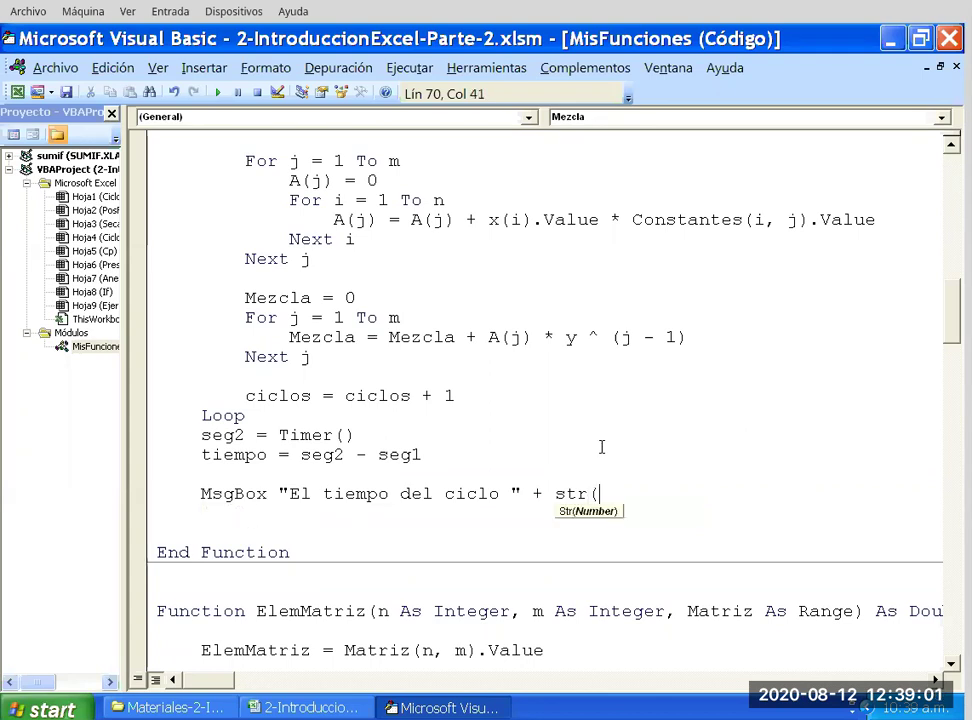
type("tiempo)")
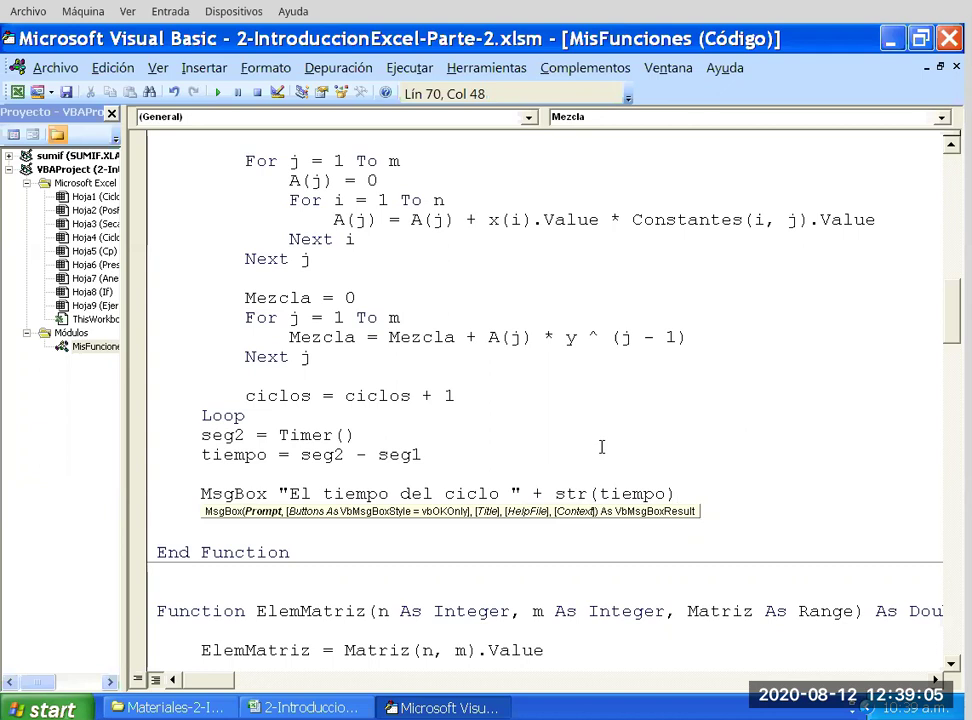
scroll(610, 440, "down", 1)
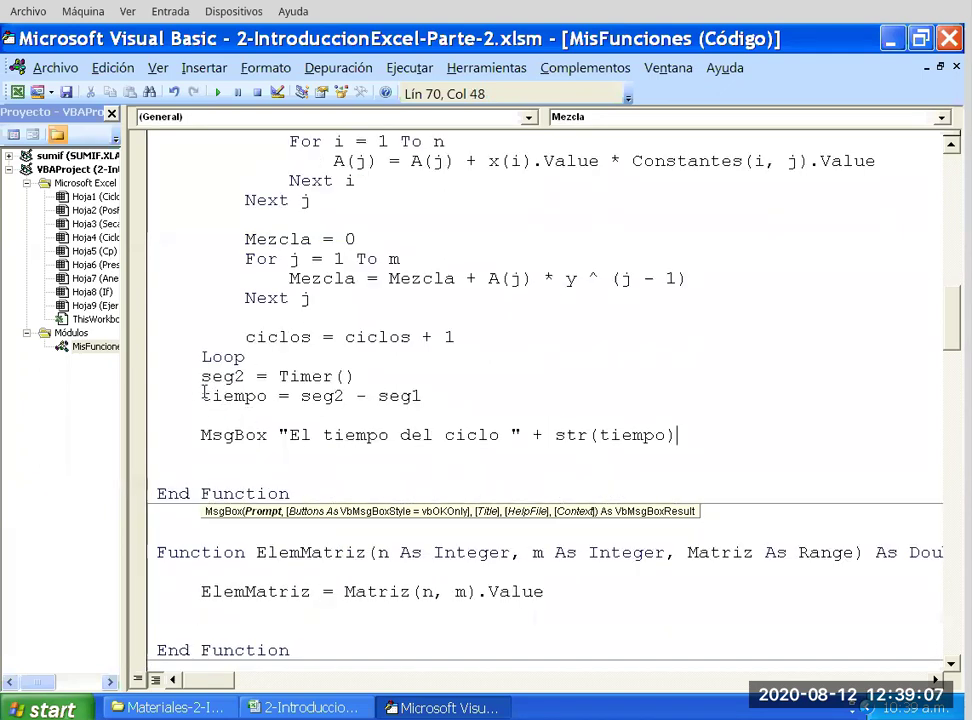
Walk through the MsgBox line's parts, then end the line so VBA capitalizes Str.
key("Home")
key("shift+Right")
key("shift+Right")
key("shift+Right")
key("shift+Right")
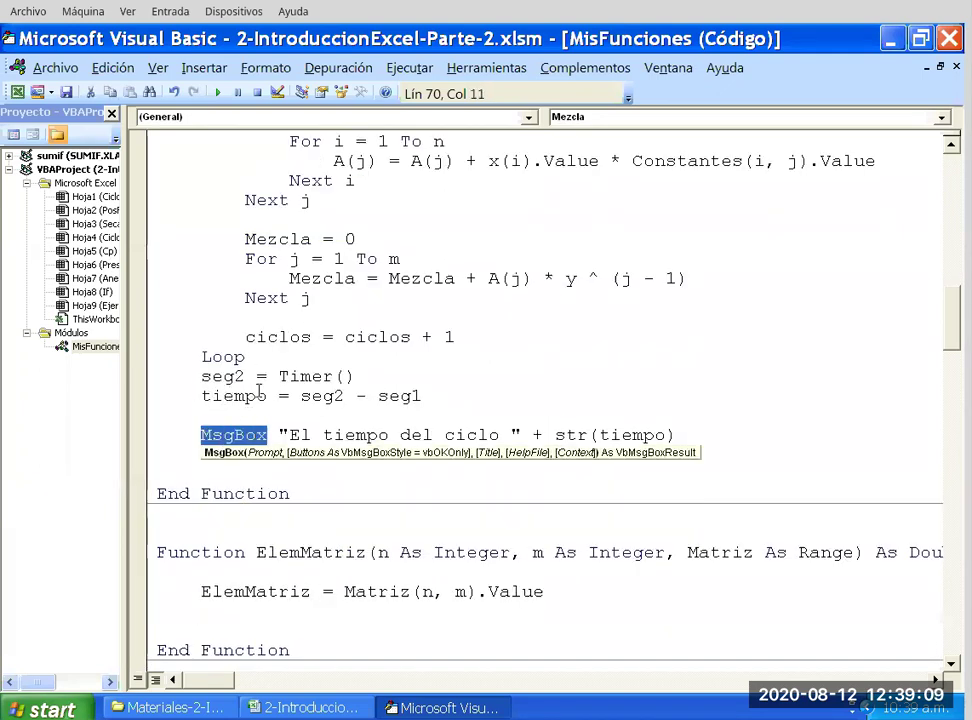
key("Right")
key("shift+Right")
key("shift+Right")
key("shift+Right")
key("shift+Right")
key("shift+Right")
key("shift+Right")
key("shift+Right")
key("shift+Right")
key("Right")
key("Right")
key("Right")
key("shift+Right")
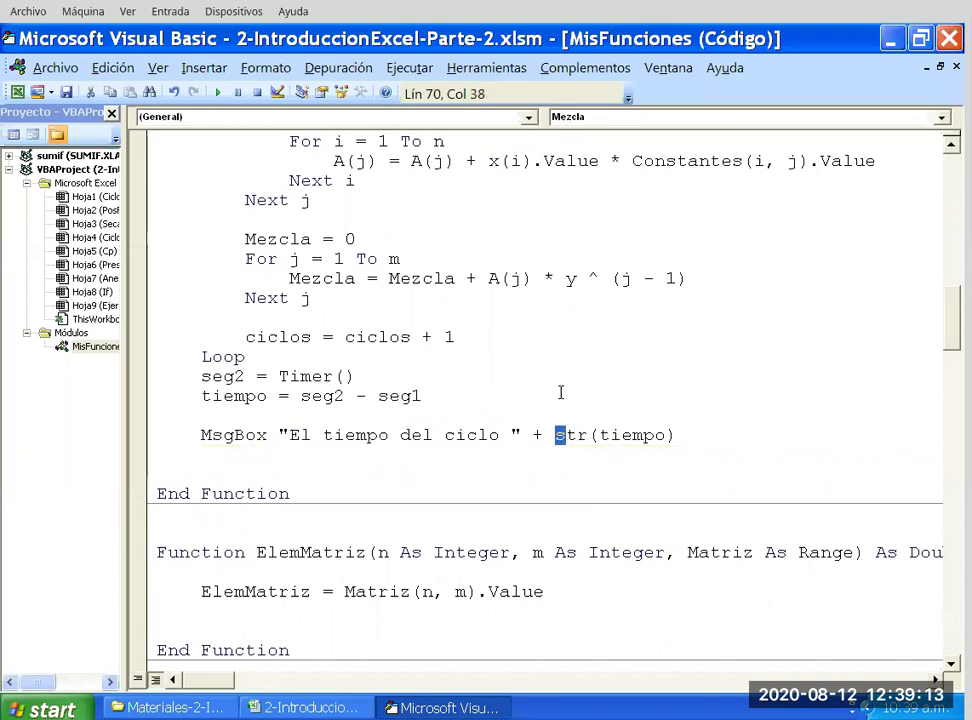
key("shift+Right")
key("shift+Right")
key("shift+Right")
key("shift+Right")
key("shift+Right")
key("shift+Right")
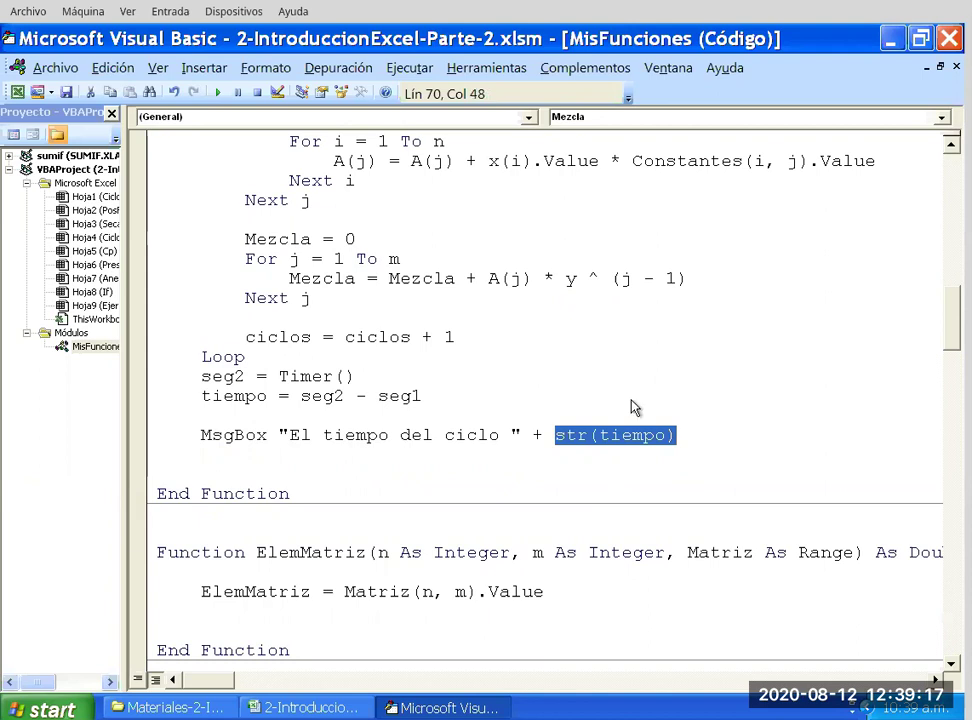
key("End")
key("Return")
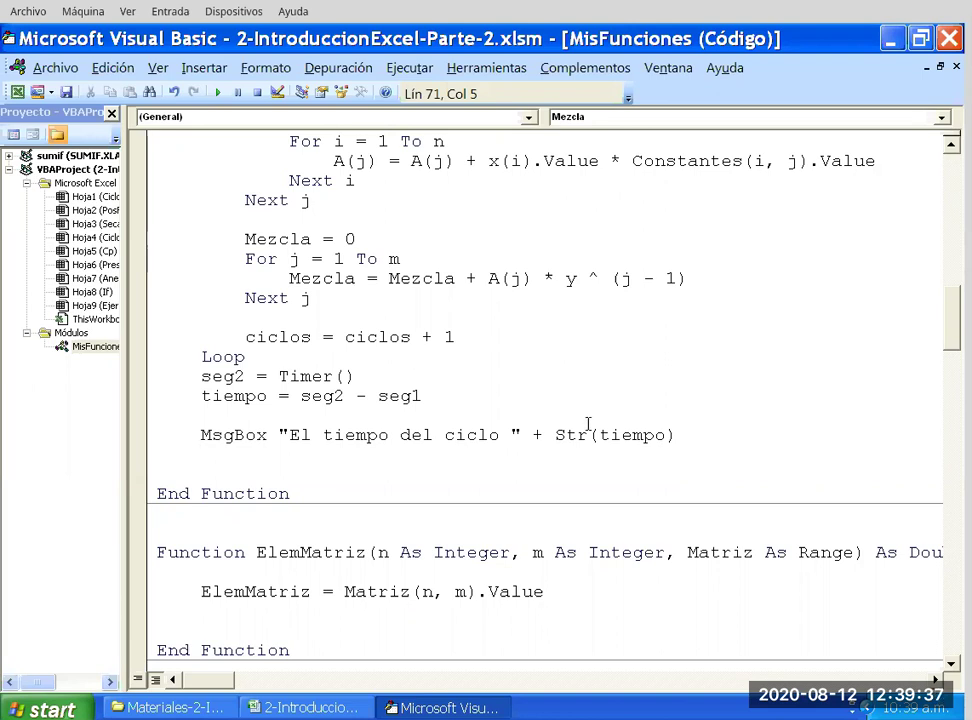
Review the Mezcla header and timing variable declarations, then return to the Excel workbook.
scroll(399, 427, "up", 1)
scroll(403, 438, "down", 1)
scroll(427, 440, "up", 1)
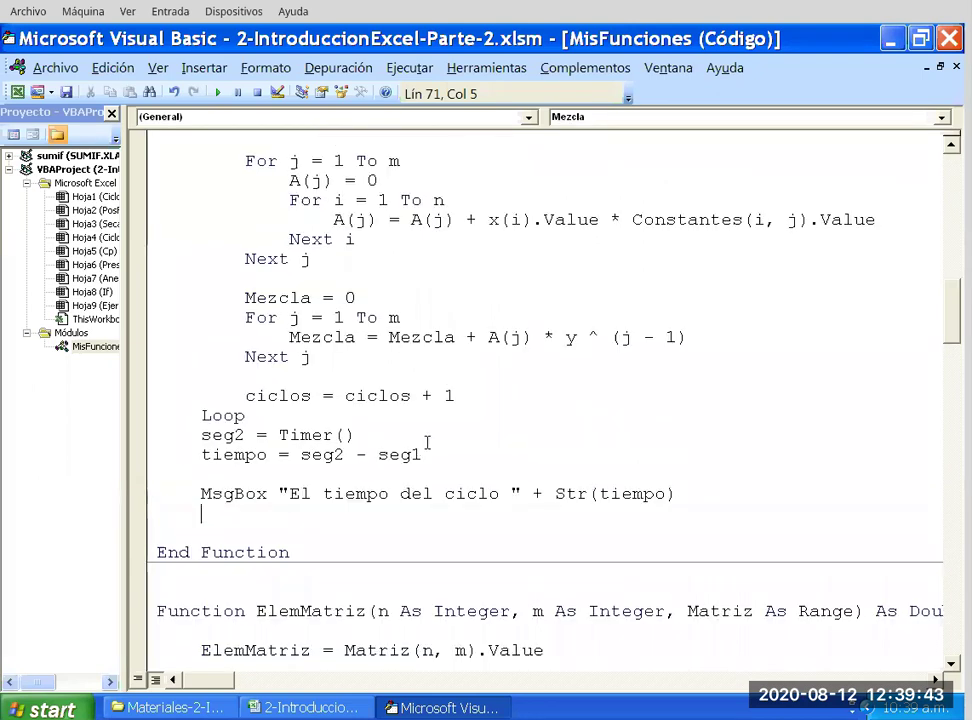
scroll(326, 337, "up", 2)
scroll(304, 255, "up", 2)
scroll(304, 255, "up", 3)
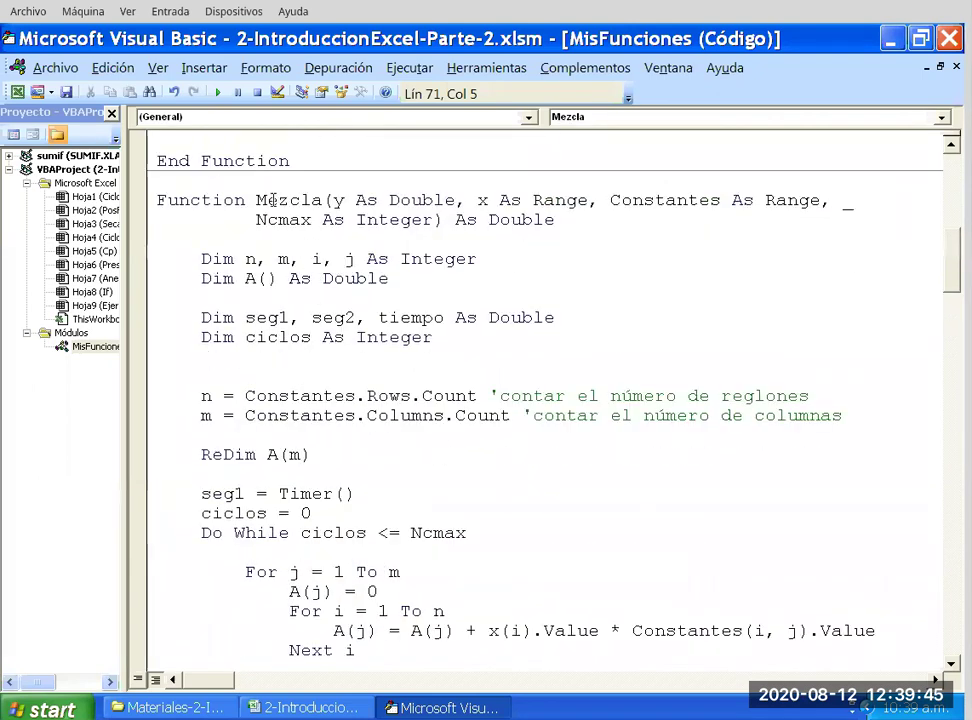
left_click_drag(258, 156, 314, 151)
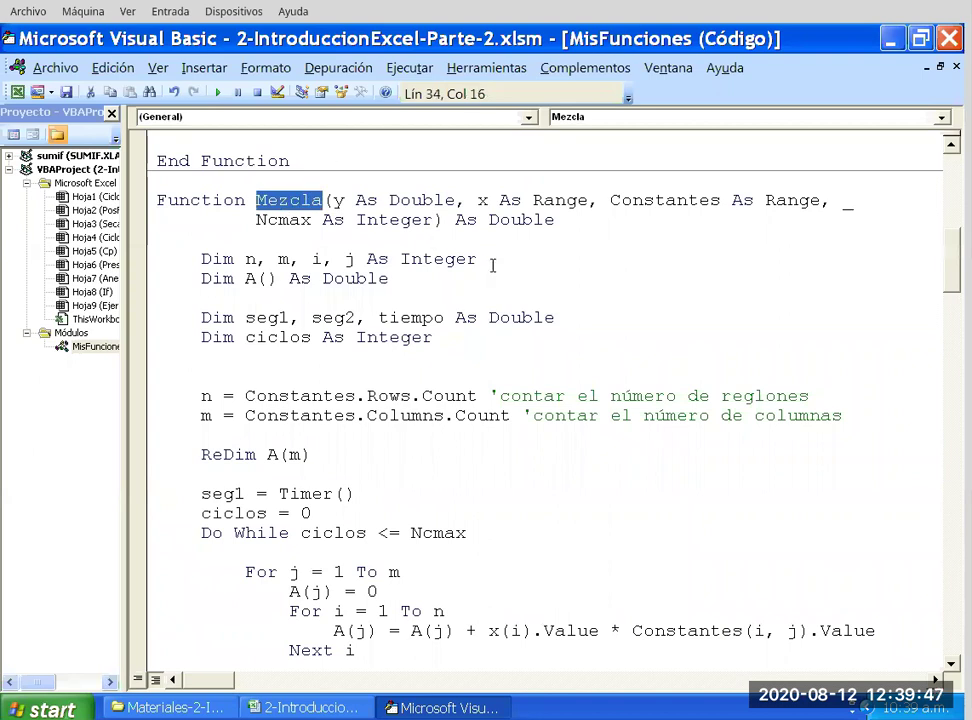
left_click(499, 317)
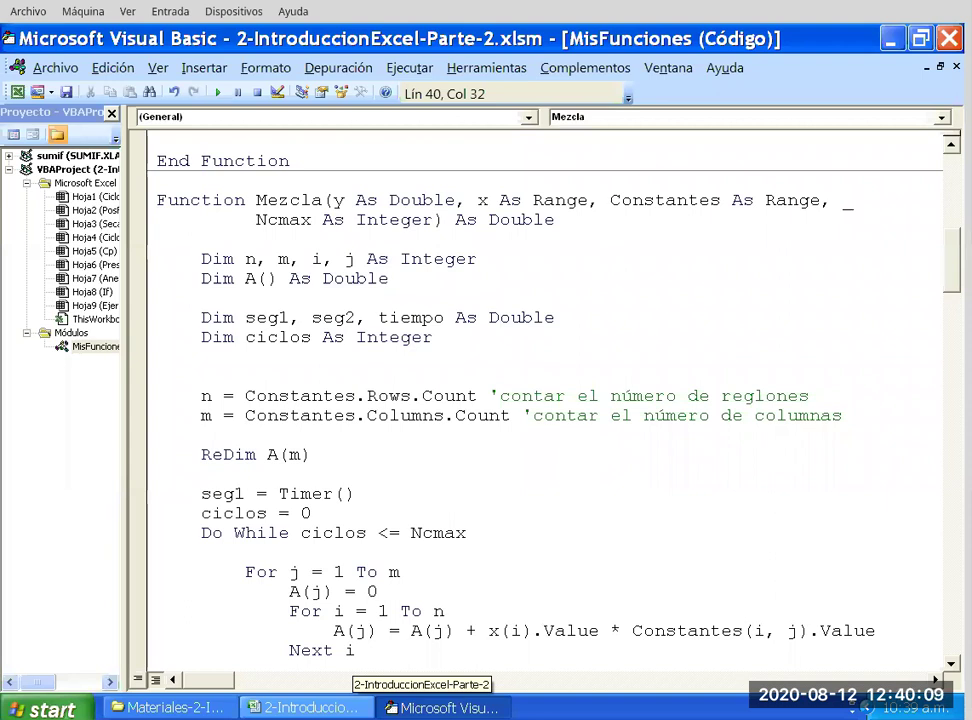
left_click(350, 706)
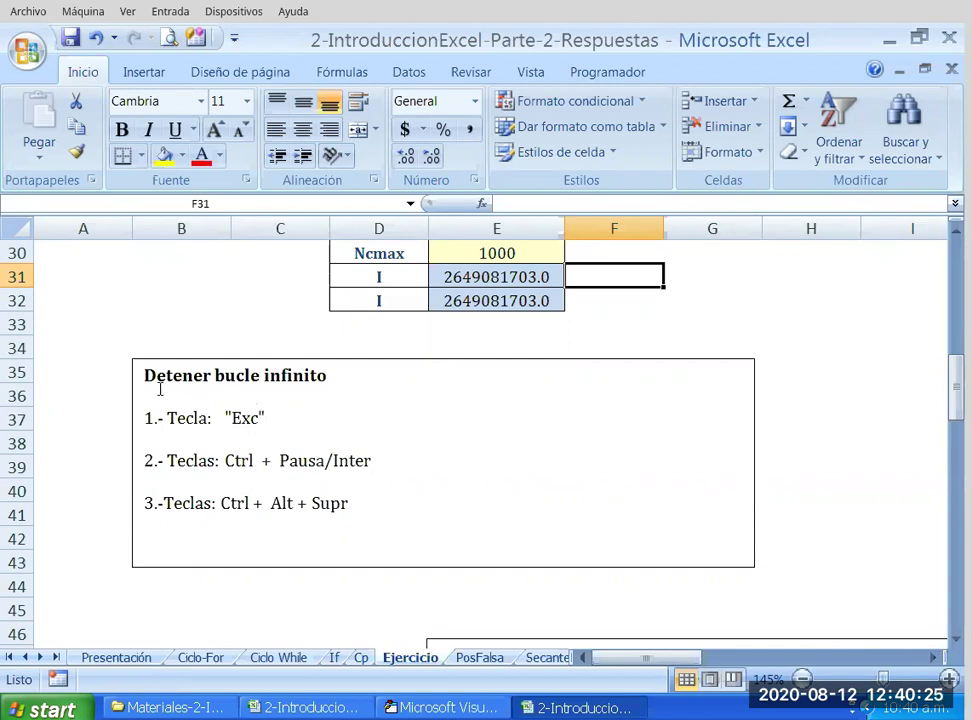
Correct 'Exc' to 'Esc' in the infinite-loop tips box, then switch to the Anexos sheet.
left_click_drag(144, 418, 208, 418)
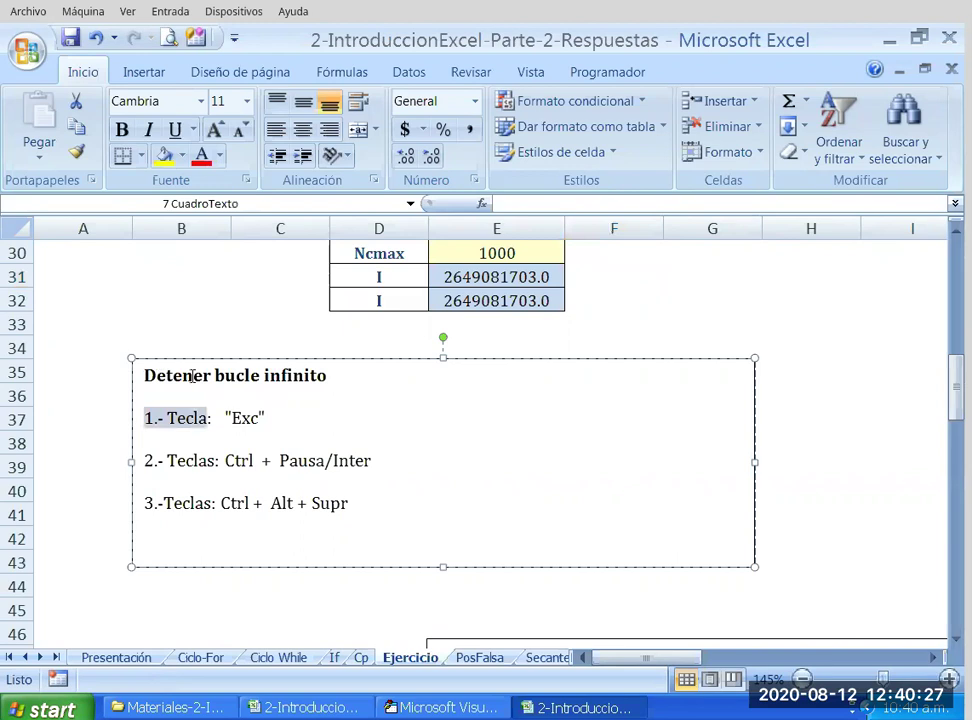
key("Right")
key("Right")
key("Right")
key("Right")
key("Right")
key("Right")
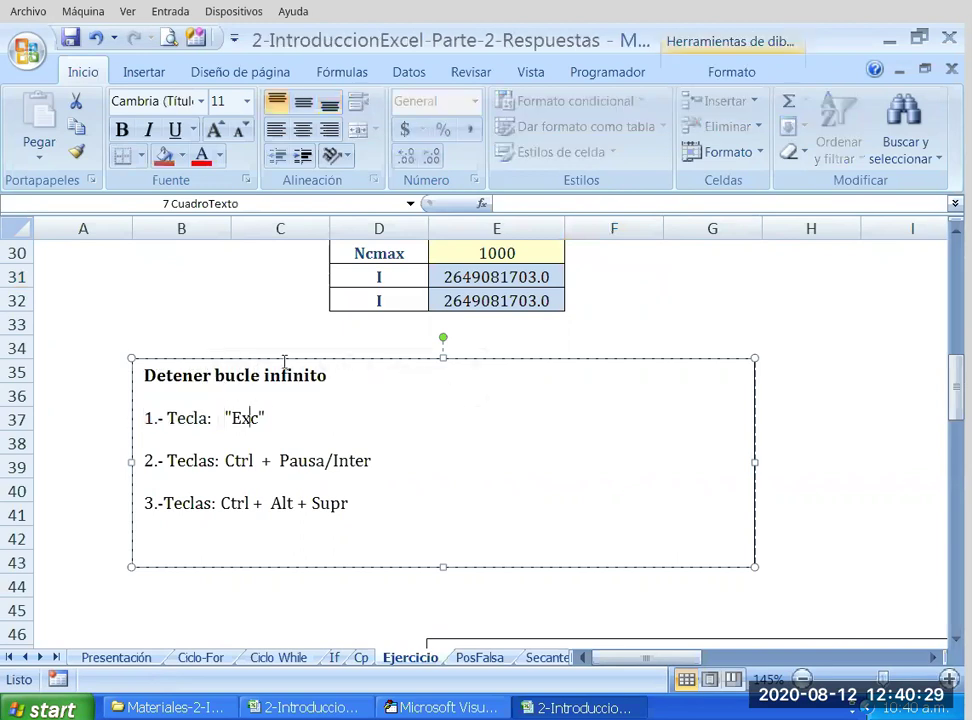
key("BackSpace")
type("s")
key("Down")
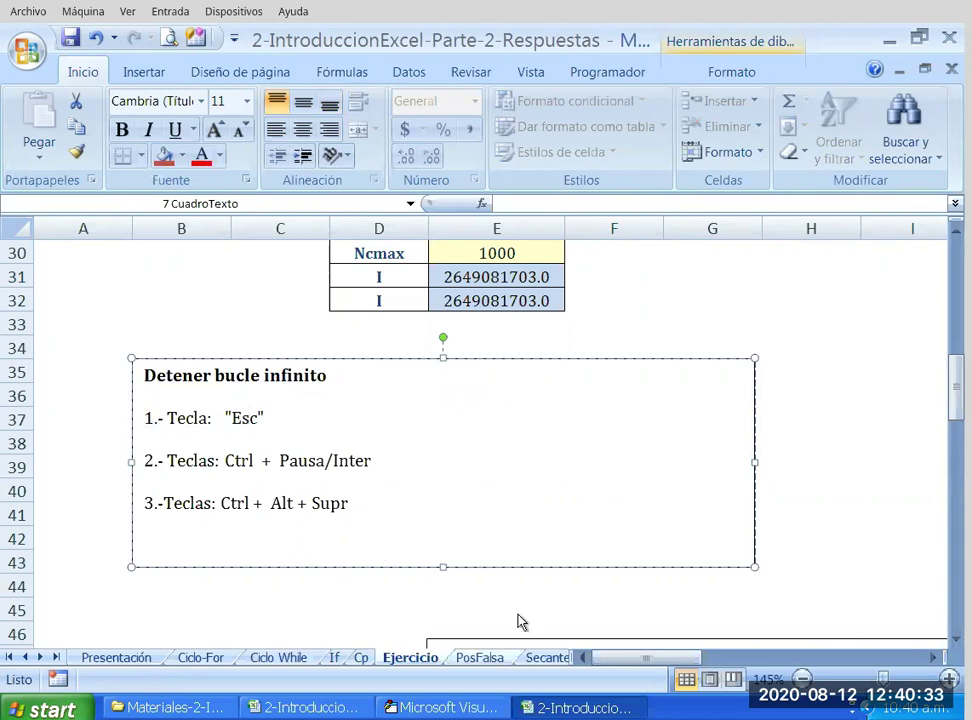
left_click_drag(578, 657, 713, 657)
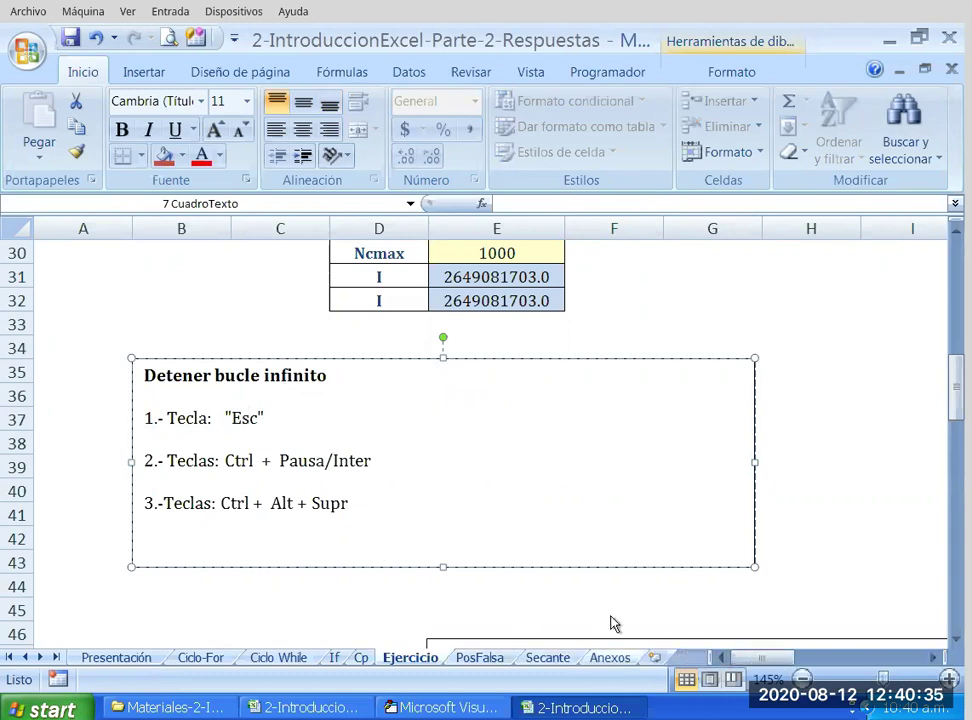
left_click(610, 657)
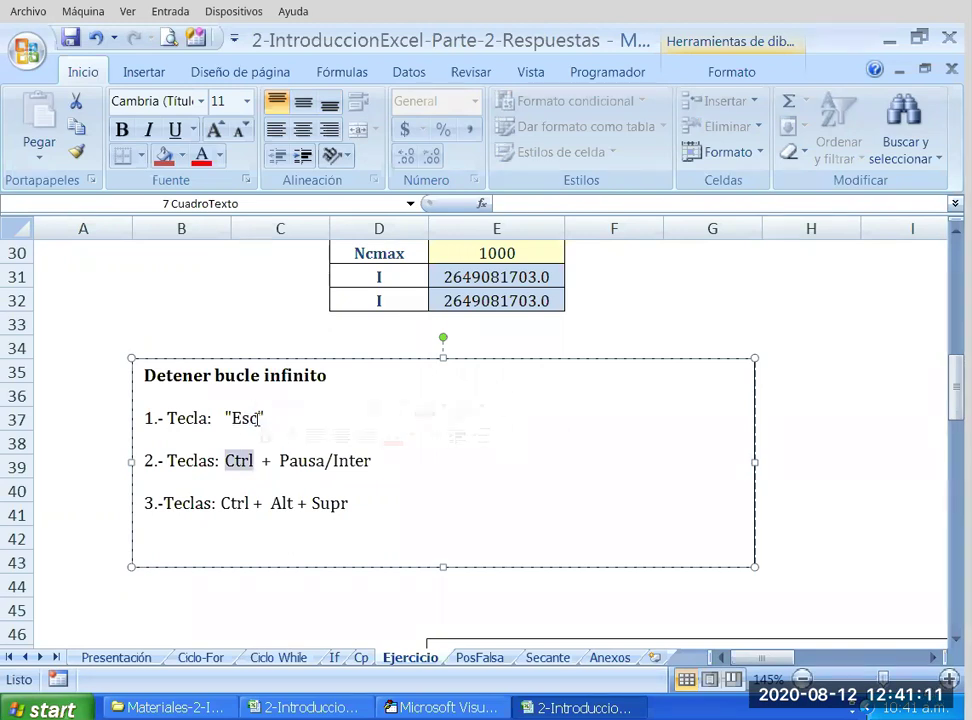
Highlight Pausa/Inter in the second tip, then move to the Anexos sheet with Ctrl+Page Down.
key("Right")
key("shift+End")
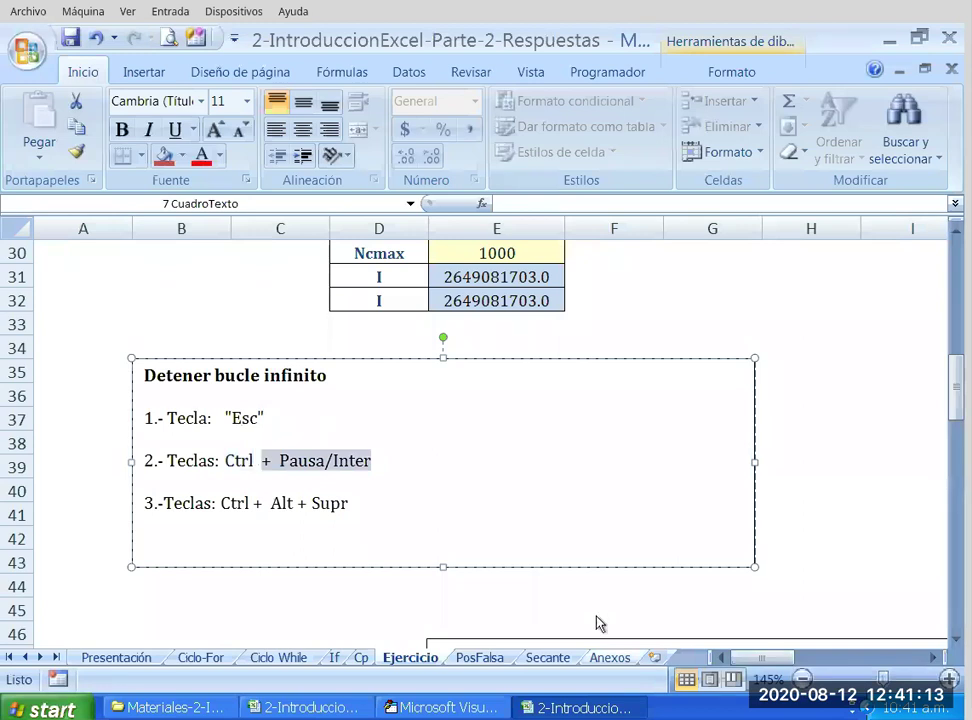
key("ctrl+Page_Down")
key("ctrl+Page_Down")
key("ctrl+Page_Down")
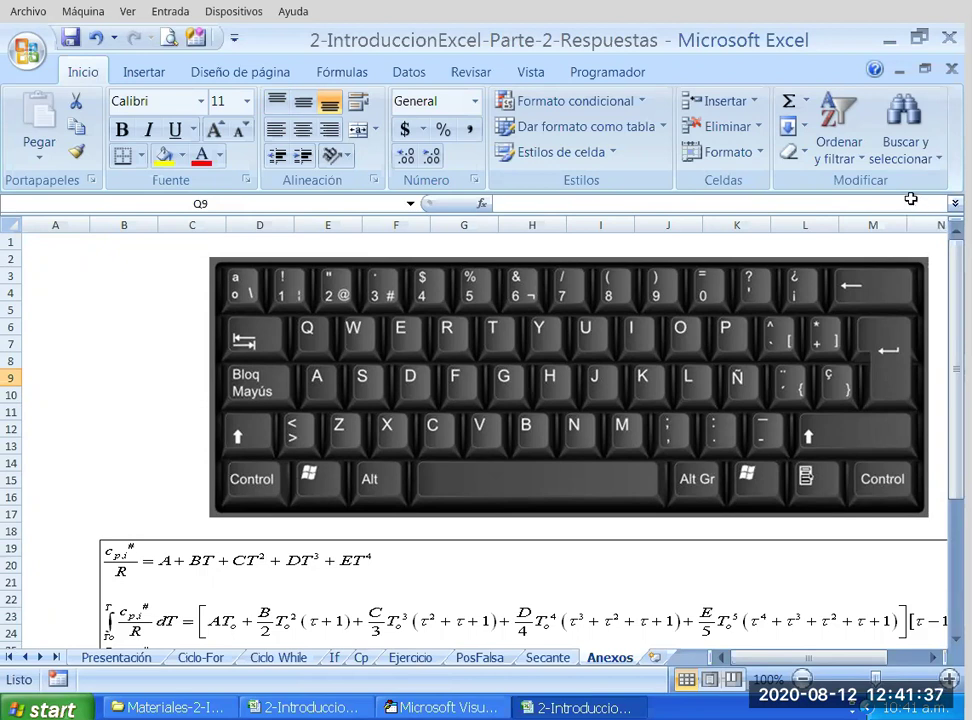
Back on the Ejercicio sheet, highlight Ctrl and Pausa/Inter in the second tip line.
left_click(409, 657)
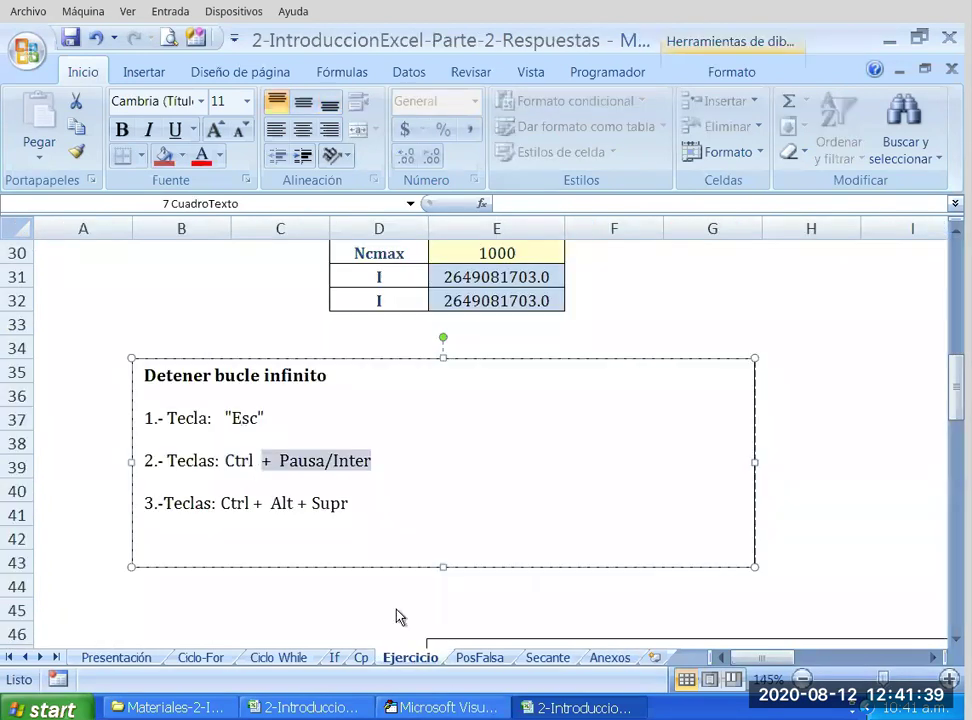
key("Down")
key("ctrl+shift+Right")
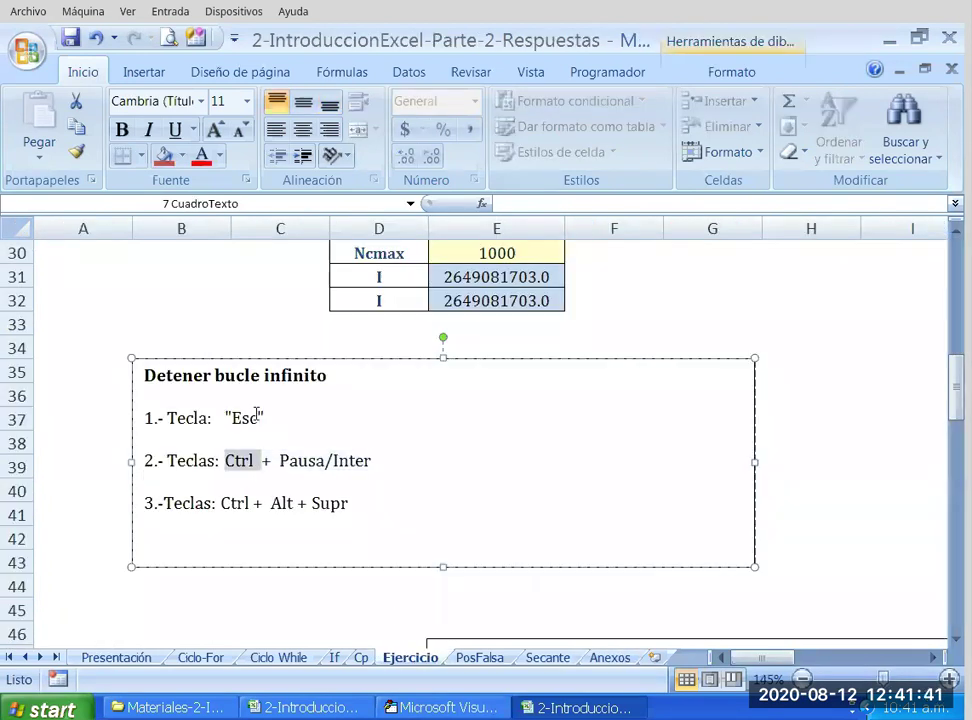
key("ctrl+shift+Right")
key("ctrl+shift+Right")
key("ctrl+shift+Right")
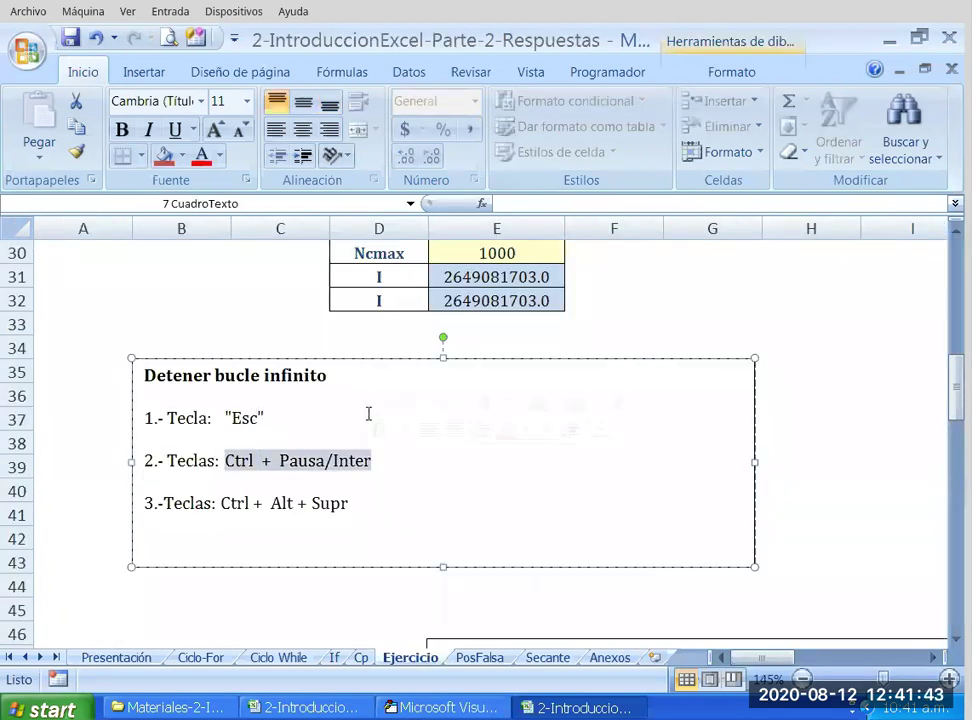
key("Left")
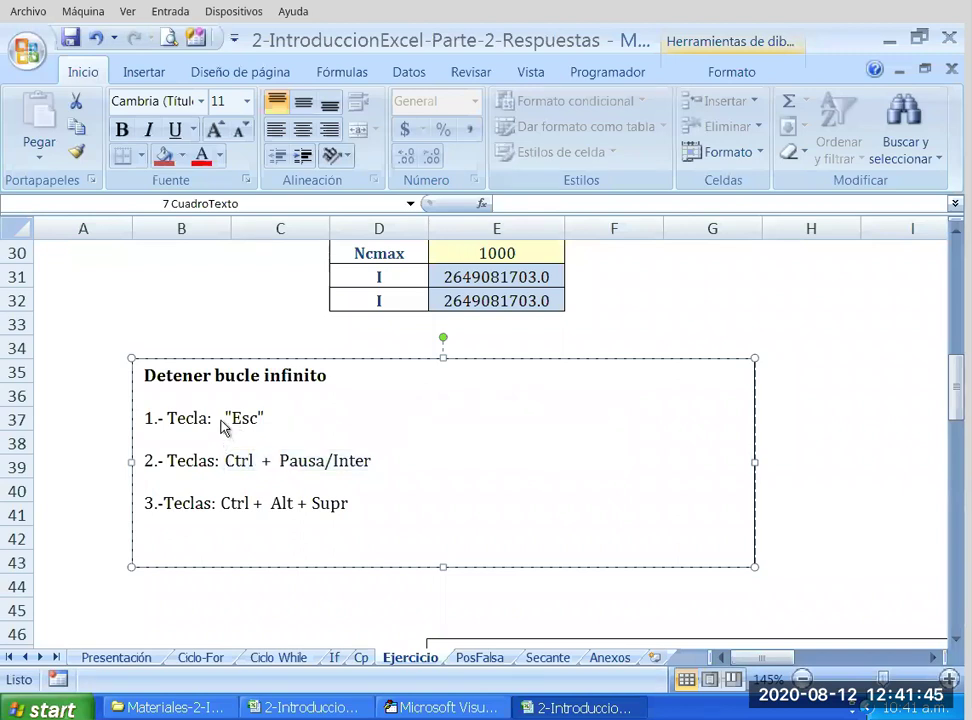
key("shift+Right")
key("shift+Right")
key("shift+Right")
key("shift+Right")
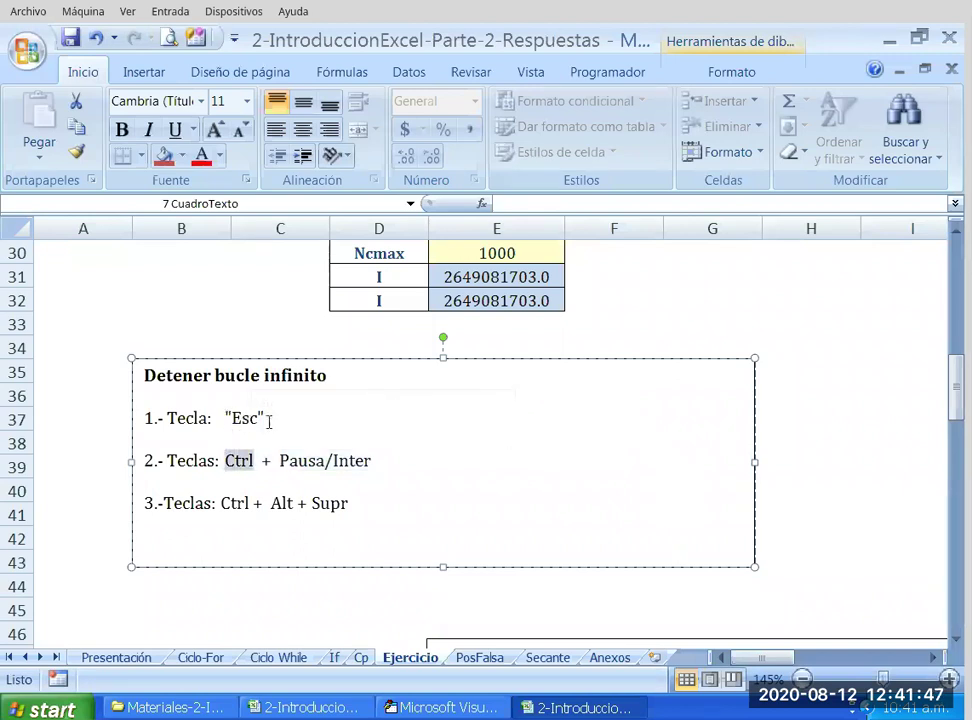
left_click_drag(278, 415, 359, 413)
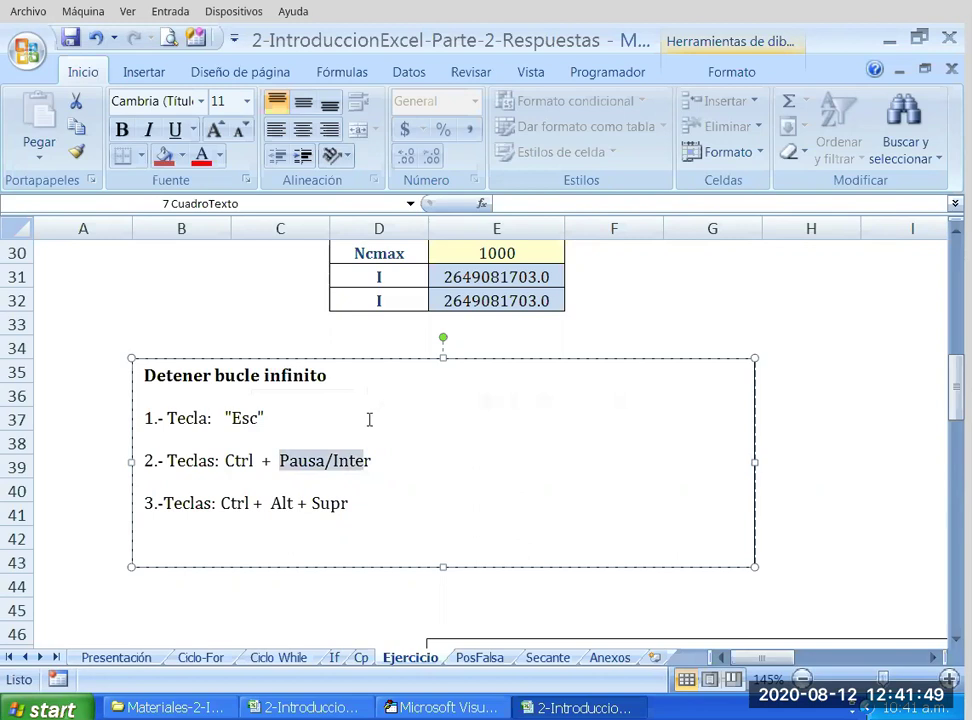
key("Right")
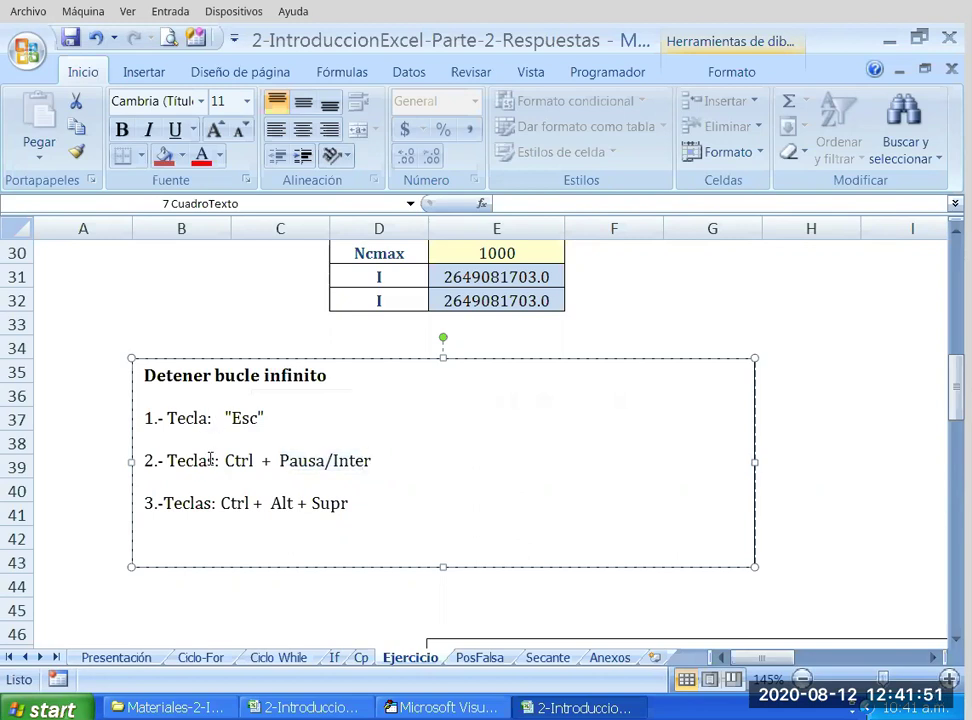
Highlight Ctrl + Alt + Supr on the third tip line, then leave the text box.
left_click_drag(221, 503, 263, 503)
key("shift+End")
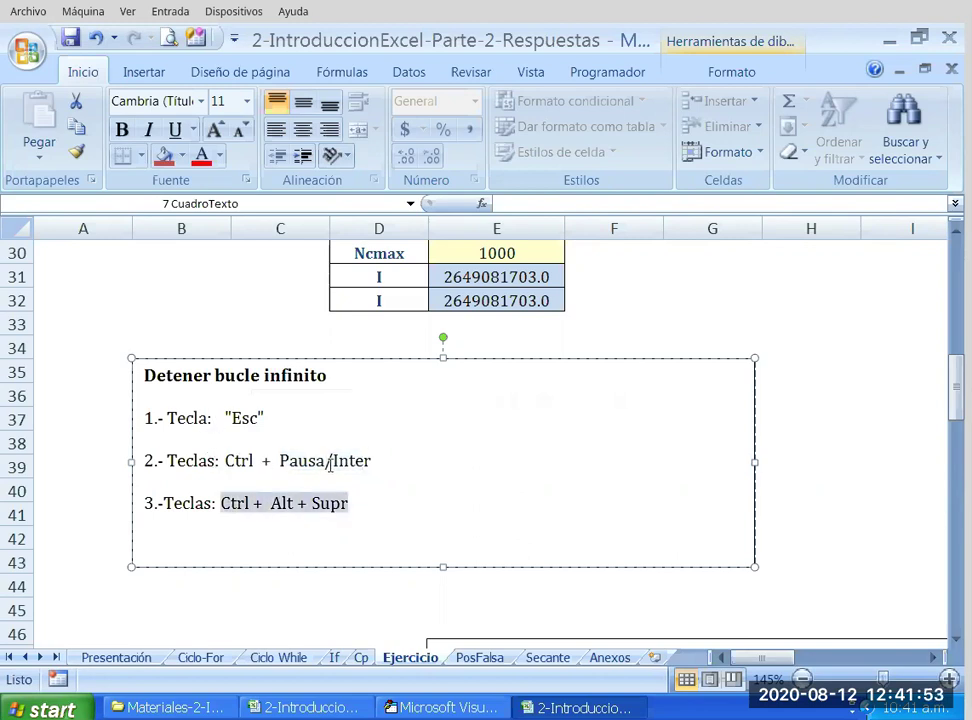
key("Right")
scroll(432, 462, "down", 1)
key("ctrl+shift+Left")
key("ctrl+shift+Left")
key("ctrl+shift+Left")
key("ctrl+shift+Left")
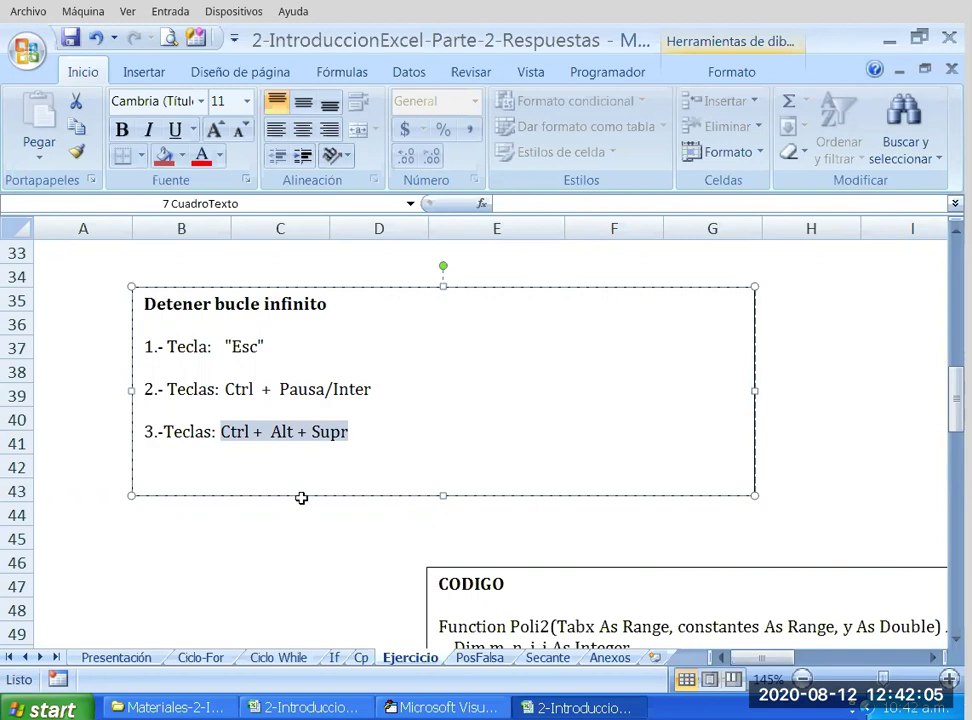
key("Escape")
key("Escape")
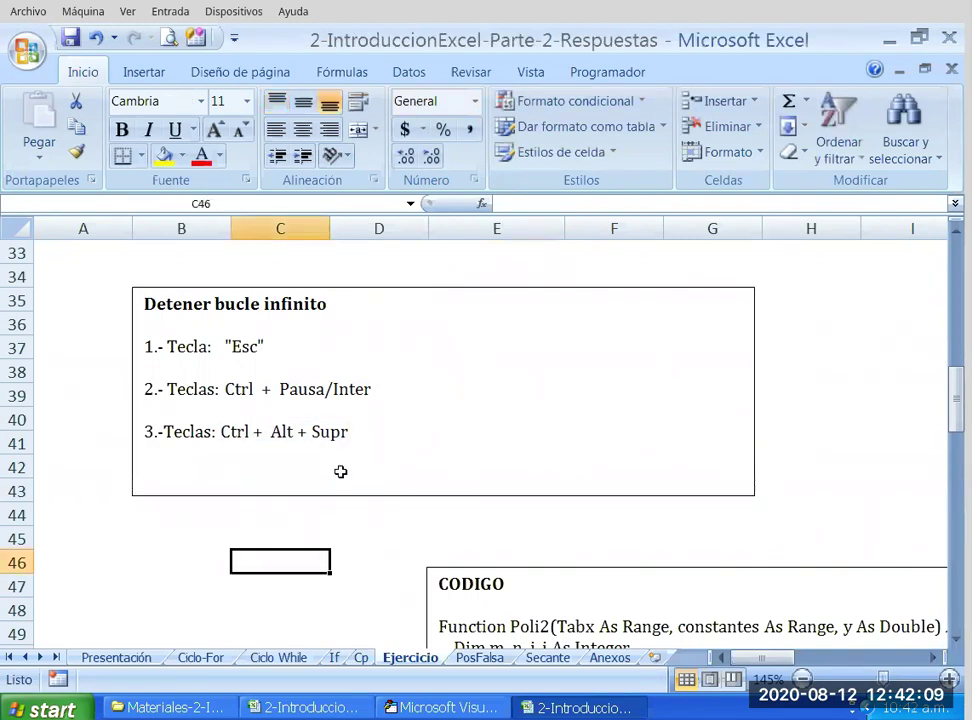
Re-highlight the third line and the first two key-combination lines, then exit the box.
left_click_drag(144, 431, 350, 431)
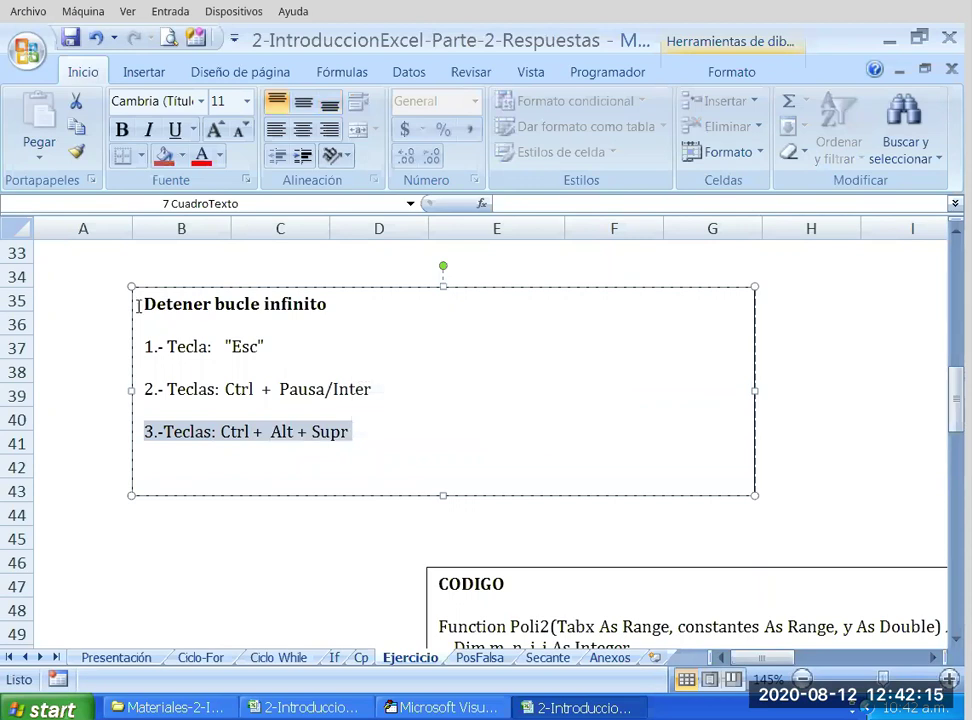
left_click_drag(142, 346, 404, 404)
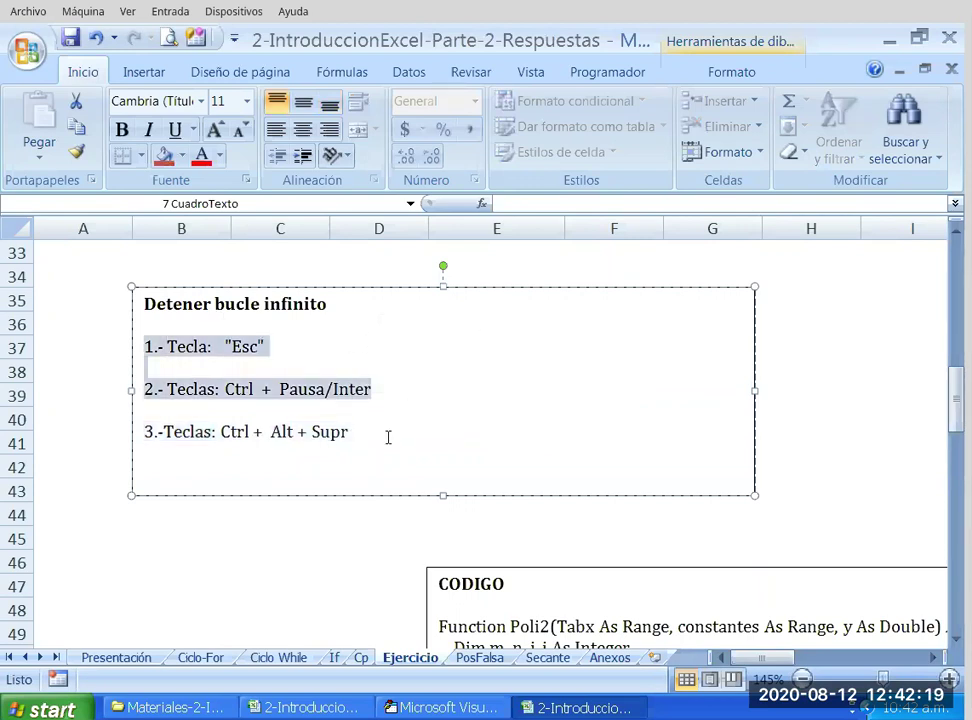
left_click(248, 366)
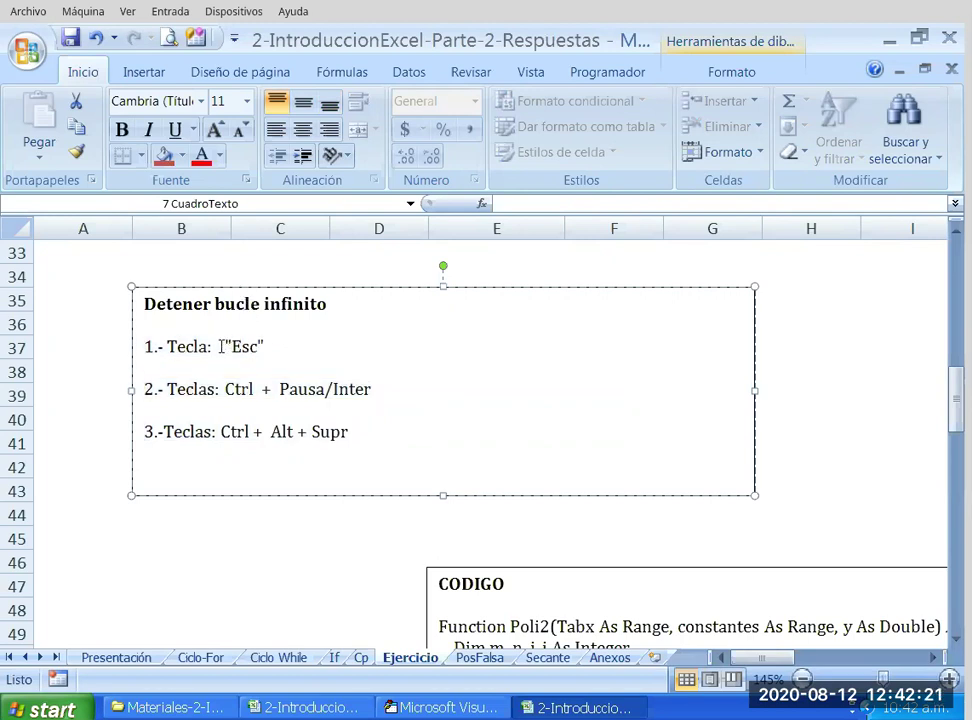
key("shift+End")
left_click(440, 455)
key("Escape")
key("Escape")
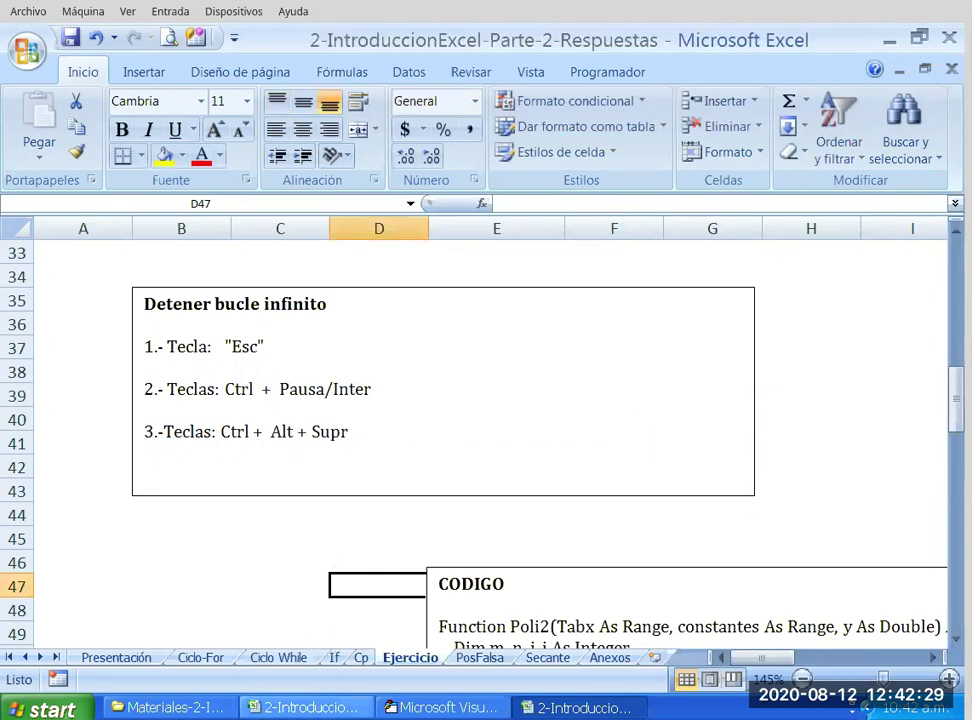
key("ctrl+Tab")
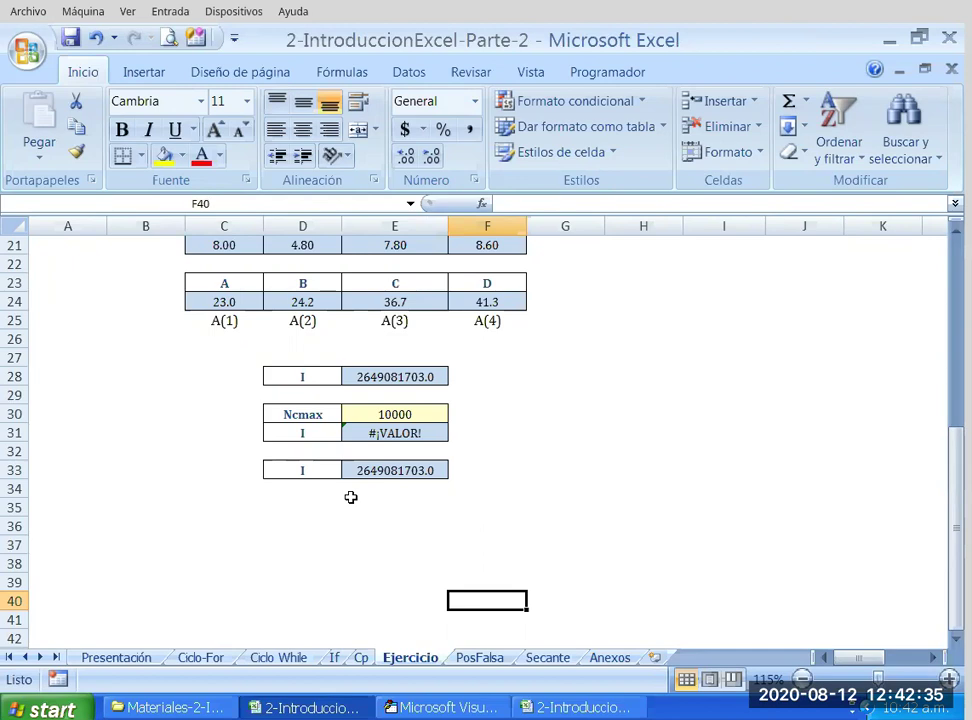
Enter 100 as the Ncmax value in E30.
key("Up")
key("Up")
key("Up")
key("Left")
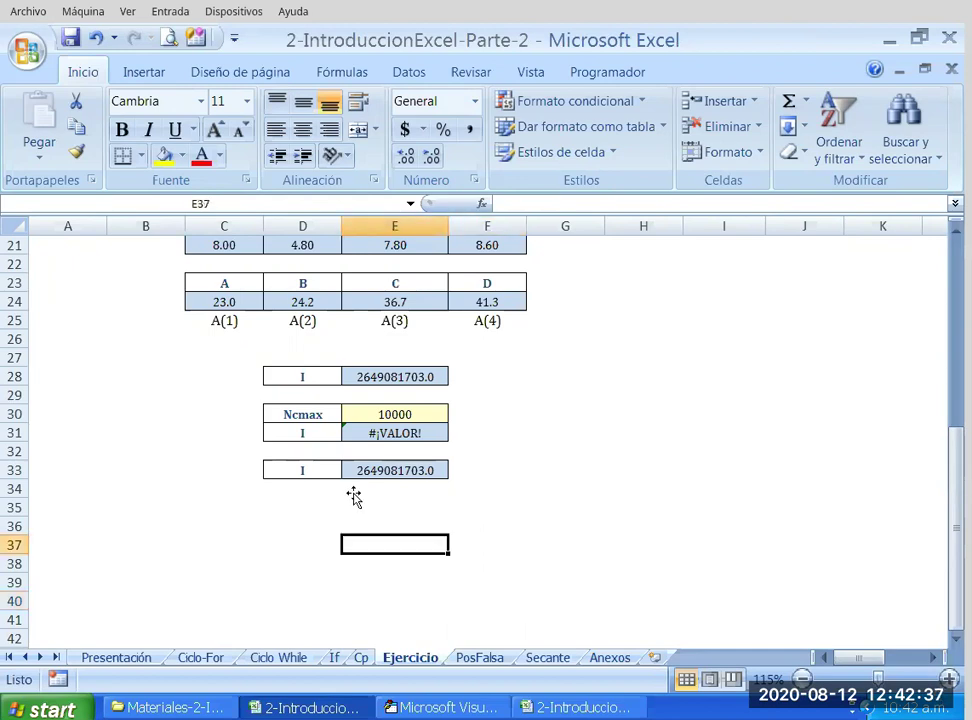
key("Up")
key("Up")
key("Up")
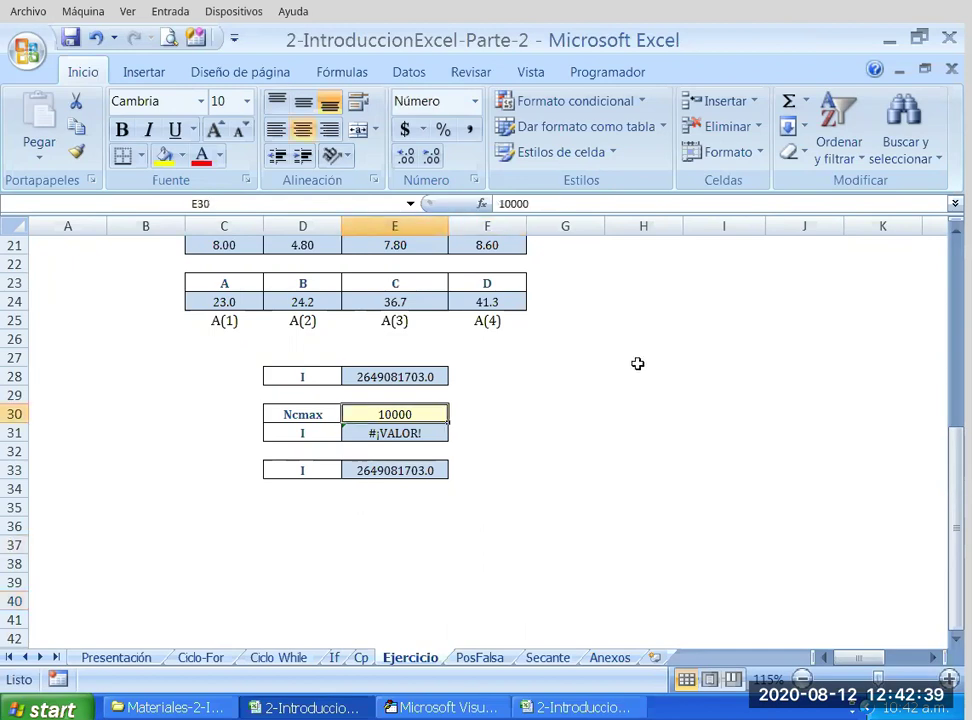
type("100")
key("Return")
Re-enter E31's Mezcla formula to recalculate it.
left_click(637, 412)
left_click(395, 432)
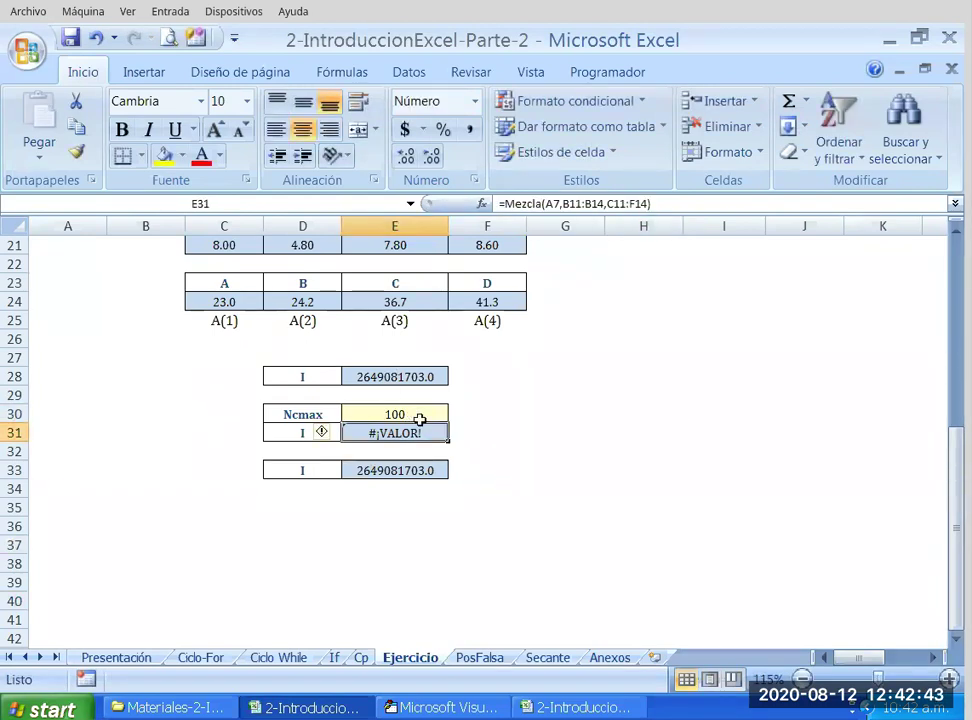
key("F2")
key("Return")
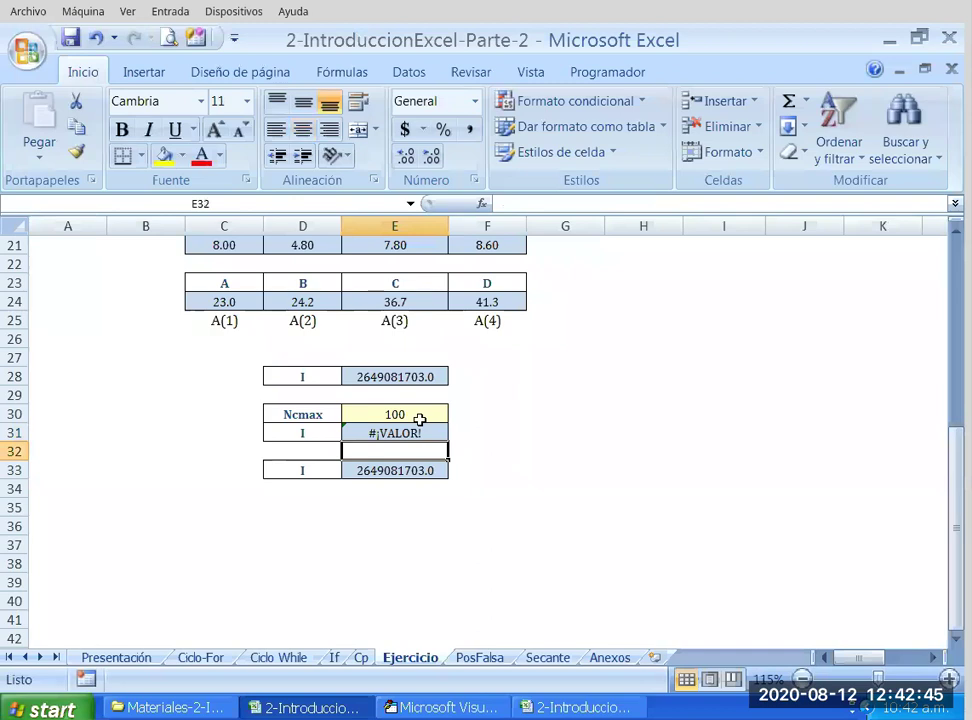
key("Up")
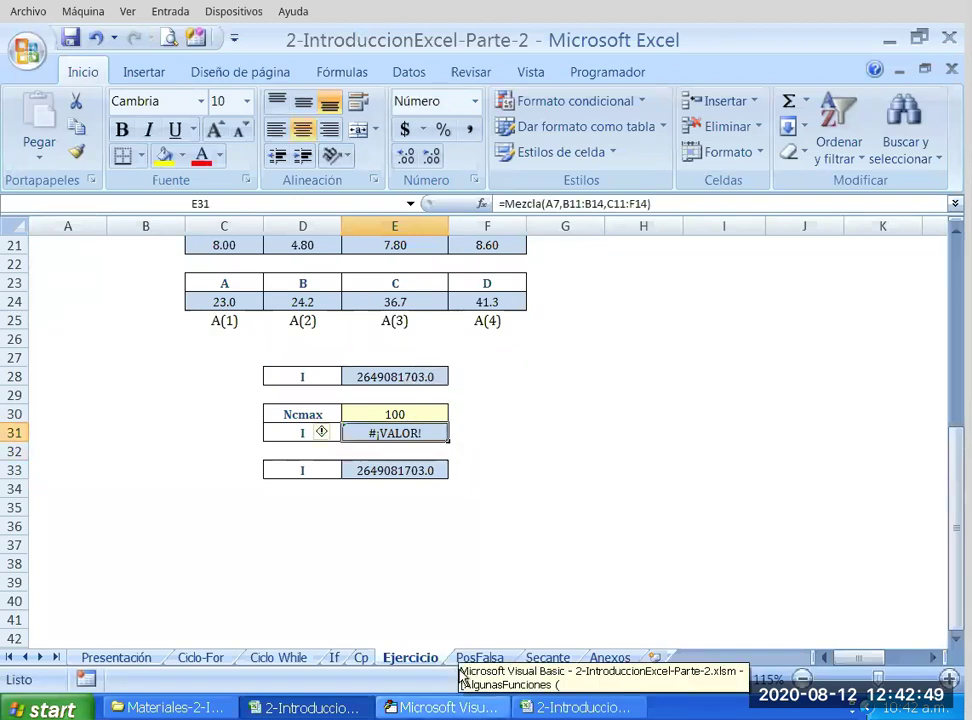
left_click(446, 707)
Open the MisFunciones module and highlight Mezcla's Ncmax As Integer parameter declaration.
scroll(256, 197, "down", 1)
scroll(357, 249, "up", 1)
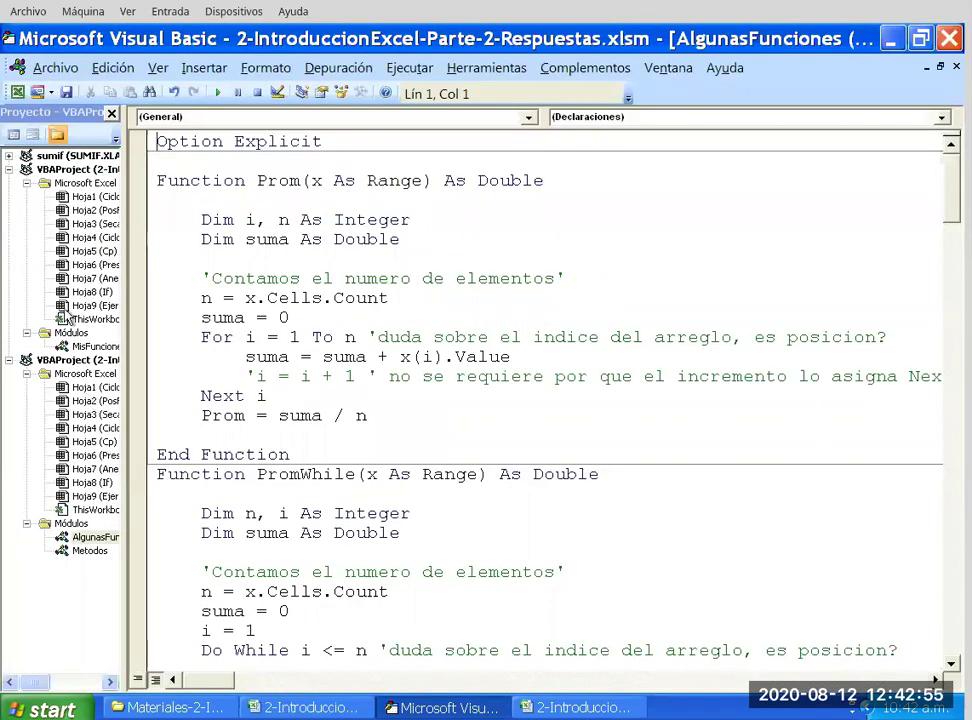
double_click(90, 346)
scroll(535, 286, "down", 1)
scroll(535, 286, "up", 1)
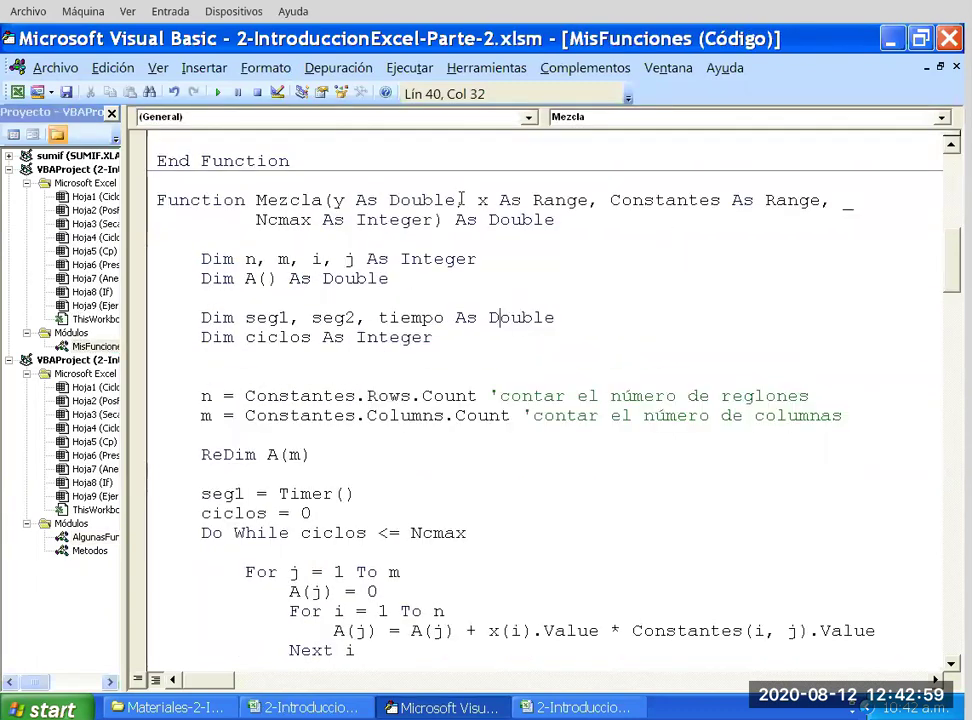
key("Up")
key("Up")
key("Up")
key("Home")
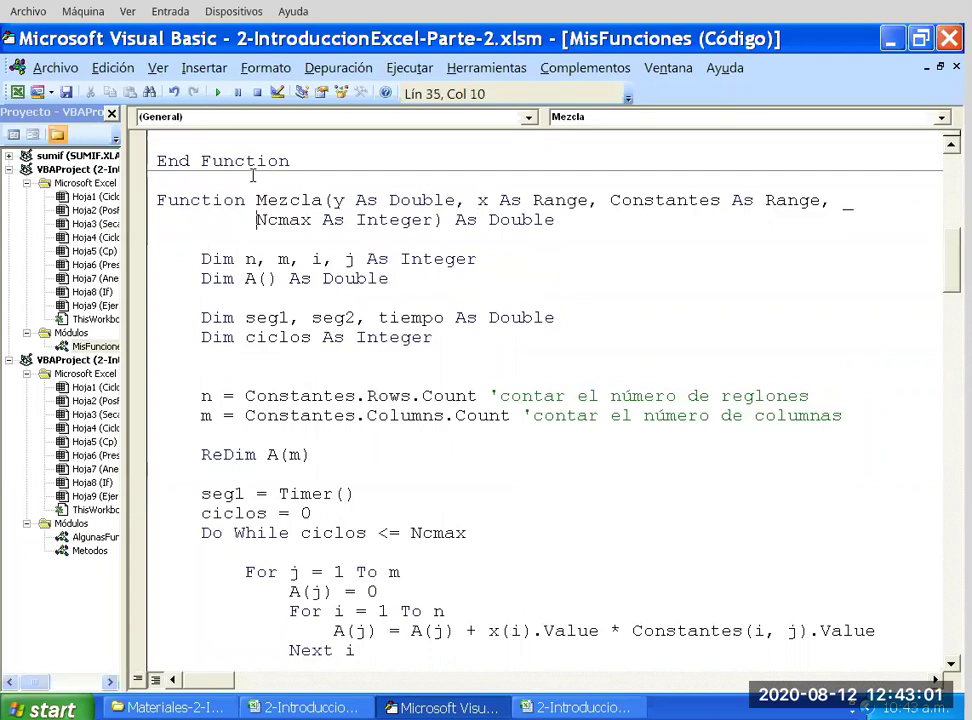
key("shift+Right")
key("shift+Right")
key("shift+Right")
key("shift+Right")
key("shift+Right")
key("shift+Right")
key("shift+Right")
key("shift+Right")
key("shift+Right")
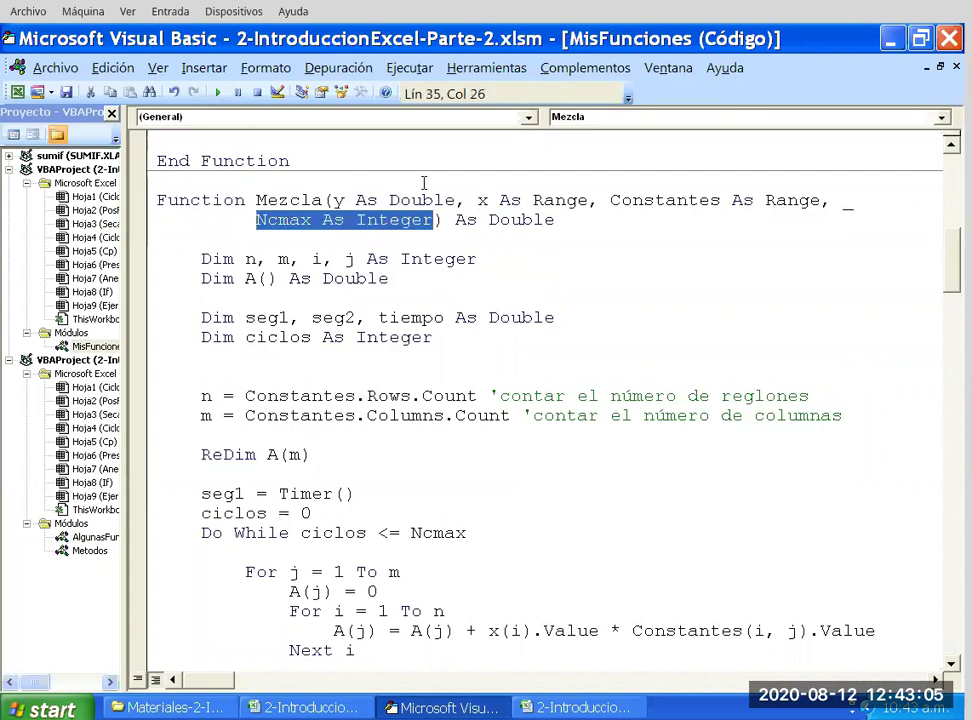
Add E30 as the Ncmax argument to E31's Mezcla formula and dismiss the .01953125 cycle-time message.
left_click(310, 707)
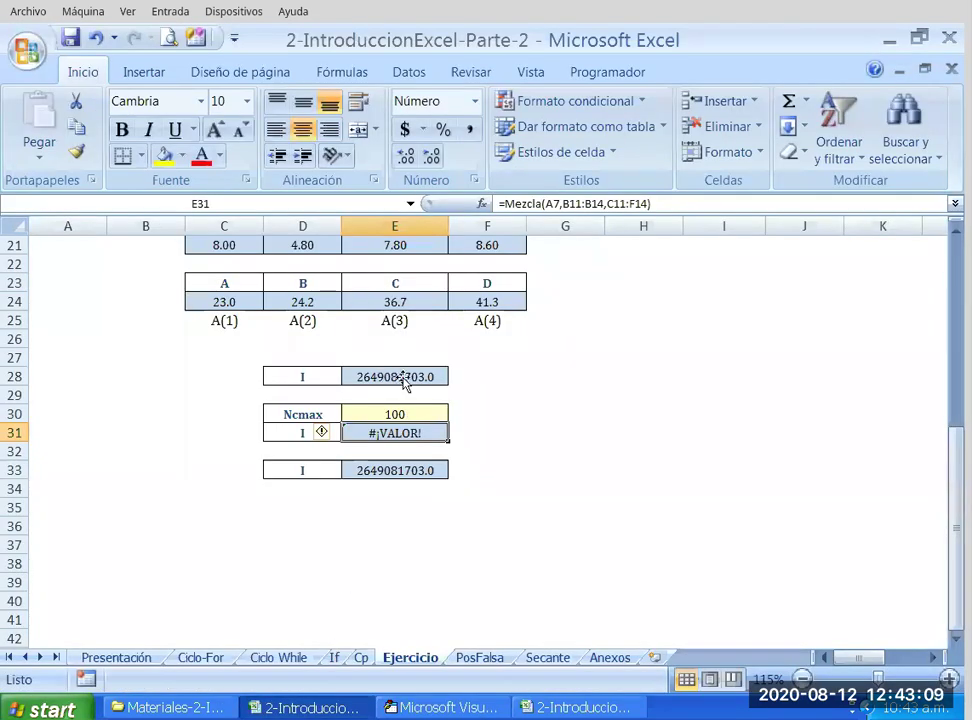
key("F2")
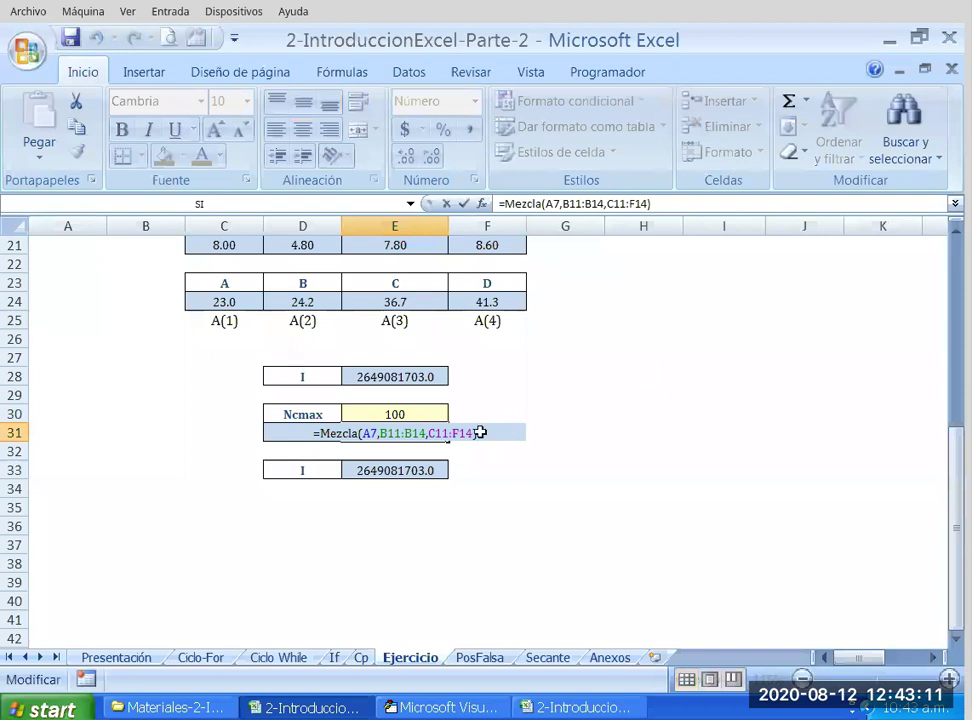
type(",")
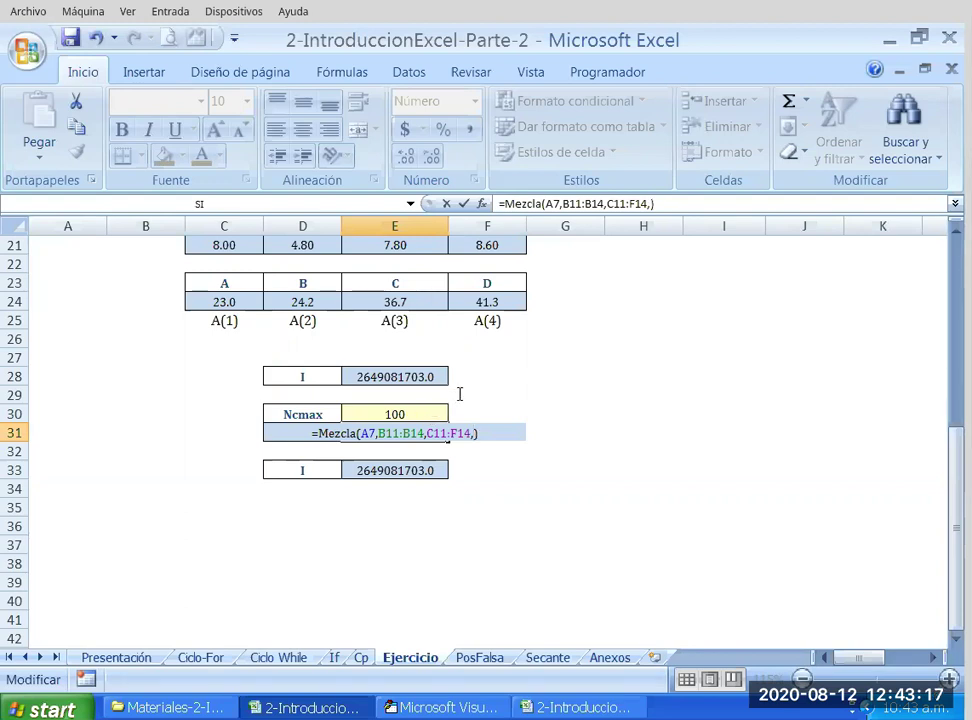
left_click(420, 414)
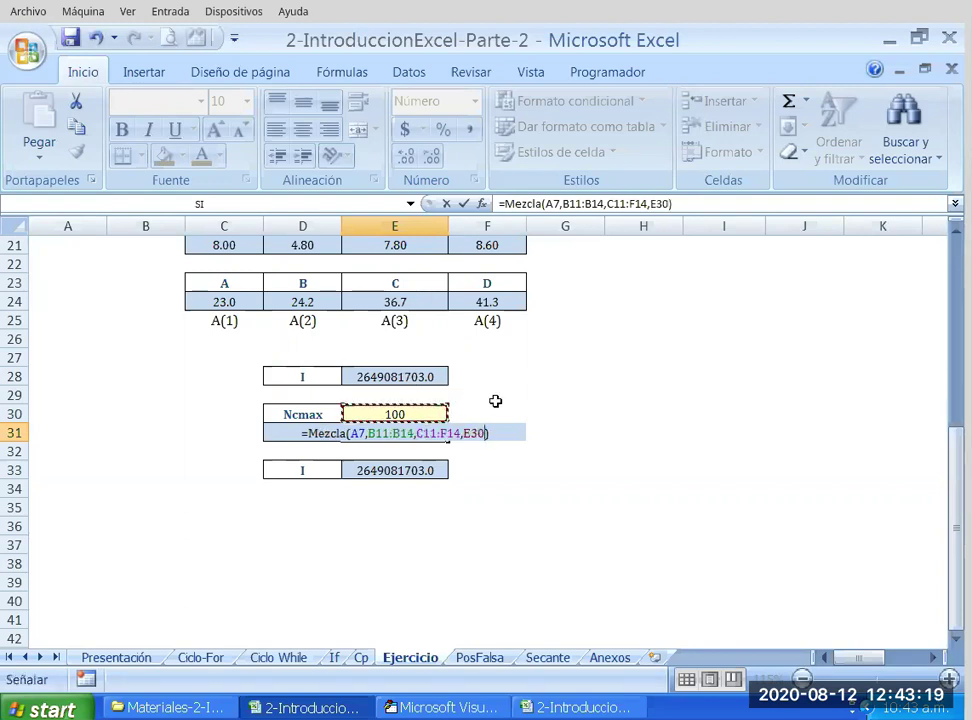
key("Return")
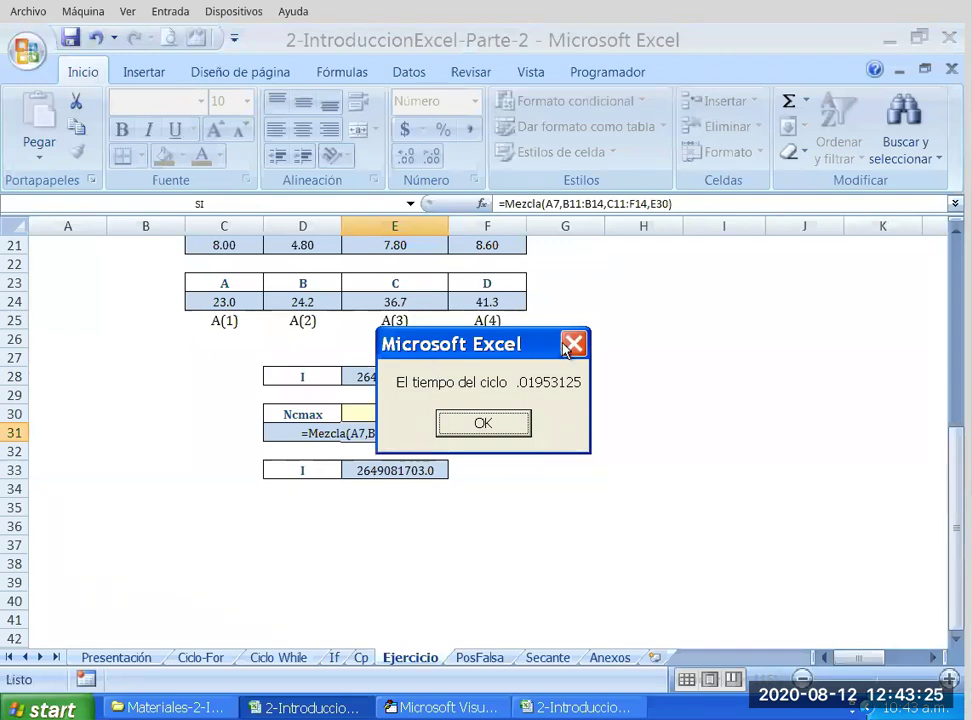
key("Return")
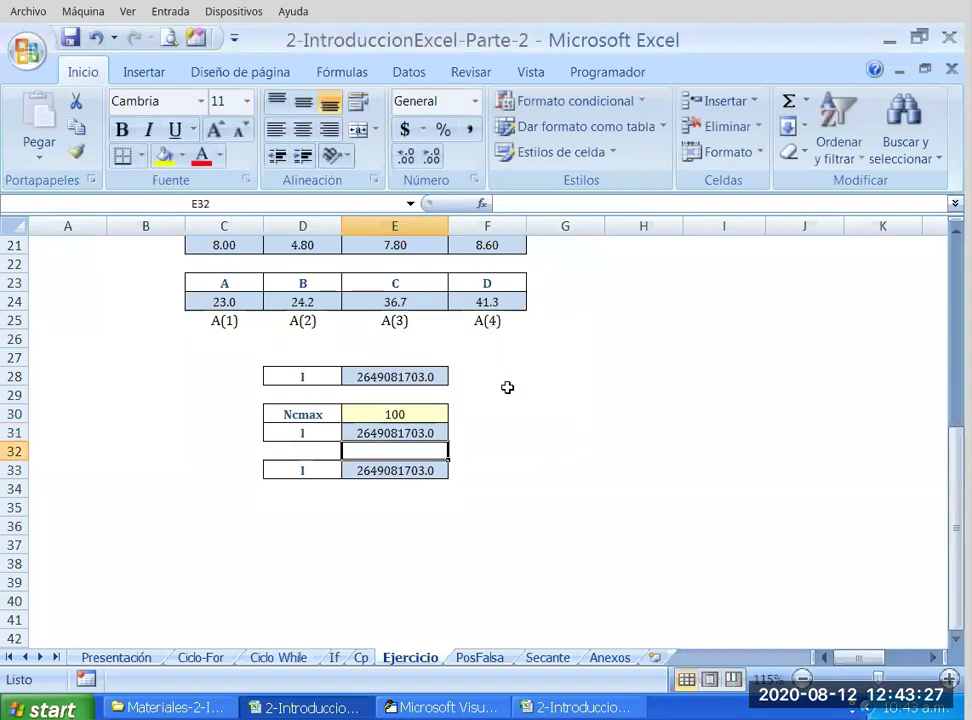
key("Up")
key("Right")
key("Left")
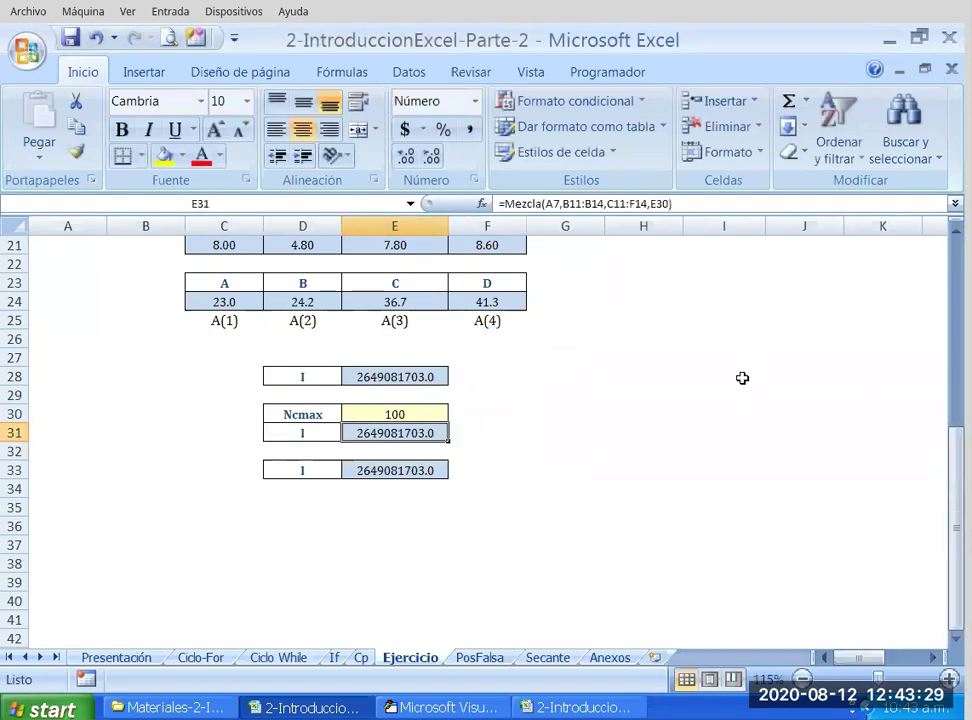
Clear E31, start =Mezcla( and open its Function Arguments dialog.
key("BackSpace")
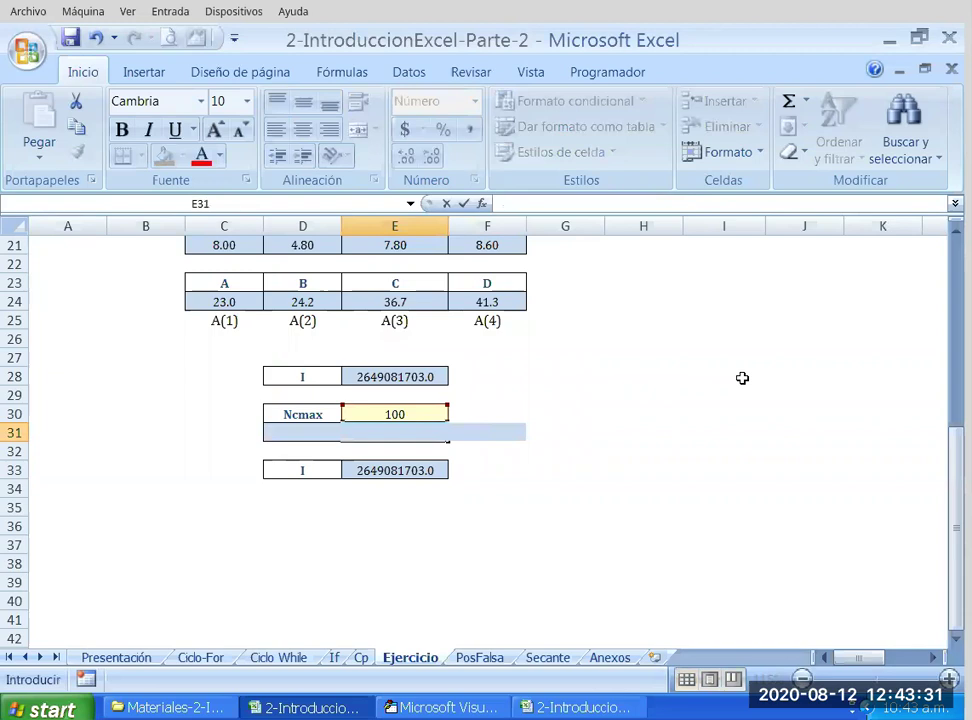
key("Return")
key("Up")
type("=")
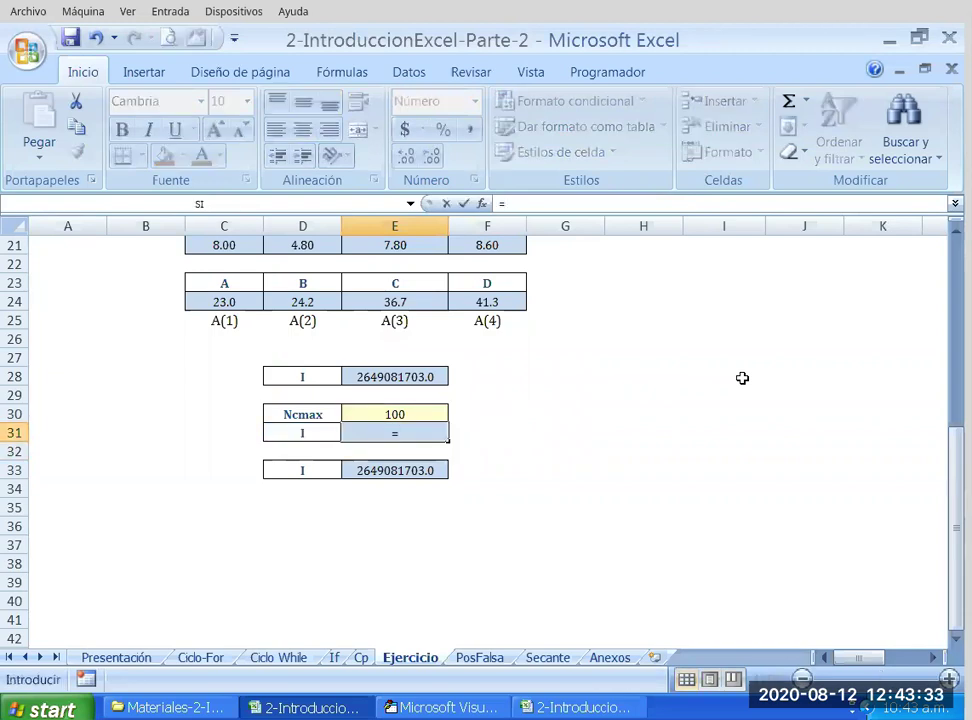
type("Mezcla")
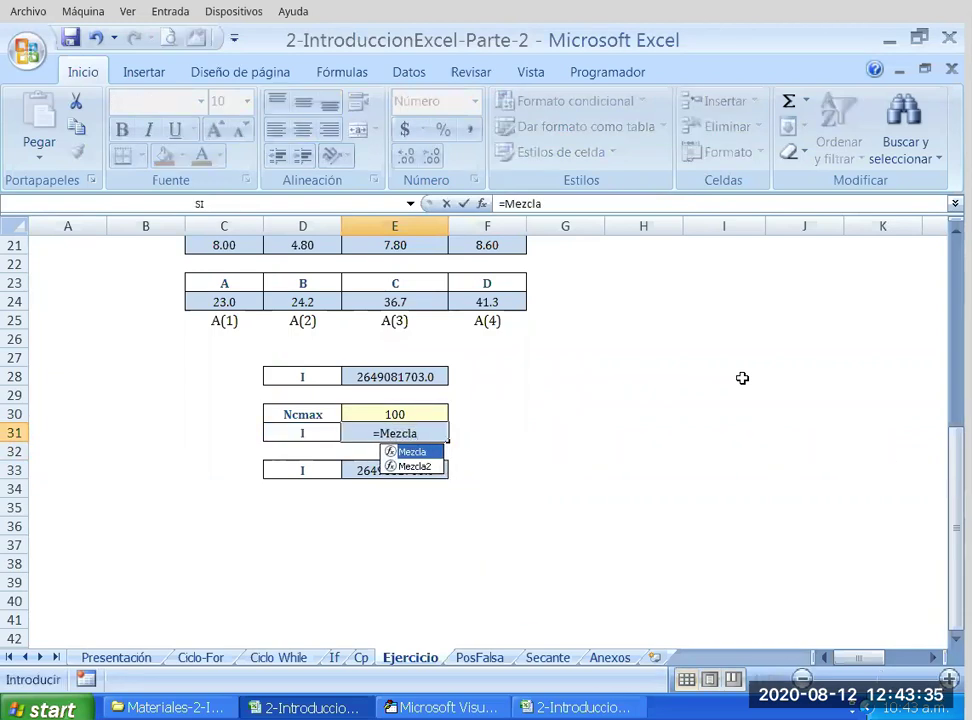
type("(")
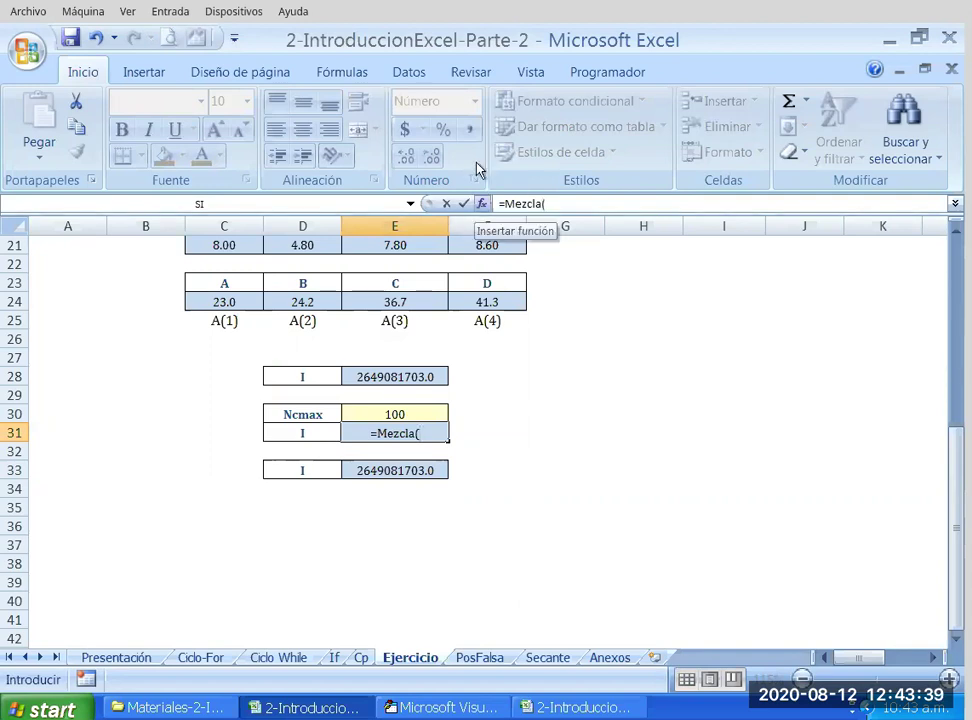
left_click(481, 203)
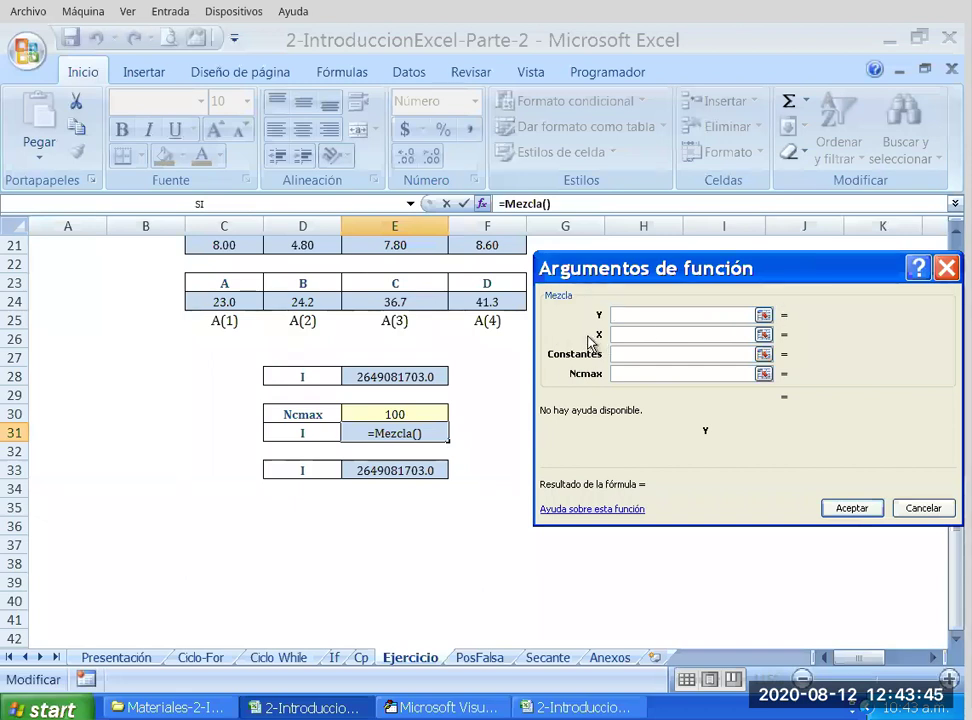
Set the Y argument to A7 and X to B11:B14.
left_click(764, 314)
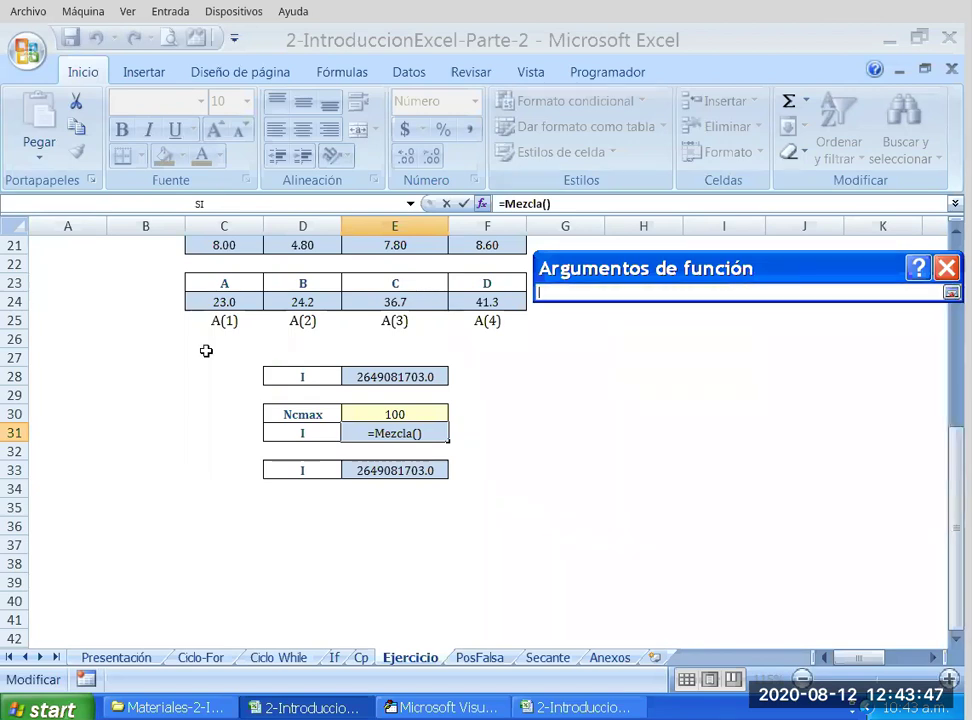
scroll(188, 364, "up", 4)
scroll(188, 364, "up", 2)
scroll(188, 364, "up", 1)
left_click(67, 363)
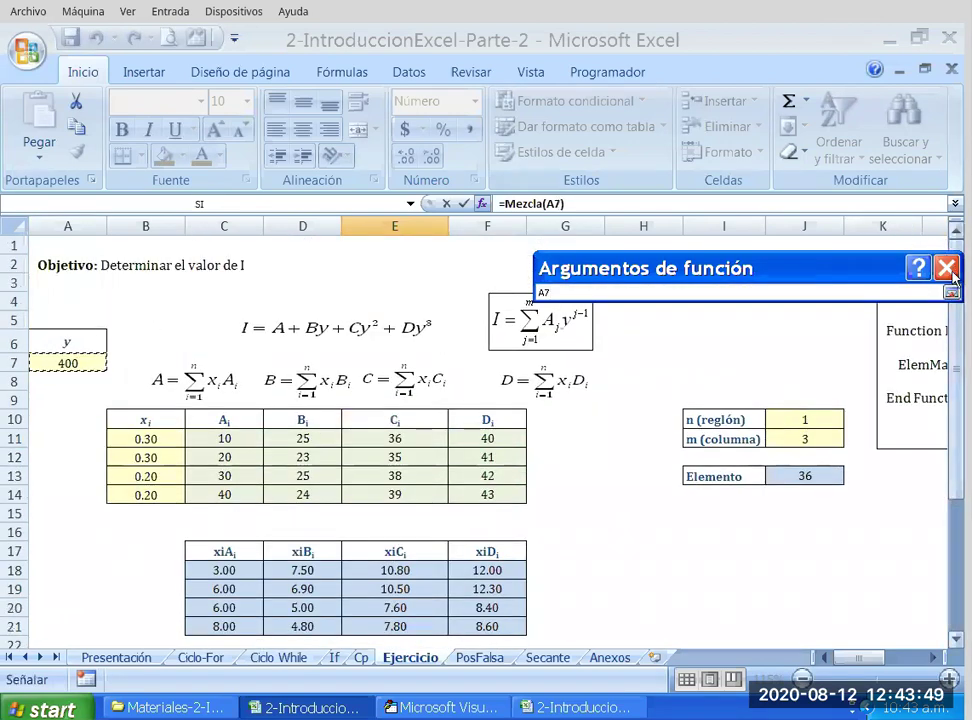
key("Return")
left_click(764, 334)
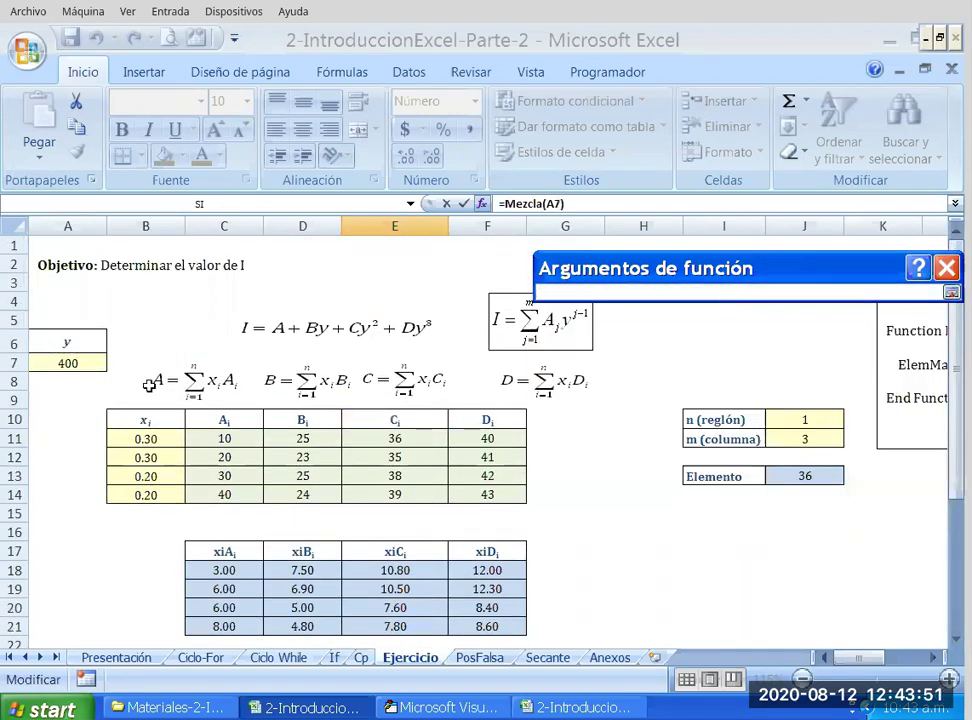
left_click_drag(145, 494, 148, 446)
left_click(951, 292)
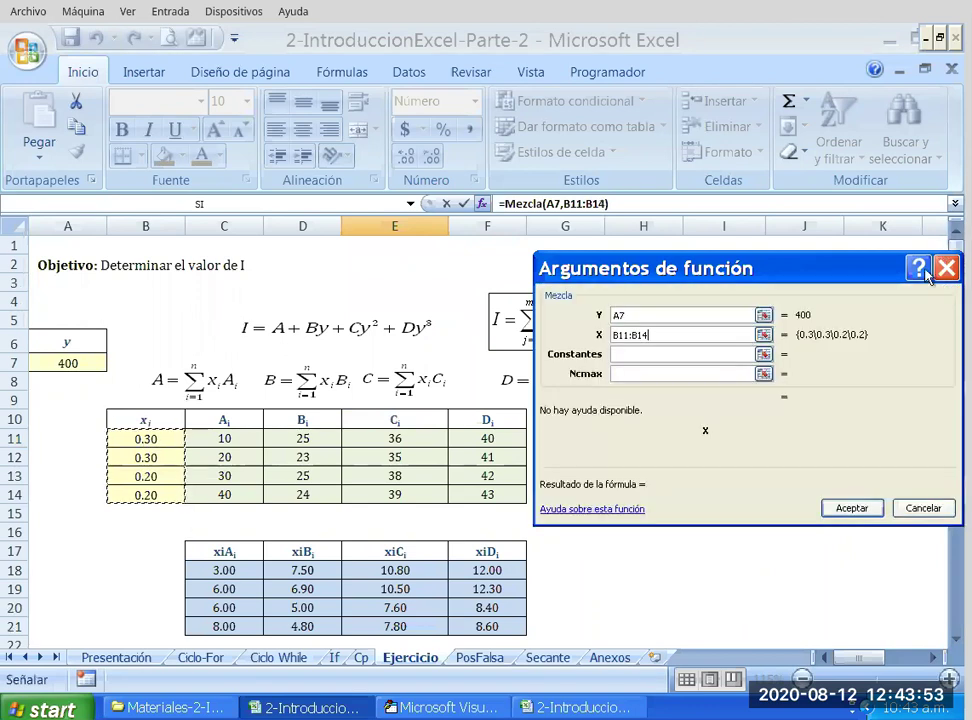
Set Constantes to C11:F14 and Ncmax to E30, dismiss the cycle-time messages, and accept.
left_click(764, 354)
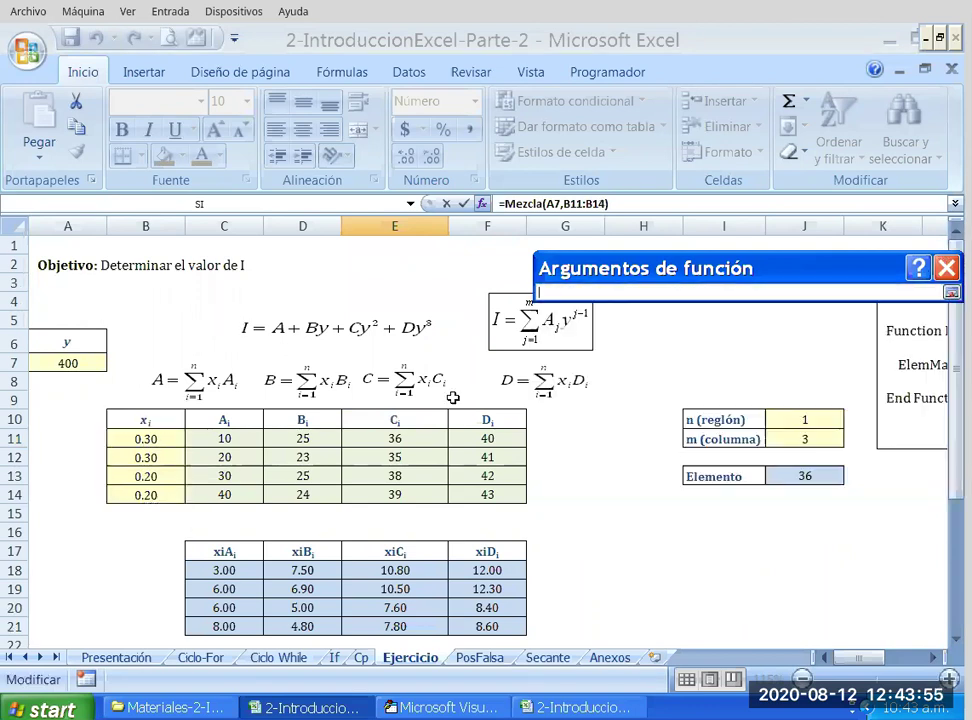
left_click_drag(224, 438, 464, 445)
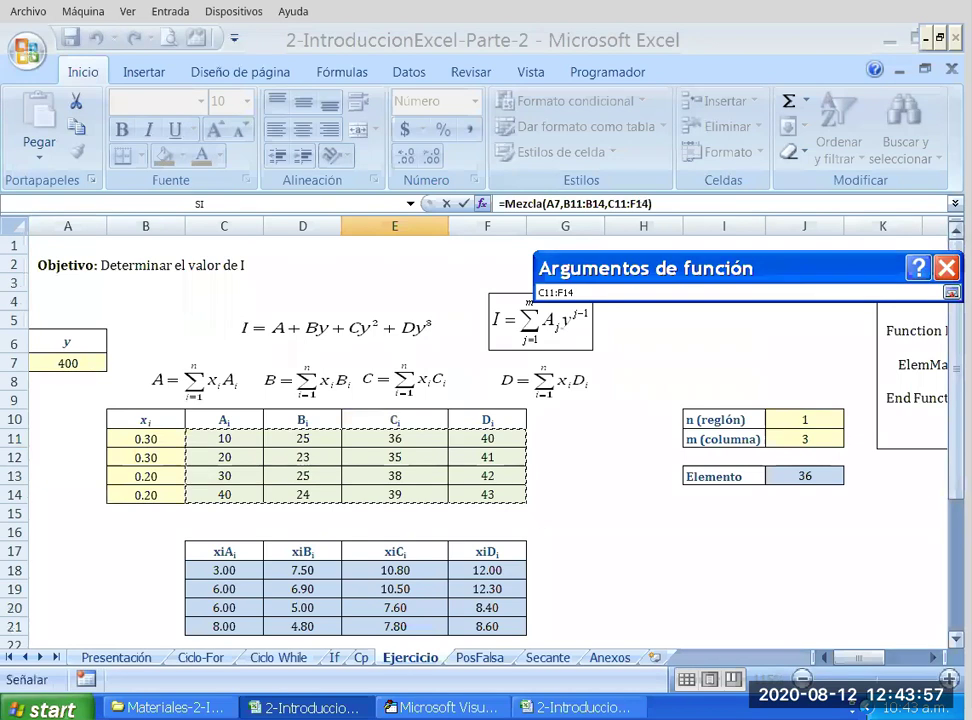
left_click(951, 292)
left_click(764, 371)
scroll(557, 369, "down", 3)
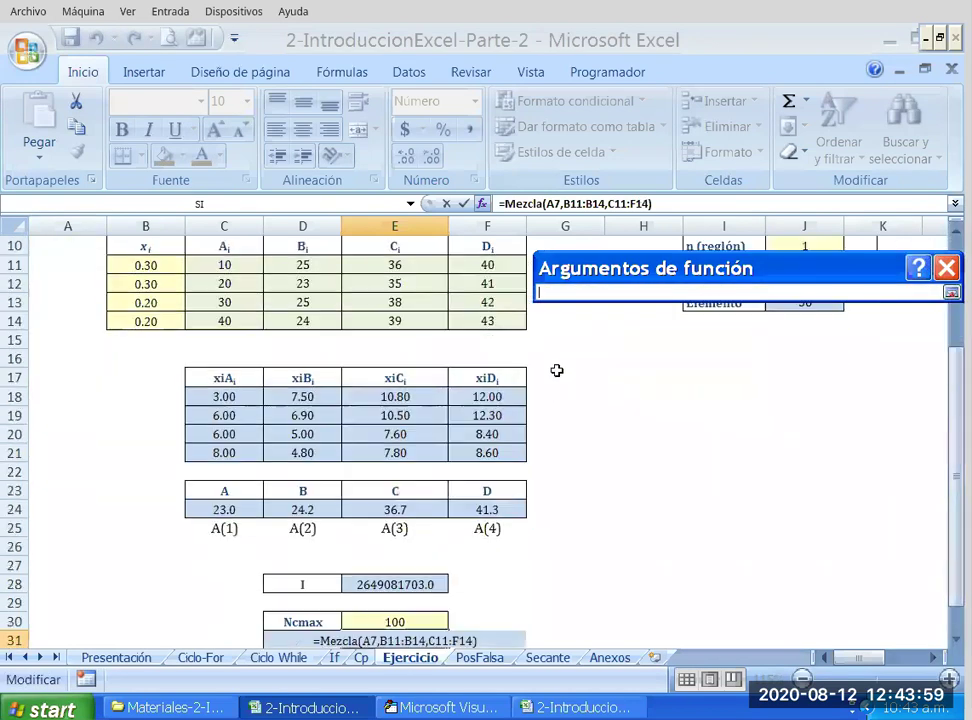
scroll(534, 419, "down", 2)
left_click(395, 508)
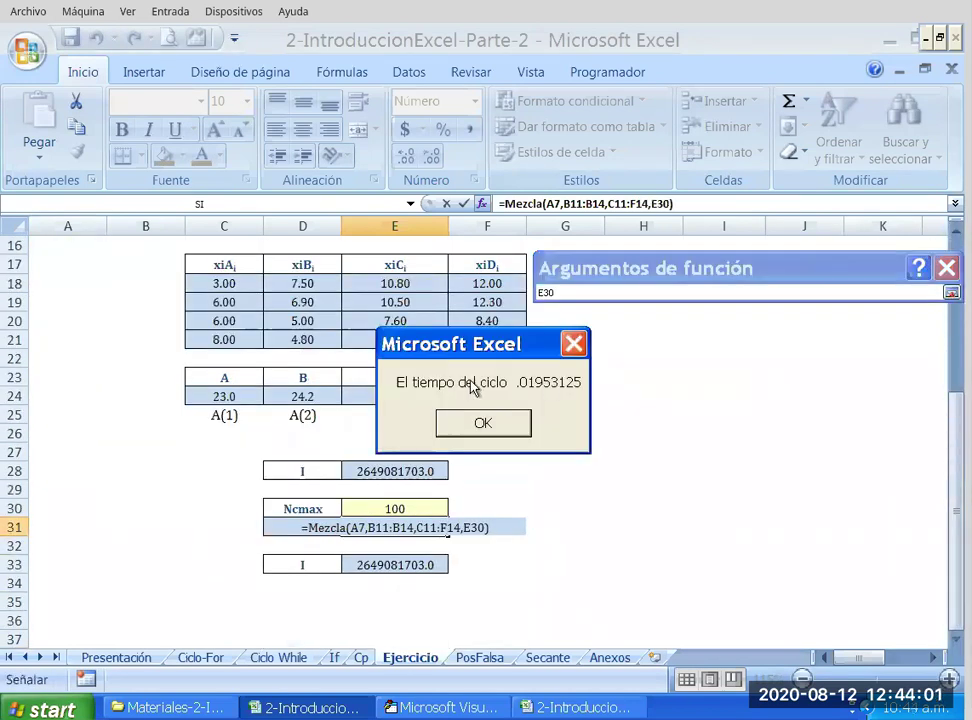
key("Return")
key("Return")
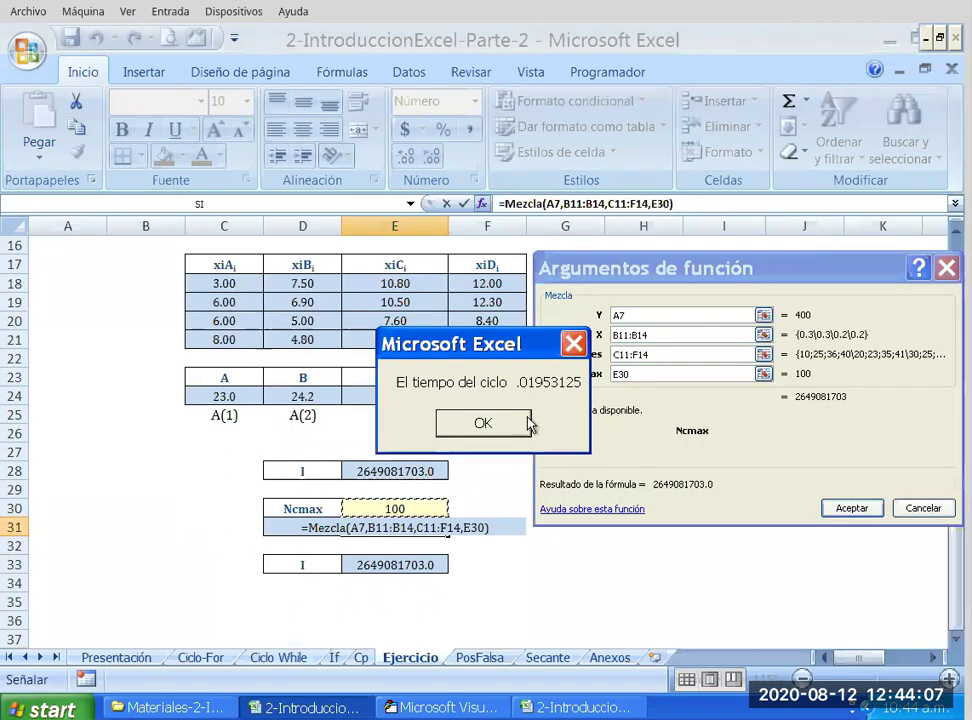
key("Return")
key("Return")
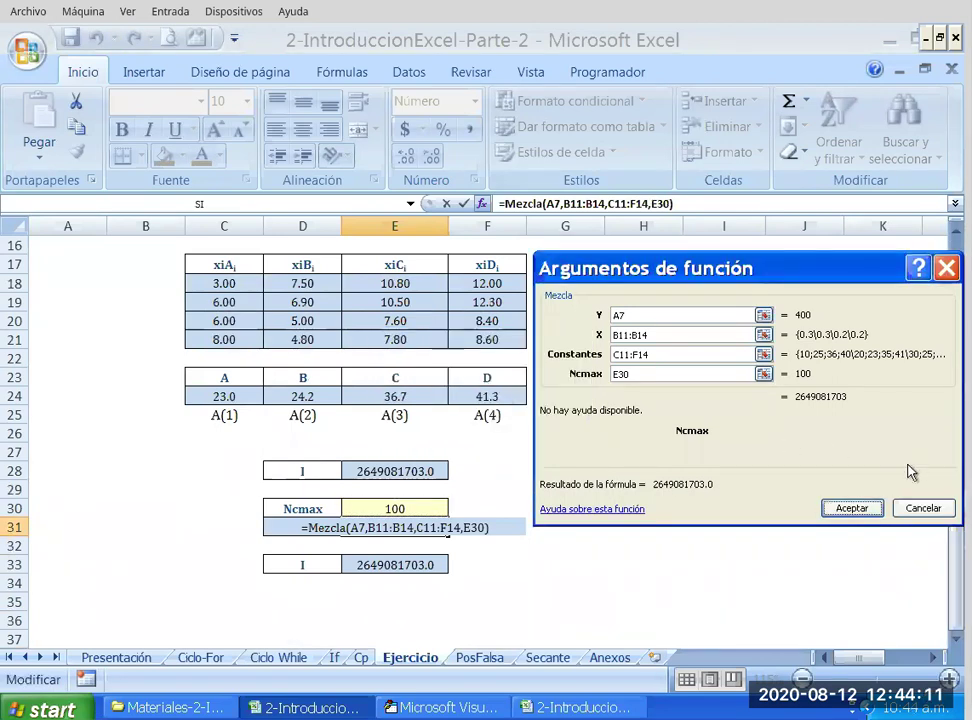
key("Return")
key("Return")
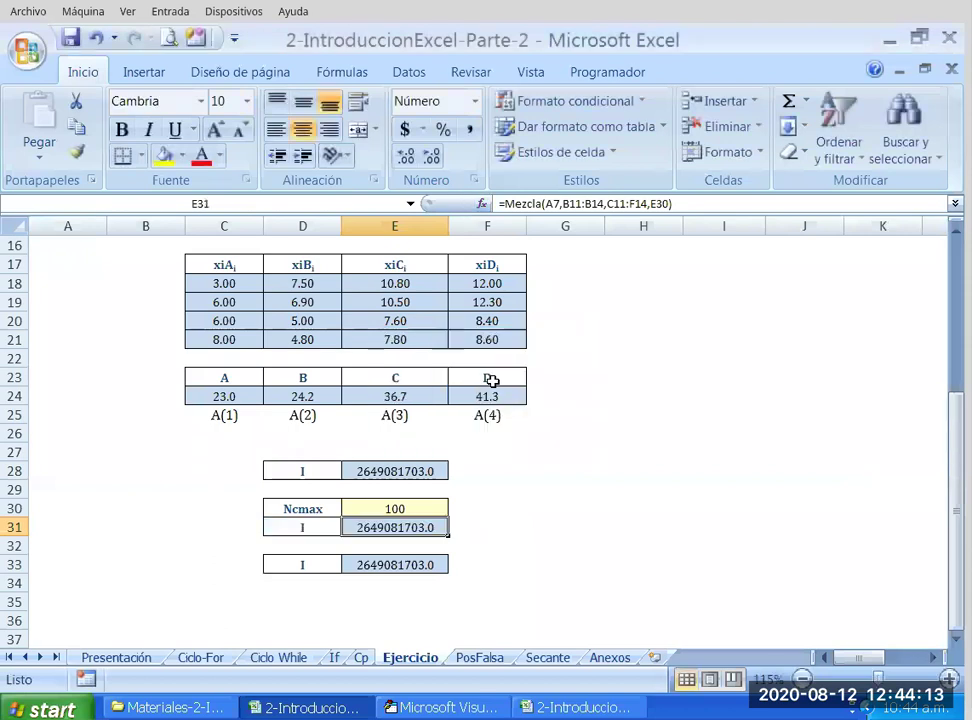
Re-enter E31's formula to rerun the timing and dismiss the cycle-time message.
scroll(495, 390, "down", 2)
key("Up")
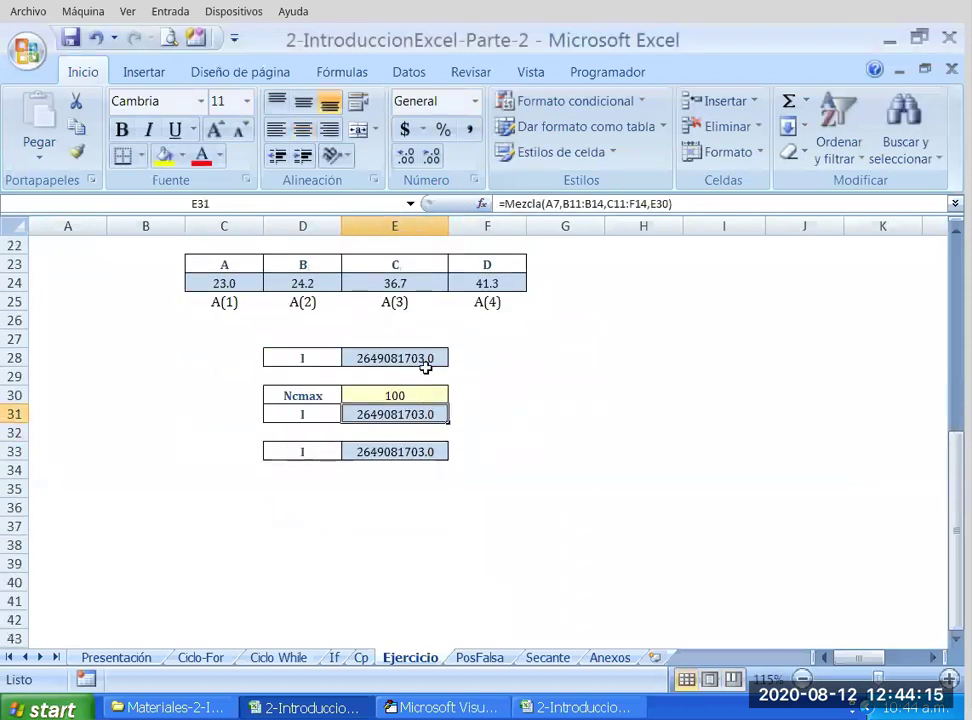
key("F2")
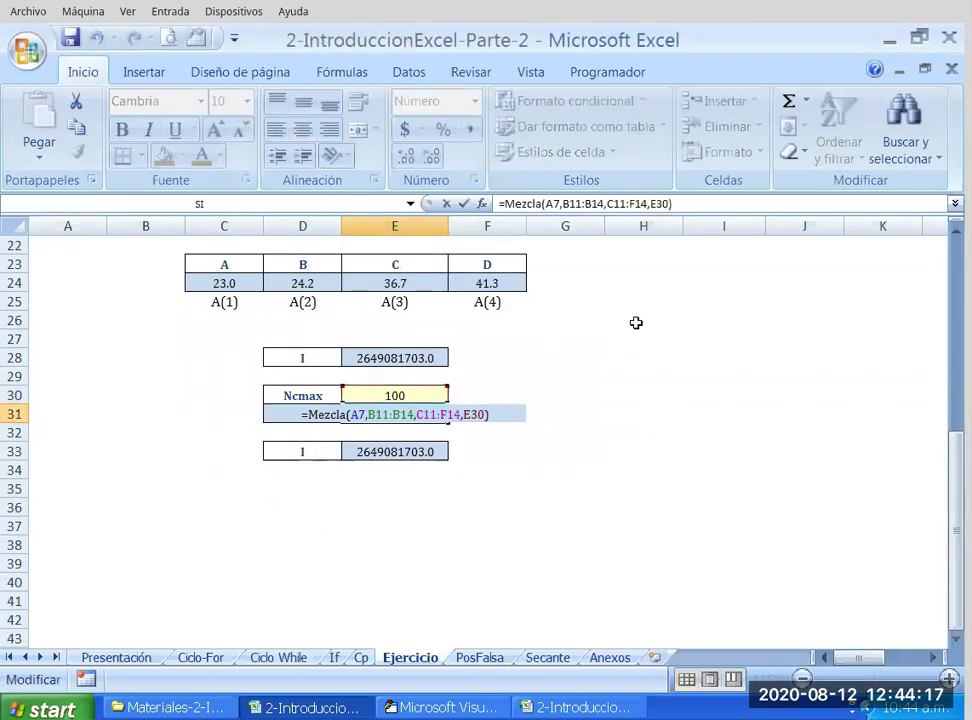
key("Return")
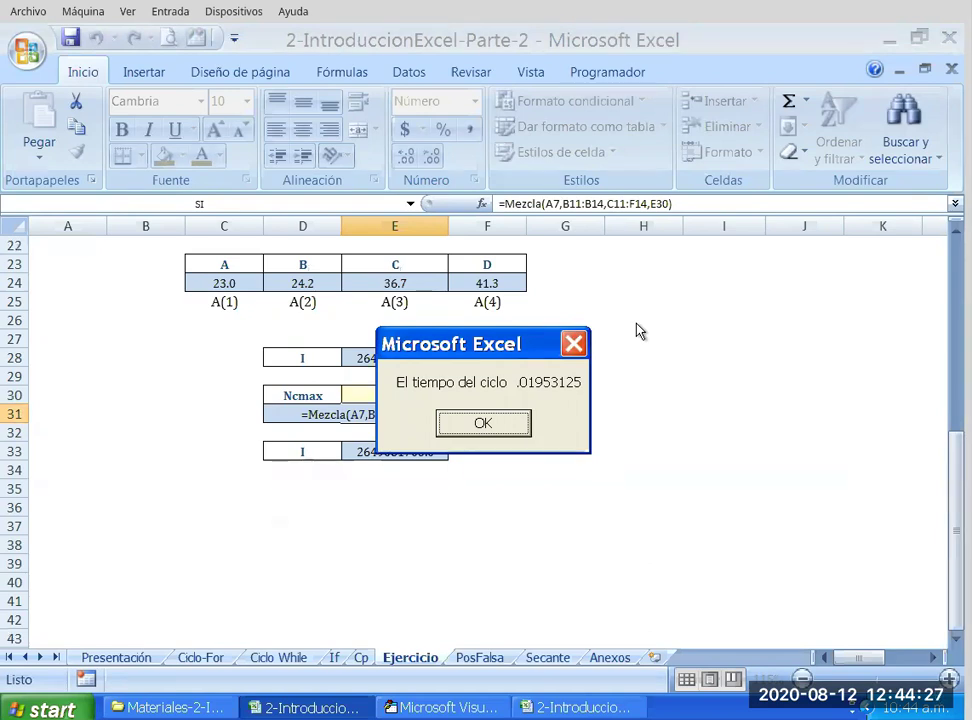
key("Return")
Set Ncmax in E30 to 1000 and dismiss the .1484375 cycle-time message.
key("Up")
key("Up")
type("1000")
key("Return")
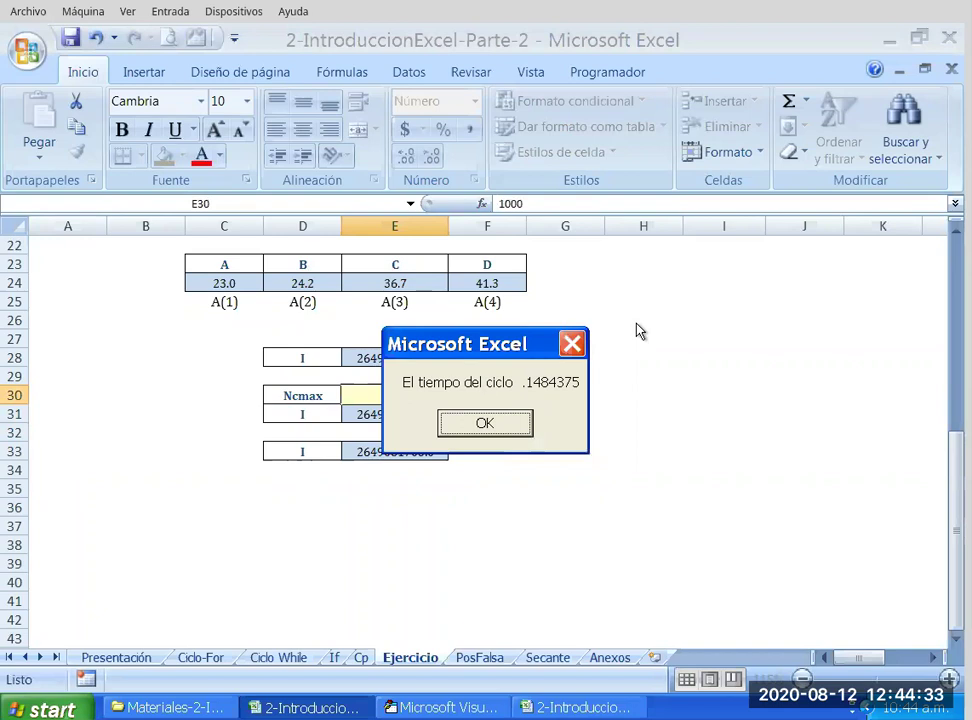
key("Return")
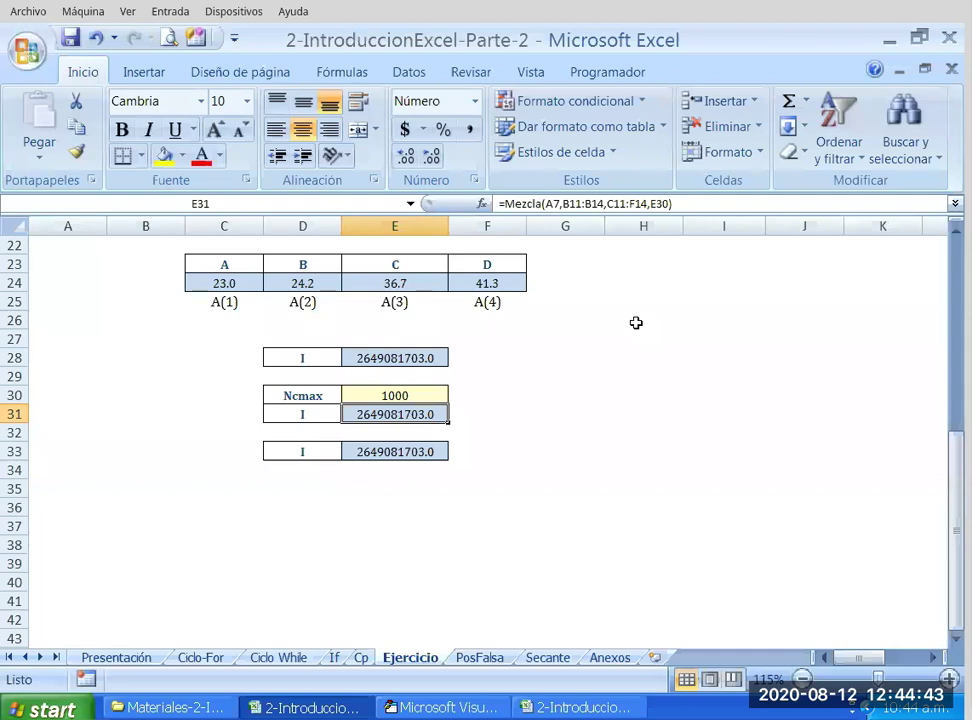
Check the result in E31, then move to E33 to view its Mezcla2 formula.
key("Down")
key("Up")
key("Right")
key("Left")
key("Right")
key("Left")
key("Down")
key("Down")
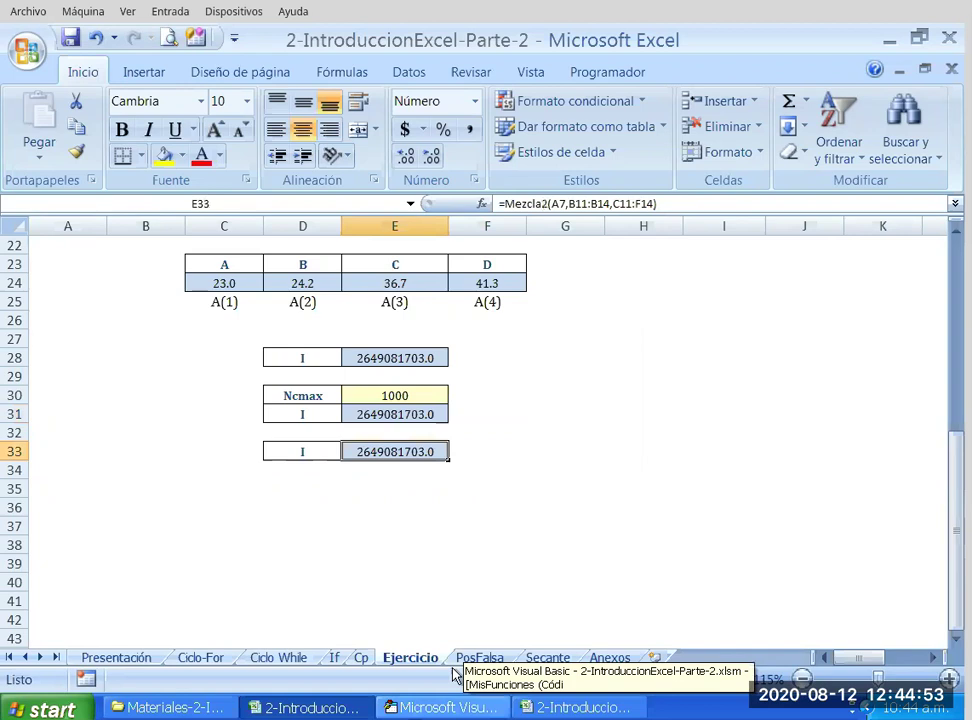
In the Visual Basic editor, highlight the Mezcla2 function name in the code.
left_click(433, 707)
scroll(452, 464, "up", 2)
scroll(325, 141, "up", 10)
left_click_drag(256, 180, 332, 180)
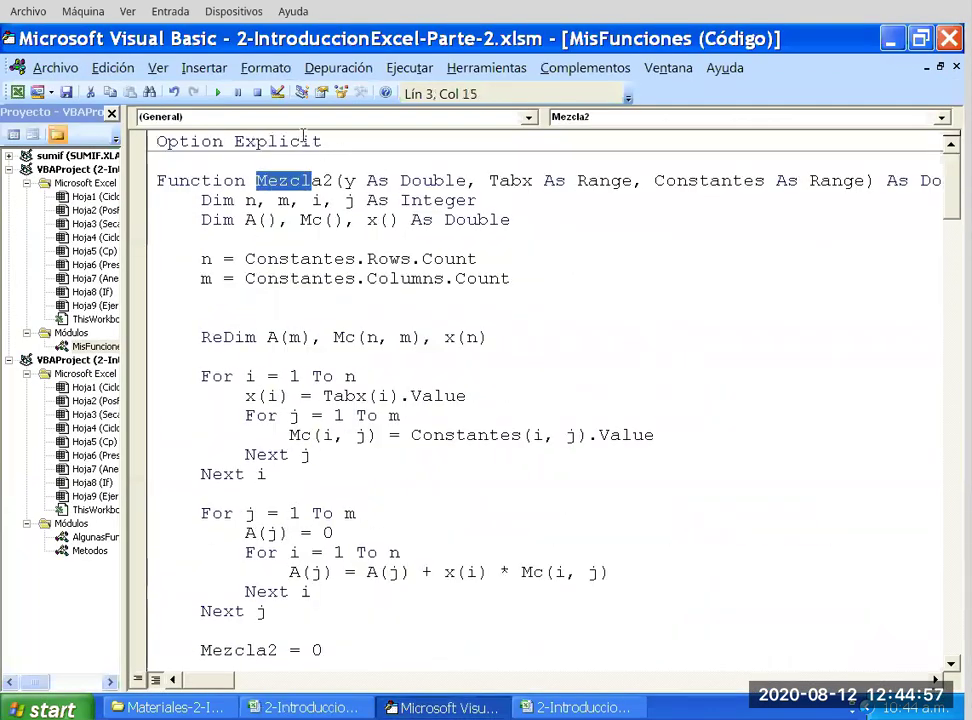
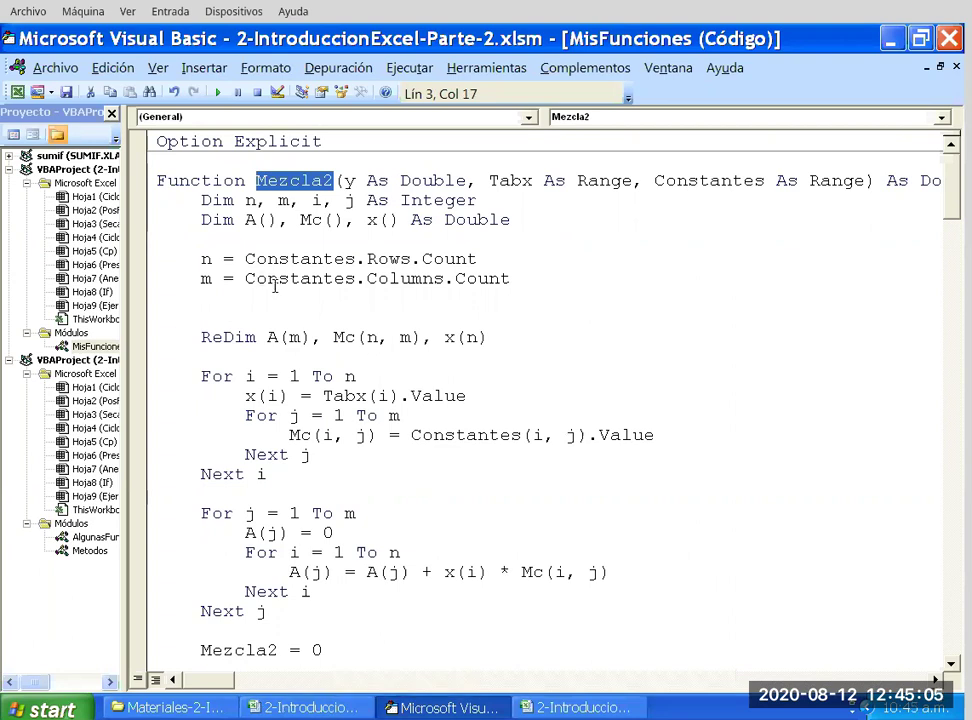
Copy Mezcla's two timing declarations: seg1, seg2, tiempo As Double and ciclos As Integer.
scroll(275, 287, "down", 3)
scroll(380, 358, "down", 6)
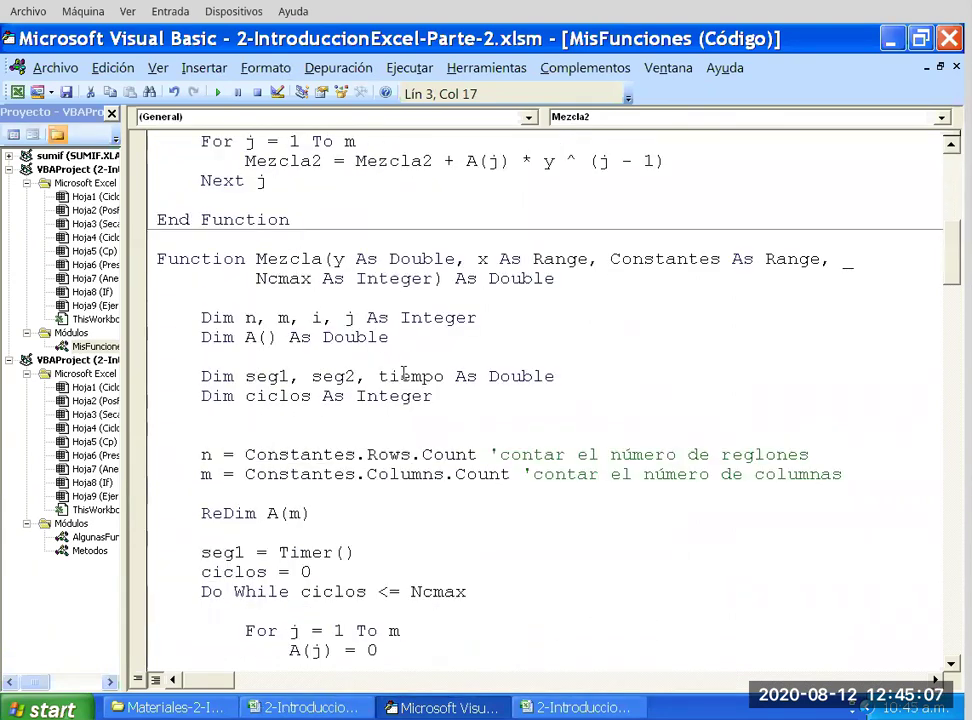
left_click_drag(434, 396, 150, 378)
key("ctrl+c")
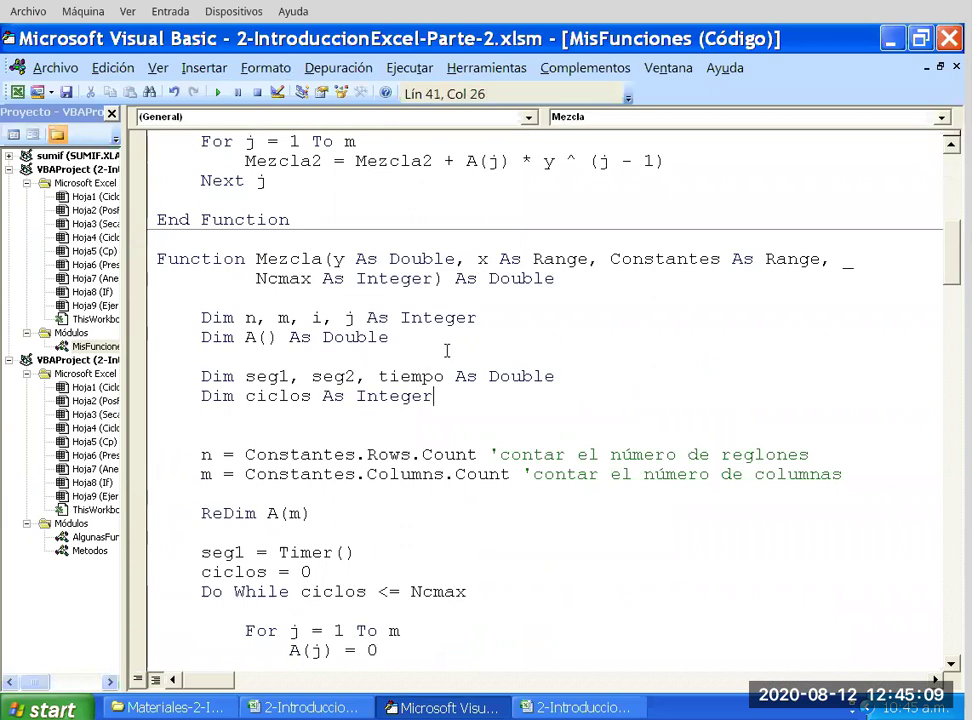
left_click(210, 376)
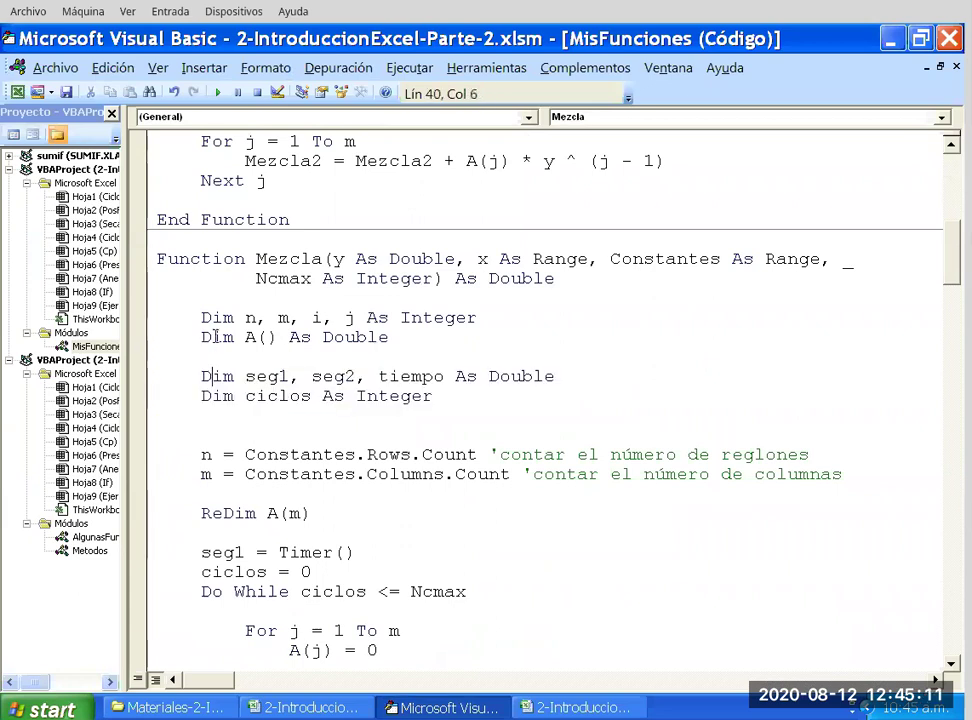
left_click(311, 376)
left_click(388, 376)
left_click(278, 396)
key("End")
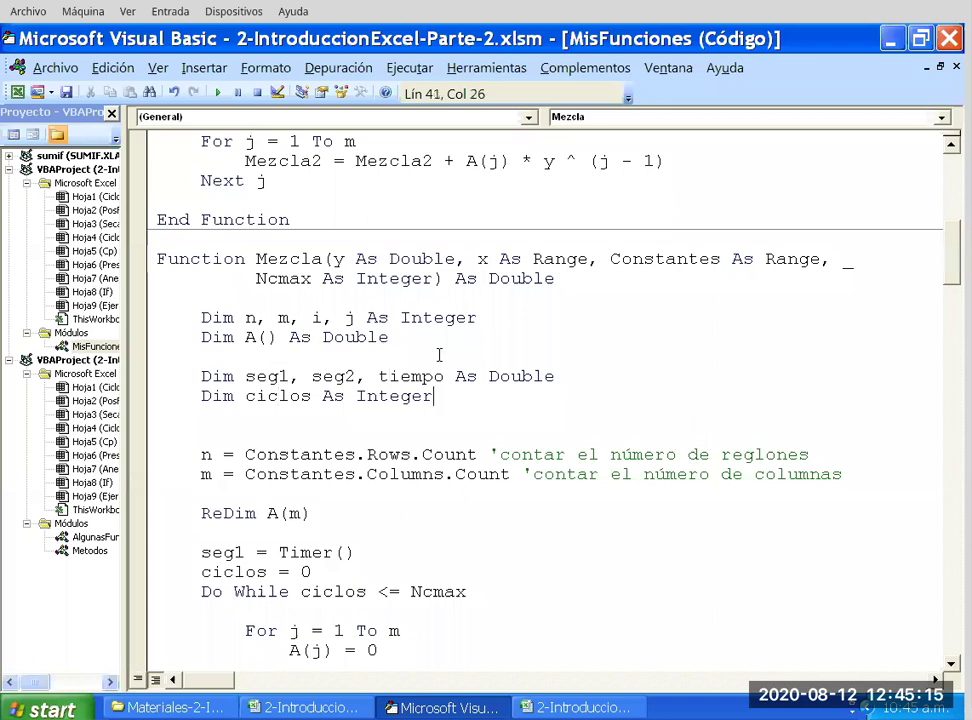
key("shift+Left")
key("shift+Left")
key("shift+Left")
key("shift+Left")
key("shift+Left")
key("shift+Left")
key("shift+Home")
key("shift+Up")
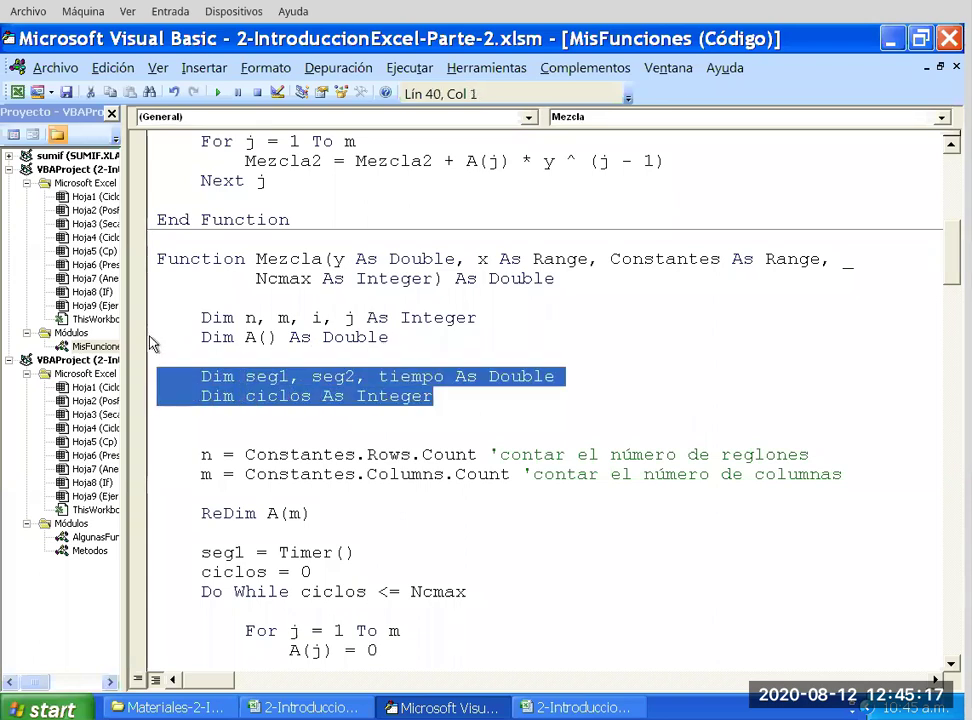
Paste the timing declarations below Mezcla2's Dim lines and align the seg1 line's indent.
scroll(434, 347, "up", 2)
scroll(434, 347, "up", 4)
scroll(258, 311, "up", 4)
left_click(174, 317)
scroll(509, 336, "down", 5)
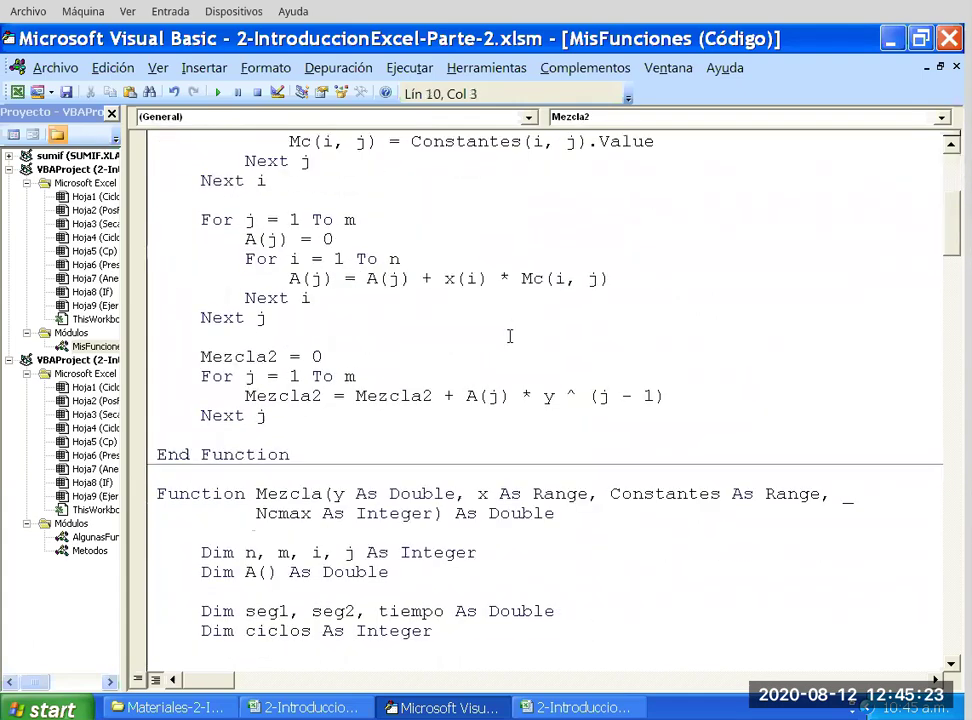
scroll(509, 336, "down", 1)
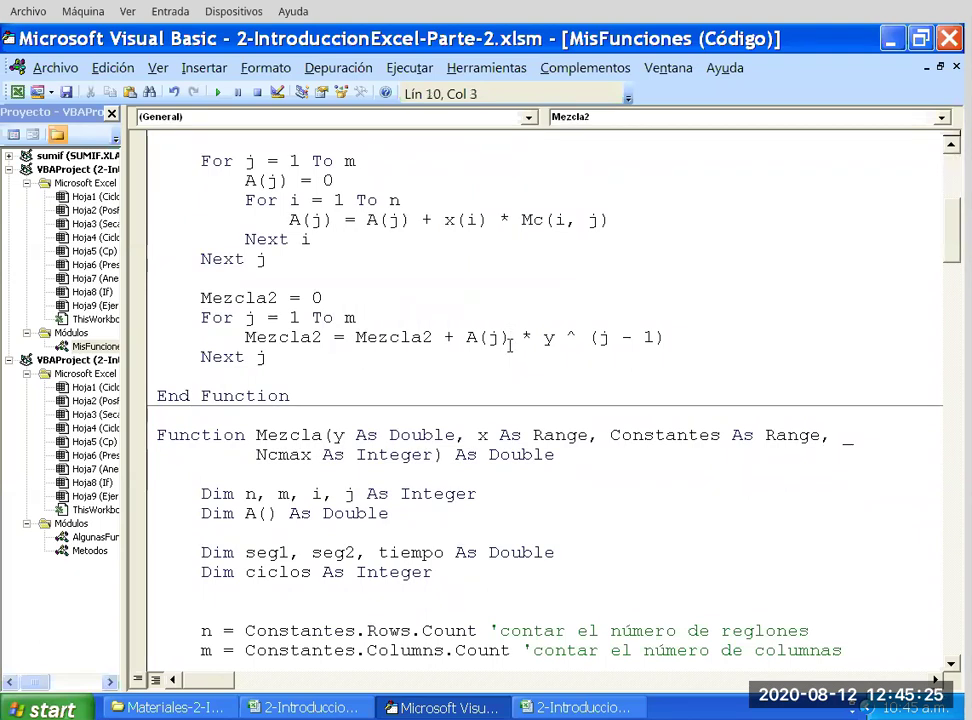
scroll(509, 345, "down", 1)
scroll(509, 345, "up", 4)
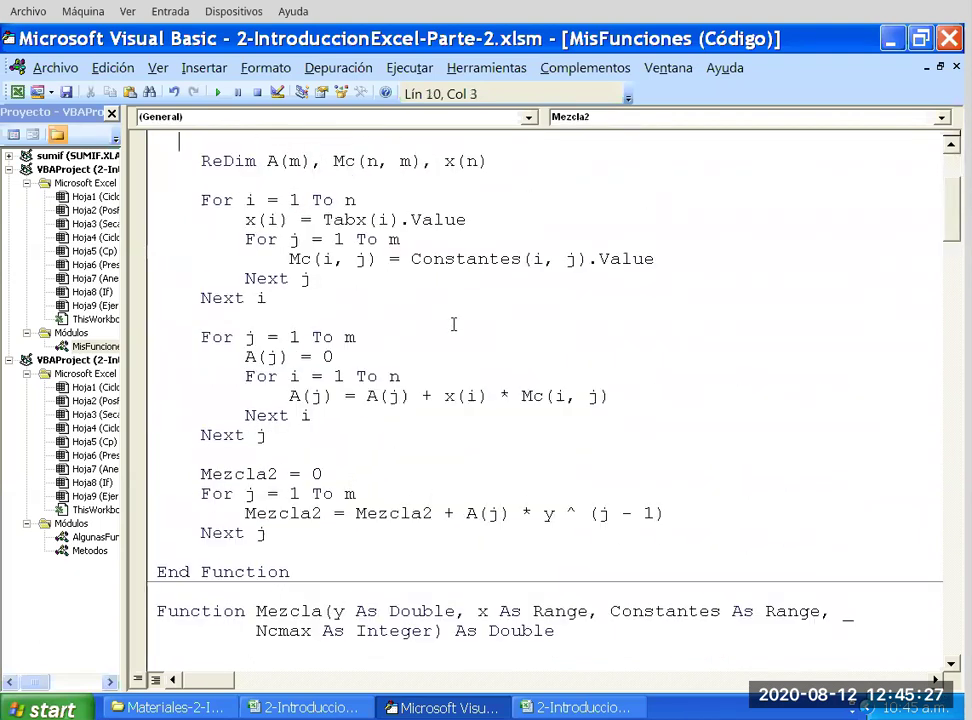
scroll(455, 325, "up", 2)
left_click(202, 180)
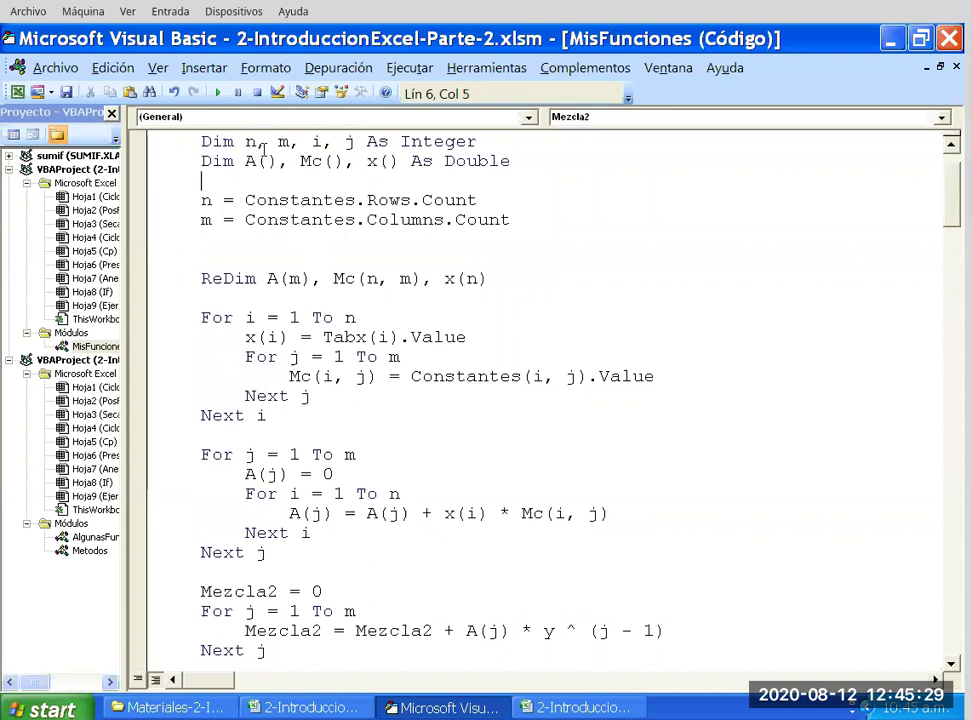
key("Return")
key("Return")
key("Up")
key("ctrl+v")
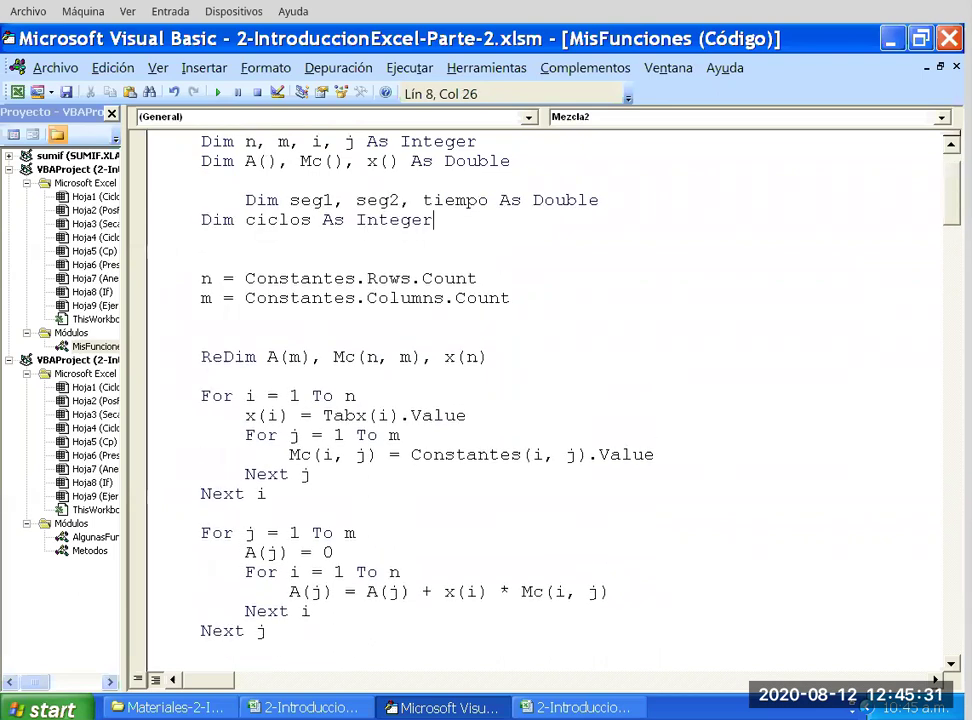
key("Up")
key("Home")
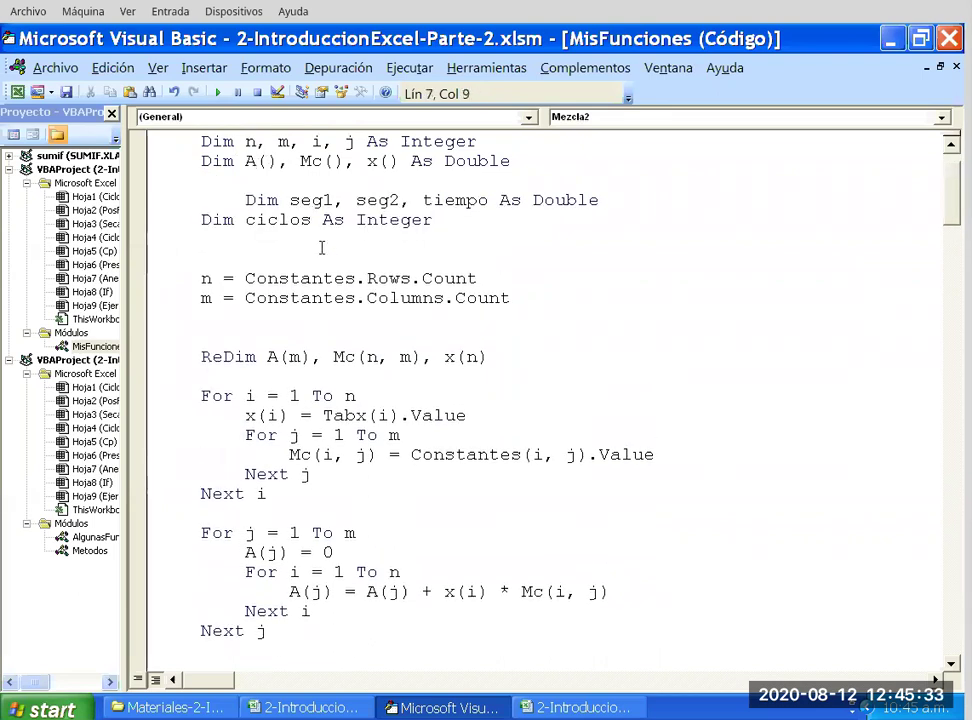
key("shift+Tab")
Review the pasted declarations and return to Mezcla2's signature line.
left_click_drag(434, 220, 156, 200)
scroll(390, 200, "up", 1)
scroll(514, 272, "down", 1)
scroll(514, 272, "down", 4)
scroll(514, 272, "down", 1)
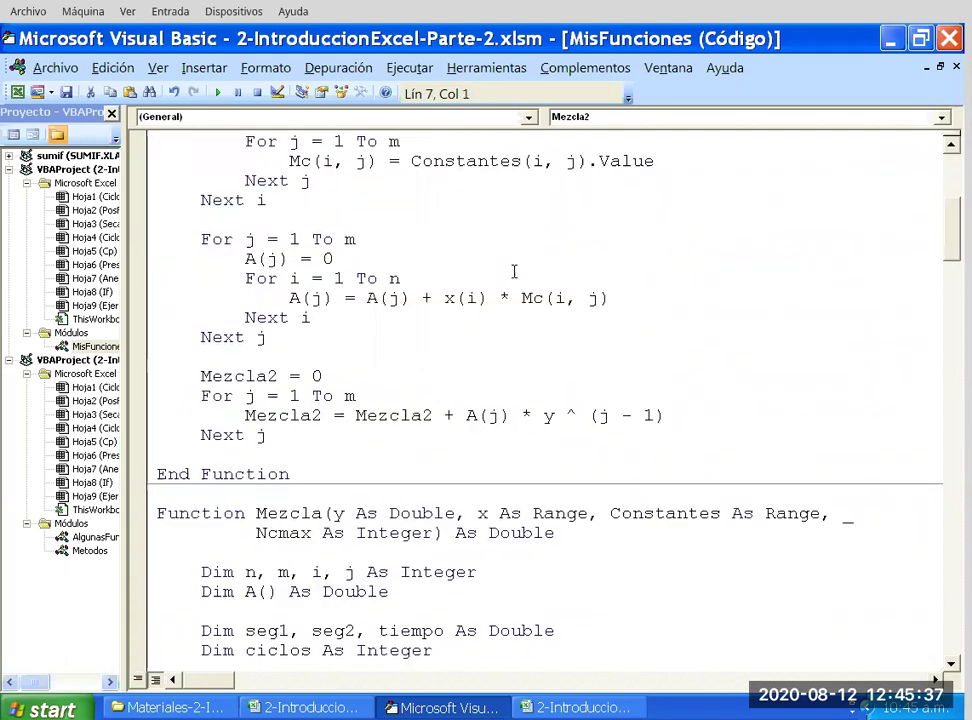
scroll(514, 272, "down", 3)
scroll(514, 272, "down", 1)
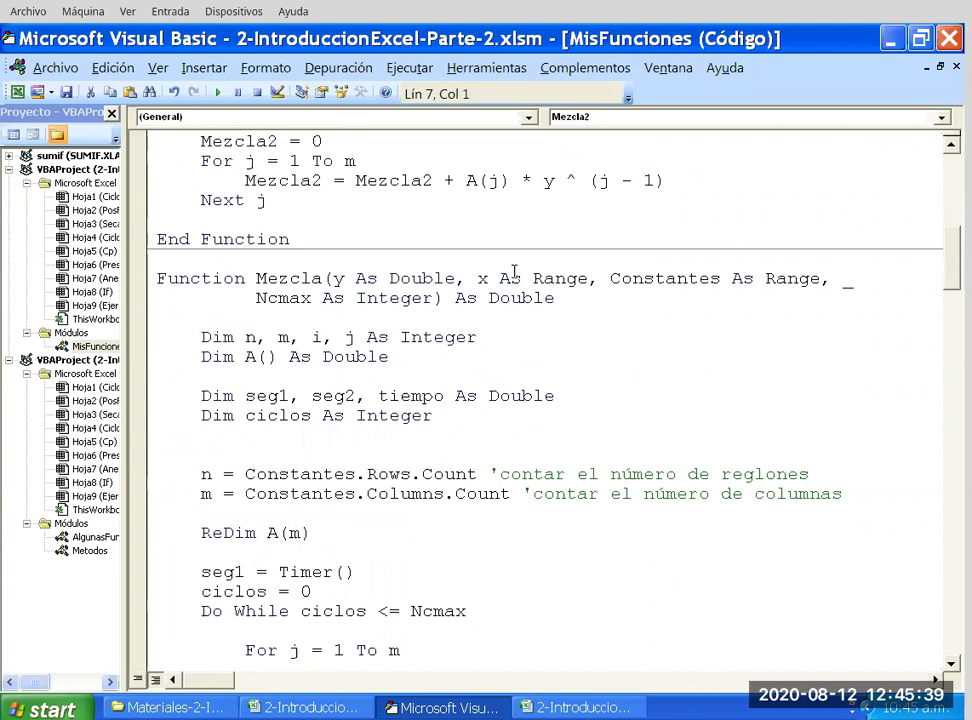
scroll(516, 275, "up", 2)
scroll(517, 279, "up", 4)
scroll(518, 278, "up", 4)
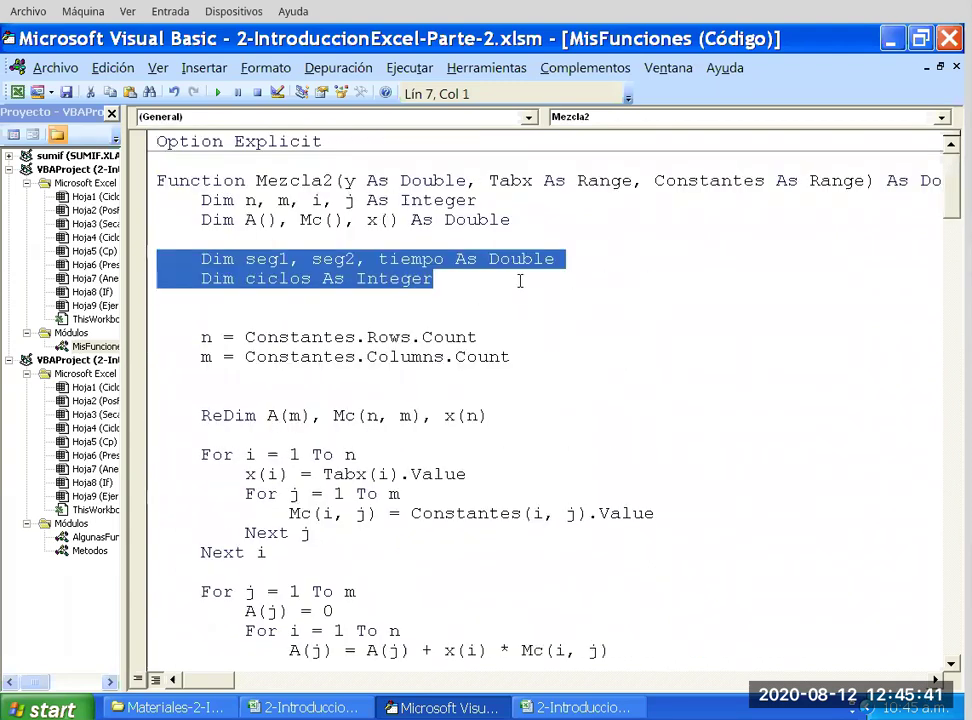
left_click(390, 180)
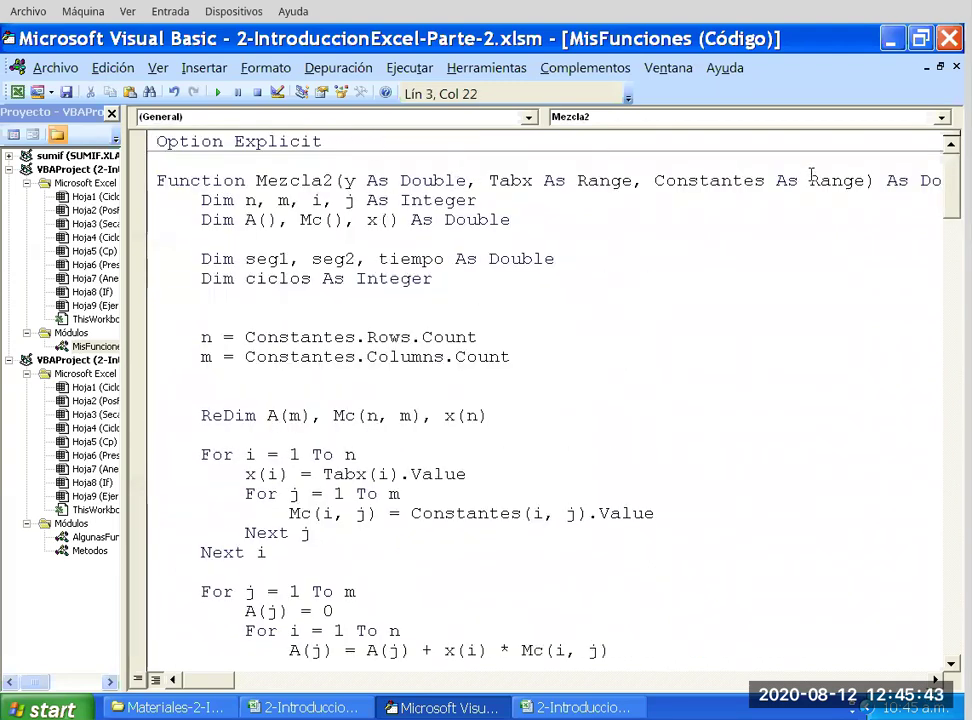
Add ', Ncmax As Integer' to Mezcla2's parameters on an indented ' _' continuation line.
left_click(886, 180)
key("Right")
key("Left")
key("Left")
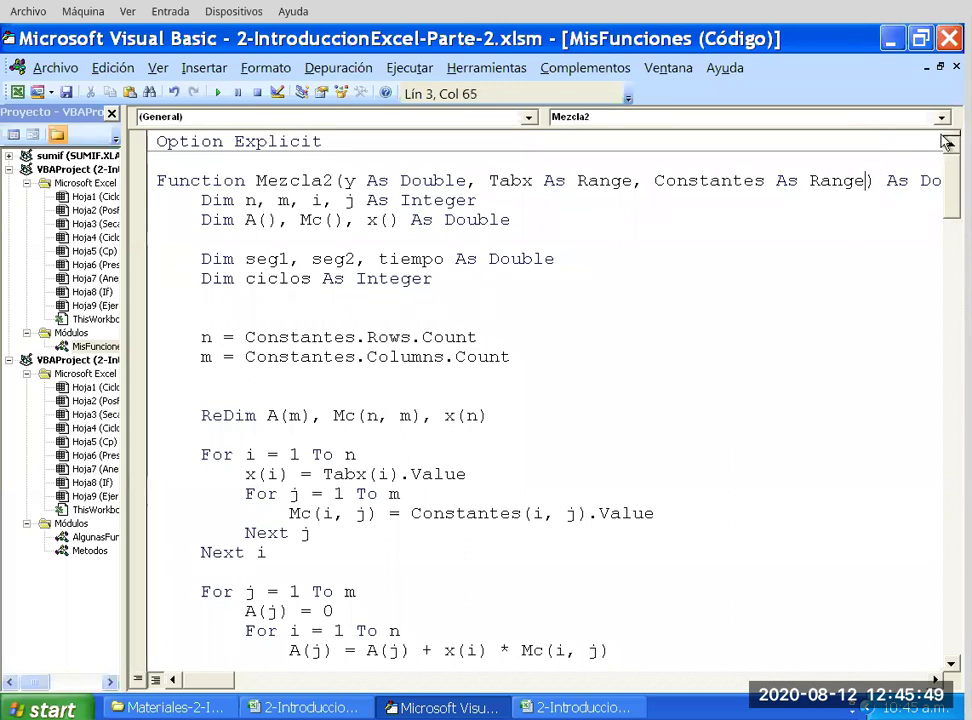
type(", Ncmax")
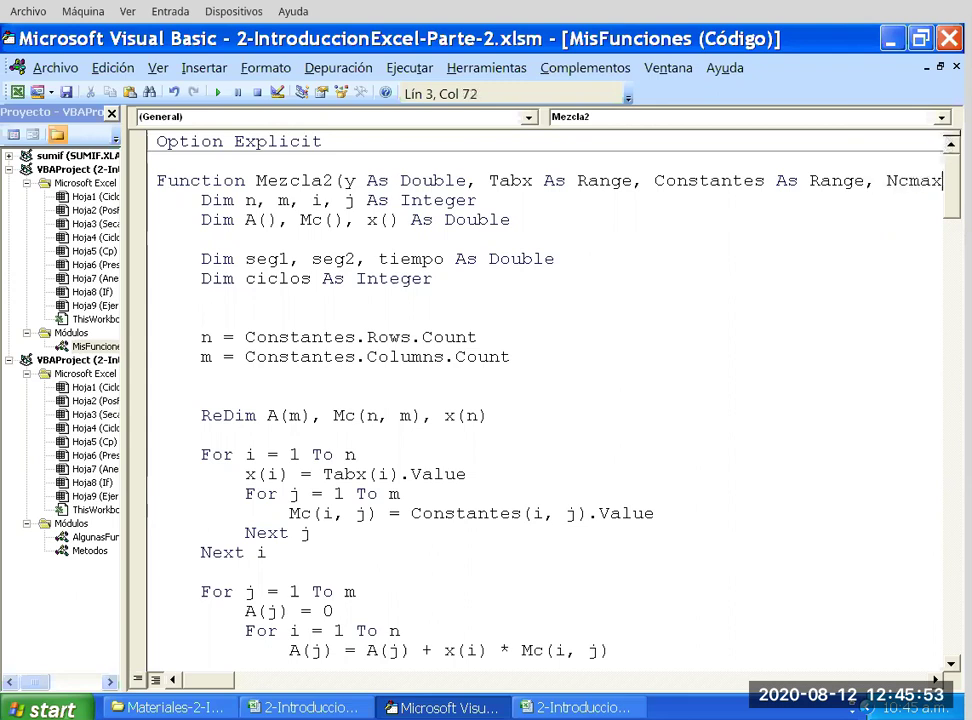
type(" as ")
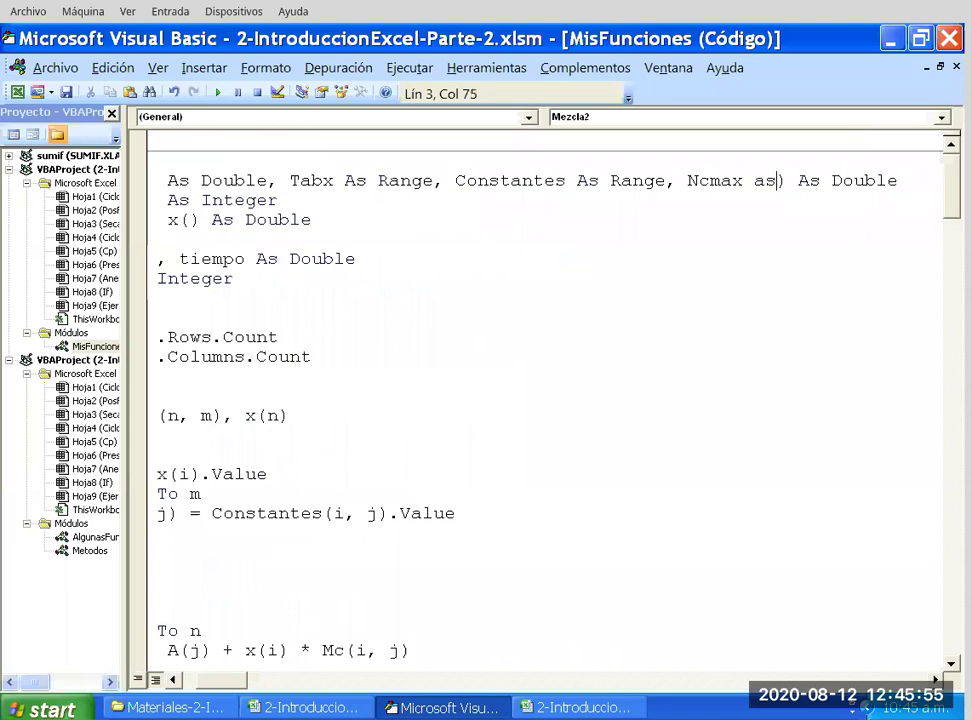
type("Integer")
key("Escape")
key("Left")
key("Left")
key("Left")
key("Left")
key("Left")
key("Left")
key("Left")
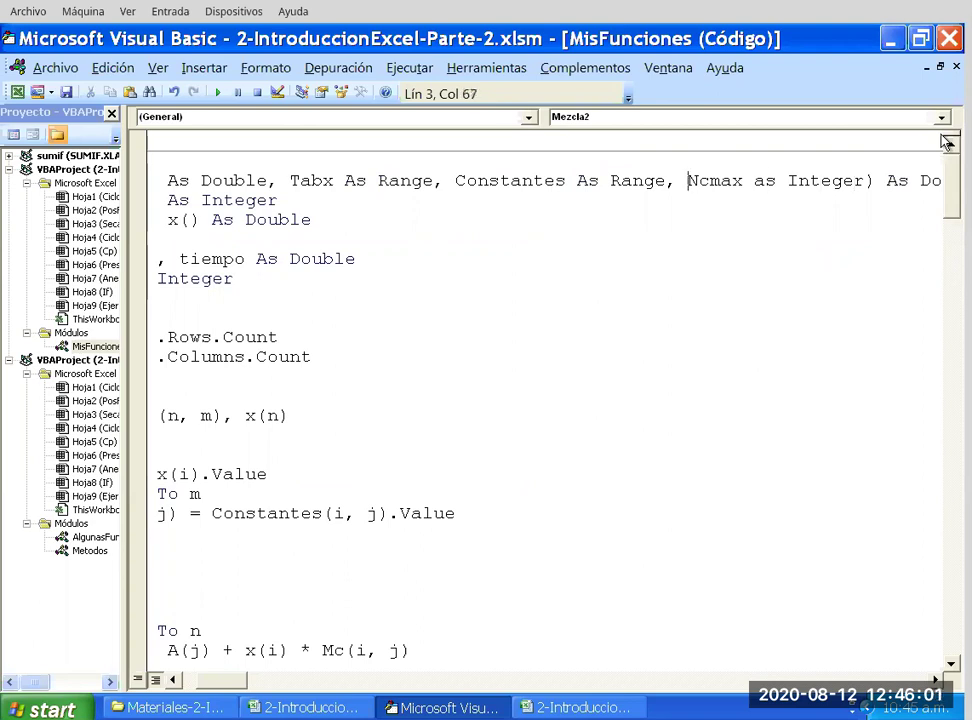
type("_")
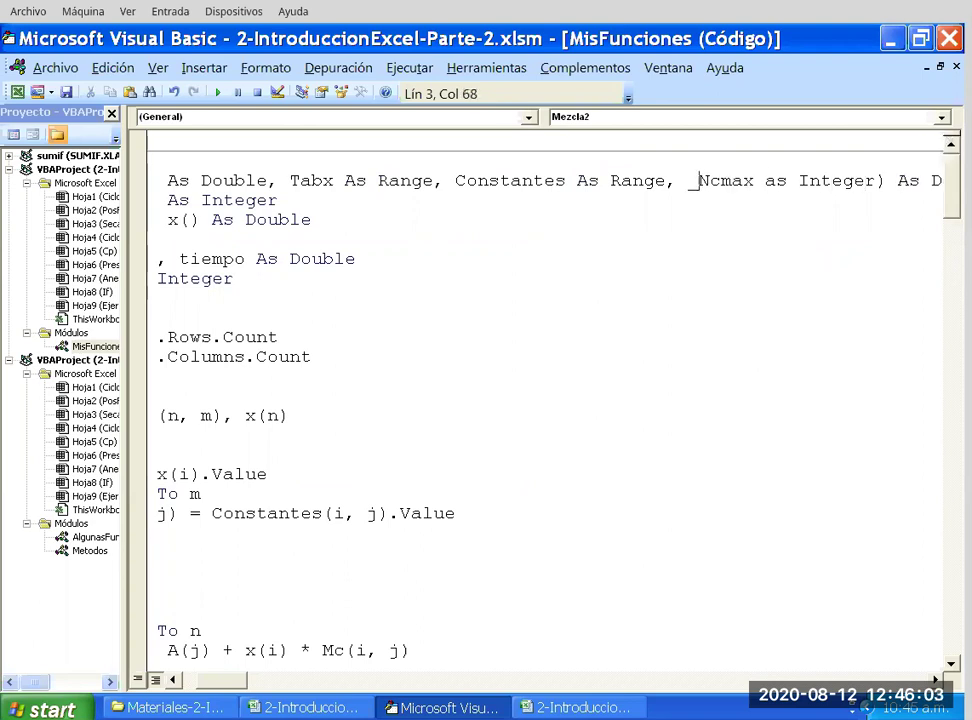
key("Return")
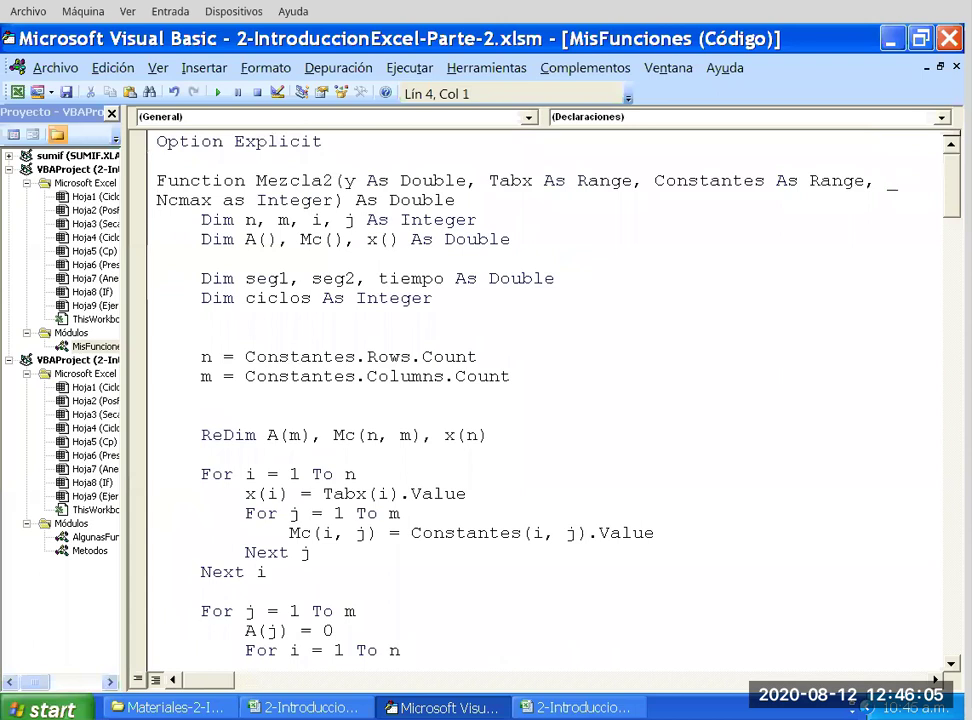
key("Tab")
key("Tab")
key("Tab")
key("shift+Tab")
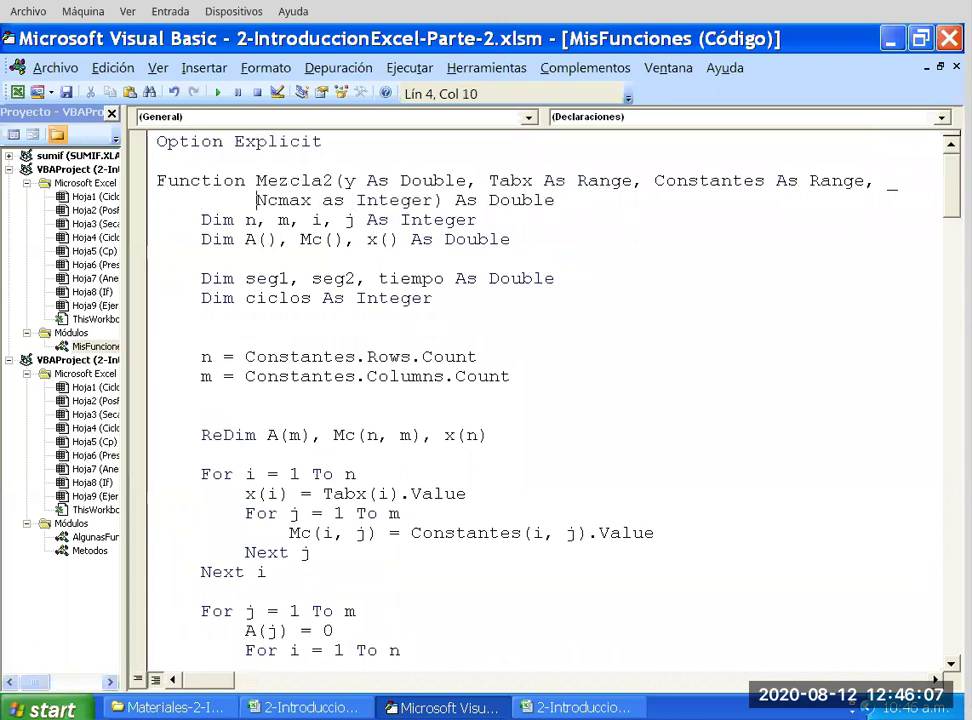
Add an empty line below the signature and highlight the new Ncmax As Integer parameter.
key("Down")
key("End")
key("Up")
key("End")
key("Return")
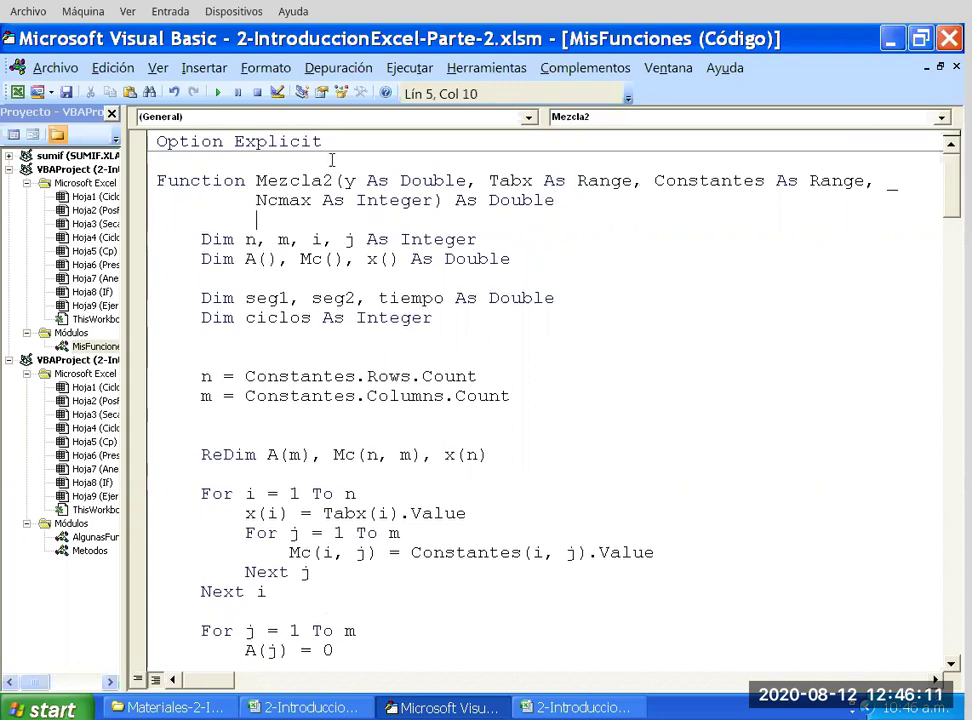
left_click(332, 134)
left_click_drag(250, 156, 424, 160)
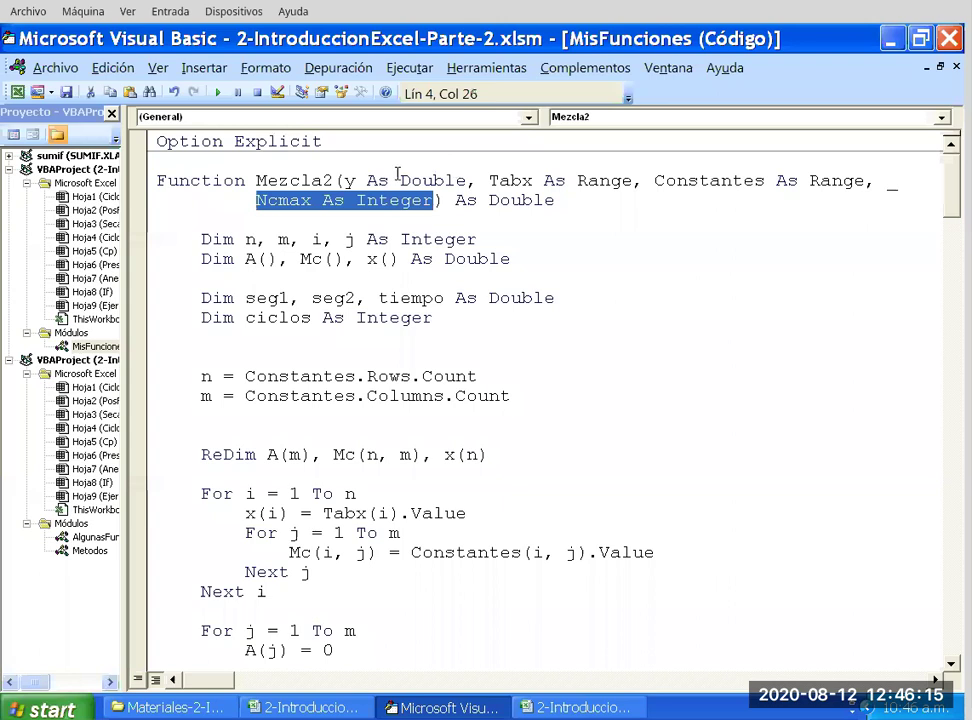
Review Mezcla2's new timing declarations, highlighting the ciclos counter name.
left_click(300, 200)
scroll(319, 232, "down", 1)
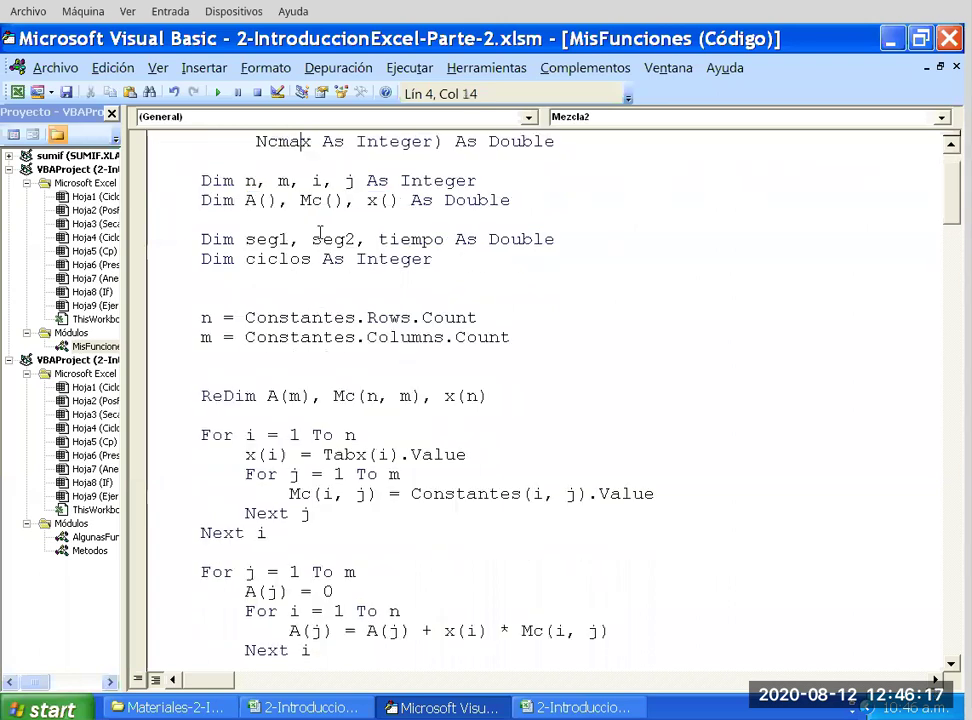
left_click_drag(201, 239, 433, 259)
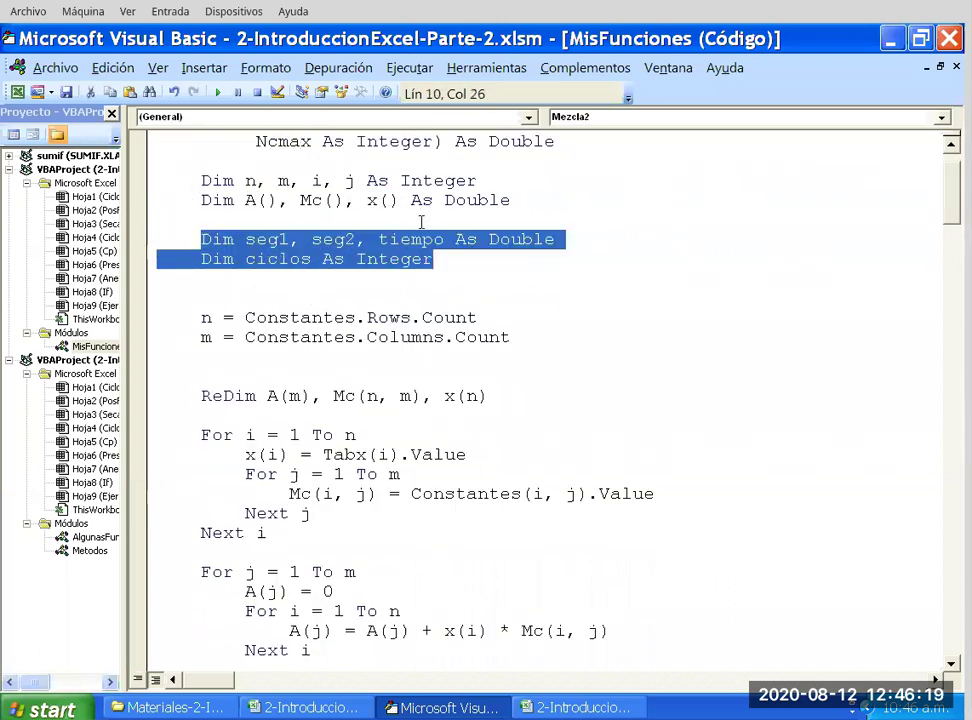
key("Left")
key("Left")
key("ctrl+Left")
key("ctrl+Left")
key("ctrl+Left")
key("shift+Right")
key("shift+Right")
key("shift+Right")
key("Up")
key("End")
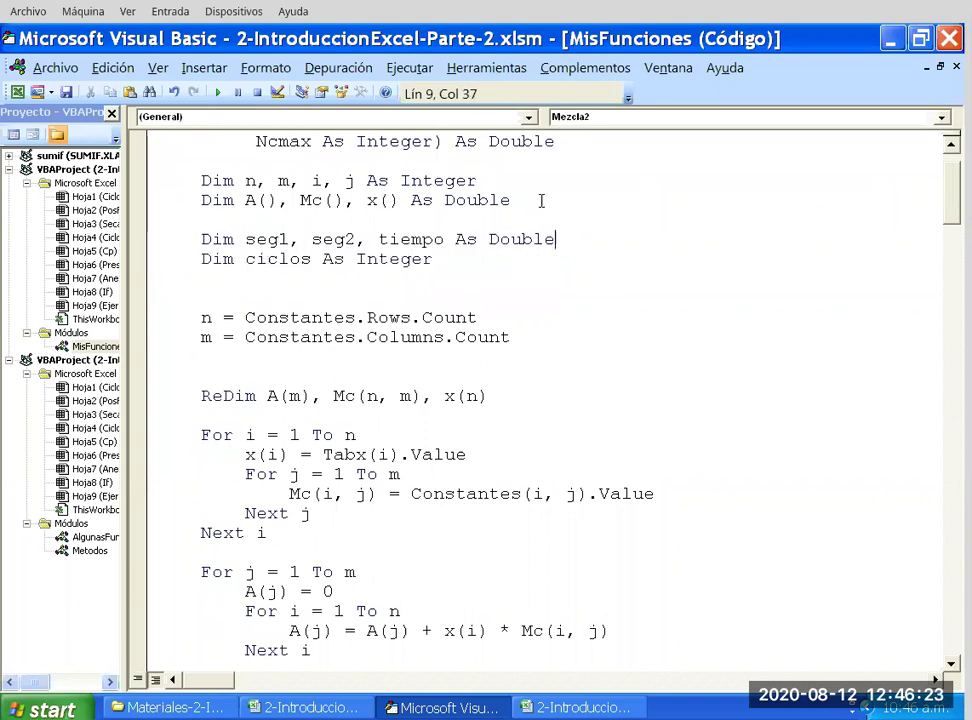
key("Down")
key("ctrl+Left")
key("ctrl+Left")
key("ctrl+Left")
key("ctrl+shift+Right")
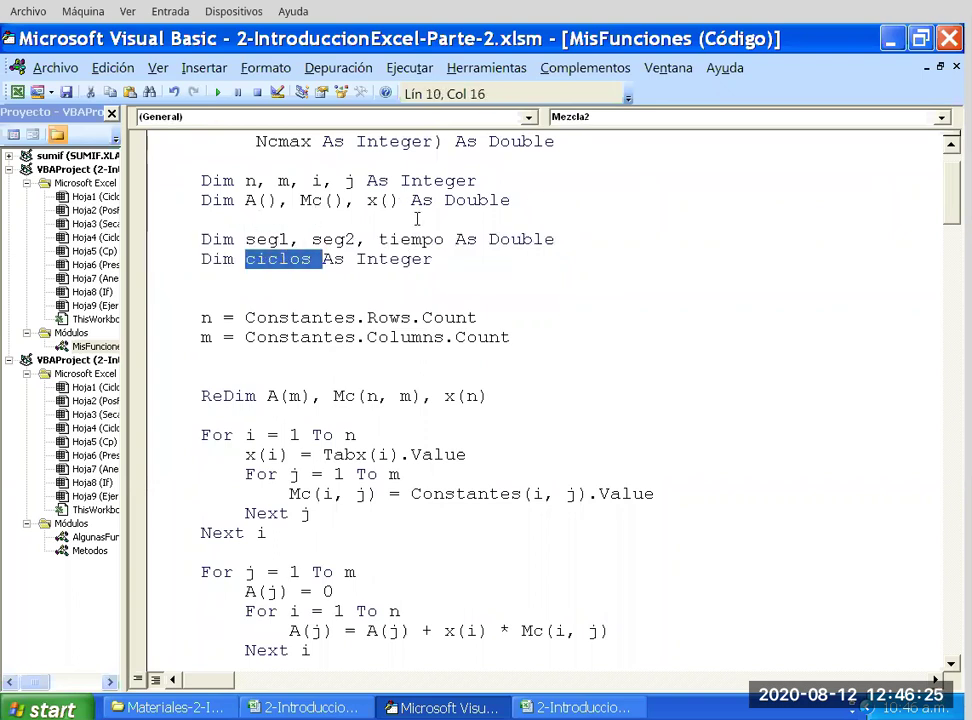
key("End")
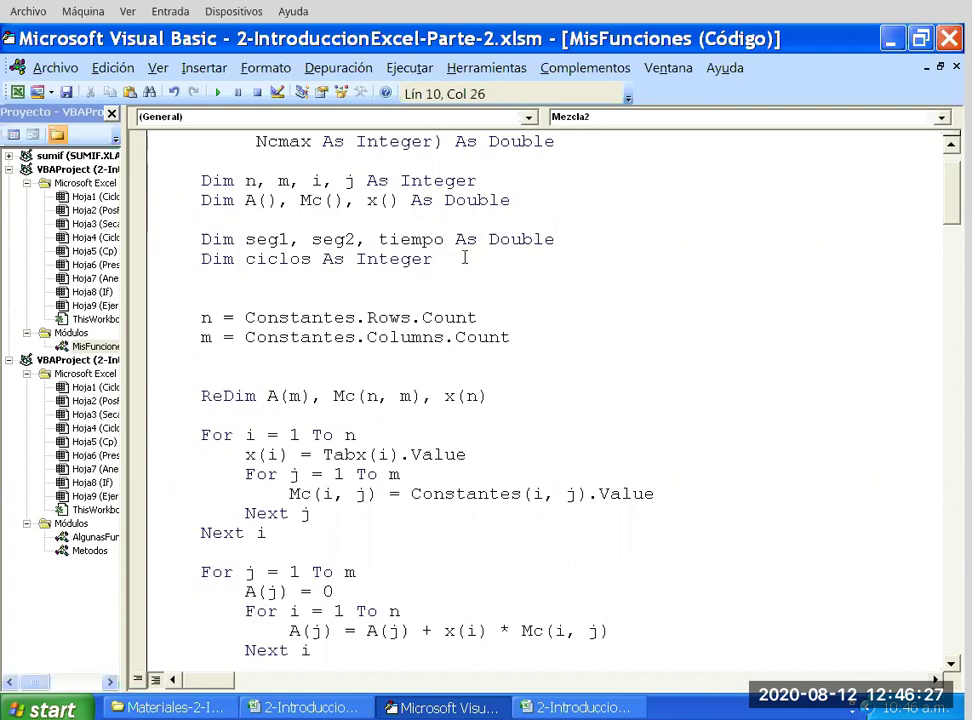
Compare Mezcla's calculation loops with Mezcla2's calculation and data-copy loops.
scroll(463, 257, "down", 2)
scroll(462, 257, "down", 6)
scroll(455, 275, "down", 4)
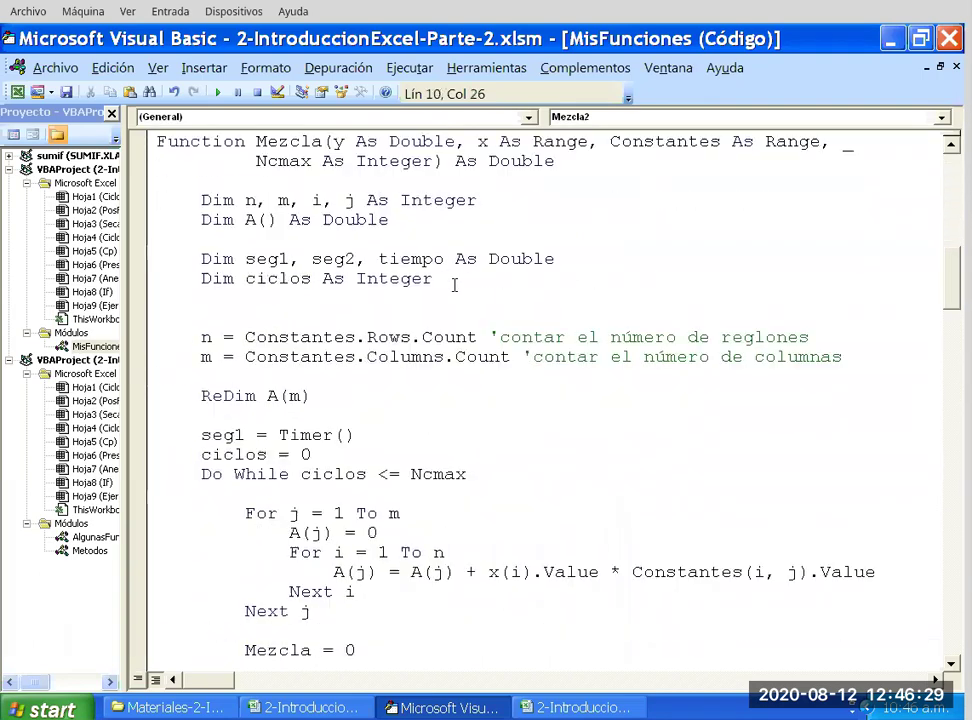
scroll(450, 285, "down", 4)
left_click_drag(311, 474, 178, 226)
scroll(315, 297, "up", 2)
scroll(330, 320, "up", 4)
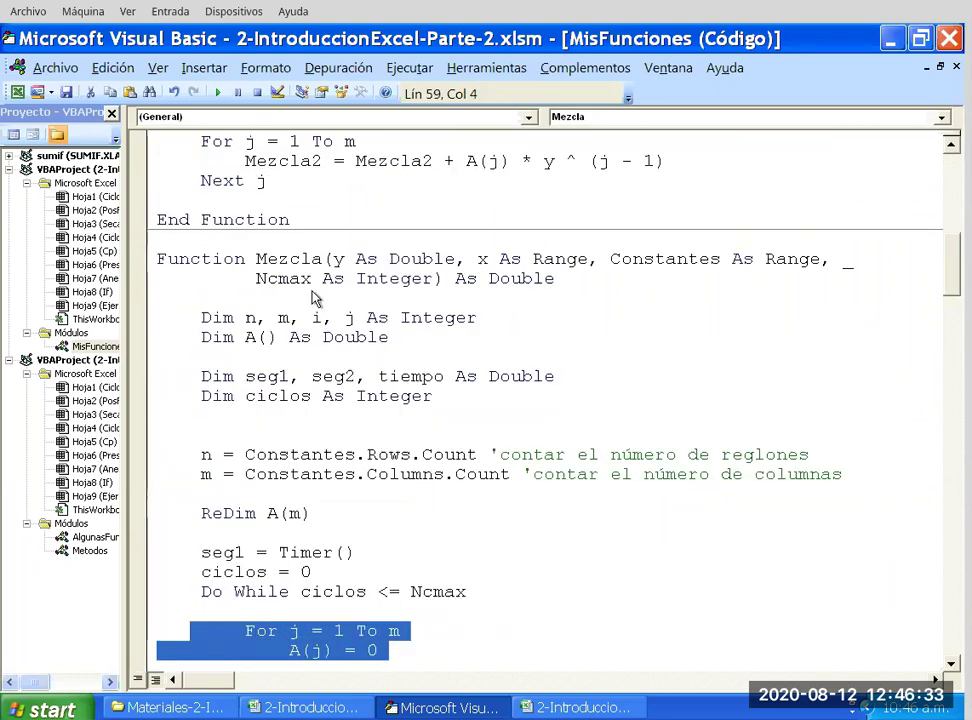
scroll(341, 339, "up", 4)
left_click_drag(272, 415, 147, 178)
scroll(321, 390, "up", 3)
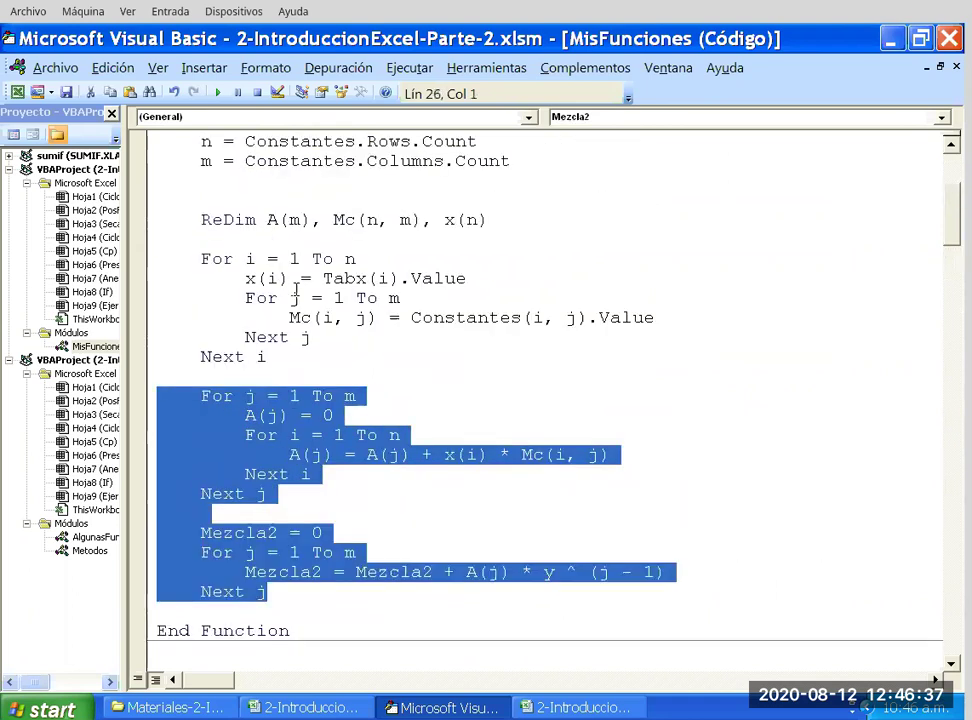
scroll(321, 390, "up", 1)
left_click_drag(165, 434, 183, 297)
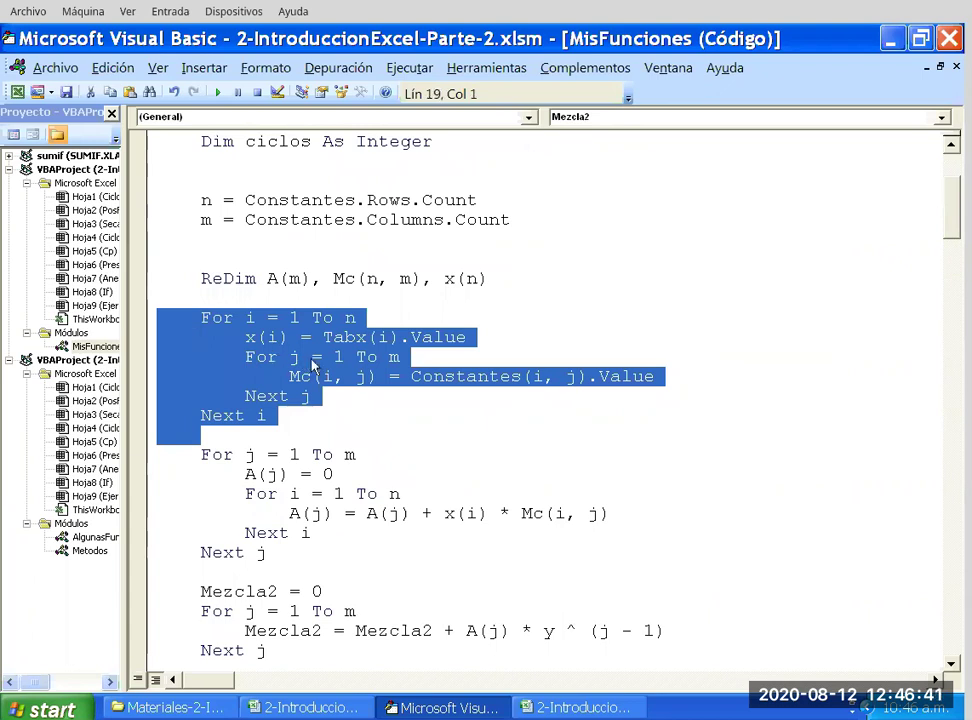
key("Left")
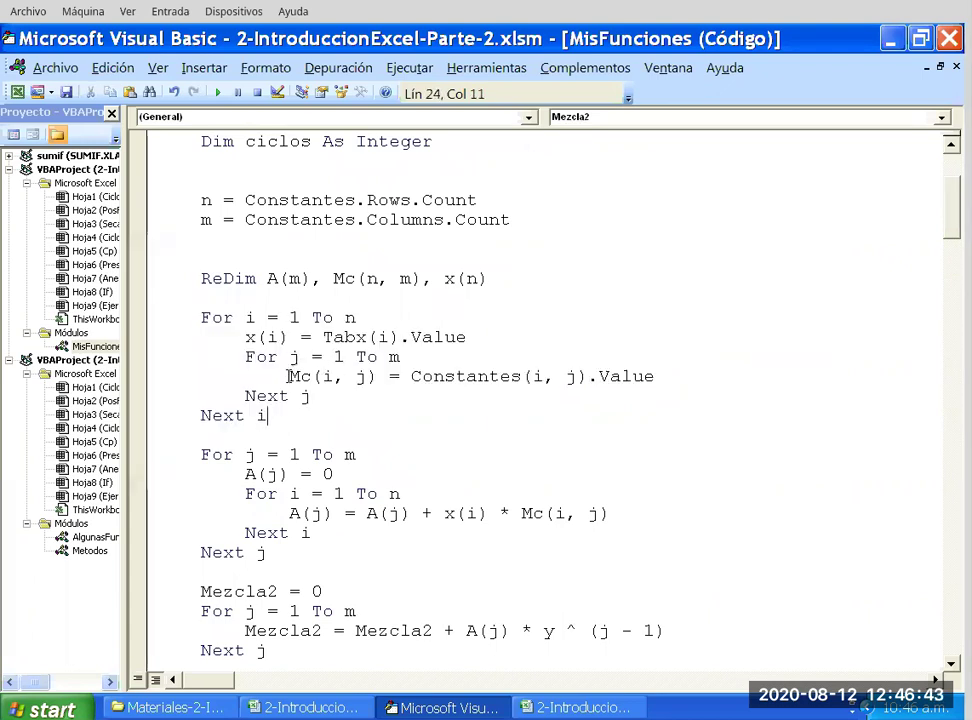
Select Mezcla2's calculation block to check where it begins and ends.
scroll(195, 412, "down", 1)
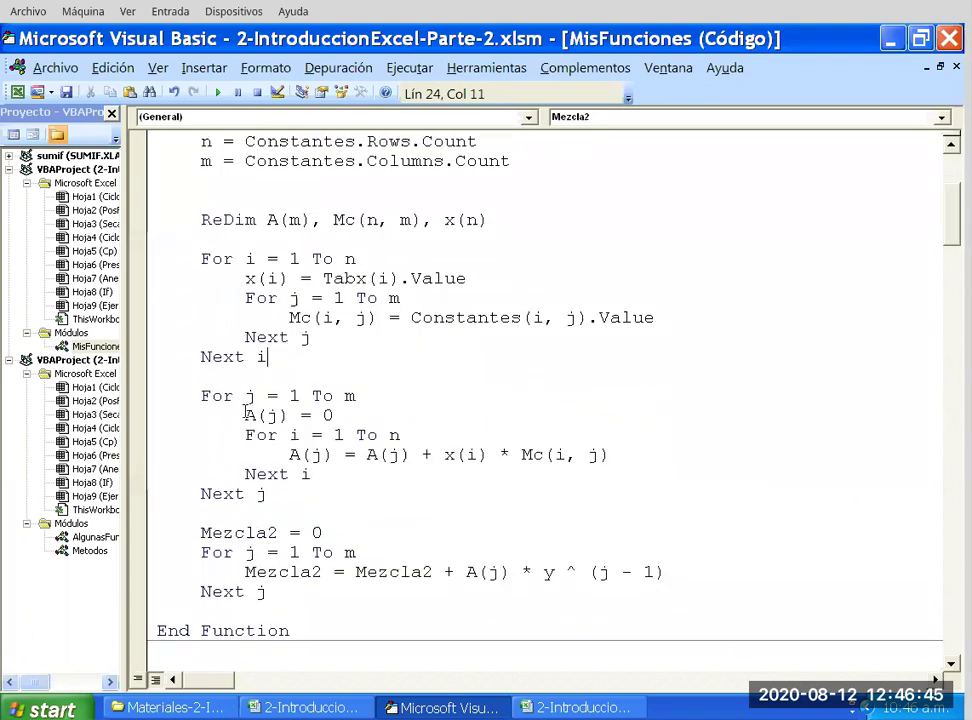
left_click_drag(160, 396, 298, 517)
key("shift+Down")
key("shift+Down")
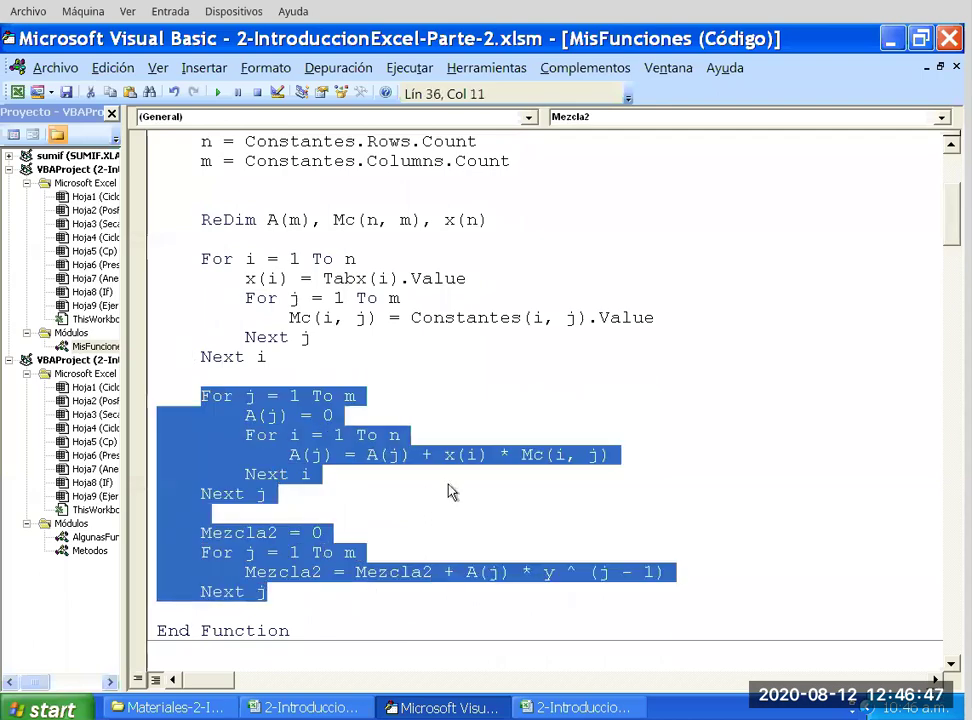
scroll(455, 470, "down", 5)
scroll(460, 464, "down", 4)
scroll(430, 455, "down", 2)
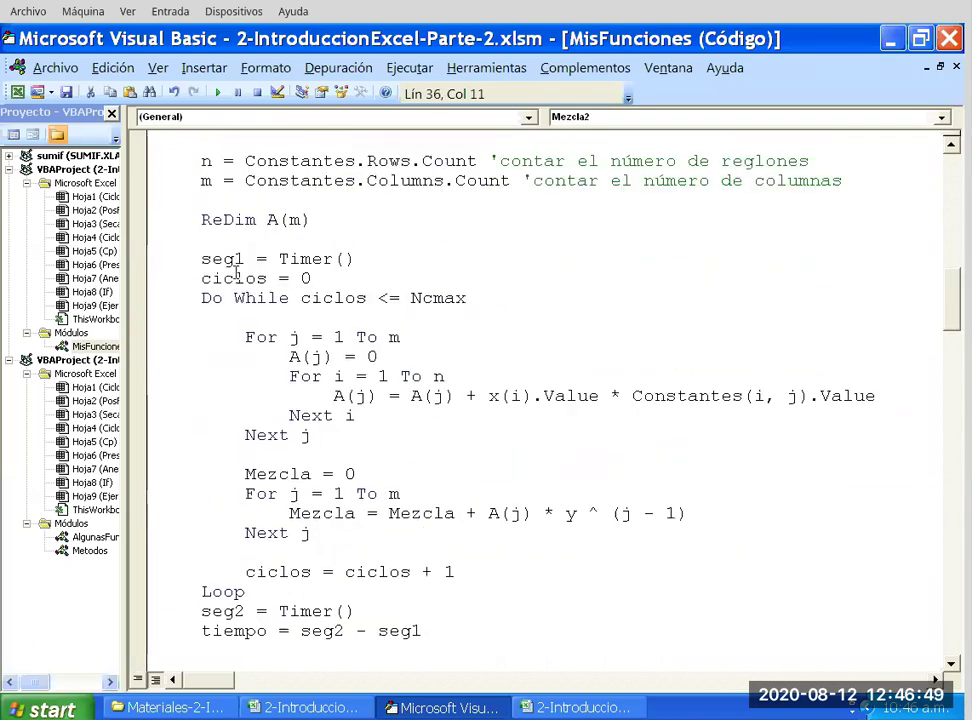
left_click_drag(160, 337, 315, 533)
scroll(358, 452, "up", 7)
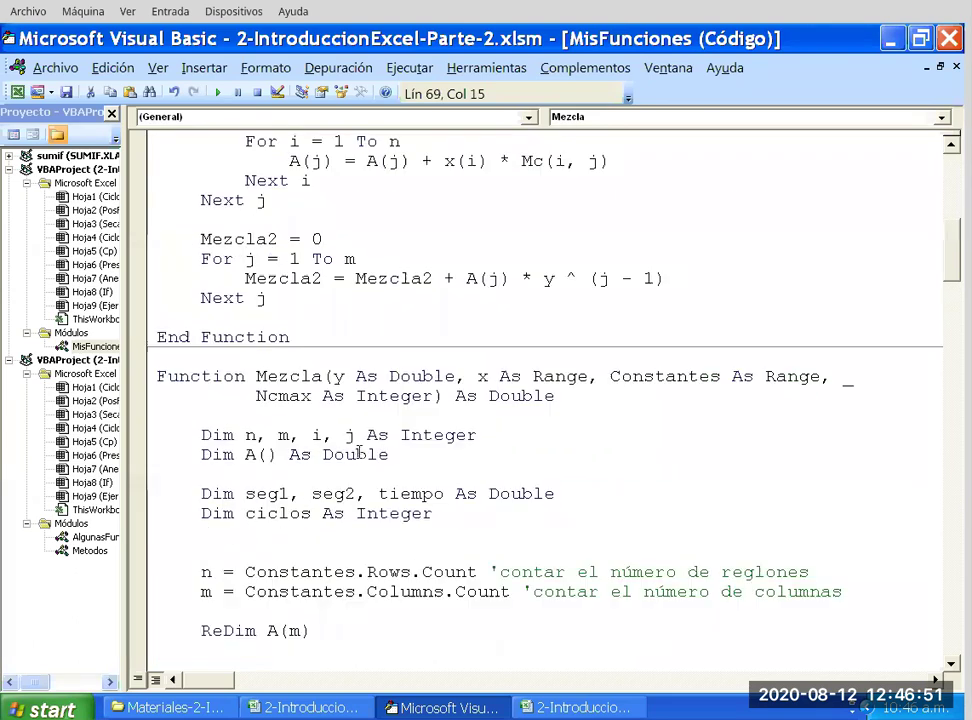
scroll(358, 452, "up", 4)
mouse_move(200, 337)
left_mouse_down()
mouse_move(382, 445)
mouse_move(495, 481)
left_mouse_up()
scroll(291, 364, "up", 2)
left_click_drag(284, 376, 183, 278)
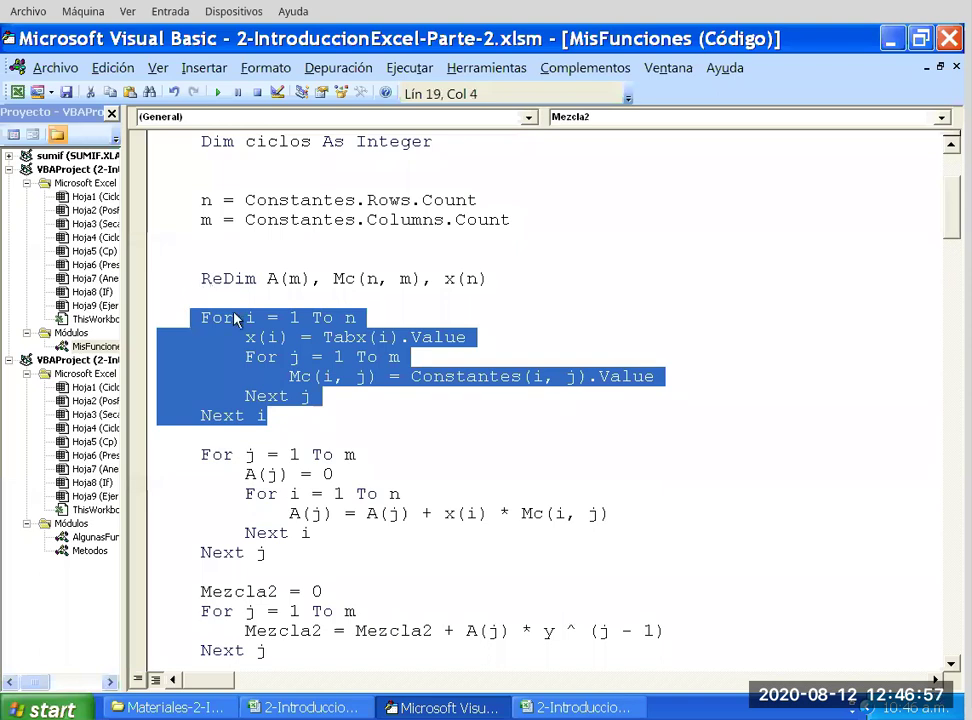
key("Right")
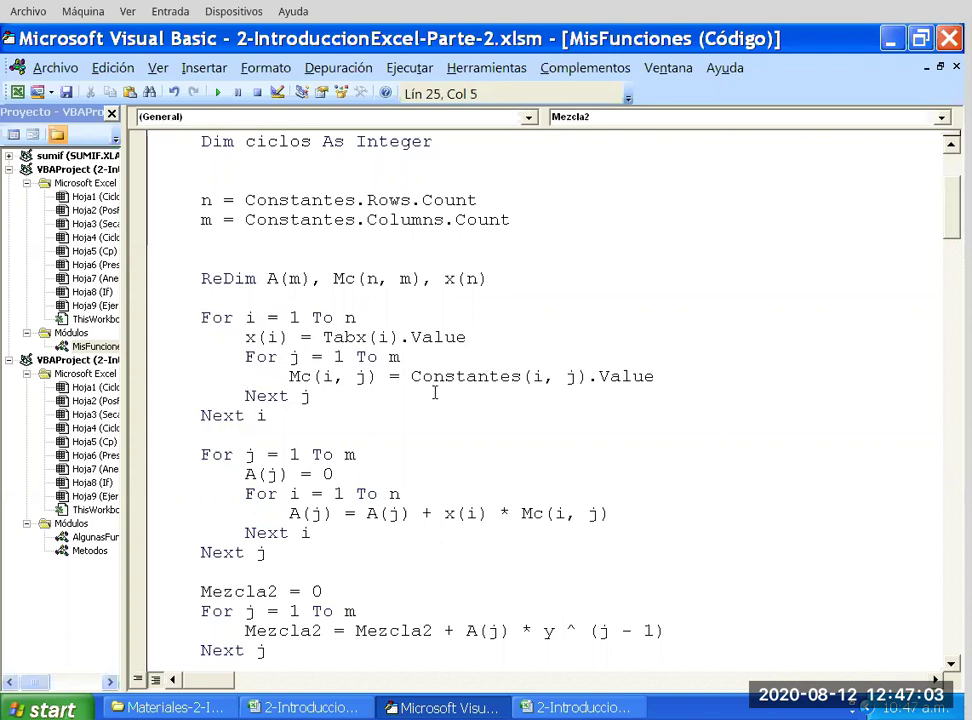
scroll(332, 395, "down", 2)
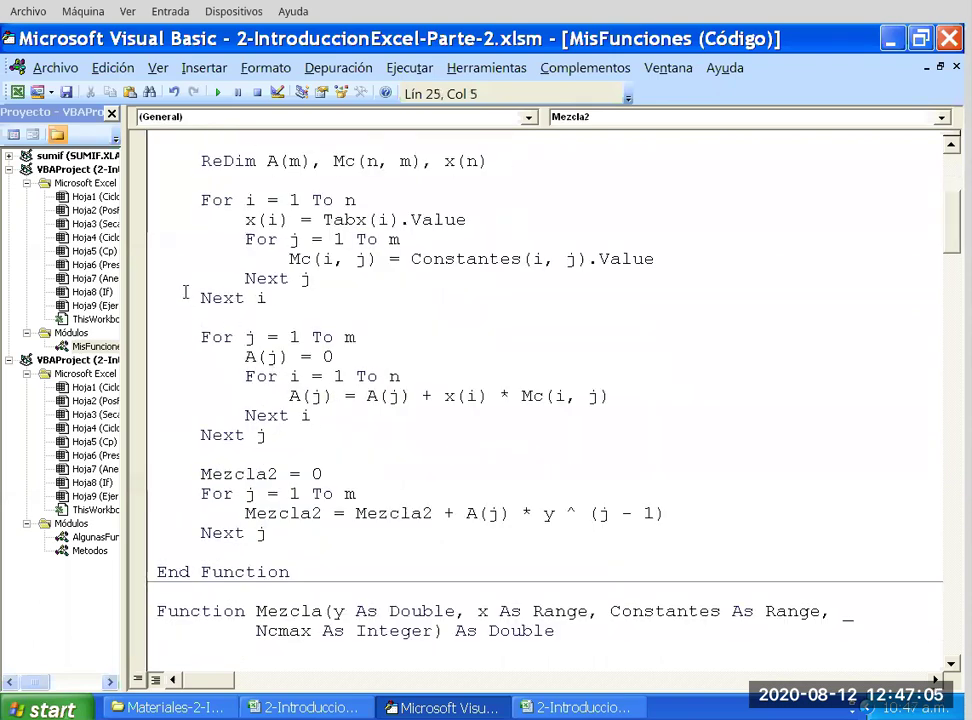
left_click_drag(190, 337, 268, 533)
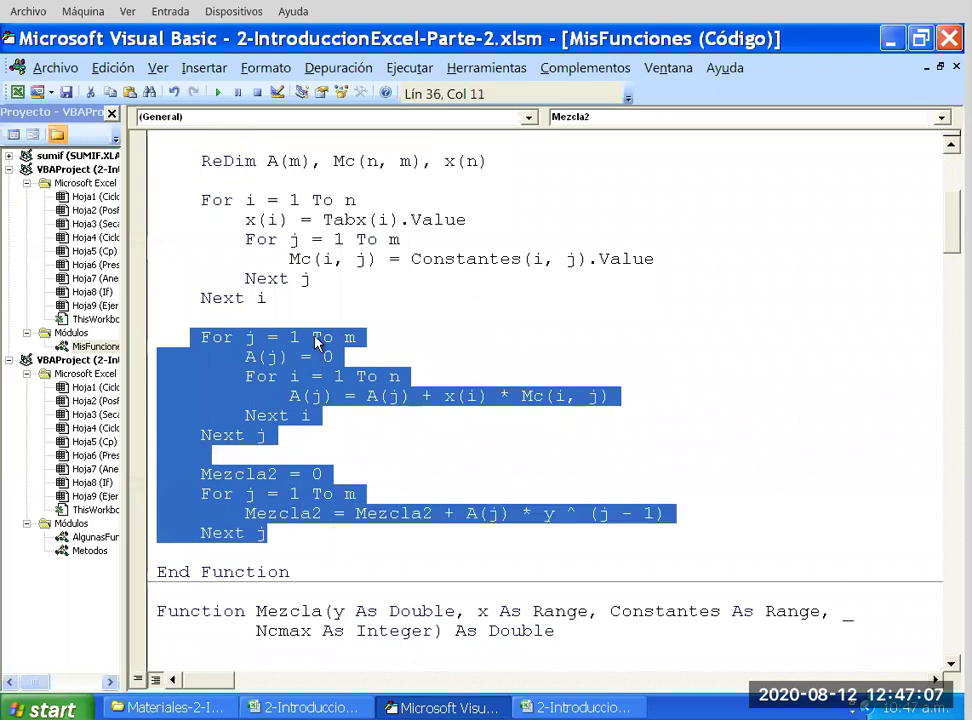
scroll(316, 341, "up", 2)
left_click(205, 298)
Insert blank lines after Mezcla2's Next i, ahead of the For j calculation block.
key("Down")
key("Down")
key("Down")
key("Down")
key("Down")
key("Down")
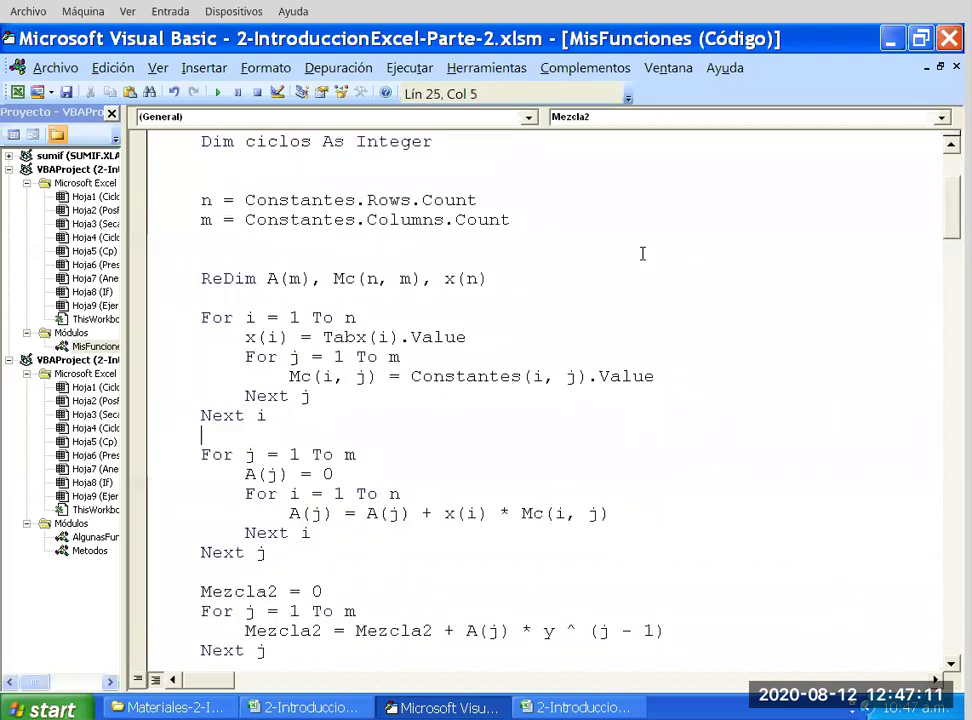
key("Return")
key("Return")
scroll(311, 319, "down", 2)
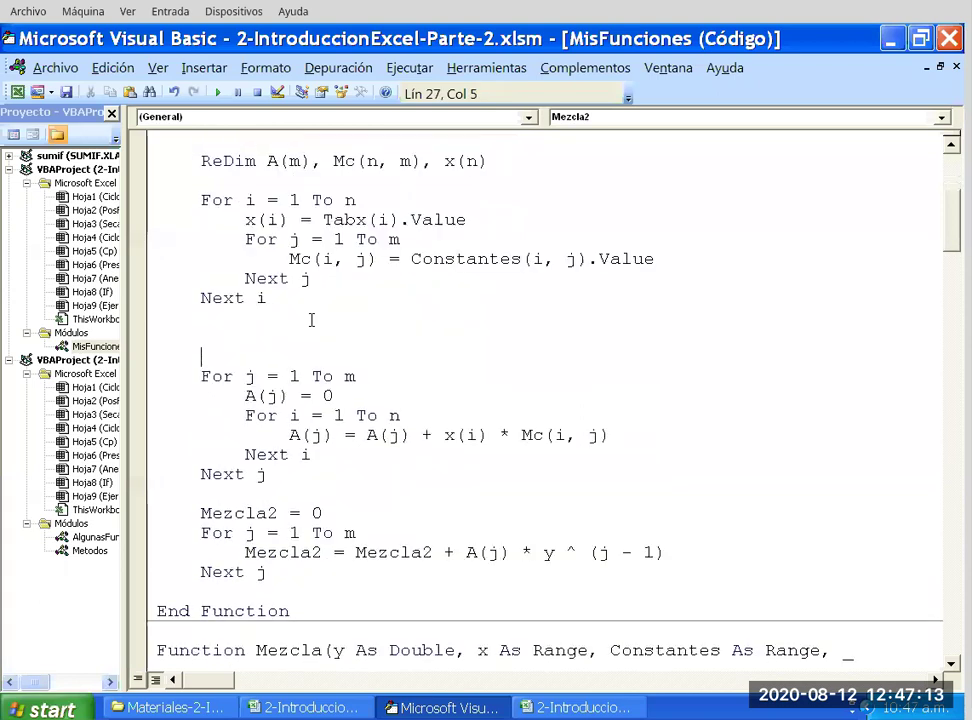
key("Up")
key("Up")
scroll(274, 284, "down", 2)
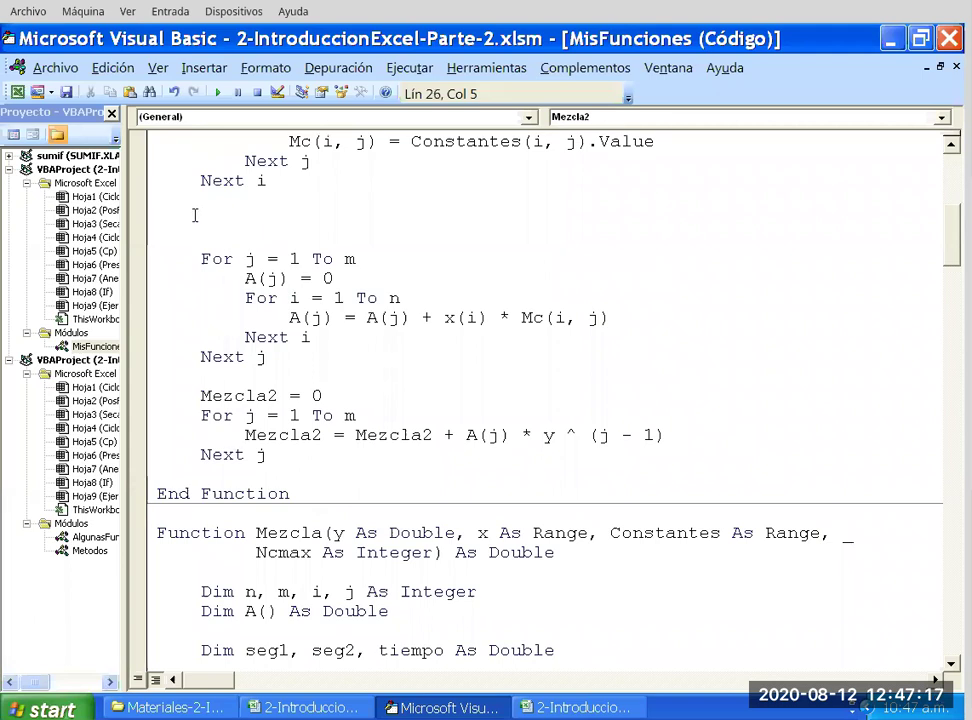
left_click_drag(158, 258, 269, 404)
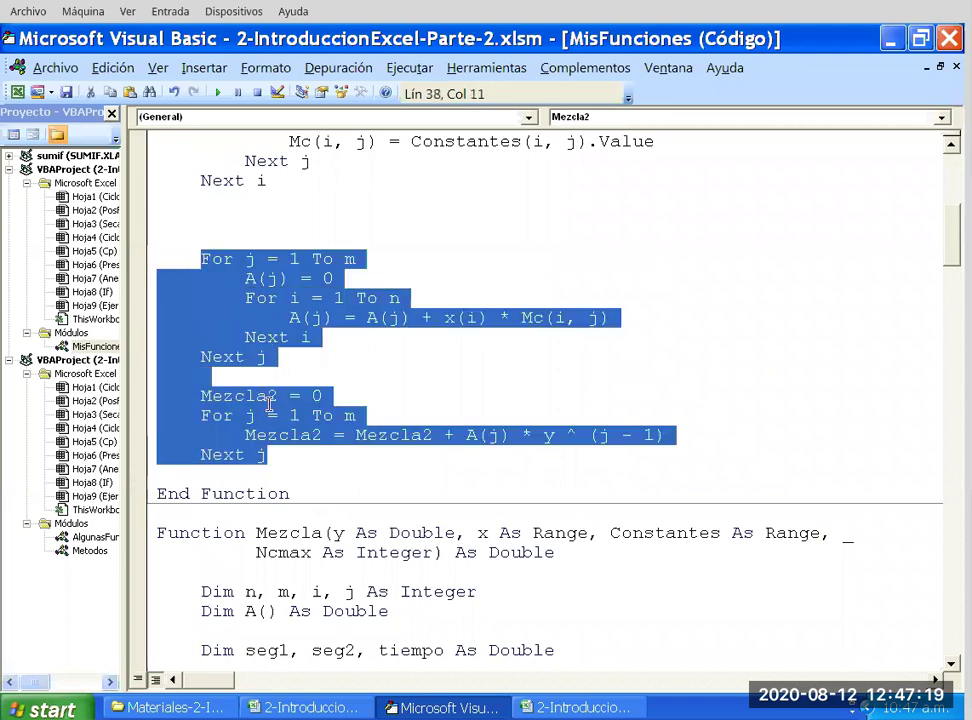
Write 'ciclos = 0' and 'Do While ciclos <= Ncmax' above Mezcla2's calculation block.
left_click(203, 219)
key("Down")
key("Up")
type("Do")
key("BackSpace")
key("BackSpace")
type("ciclos =0")
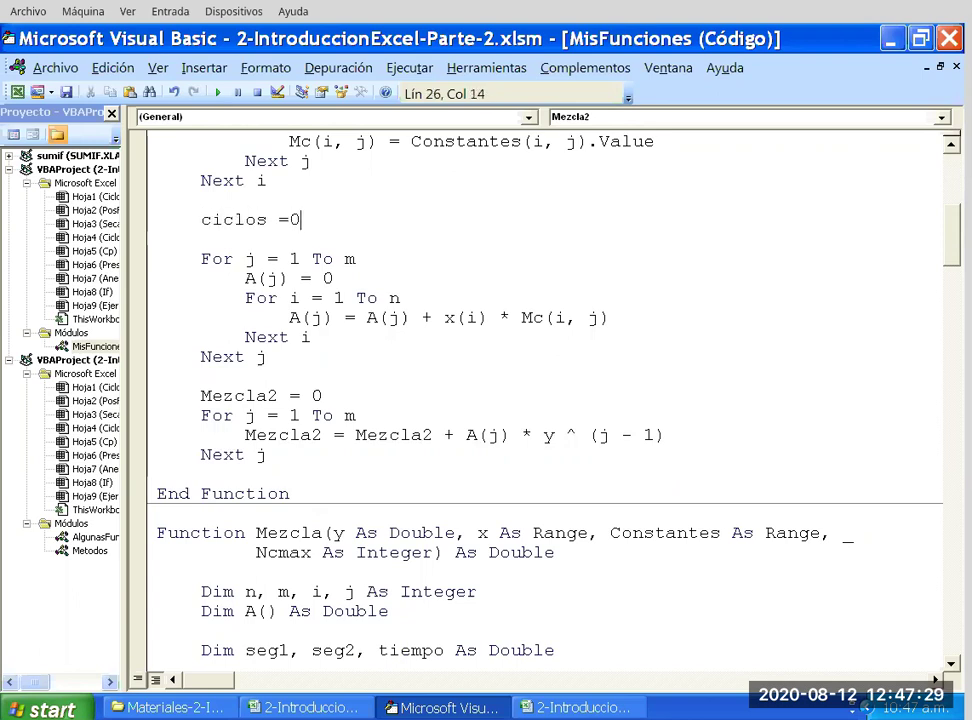
key("Return")
type("Do while ")
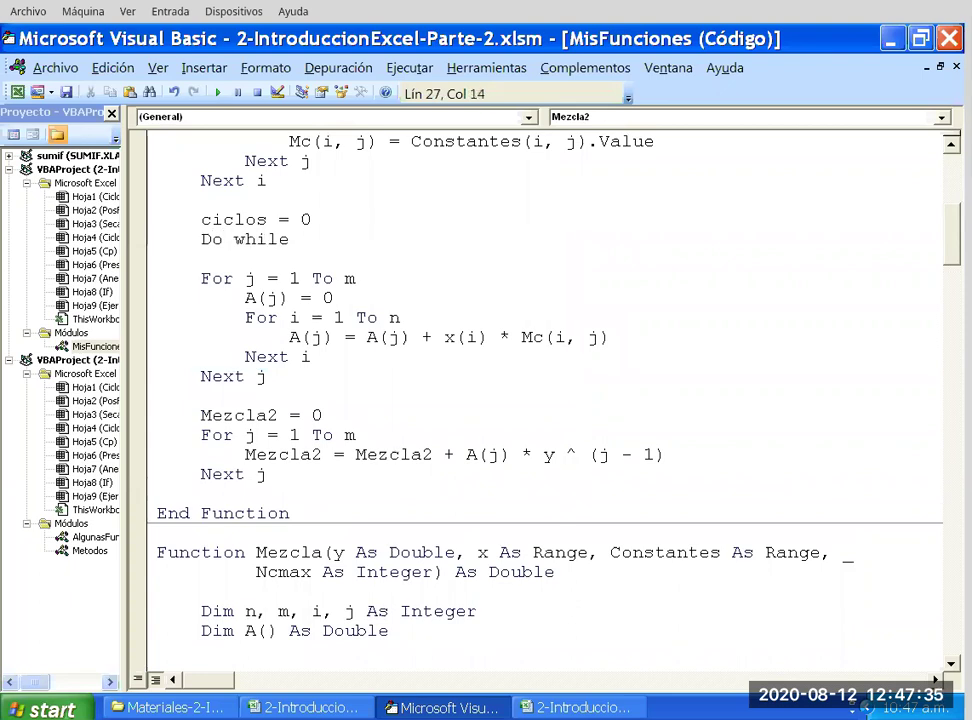
type("ciclos")
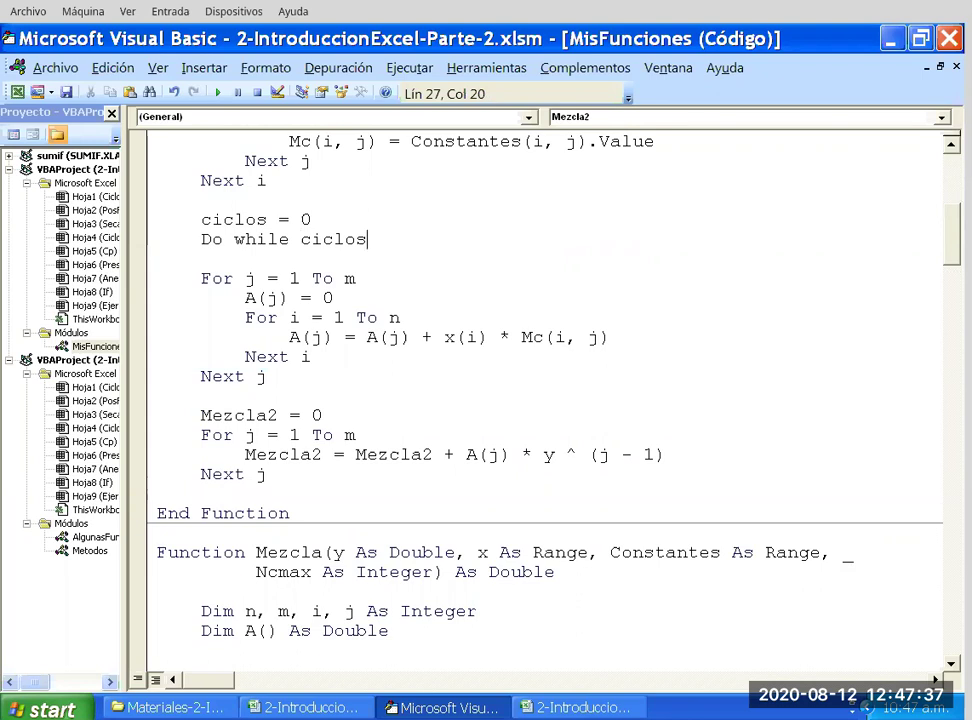
type("<=Ncmax")
key("Return")
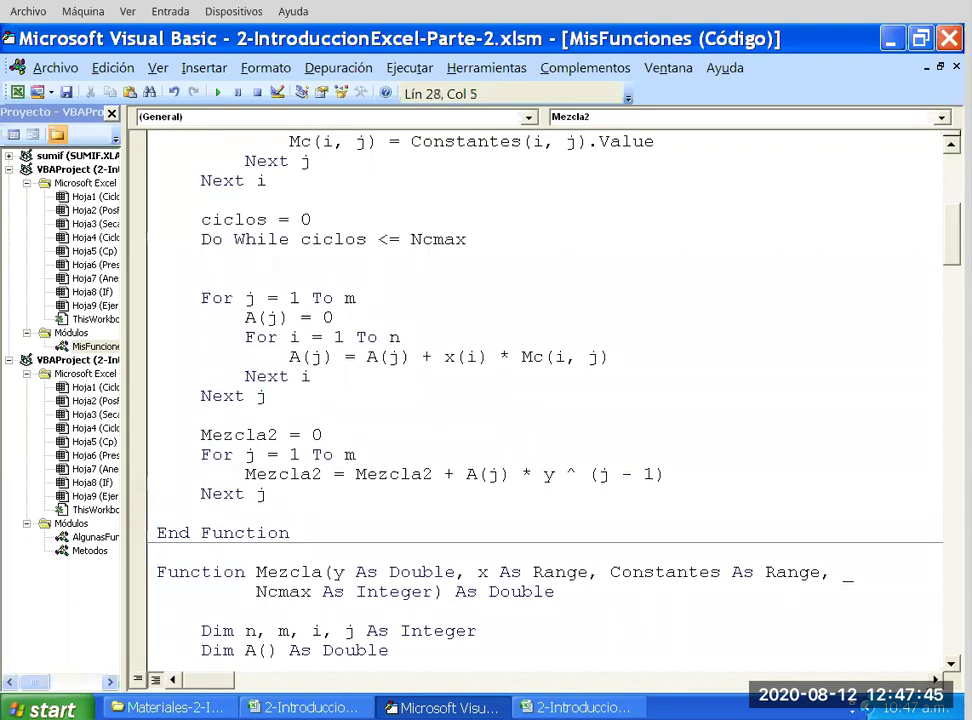
key("Delete")
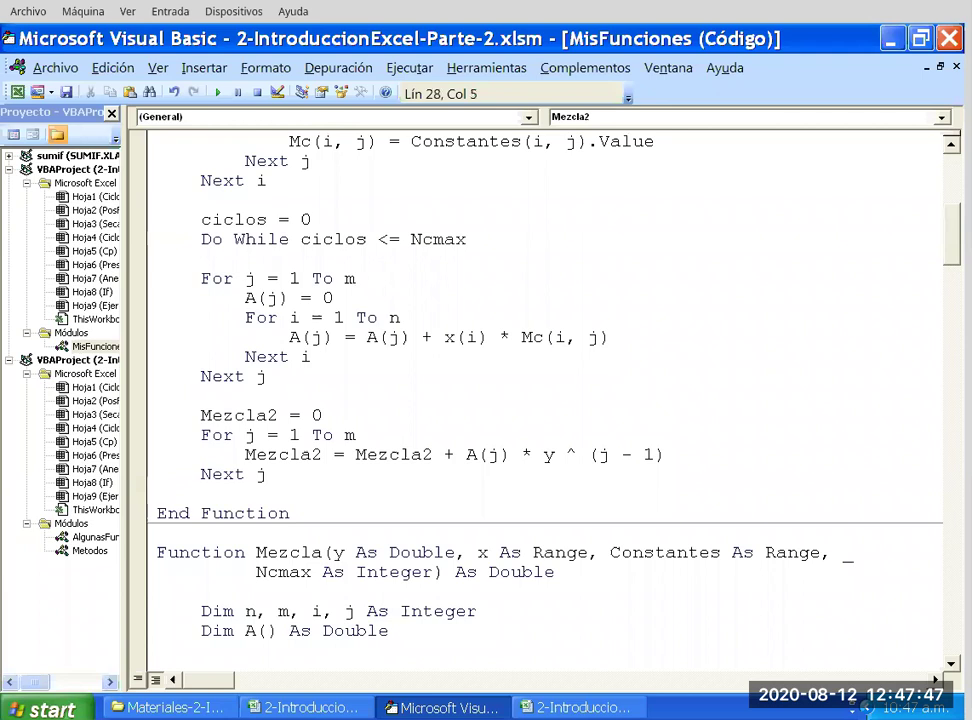
Indent the calculation block inside the loop and open lines after the last Next j.
left_click_drag(268, 474, 145, 280)
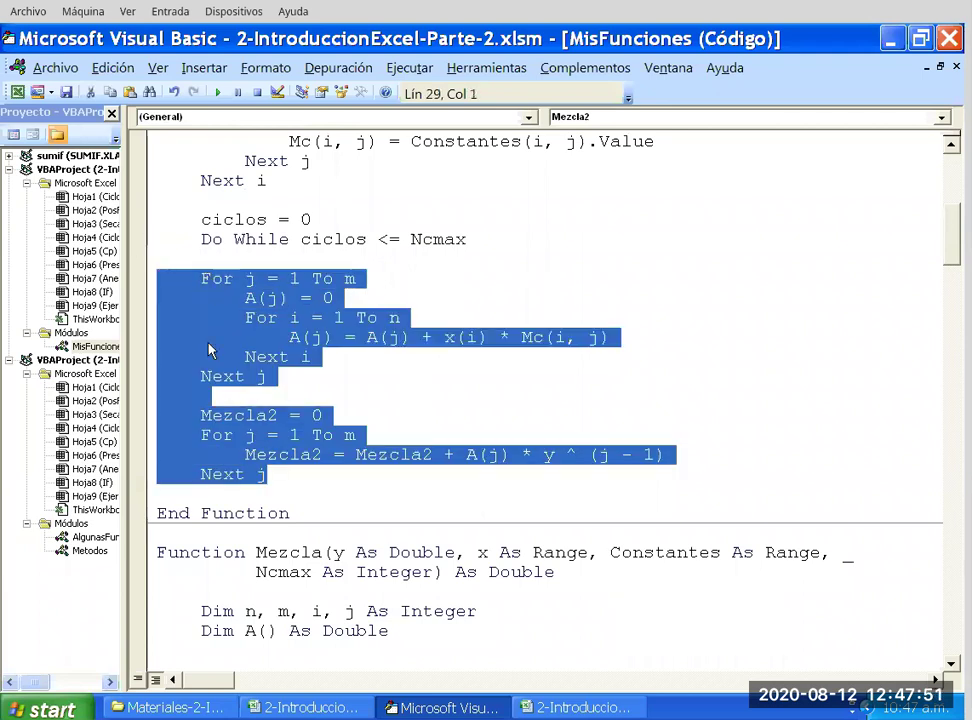
key("Tab")
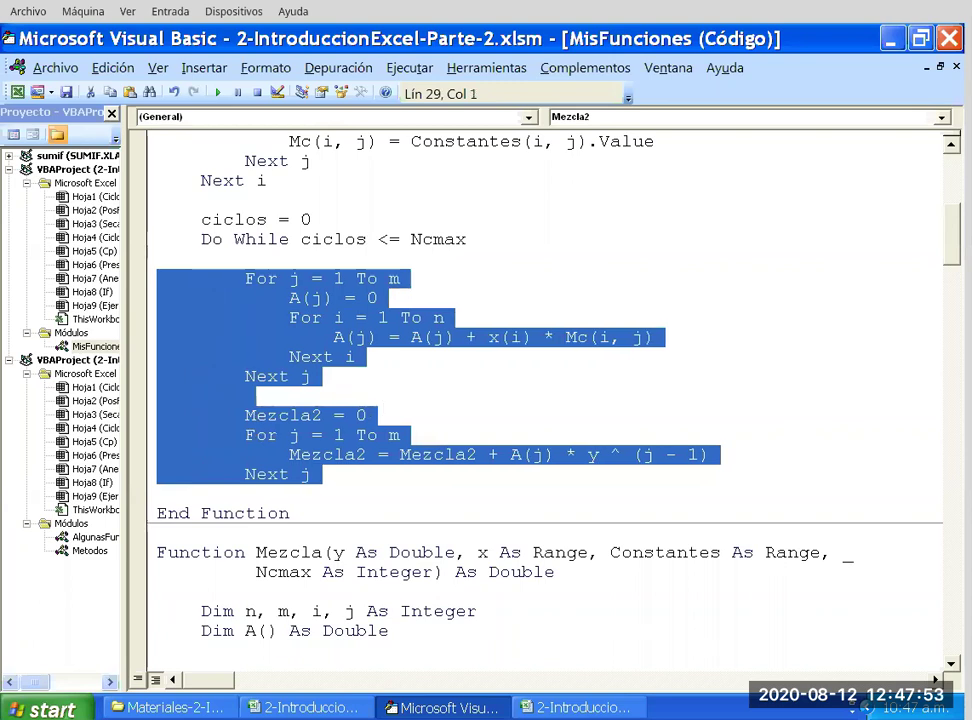
left_click(345, 455)
key("Down")
key("Return")
key("BackSpace")
key("Tab")
key("Return")
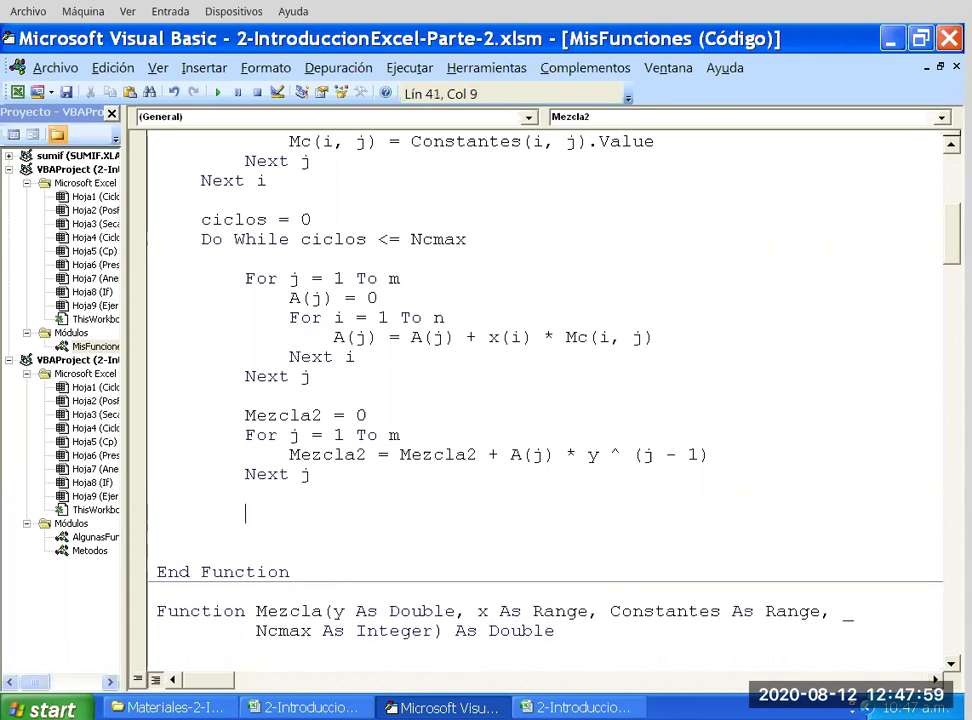
Close the loop with 'ciclos = ciclos + 1' and 'Loop' after the last Next j.
left_click_drag(300, 239, 355, 239)
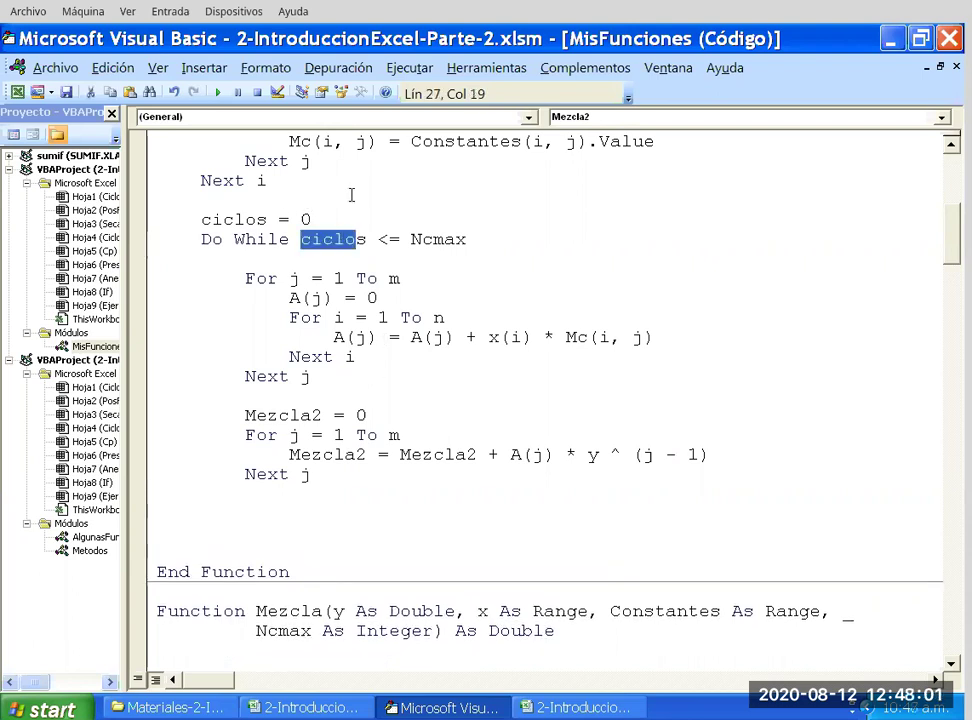
left_click(245, 512)
type("ciclos = ciclos + 1")
key("Return")
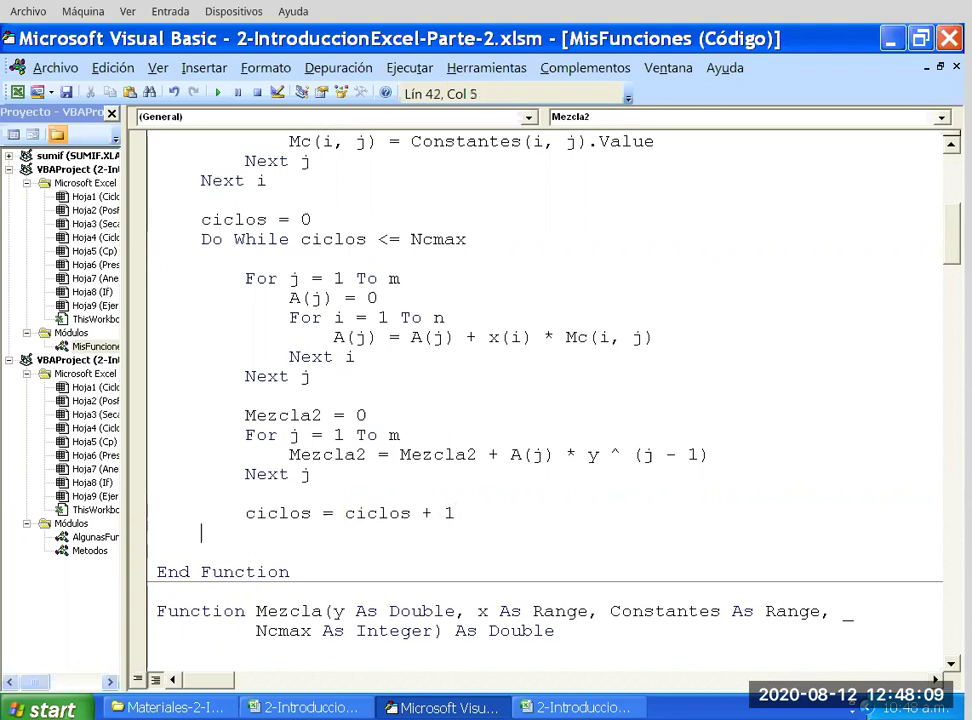
type("Loop")
left_click(157, 552)
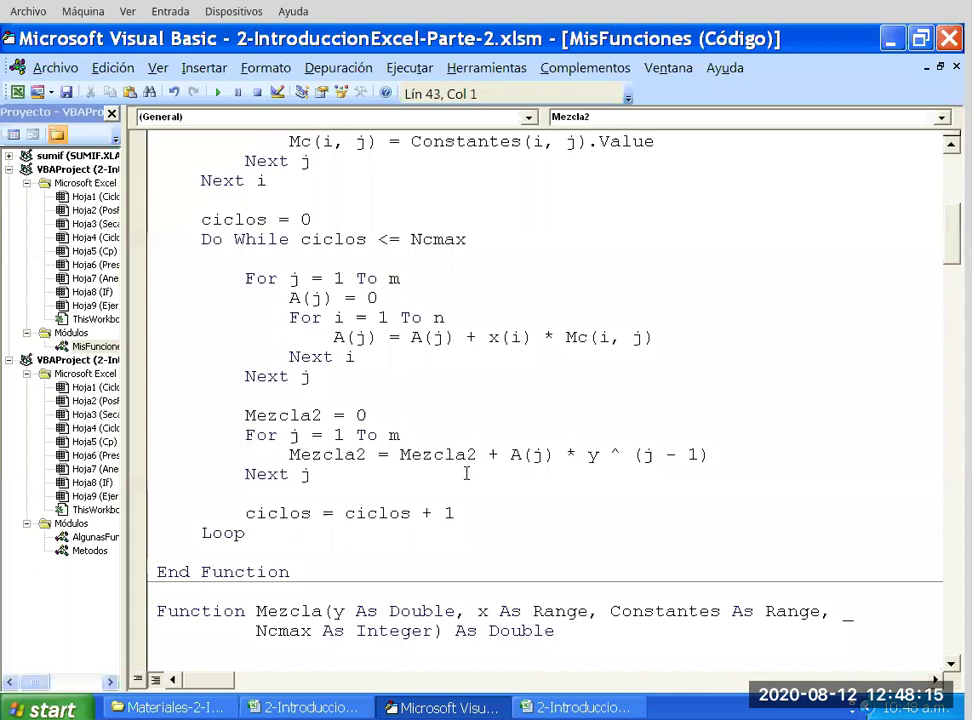
Open a blank line above the ciclos = 0 line in Mezcla2.
left_click(300, 219)
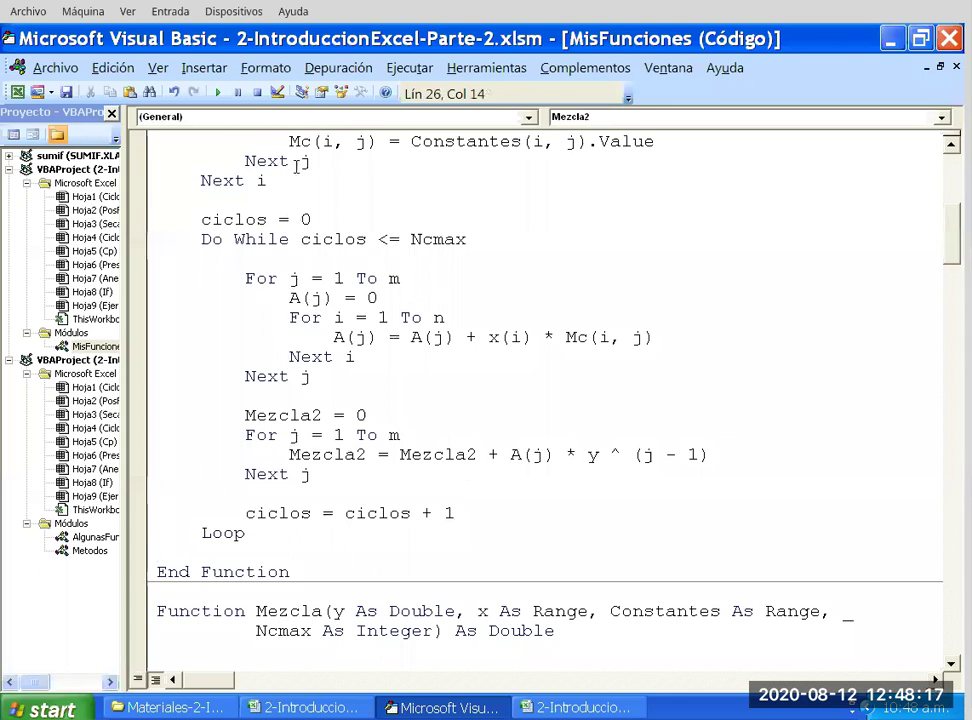
left_click(260, 200)
key("Return")
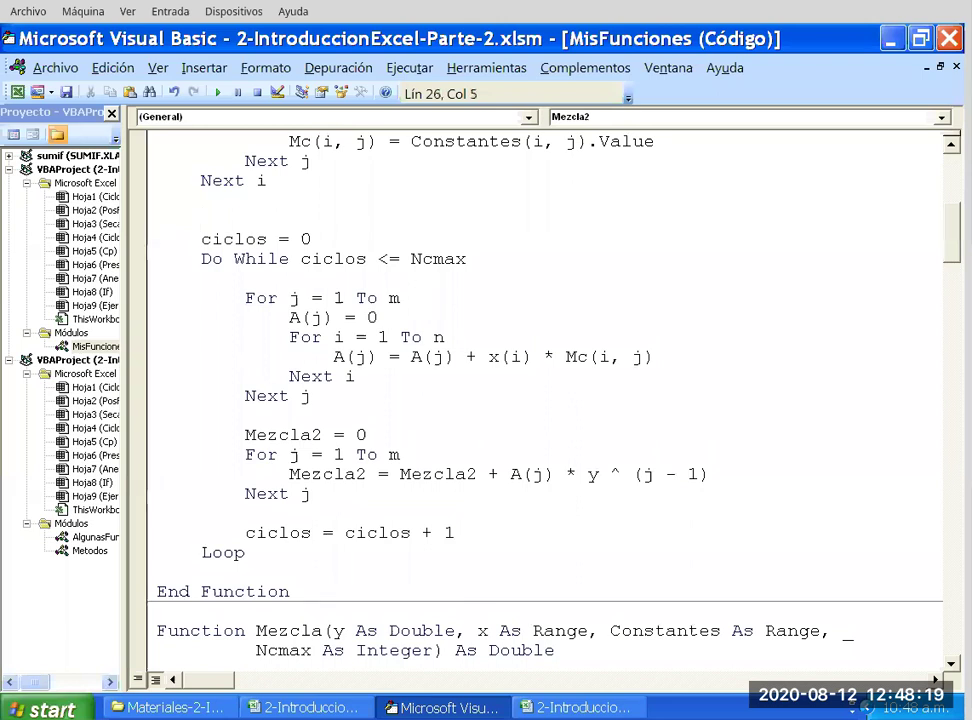
Add seg1 = Timer() above ciclos = 0 in Mezcla2.
type("seg1=")
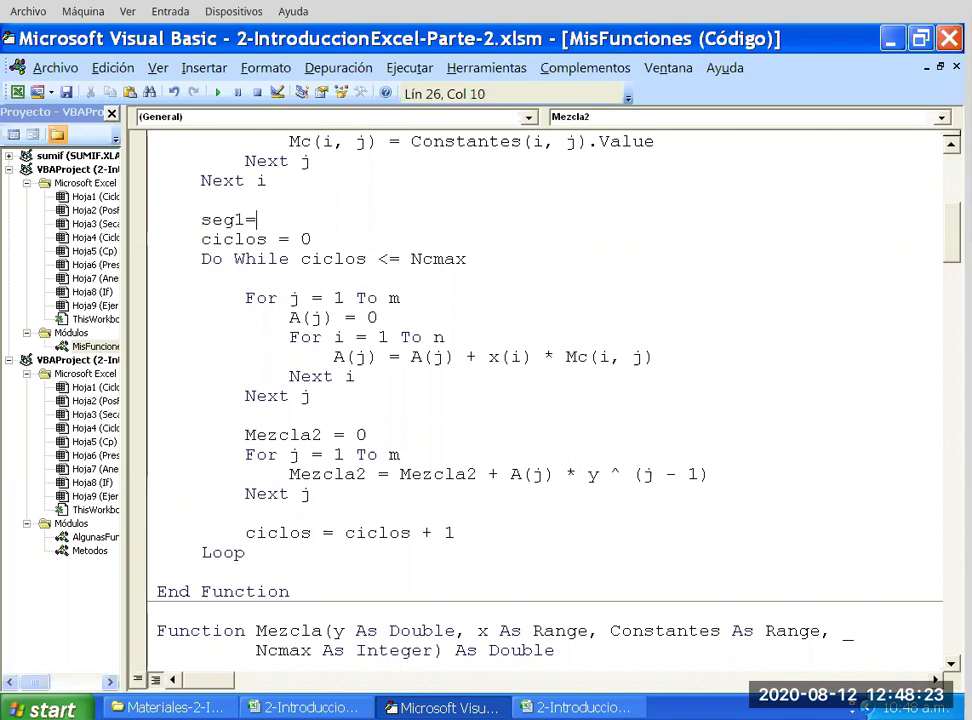
type("Timer()")
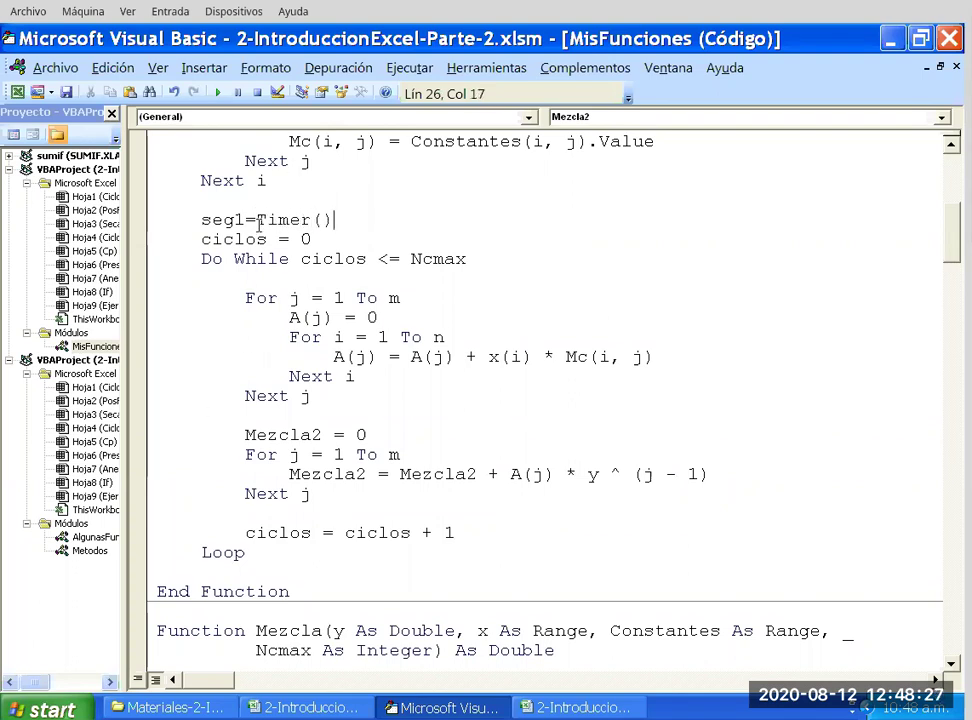
After the Loop, add seg2 = Timer() and tiempo = seg2 - seg1 before End Function.
left_click(250, 572)
key("Tab")
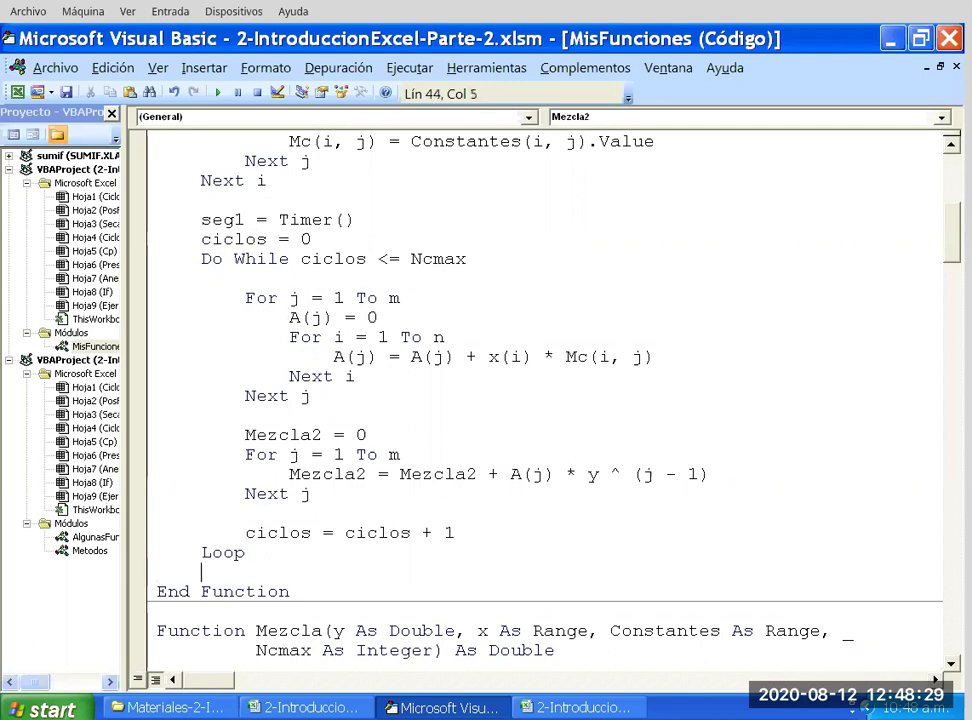
key("Return")
key("Up")
key("Return")
type("seg2 = ")
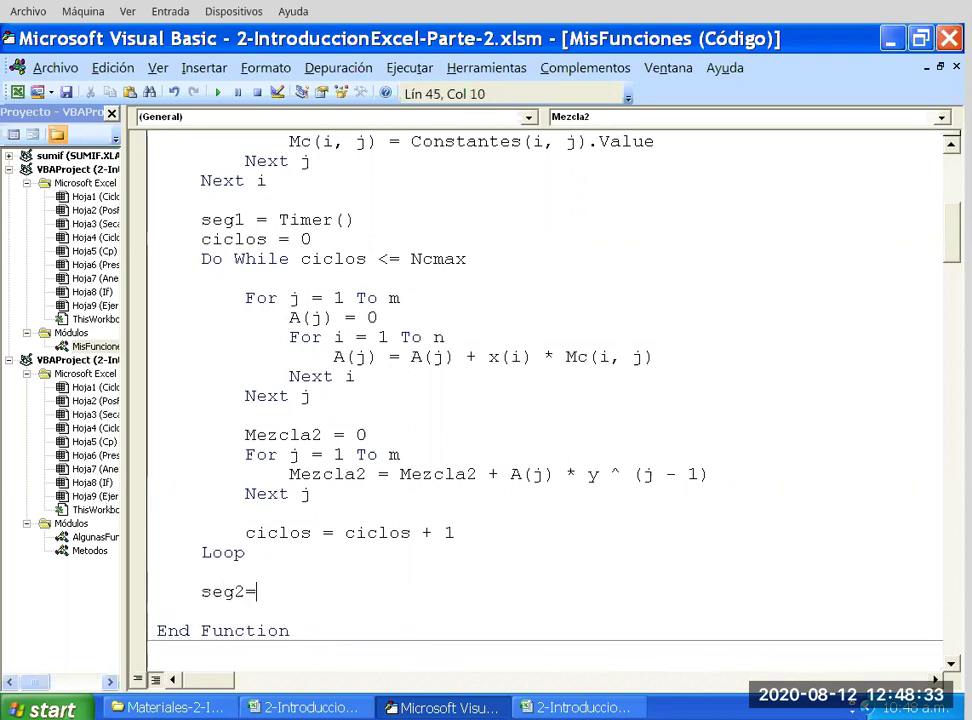
type("Timer()")
key("Return")
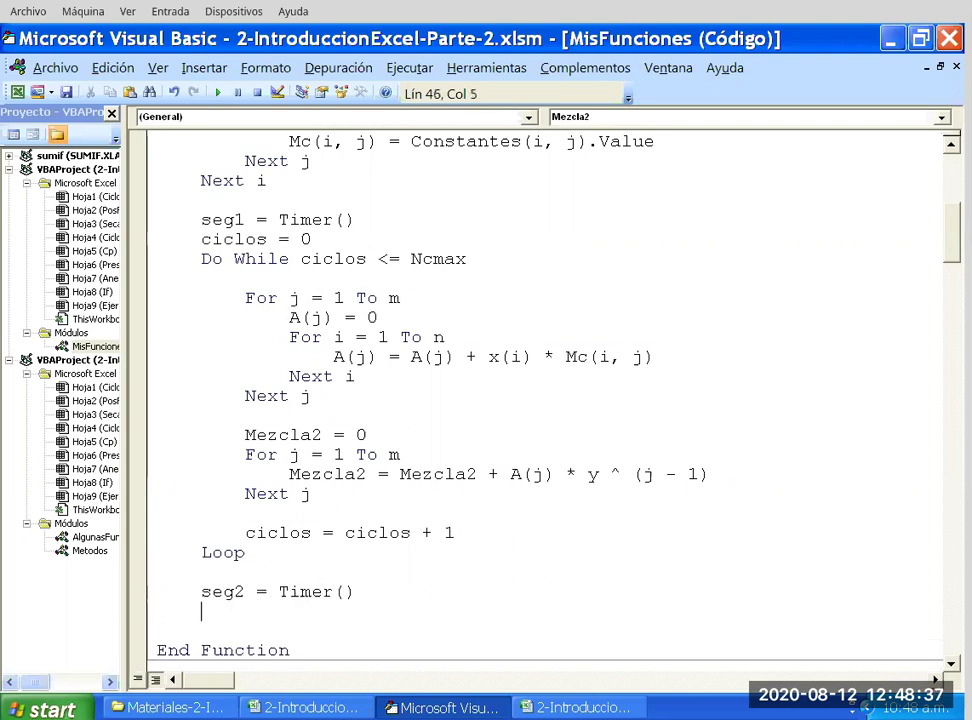
type("tiempo = seg2 - seg1")
key("Return")
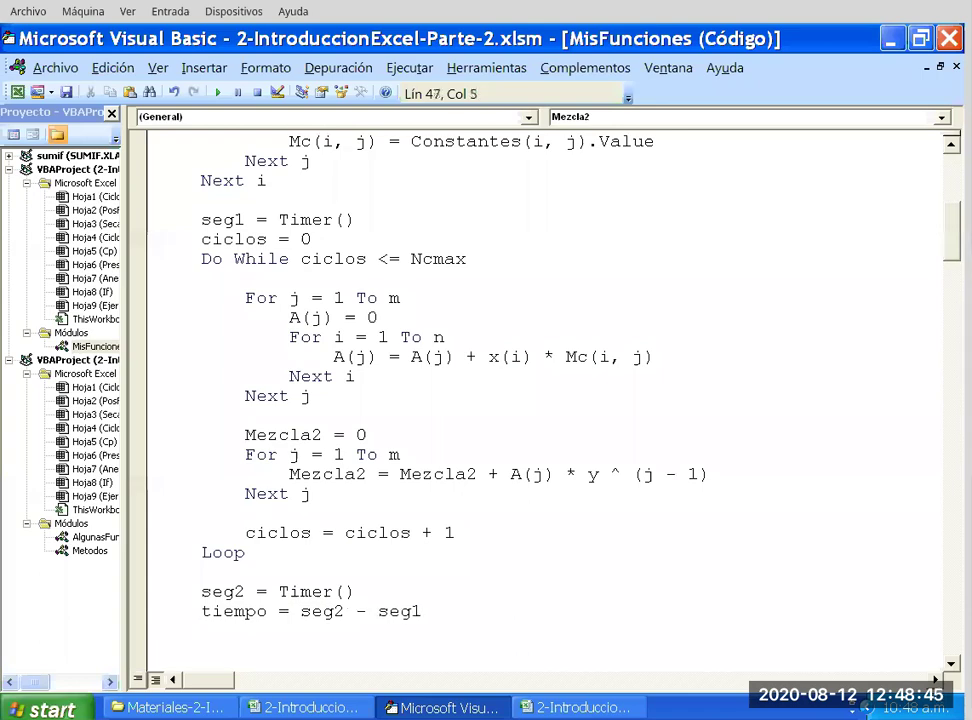
Copy the MsgBox line from the Mezcla function.
scroll(445, 516, "down", 2)
scroll(445, 516, "down", 5)
scroll(445, 516, "down", 5)
scroll(349, 530, "down", 1)
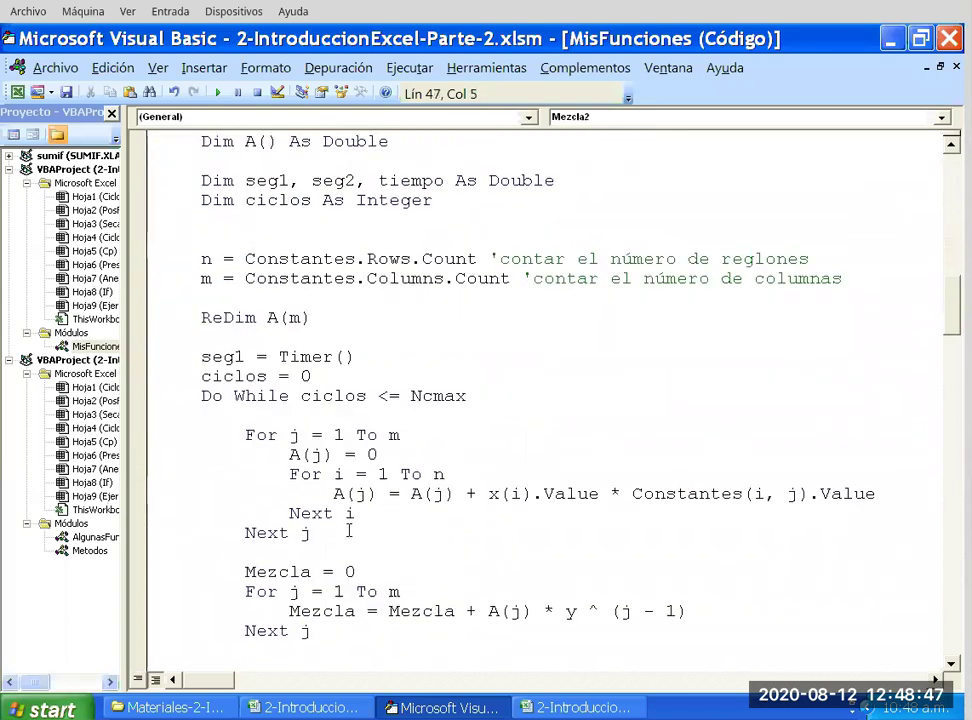
scroll(349, 530, "down", 2)
scroll(349, 530, "down", 1)
left_click_drag(676, 591, 478, 591)
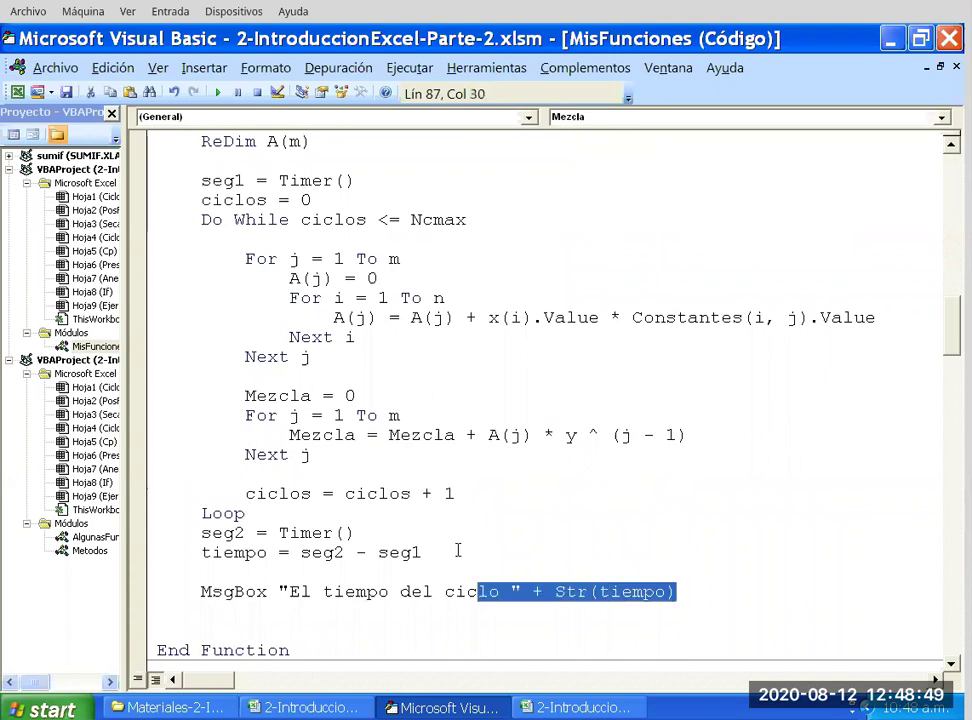
left_click(200, 591, "shift")
Paste the MsgBox line on a new line below tiempo in Mezcla2.
scroll(275, 521, "up", 6)
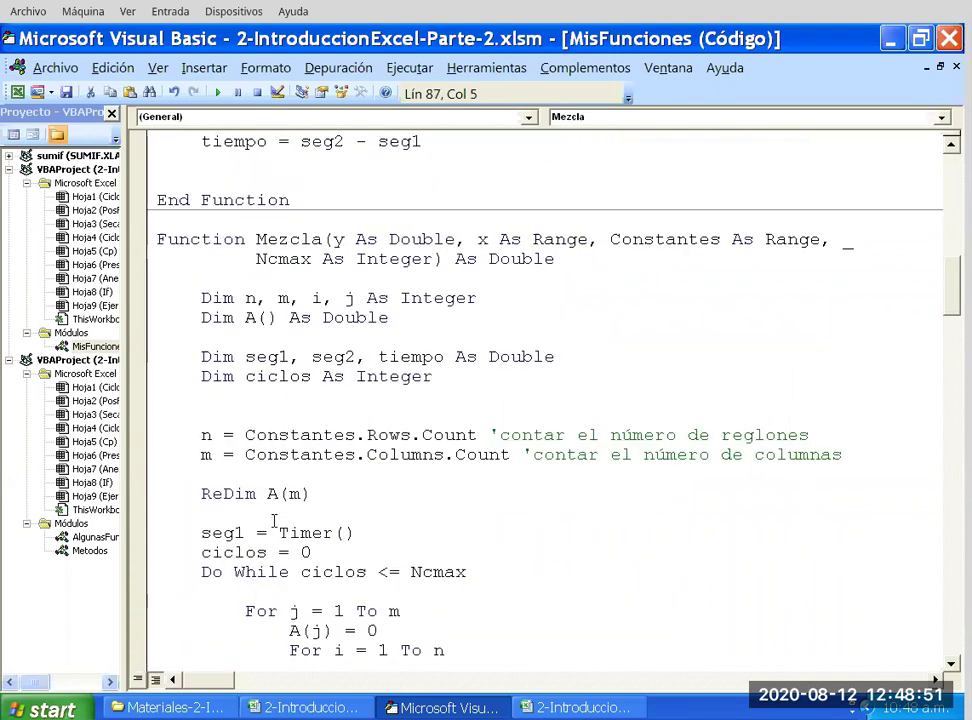
scroll(273, 520, "up", 3)
left_click(239, 316)
key("End")
key("Return")
type("MsgBox \"El tiempo del ciclo \" + Str(tiempo)")
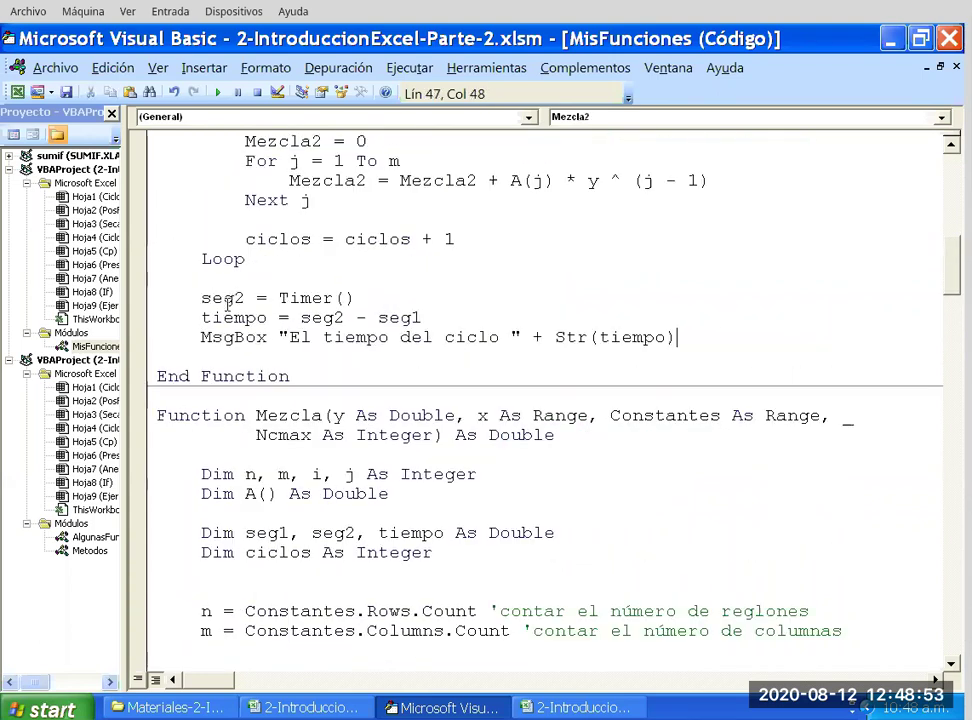
Highlight the MsgBox keyword and the "El tiempo del ciclo " message text.
left_click_drag(234, 337, 267, 337)
key("shift+Right")
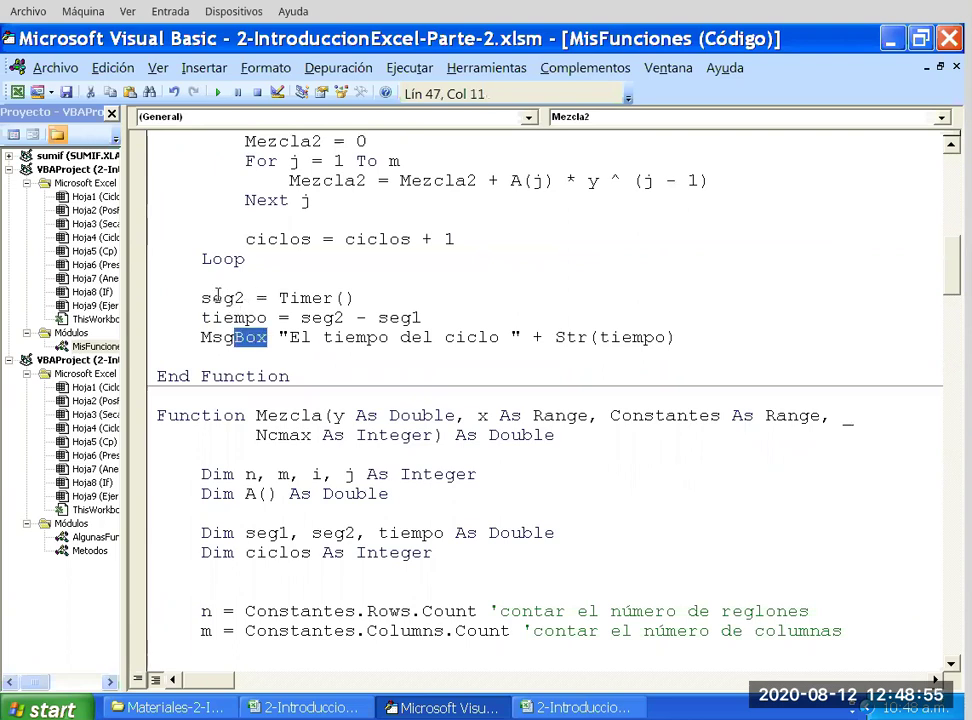
key("Home")
key("shift+Right")
key("shift+Right")
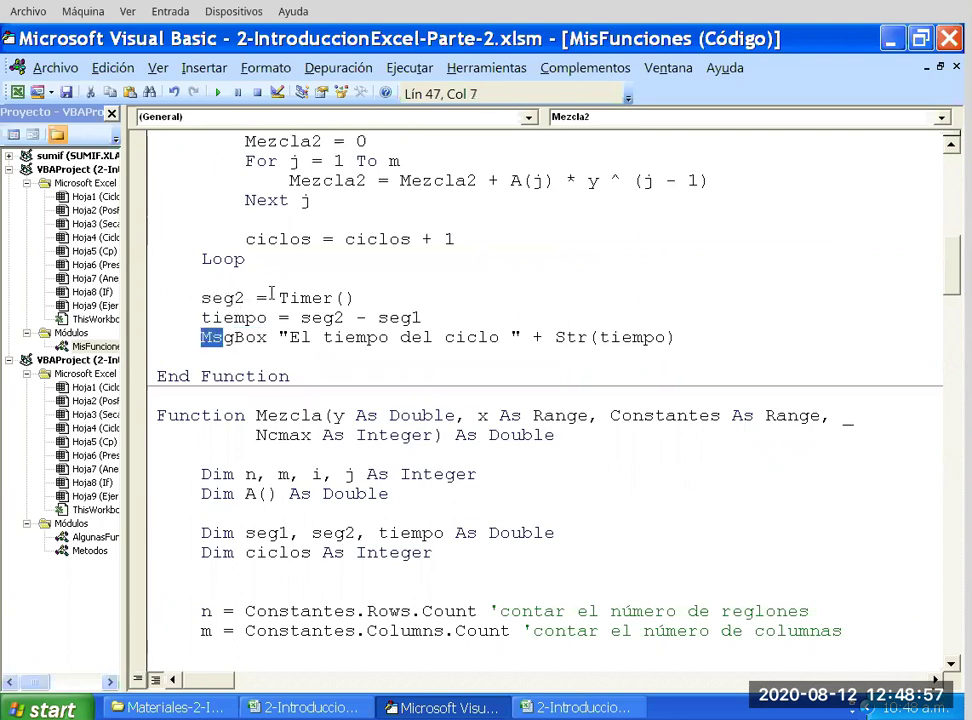
key("ctrl+Right")
key("shift+Right")
key("shift+Right")
key("shift+Right")
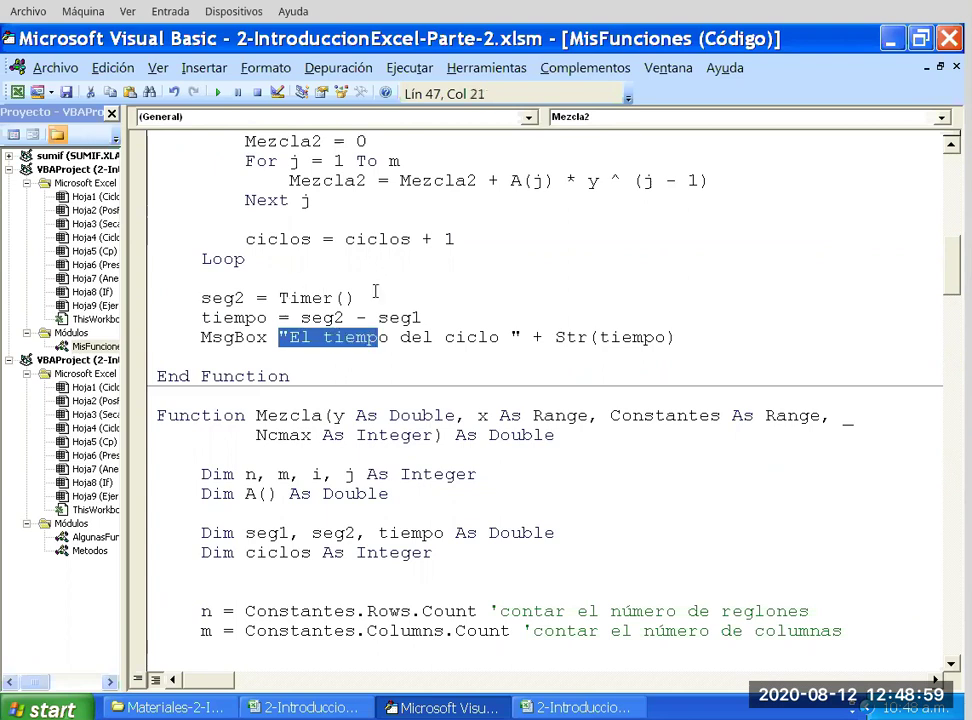
key("shift+Right")
key("shift+Right")
key("shift+Right")
key("shift+Left")
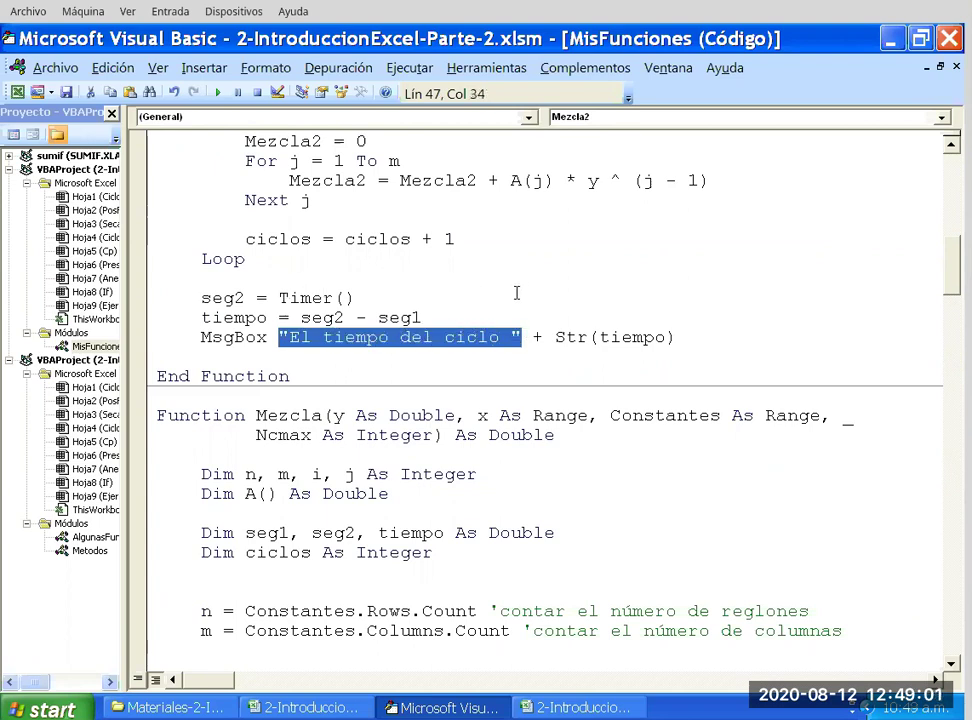
Highlight the Str conversion and the tiempo variable in the pasted line.
key("ctrl+Right")
key("ctrl+Right")
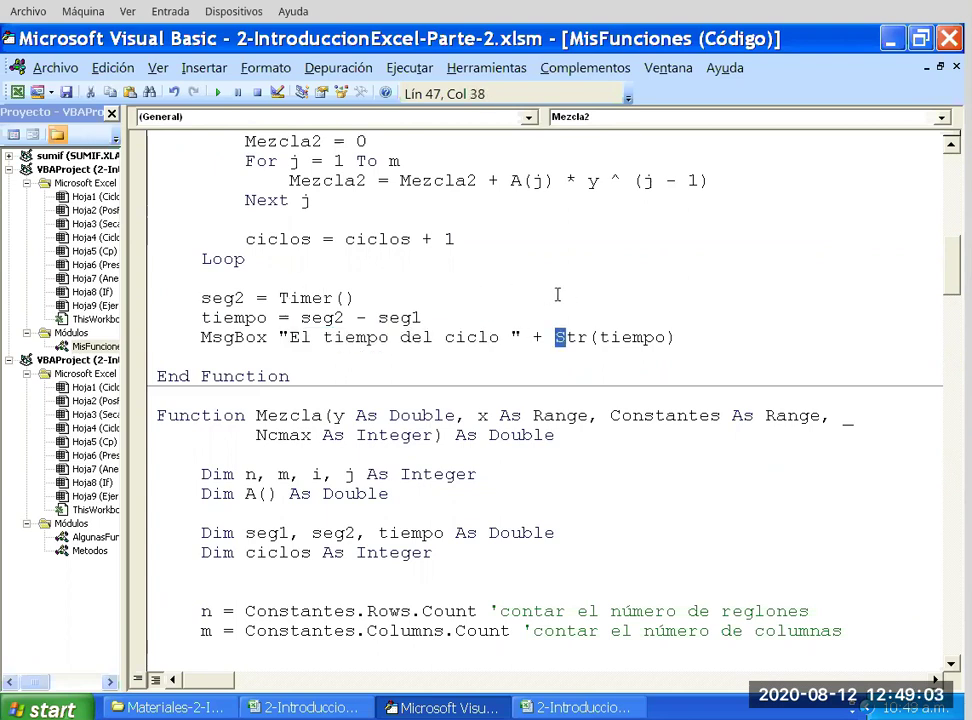
key("shift+Right")
key("shift+Right")
key("shift+Right")
key("Right")
key("shift+Right")
key("shift+Right")
key("shift+Right")
key("shift+Right")
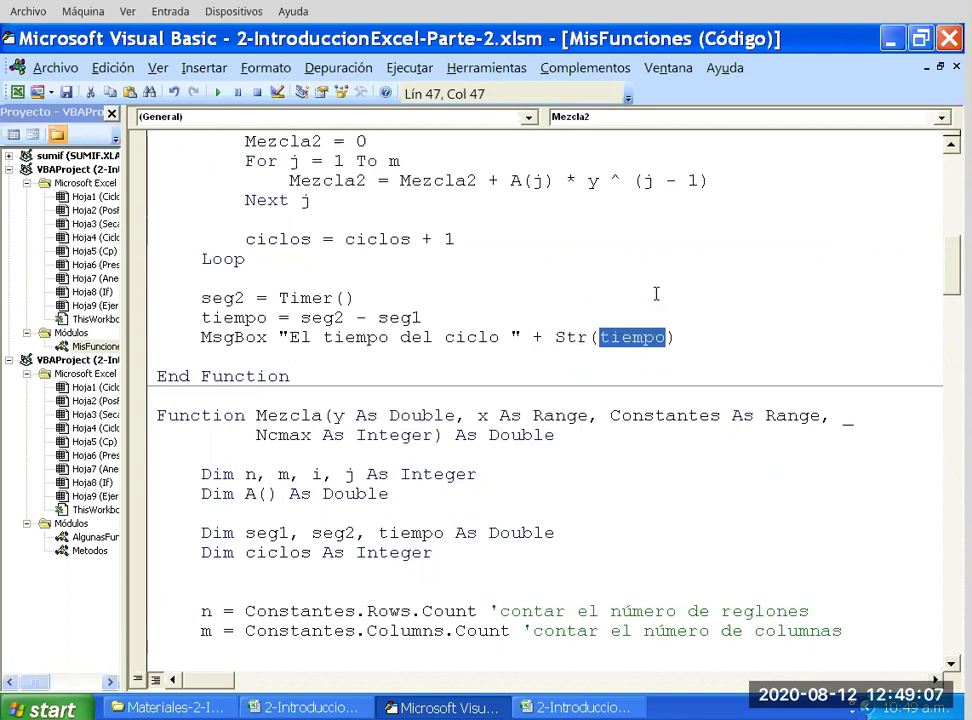
key("End")
scroll(560, 350, "up", 1)
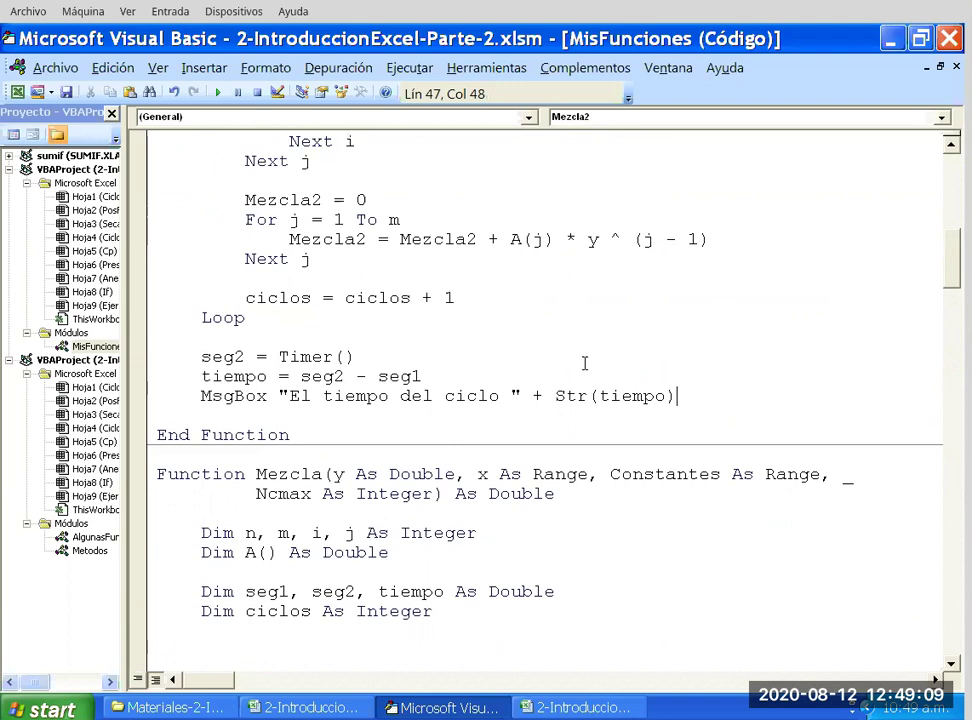
scroll(410, 280, "up", 4)
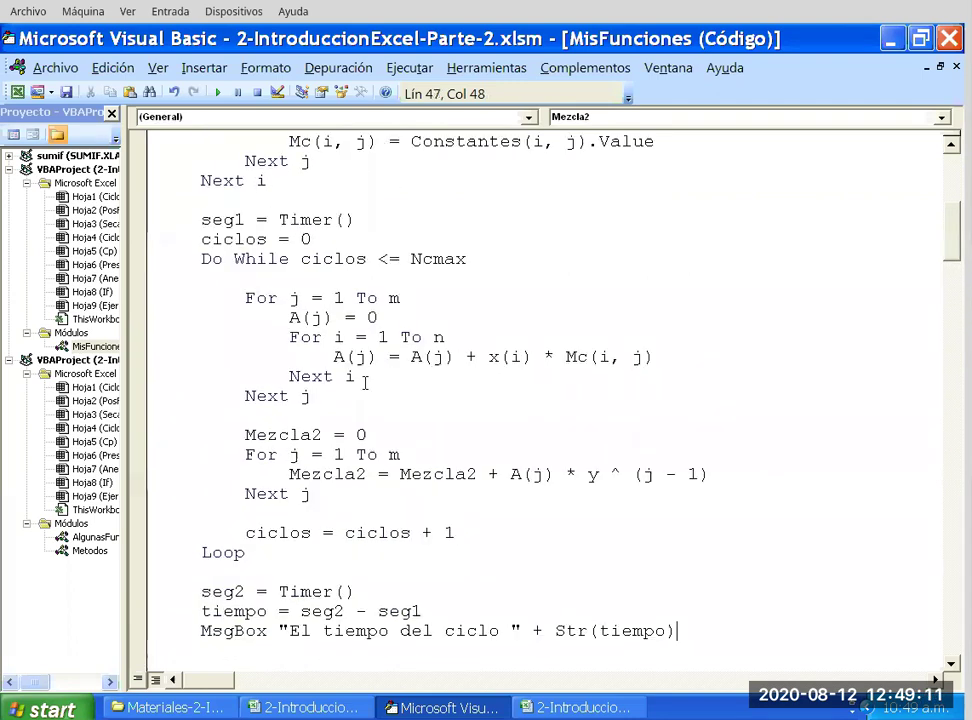
scroll(365, 383, "down", 1)
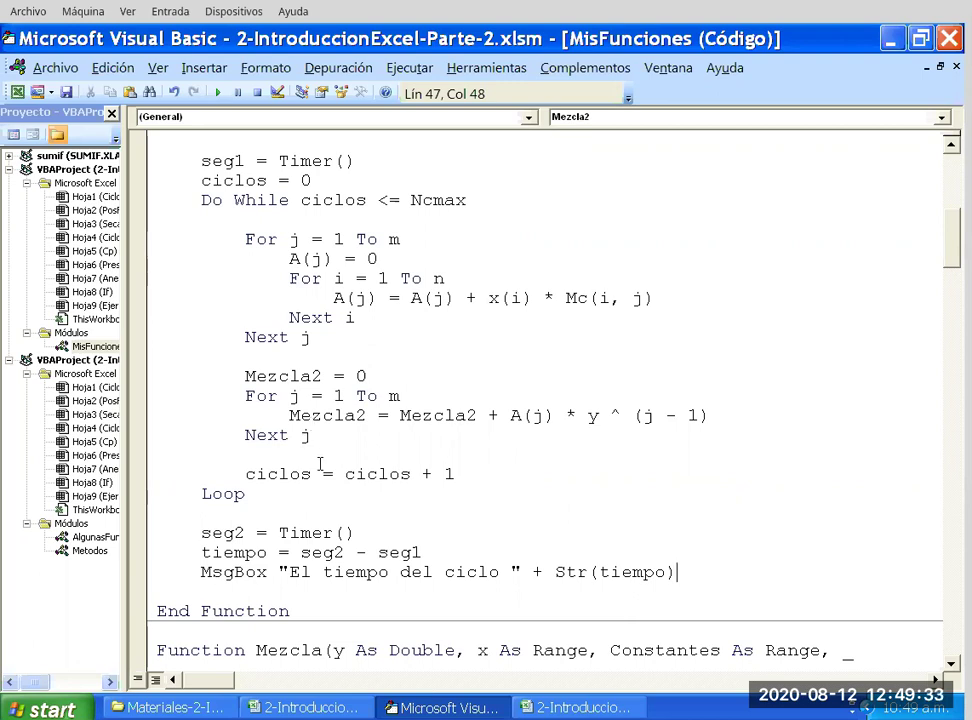
Back in Excel, re-enter E33's Mezcla2 formula and close the timing message.
key("alt+F11")
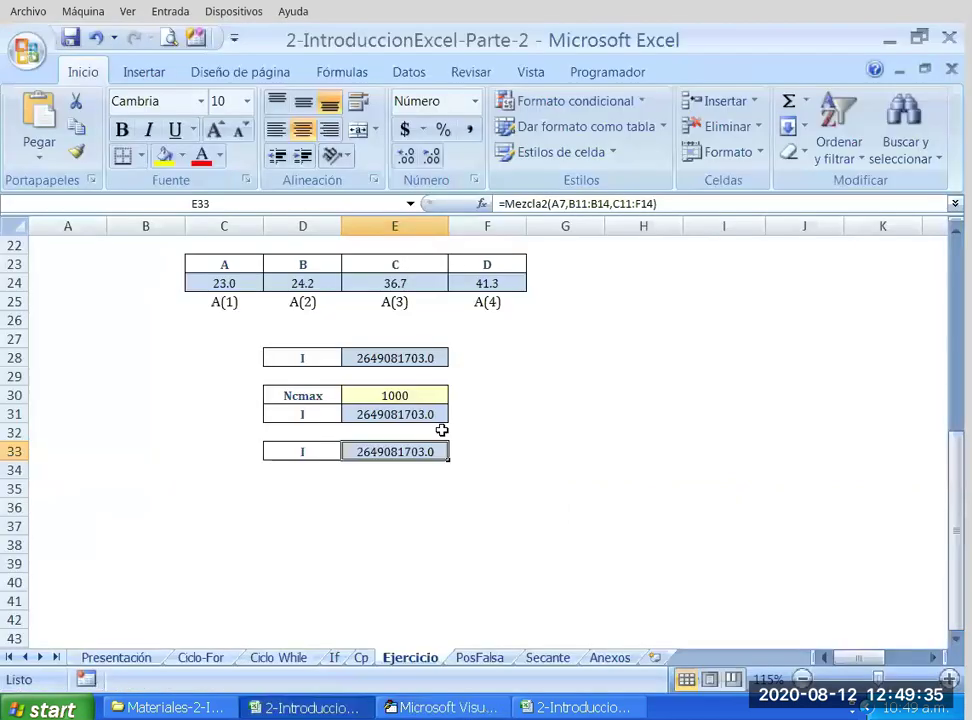
key("F2")
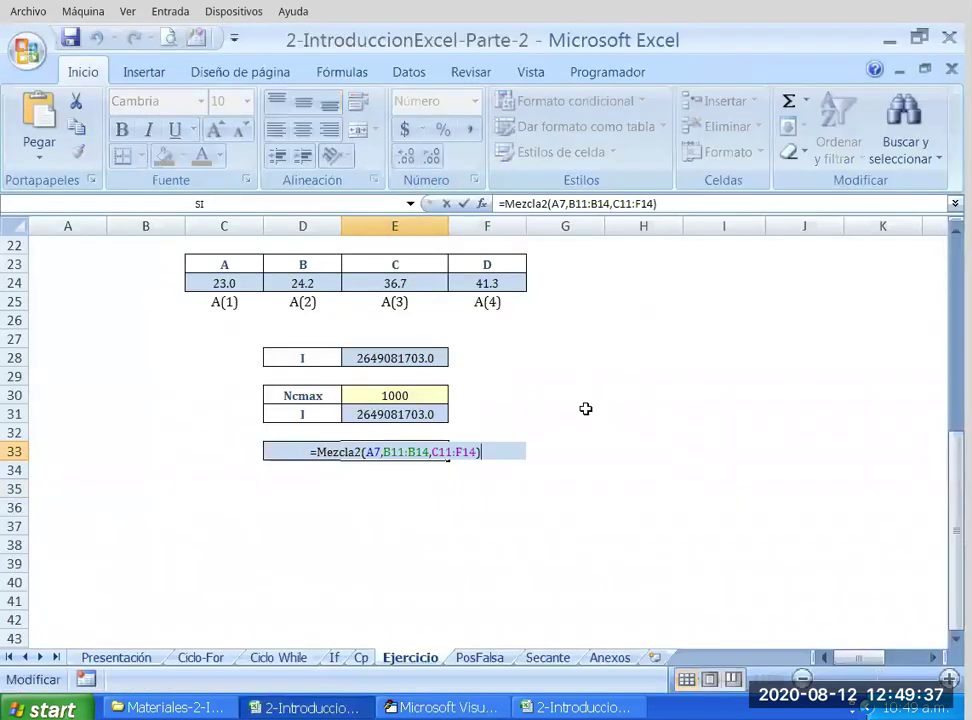
key("Return")
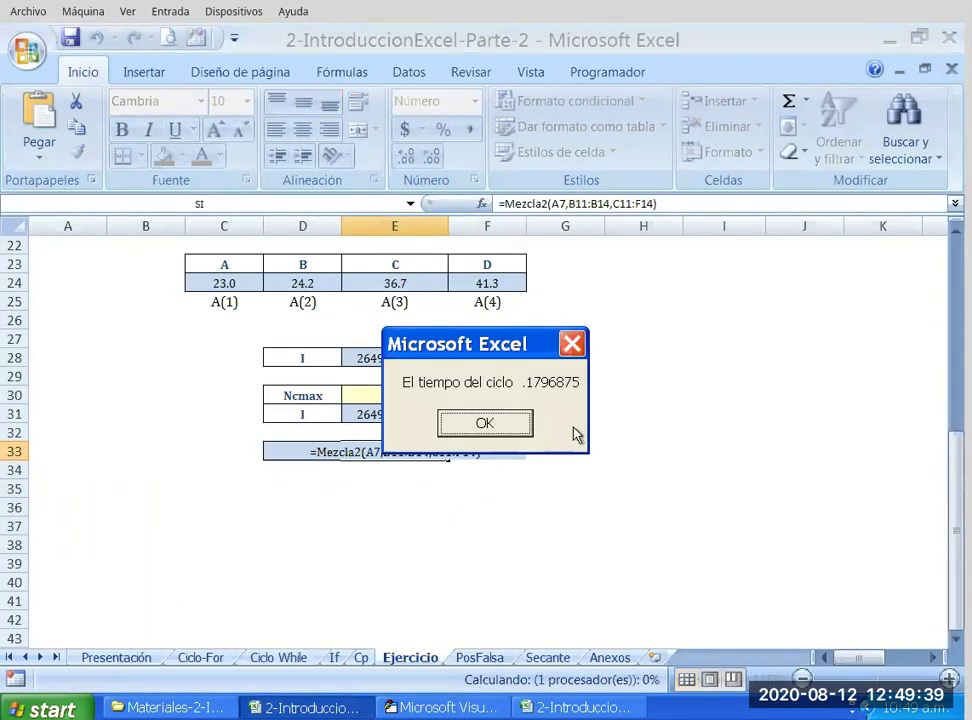
key("Return")
Delete the #¡VALOR! formula in E33 and start typing =Mezcla2(.
key("Down")
key("Right")
key("Up")
key("Left")
key("Up")
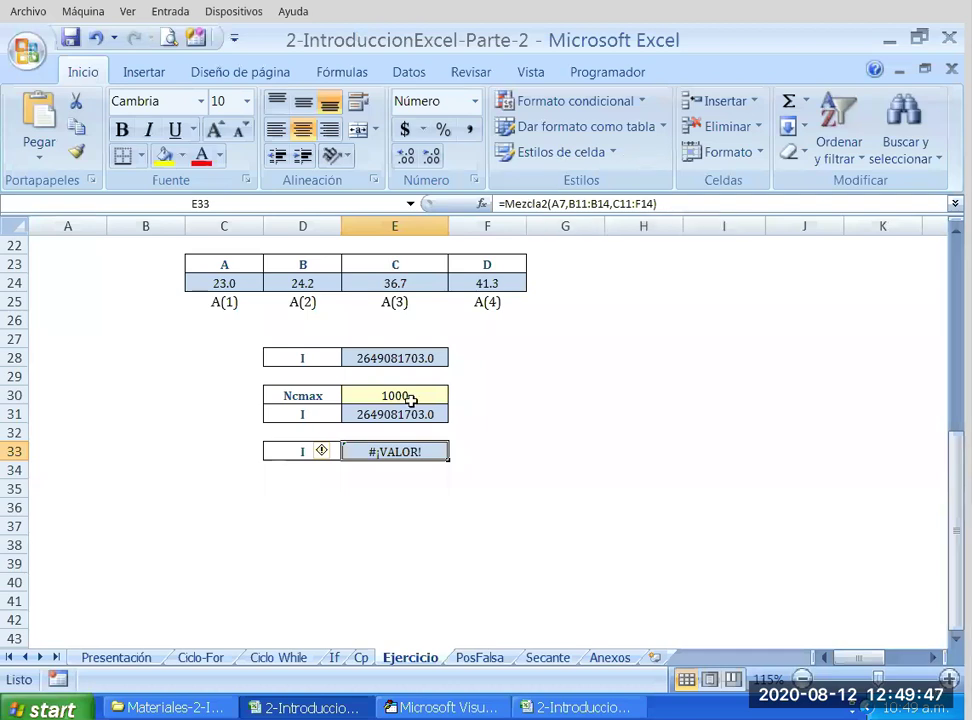
key("Delete")
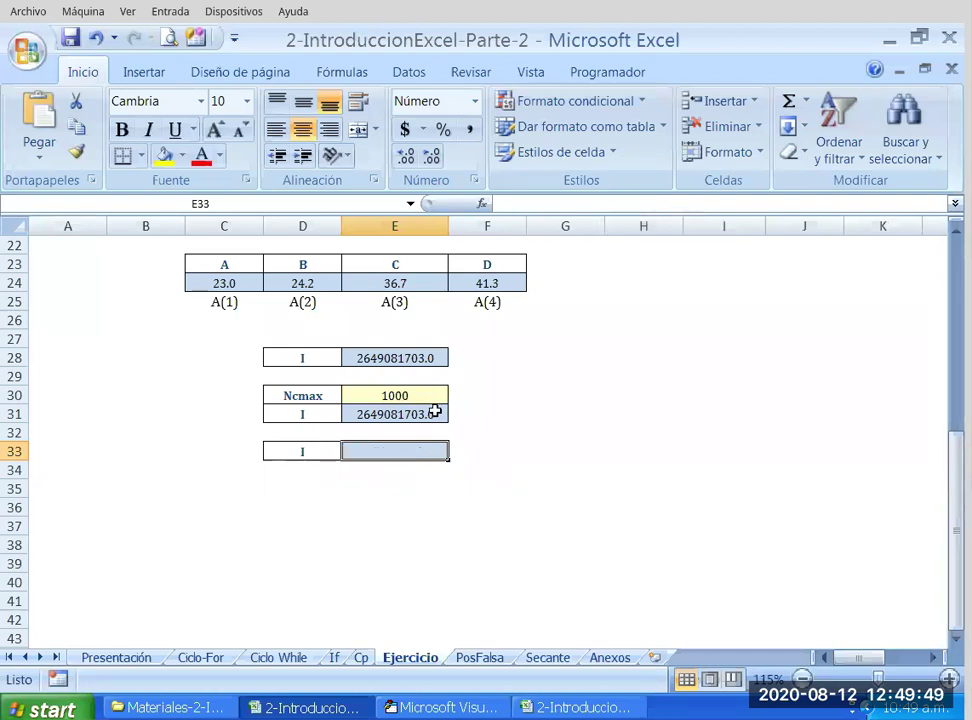
type("=Mezcla2(")
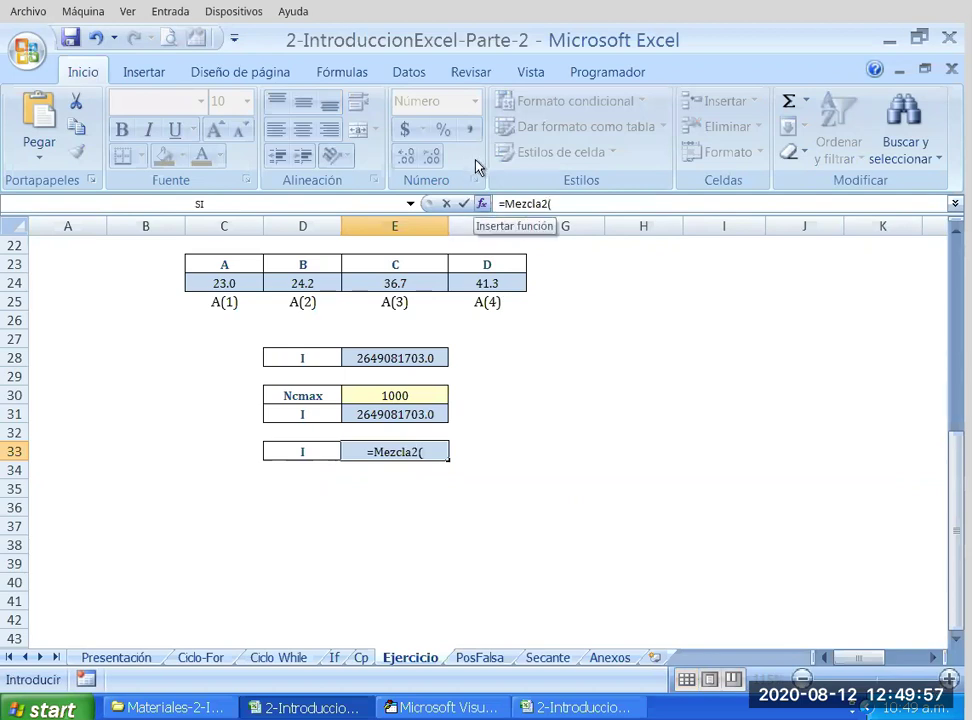
In Mezcla2's Function Arguments, set Y to A7 and Tabx to B11:B14.
left_click(481, 203)
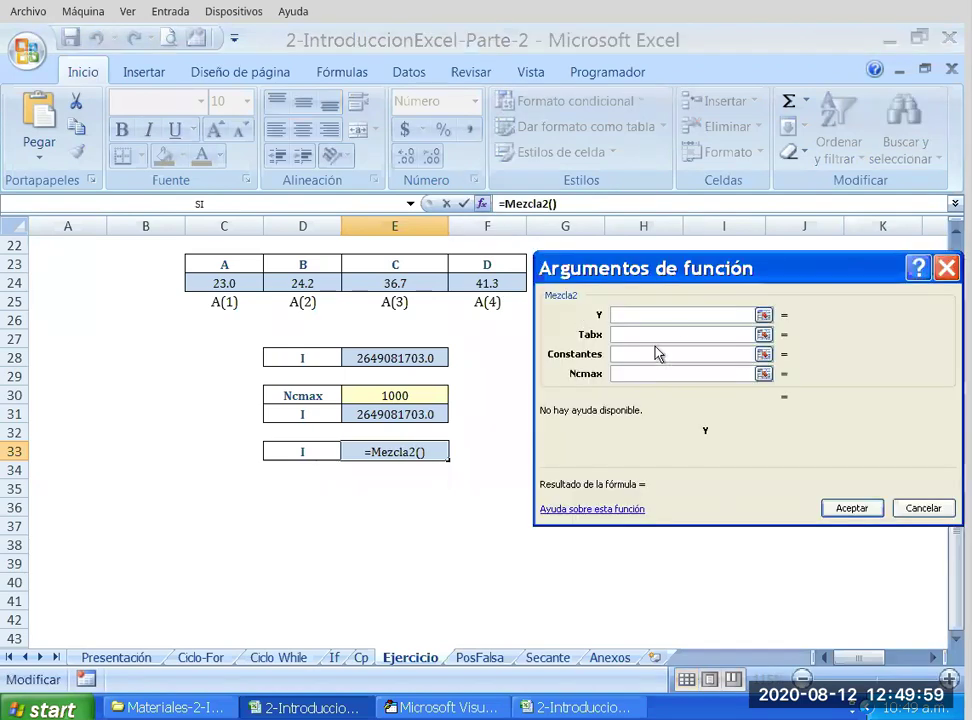
left_click(764, 314)
scroll(330, 347, "up", 4)
scroll(67, 265, "up", 2)
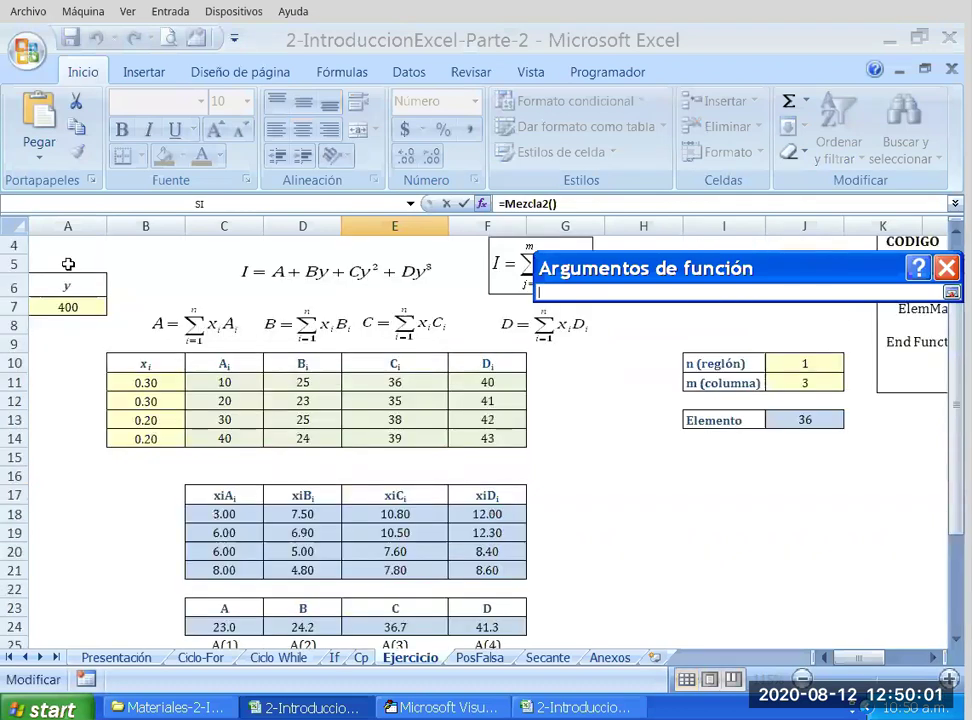
left_click(67, 307)
left_click(951, 292)
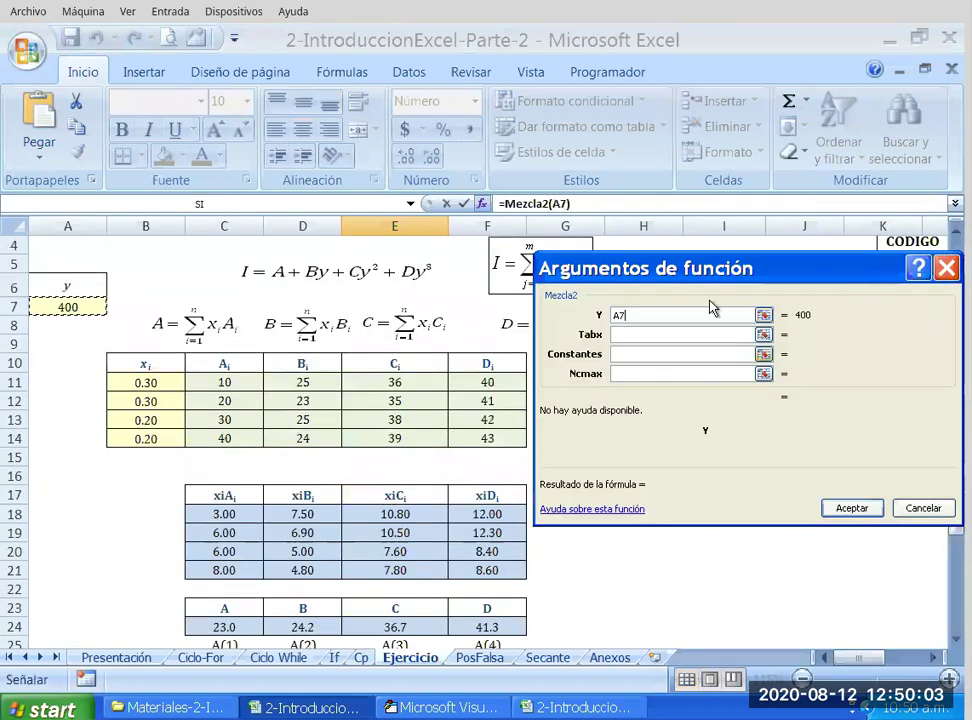
left_click(762, 332)
left_click_drag(145, 382, 145, 438)
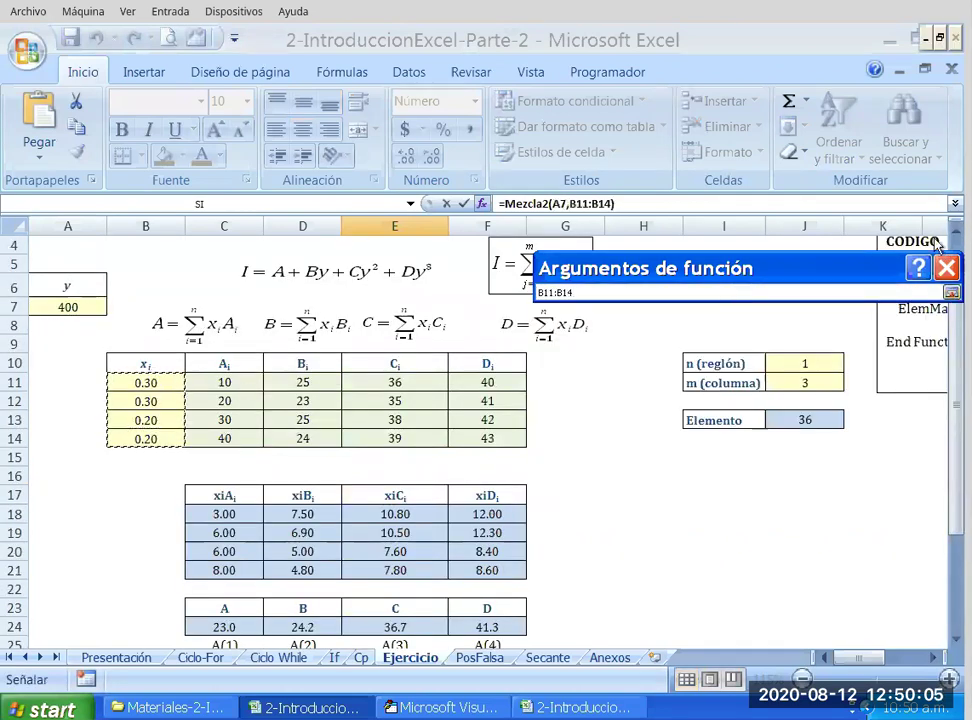
left_click(951, 292)
Set Constantes to C11:F14 and Ncmax to E30, confirm, and close the .01171875 timing message.
left_click(764, 353)
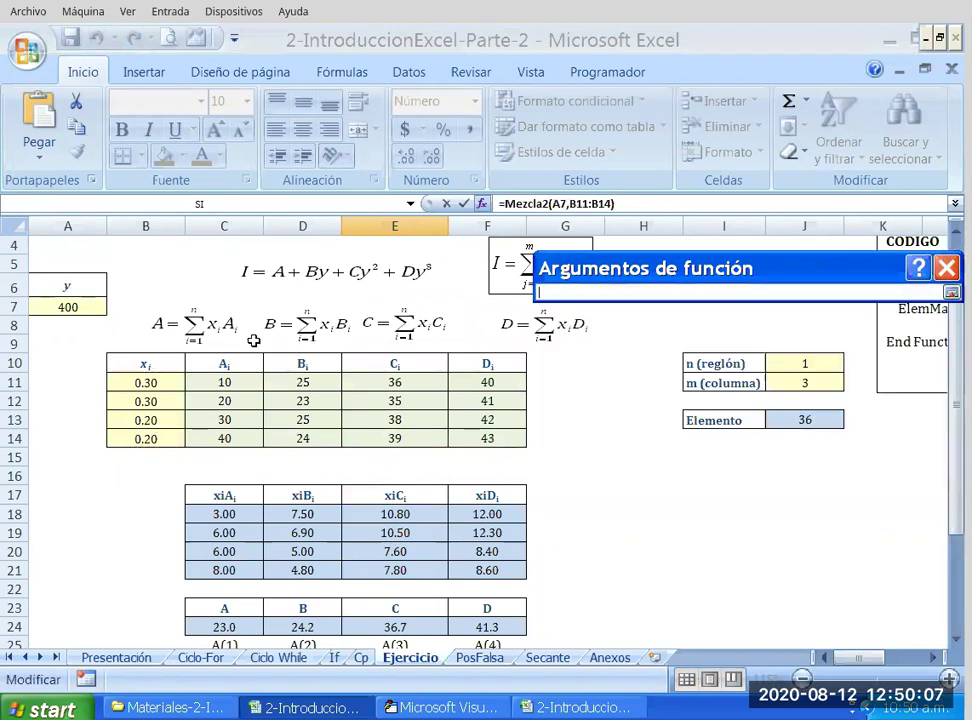
left_click_drag(224, 382, 487, 438)
left_click(951, 292)
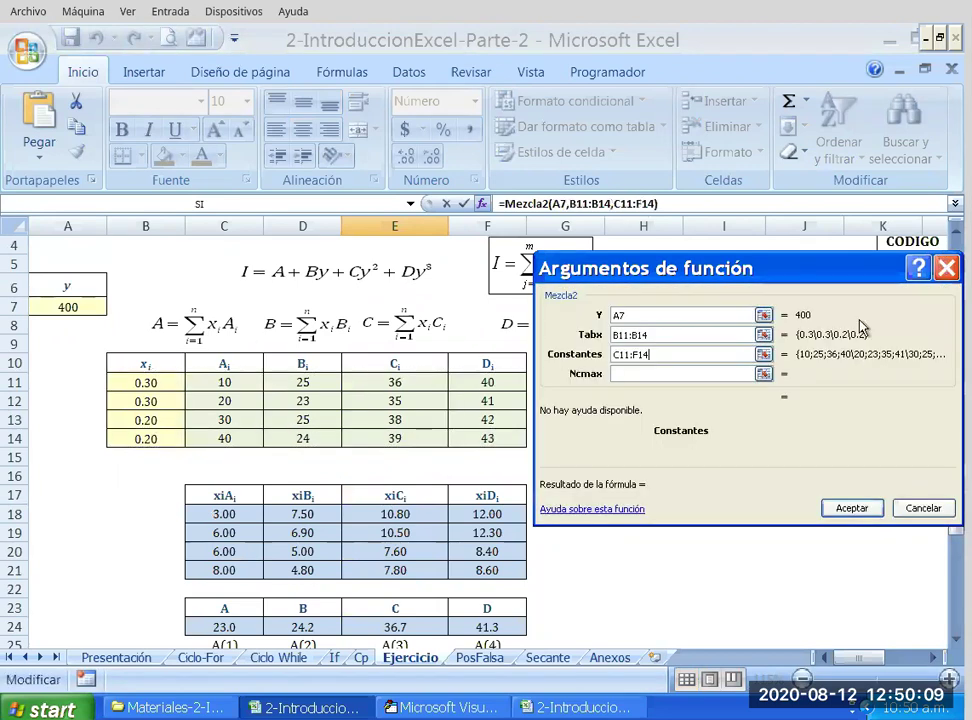
left_click(764, 373)
scroll(391, 408, "down", 5)
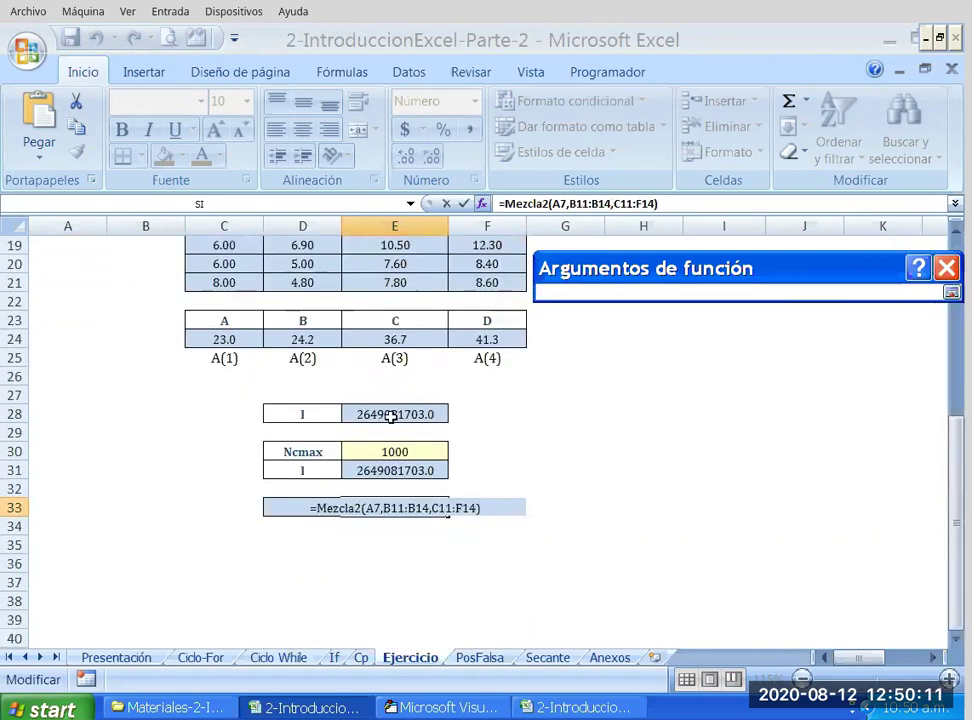
left_click(395, 451)
key("Return")
key("Return")
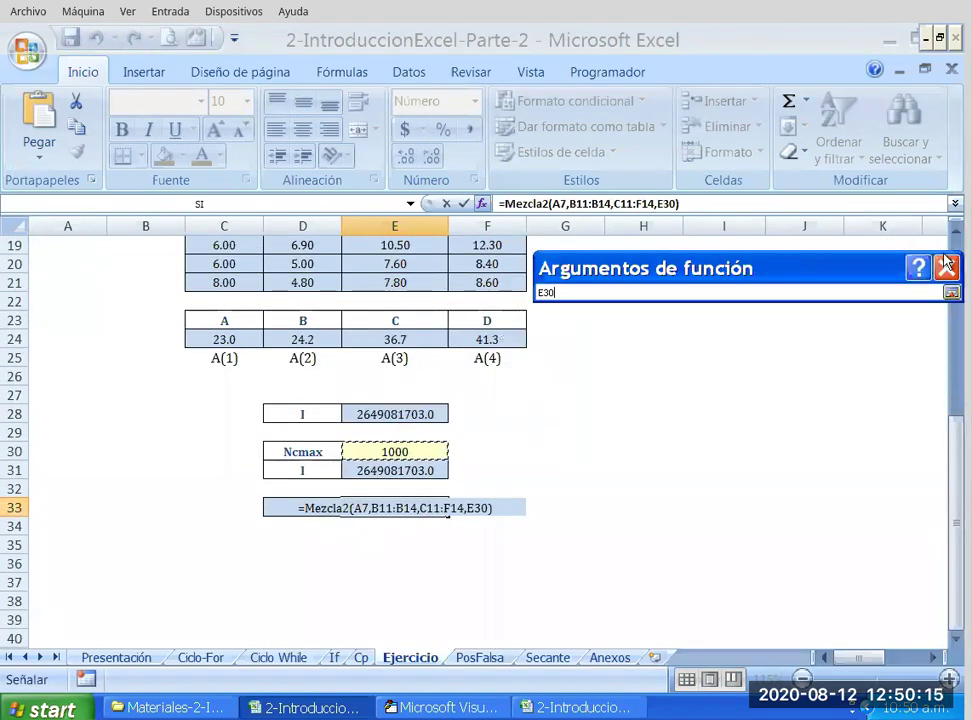
left_click(951, 292)
key("Return")
key("Return")
key("Return")
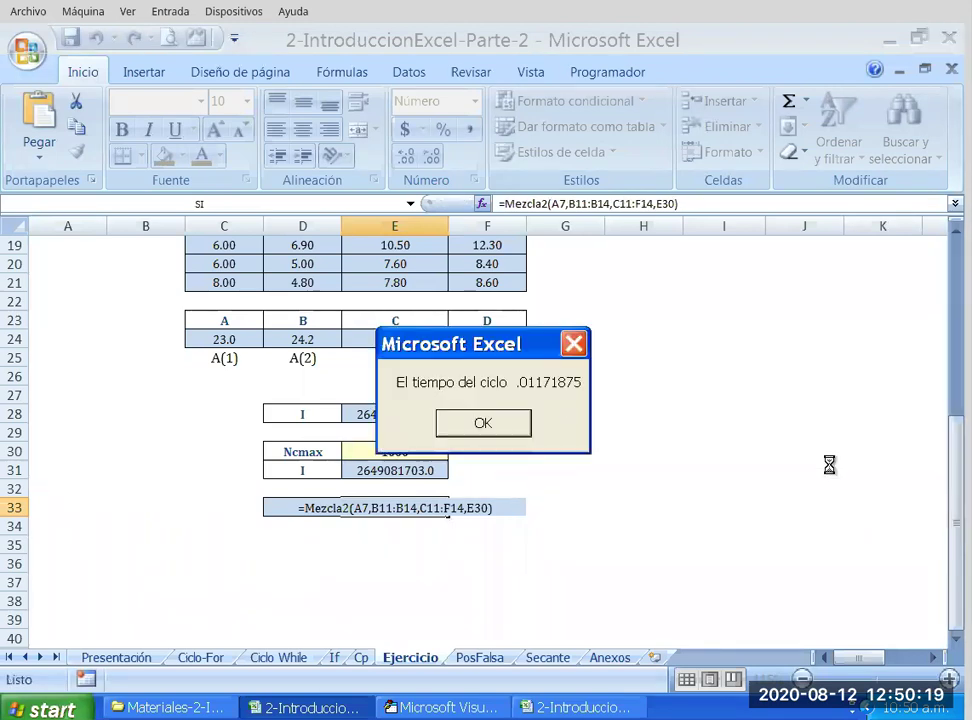
key("Return")
left_click(566, 451)
Recalculate Mezcla in E31, closing its .16015625 cycle time message.
scroll(475, 419, "down", 2)
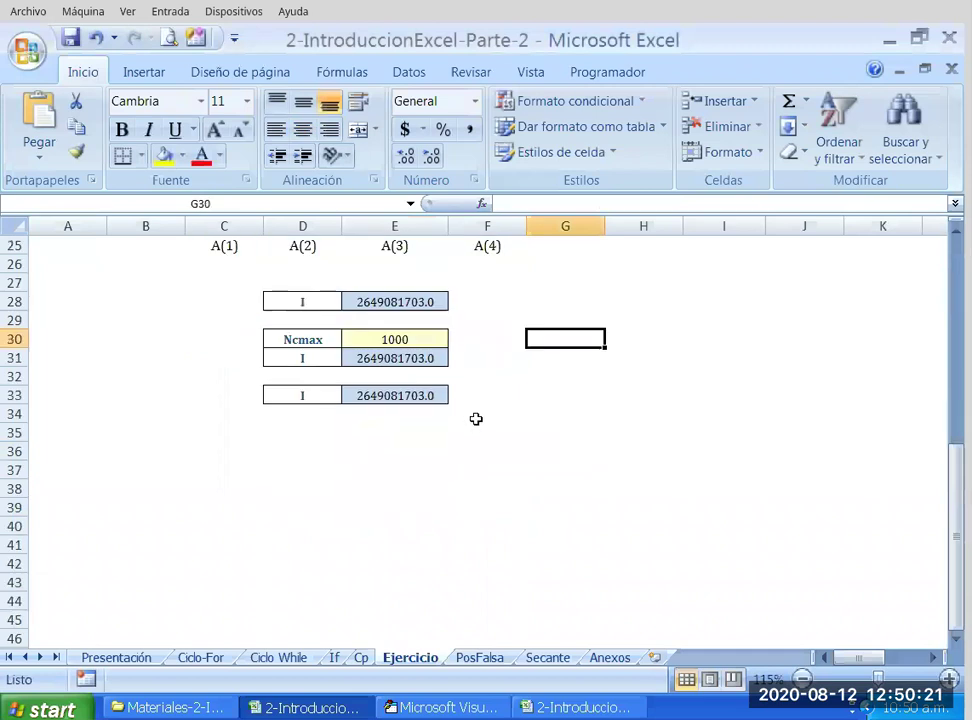
scroll(480, 425, "up", 1)
left_click(487, 469)
left_click(400, 394)
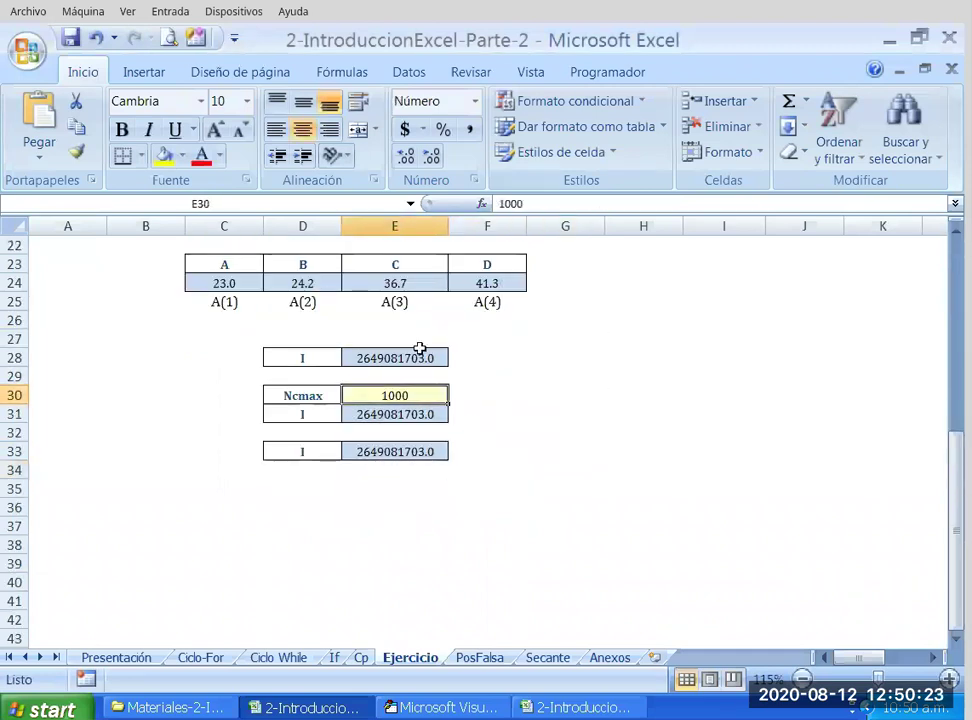
key("Down")
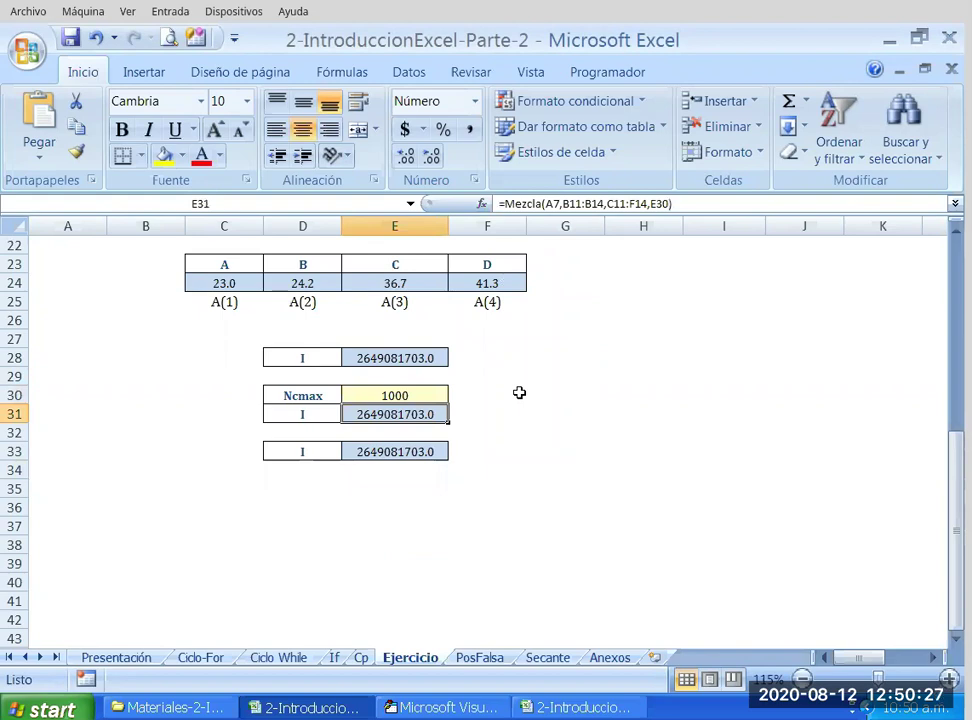
key("F2")
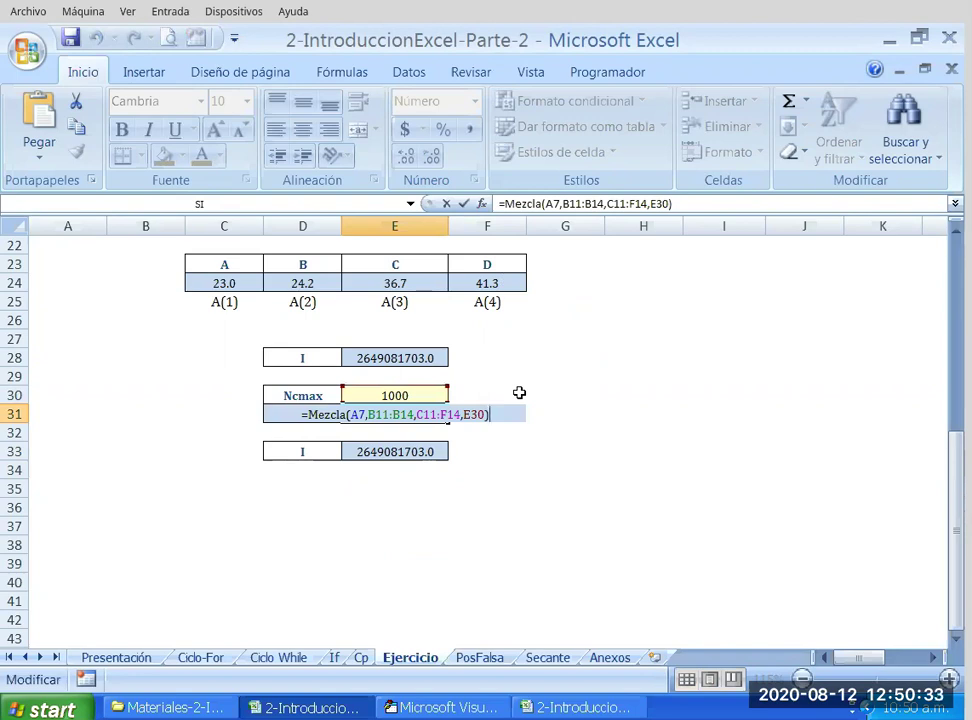
key("Return")
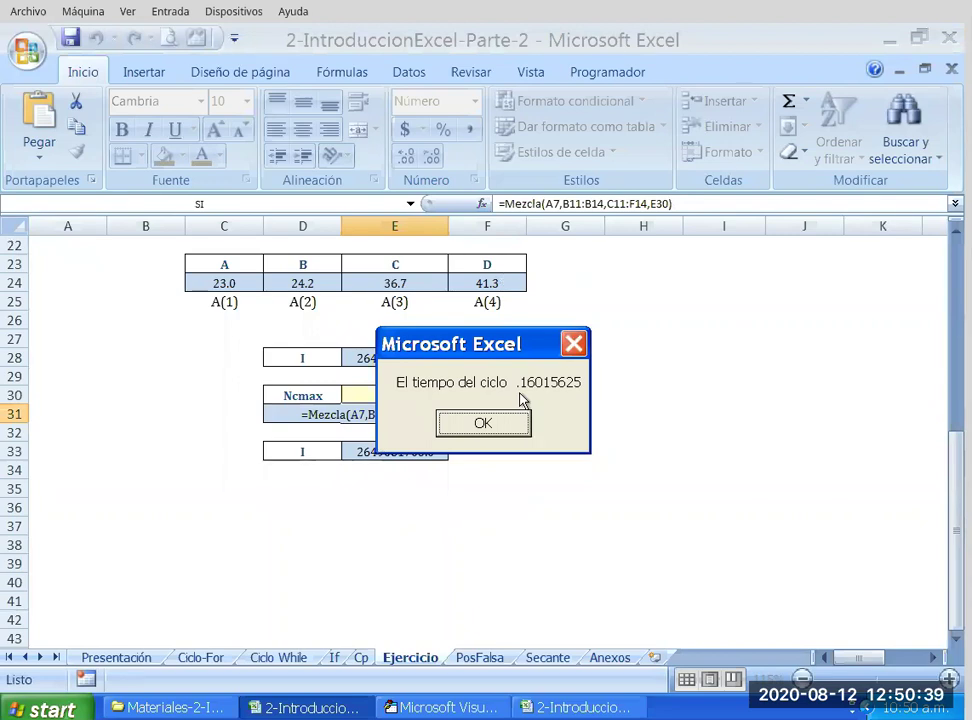
key("Return")
key("Return")
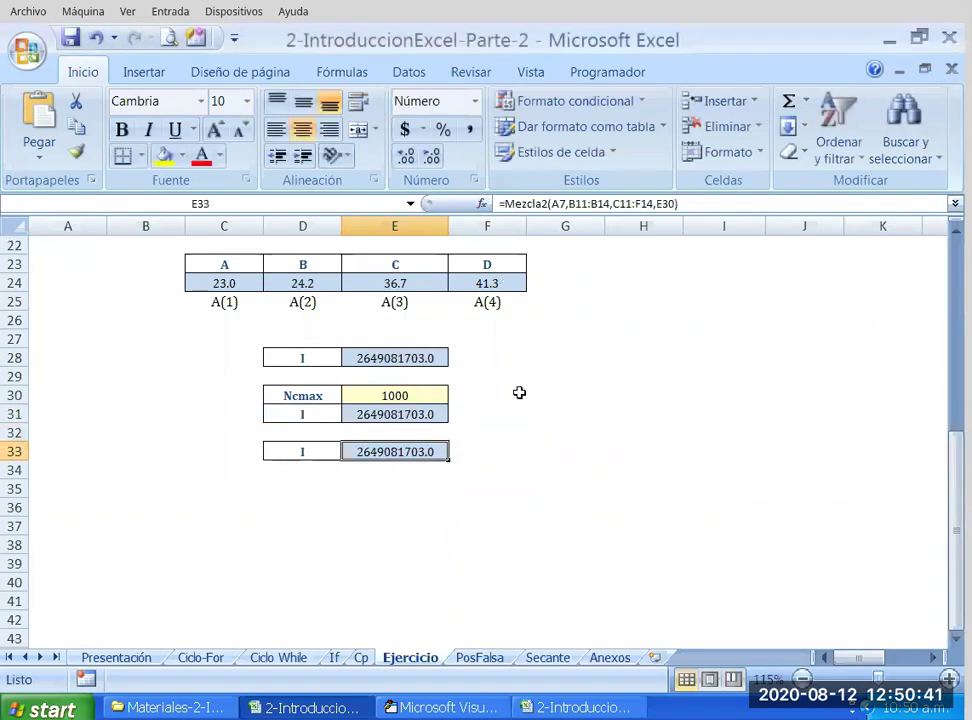
Recalculate Mezcla2 in E33, which reports a cycle time of 0.
key("F2")
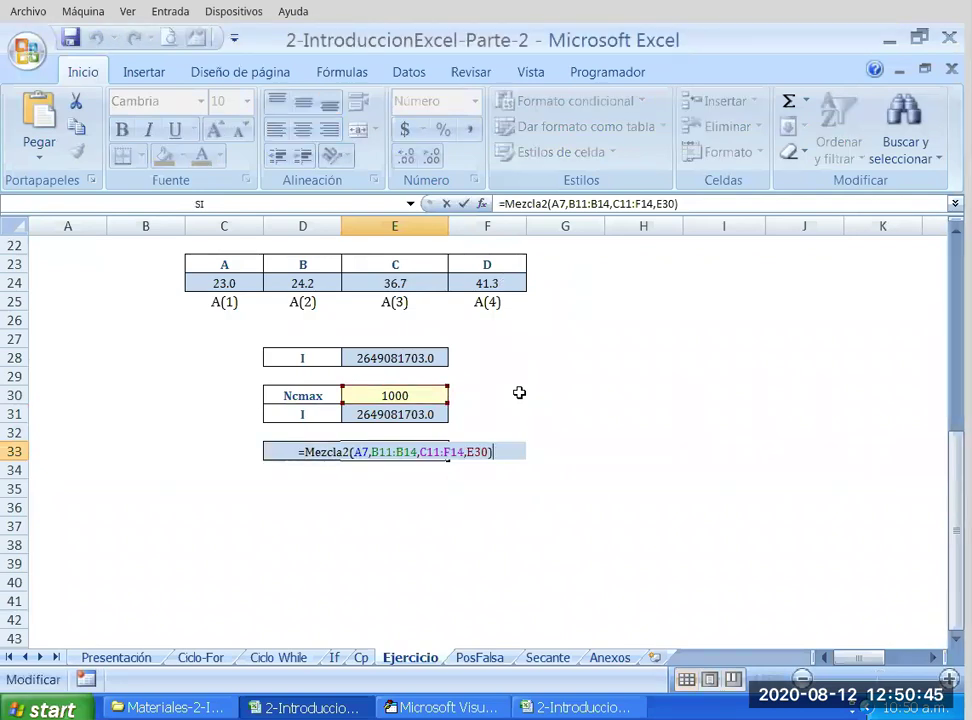
key("Return")
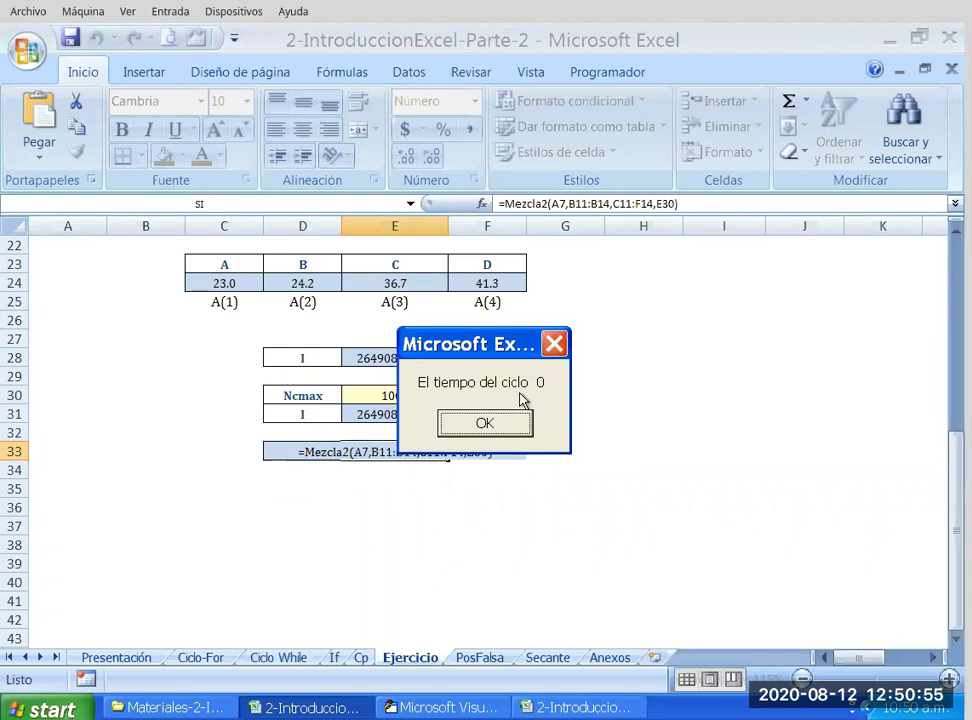
key("Return")
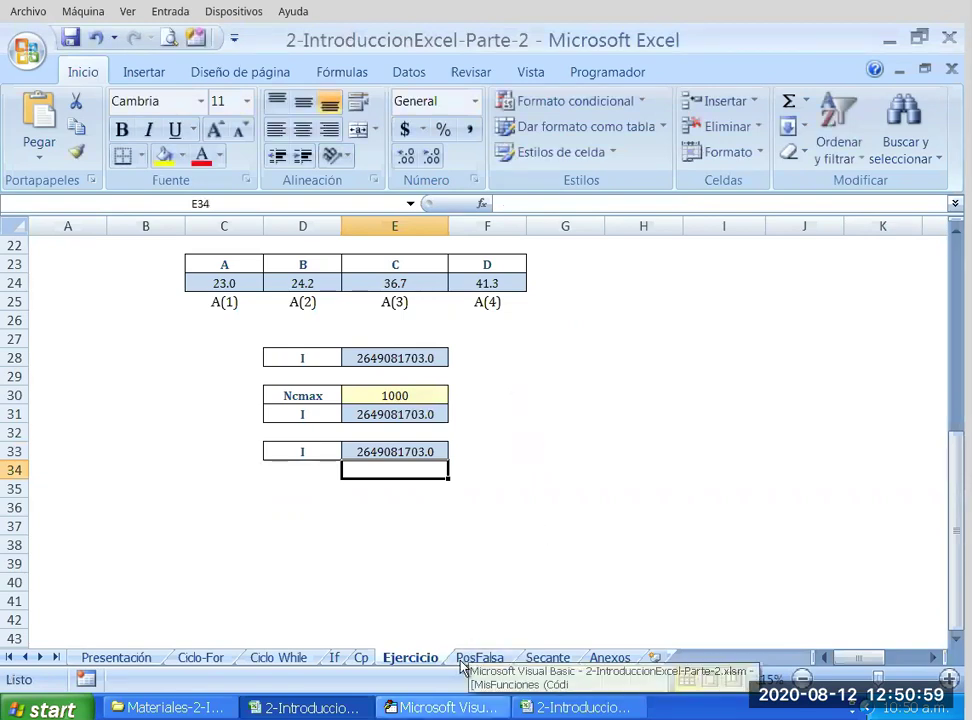
Select the Mezcla and Mezcla2 result rows D31:E33, glancing at the VBA code.
left_click(482, 525)
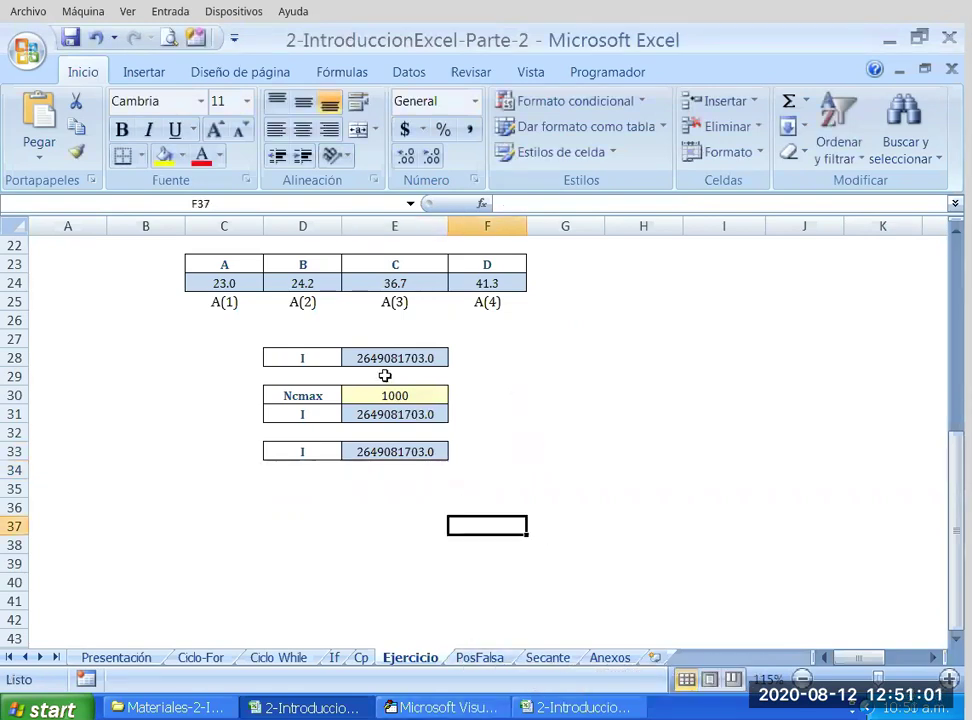
left_click_drag(302, 451, 395, 451)
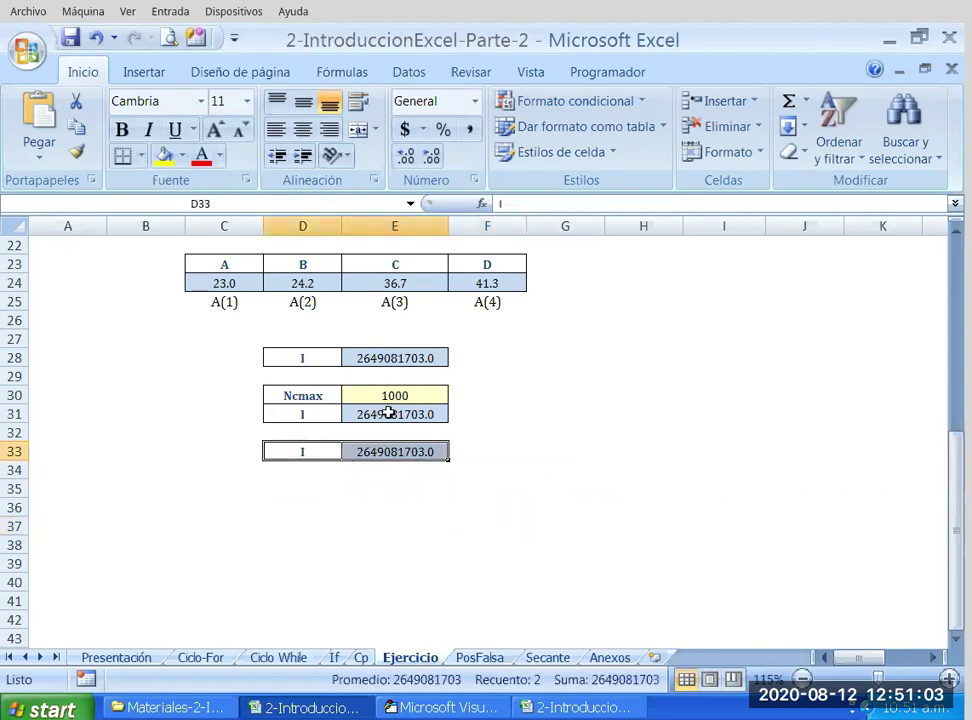
left_click_drag(302, 413, 400, 374)
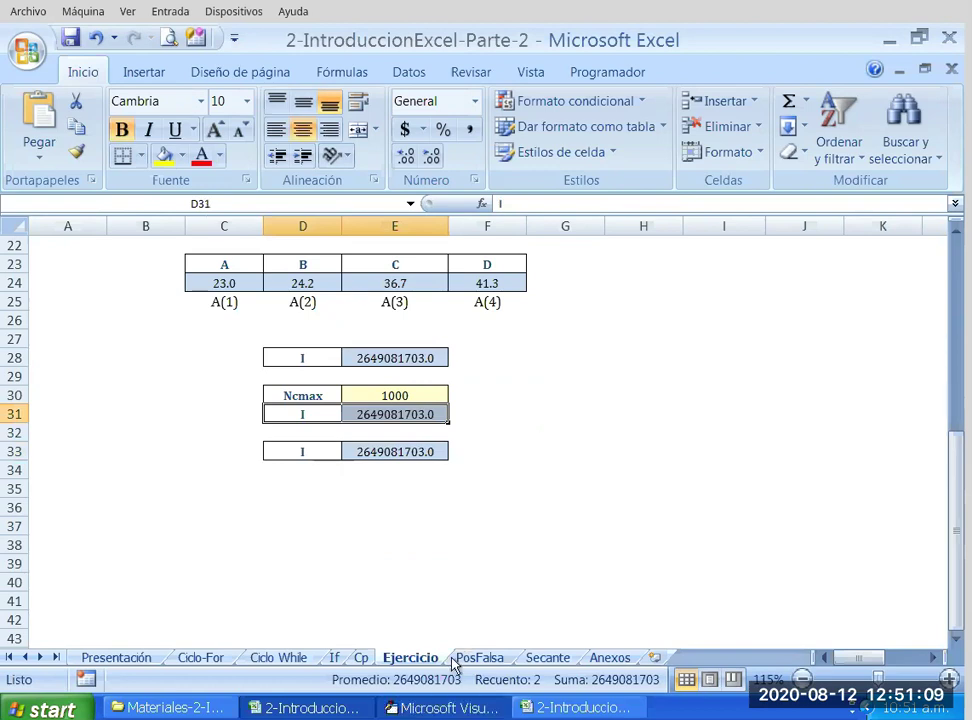
key("alt+F11")
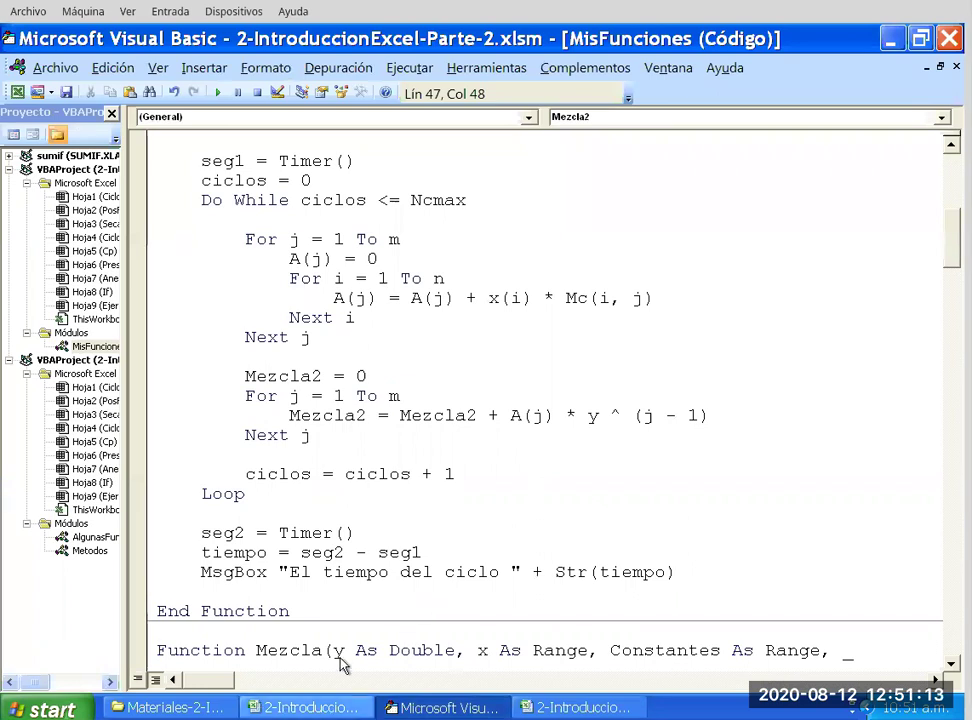
key("alt+F11")
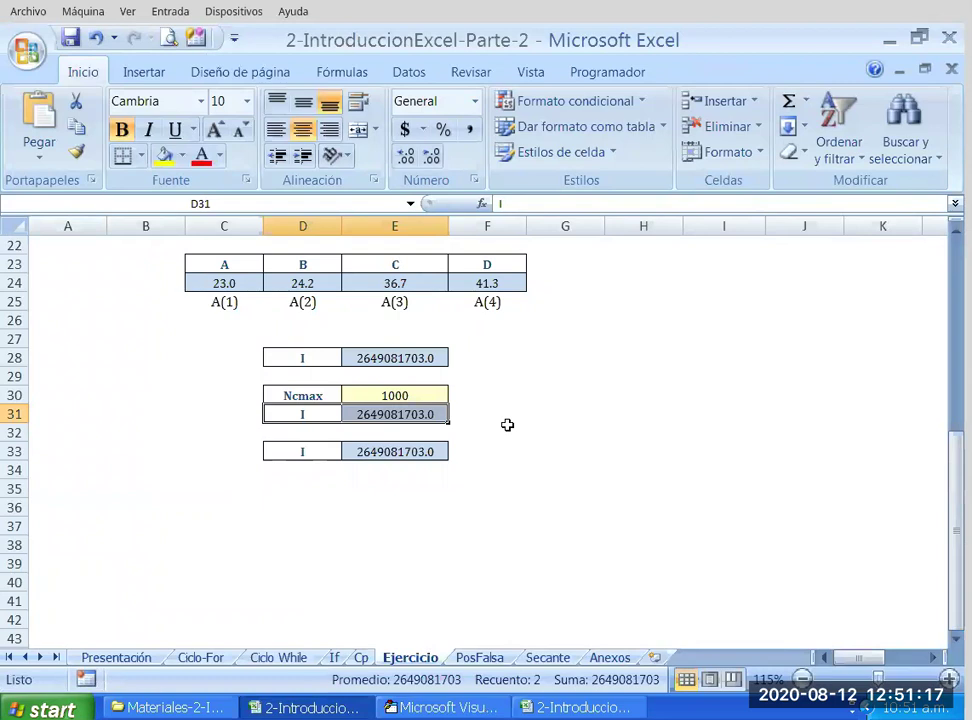
Drag the result block down one row into rows 32 and 34.
scroll(507, 425, "up", 1)
key("Right")
key("Right")
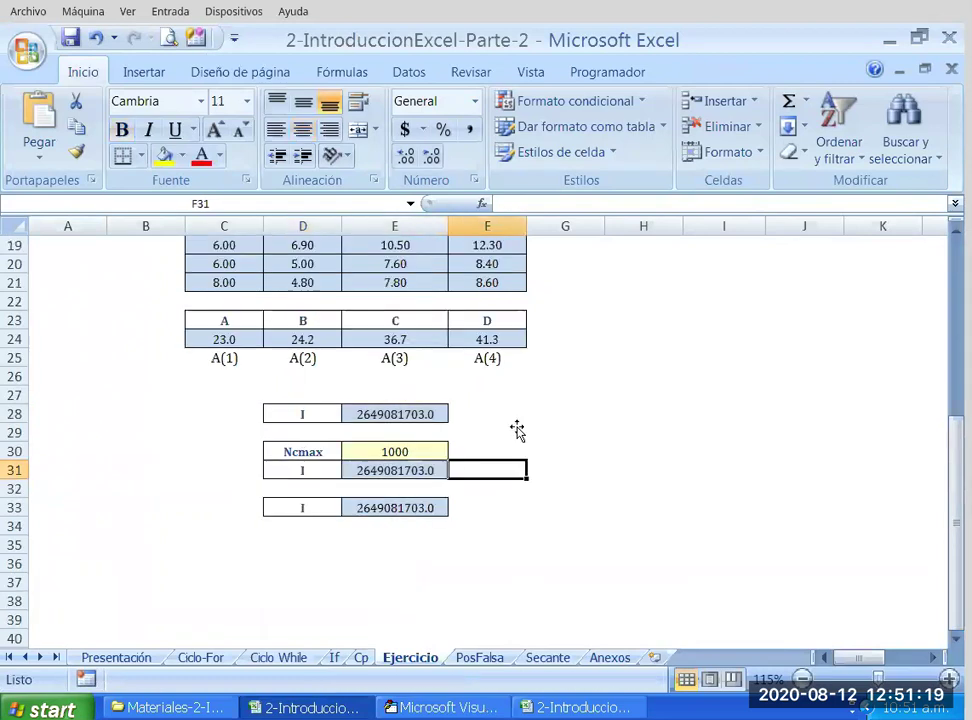
scroll(484, 412, "down", 2)
scroll(397, 386, "up", 1)
mouse_move(302, 451)
left_mouse_down()
mouse_move(399, 405)
mouse_move(397, 432)
left_mouse_up()
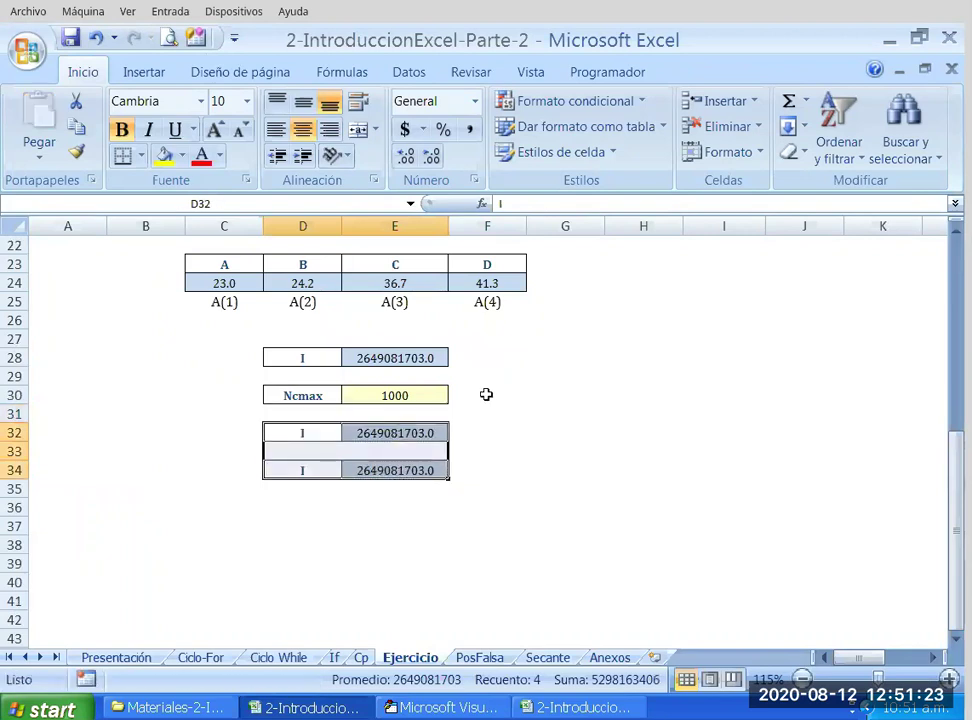
key("Right")
key("Right")
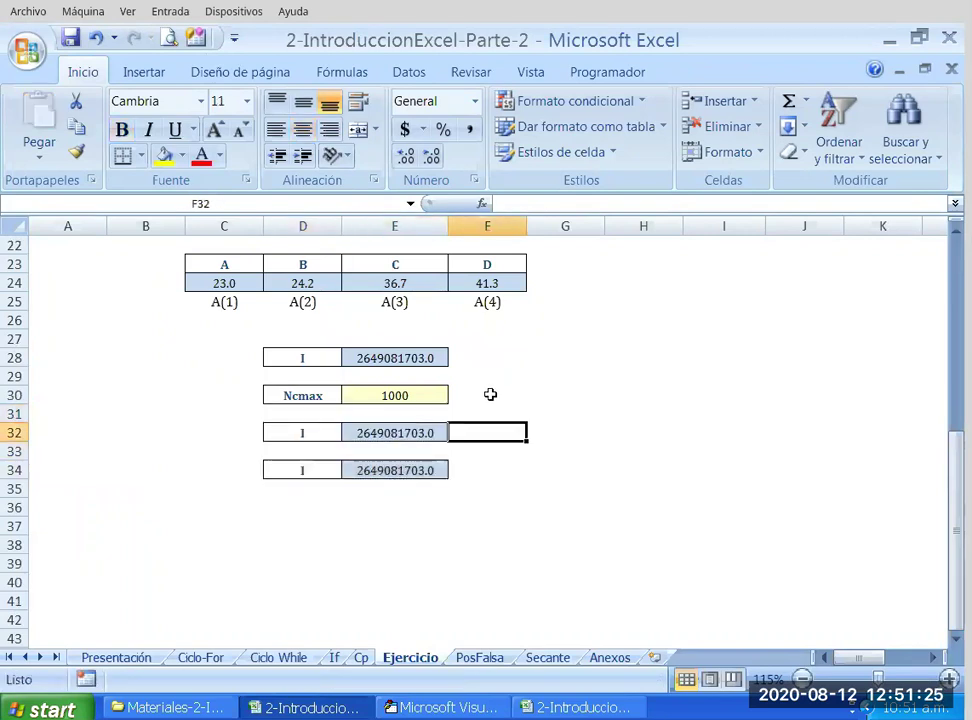
Check Ncmax in E30 and the 2649081703.0 results in E32 and E34.
left_click(422, 387)
key("Down")
key("Down")
key("Down")
key("Down")
key("Up")
key("Up")
key("Down")
key("Down")
key("Up")
key("Up")
key("Up")
key("Up")
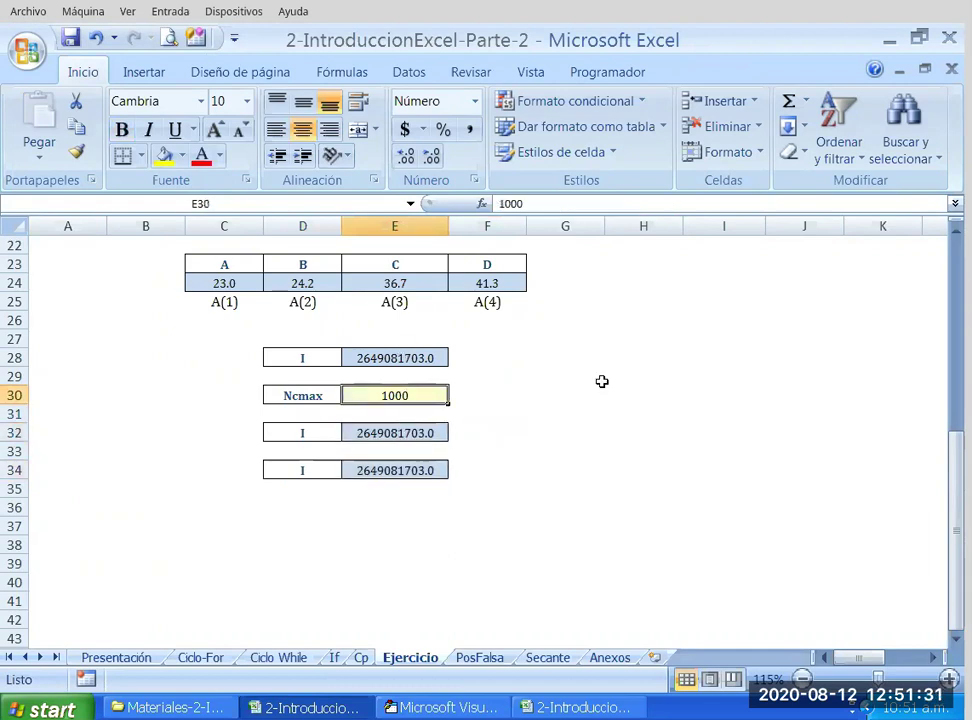
left_click(440, 707)
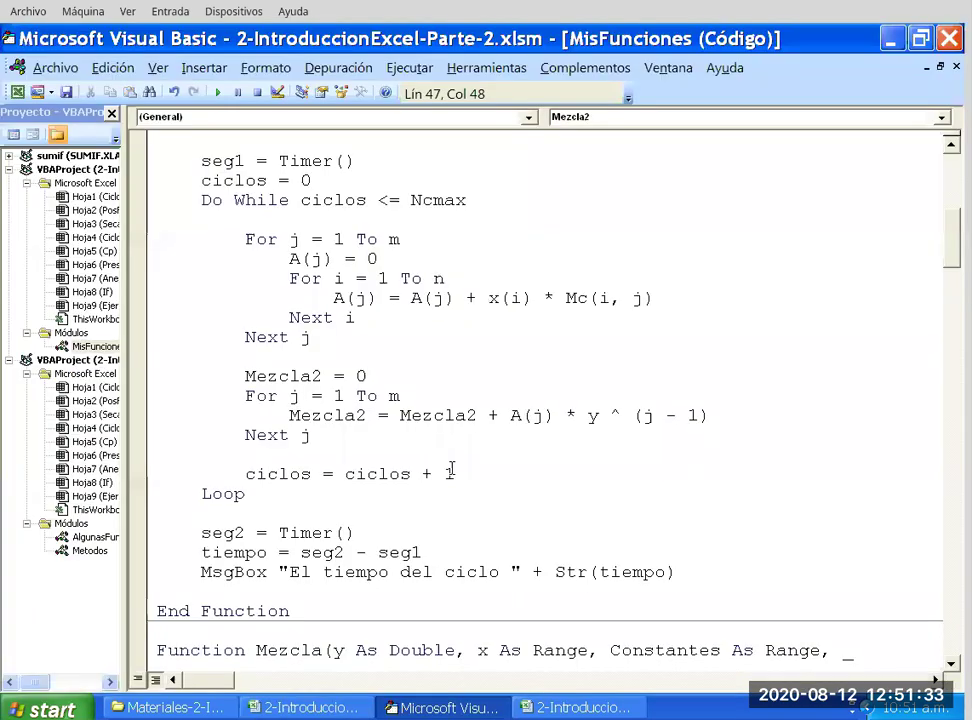
scroll(451, 469, "up", 3)
scroll(397, 380, "up", 1)
scroll(420, 410, "up", 1)
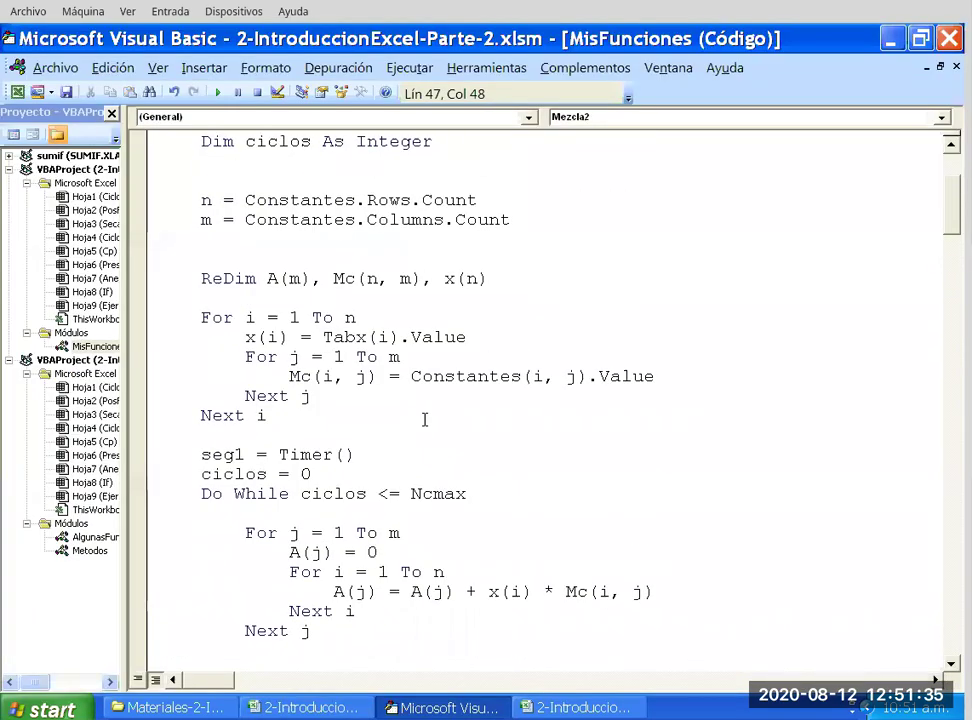
scroll(424, 419, "up", 3)
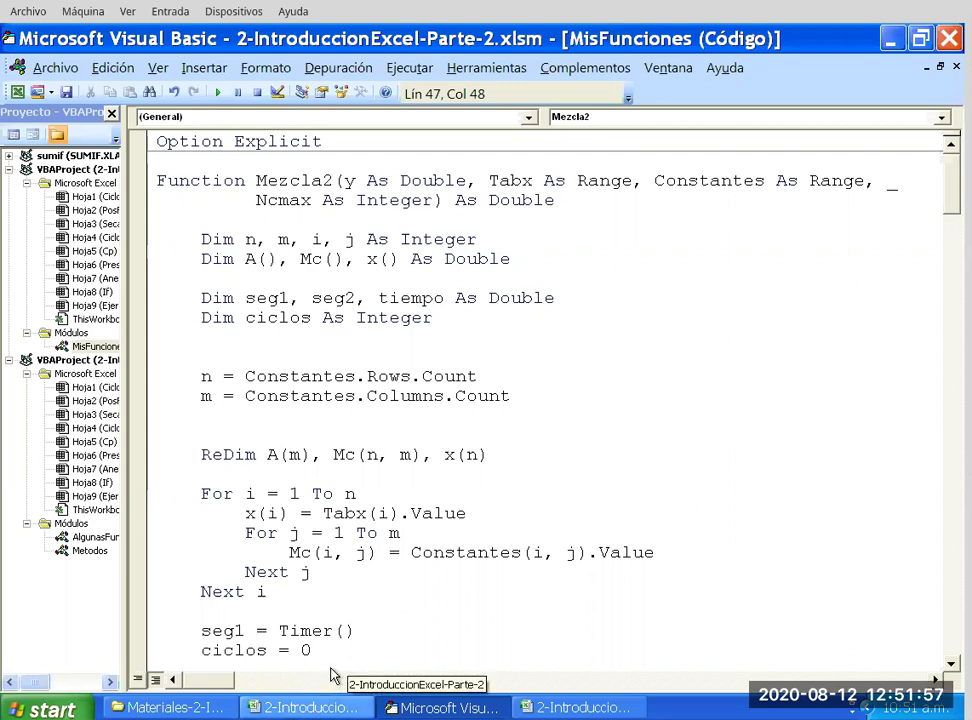
key("alt+F11")
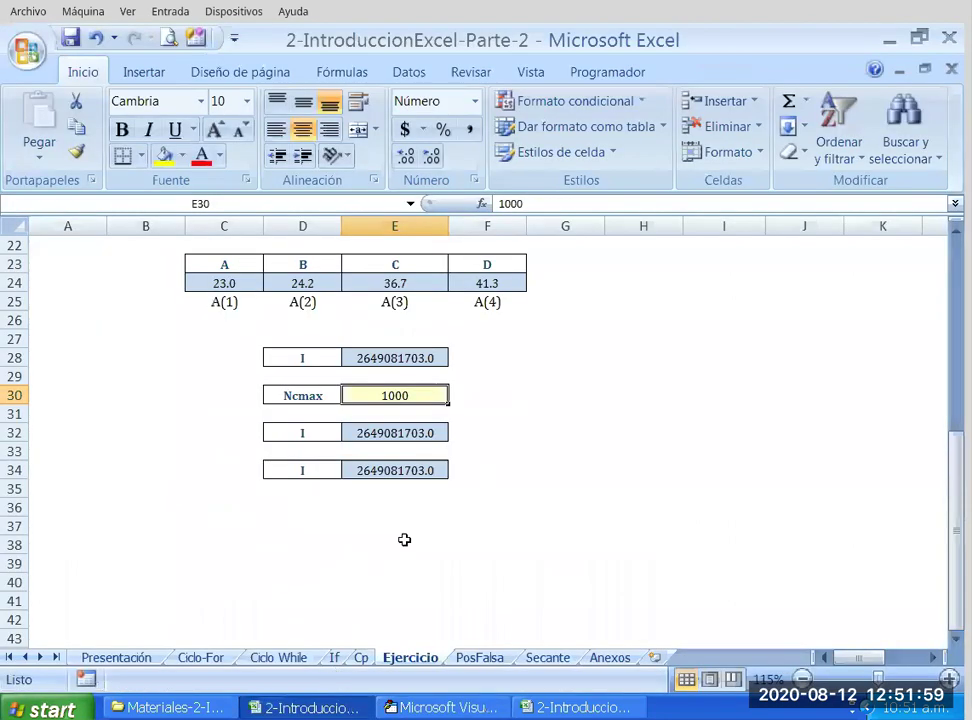
Set Ncmax in E30 to 10000 and close the timing message.
left_click(415, 395)
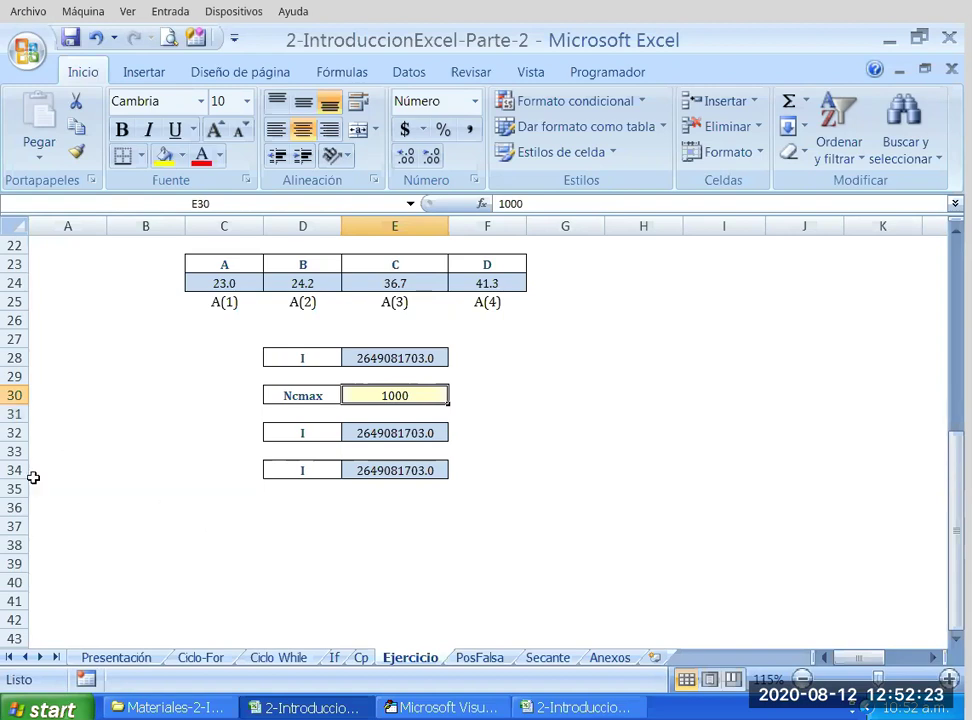
left_click(395, 545)
left_click(395, 395)
type("10000")
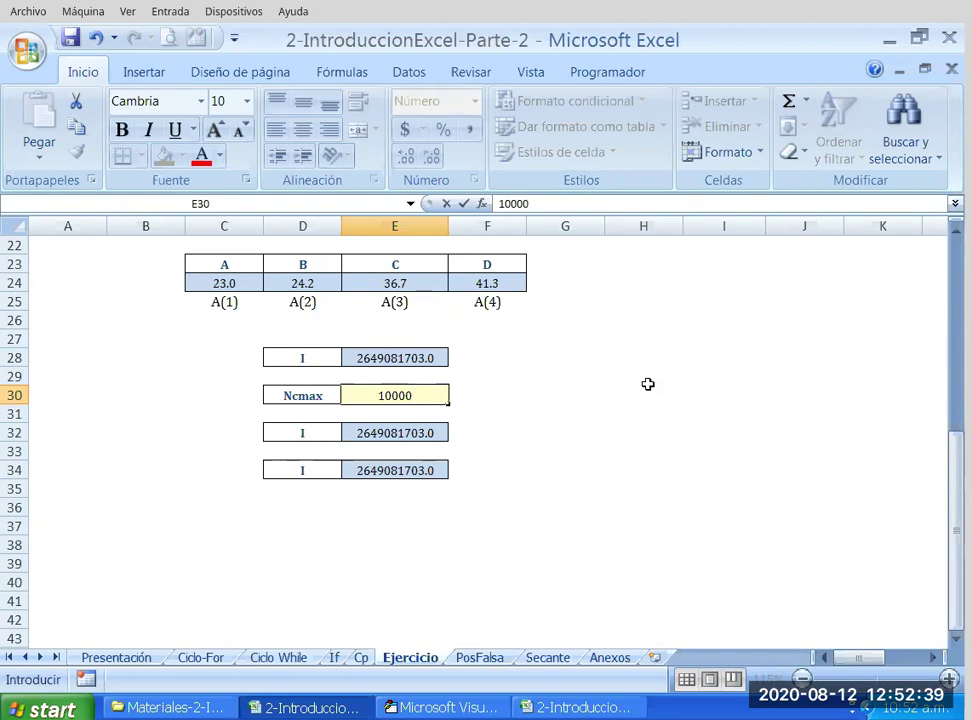
key("Return")
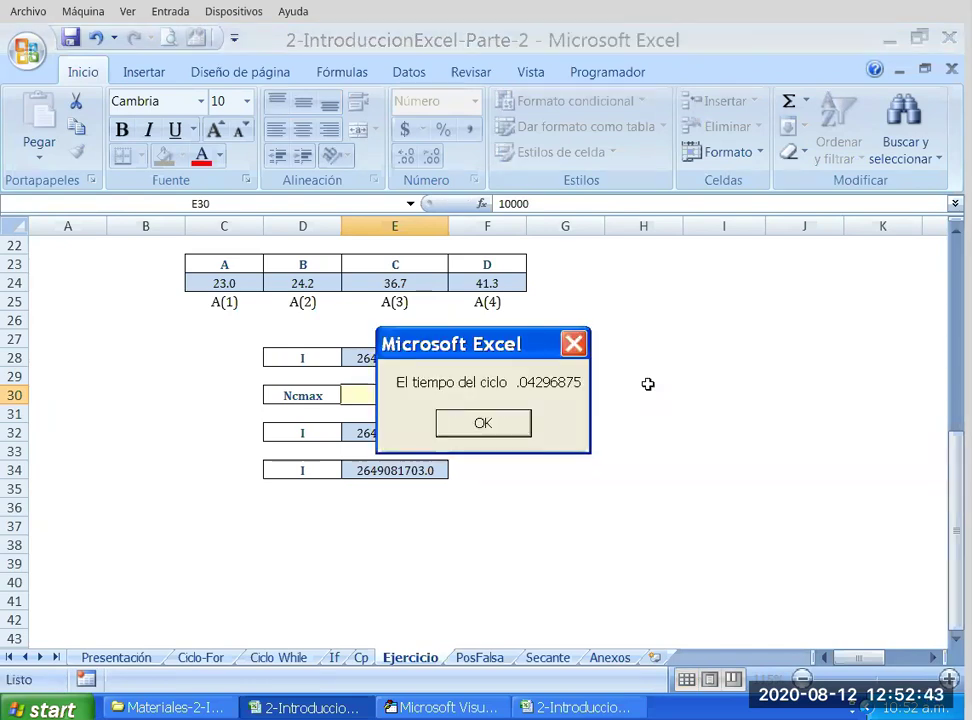
key("Return")
key("Return")
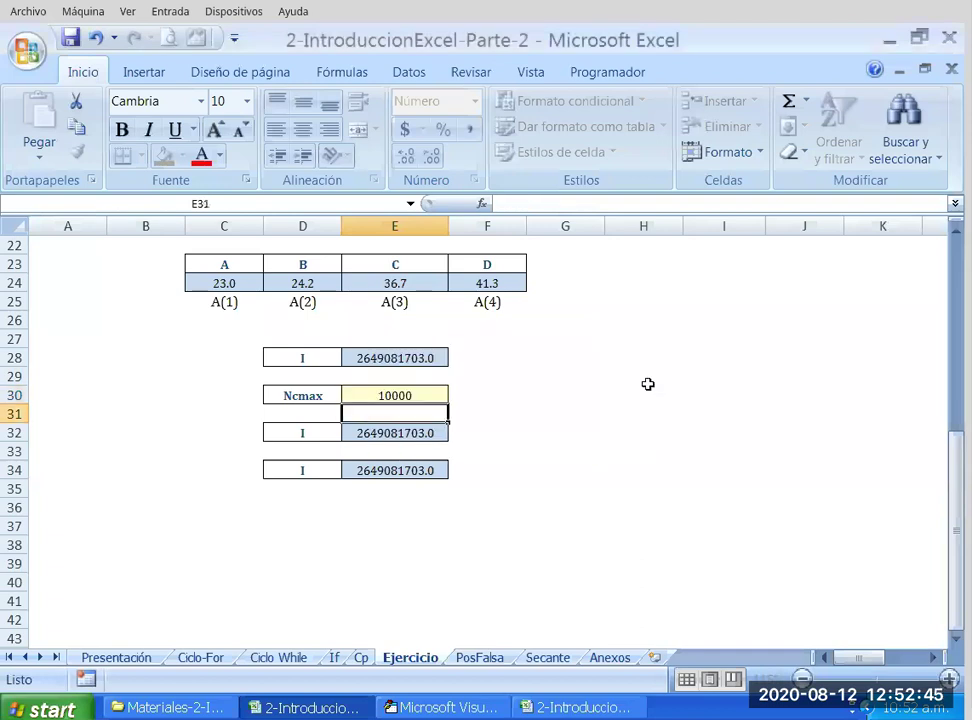
Recalculate Mezcla in E32, which times 1.234375.
left_click(643, 451)
left_click(395, 432)
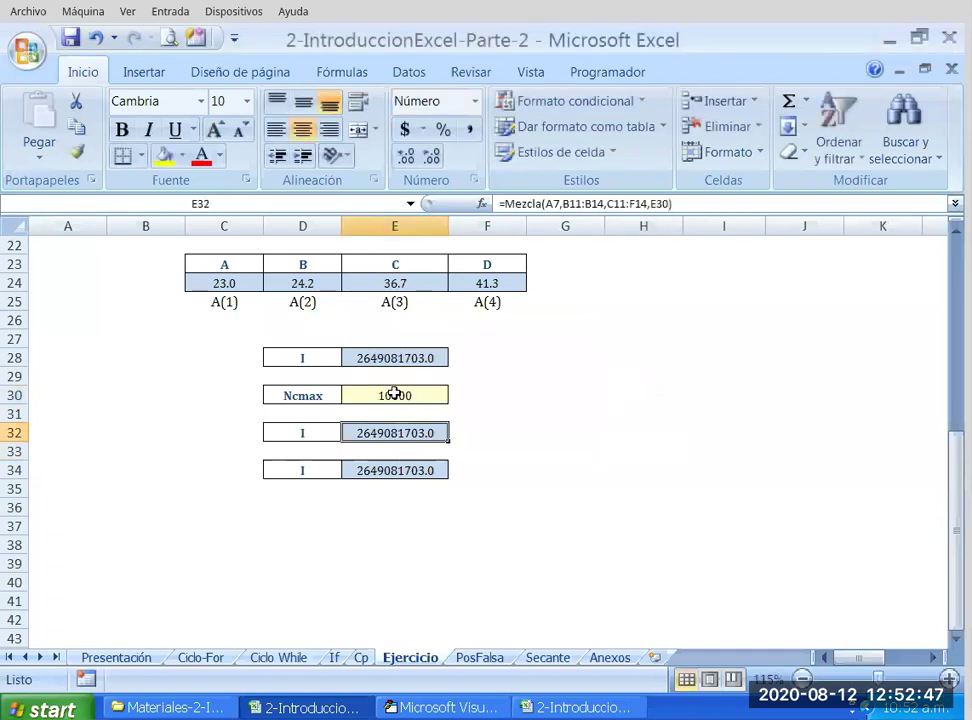
key("F2")
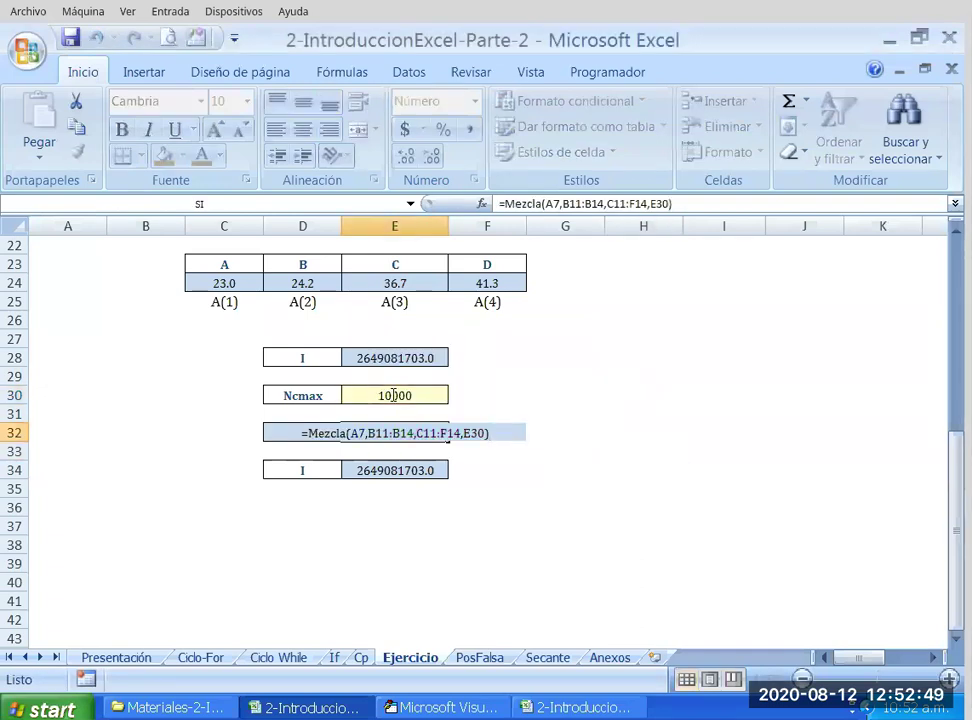
key("Return")
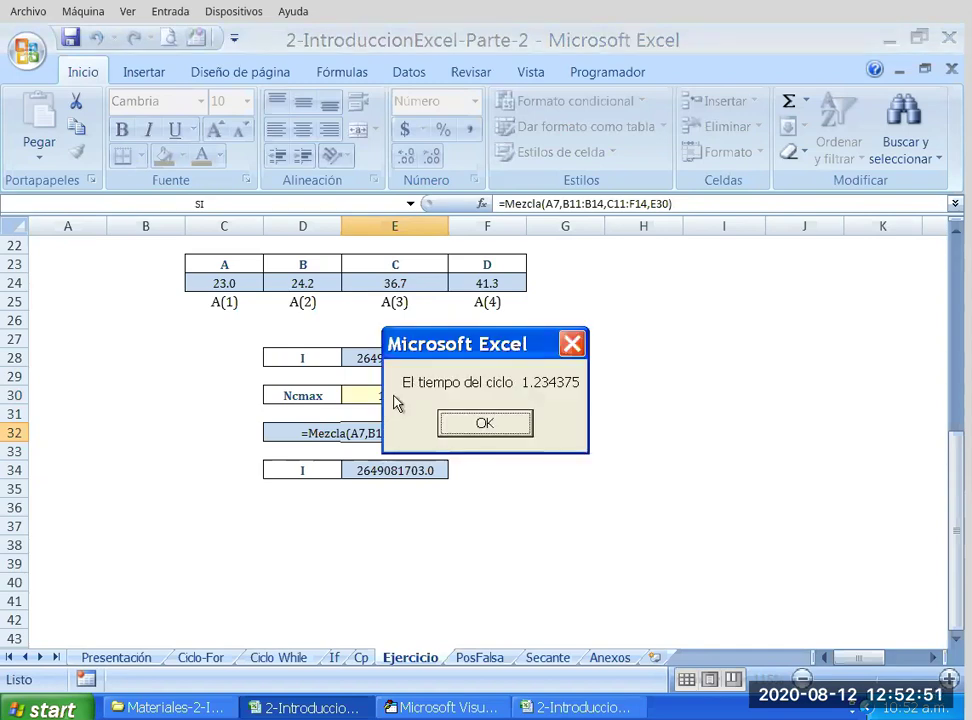
key("Return")
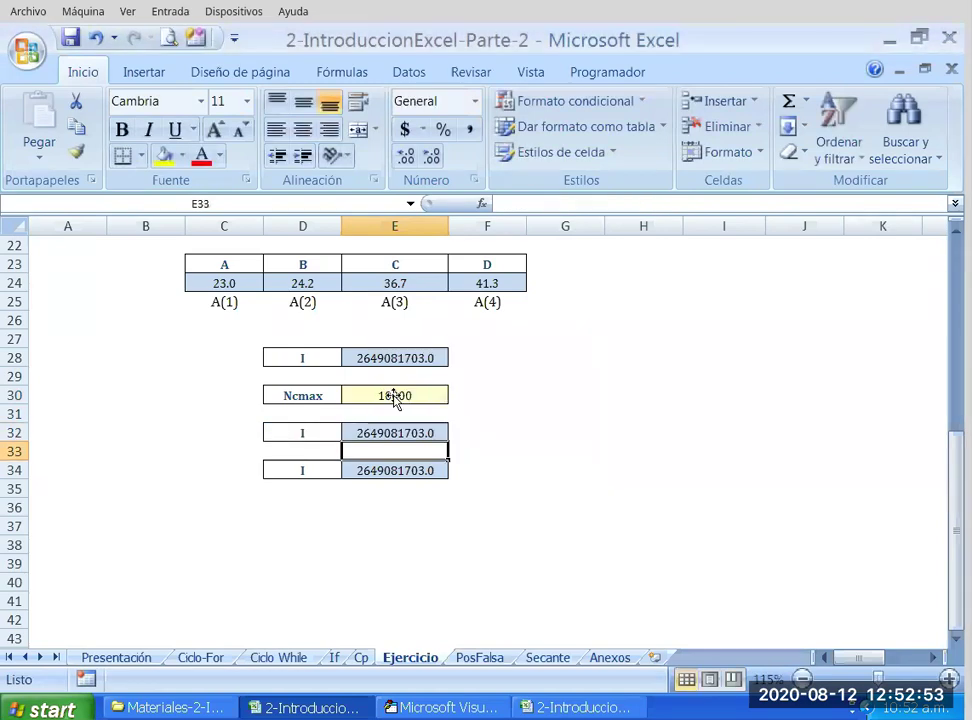
Recalculate Mezcla2 in E34, which times .04296875, then return to E30.
key("Down")
key("F2")
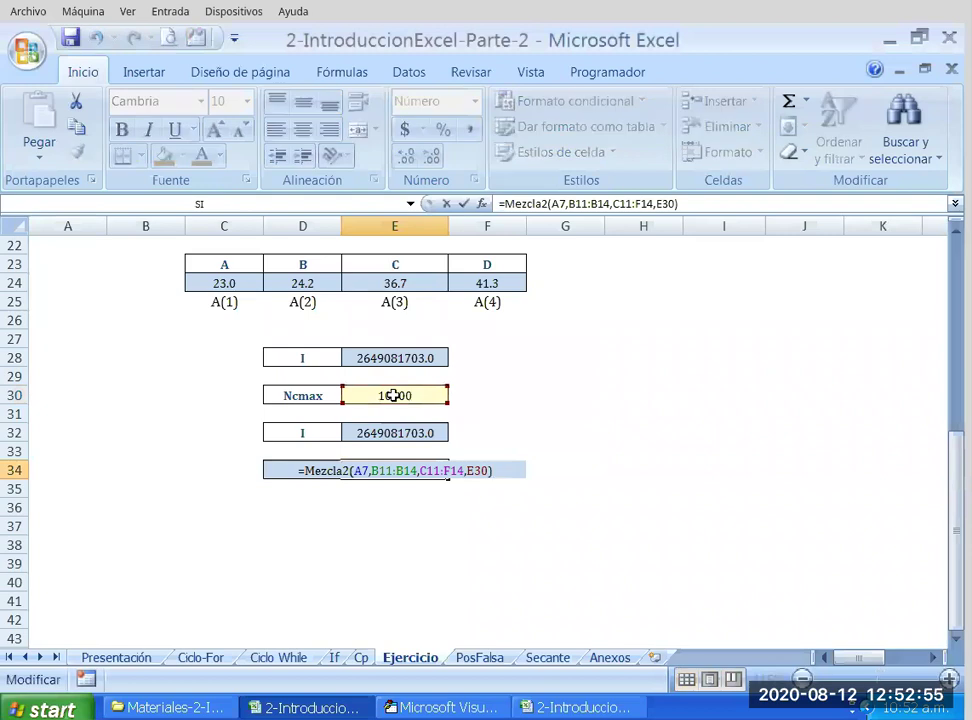
key("Return")
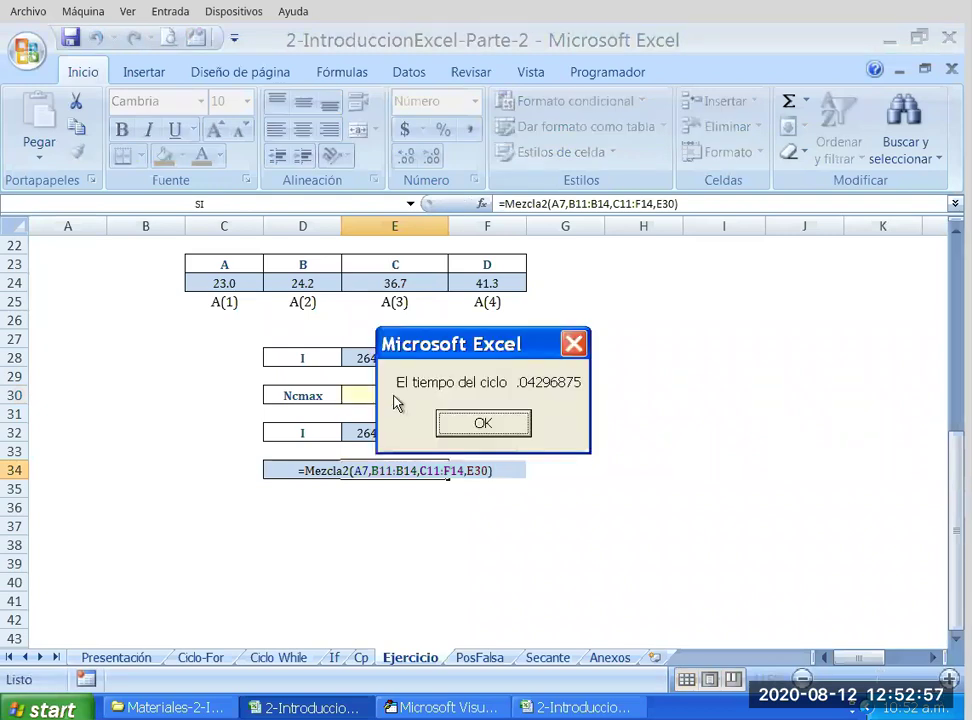
key("Return")
key("Up")
key("Up")
key("Up")
key("Up")
key("Up")
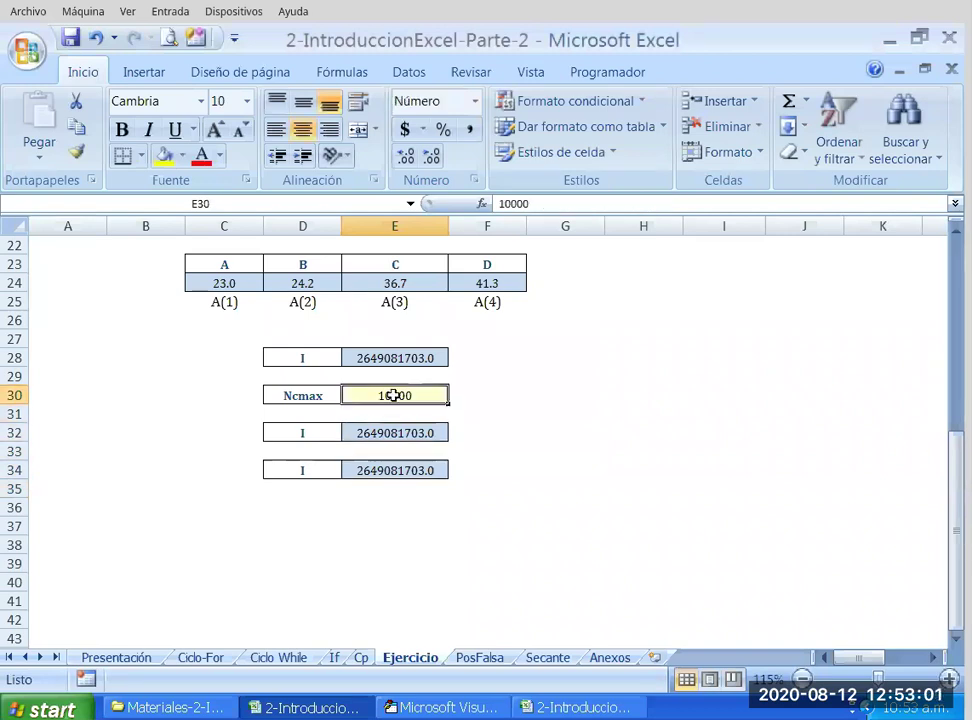
Change Ncmax in E30 to 100000, so E32 and E34 show #¡NUM!
key("F2")
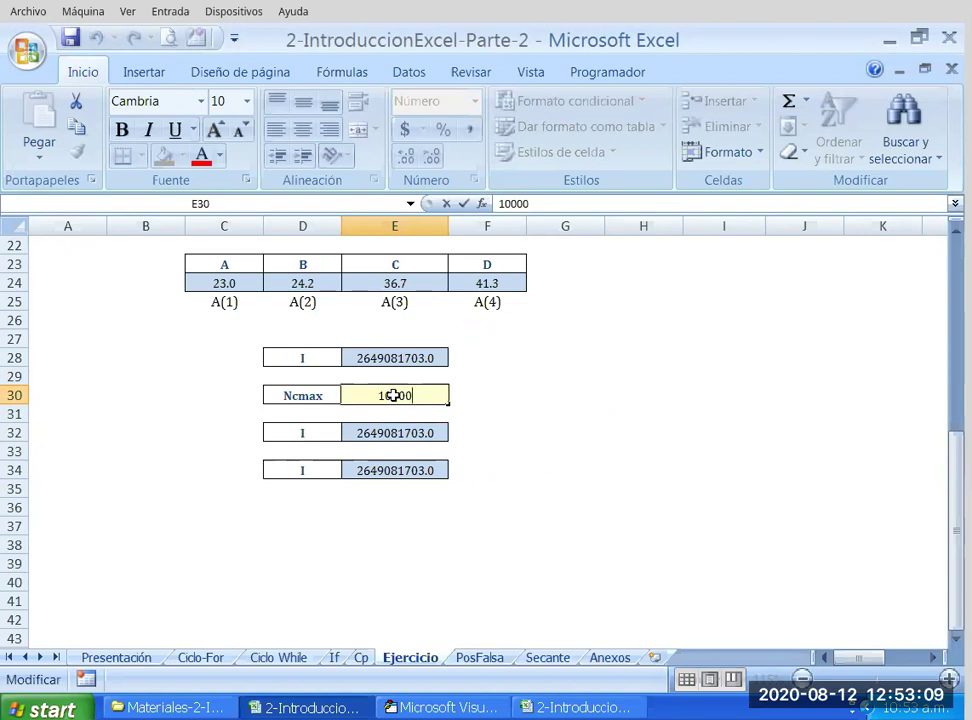
type("0")
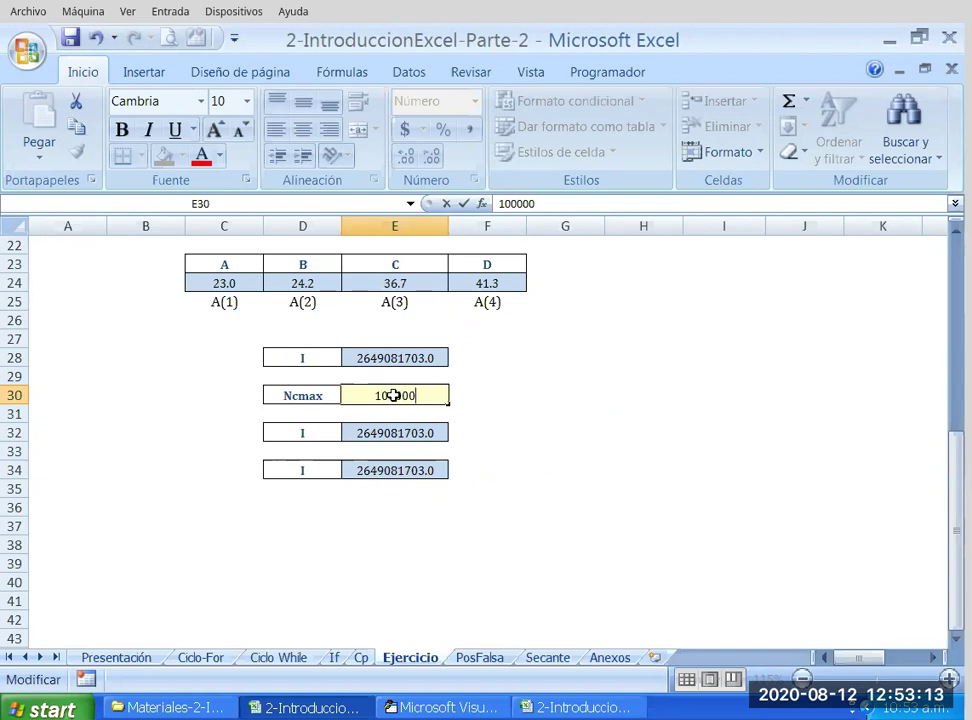
key("Return")
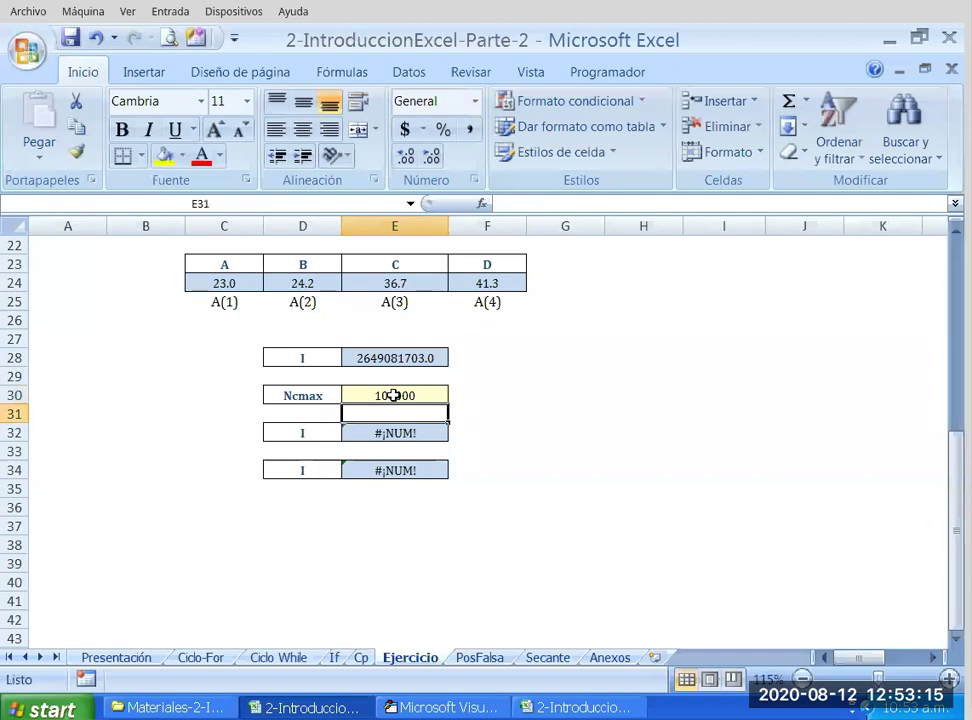
left_click(545, 450)
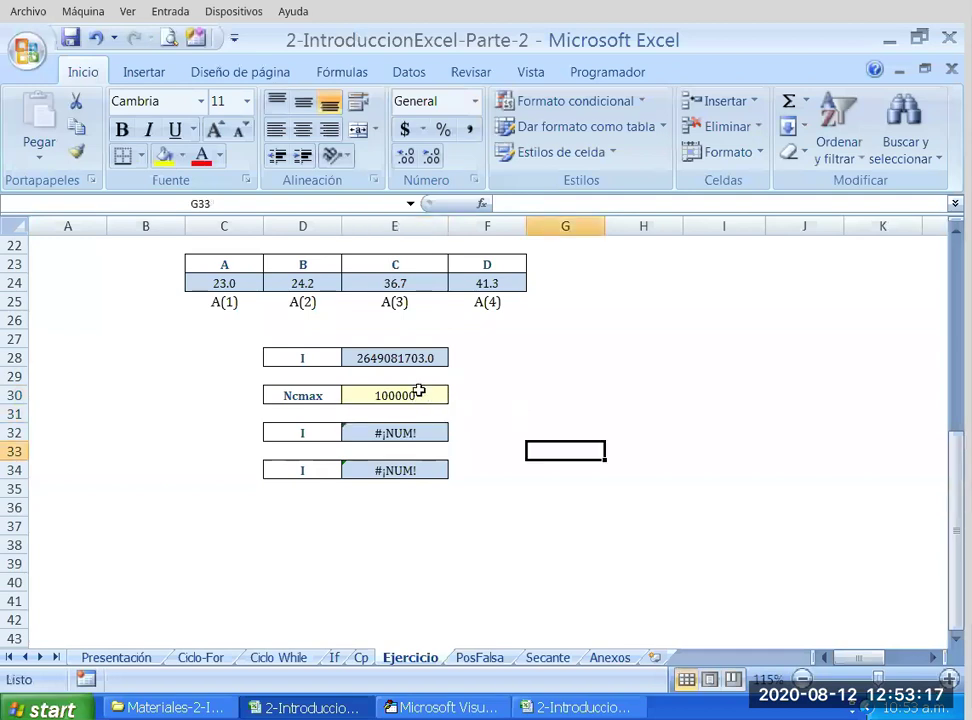
key("Left")
key("Left")
key("Up")
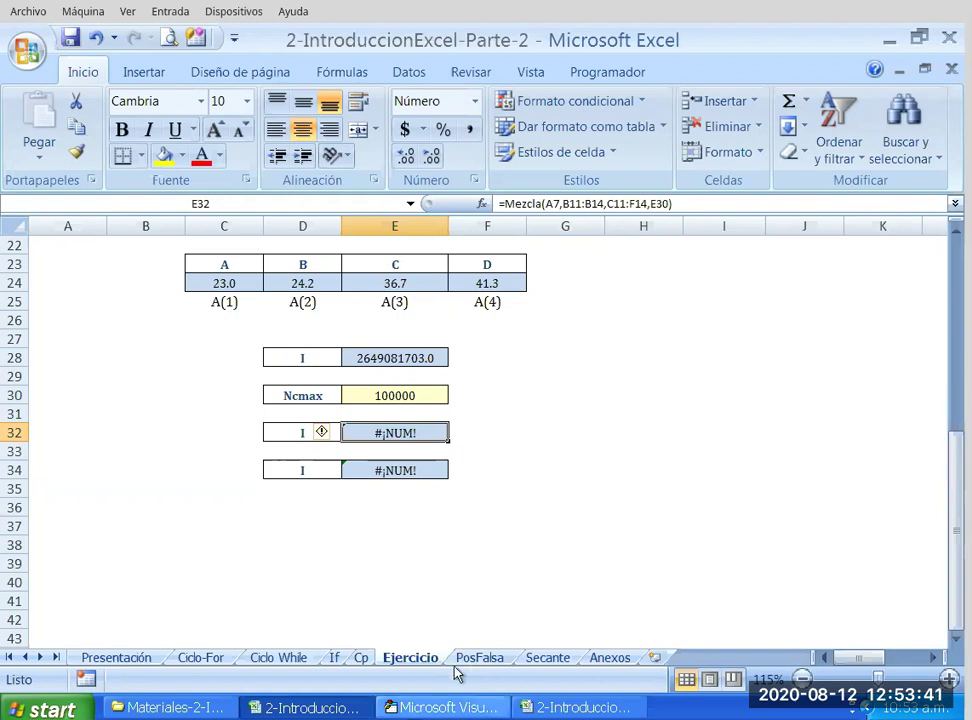
left_click(445, 707)
Add the comment '32,767 after Dim ciclos As Integer in Mezcla2.
left_click(590, 474)
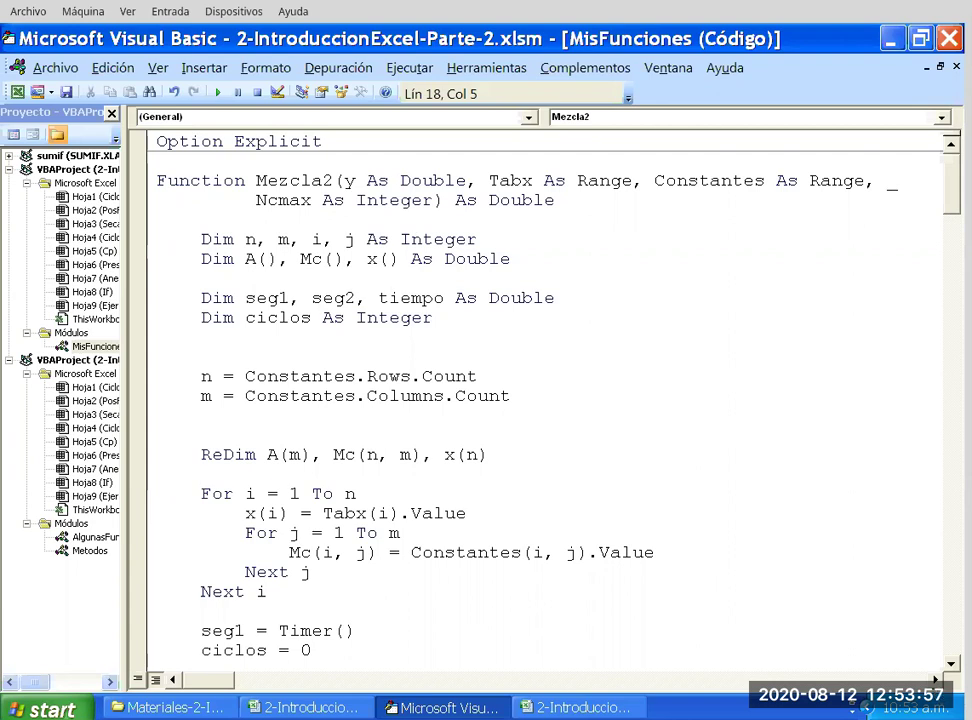
left_click(258, 336)
left_click_drag(356, 317, 433, 317)
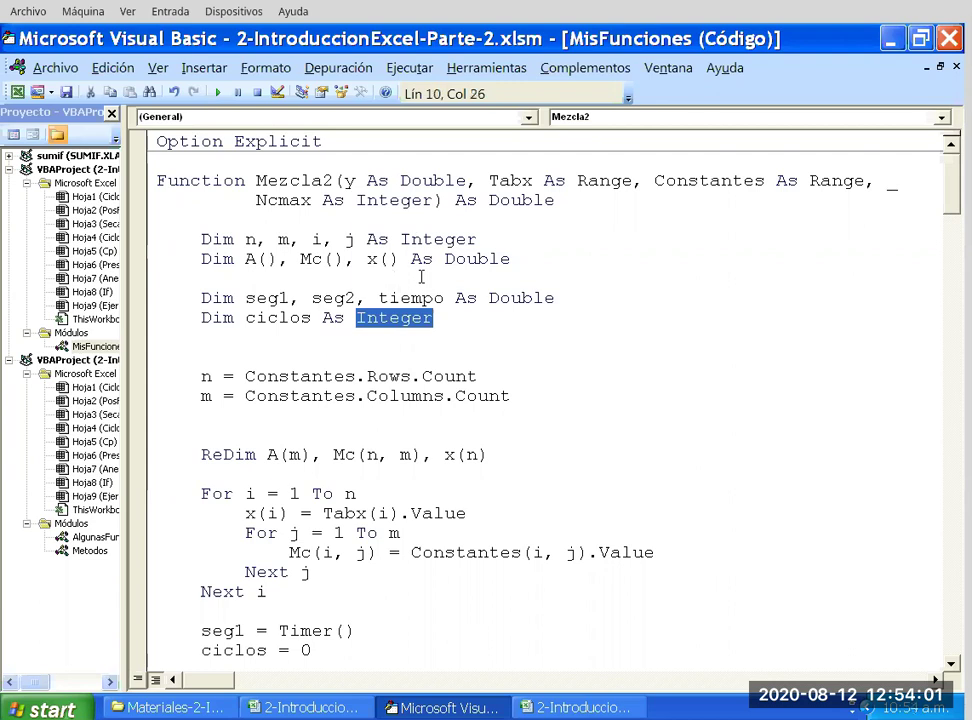
key("Right")
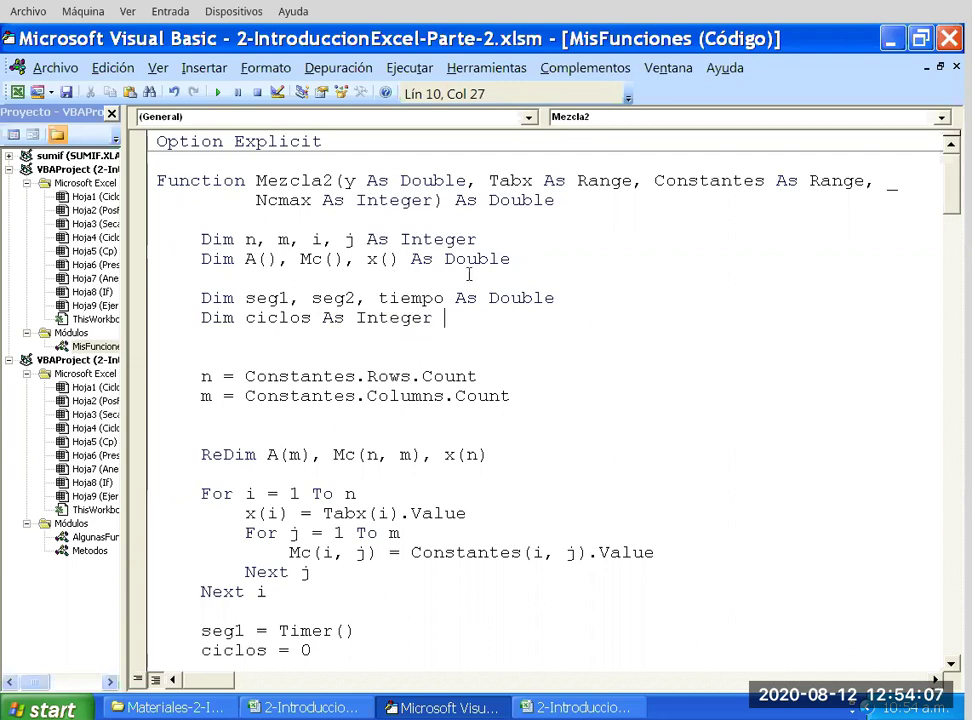
type("'32,767")
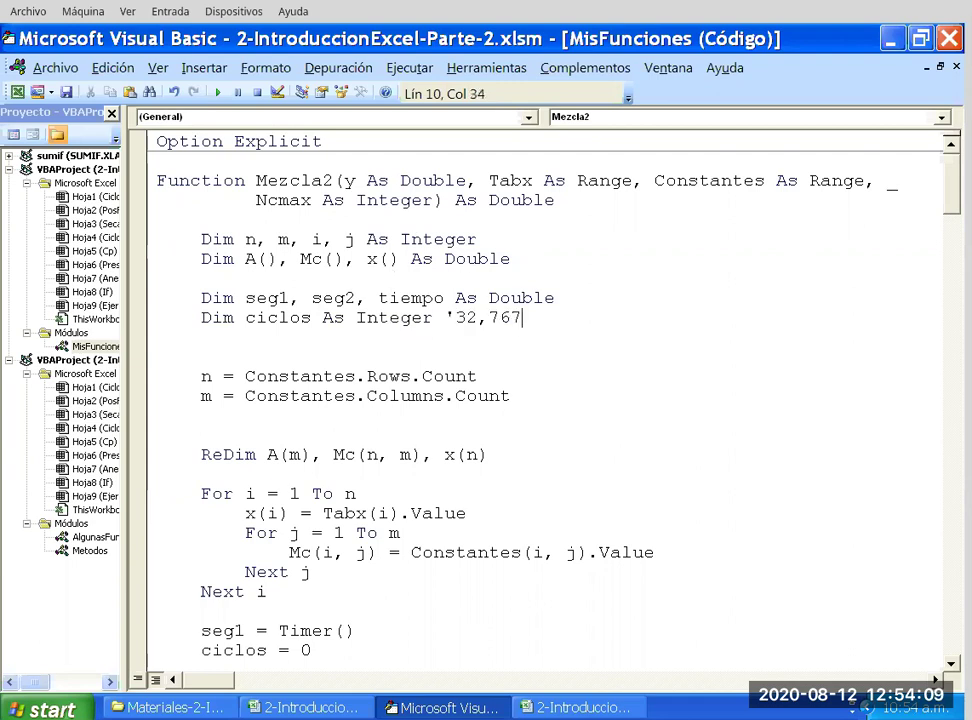
Highlight the ciclos variable and the 32,767 limit in the comment.
left_click(685, 292)
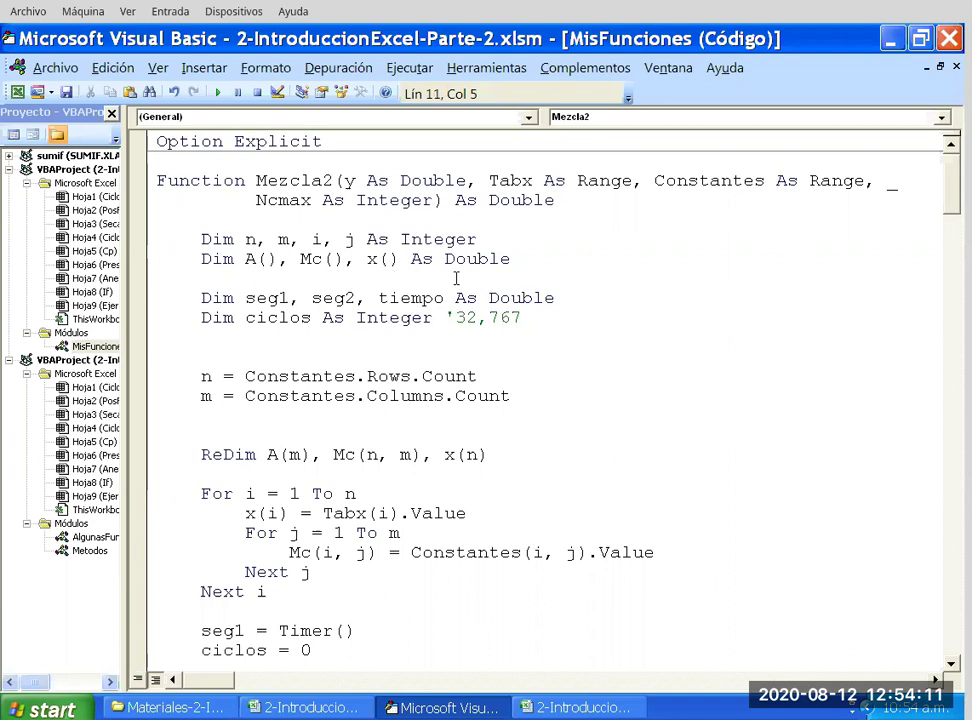
left_click_drag(456, 276, 474, 274)
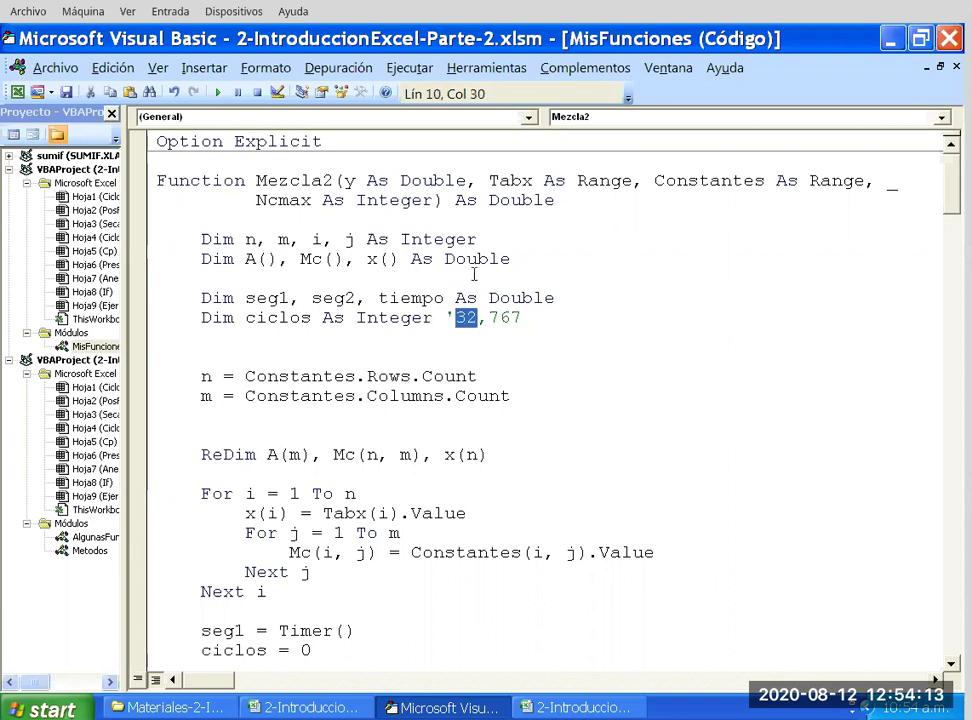
double_click(284, 276)
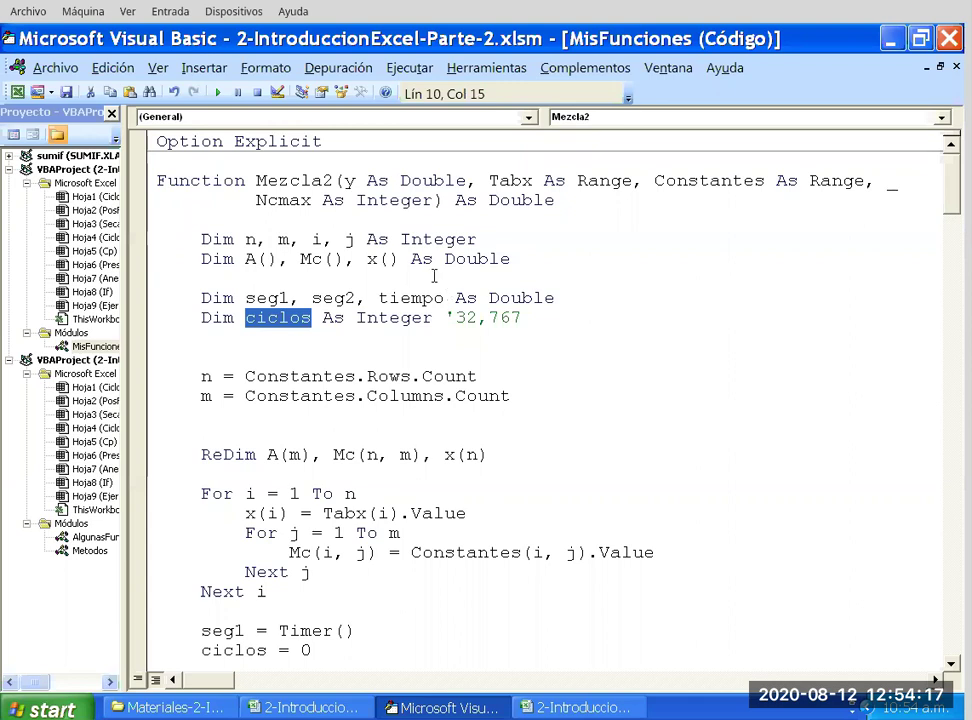
left_click_drag(455, 276, 516, 278)
left_click(509, 279)
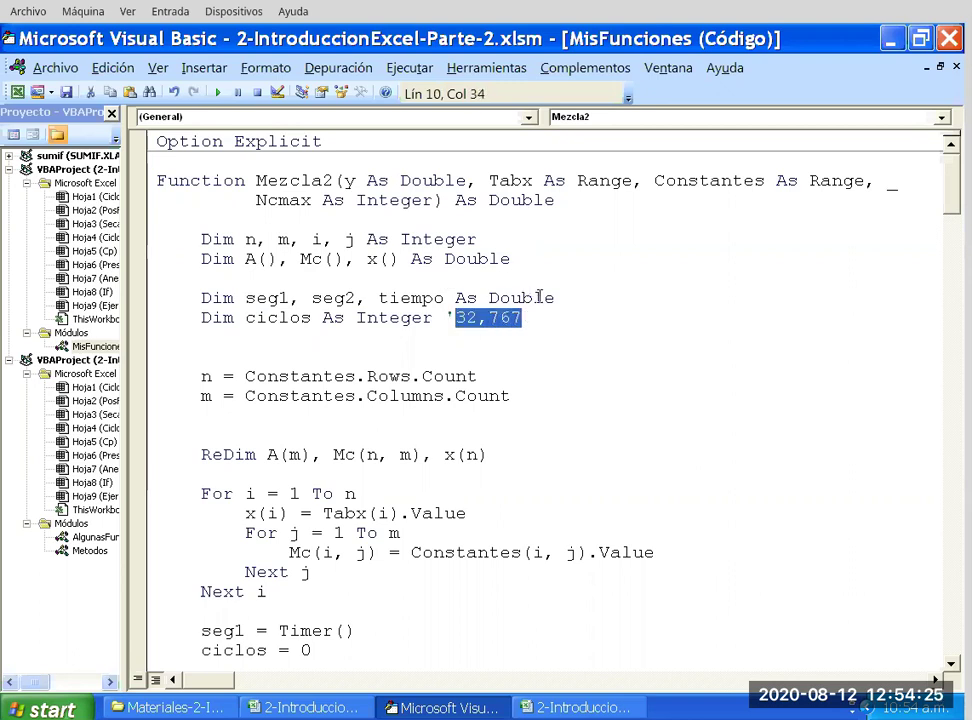
key("Down")
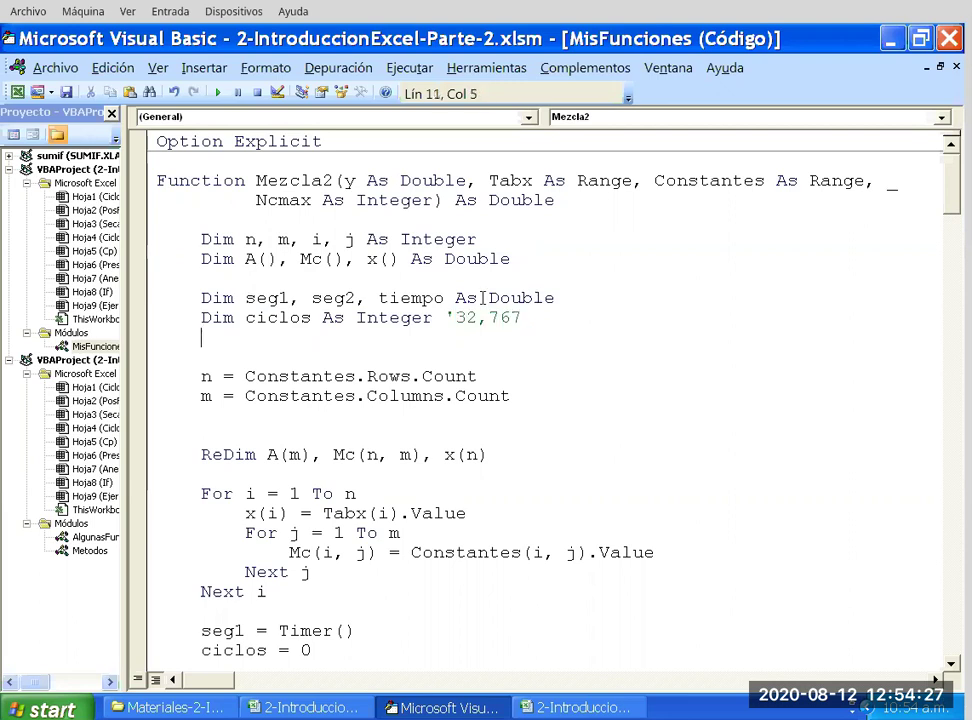
key("Up")
key("Right")
key("Right")
key("Right")
key("shift+Right")
key("shift+Right")
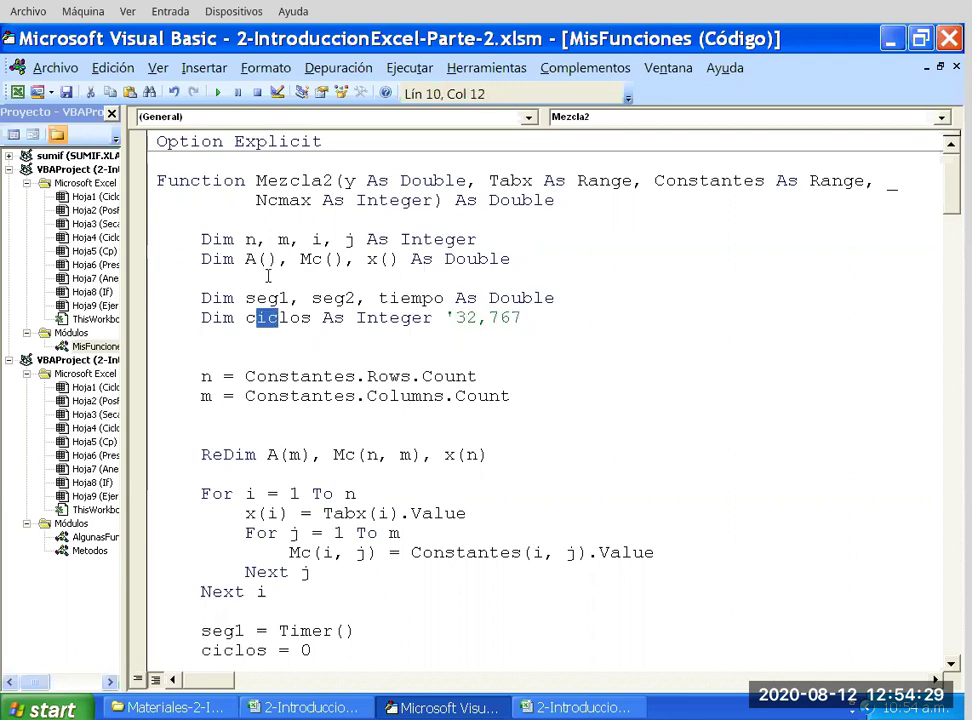
key("shift+Right")
key("shift+Right")
key("shift+Right")
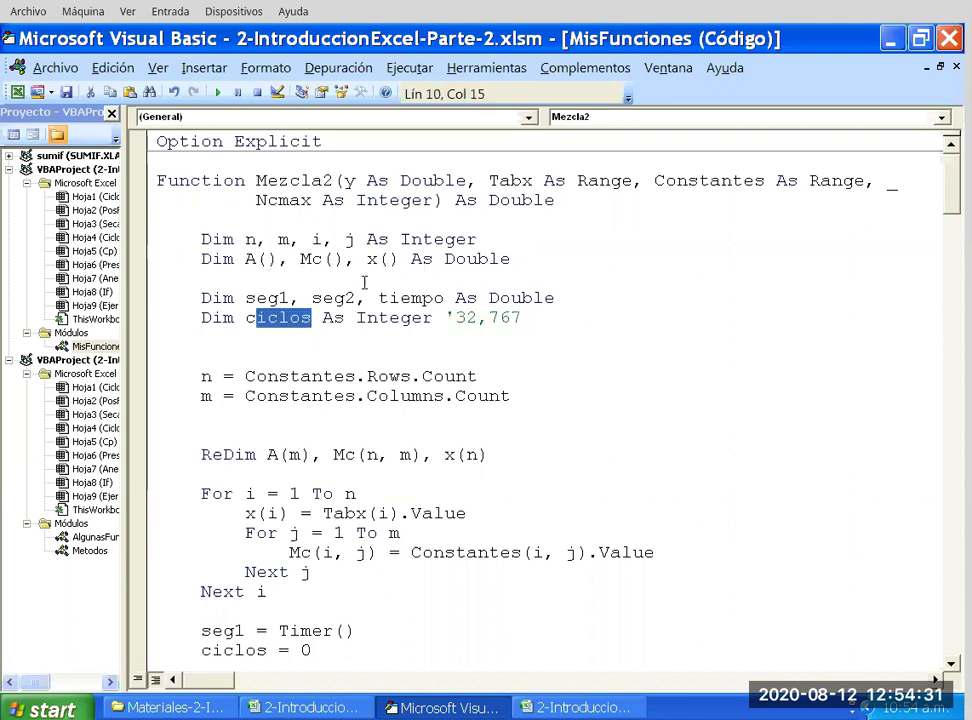
left_click_drag(449, 277, 512, 277)
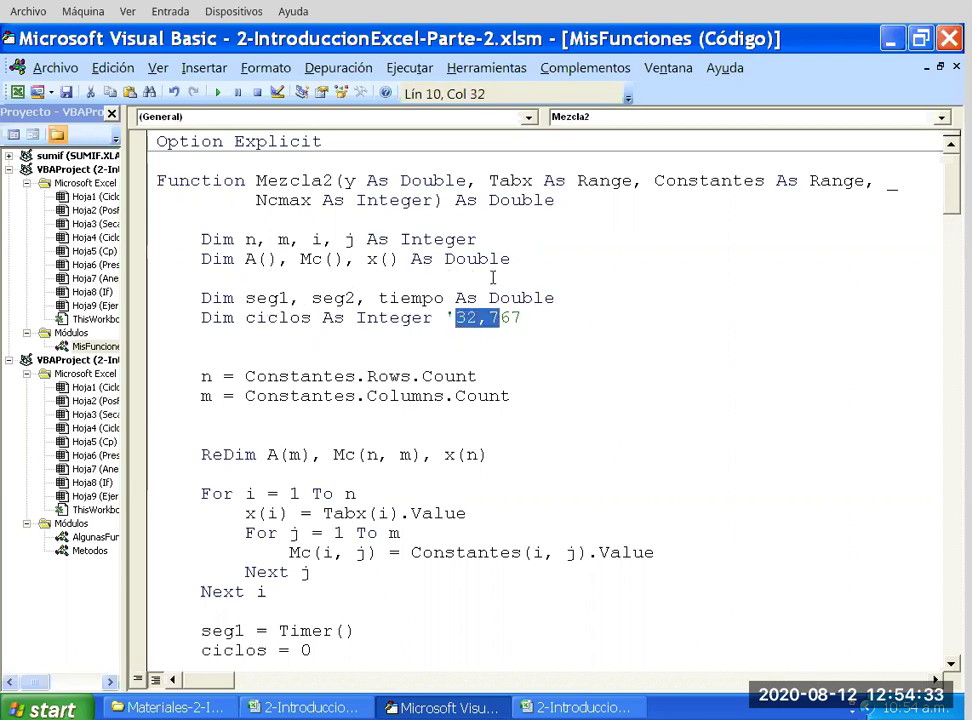
key("Right")
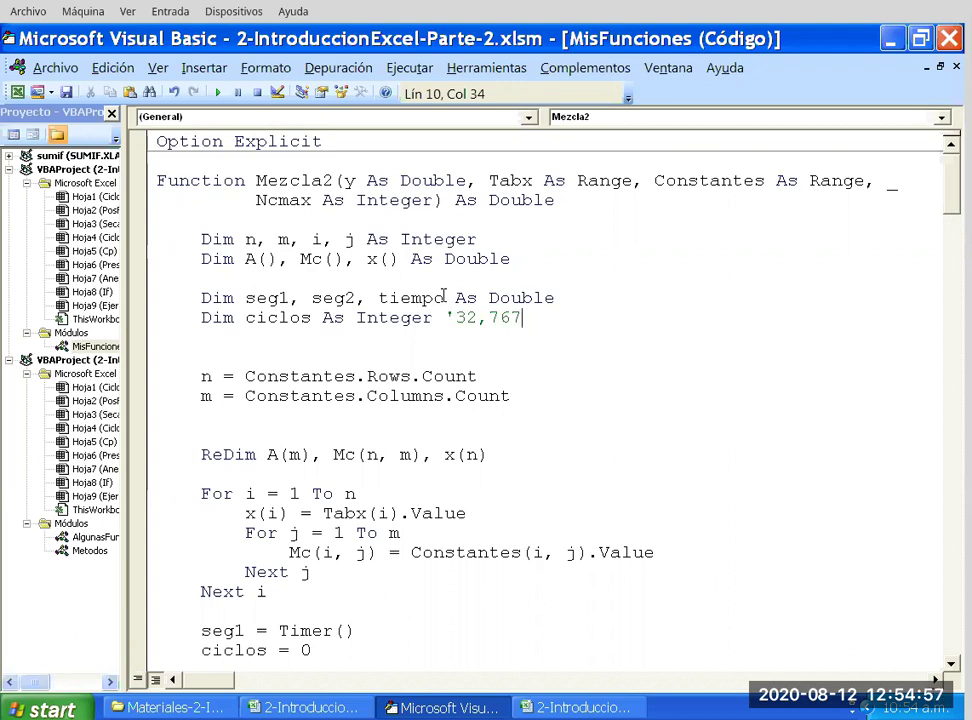
Change Mezcla2's ciclos declaration from Integer to Long.
key("Left")
key("Left")
key("Left")
key("shift+Left")
key("shift+Left")
key("shift+Left")
key("shift+Left")
key("shift+Left")
key("shift+Left")
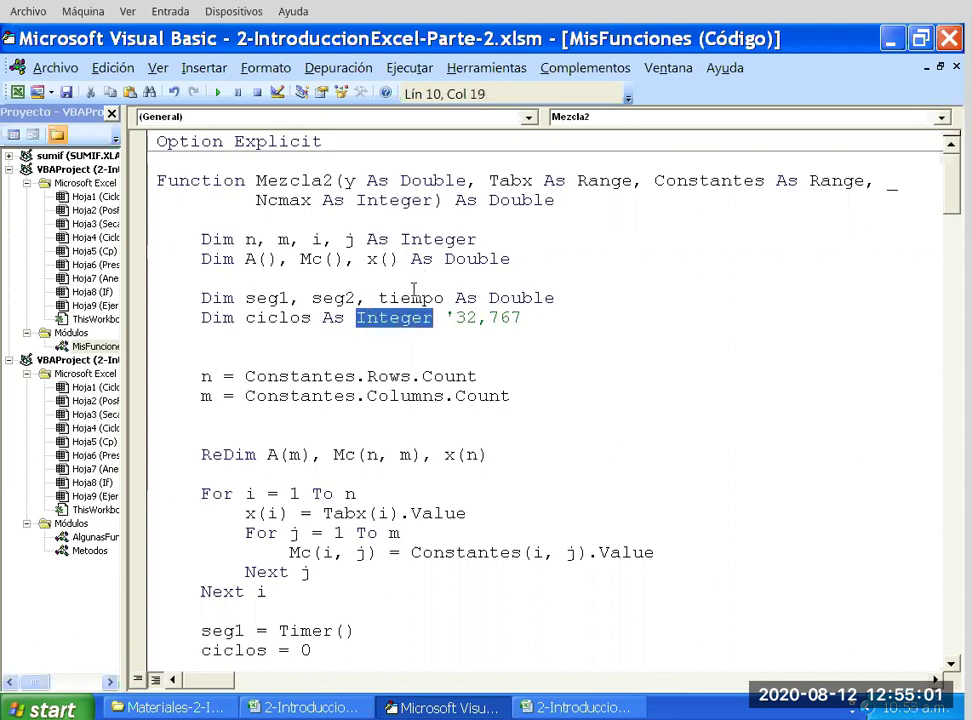
key("Down")
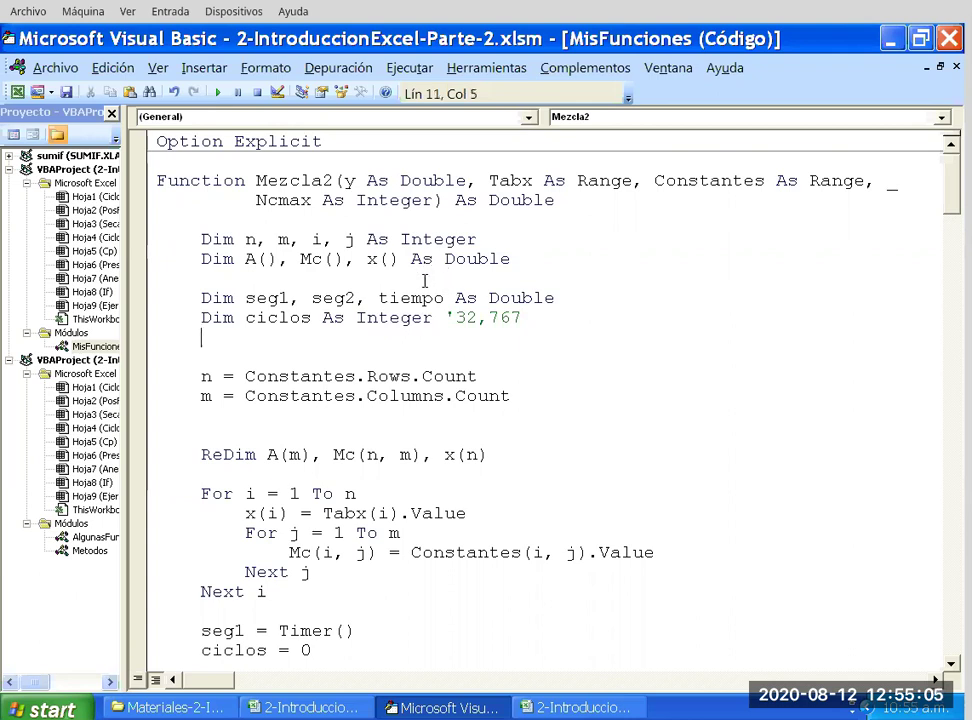
key("Up")
key("shift+Left")
key("shift+Left")
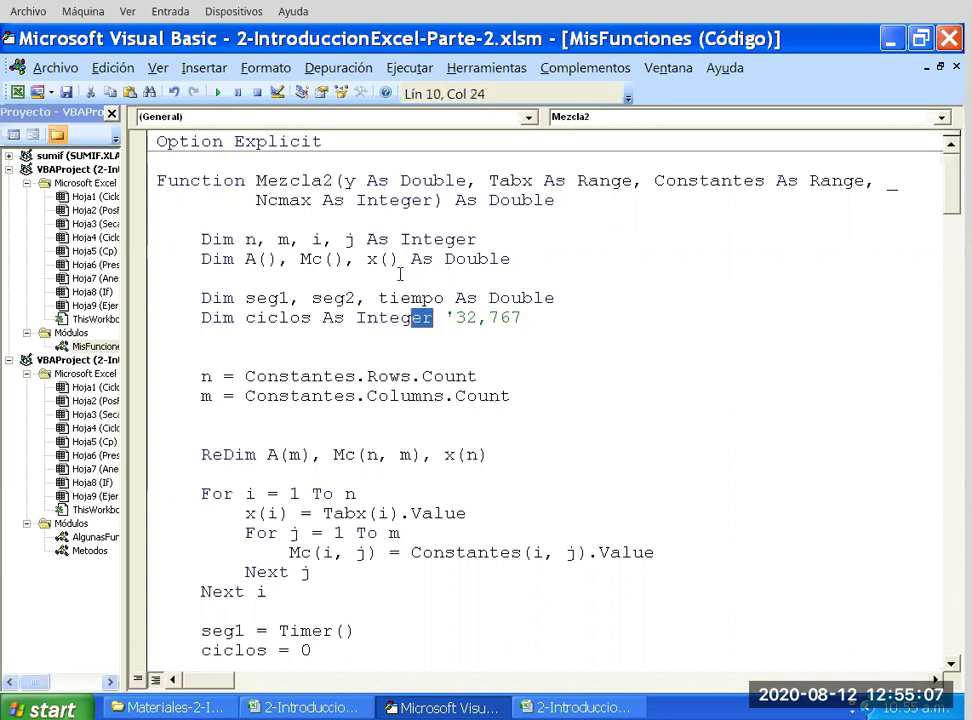
key("shift+Left")
key("shift+Left")
key("shift+Left")
key("shift+Left")
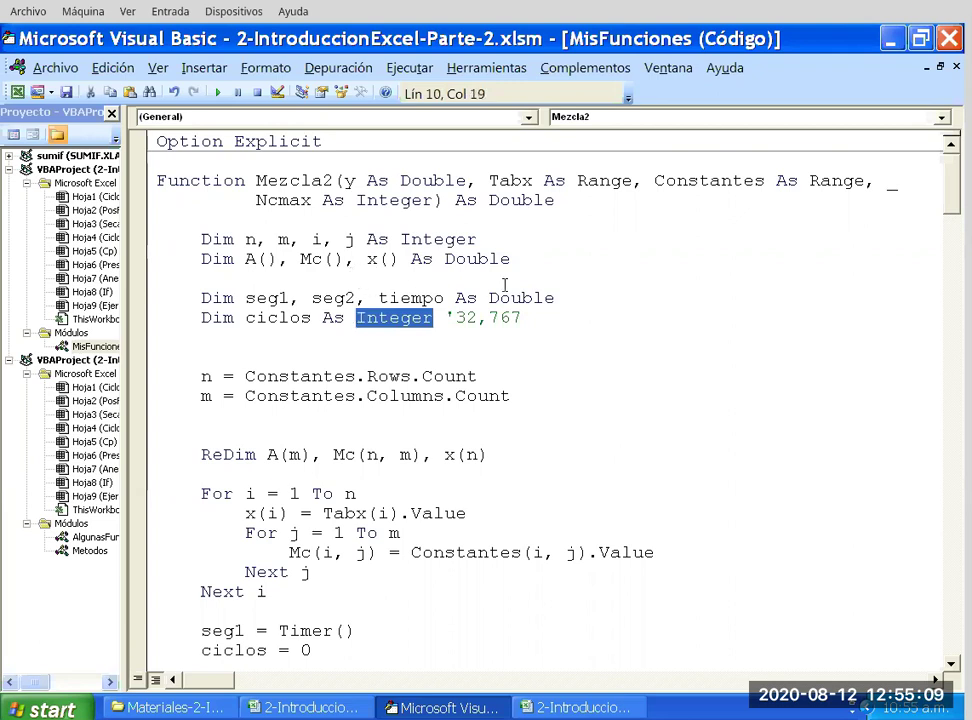
type("Log")
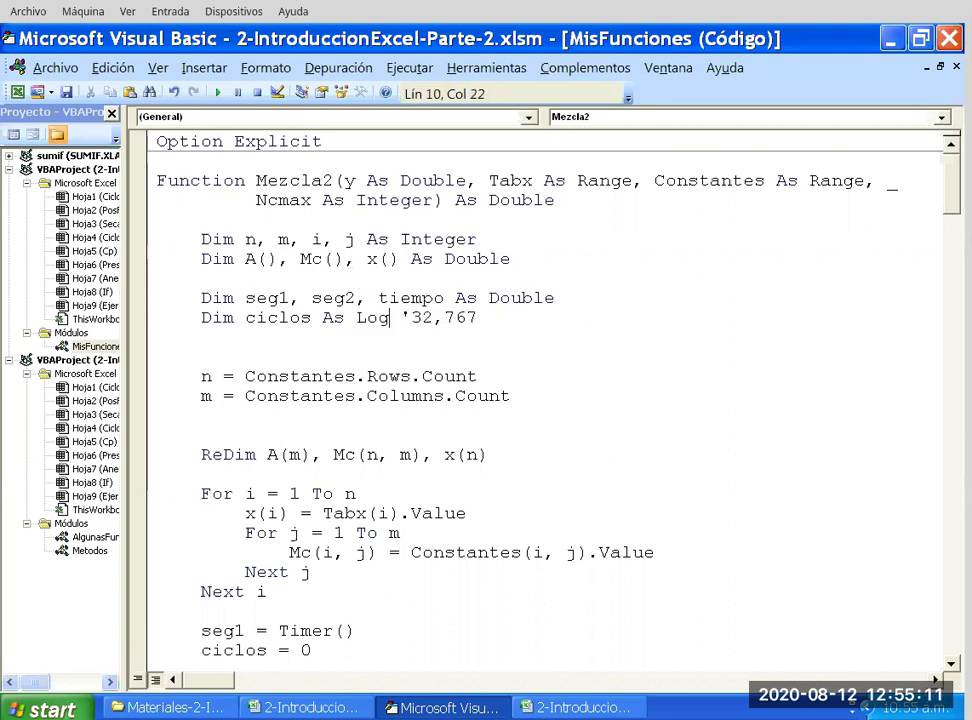
key("Left")
type("n")
key("Down")
key("Down")
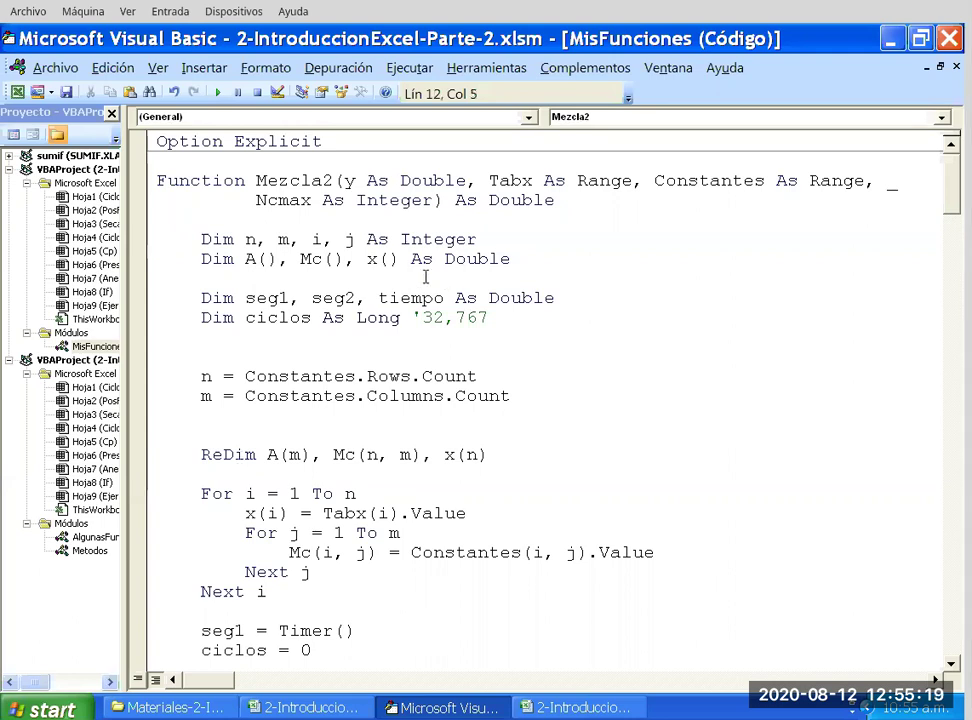
Update the ciclos comment's limit from 32,767 to 2,147,483,647.
left_click_drag(422, 317, 489, 317)
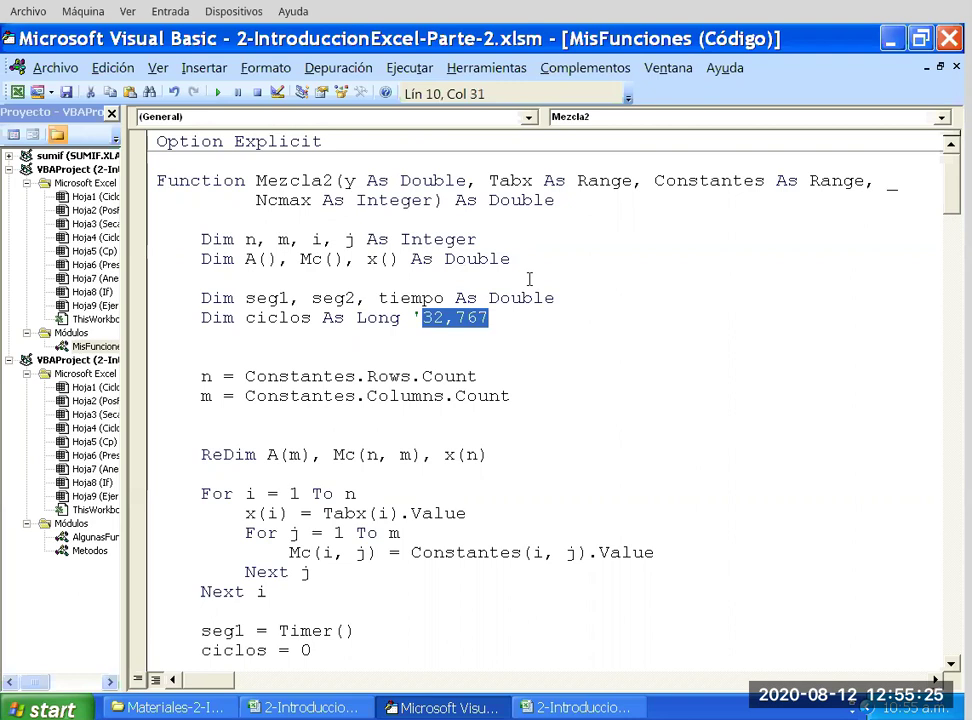
type("2,147,483,647")
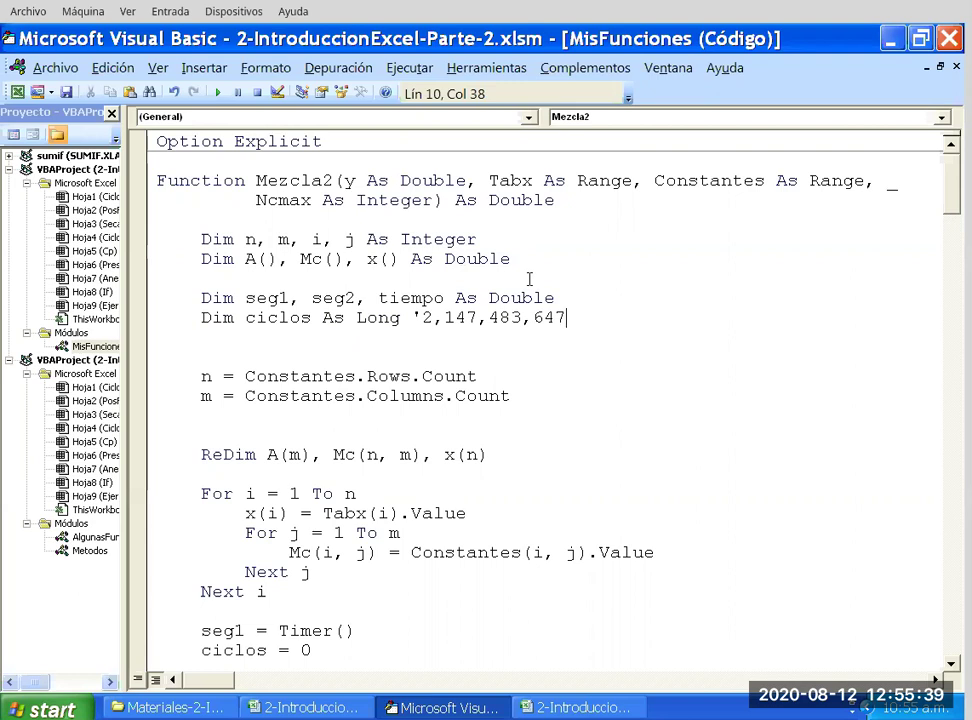
key("Return")
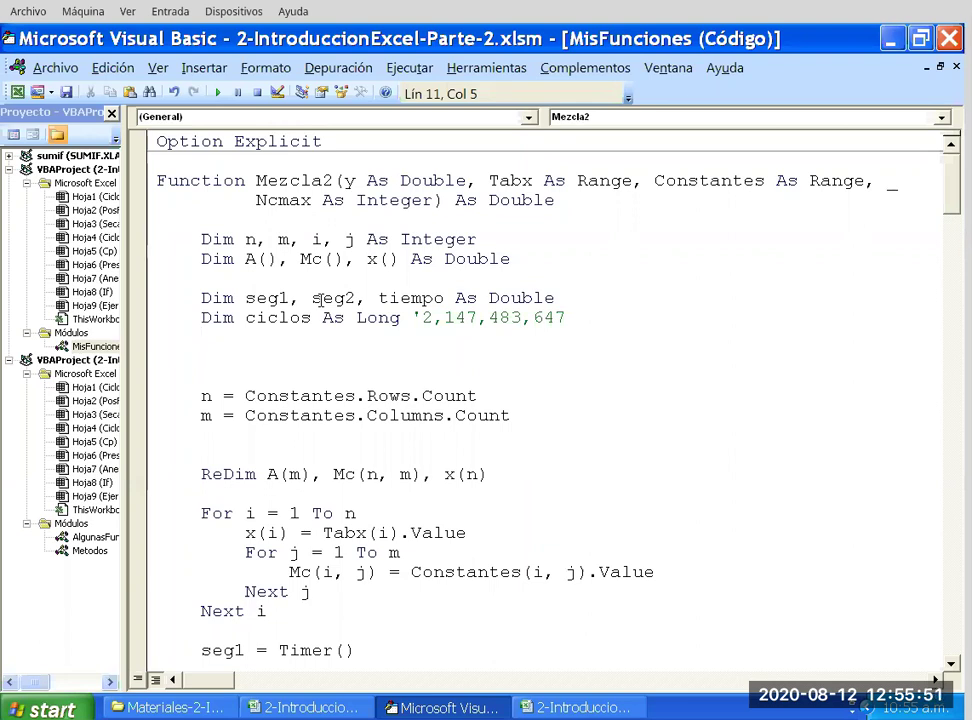
left_click_drag(412, 272, 558, 274)
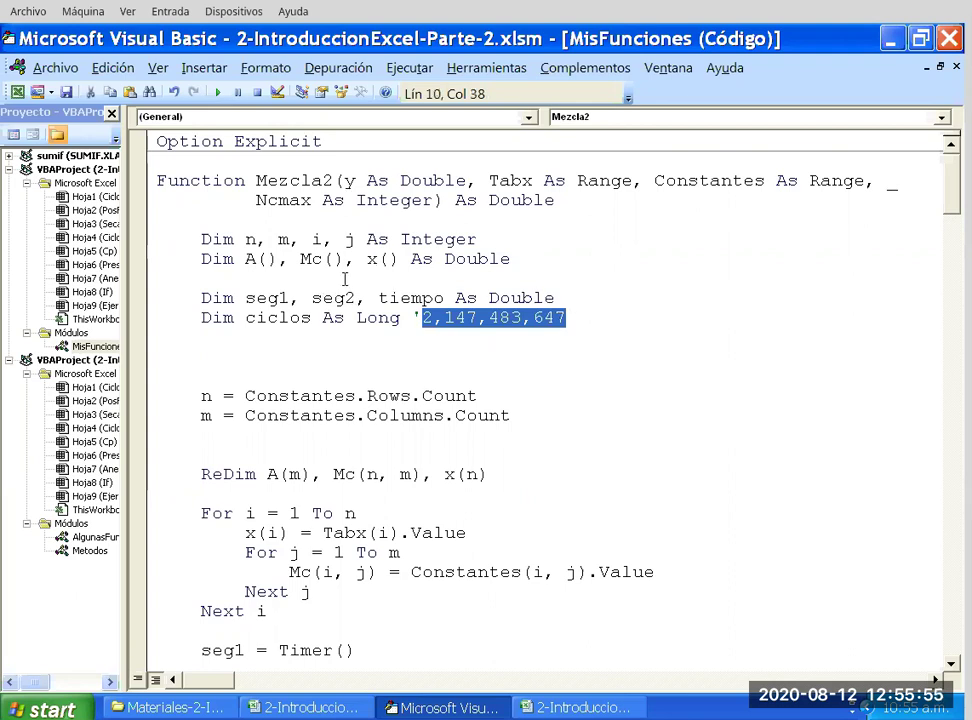
left_click_drag(356, 272, 393, 272)
key("Right")
key("Right")
key("Right")
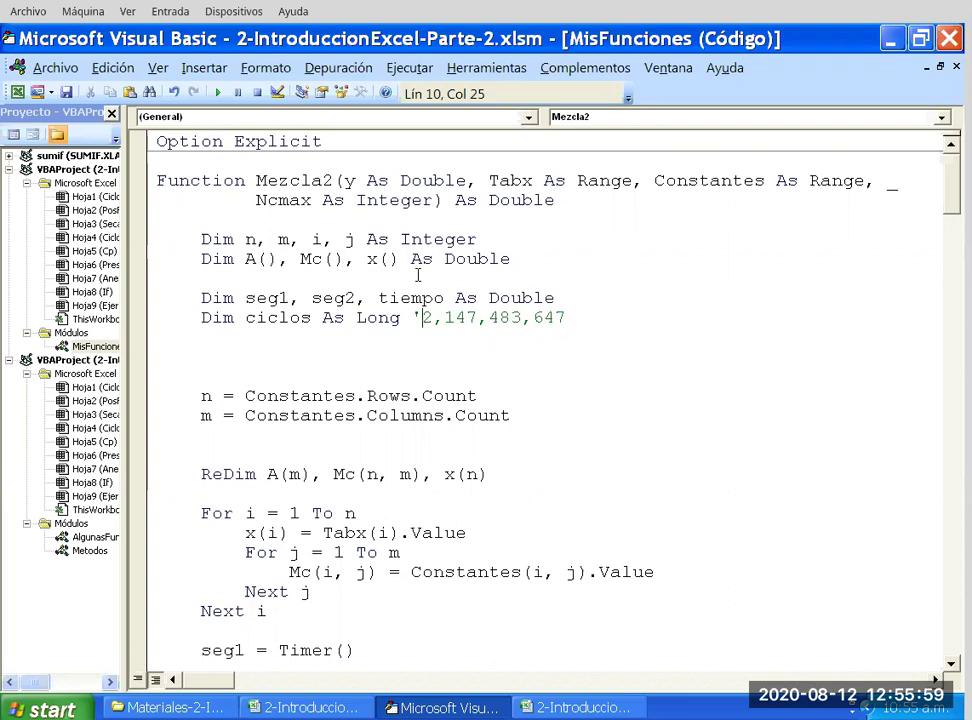
key("shift+Right")
key("shift+Right")
key("shift+Right")
key("shift+Right")
key("shift+Right")
key("shift+Right")
key("shift+Right")
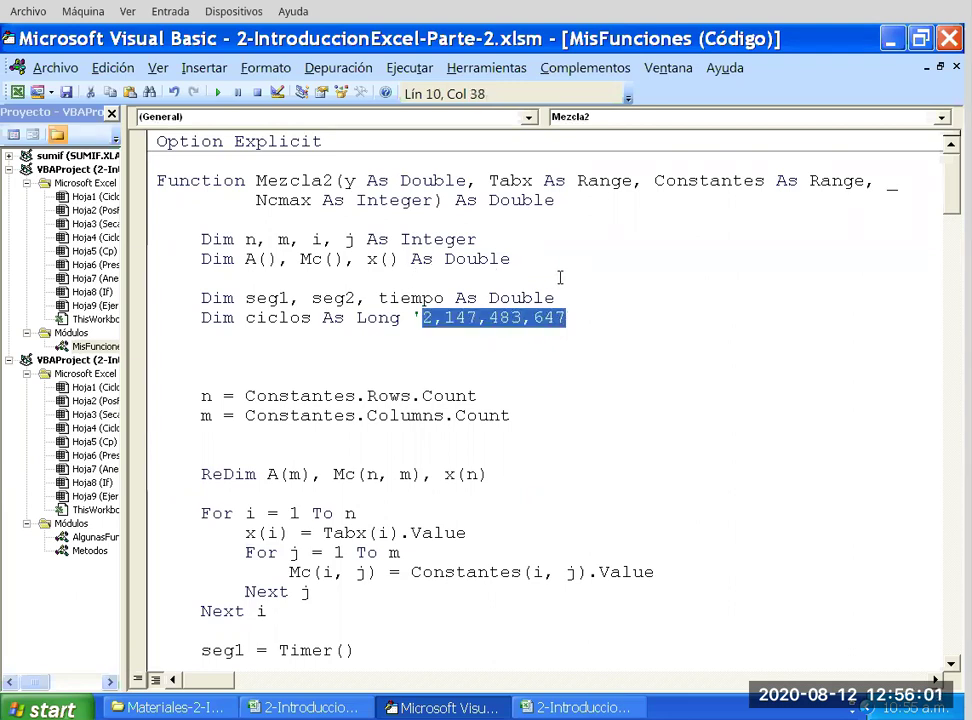
key("Right")
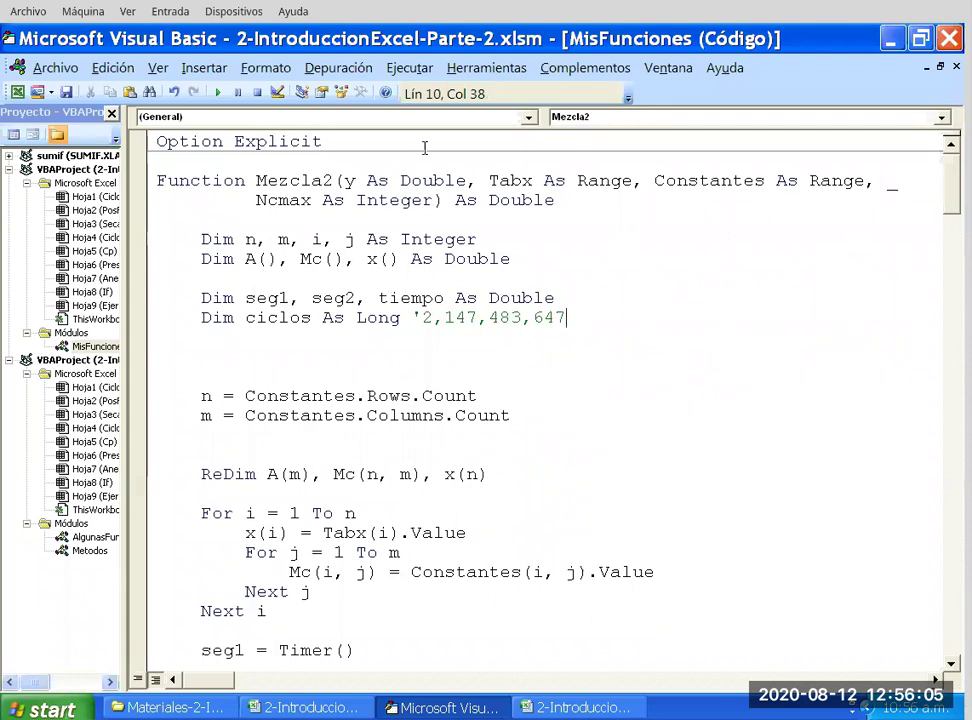
Change Mezcla2's Ncmax parameter type from Integer to Long.
key("alt+d")
key("c")
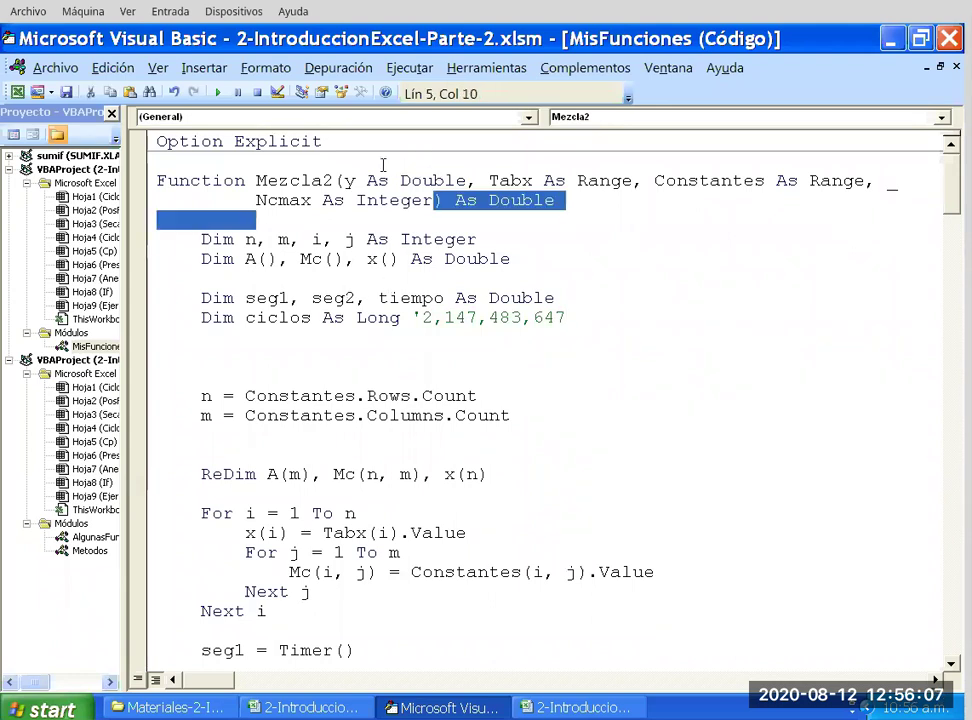
key("shift+Up")
key("shift+ctrl+Right")
key("shift+ctrl+Right")
key("shift+Right")
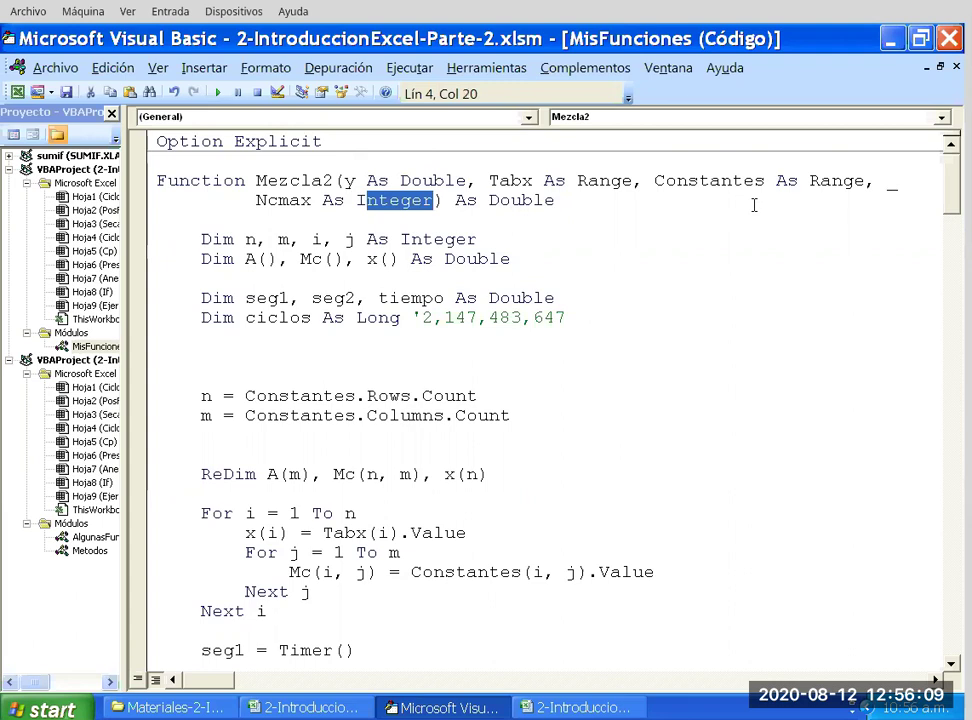
key("Delete")
key("BackSpace")
type("L")
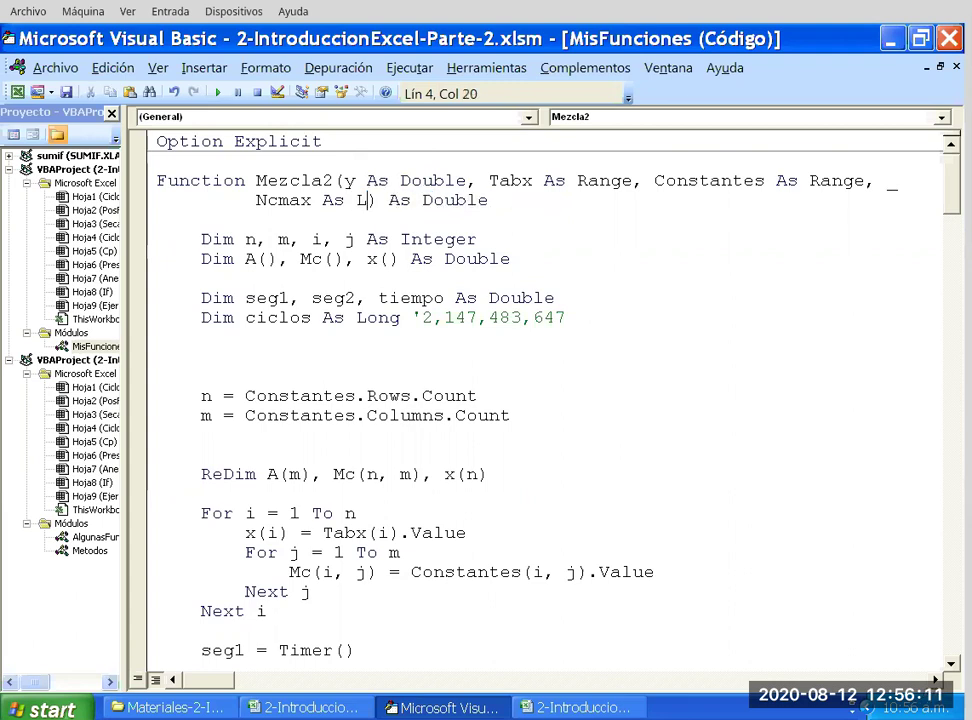
type("ong")
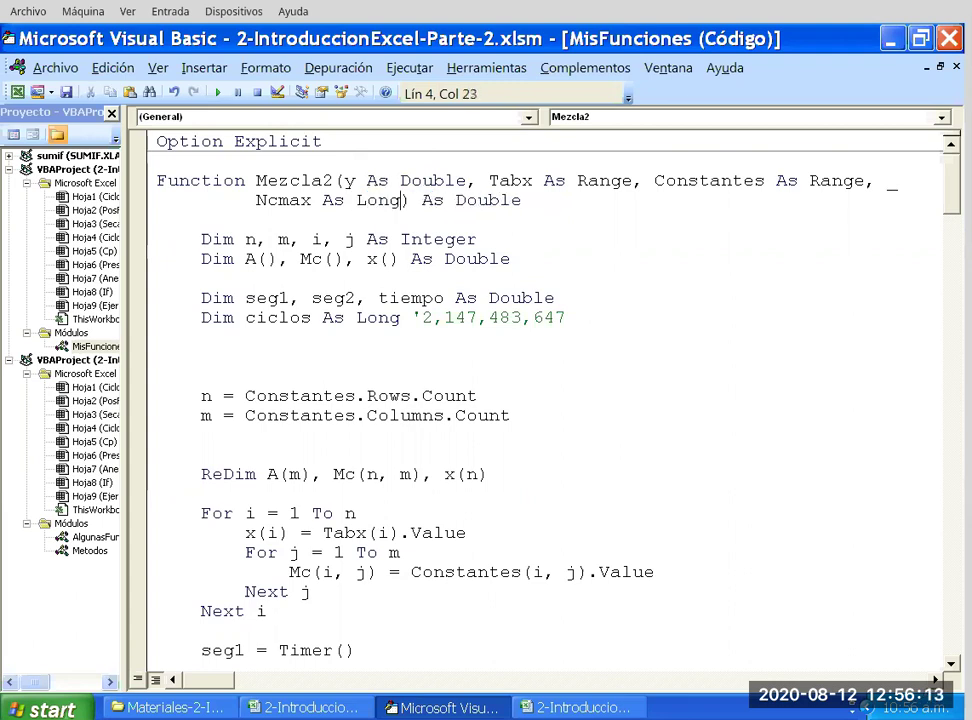
key("Down")
key("Down")
key("Down")
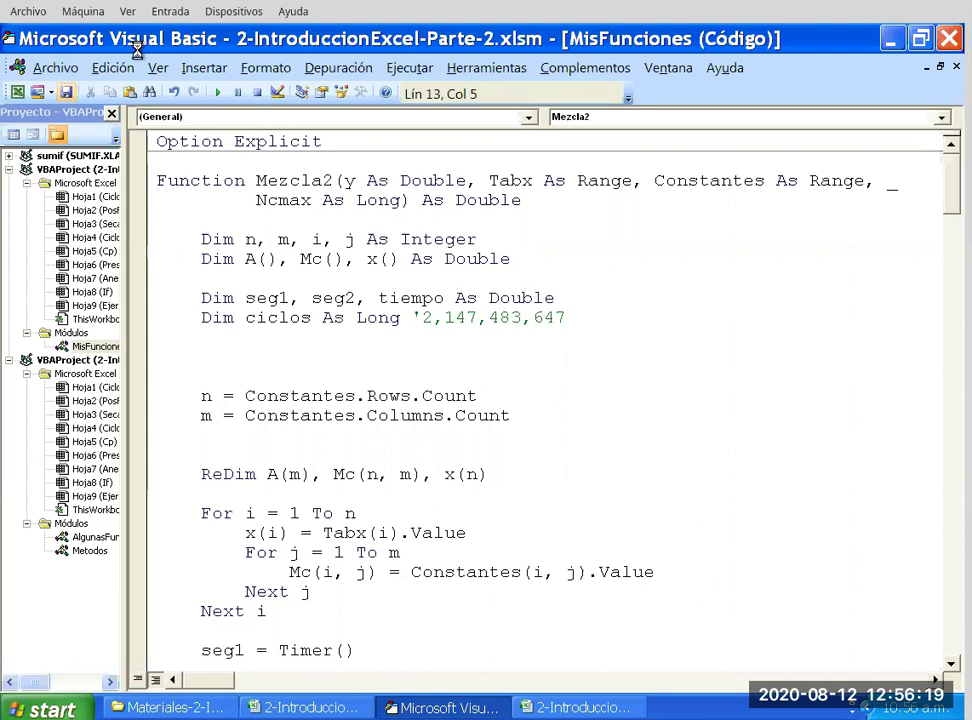
In the Mezcla function, change the Ncmax parameter type from Integer to Long.
scroll(311, 168, "down", 1)
scroll(339, 197, "down", 6)
scroll(339, 197, "down", 8)
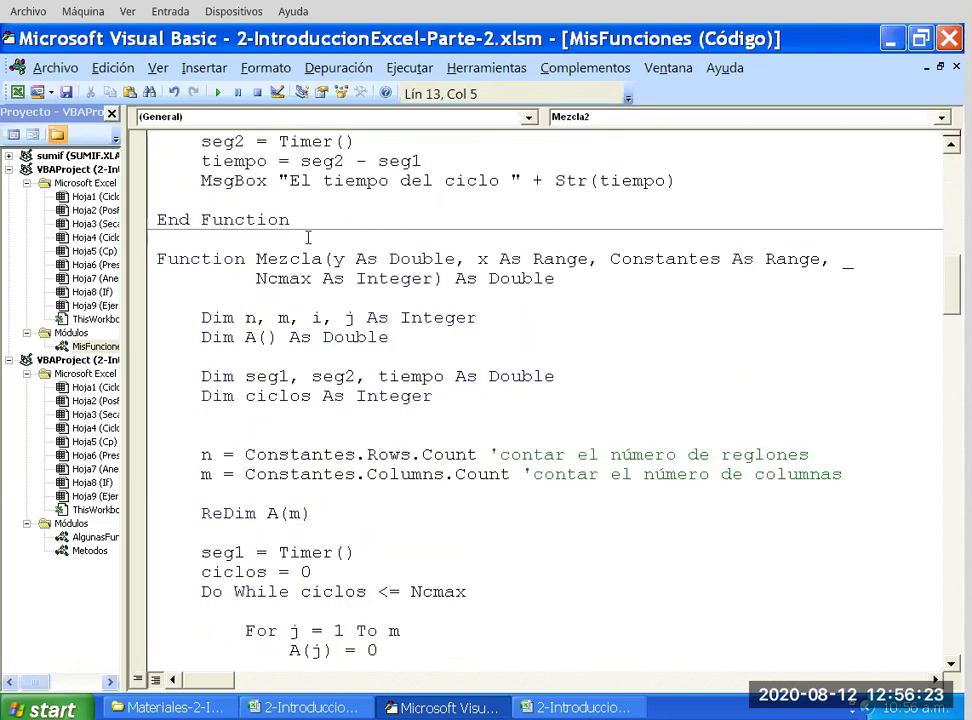
left_click_drag(366, 278, 455, 278)
key("Left")
key("Left")
key("BackSpace")
key("BackSpace")
key("BackSpace")
key("BackSpace")
key("BackSpace")
key("BackSpace")
type("Long")
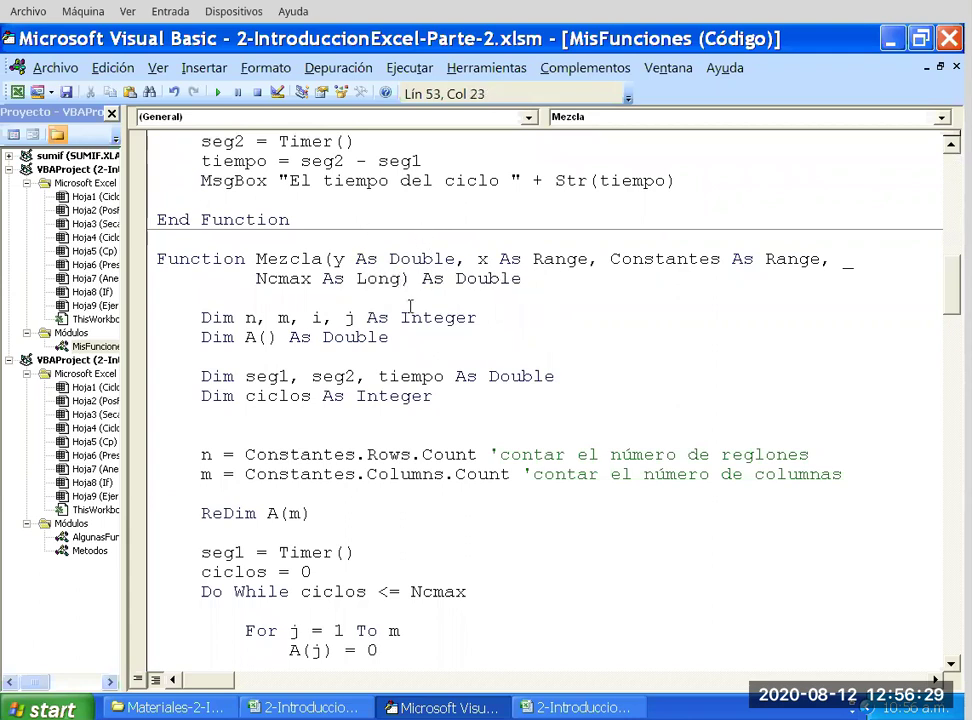
Declare Mezcla's ciclos As Long, then return to the Excel worksheet.
key("Down")
key("Down")
key("Down")
key("End")
key("BackSpace")
key("BackSpace")
key("BackSpace")
key("BackSpace")
key("BackSpace")
key("BackSpace")
type("Log")
key("Left")
type("n")
key("Down")
key("Down")
key("Down")
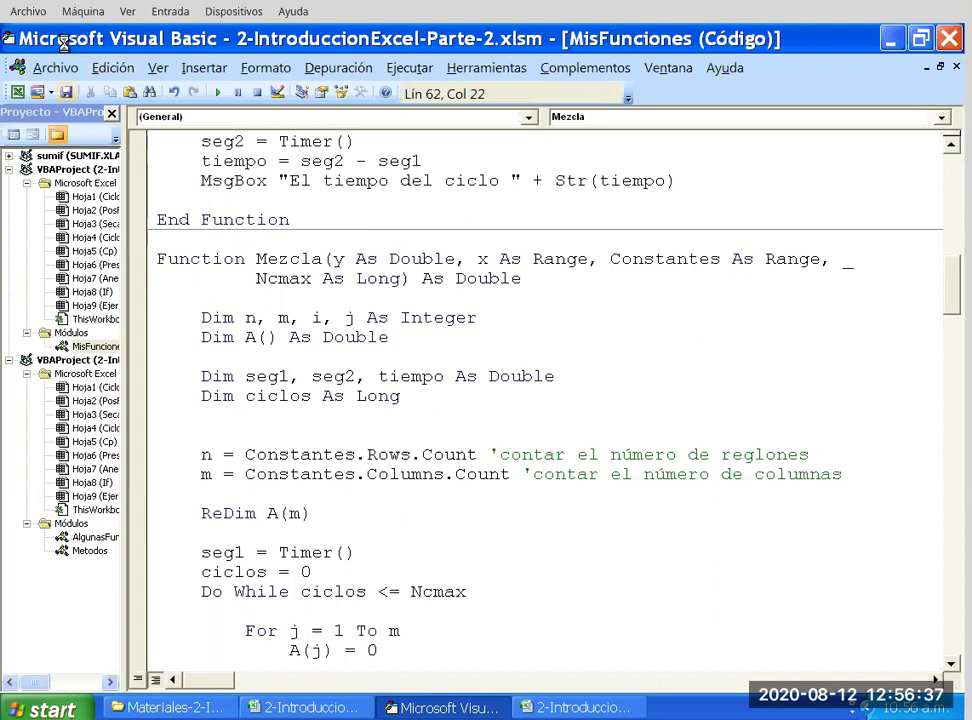
key("Down")
key("Down")
key("Down")
key("alt+F11")
On the Ejercicio sheet, set Ncmax in E30 to 100.
left_click(395, 507)
left_click(397, 393)
key("Down")
key("Down")
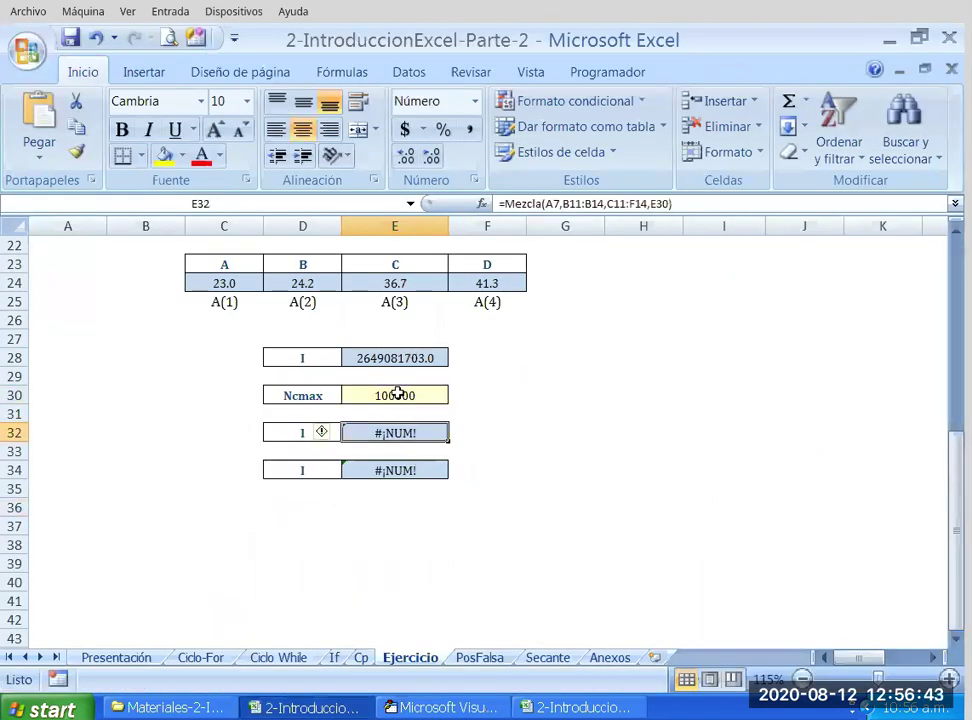
key("Up")
key("Up")
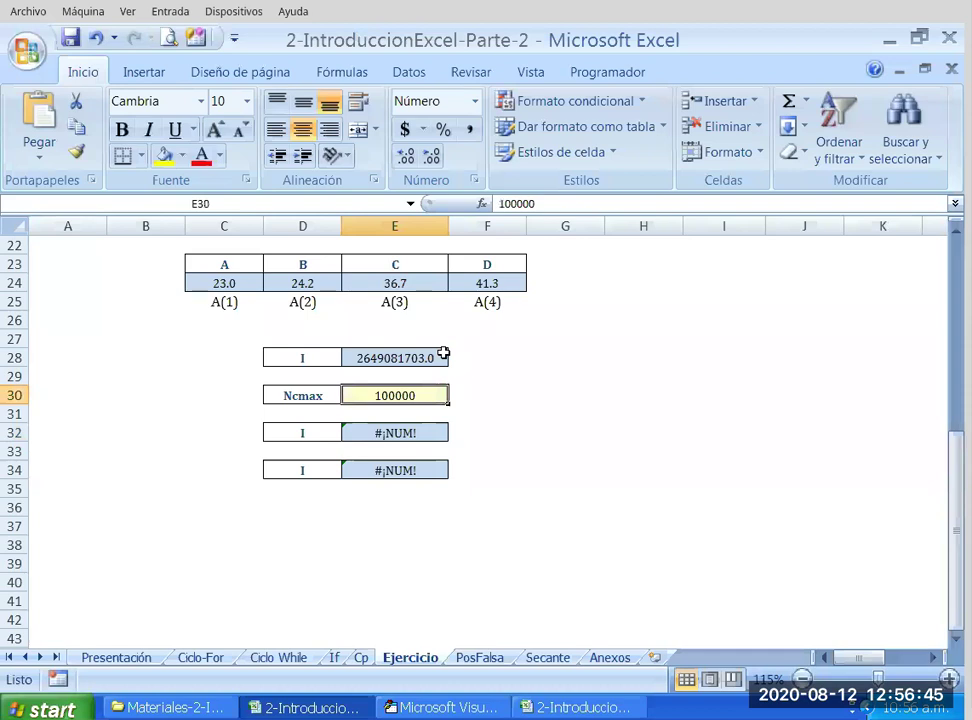
type("100")
key("Return")
key("Return")
key("Return")
left_click(488, 488)
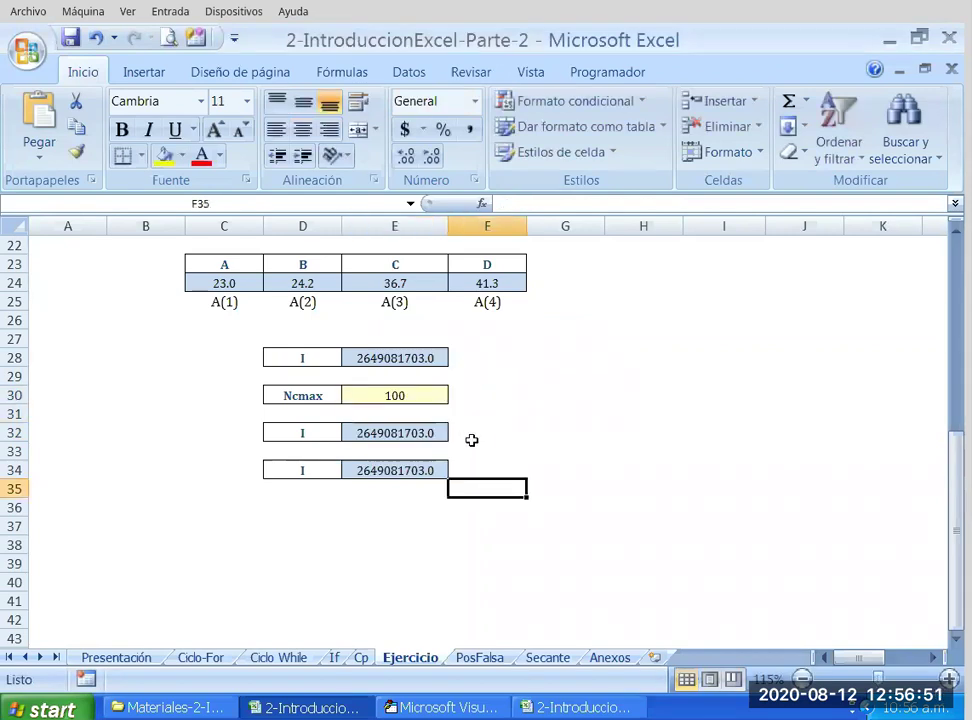
Raise Ncmax in E30 to 1000 to rerun the timing.
left_click(425, 392)
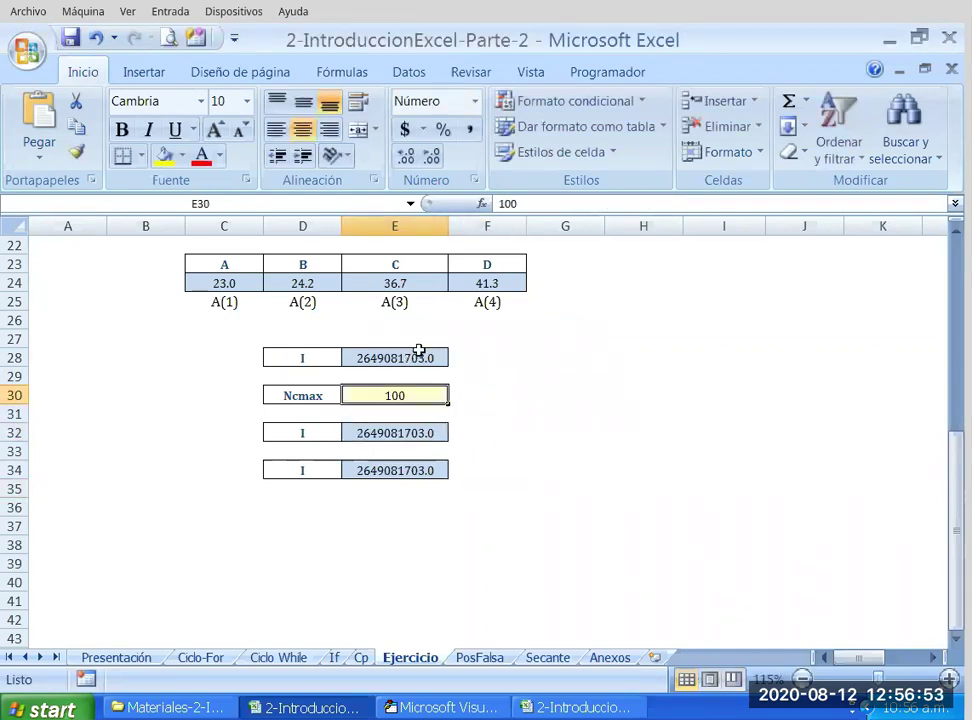
key("F2")
key("Escape")
scroll(509, 403, "up", 1, "ctrl")
scroll(395, 393, "down", 2)
key("F2")
type("0")
key("Return")
Raise Ncmax to 10000 and then 100000, dismissing the cycle-time messages.
key("Return")
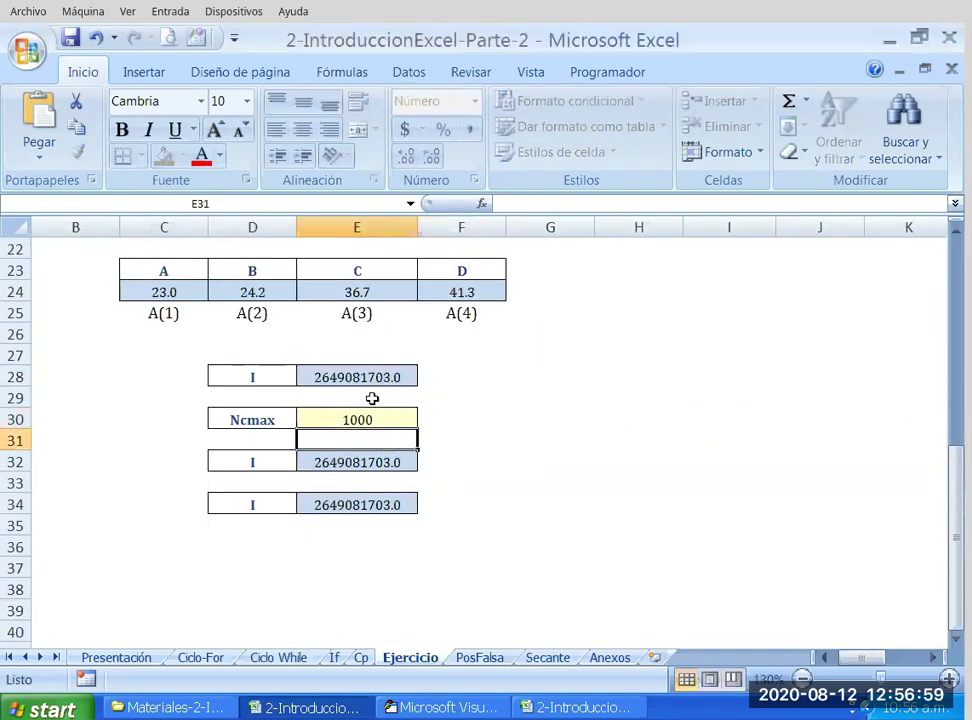
key("Up")
key("F2")
type("0")
key("Return")
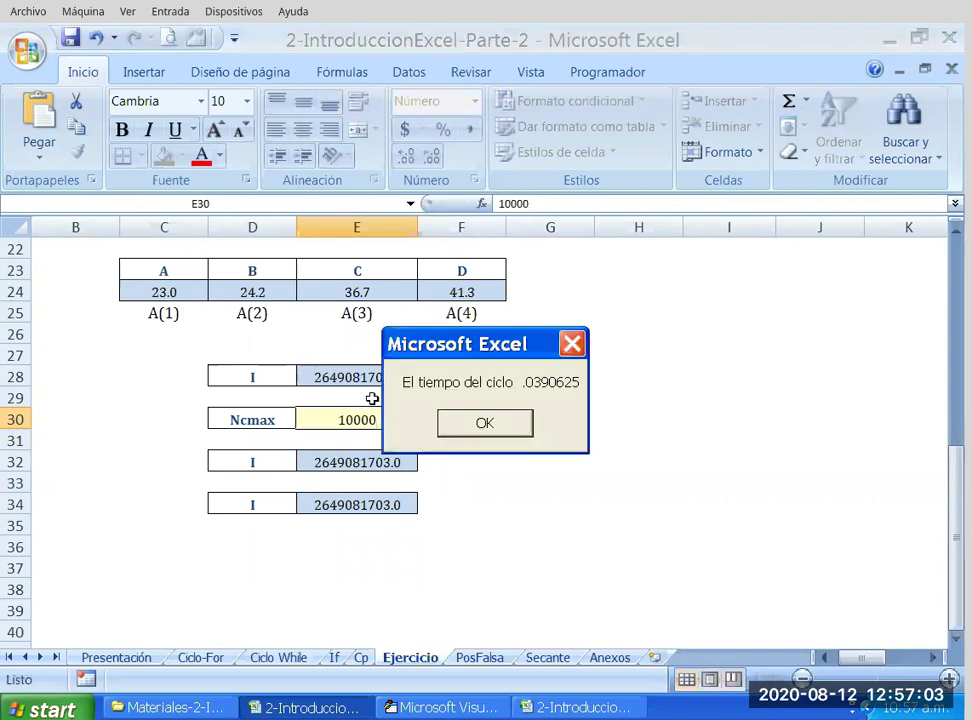
key("Return")
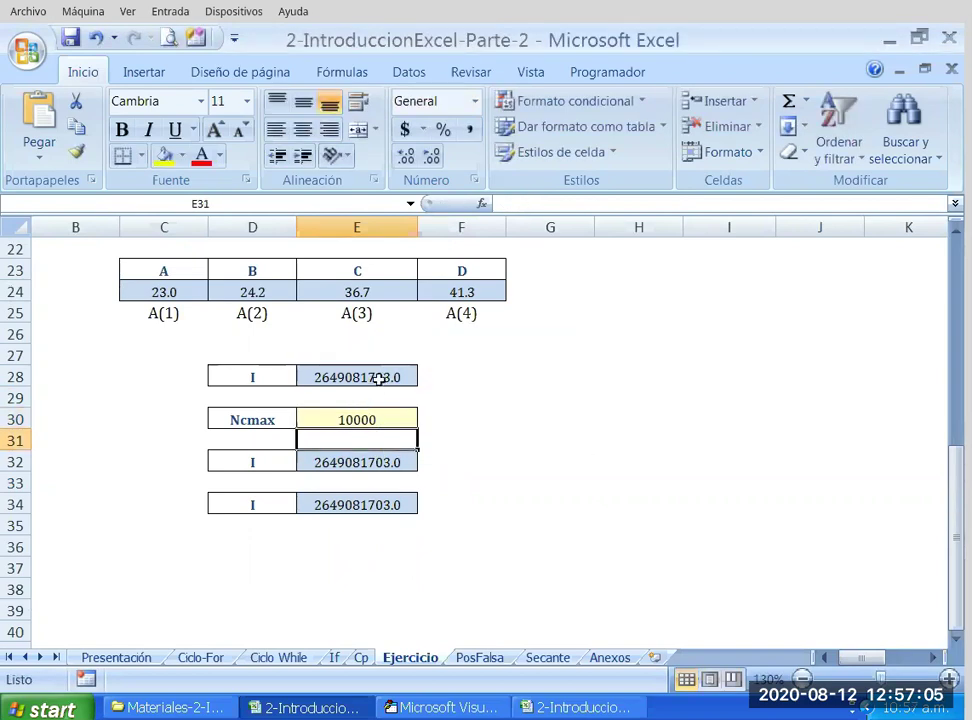
key("Up")
key("F2")
type("0")
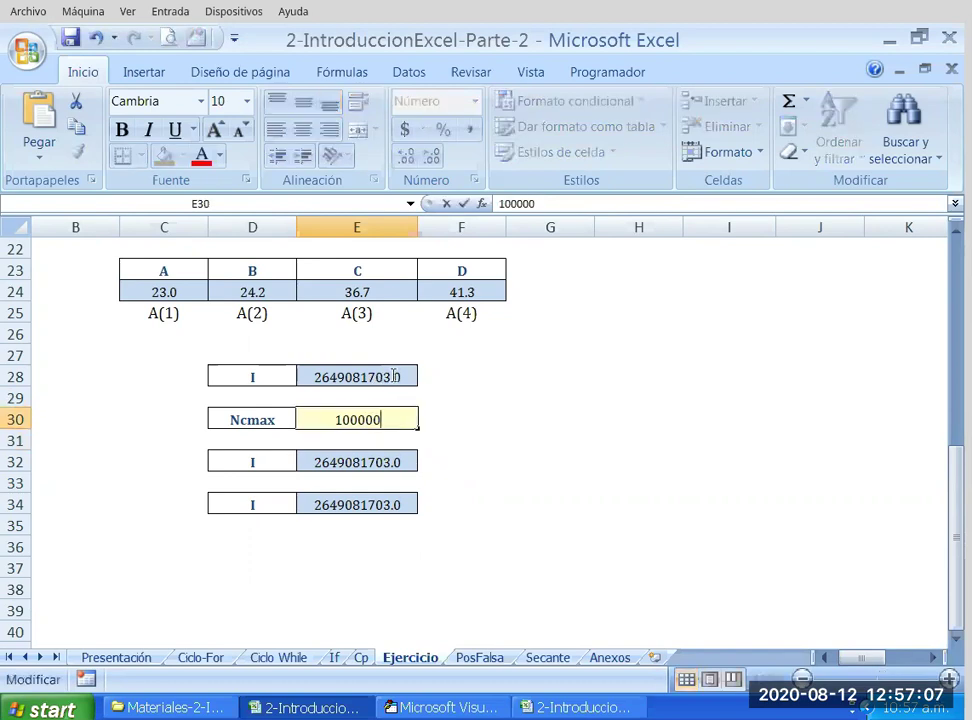
key("ctrl+Return")
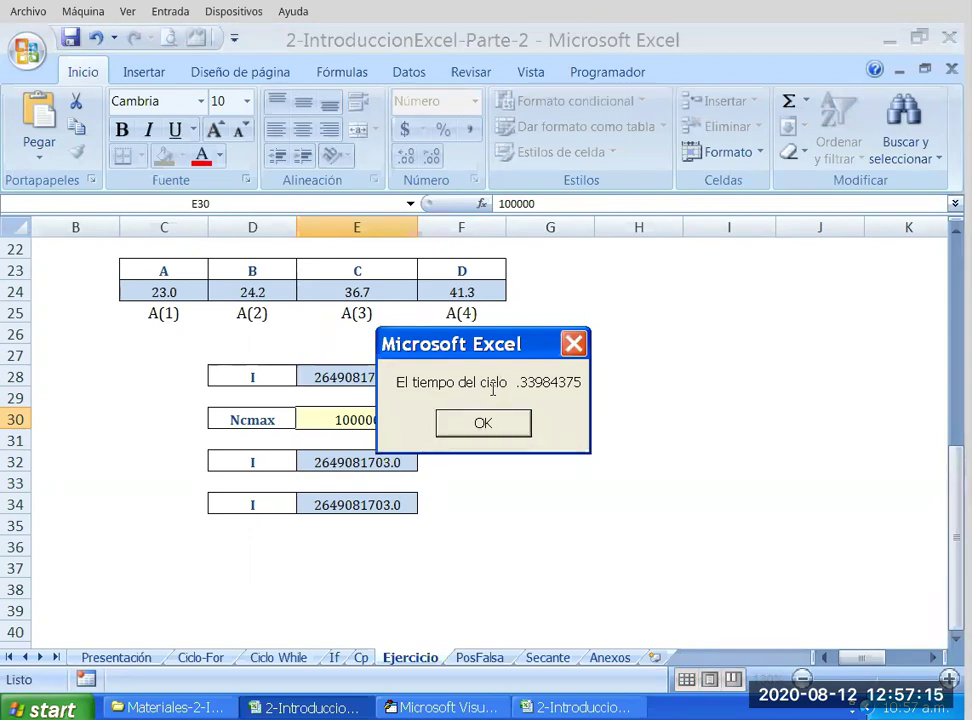
key("Return")
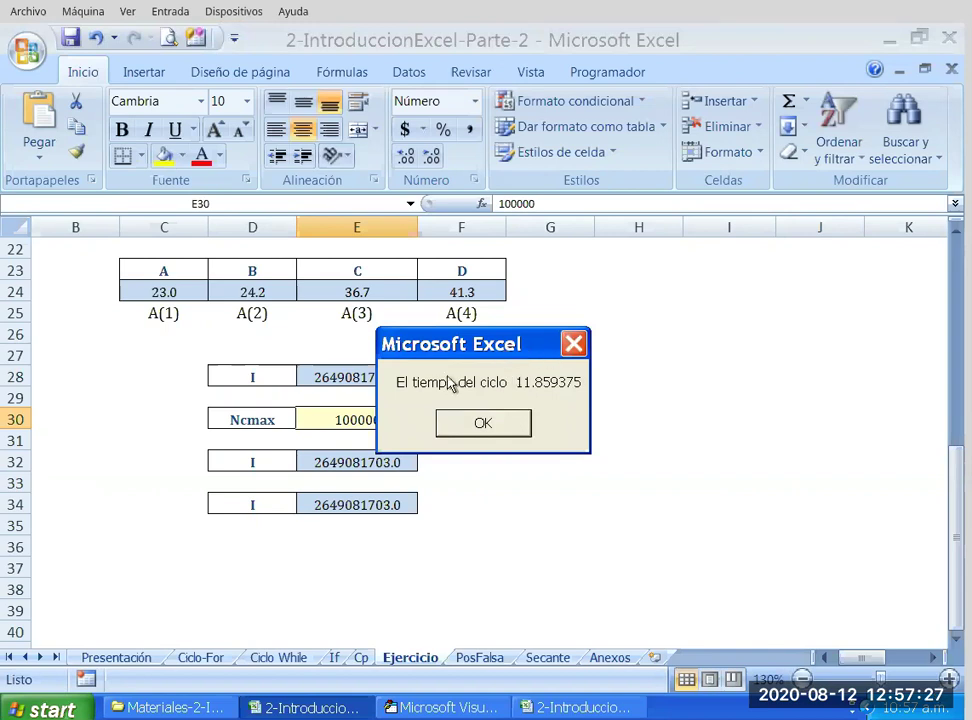
Recalculate Mezcla in E32, which times 11.7578125 seconds, and dismiss the message.
key("Return")
key("Down")
key("Right")
key("Left")
key("Up")
key("Up")
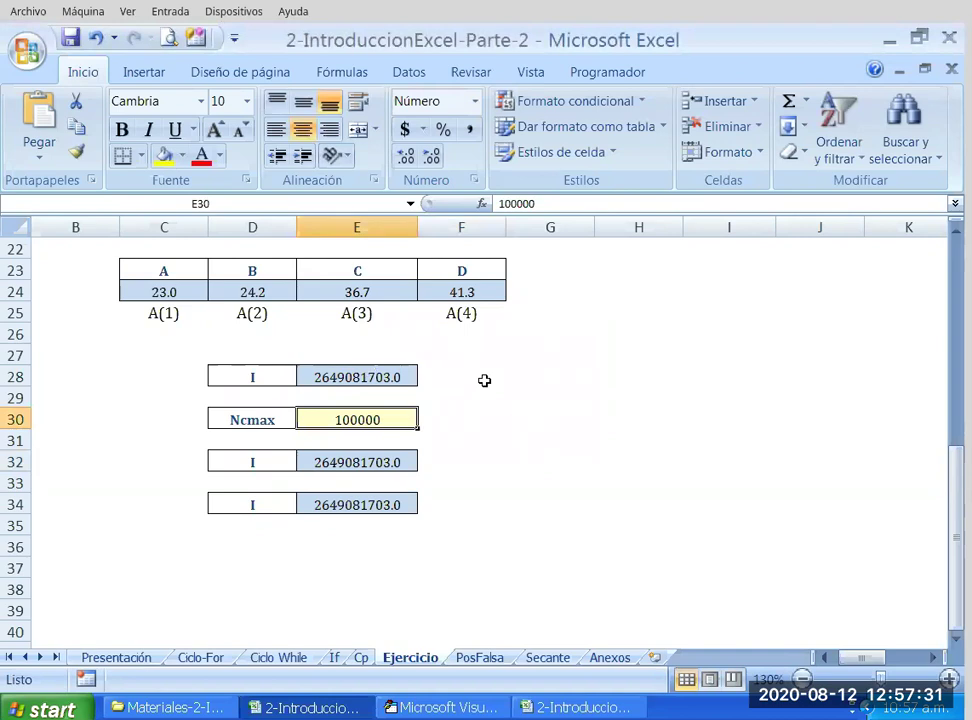
key("Down")
key("Down")
key("F2")
key("Escape")
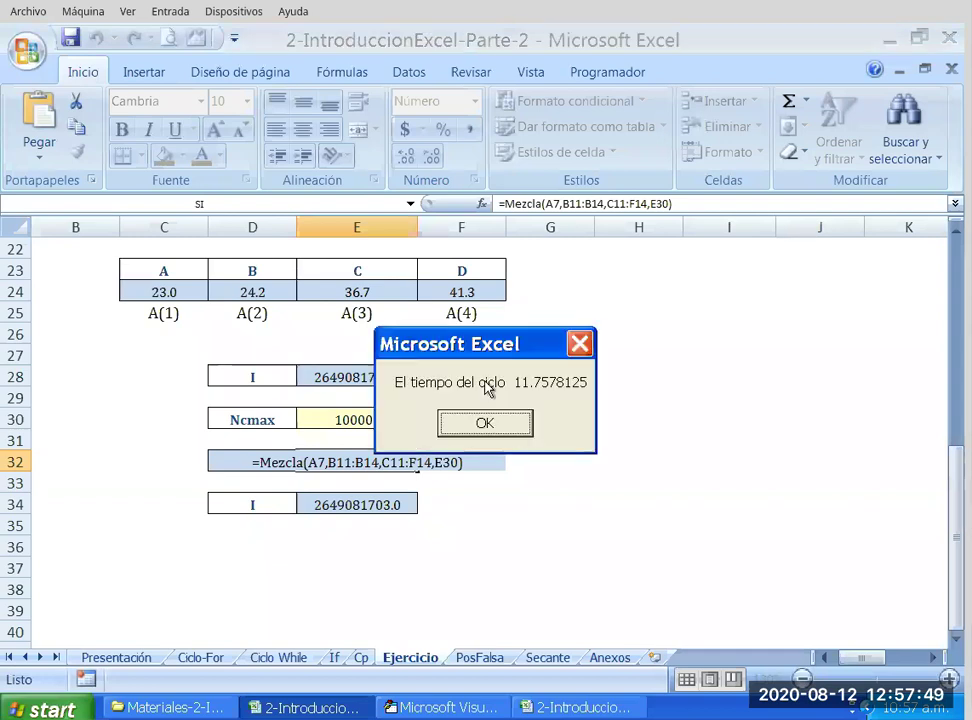
key("Return")
Recalculate Mezcla2 in E34, timing .33203125 seconds, then select Ncmax cell E30.
key("Down")
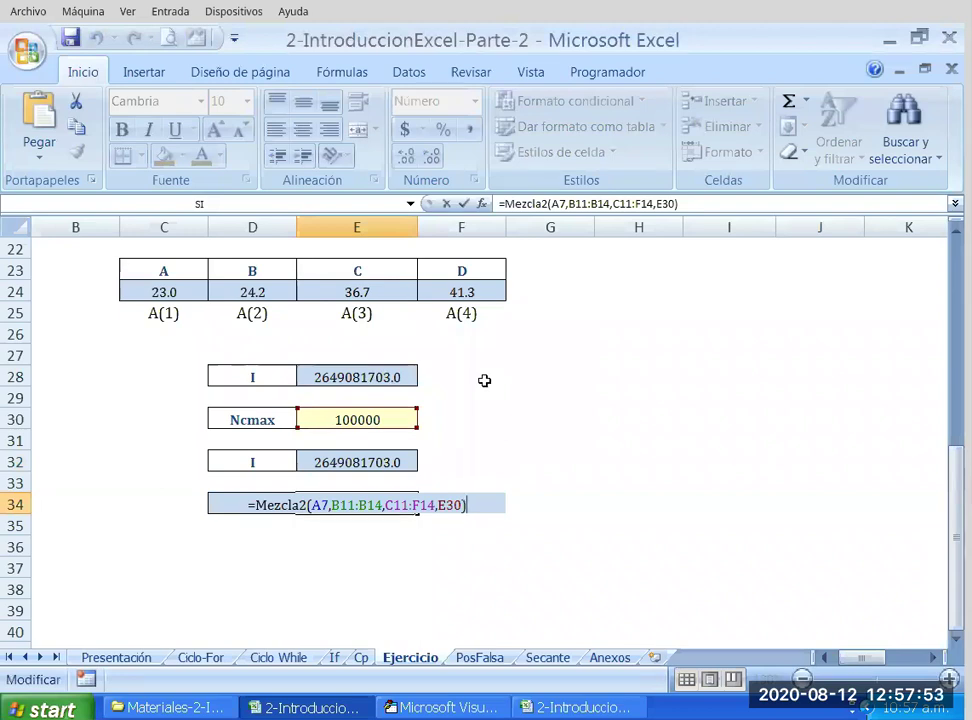
key("Return")
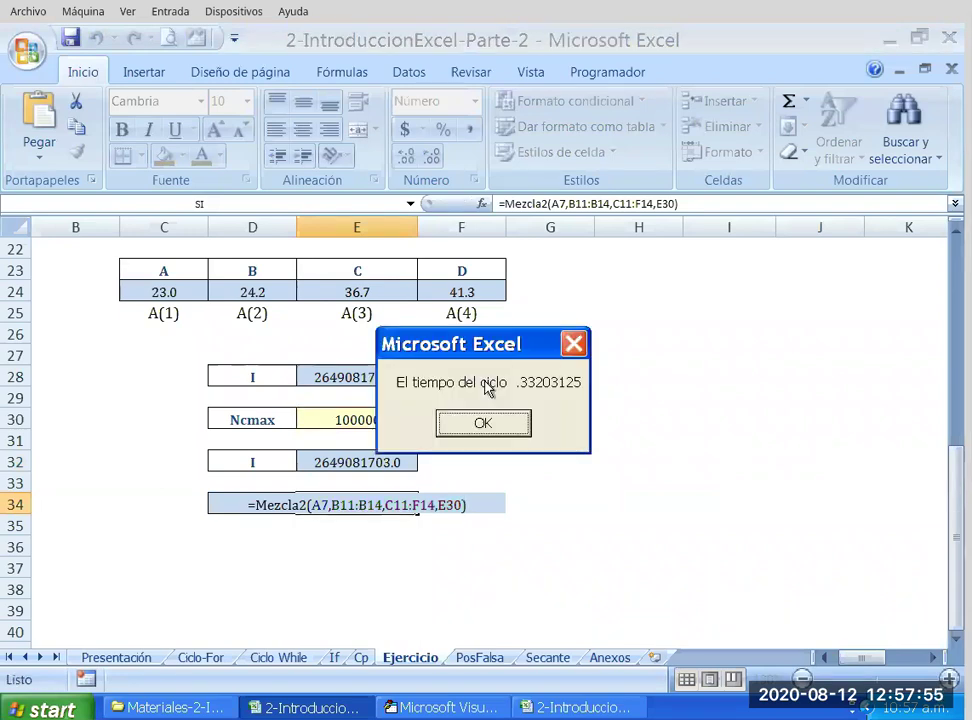
key("Return")
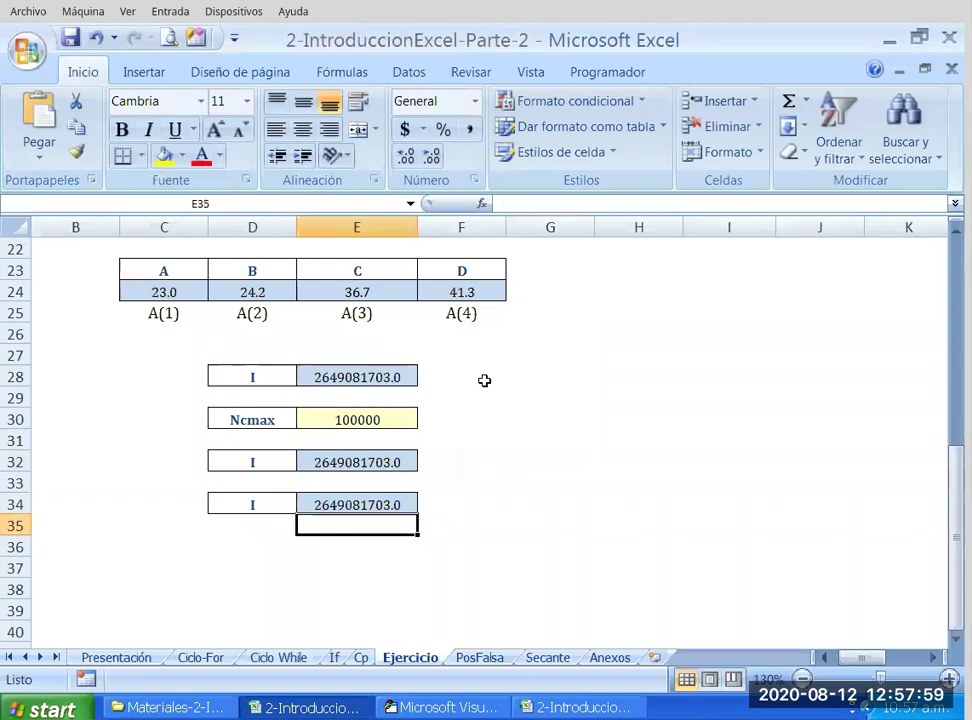
left_click_drag(255, 505, 360, 505)
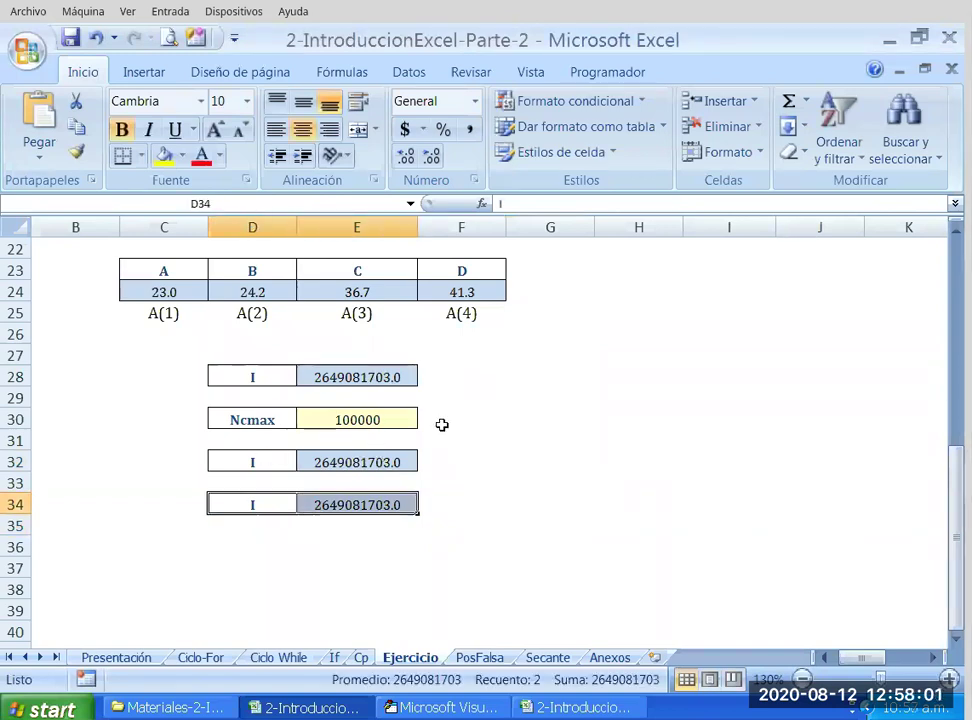
left_click(443, 458)
left_click(365, 418)
Change Ncmax in E30 from 100000 to 200000 and dismiss the .640625 and 24.125 timings.
key("F2")
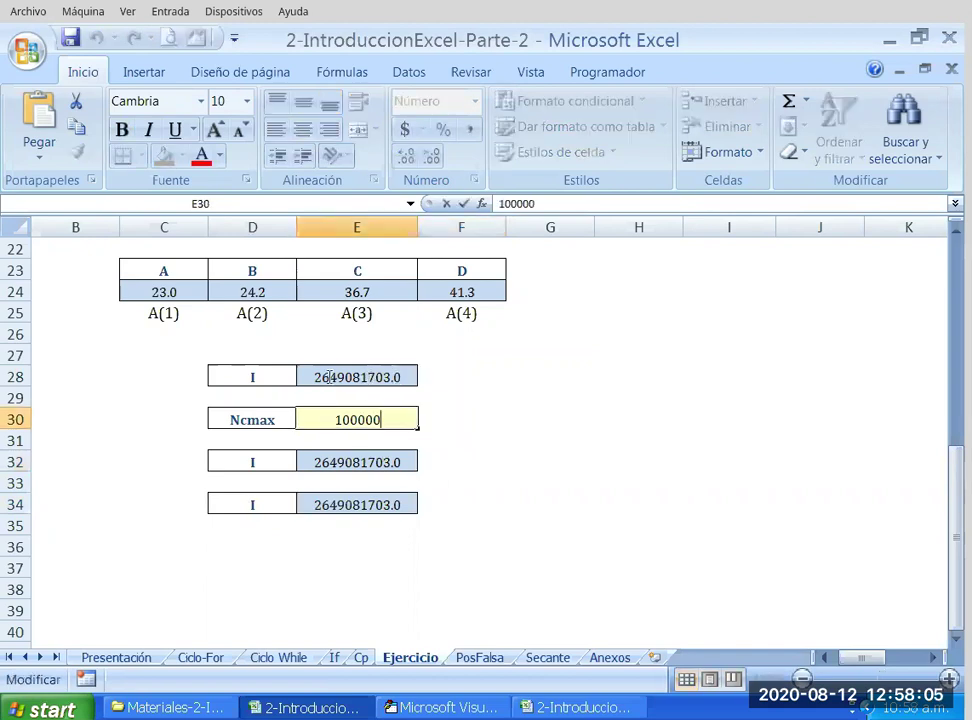
key("Delete")
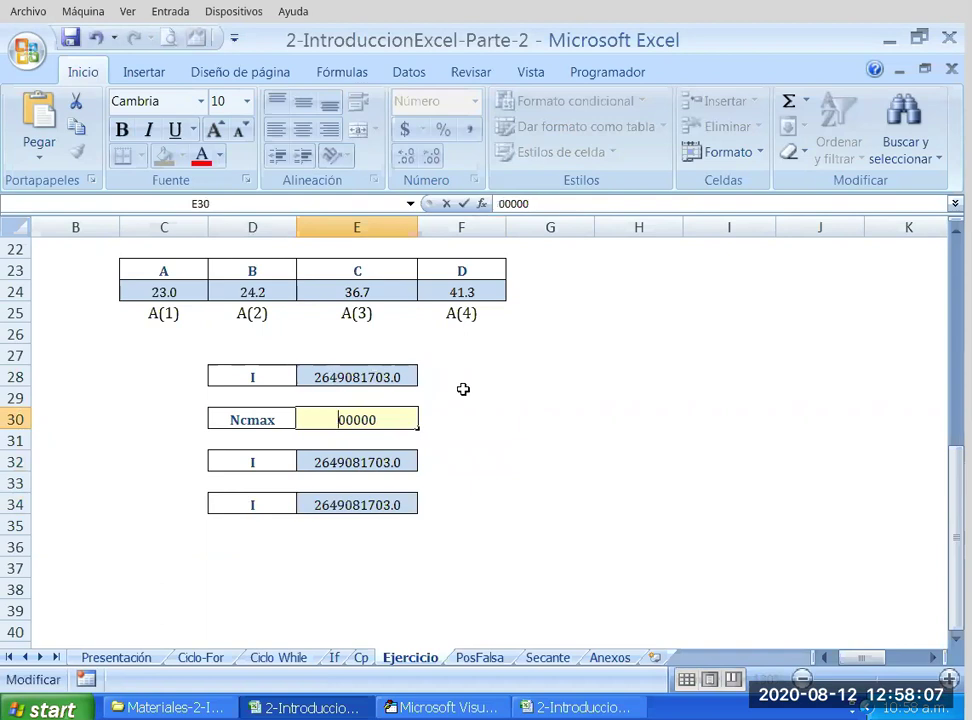
type("2")
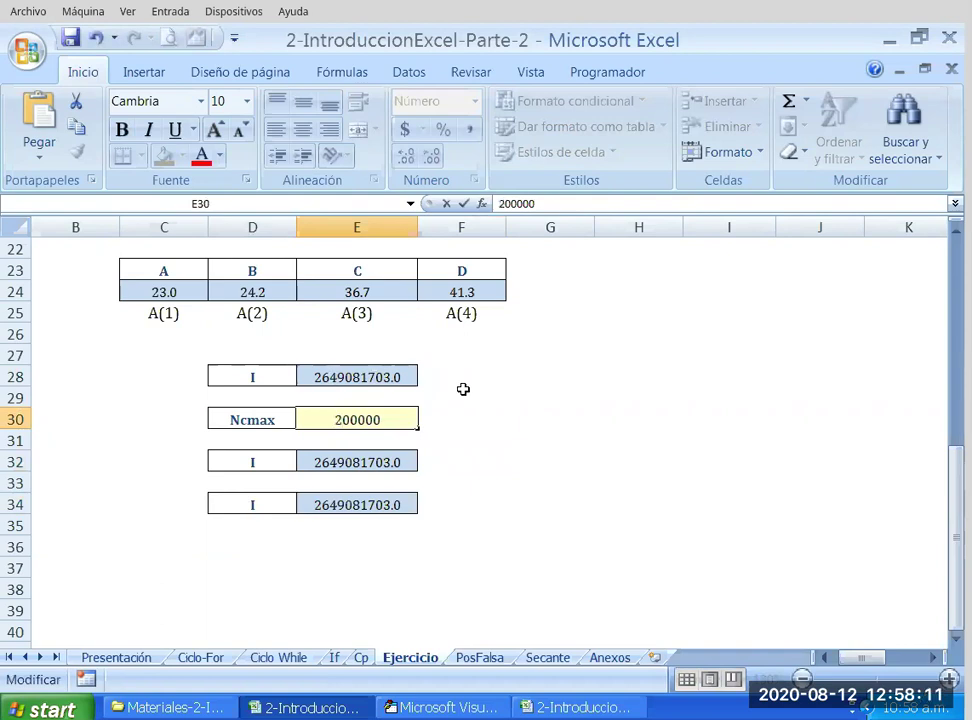
key("Return")
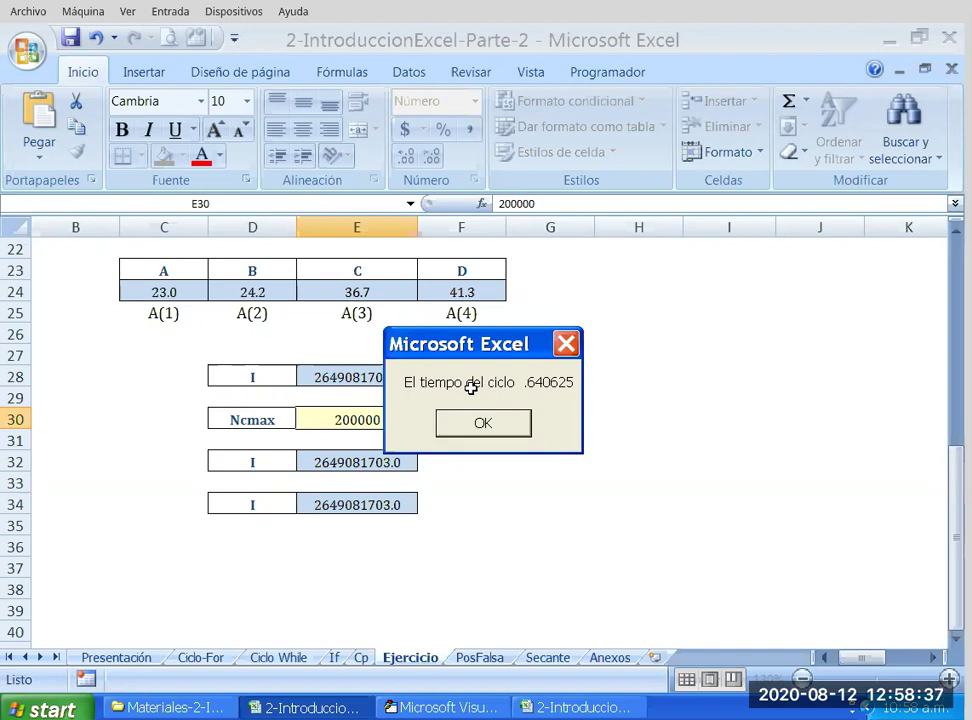
key("Return")
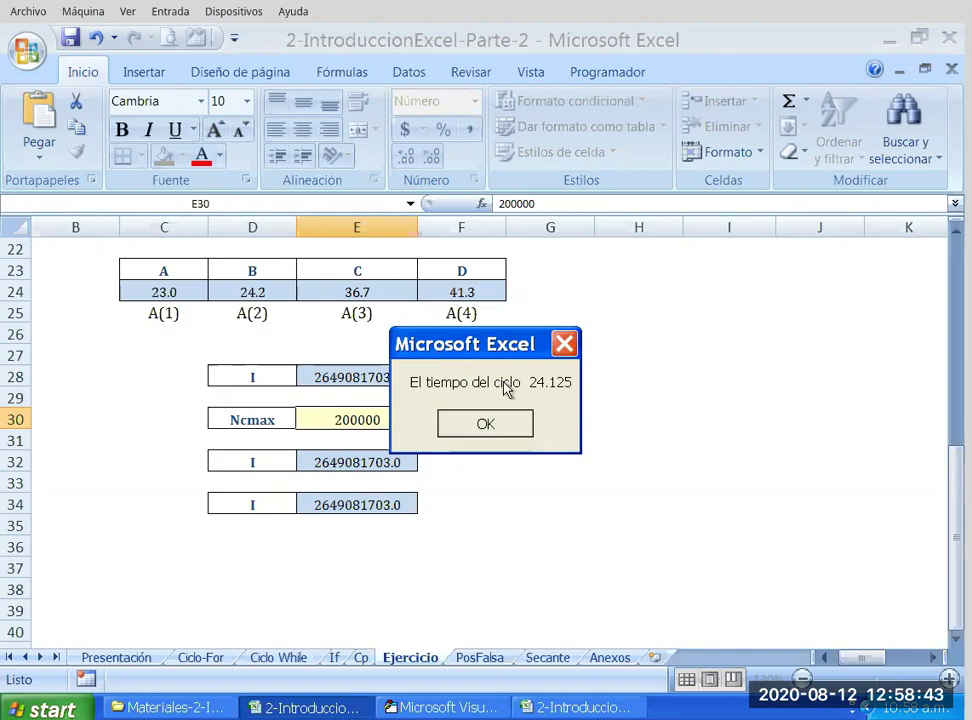
key("Return")
Rerun Mezcla2 in E34, which now times .609375 seconds.
key("Down")
key("Down")
key("Down")
key("F2")
key("Return")
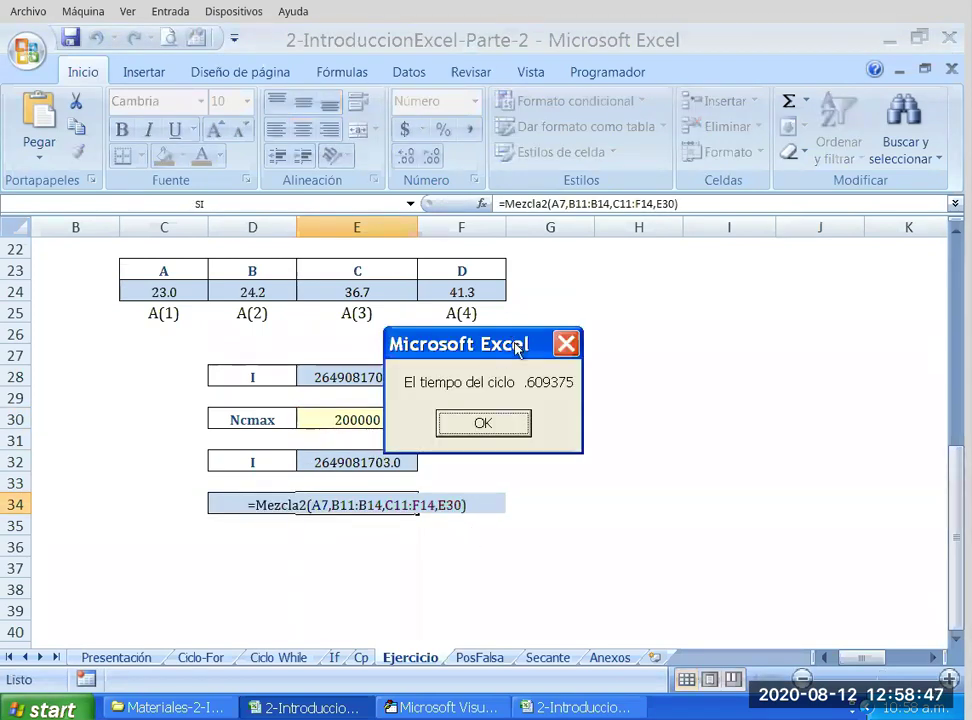
key("Return")
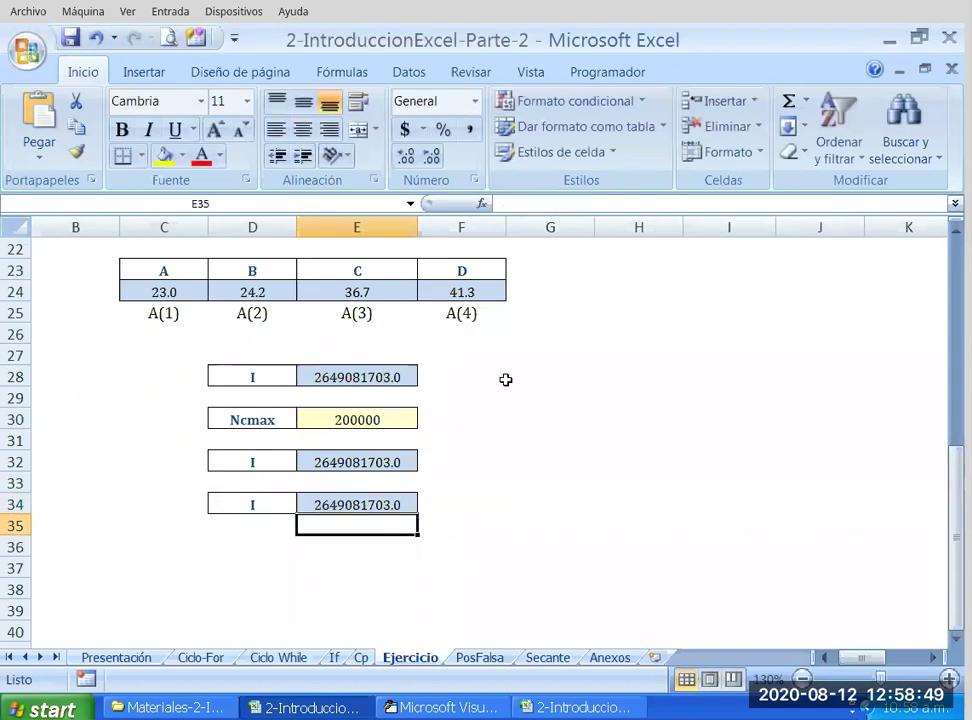
Return to the VBA editor and highlight Mezcla2's For i loading loop.
left_click(540, 419)
left_click(445, 707)
scroll(445, 393, "up", 4)
scroll(401, 443, "up", 3)
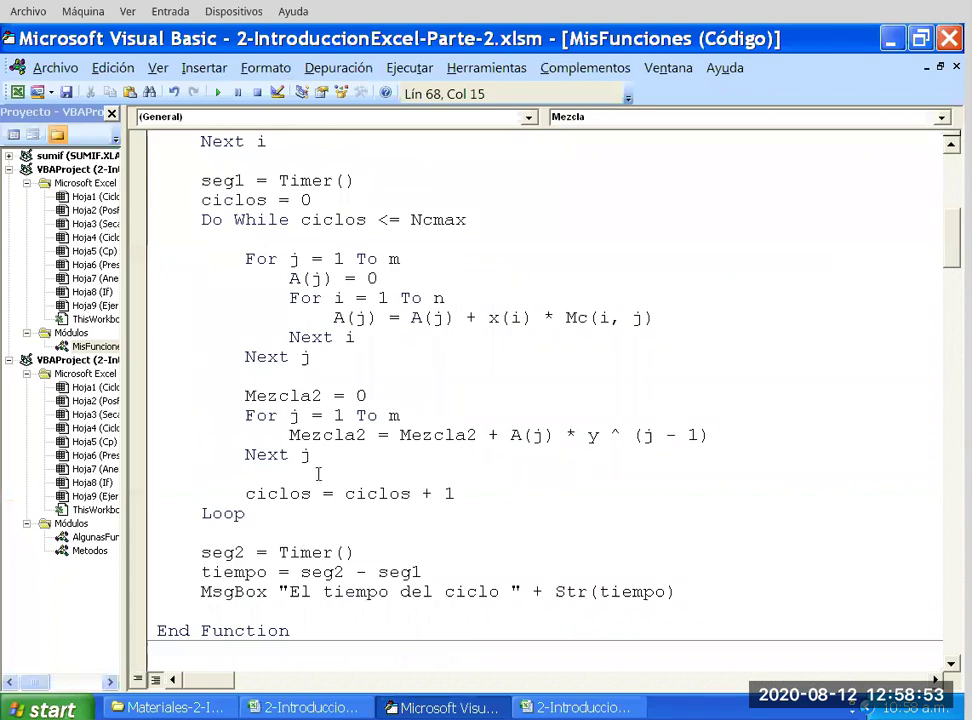
scroll(422, 396, "up", 2)
scroll(289, 360, "up", 3)
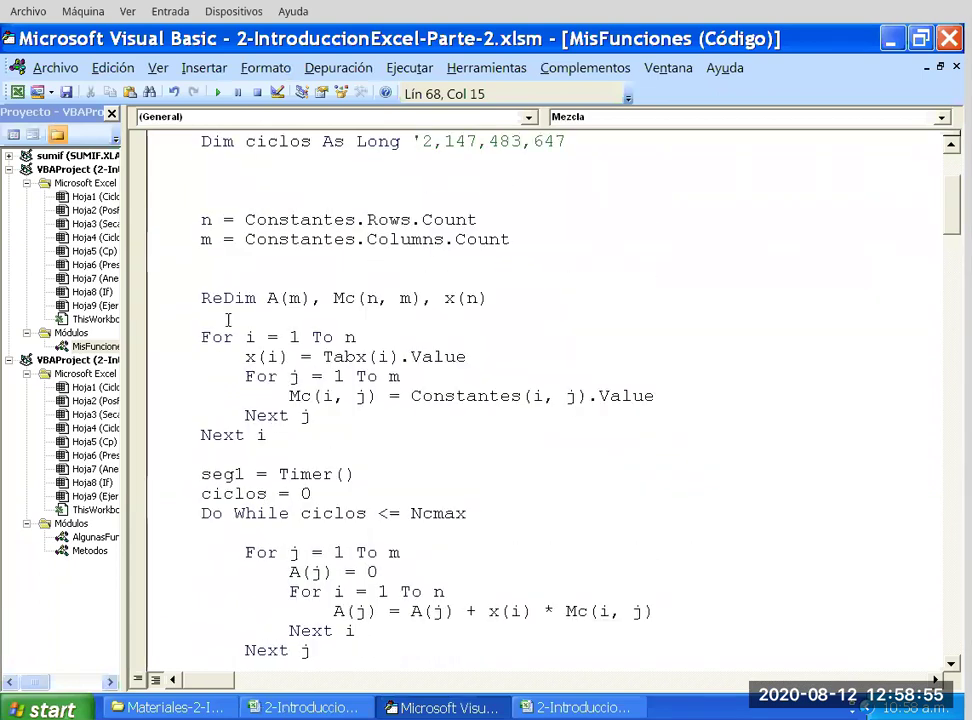
left_click_drag(192, 337, 268, 435)
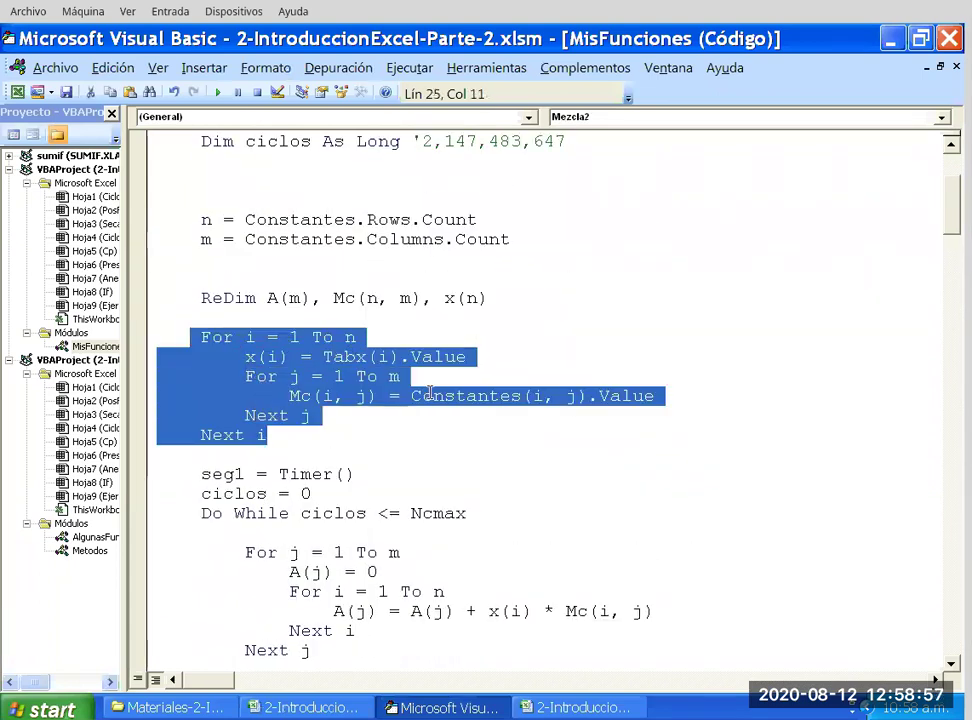
left_click(466, 396)
Highlight the For i … Next i loop copying x into Mc again, then deselect it.
scroll(465, 360, "down", 5)
scroll(473, 369, "down", 1)
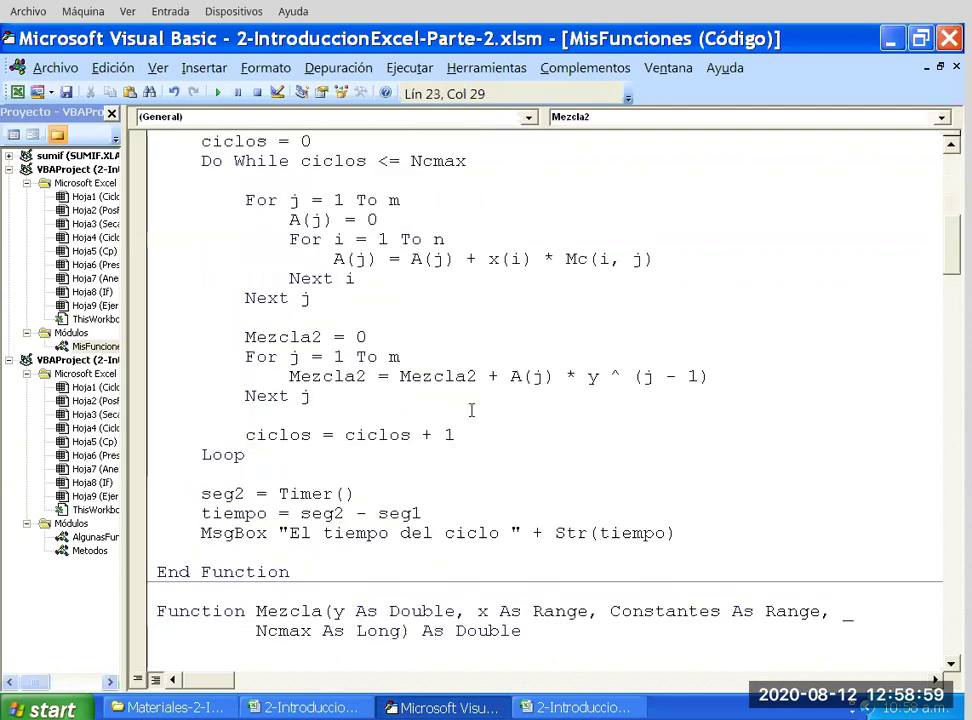
scroll(461, 384, "up", 2)
scroll(460, 384, "up", 1)
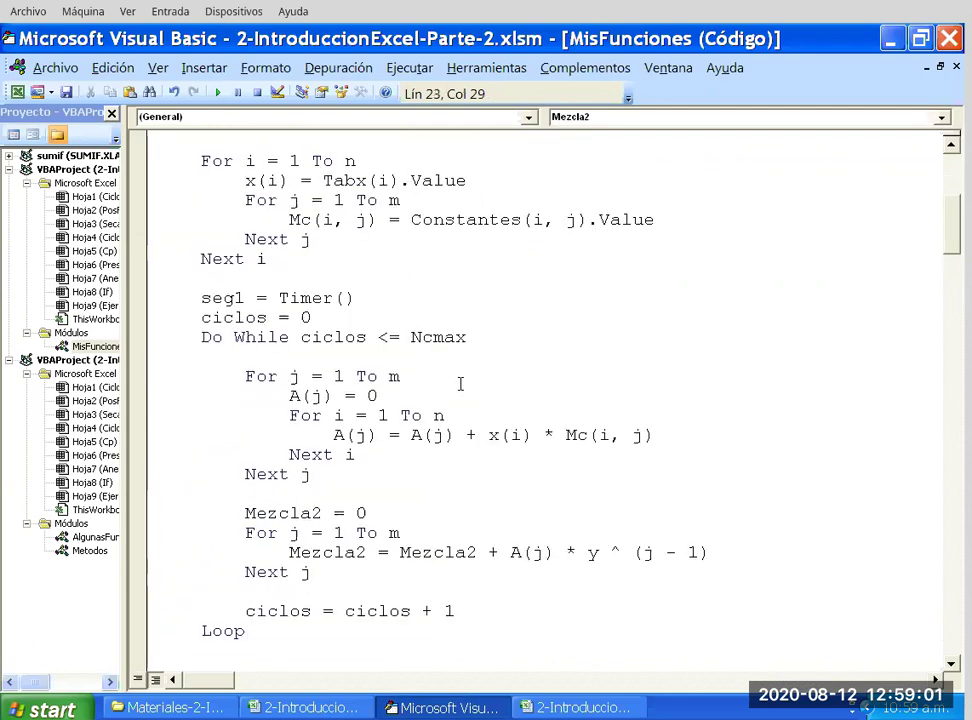
scroll(461, 385, "up", 4)
scroll(463, 383, "up", 1)
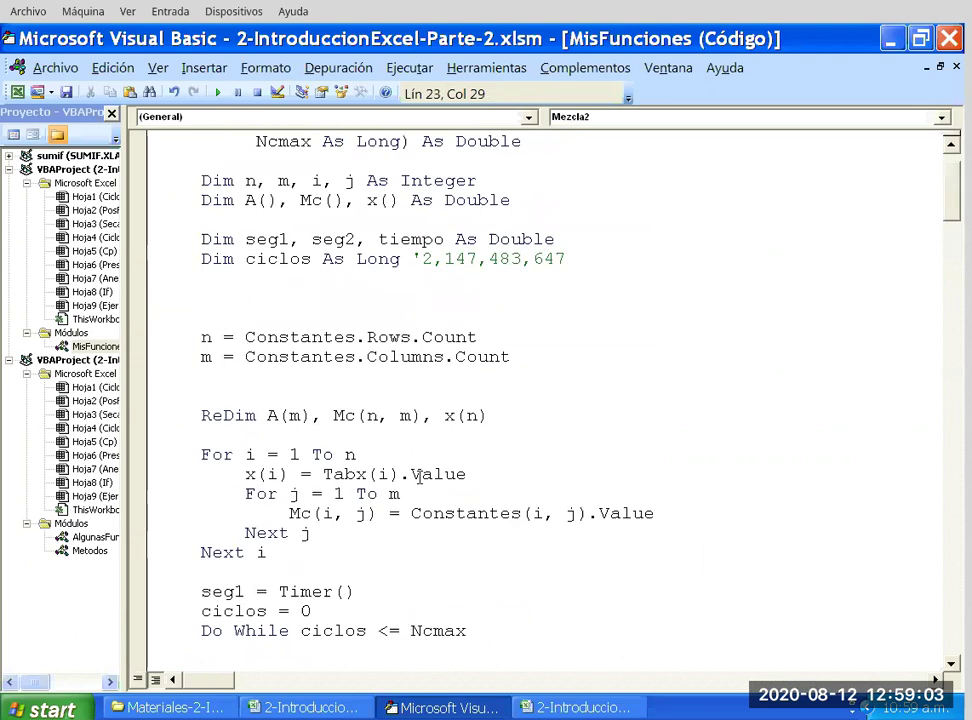
key("Down")
key("Down")
left_click_drag(285, 508, 160, 421)
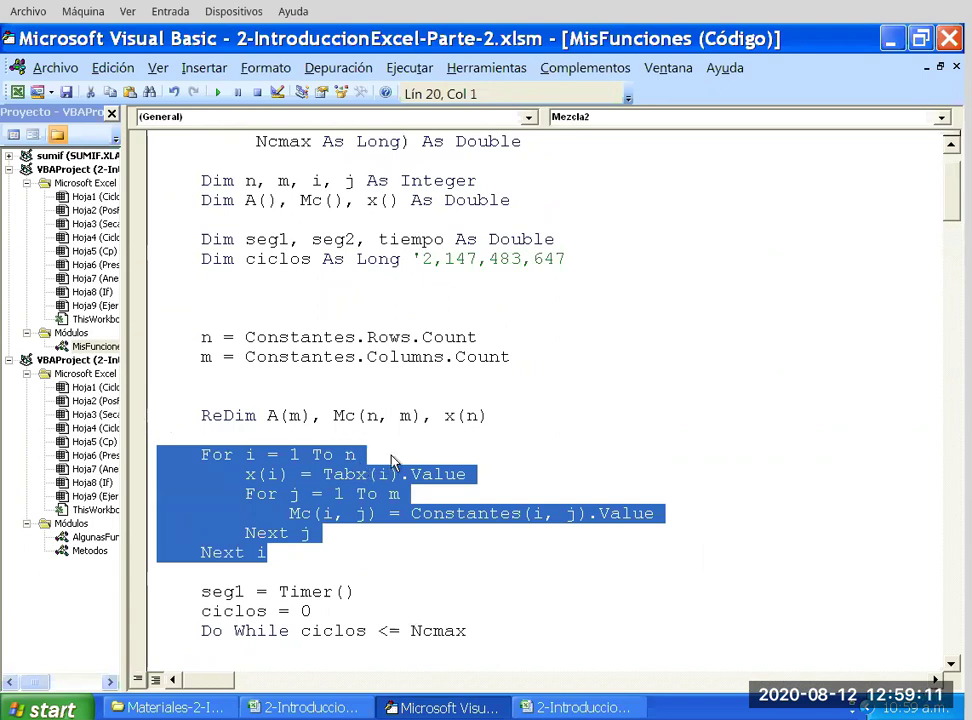
scroll(443, 434, "down", 2)
scroll(442, 436, "up", 2)
scroll(443, 436, "up", 1)
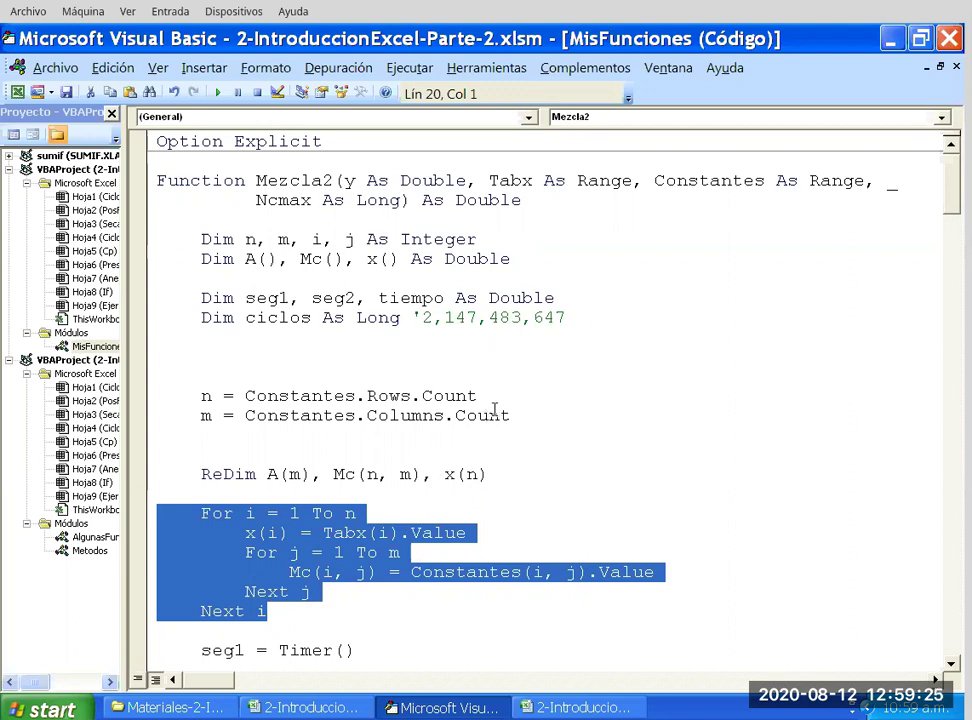
left_click(587, 381)
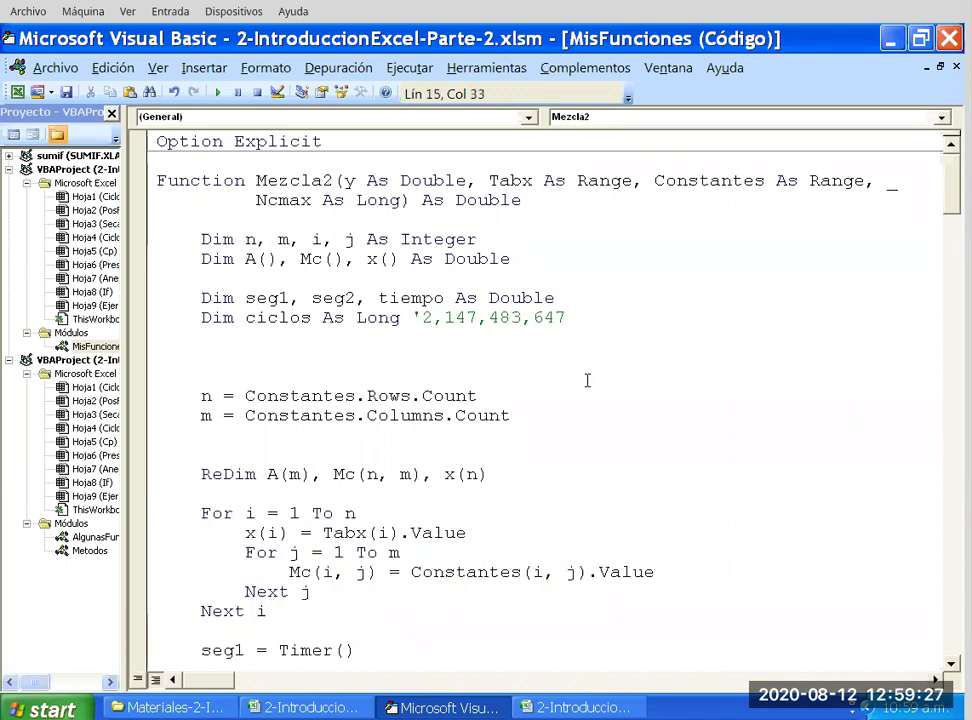